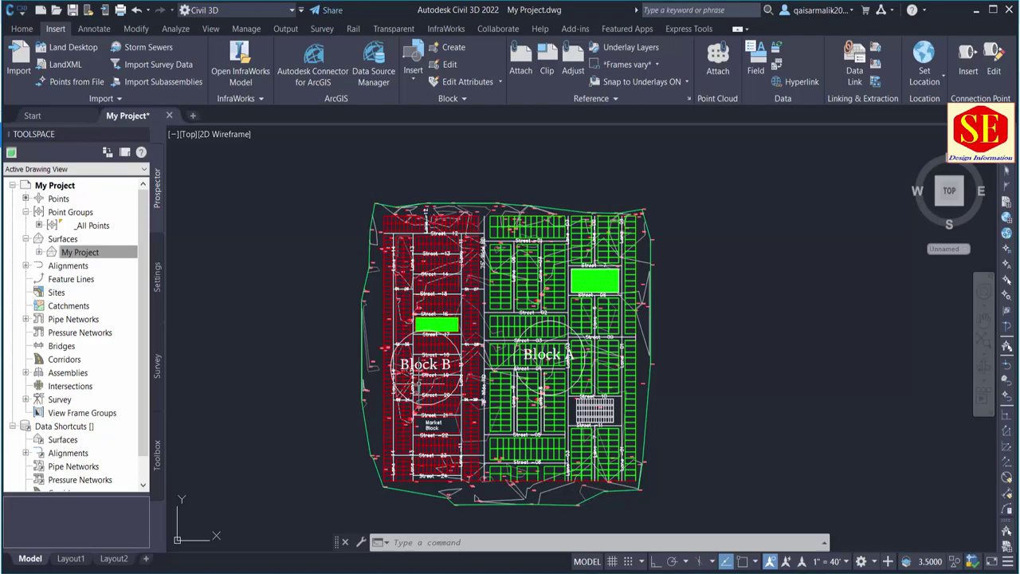
- Scroll and pan the view to bring the Block A and Block B plan into view
scroll(467, 365, "up", 3)
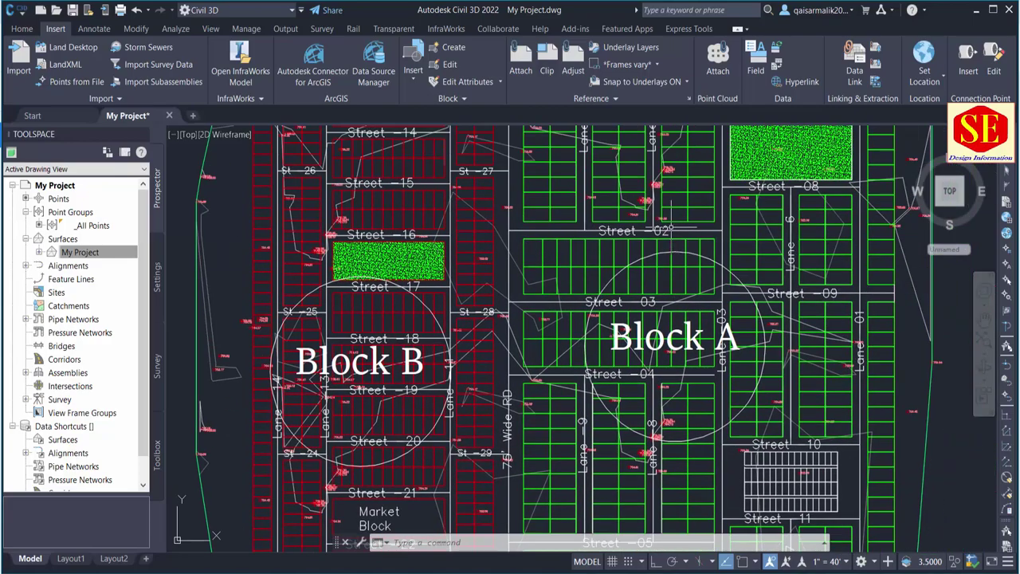
scroll(666, 319, "down", 1)
scroll(666, 319, "down", 1)
scroll(665, 319, "down", 1)
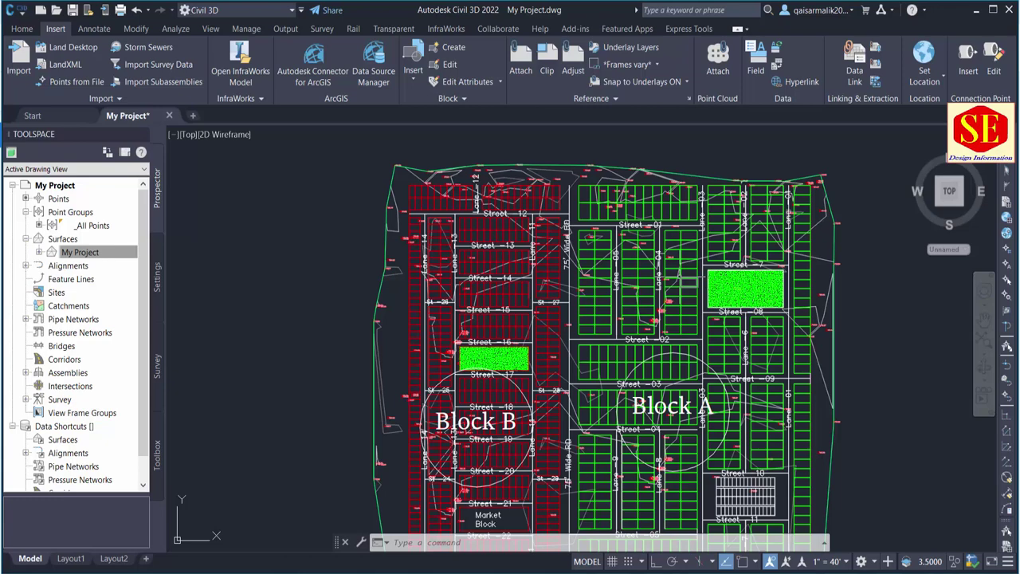
scroll(514, 255, "down", 4)
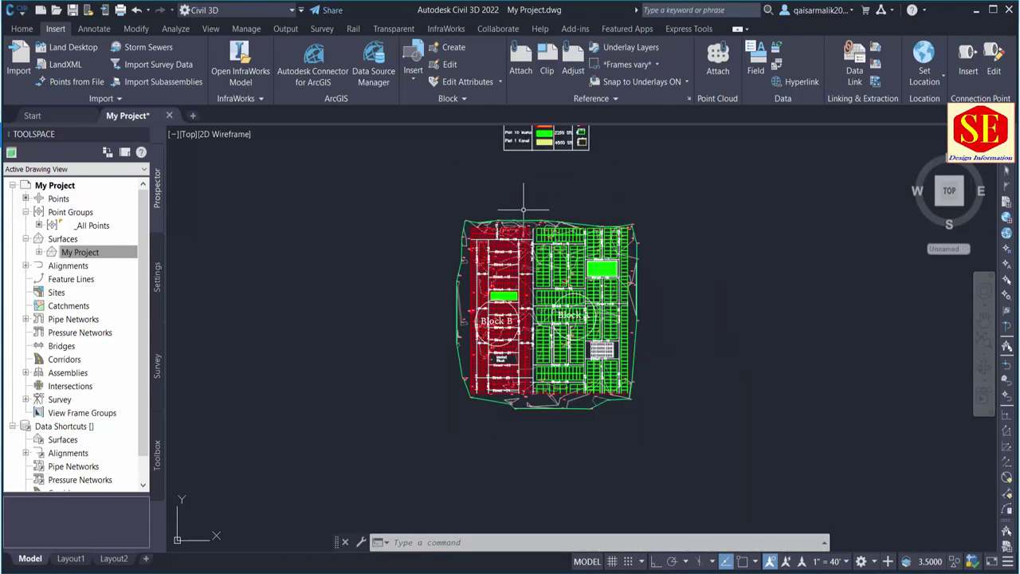
scroll(518, 208, "up", 5)
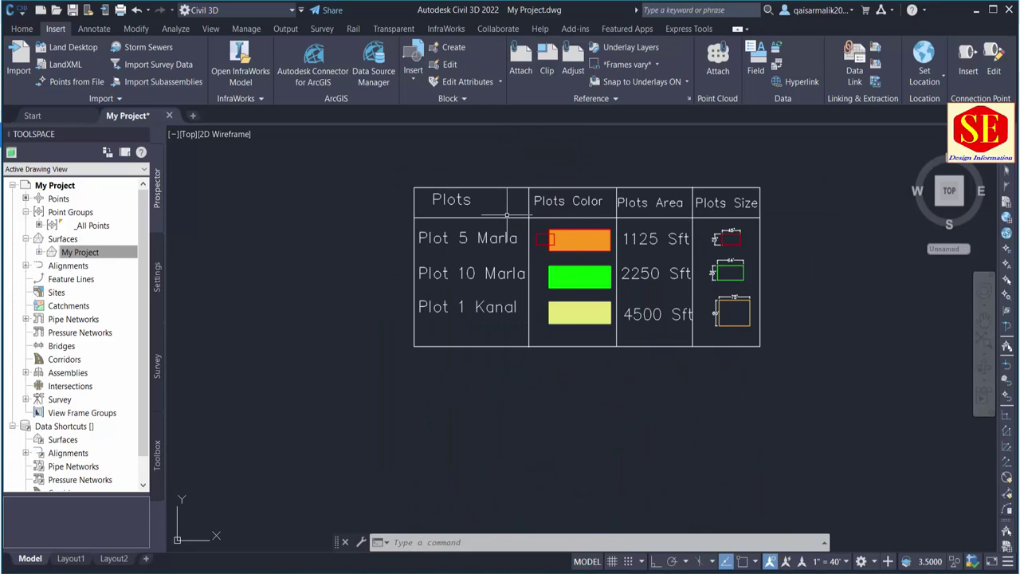
scroll(506, 214, "down", 2)
middle_click_drag(530, 279, 542, 103)
scroll(545, 209, "down", 2)
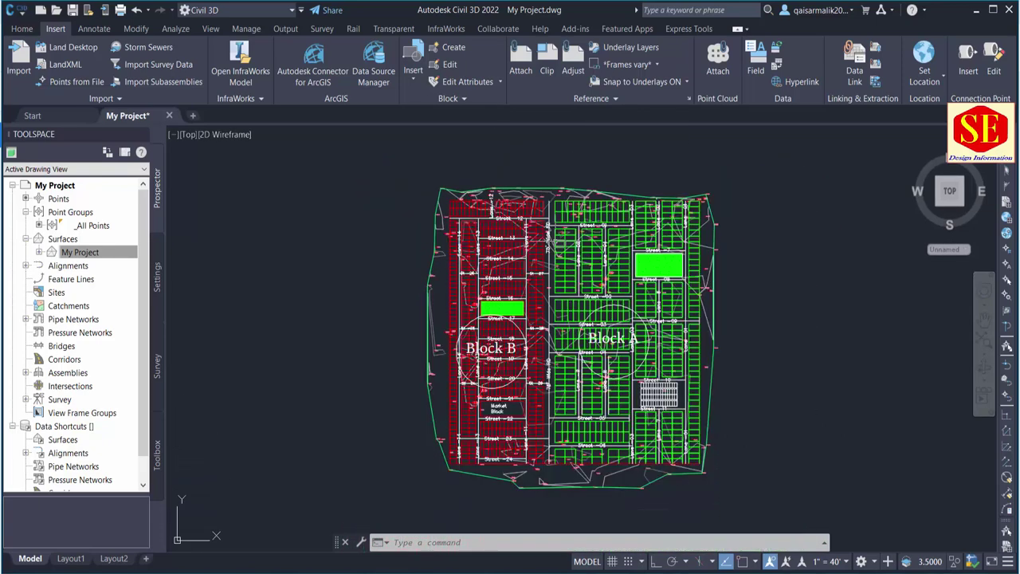
scroll(678, 231, "up", 2)
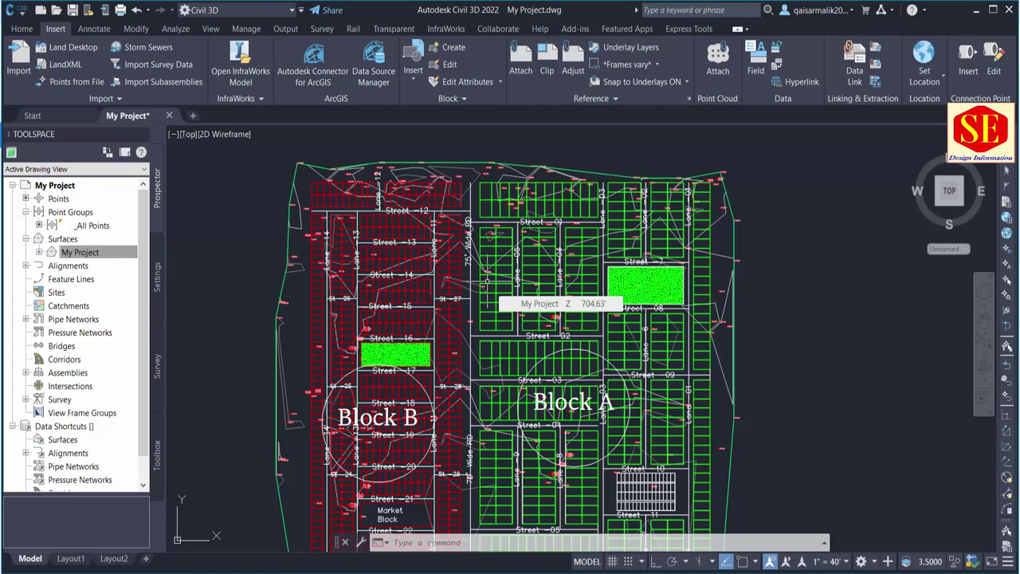
scroll(574, 215, "up", 2)
scroll(574, 216, "up", 2)
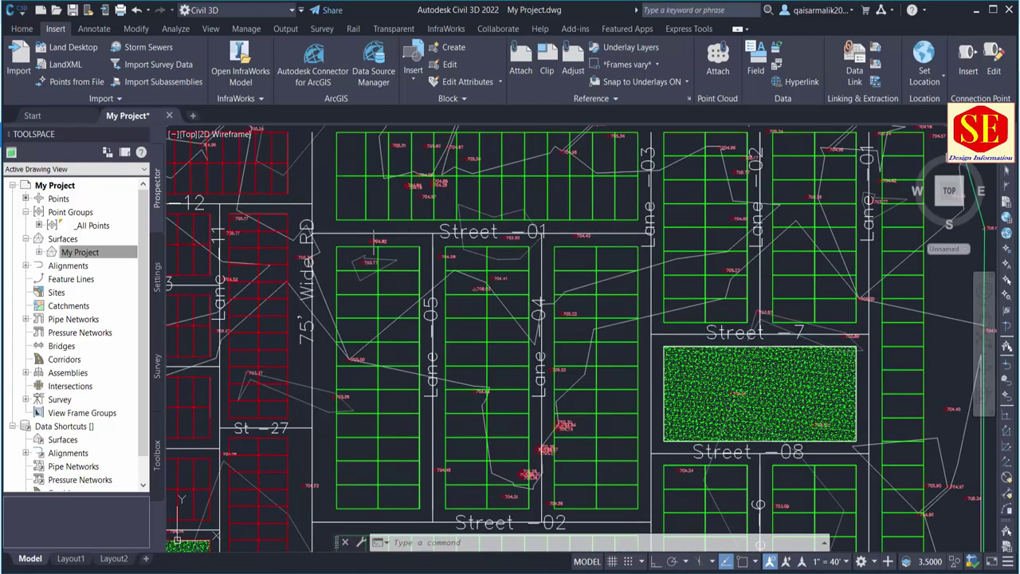
scroll(508, 231, "down", 2)
scroll(508, 231, "down", 2)
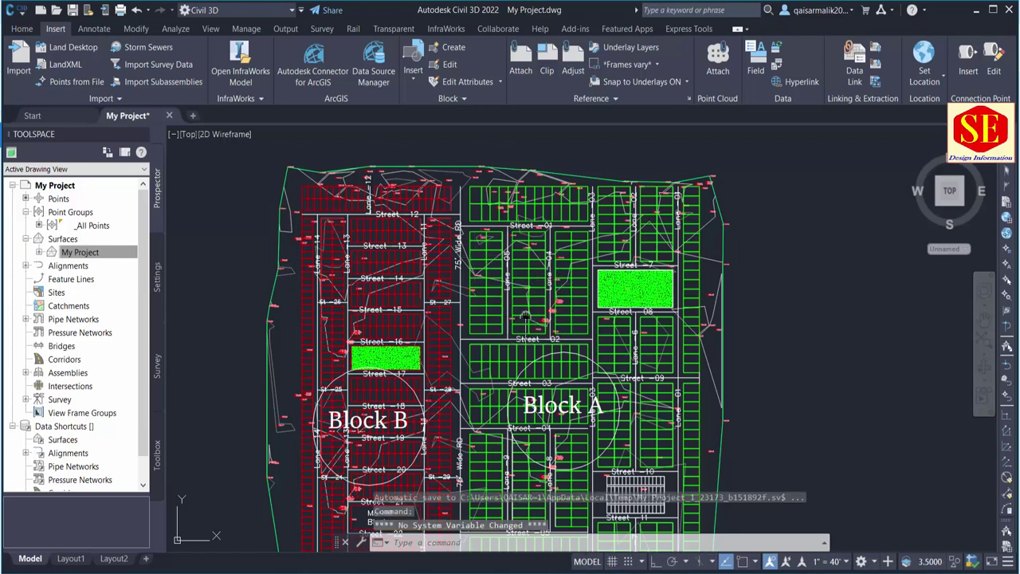
middle_click_drag(477, 263, 475, 242)
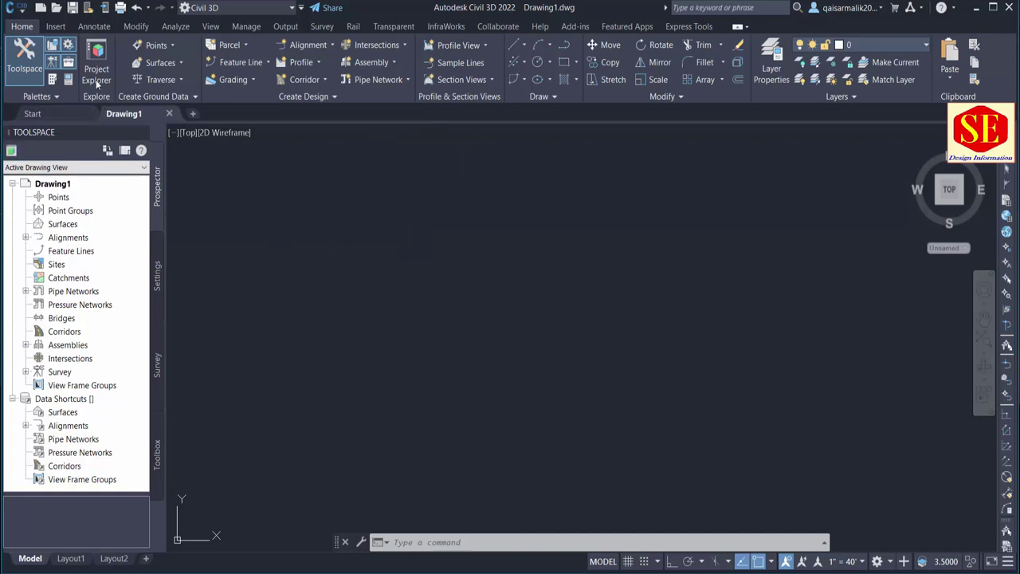
- Preview the contents of TOPO.txt, then add it to the Points from File list
left_click(54, 27)
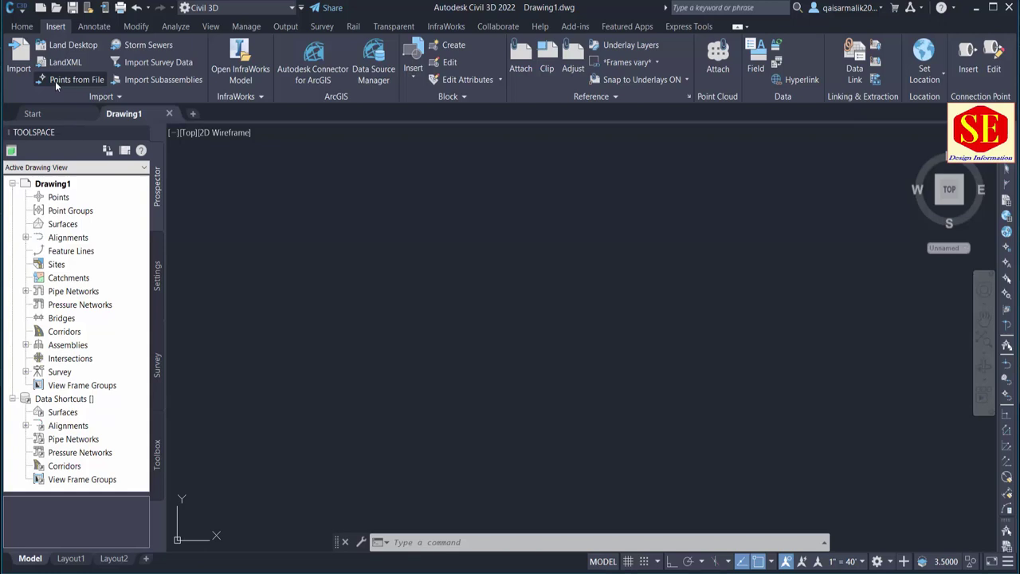
left_click(55, 81)
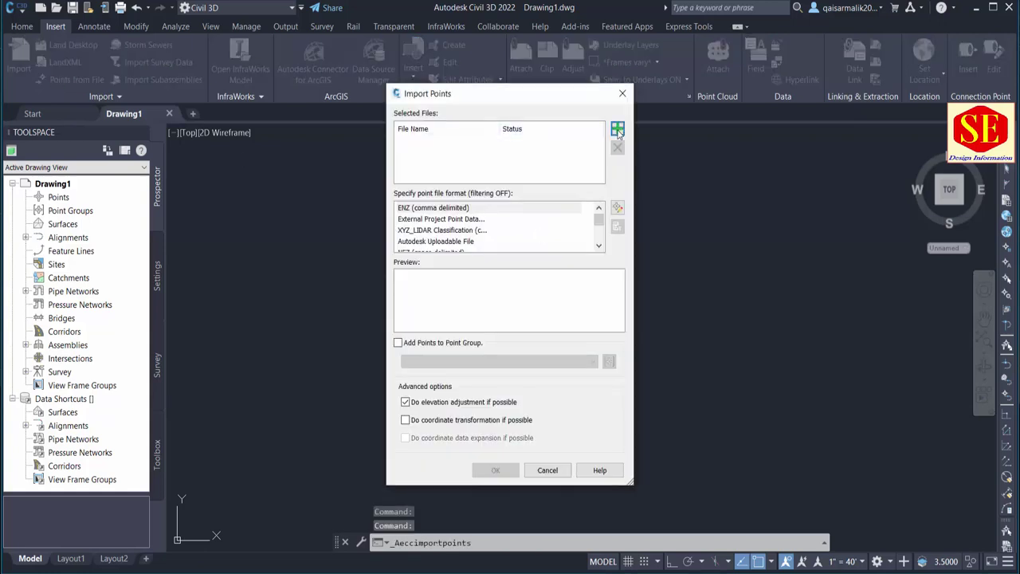
left_click(618, 130)
left_click(397, 179)
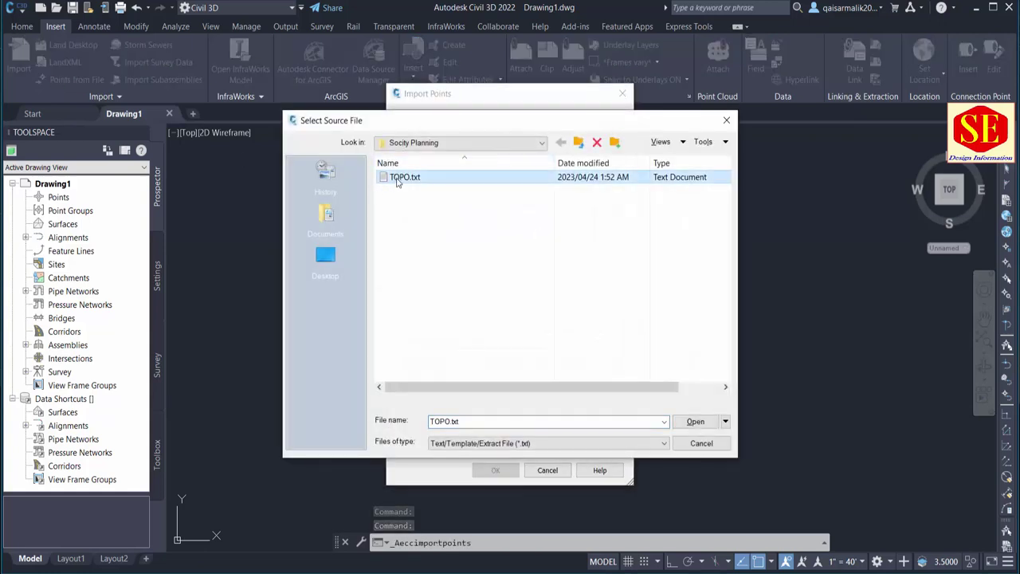
right_click(397, 182)
left_click(419, 209)
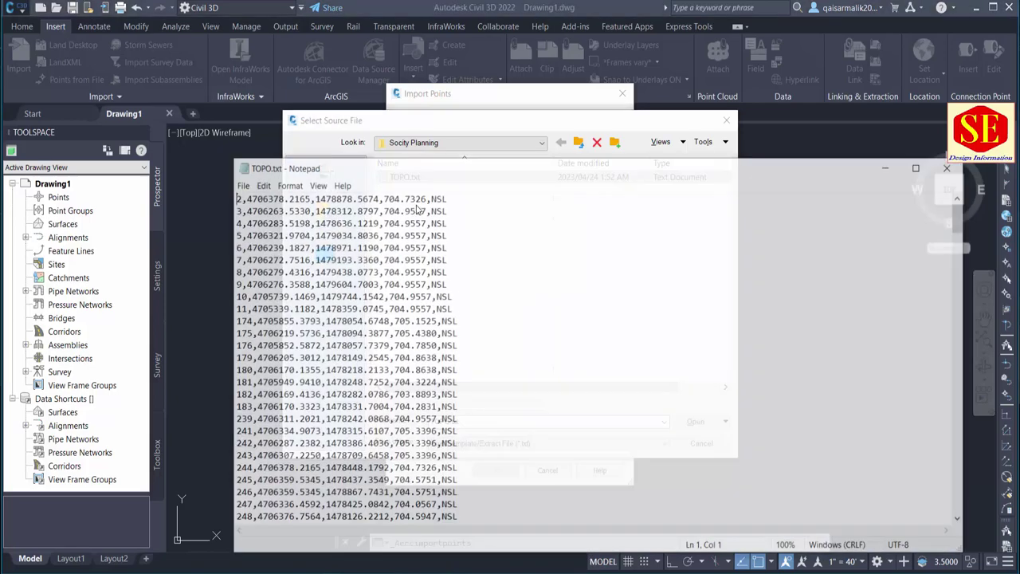
scroll(418, 209, "down", 6)
scroll(419, 209, "down", 7)
scroll(418, 209, "down", 1)
left_click(947, 168)
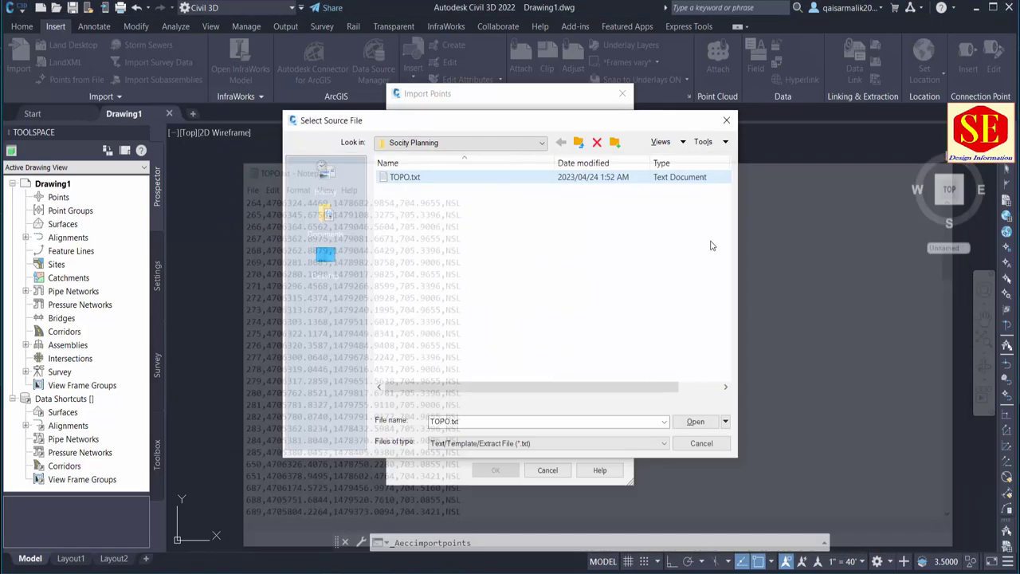
left_click(694, 421)
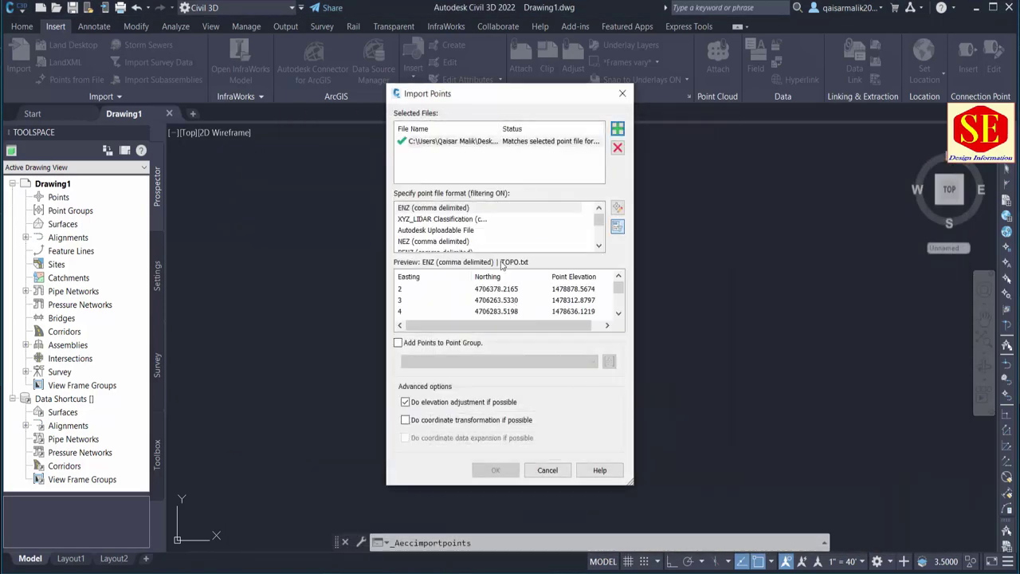
- Set the point file format to PNEZD (comma delimited) and import the points
left_click(445, 230)
scroll(439, 239, "down", 1)
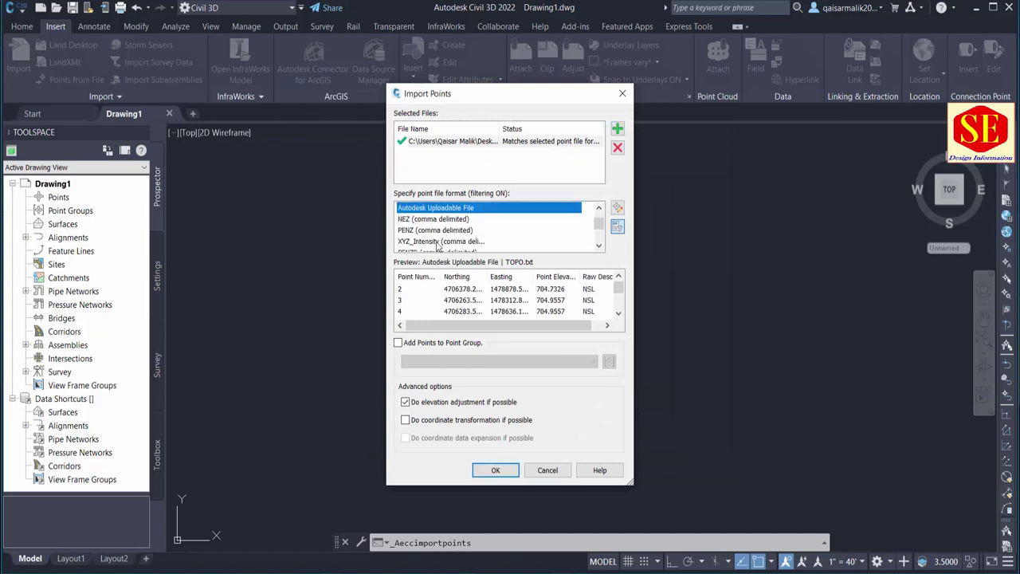
scroll(437, 246, "down", 2)
left_click(424, 241)
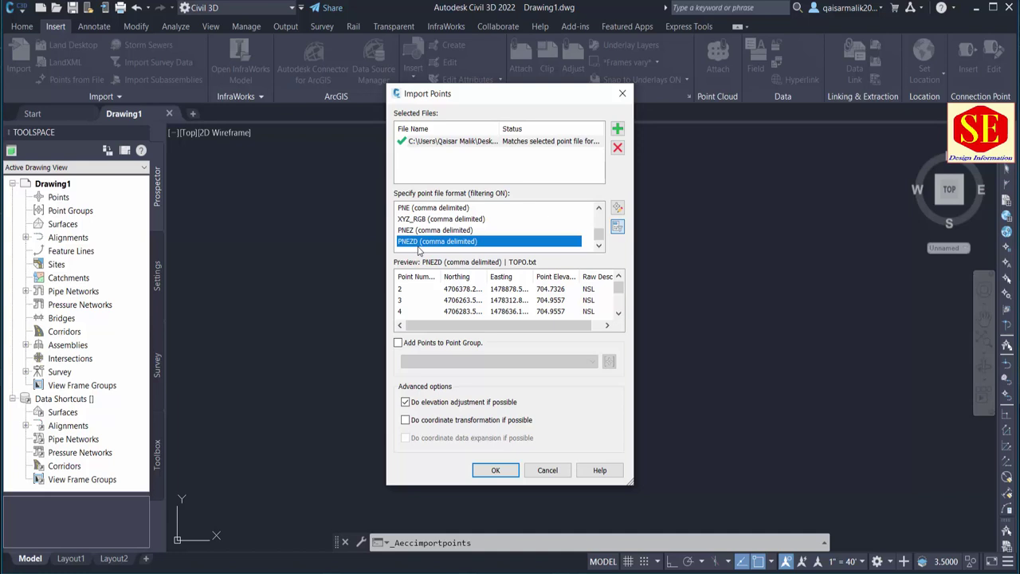
left_click(495, 470)
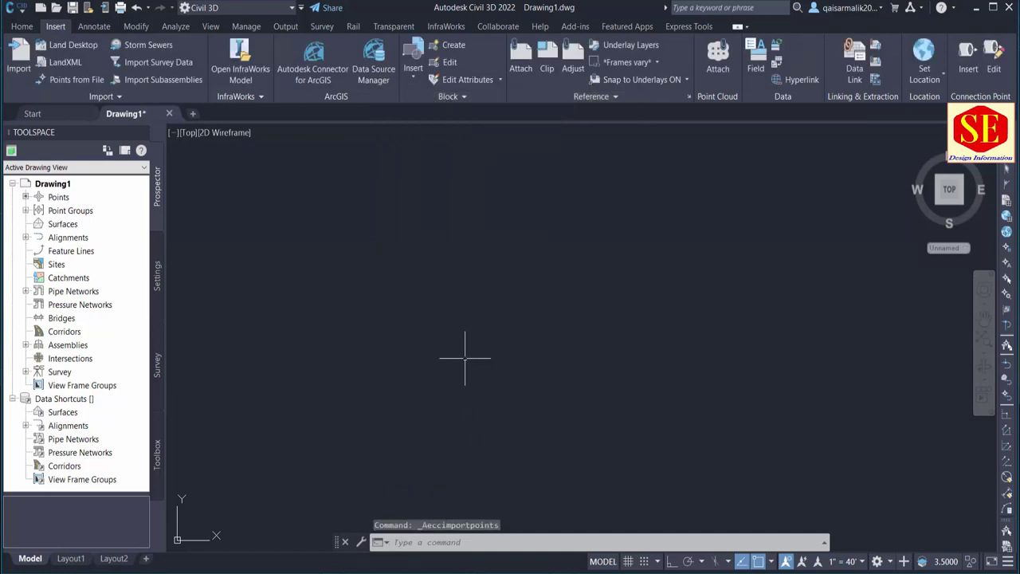
- Zoom to extents on the imported points and briefly check the Point Groups properties
type("z")
key("Return")
type("e")
key("Return")
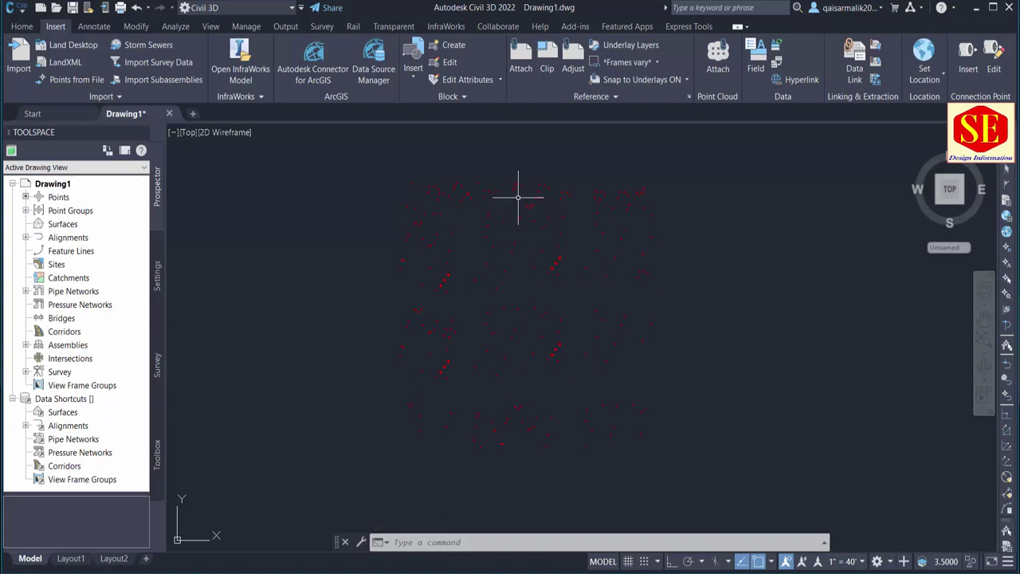
right_click(62, 211)
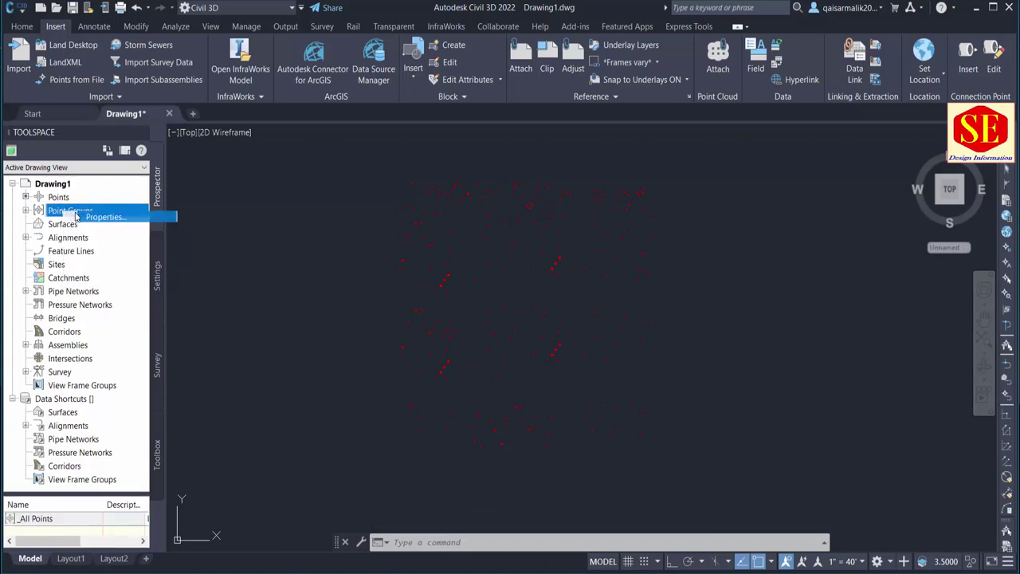
left_click(108, 217)
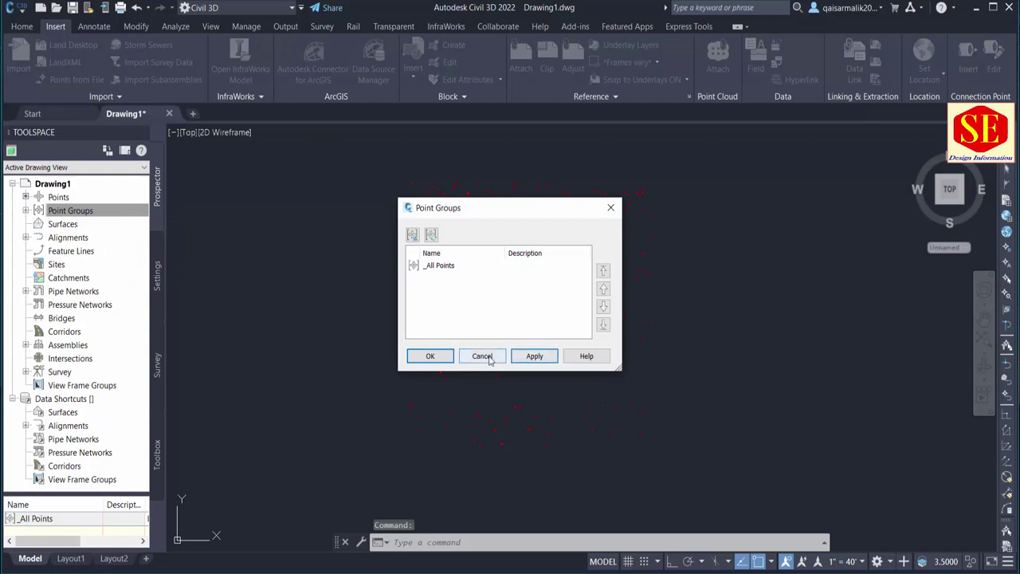
left_click(431, 357)
- Give _All Points the Basic point style and Point#-Elevation-Description label style
left_click(26, 210)
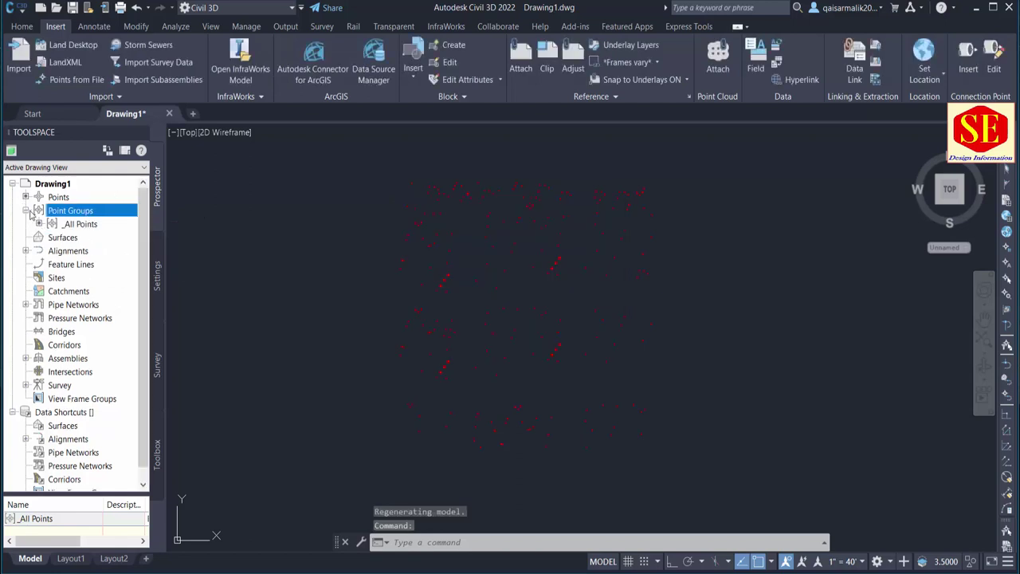
right_click(80, 224)
left_click(116, 233)
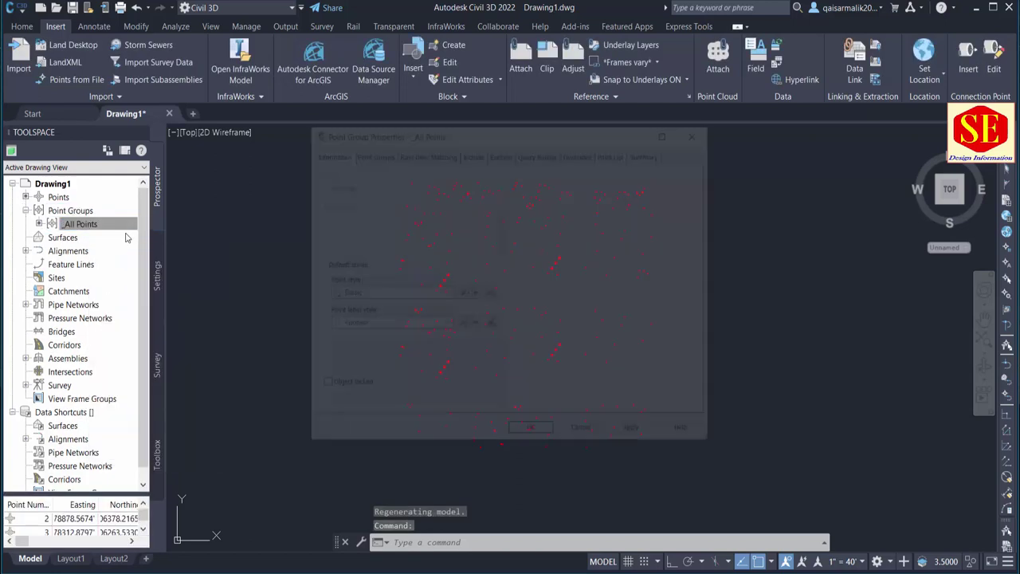
left_click(355, 293)
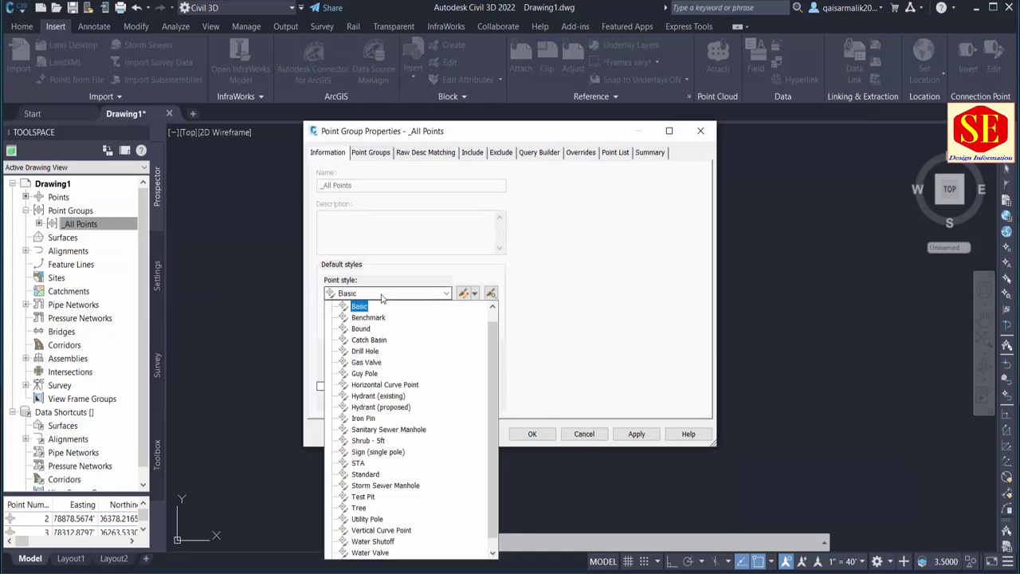
left_click(382, 297)
left_click(372, 329)
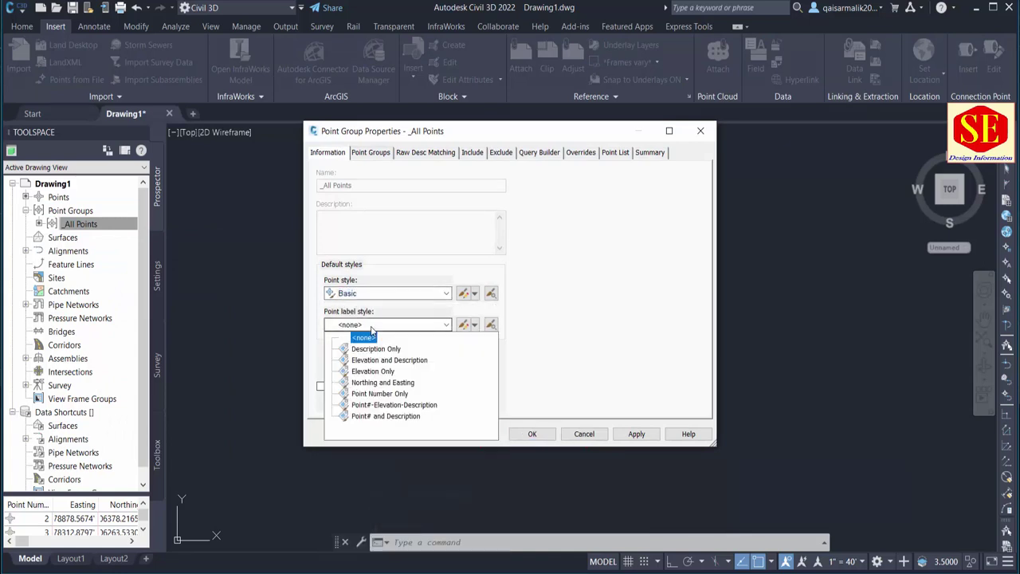
left_click(369, 353)
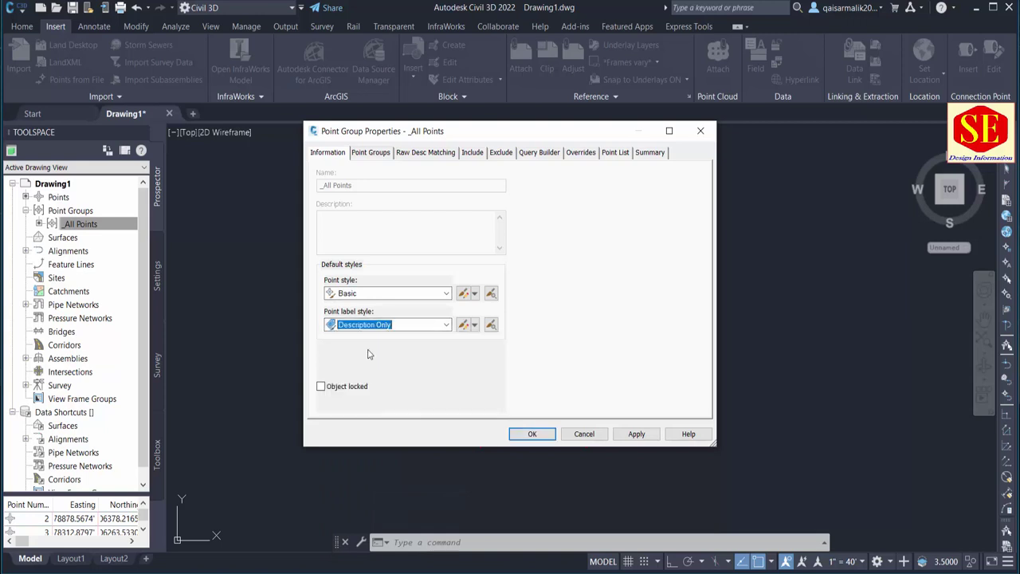
left_click(377, 330)
left_click(396, 406)
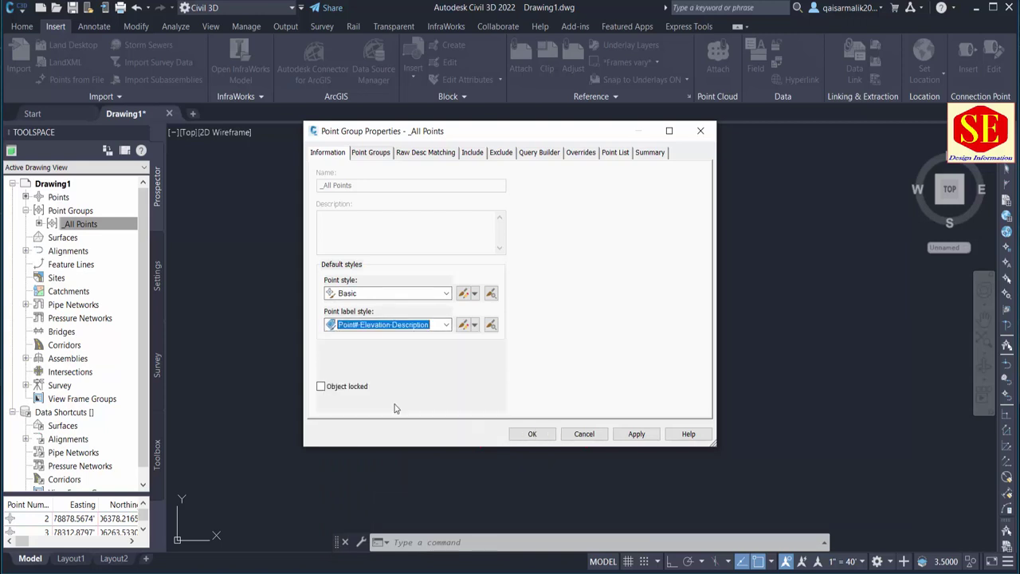
left_click(621, 435)
left_click(532, 434)
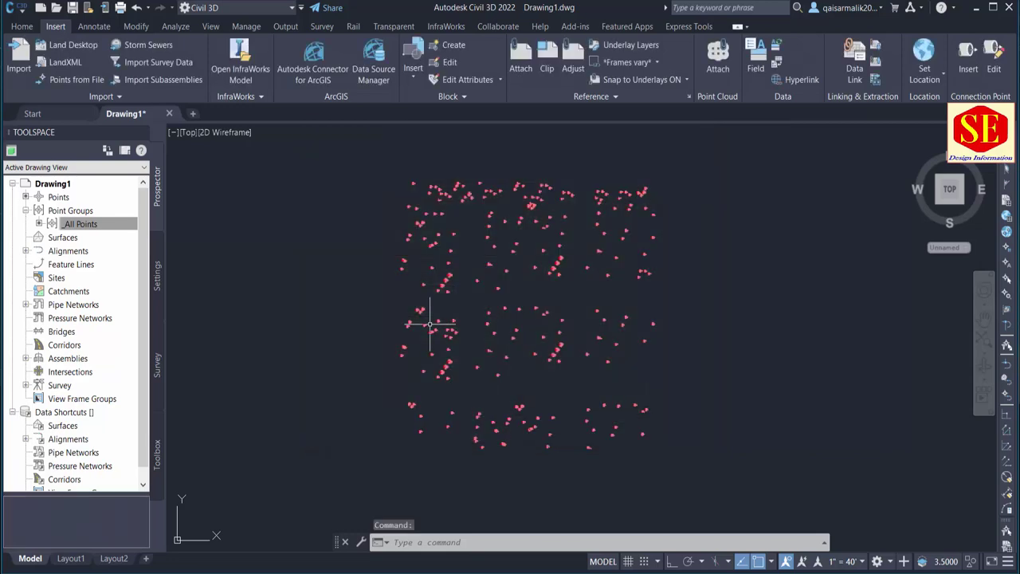
scroll(479, 292, "up", 3)
scroll(488, 290, "down", 3)
scroll(488, 291, "down", 2)
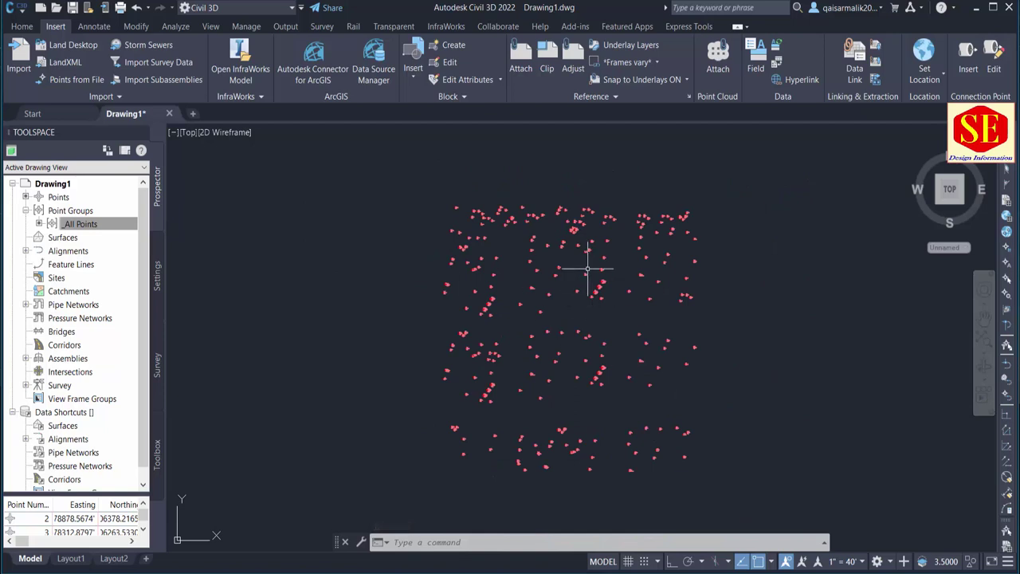
- Start a TIN surface named My Project with style Contours 1' and 5' (Design)
left_click(62, 239)
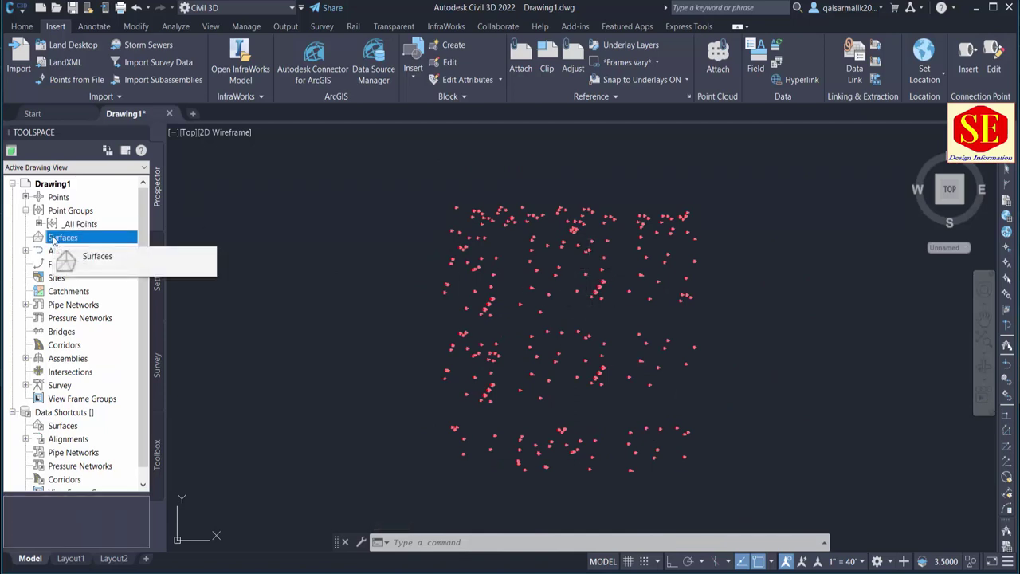
right_click(66, 246)
left_click(103, 245)
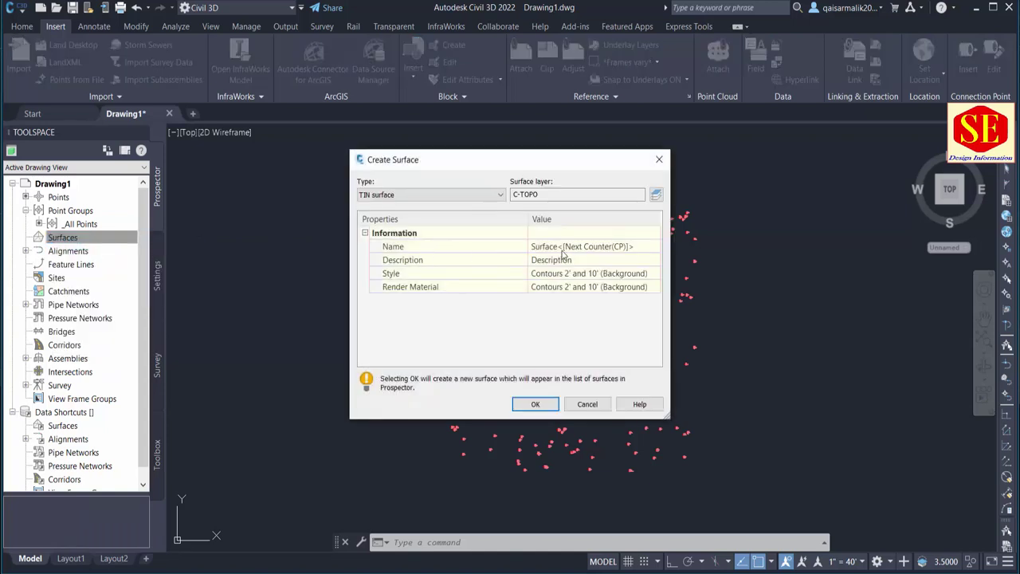
left_click(563, 248)
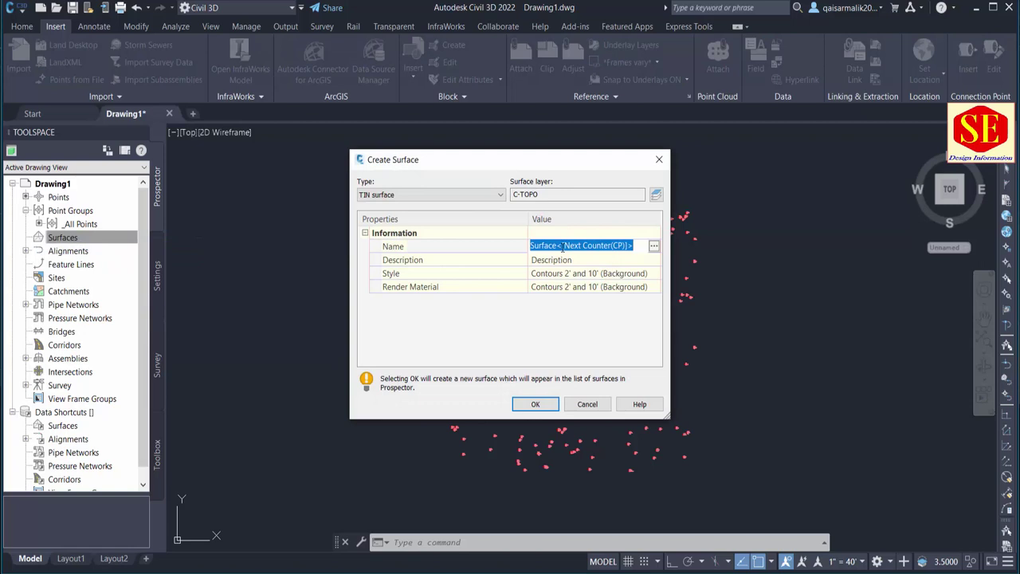
type("My Project")
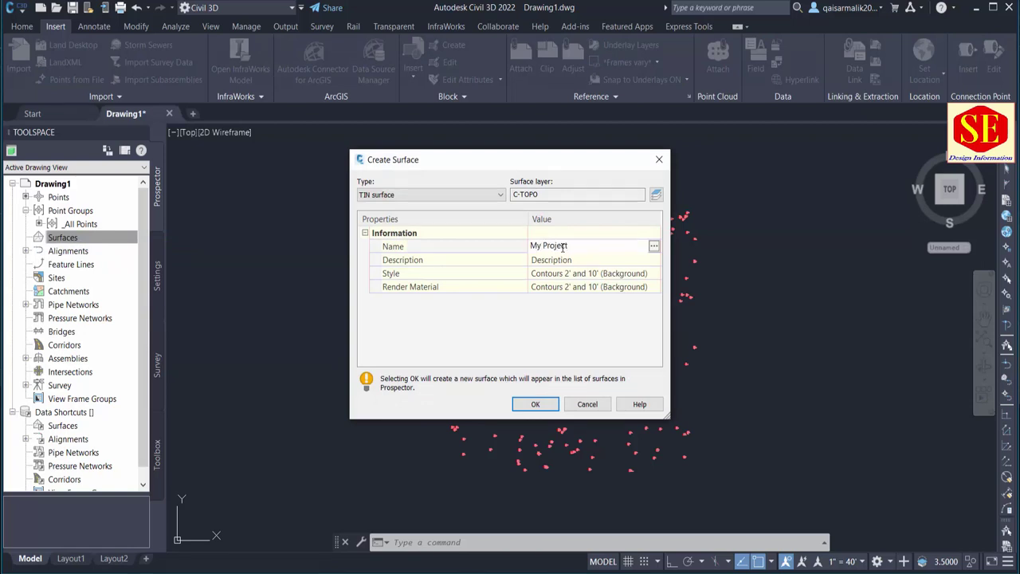
key("Return")
left_click(627, 275)
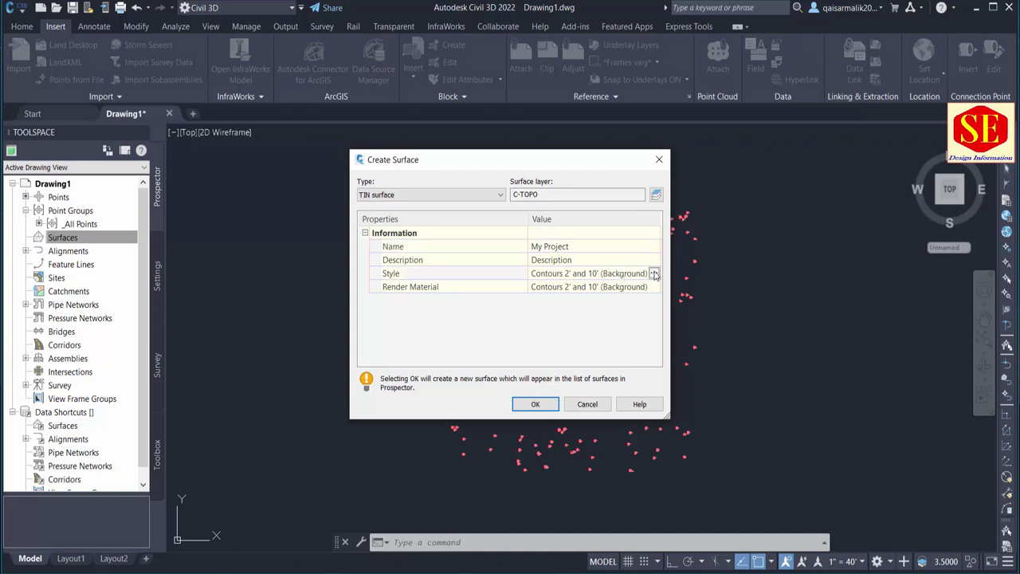
left_click(654, 274)
left_click(488, 283)
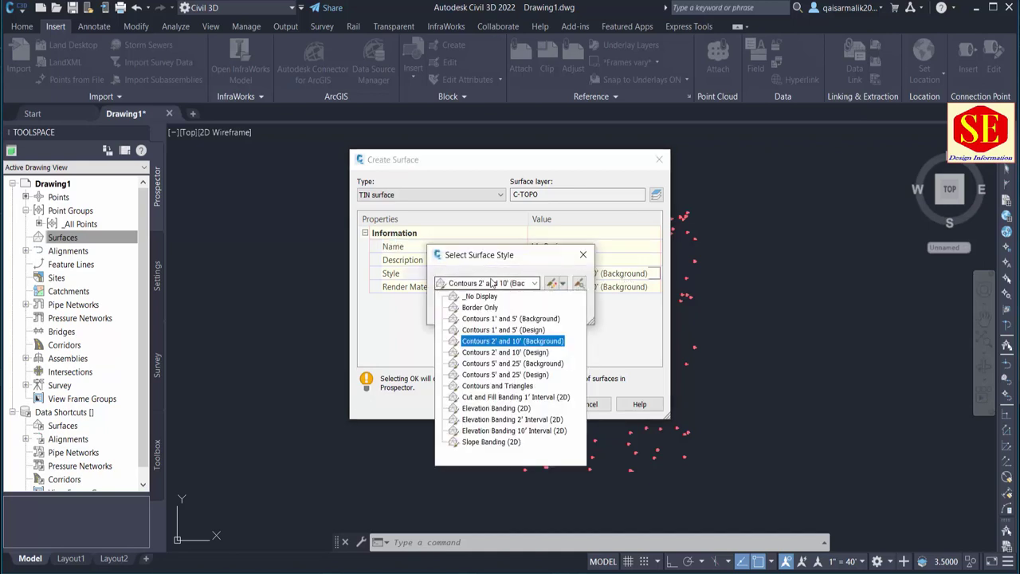
left_click(476, 332)
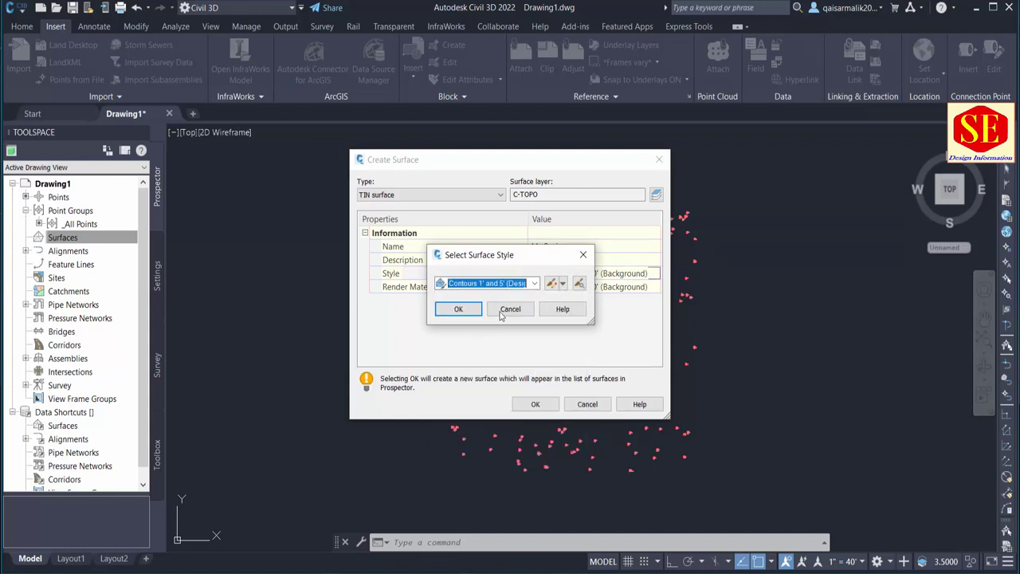
- Edit the style's contour intervals to 0.20' minor and 1.00' major, and keep it
left_click(552, 286)
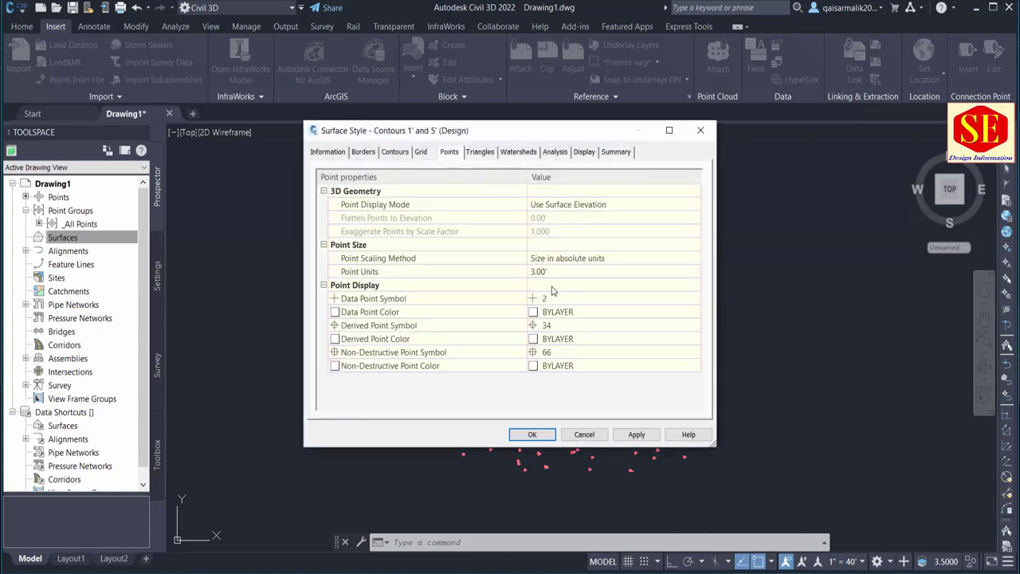
left_click(369, 154)
left_click(395, 152)
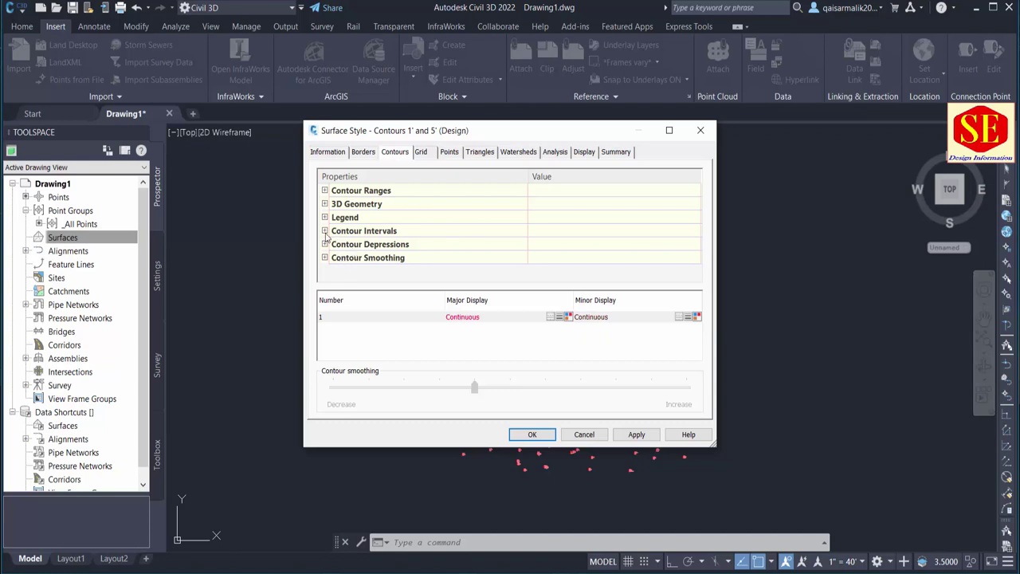
left_click(325, 230)
scroll(565, 267, "down", 1)
left_click(556, 219)
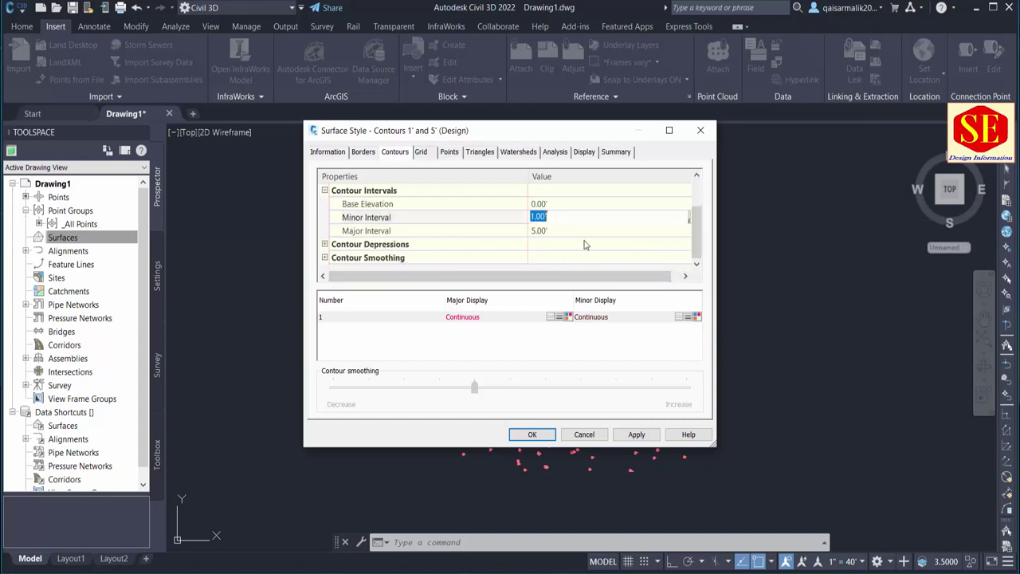
key("BackSpace")
left_click(556, 231)
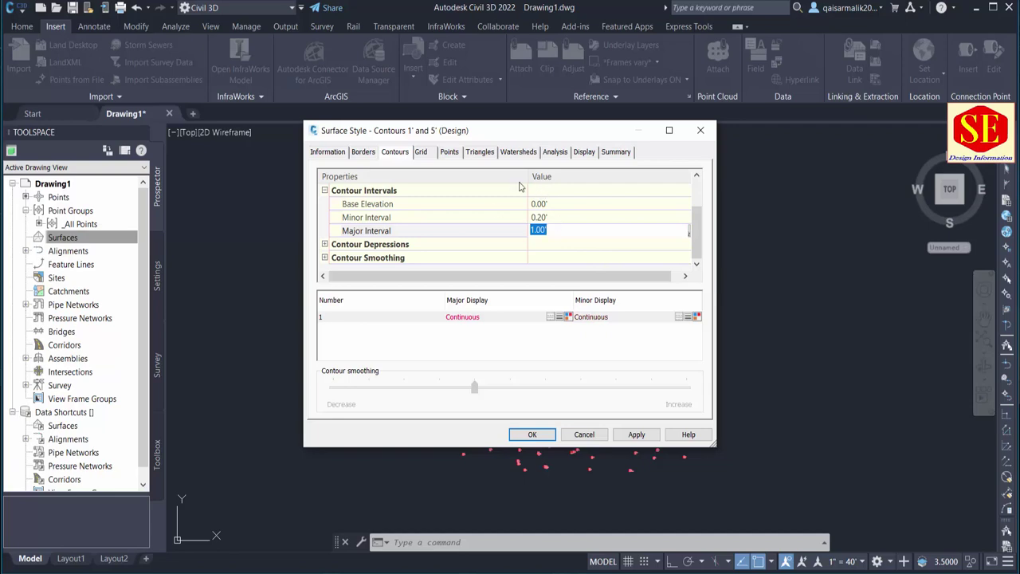
left_click(636, 434)
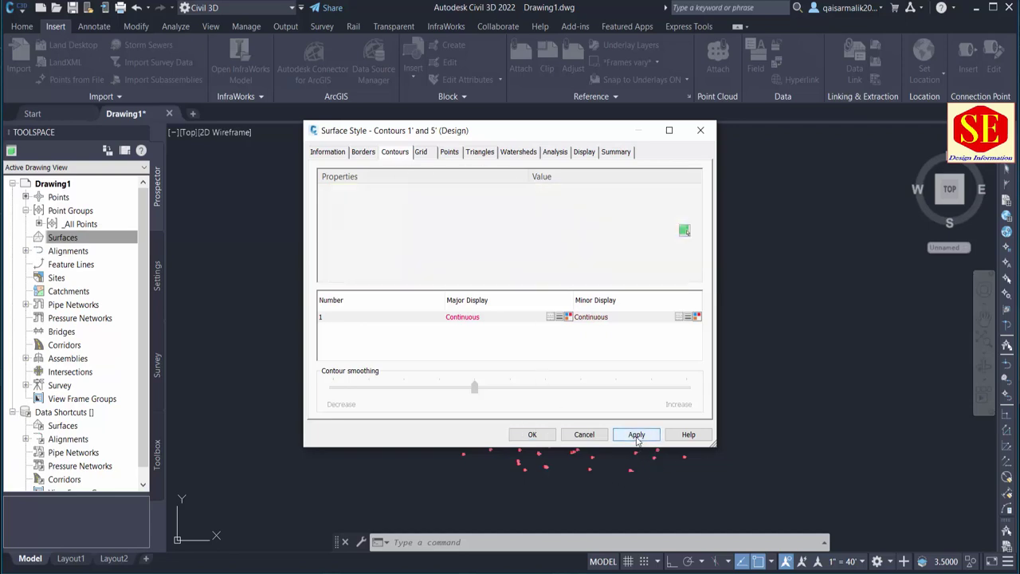
left_click(532, 435)
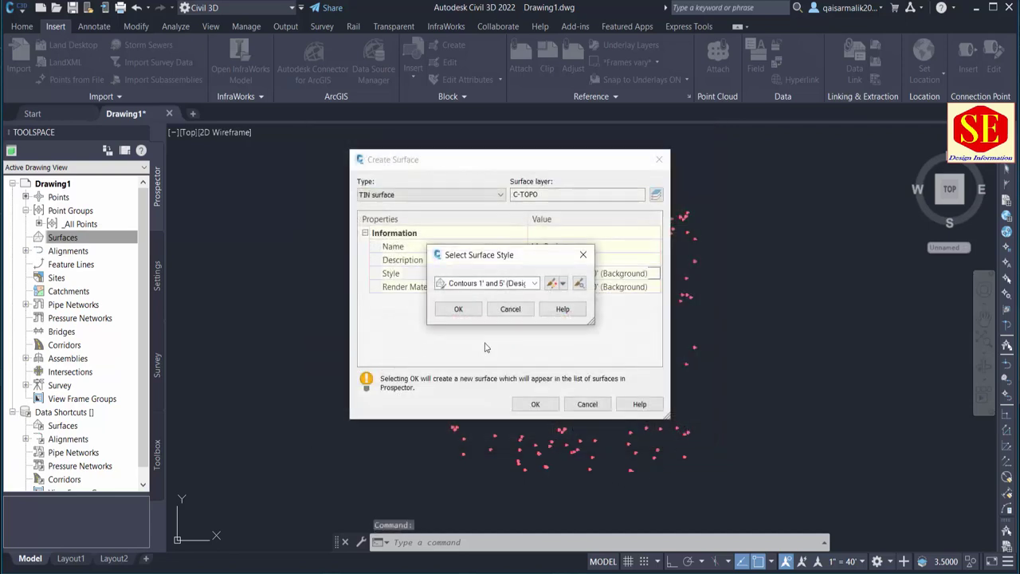
left_click(458, 310)
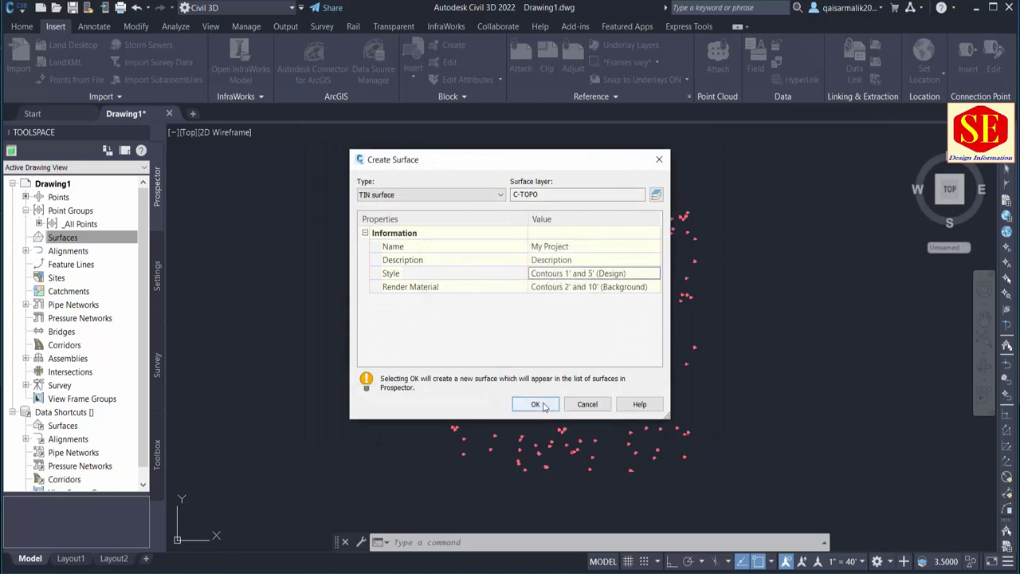
- Create the My Project surface and expand its Definition in Prospector
left_click(536, 404)
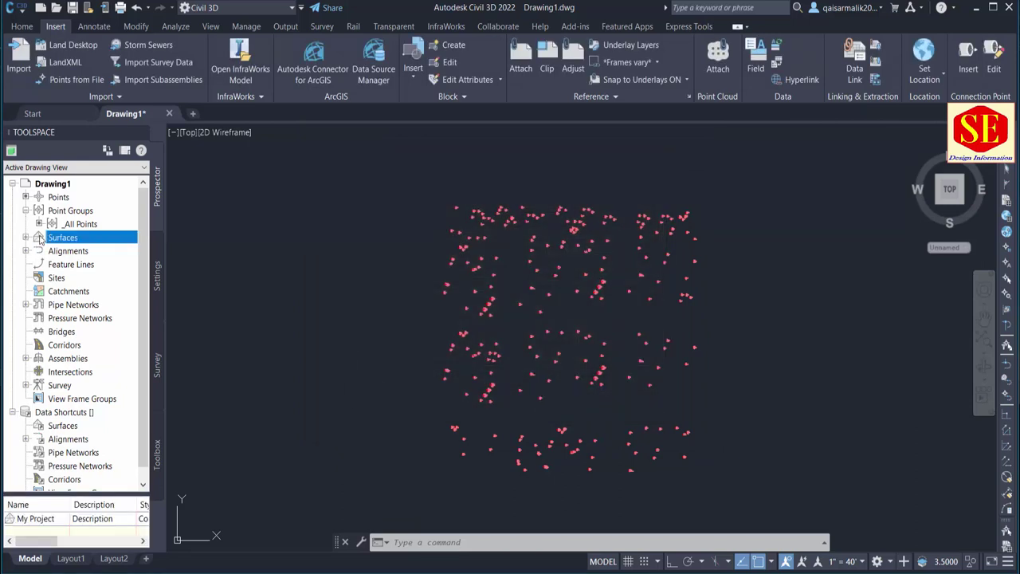
left_click(25, 238)
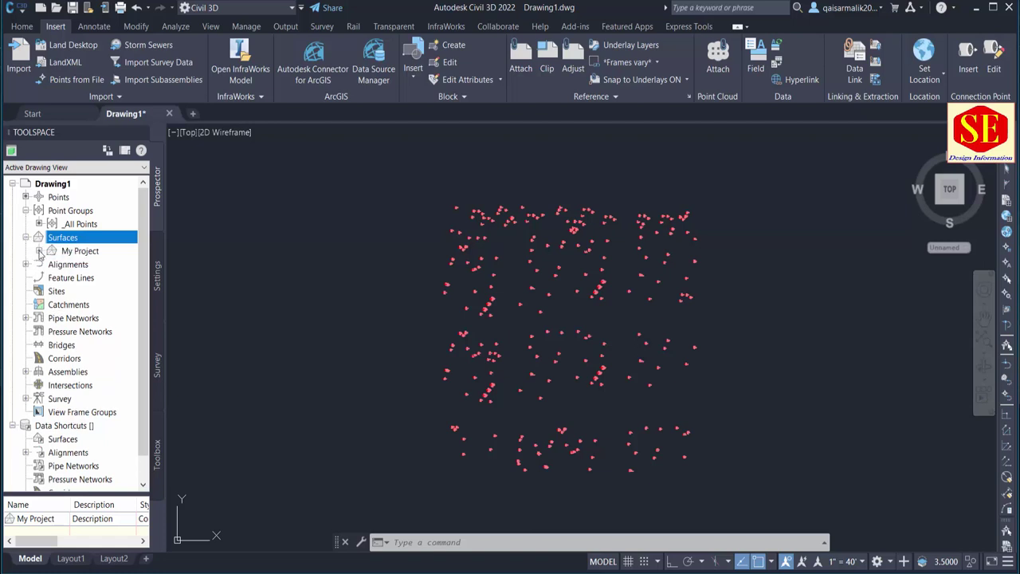
left_click(39, 250)
left_click(51, 291)
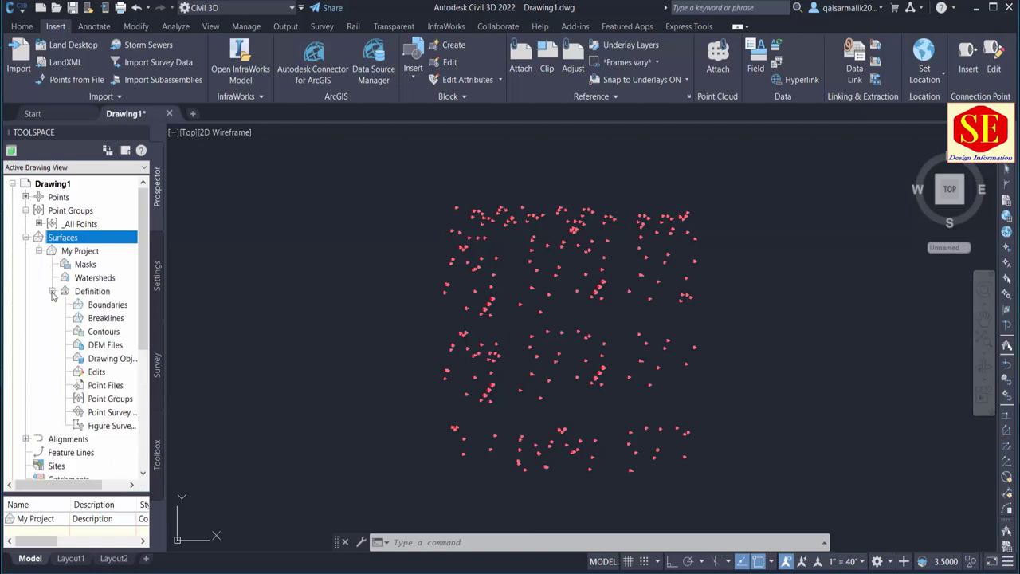
- Add the _All Points group to the surface's Point Groups definition
scroll(109, 339, "down", 1)
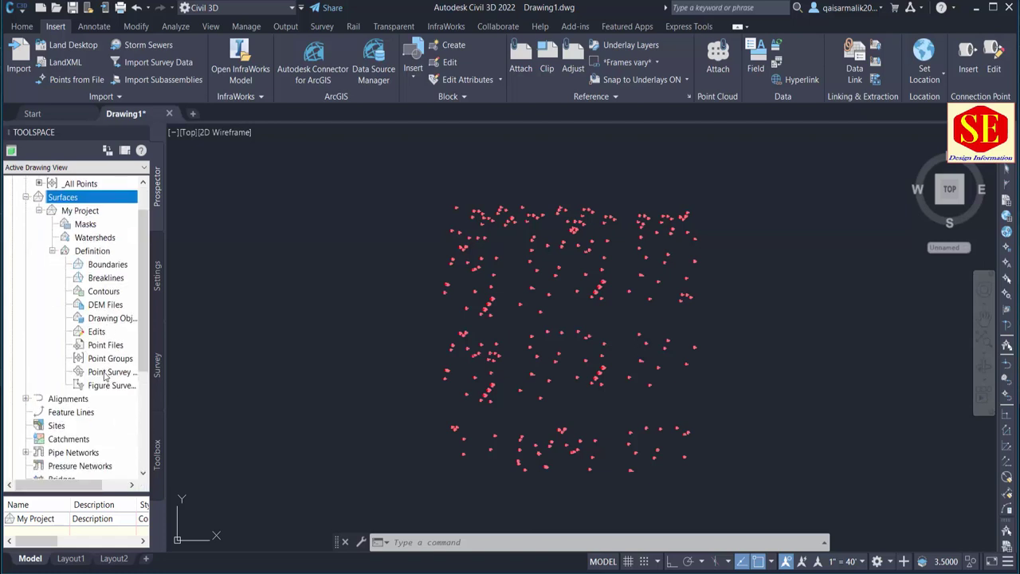
left_click(109, 360)
right_click(110, 361)
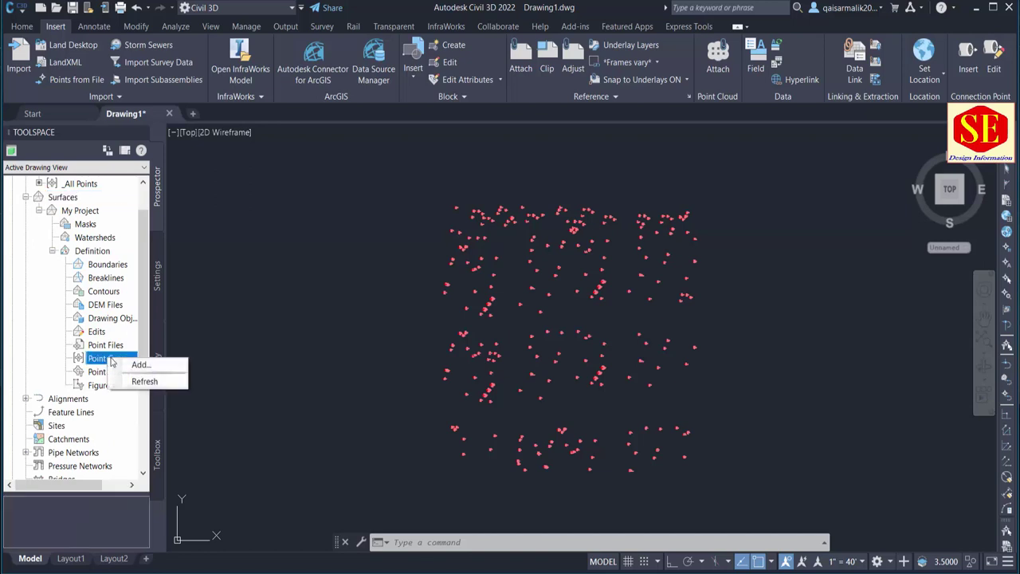
left_click(127, 364)
left_click(459, 272)
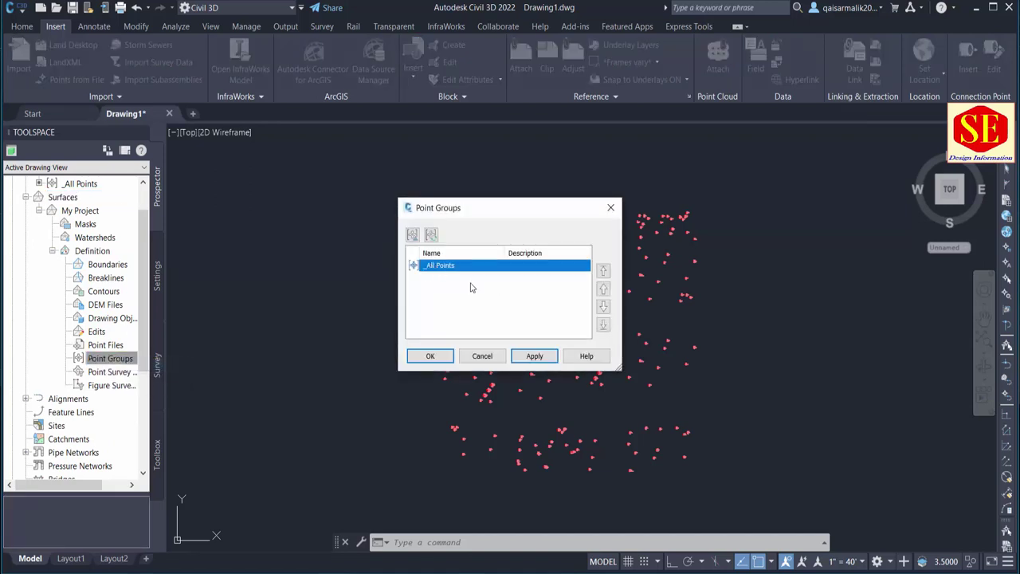
left_click(534, 356)
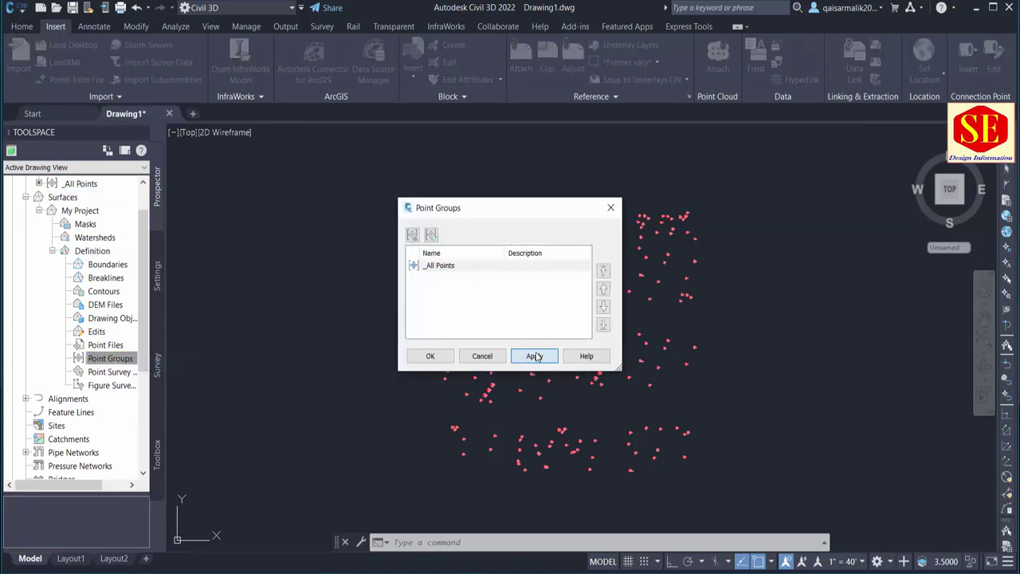
left_click(431, 356)
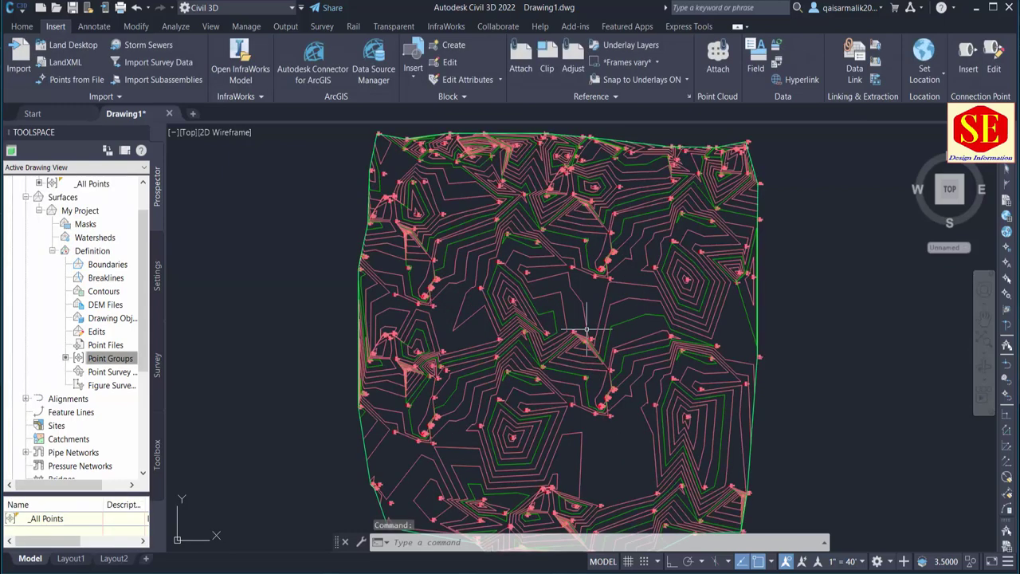
scroll(587, 333, "up", 2)
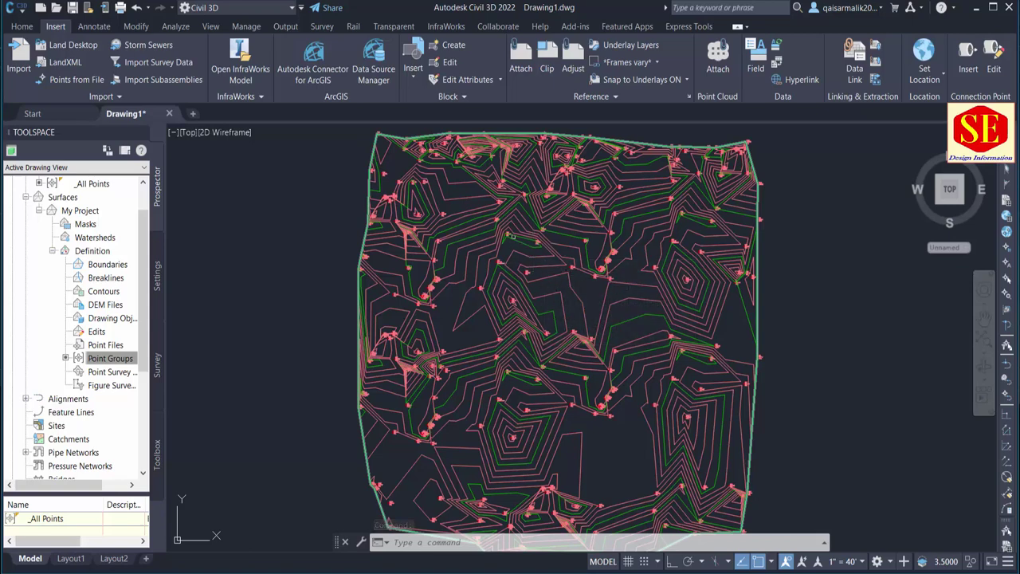
middle_click_drag(533, 243, 479, 269)
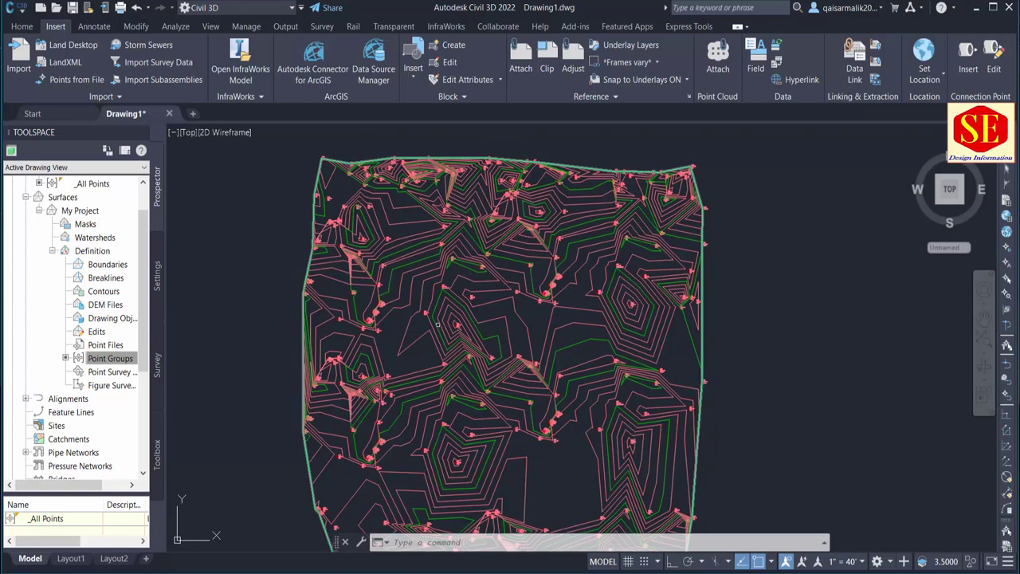
scroll(446, 319, "down", 1)
scroll(482, 279, "down", 1)
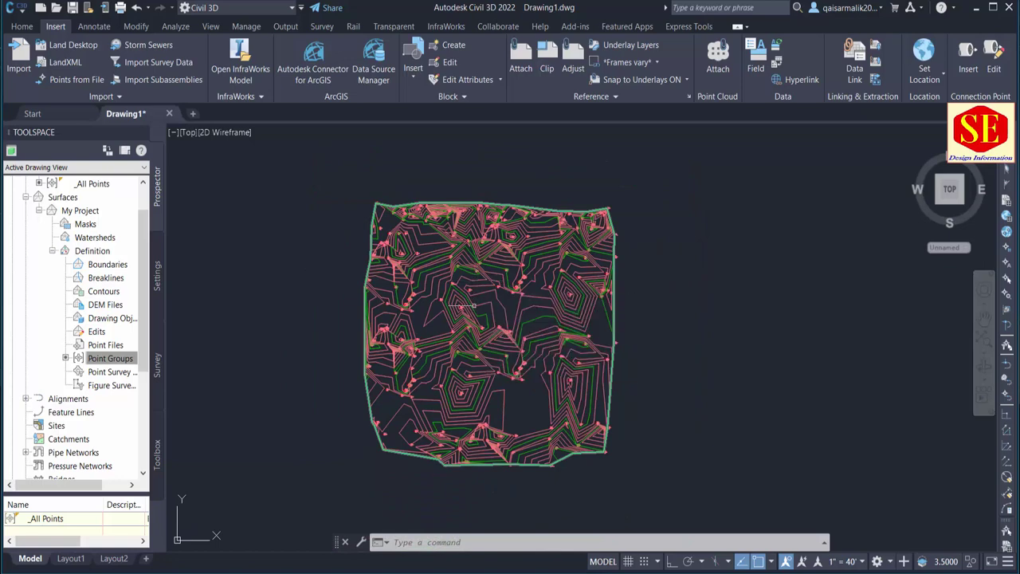
mouse_move(478, 275)
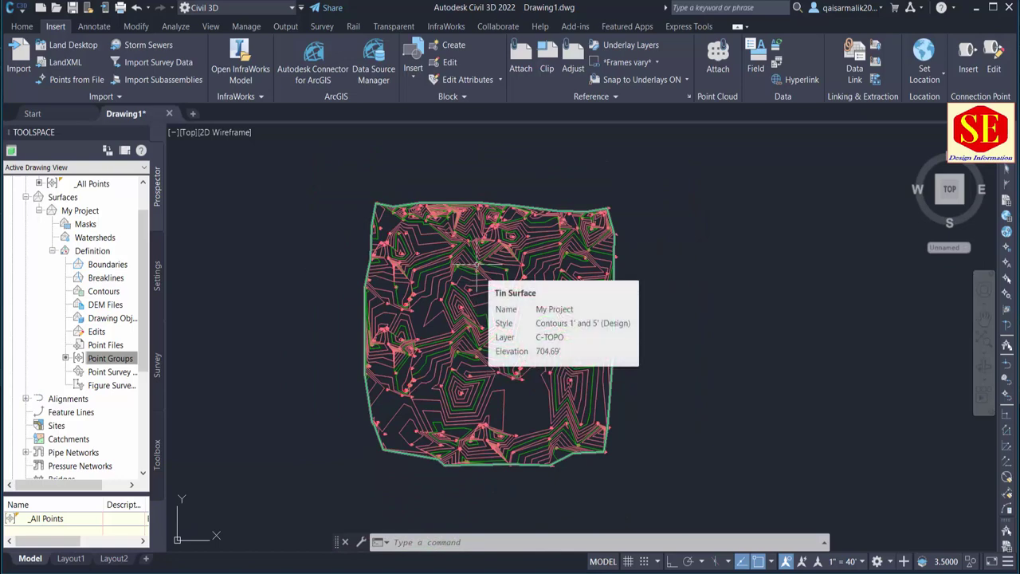
scroll(476, 265, "up", 2)
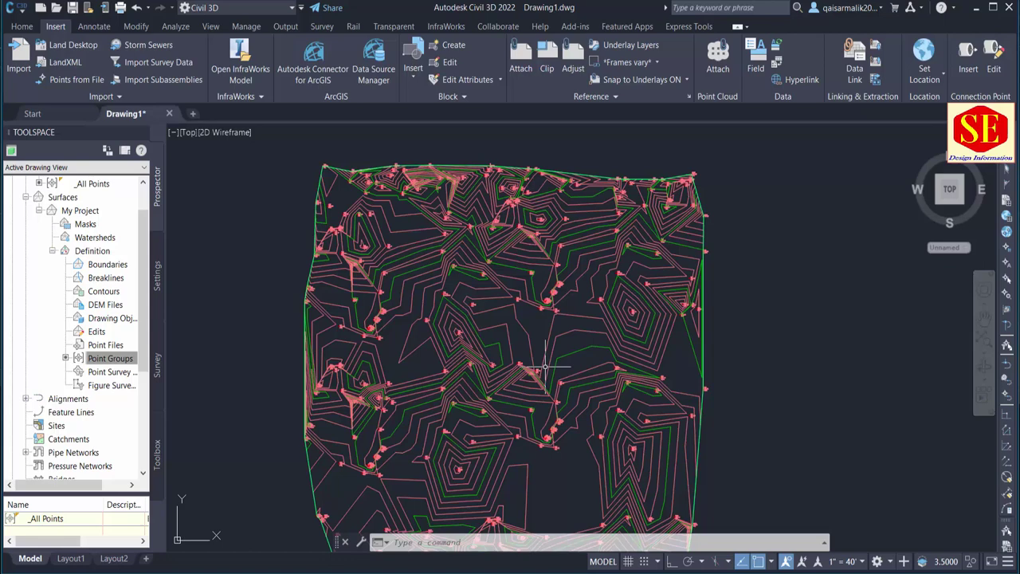
- Nudge the contoured surface view slightly upward
middle_click_drag(520, 343, 515, 314)
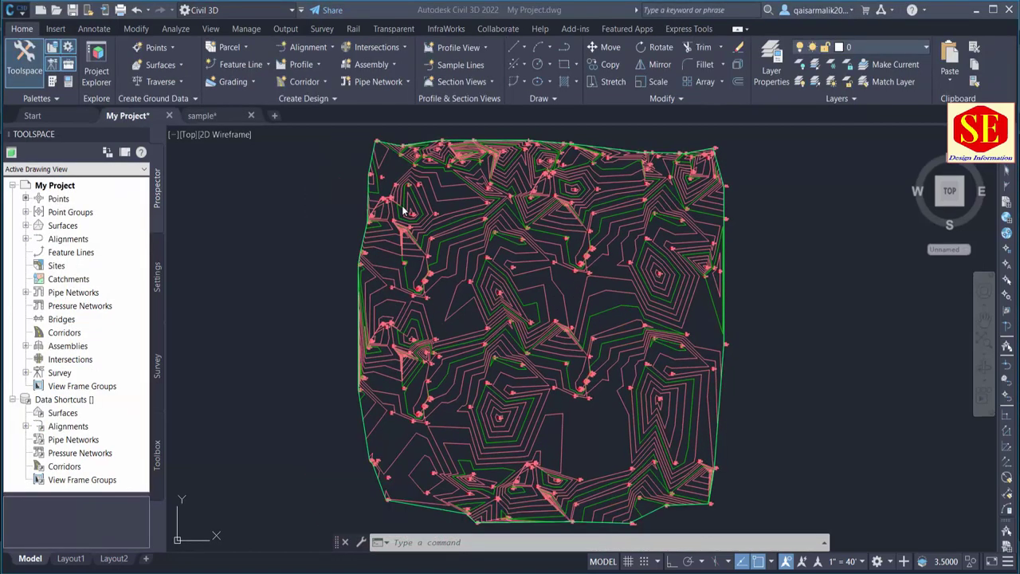
middle_click_drag(418, 215, 418, 453)
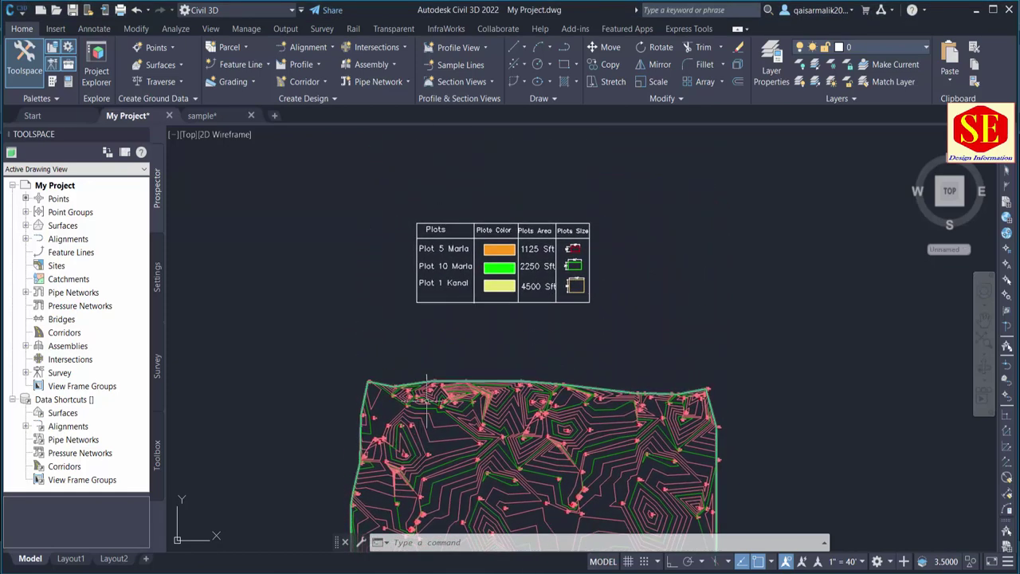
scroll(426, 348, "up", 3)
middle_click_drag(462, 295, 433, 358)
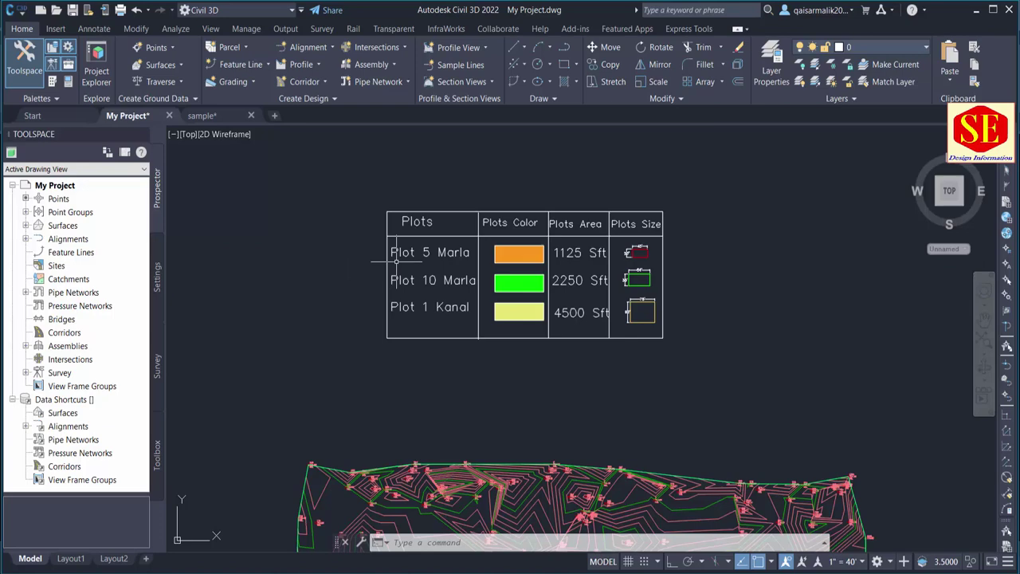
scroll(429, 253, "up", 2)
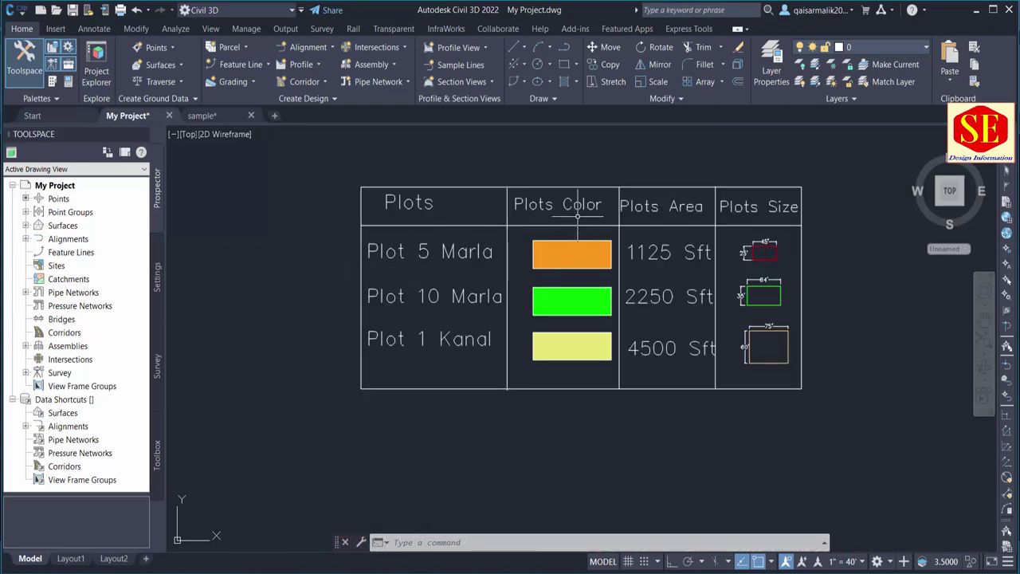
scroll(560, 263, "down", 4)
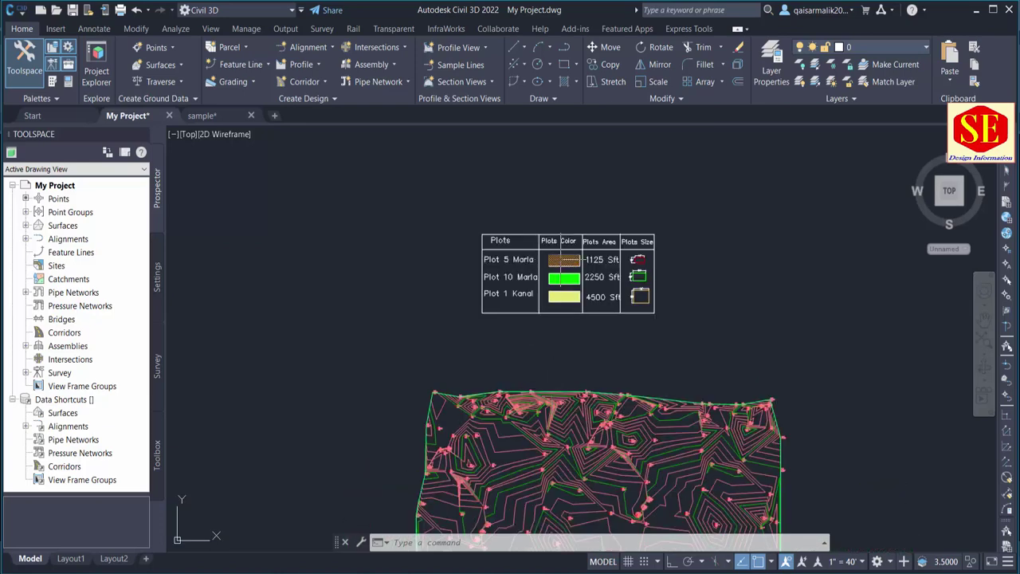
scroll(560, 259, "up", 2)
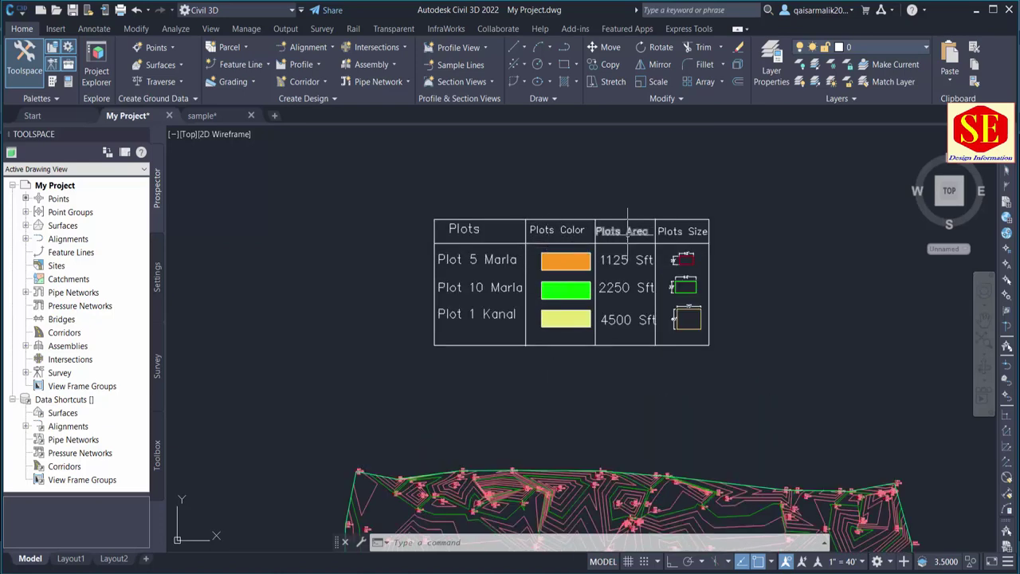
scroll(622, 265, "up", 2)
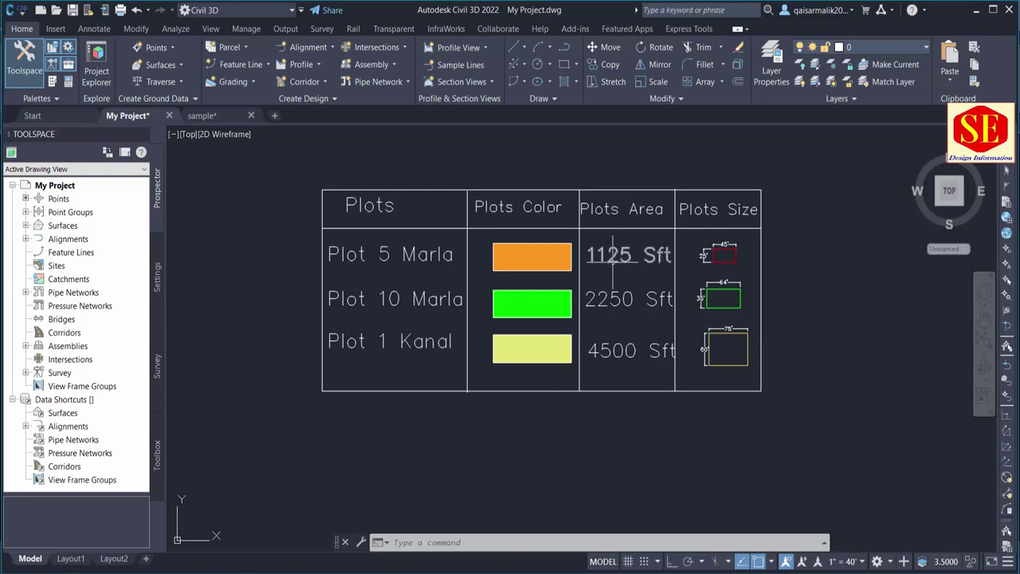
scroll(725, 261, "up", 2)
scroll(724, 261, "up", 2)
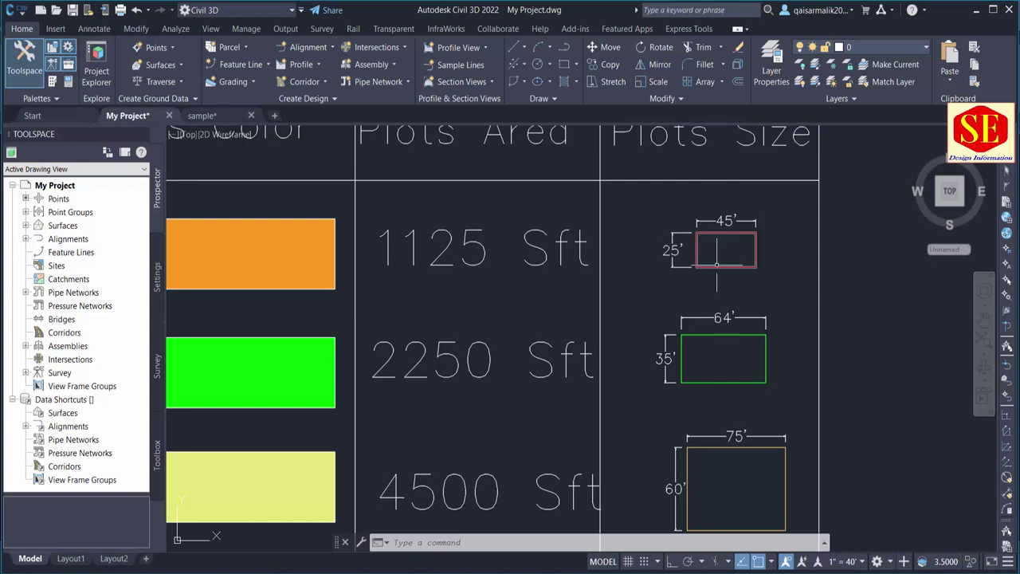
scroll(717, 261, "down", 2)
middle_click(494, 287)
middle_click(494, 287)
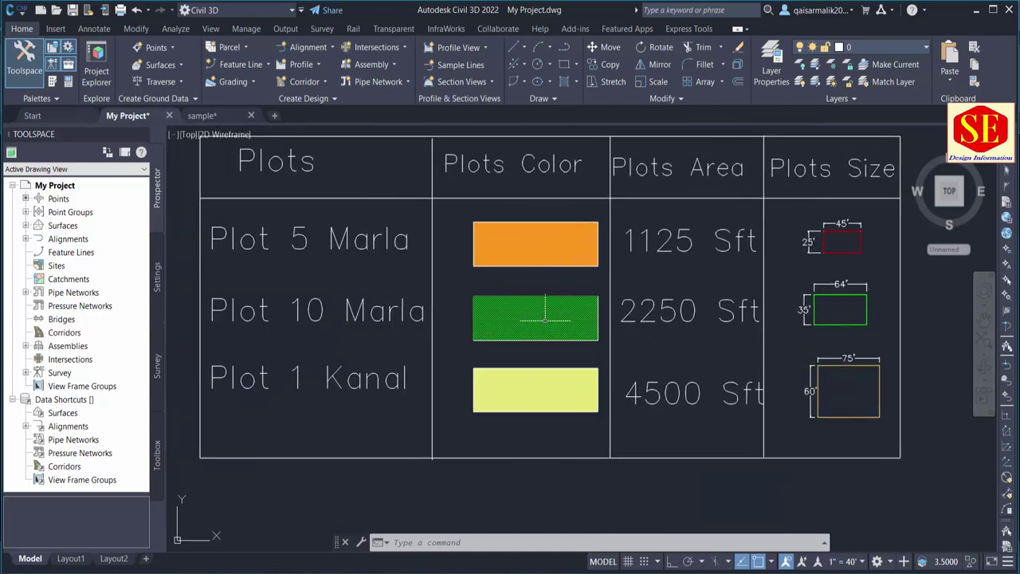
middle_click_drag(697, 330, 625, 335)
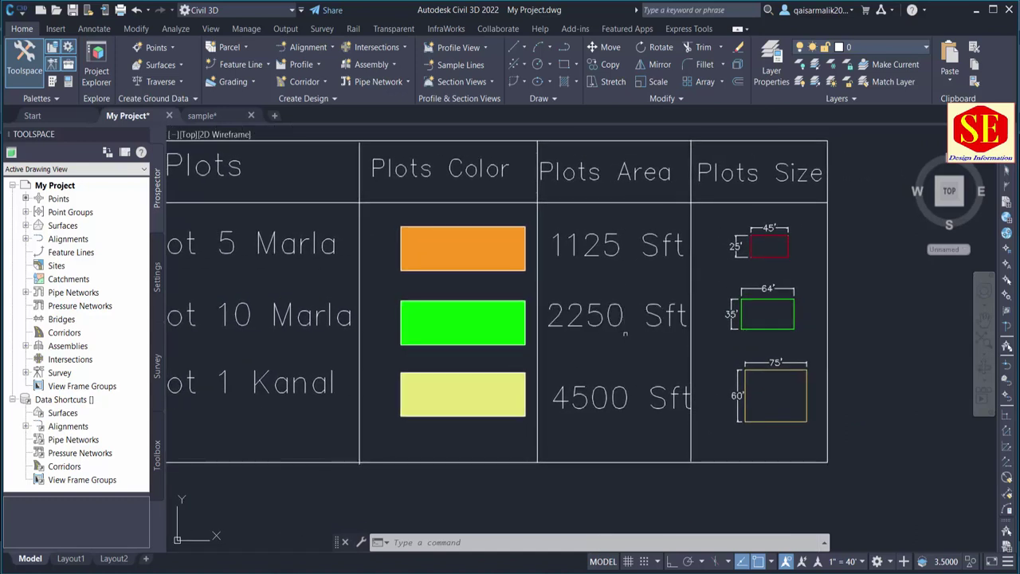
middle_click_drag(357, 384, 442, 377)
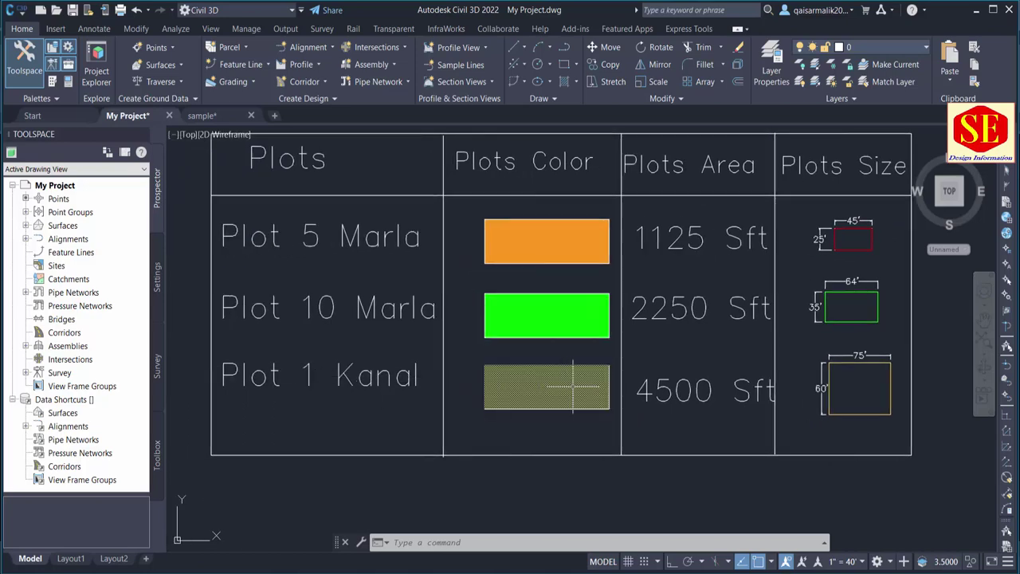
middle_click_drag(573, 386, 433, 354)
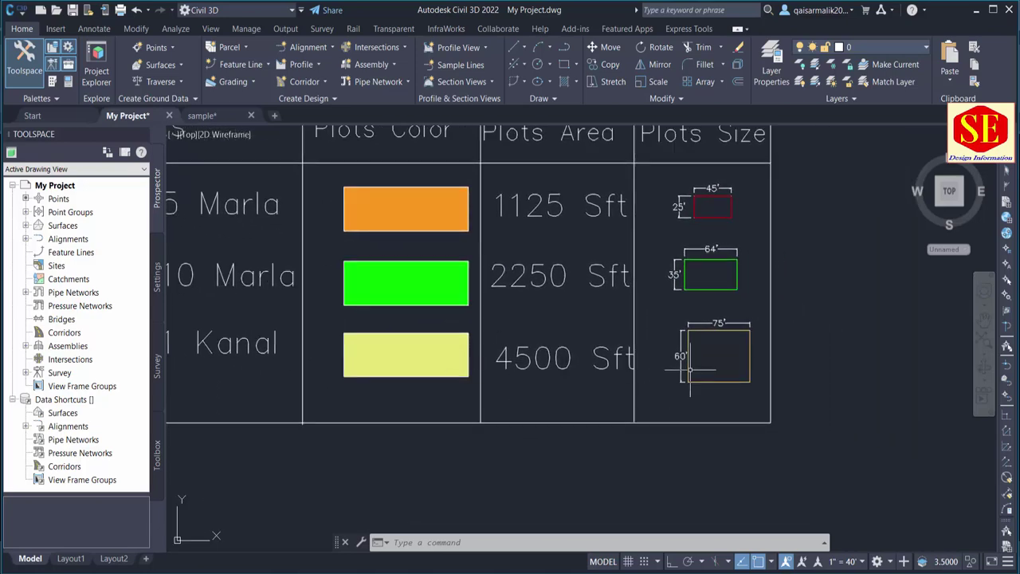
scroll(691, 365, "down", 3)
scroll(689, 351, "down", 3)
scroll(694, 319, "up", 6)
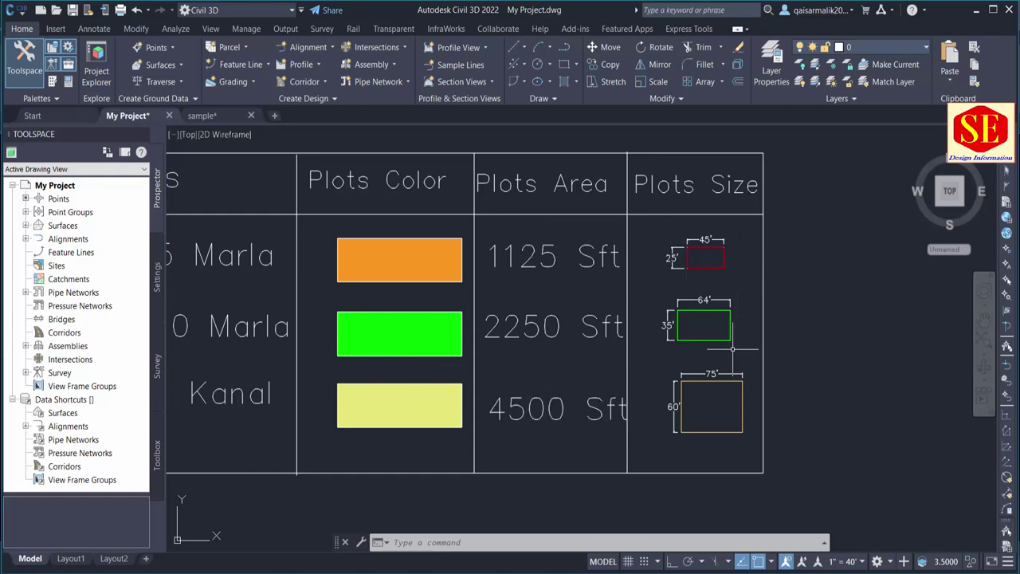
scroll(733, 349, "down", 5)
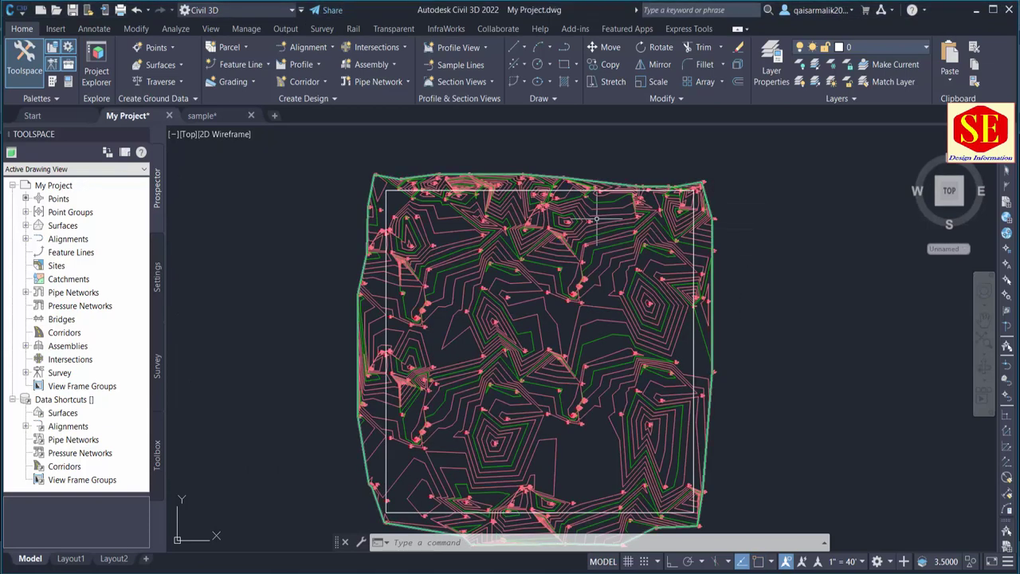
- Change the My Project surface style to _No Display so its contours disappear
scroll(552, 271, "down", 3)
middle_click_drag(551, 271, 549, 311)
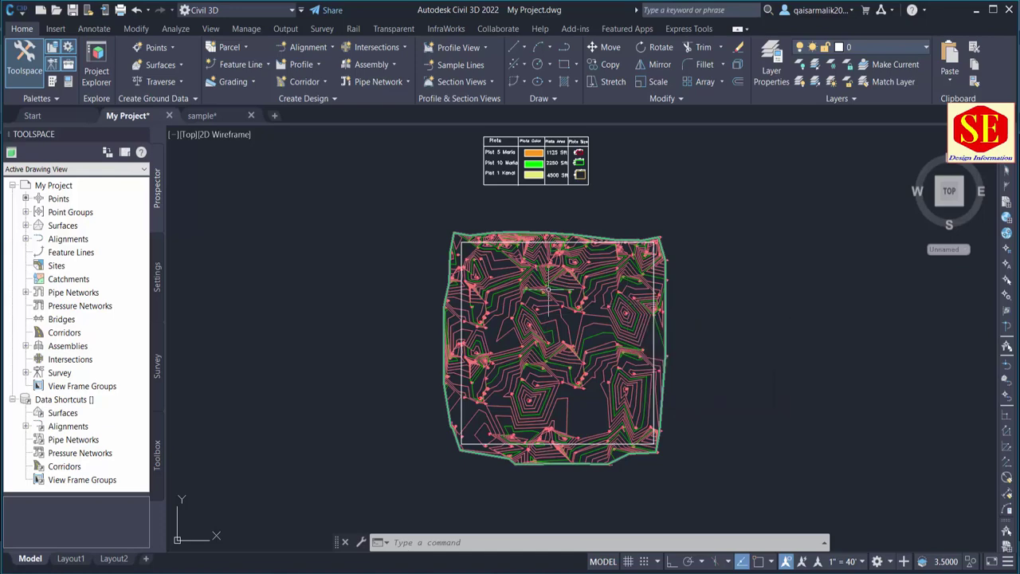
scroll(518, 276, "up", 2)
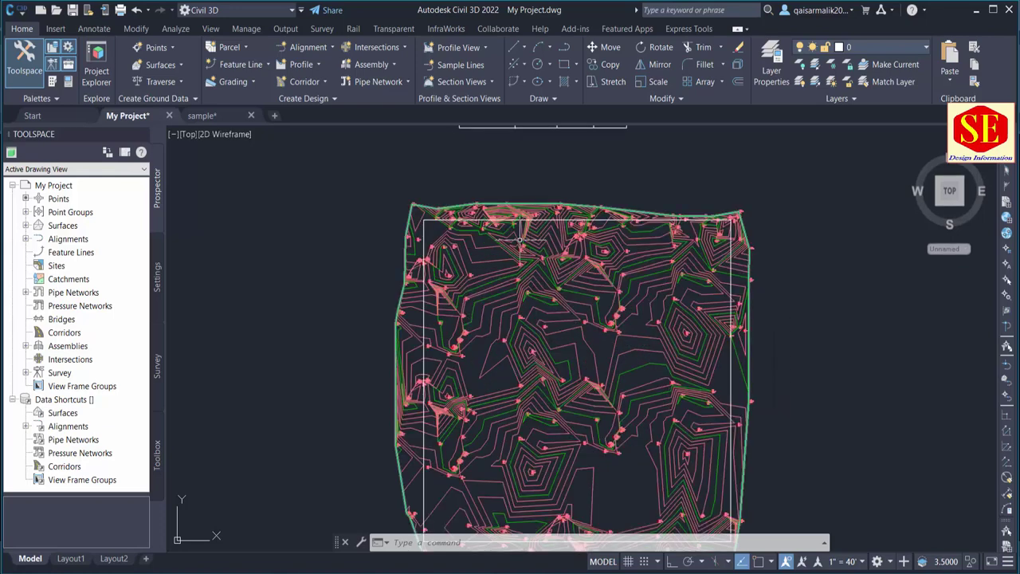
left_click(480, 274)
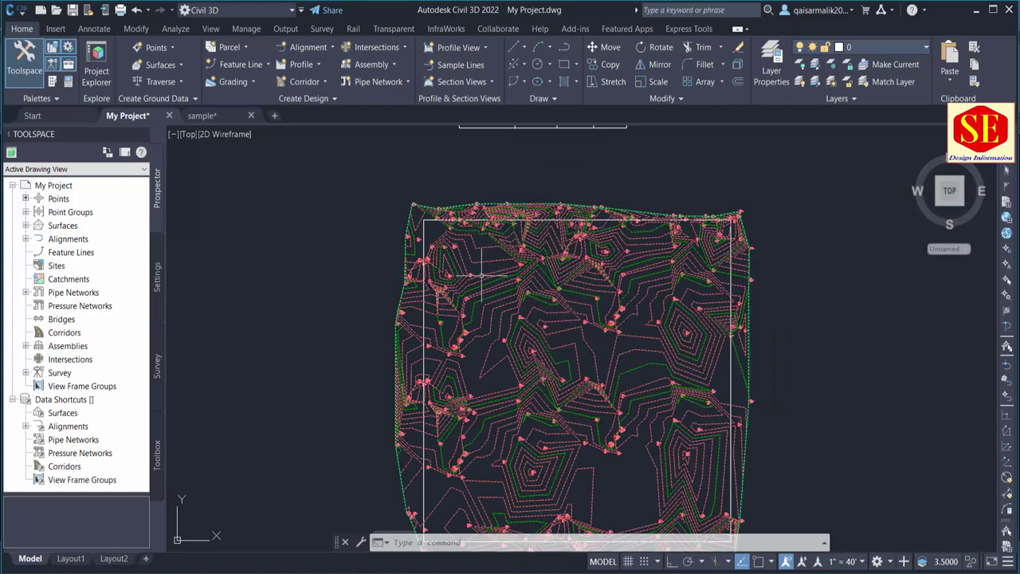
right_click(481, 274)
mouse_move(538, 350)
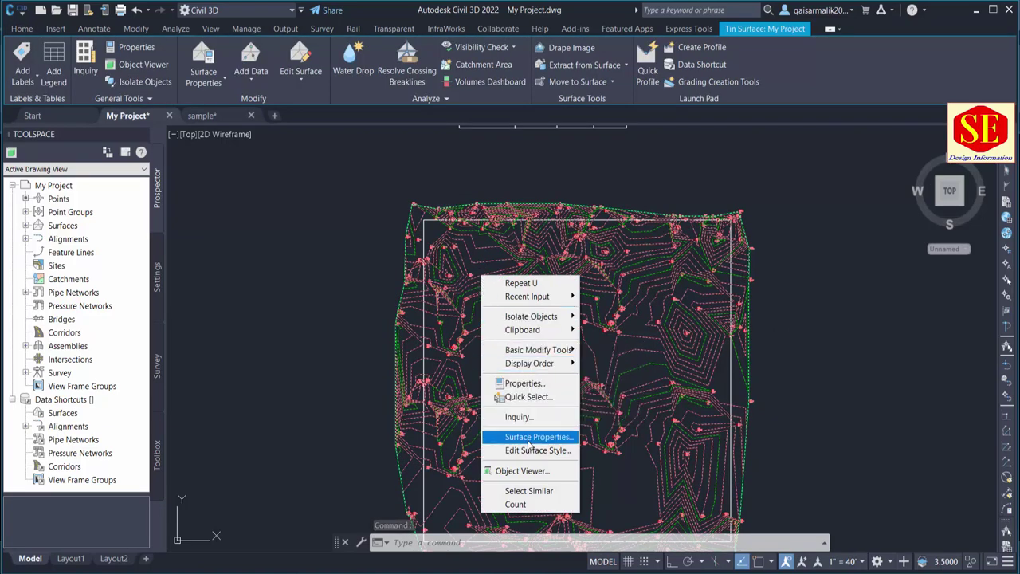
left_click(529, 440)
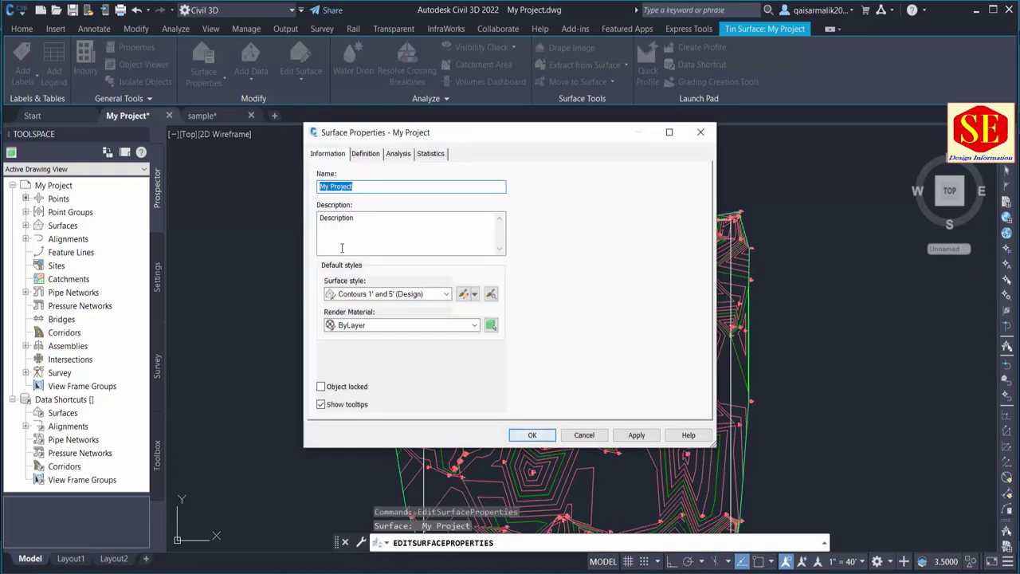
left_click(380, 297)
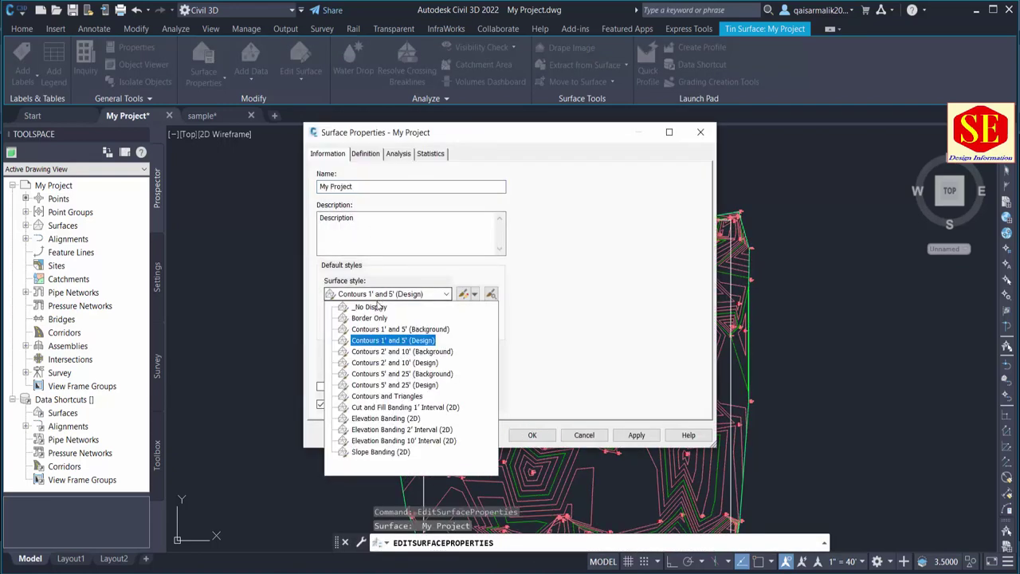
left_click(378, 307)
left_click(637, 435)
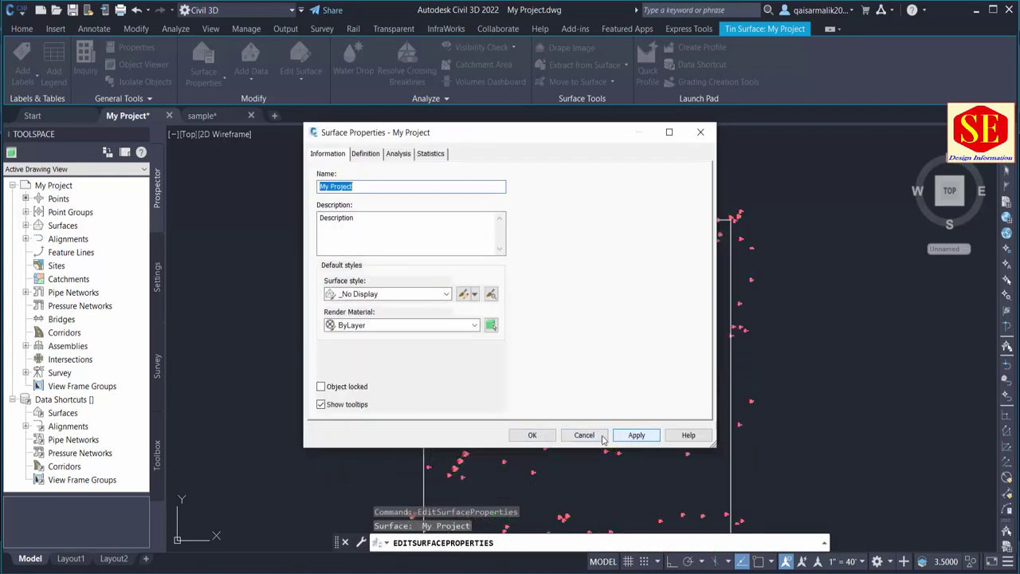
left_click(542, 438)
scroll(435, 333, "up", 5)
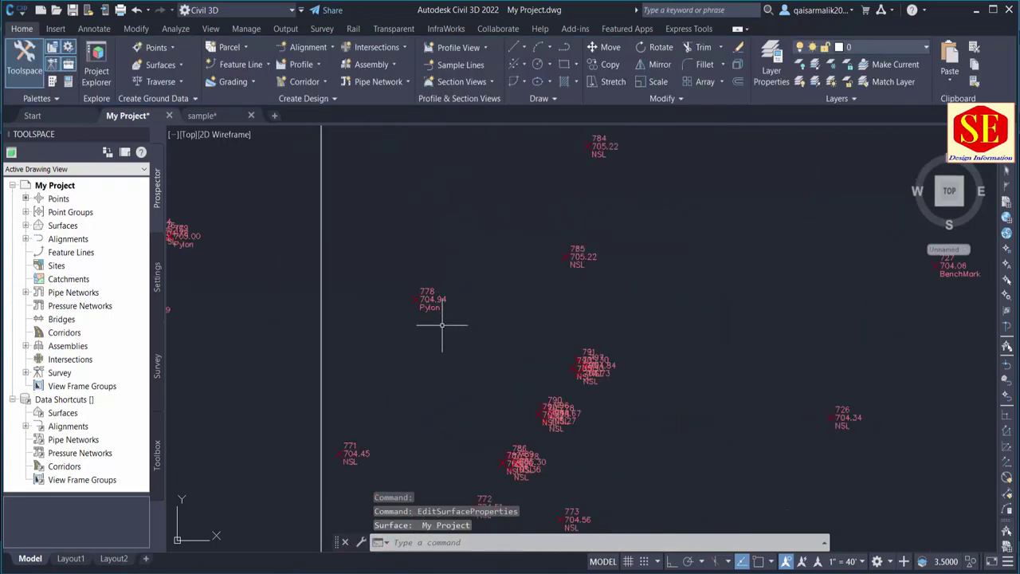
left_click(413, 297)
- Set both the point style and point label style of _All Points to <none>
right_click(414, 295)
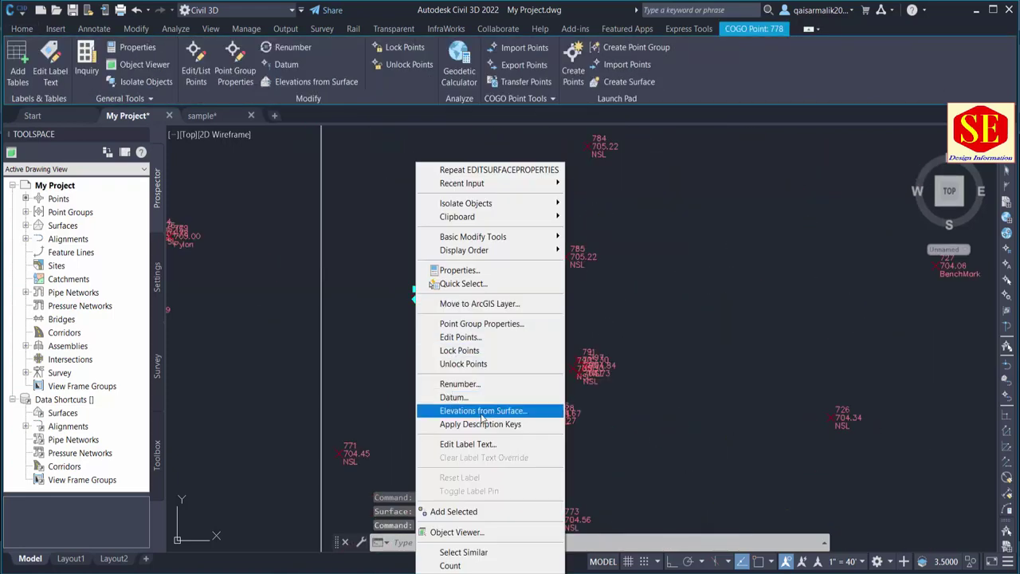
left_click(482, 323)
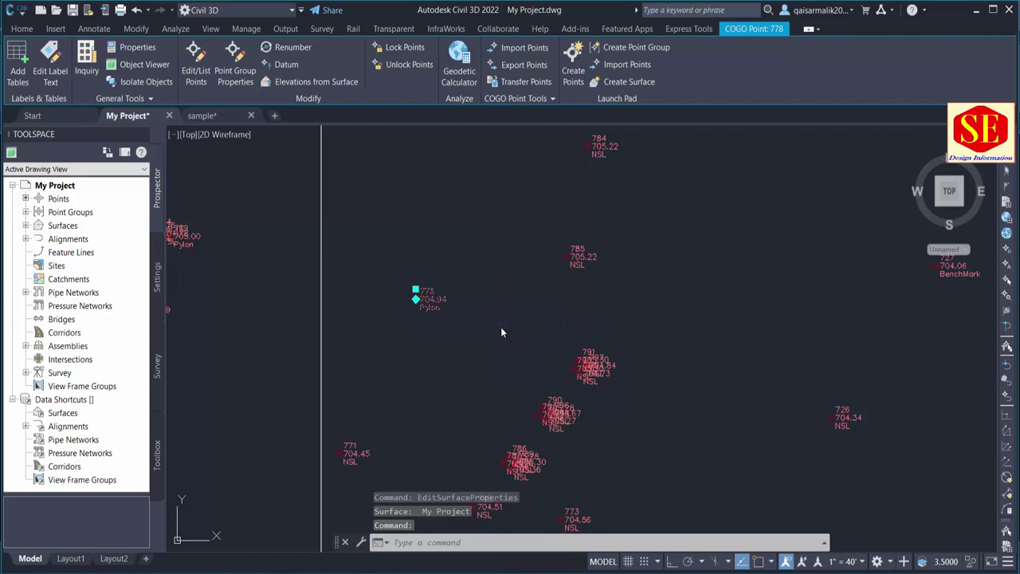
left_click(387, 295)
scroll(386, 318, "up", 1)
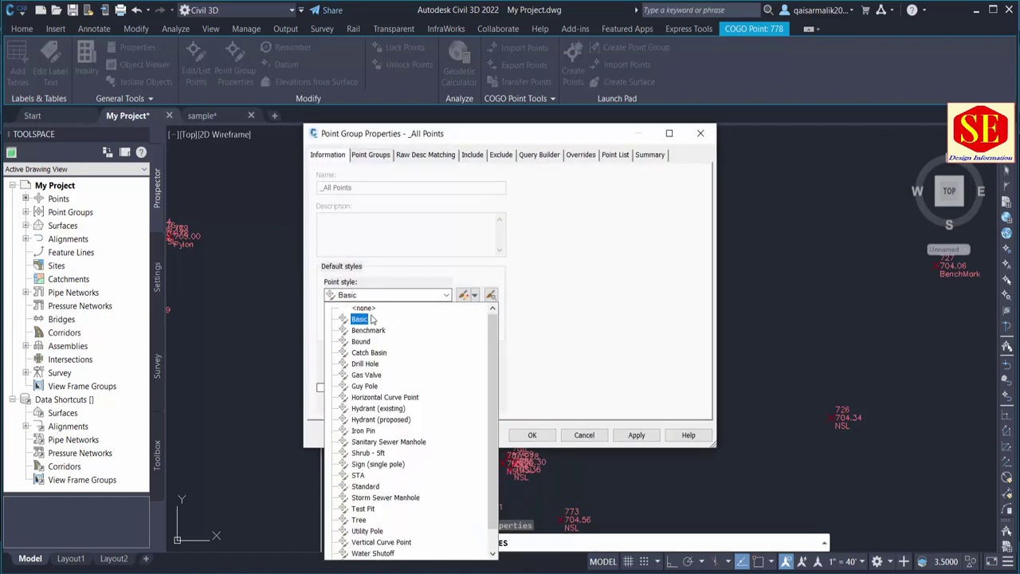
left_click(367, 308)
left_click(636, 434)
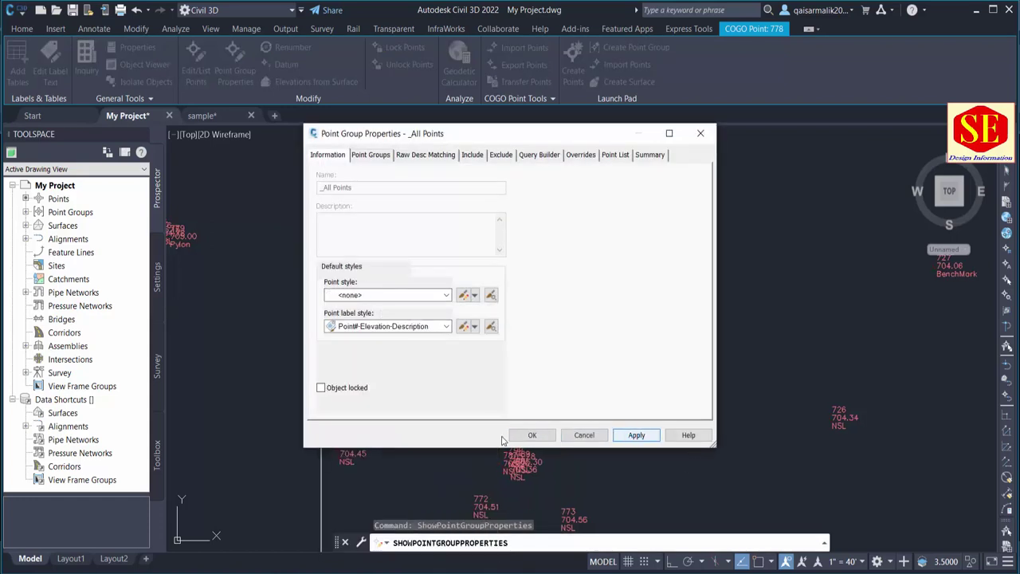
left_click(371, 326)
left_click(371, 338)
left_click(636, 435)
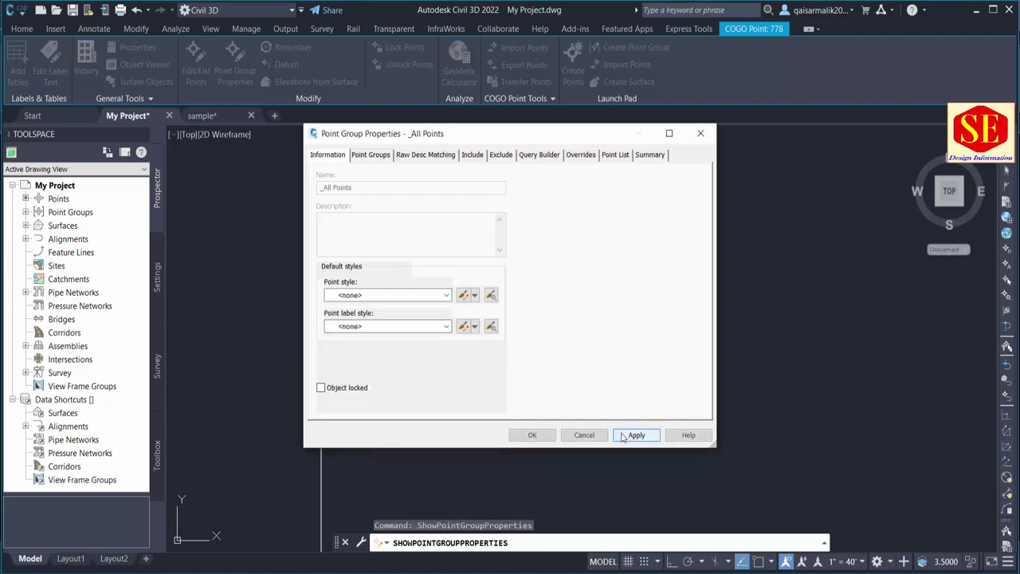
left_click(532, 434)
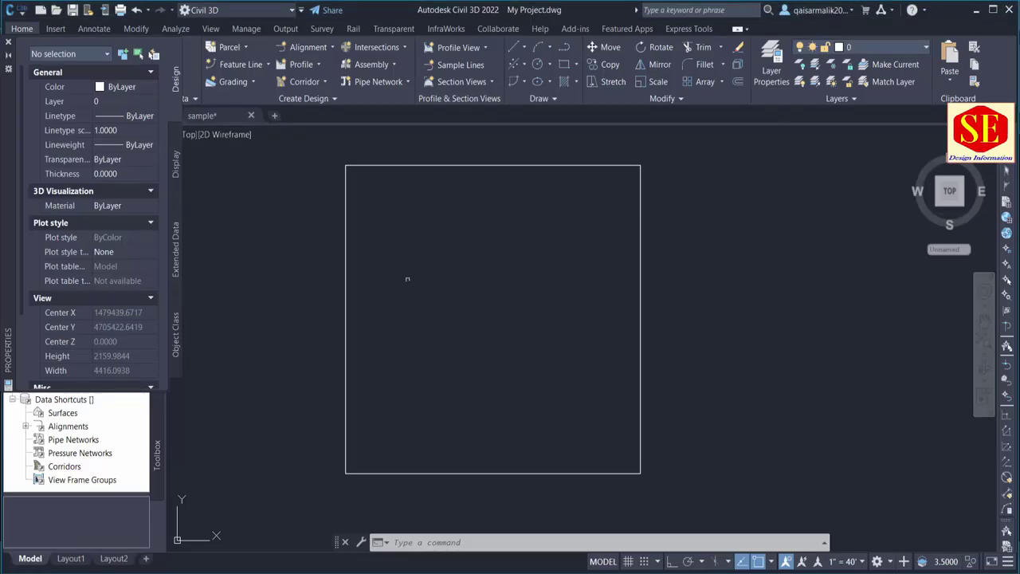
middle_click_drag(489, 175, 511, 401)
scroll(422, 319, "up", 4)
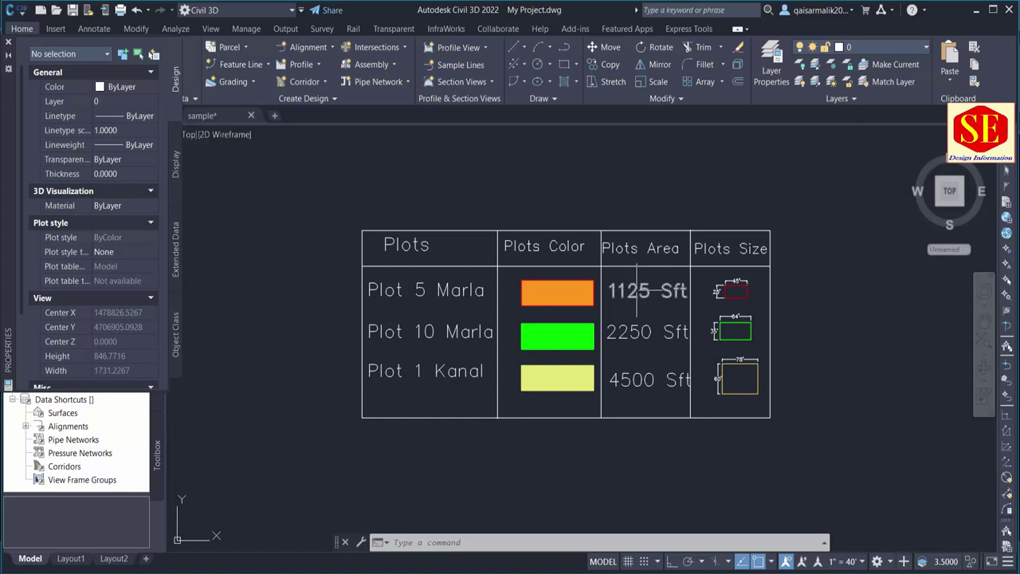
scroll(724, 280, "up", 4)
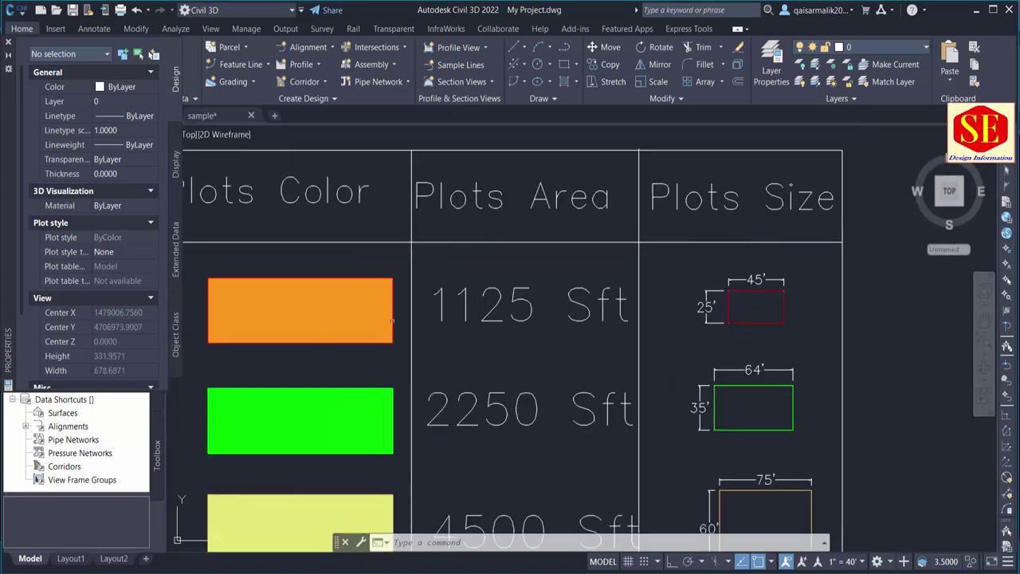
scroll(382, 326, "down", 2)
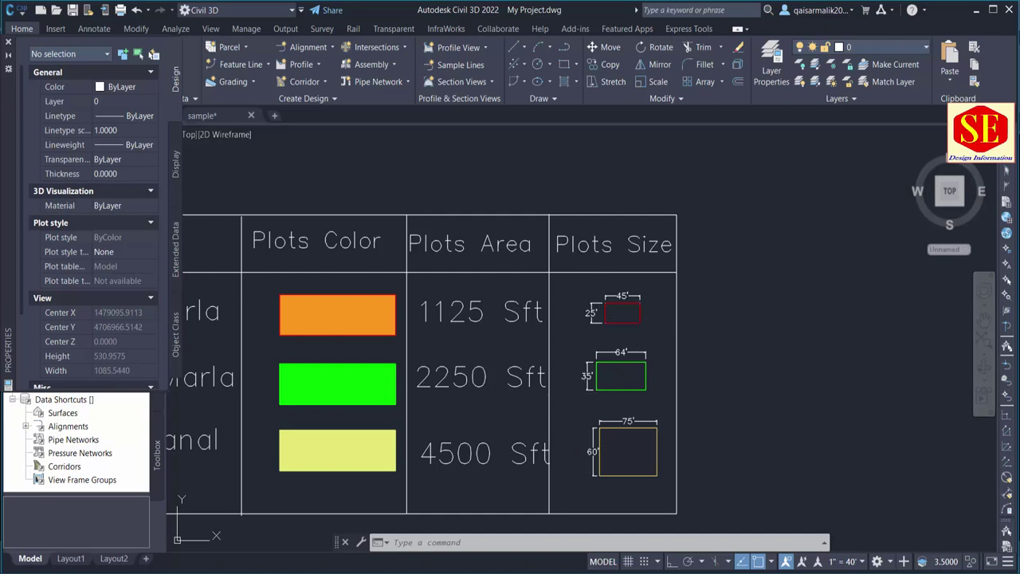
scroll(600, 338, "up", 2)
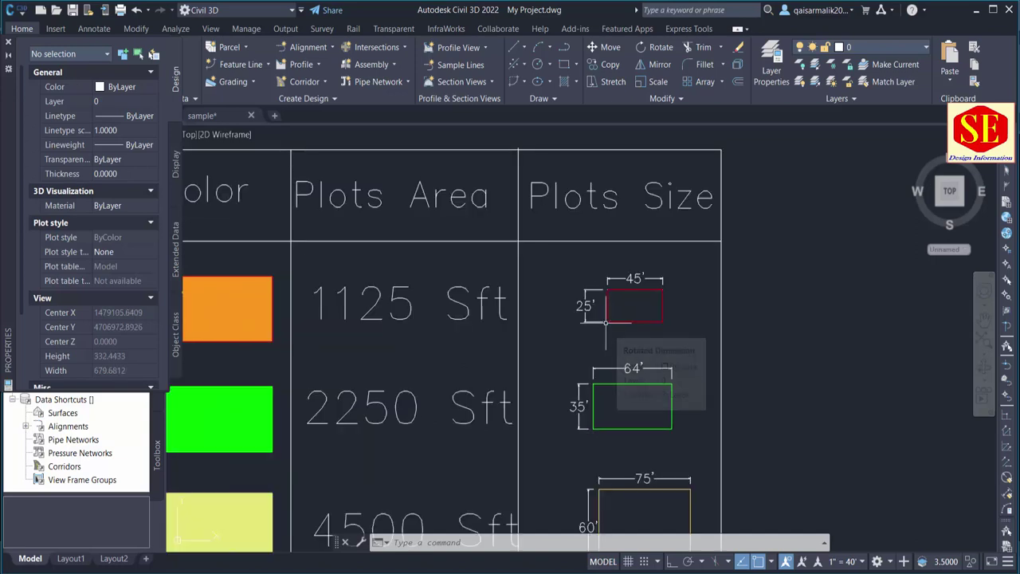
type("di")
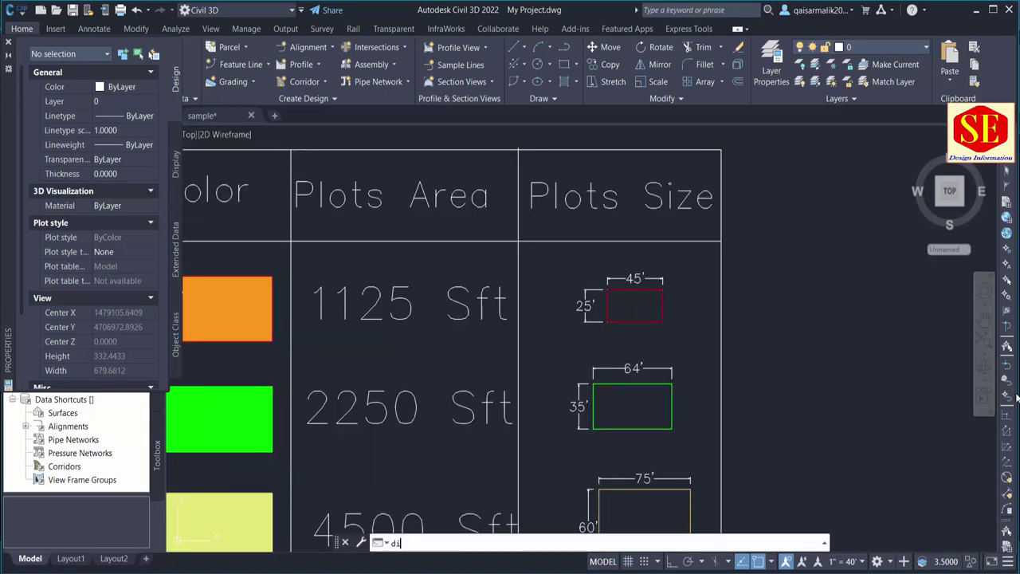
key("Return")
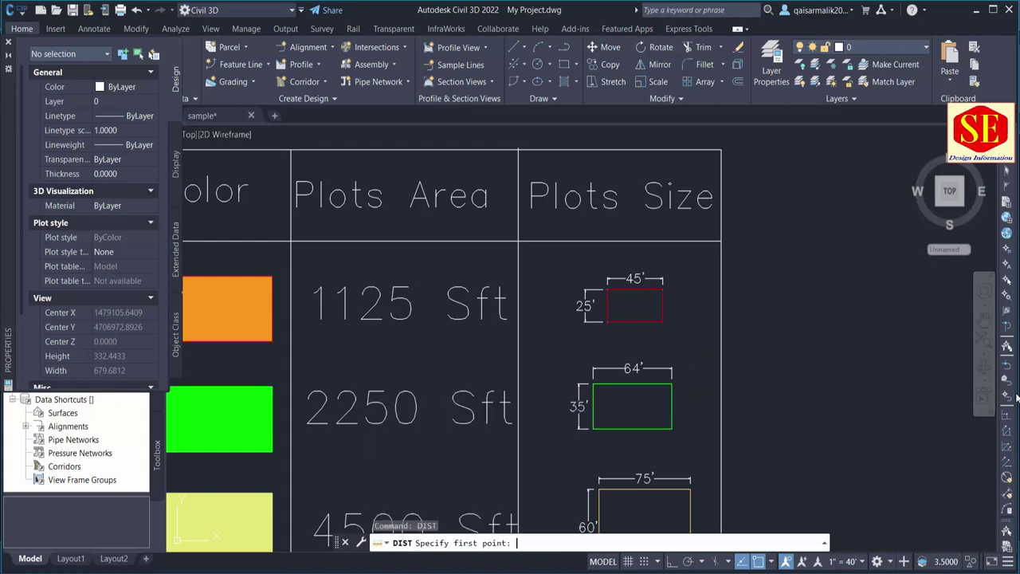
scroll(594, 301, "up", 2)
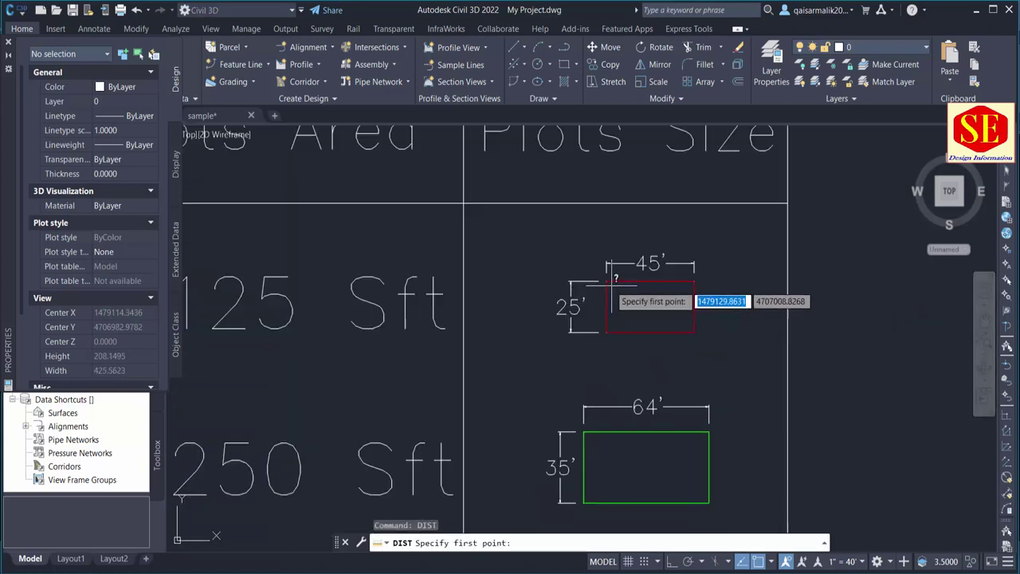
left_click(606, 282)
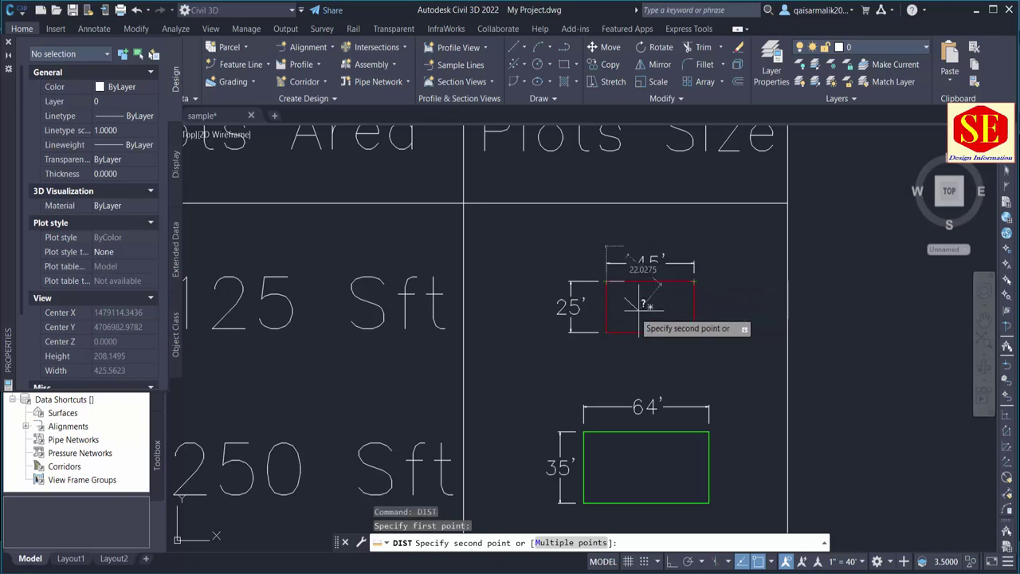
key("Escape")
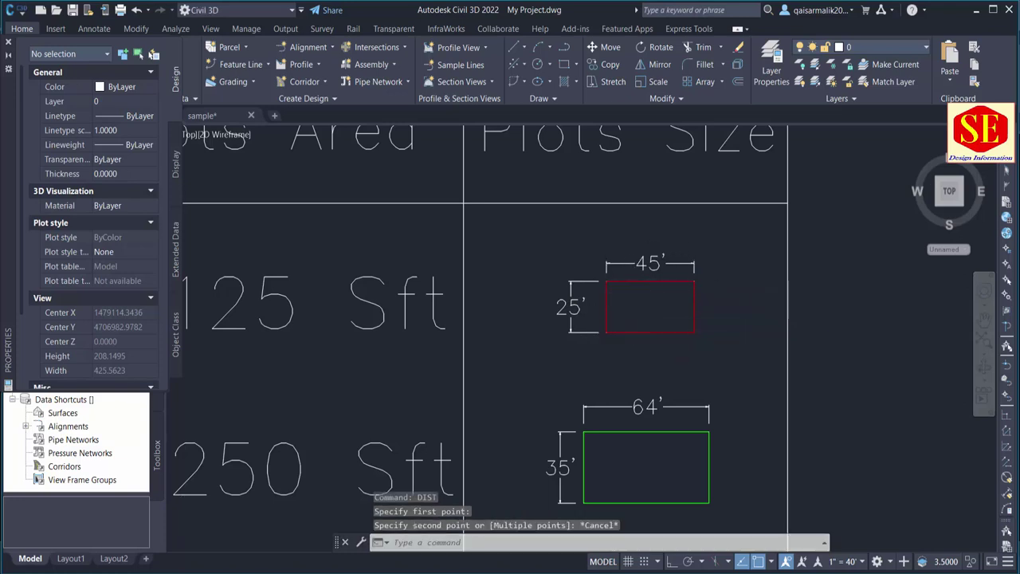
scroll(629, 307, "down", 3)
scroll(630, 307, "down", 1)
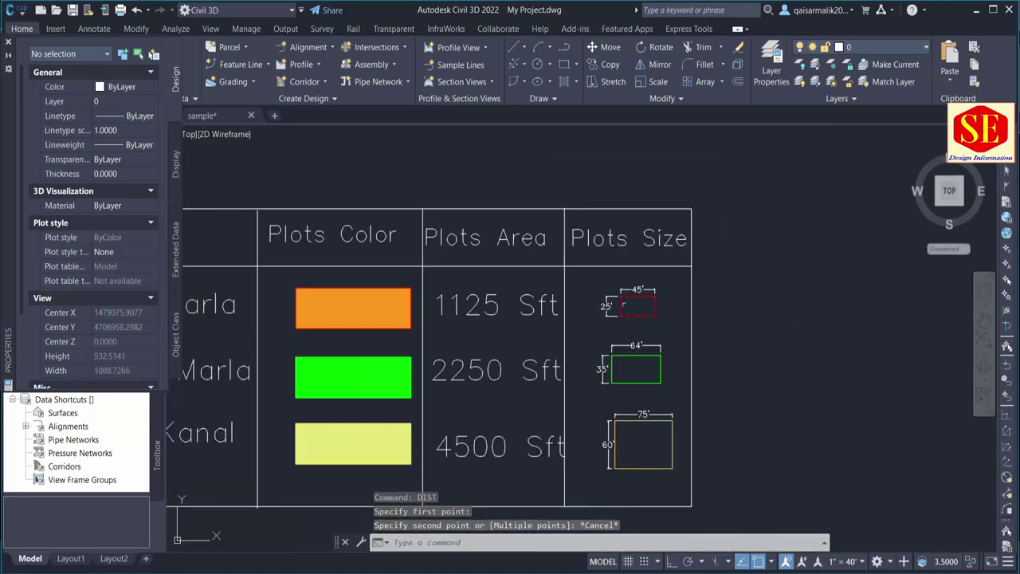
- Create a 5 Marla layer in colour 40 using the Layer Properties Manager (LA)
left_click(8, 43)
scroll(576, 227, "down", 2)
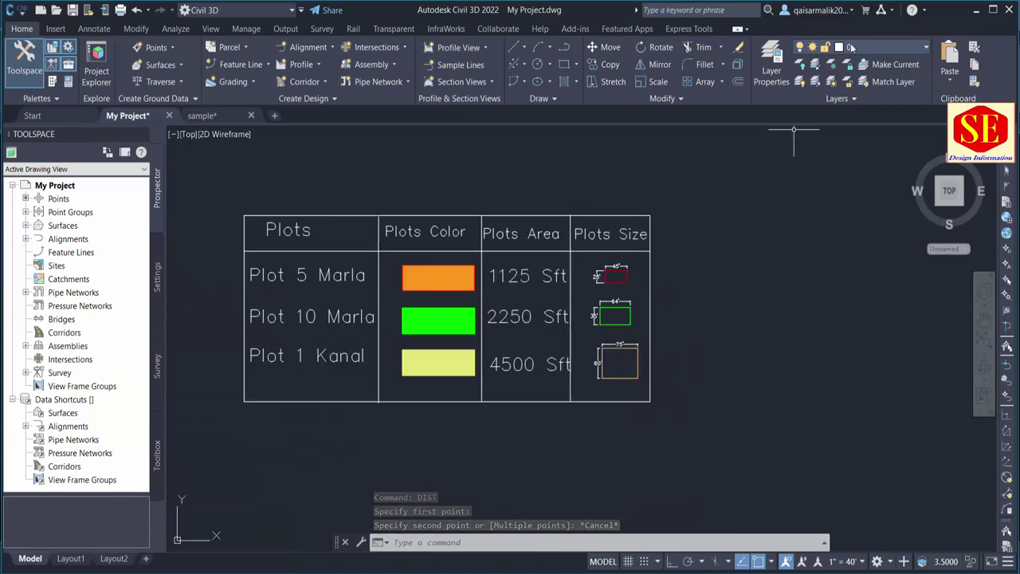
left_click(847, 48)
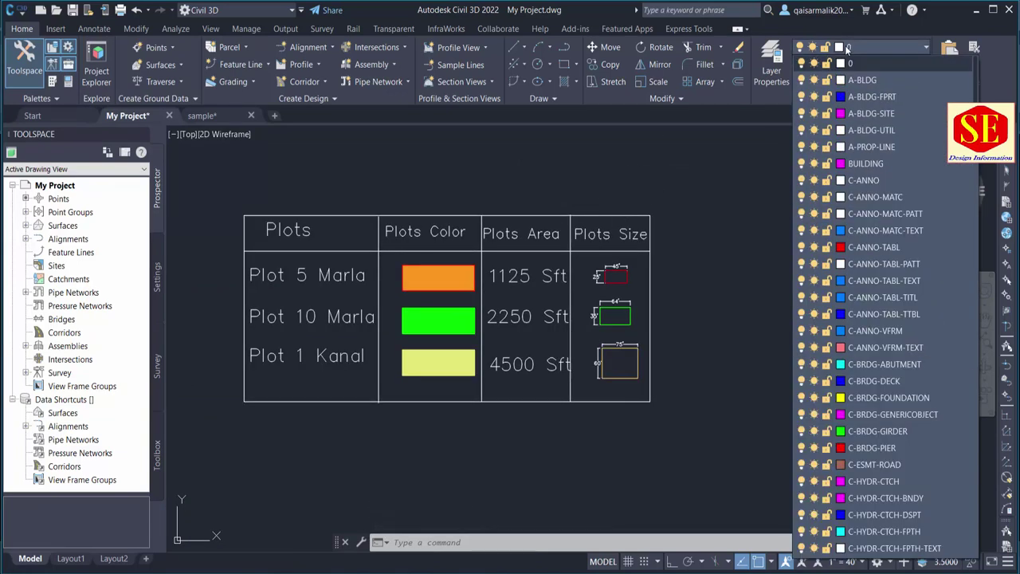
left_click(721, 166)
type("L")
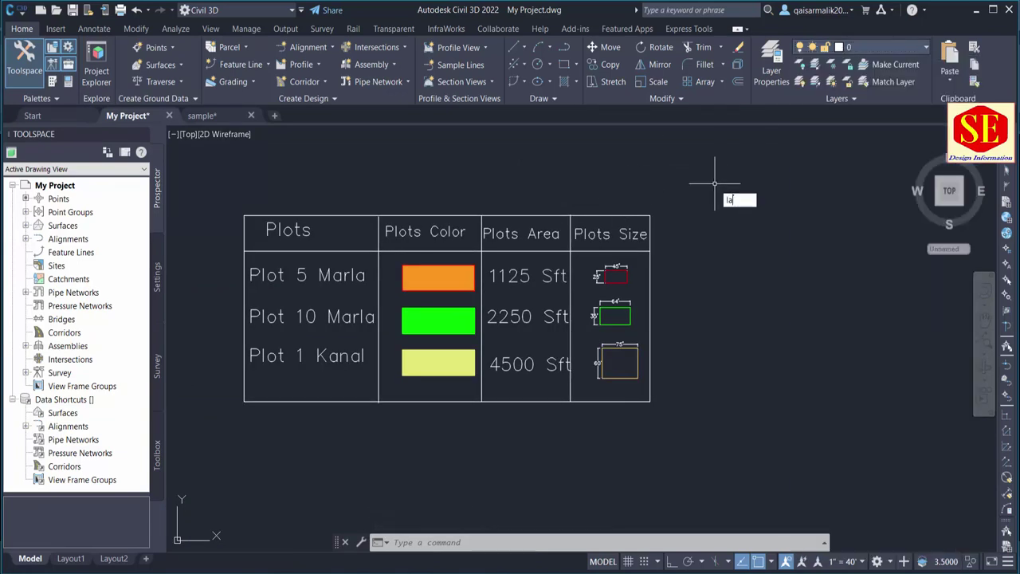
type("A")
key("Return")
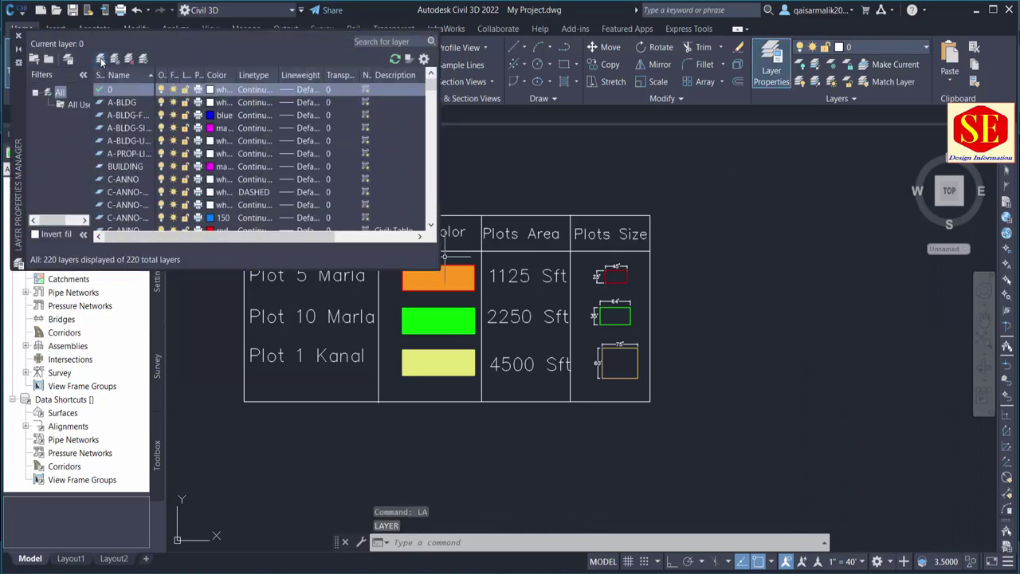
left_click(100, 58)
type("5 Marla")
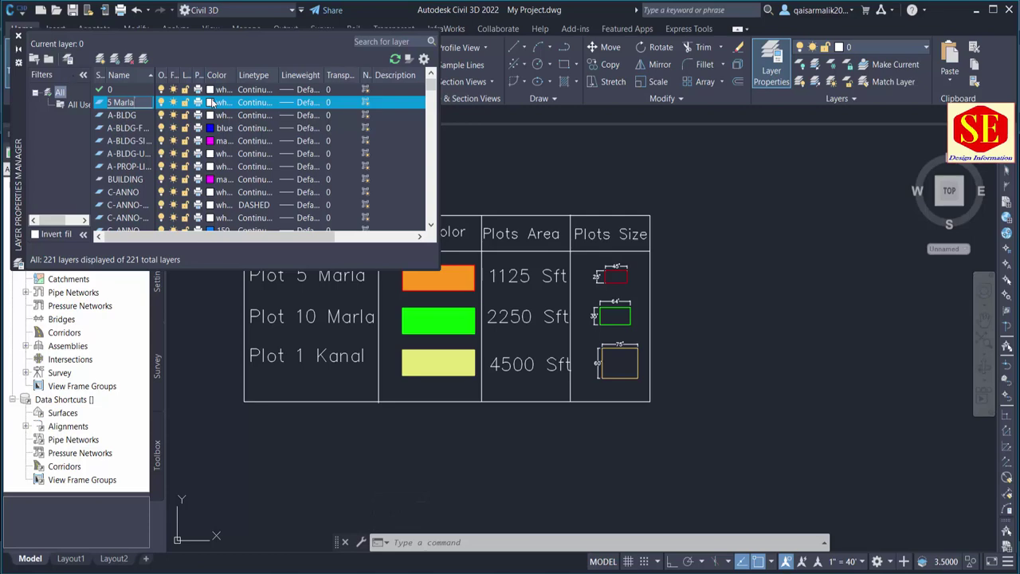
left_click(211, 102)
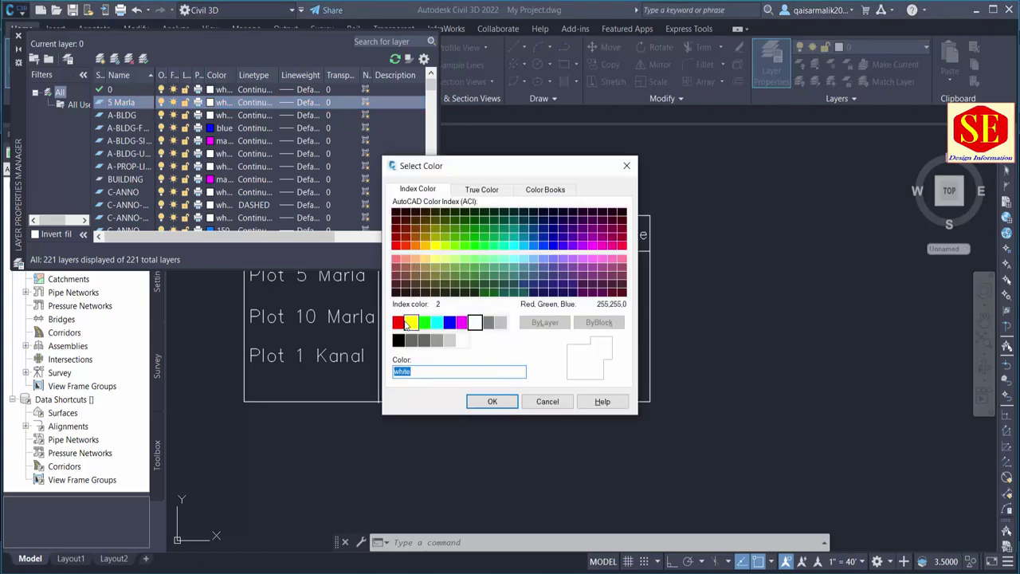
left_click(425, 244)
left_click(492, 400)
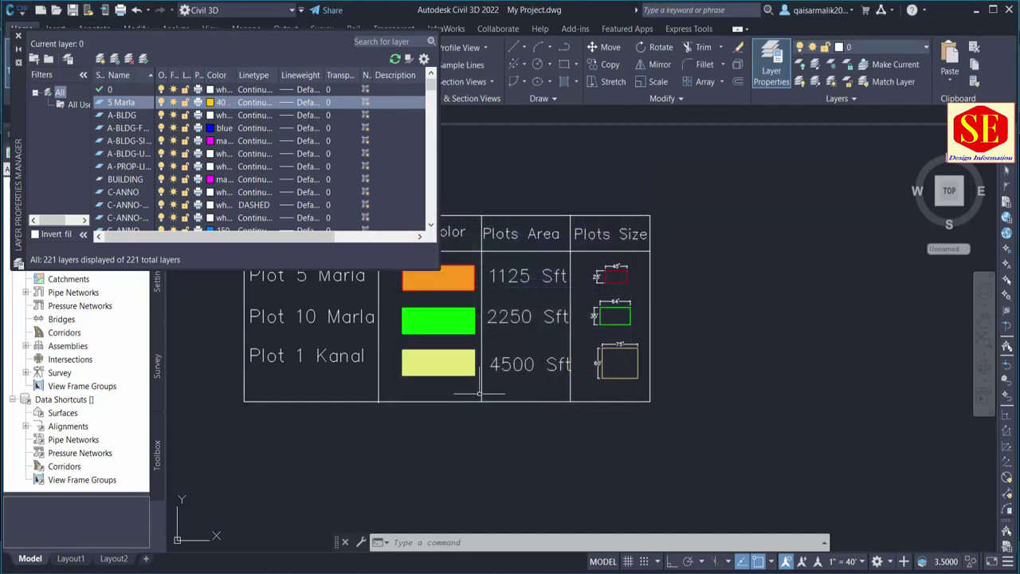
- Add a 10 Marla layer coloured green
left_click(101, 58)
type("10")
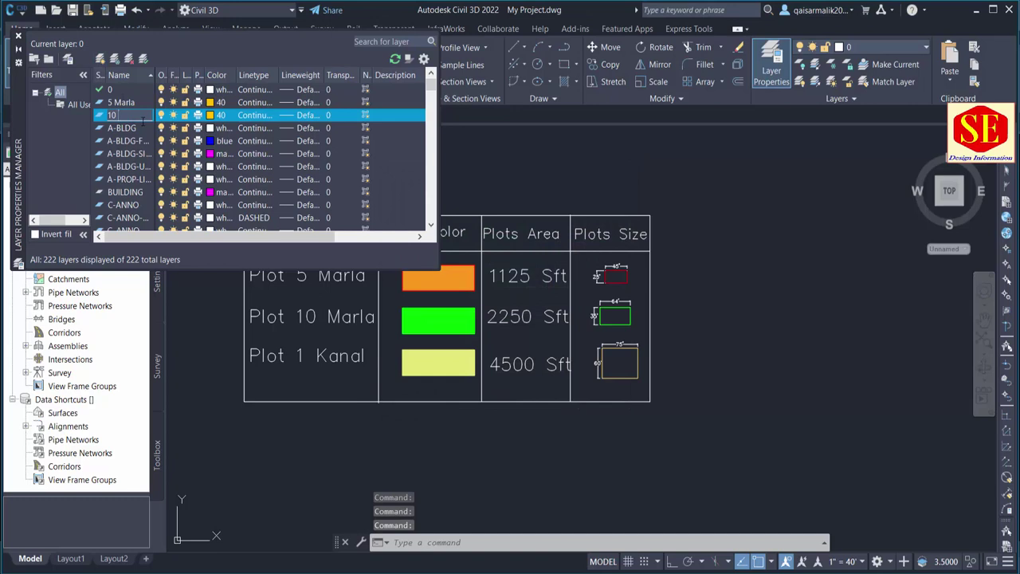
type("ma")
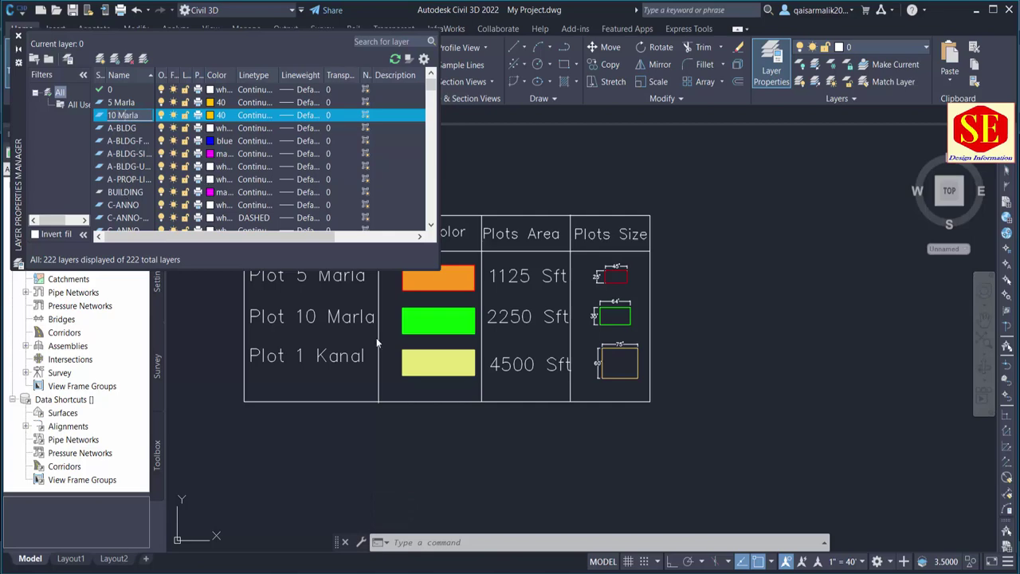
left_click(210, 115)
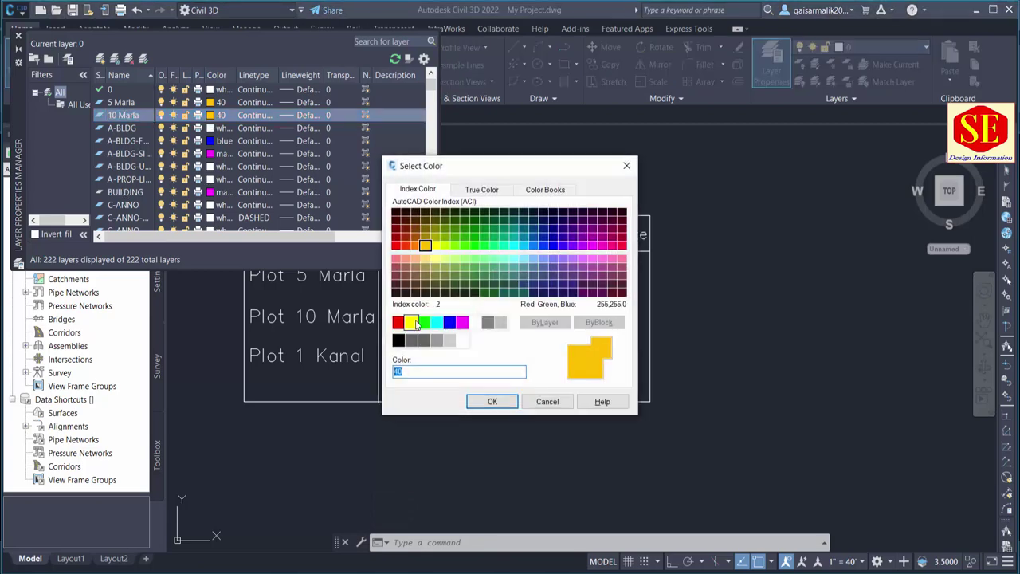
left_click(423, 322)
left_click(492, 402)
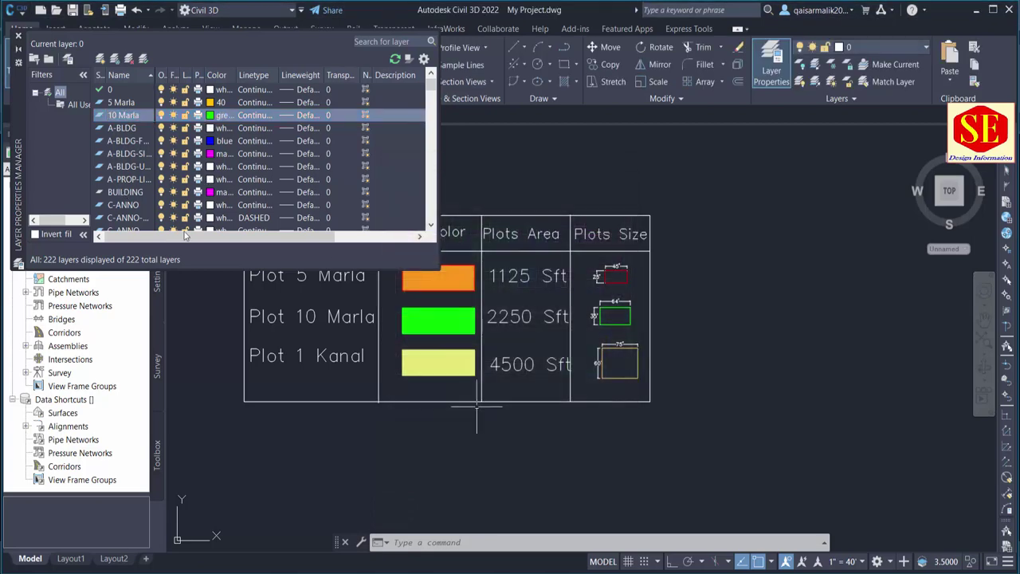
- Add a 1 Kanal layer in pale yellow colour 51 and close the manager
left_click(101, 60)
type("1 Kanal")
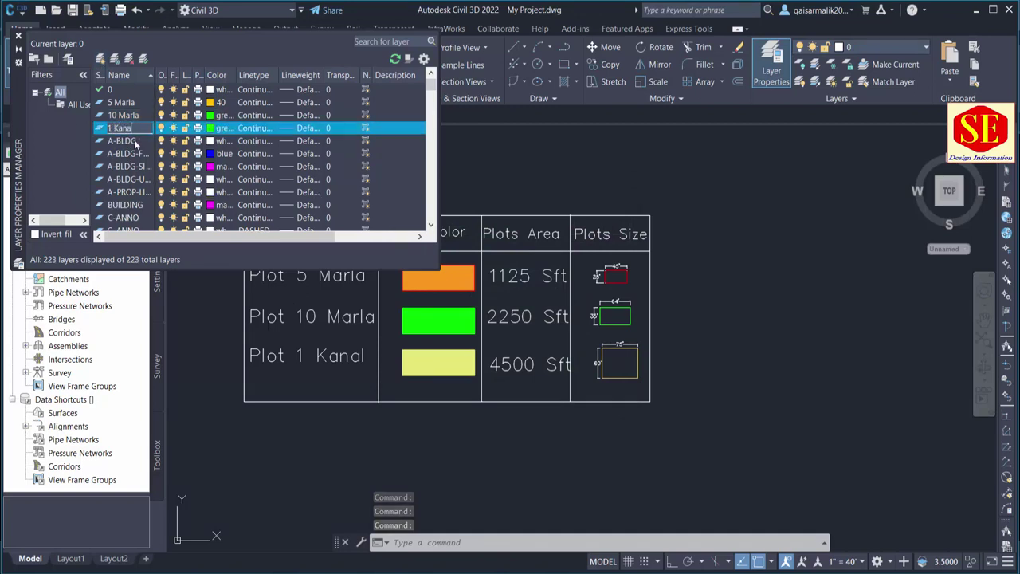
left_click(210, 128)
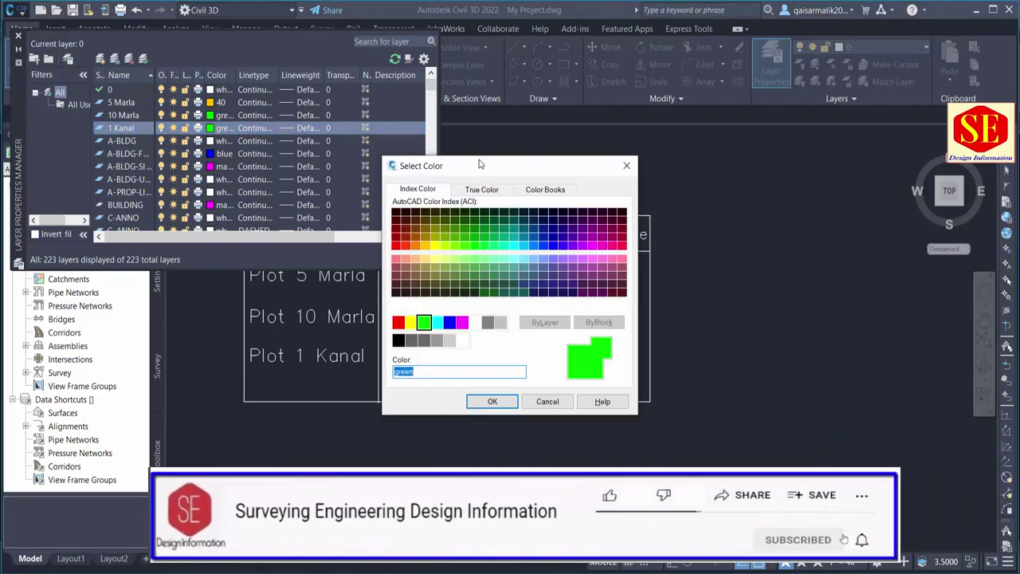
left_click_drag(479, 167, 578, 167)
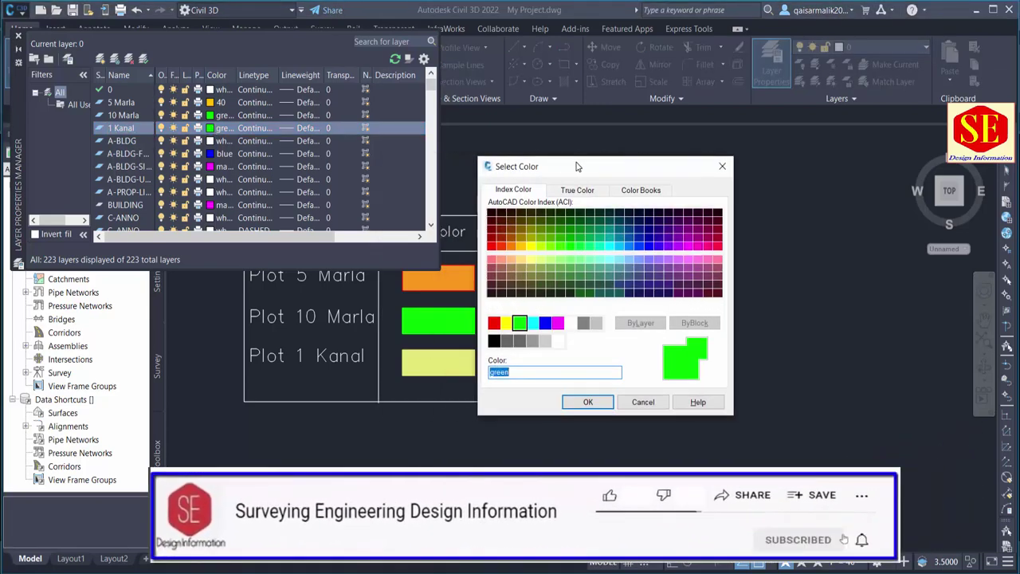
left_click(532, 263)
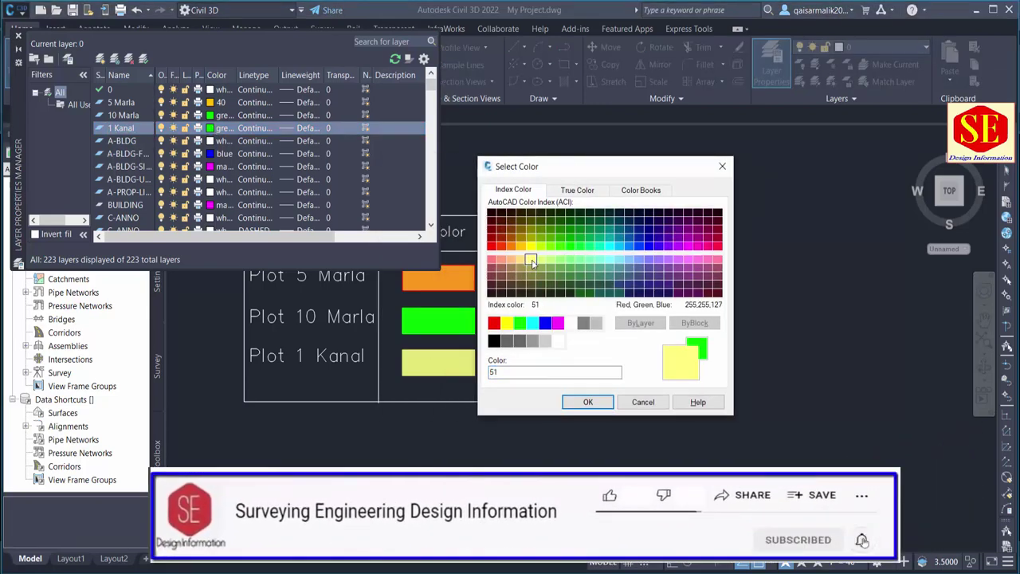
left_click(588, 403)
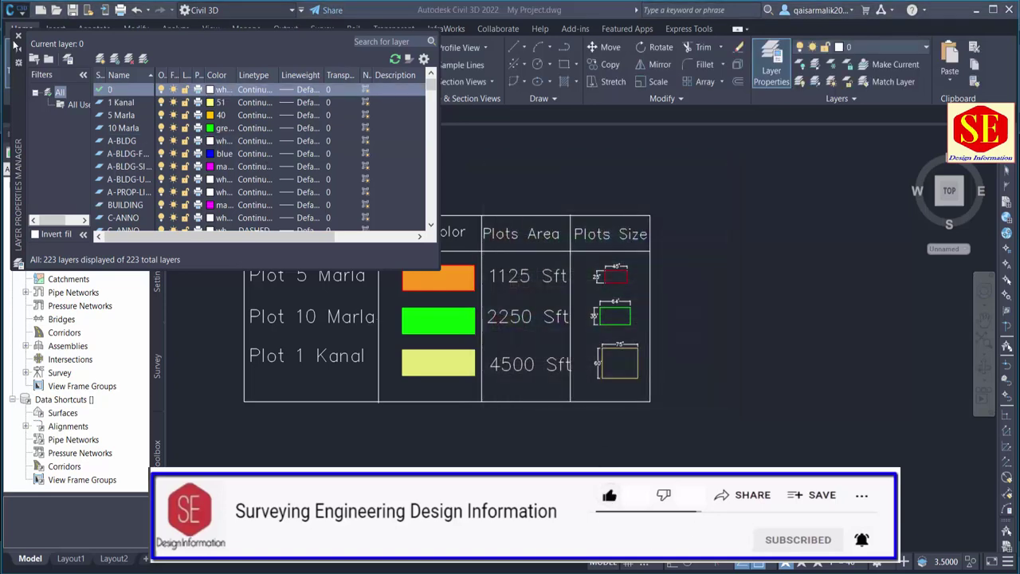
left_click(17, 37)
scroll(619, 265, "up", 2)
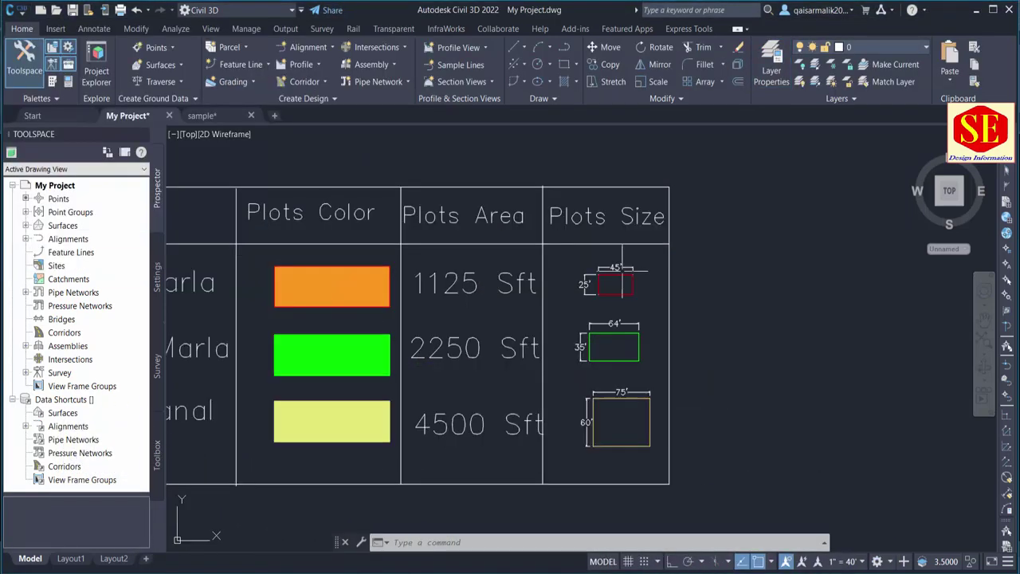
left_click(607, 292)
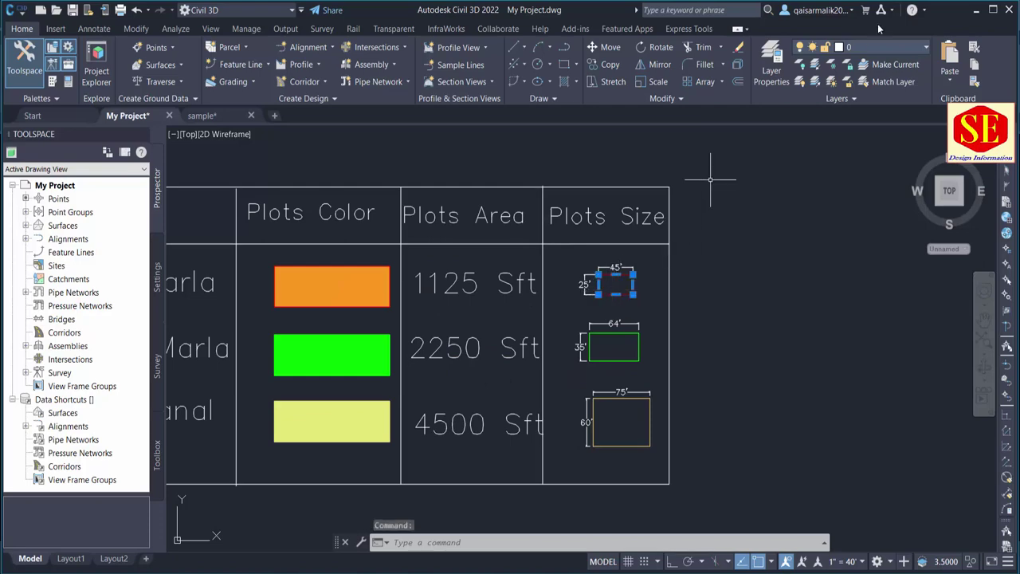
left_click(849, 47)
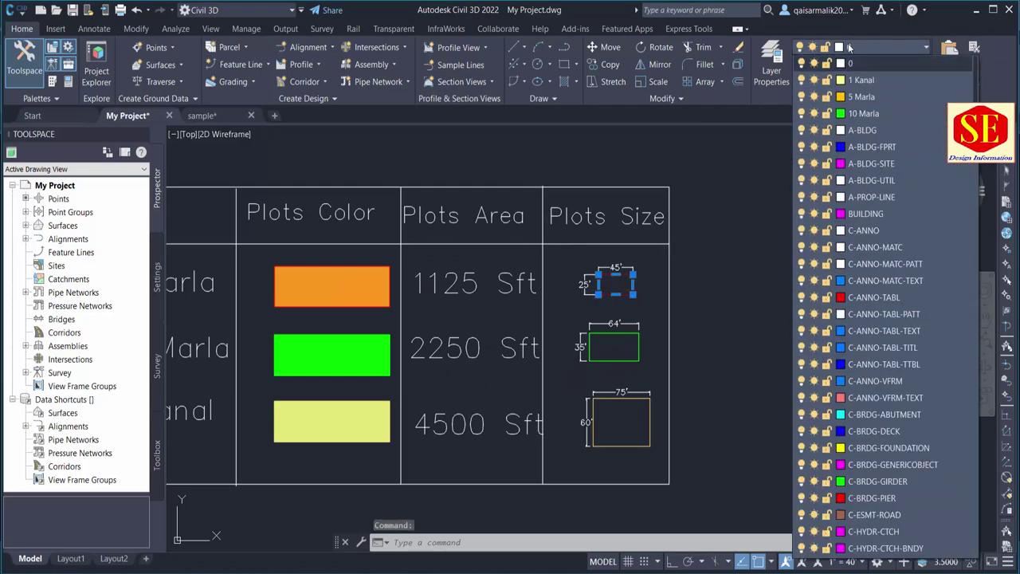
left_click(853, 96)
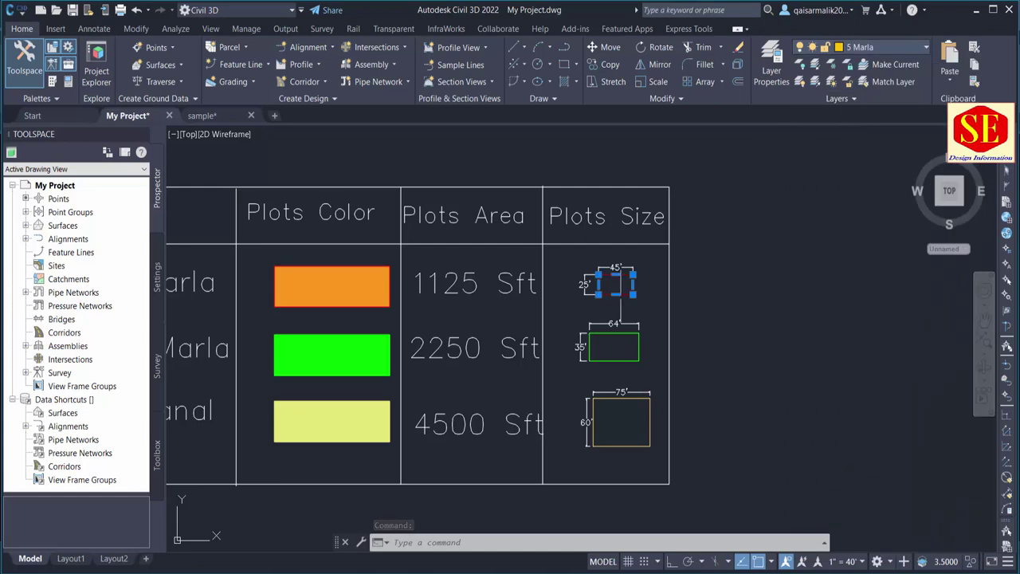
key("Escape")
left_click(614, 361)
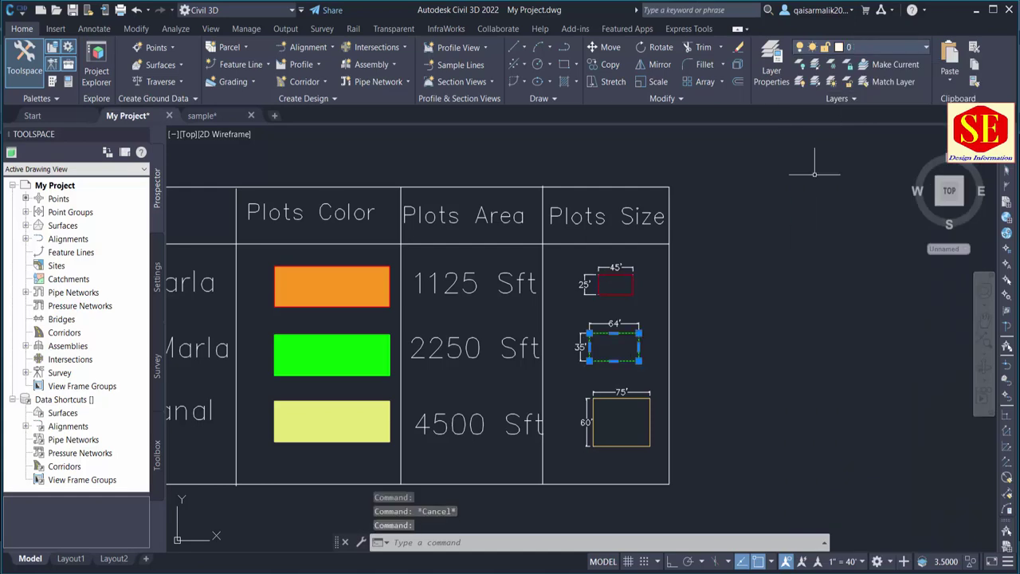
left_click(849, 47)
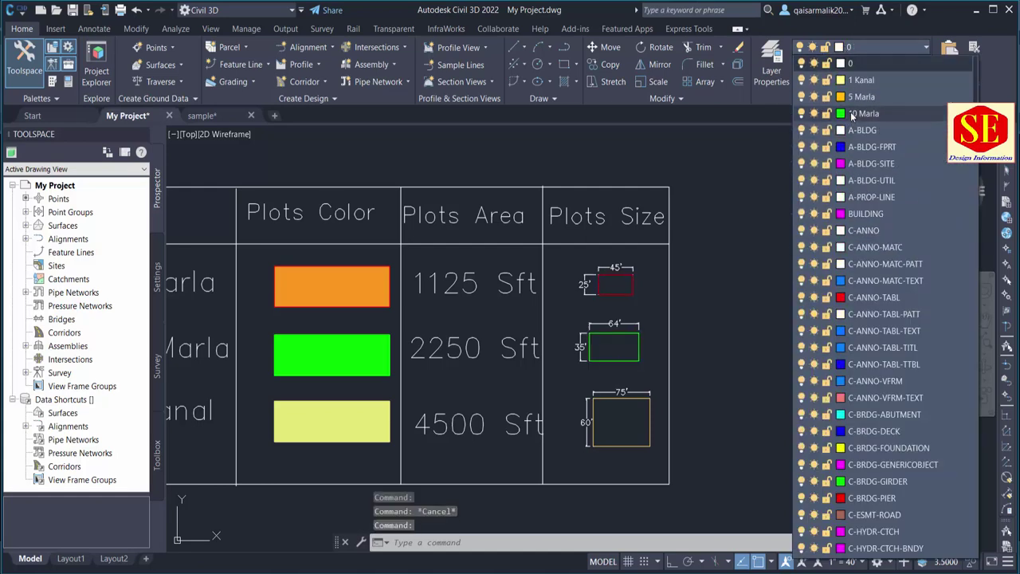
left_click(850, 112)
key("Escape")
left_click(628, 475)
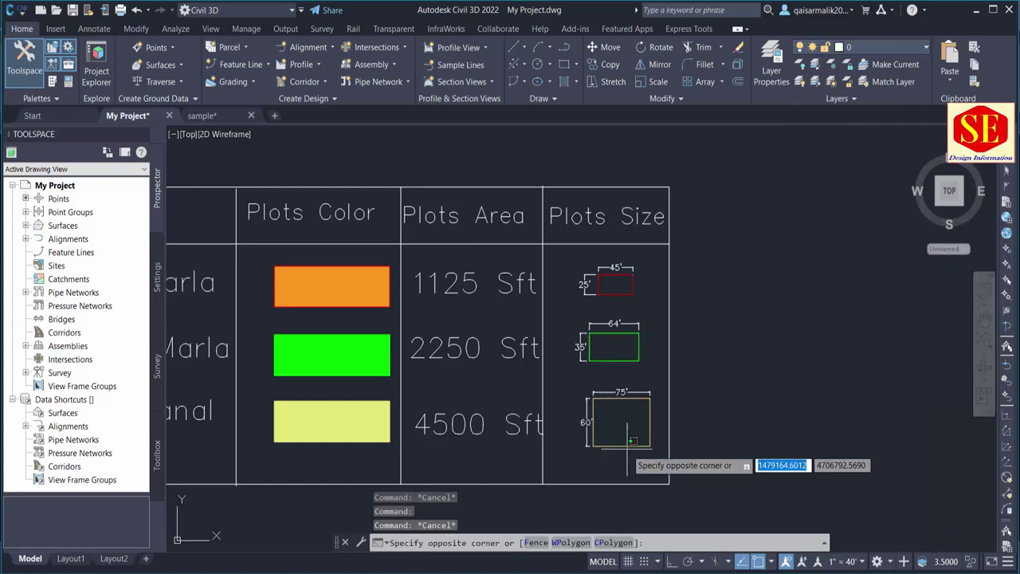
left_click(611, 445)
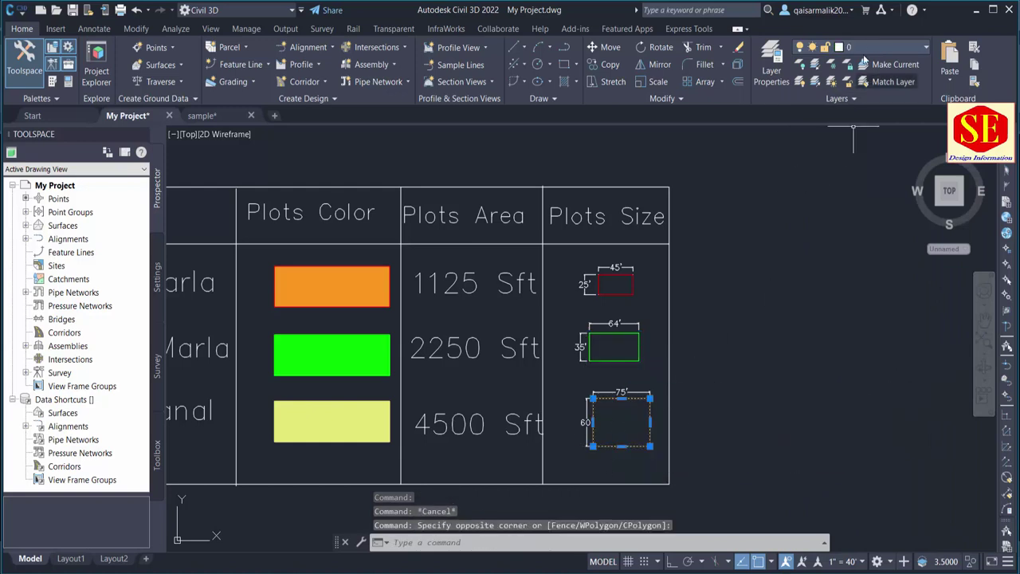
left_click(861, 48)
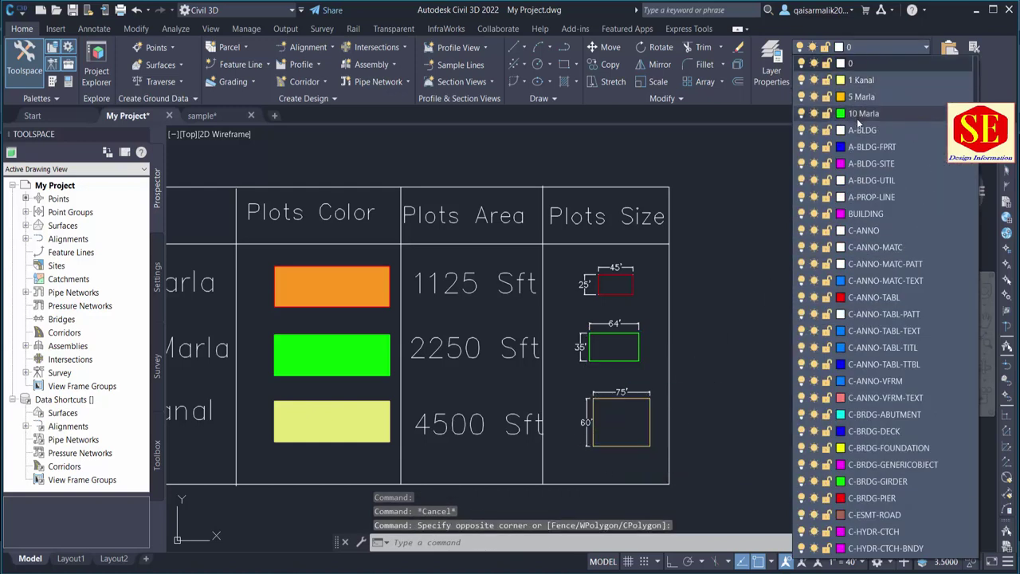
key("Escape")
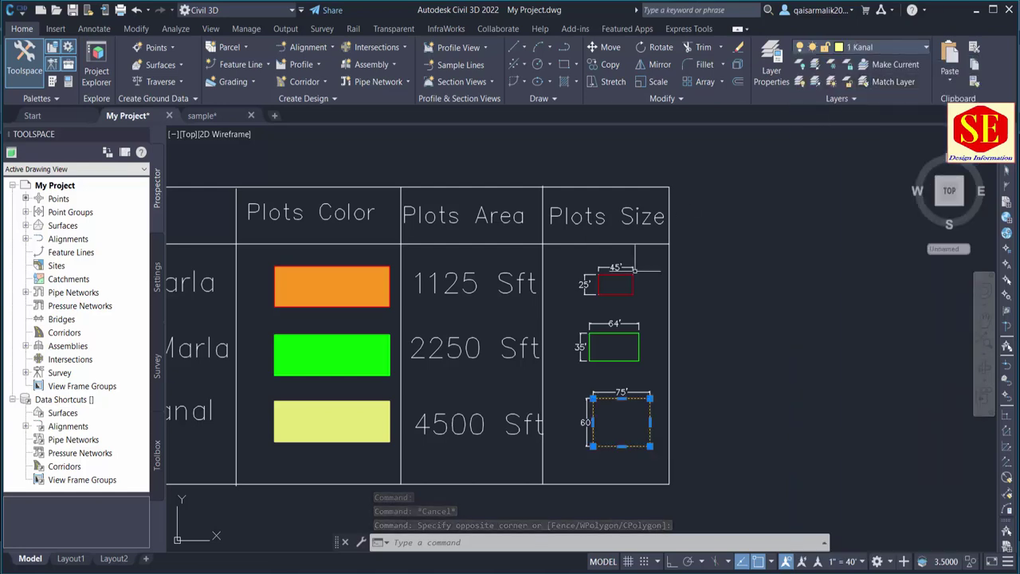
key("Escape")
left_click(621, 297)
left_click(590, 261)
key("Escape")
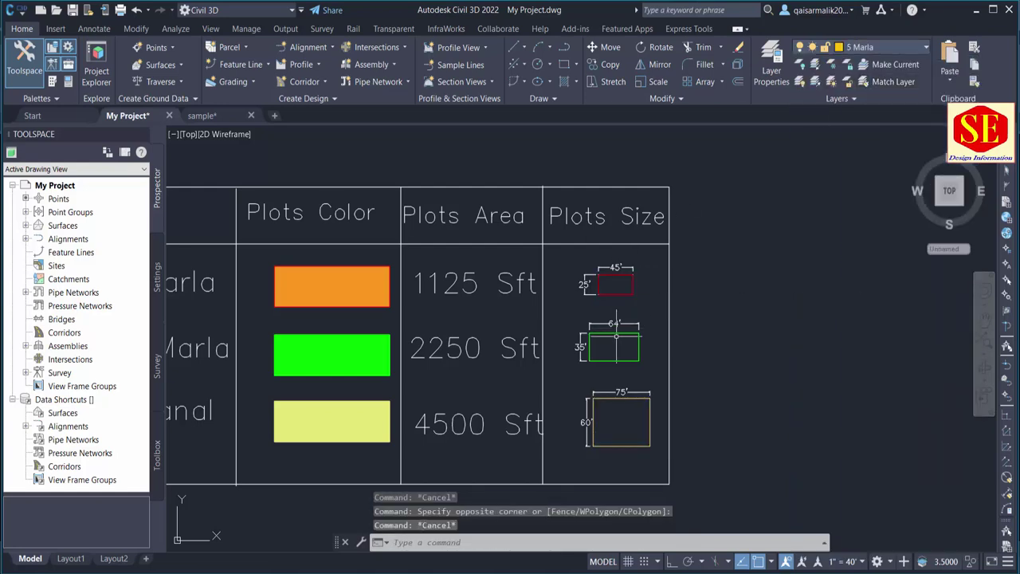
scroll(630, 367, "down", 3)
scroll(606, 319, "up", 2)
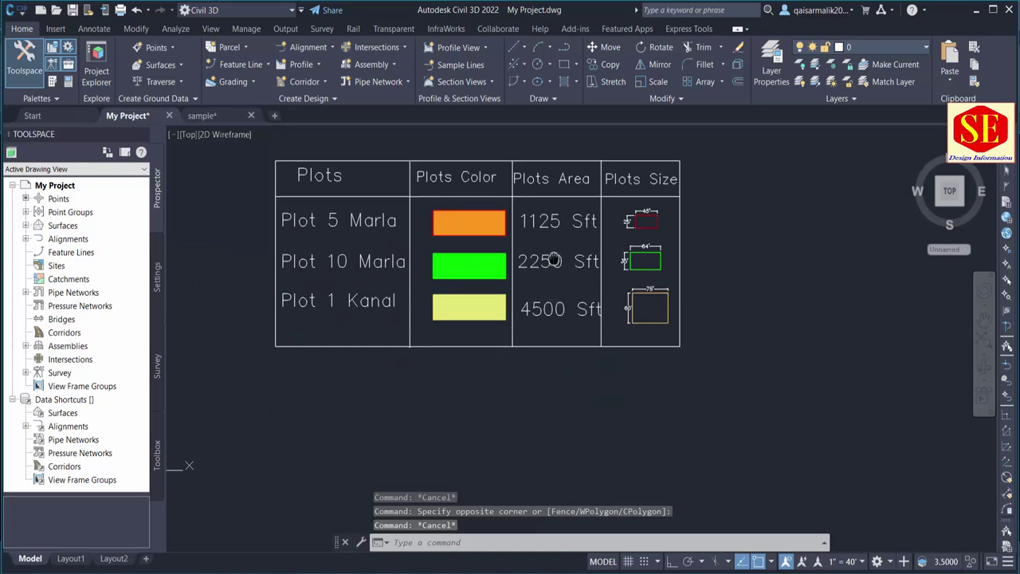
- Copy the legend's green 10 Marla plot rectangle to a spot above the site outline
scroll(553, 255, "down", 4)
scroll(597, 216, "up", 2)
scroll(596, 228, "up", 2)
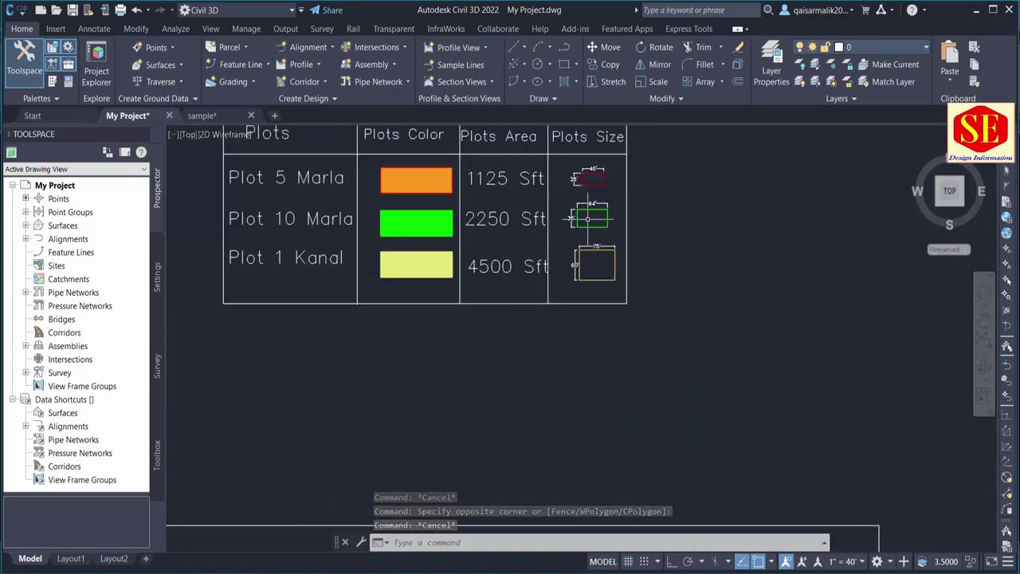
scroll(588, 218, "up", 2)
type("co")
key("Return")
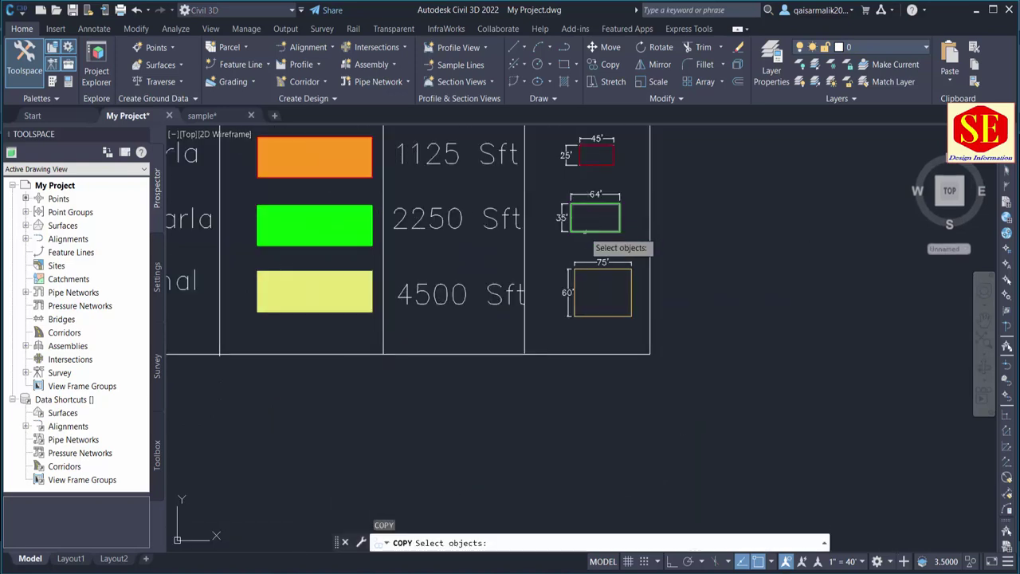
left_click(582, 232)
key("Return")
left_click(583, 232)
scroll(593, 230, "down", 2)
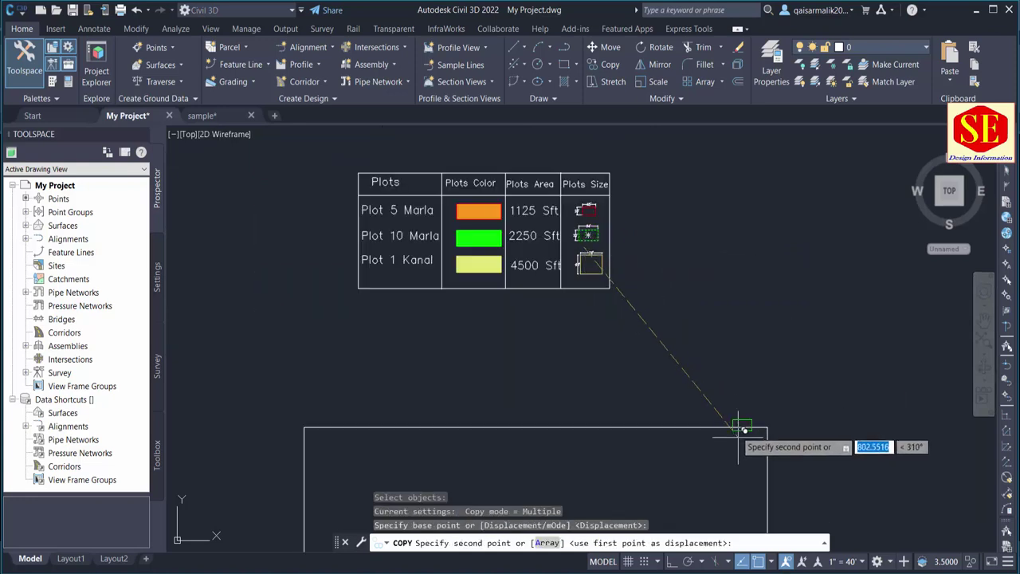
scroll(729, 403, "up", 1)
left_click(735, 397)
key("Escape")
- Place a second copy of that green rectangle just to its right
middle_click_drag(736, 397, 674, 337)
scroll(652, 310, "up", 1)
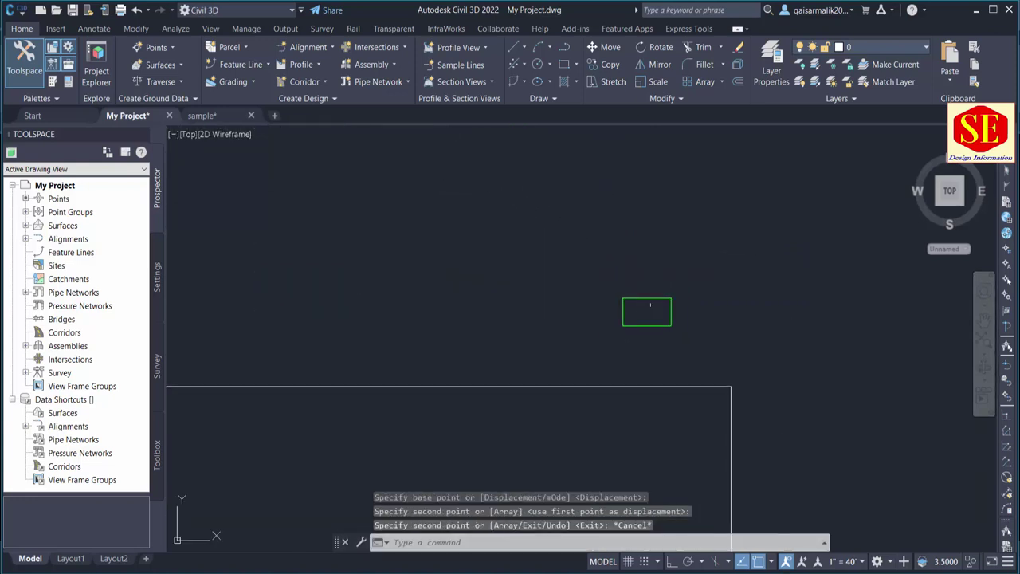
scroll(630, 316, "up", 2)
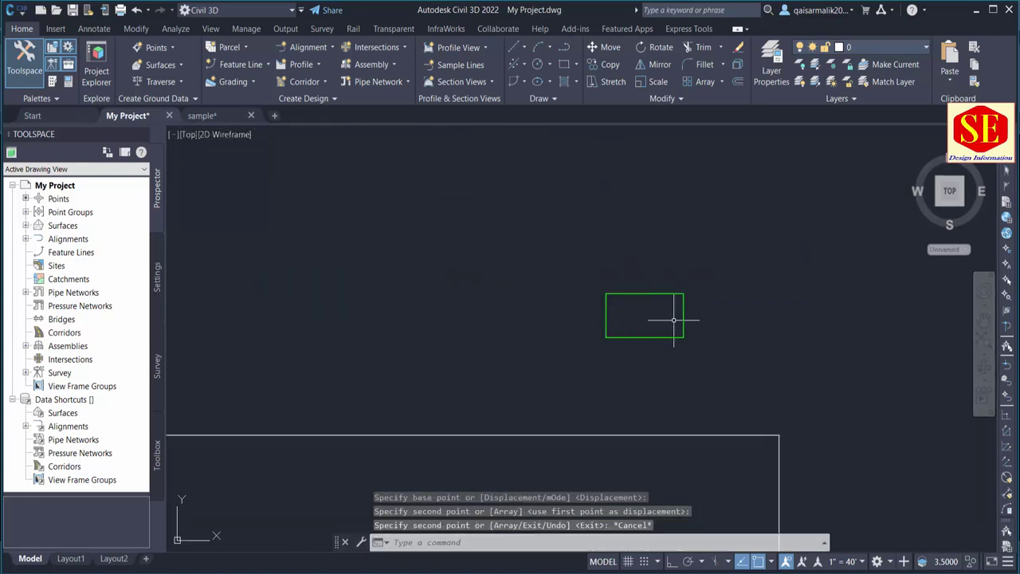
middle_click_drag(673, 320, 562, 274)
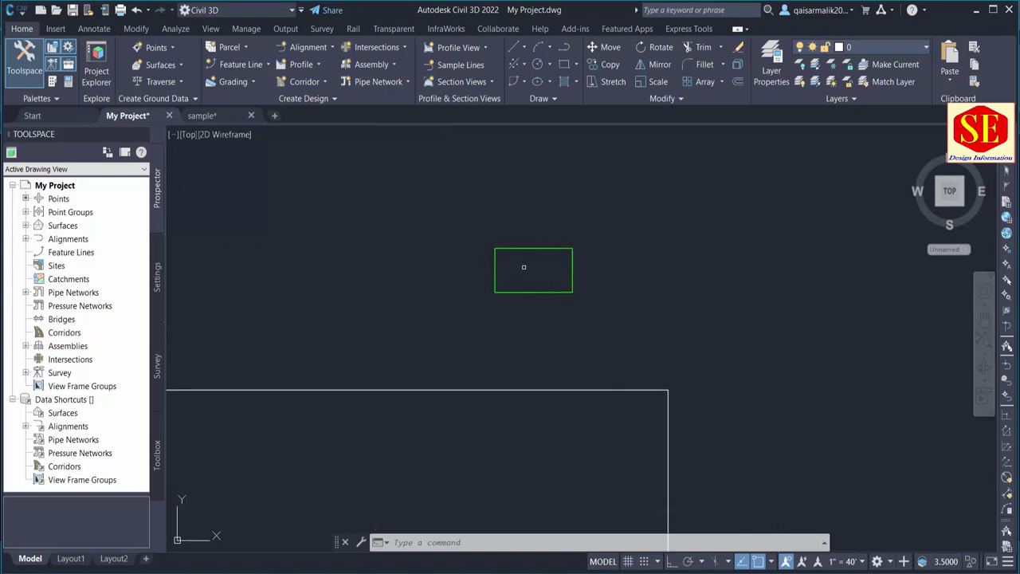
type("co")
key("Return")
left_click(518, 292)
key("Return")
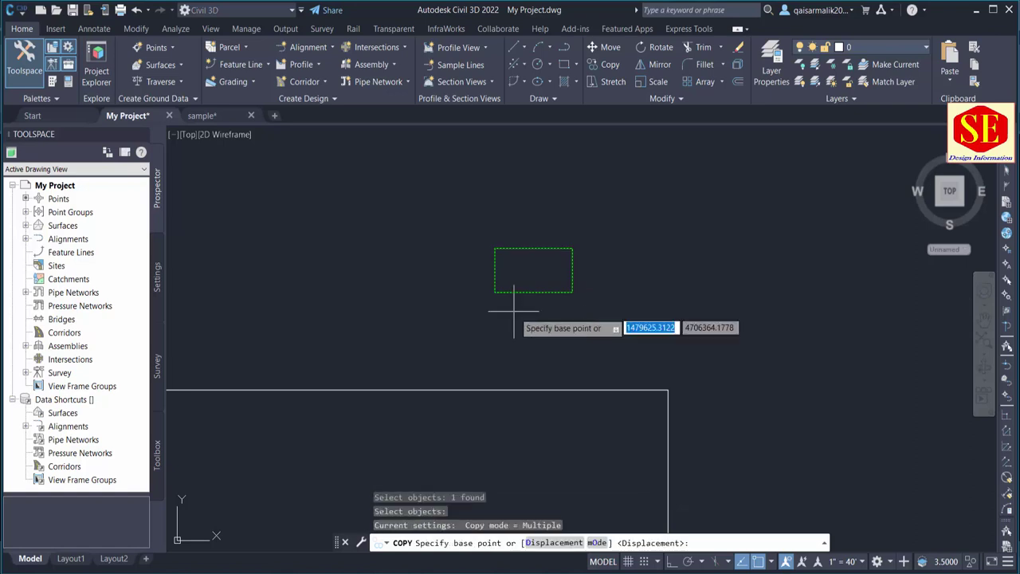
left_click(514, 311)
left_click(656, 313)
key("Escape")
- Rotate the right-hand green rectangle 90° so it stands upright
type("ro")
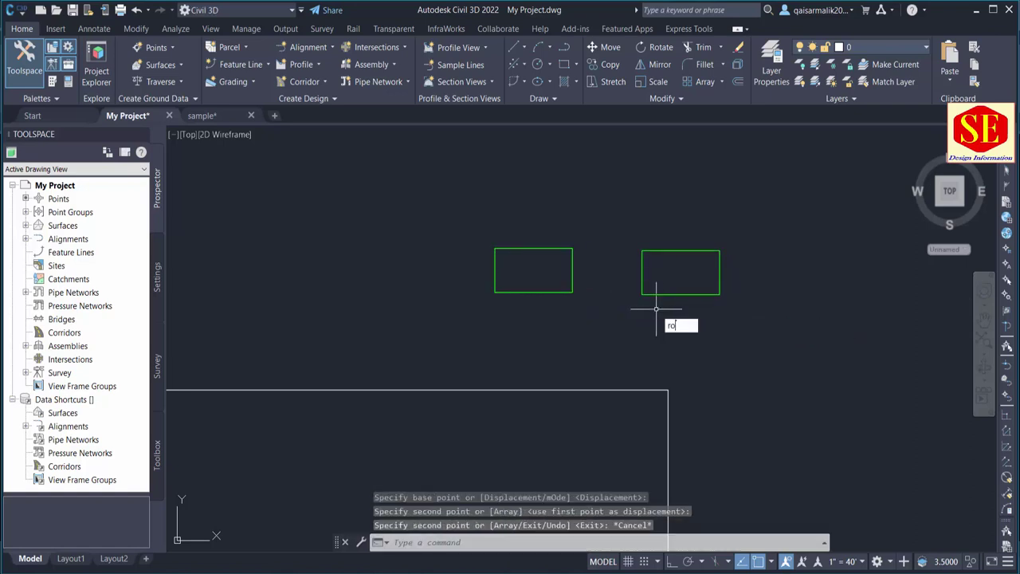
key("Return")
left_click(656, 294)
key("Return")
left_click(671, 278)
type("9")
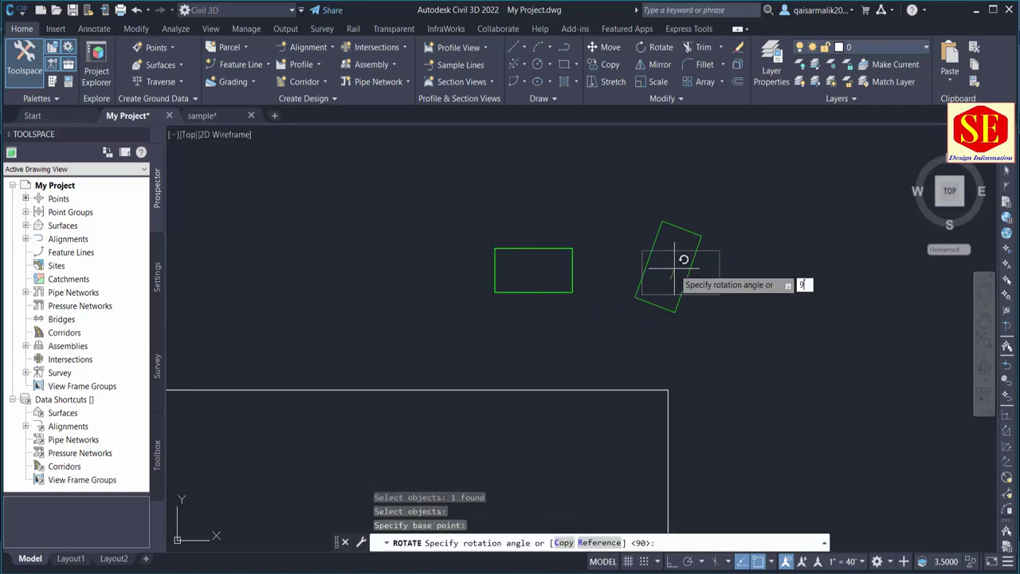
type("0")
key("Return")
key("Escape")
- Trial-copy the horizontal rectangle to the outline corner, then delete the misplaced copy
scroll(672, 229, "down", 2)
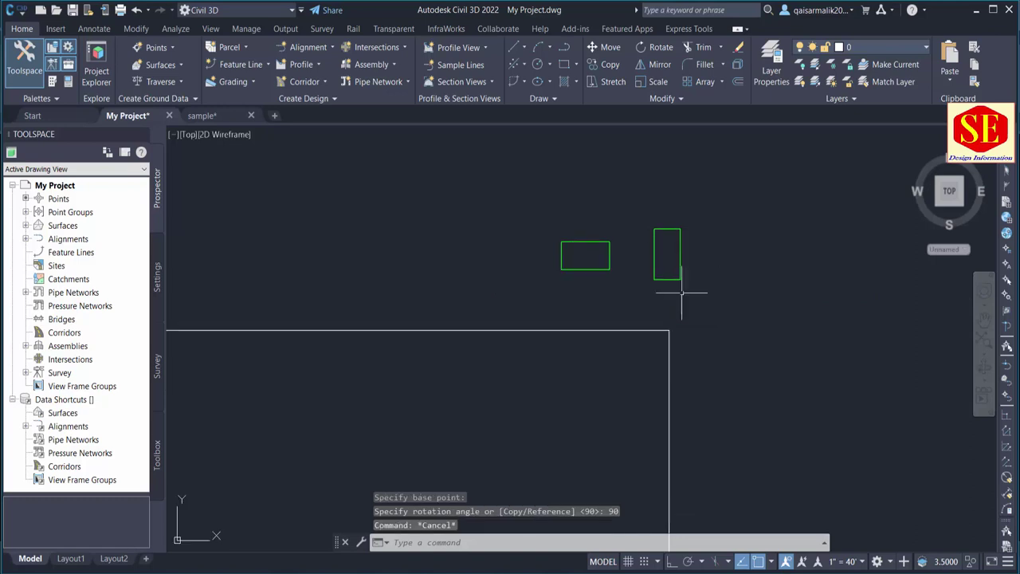
middle_click_drag(629, 234, 634, 199)
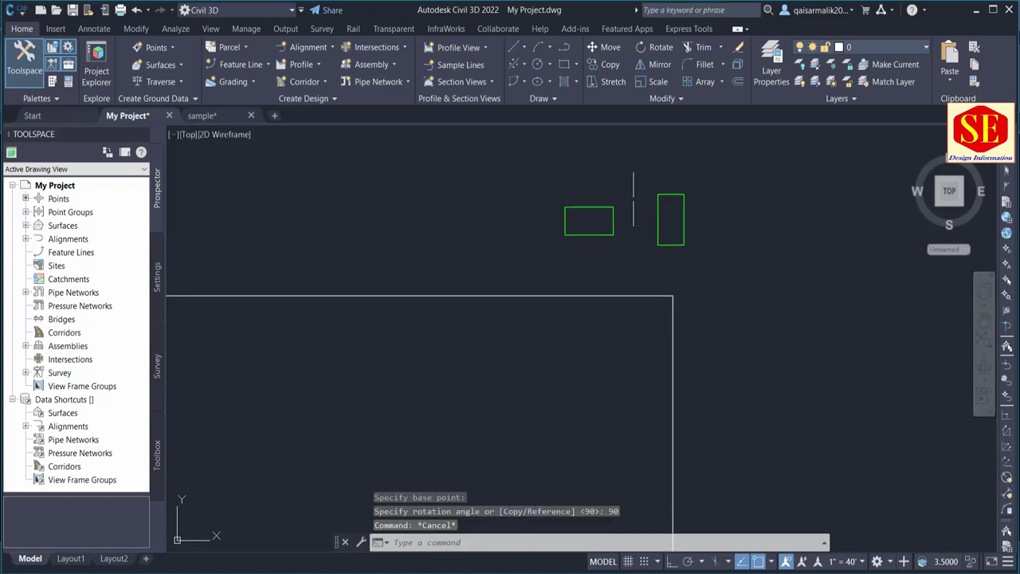
type("co")
key("Return")
left_click(587, 221)
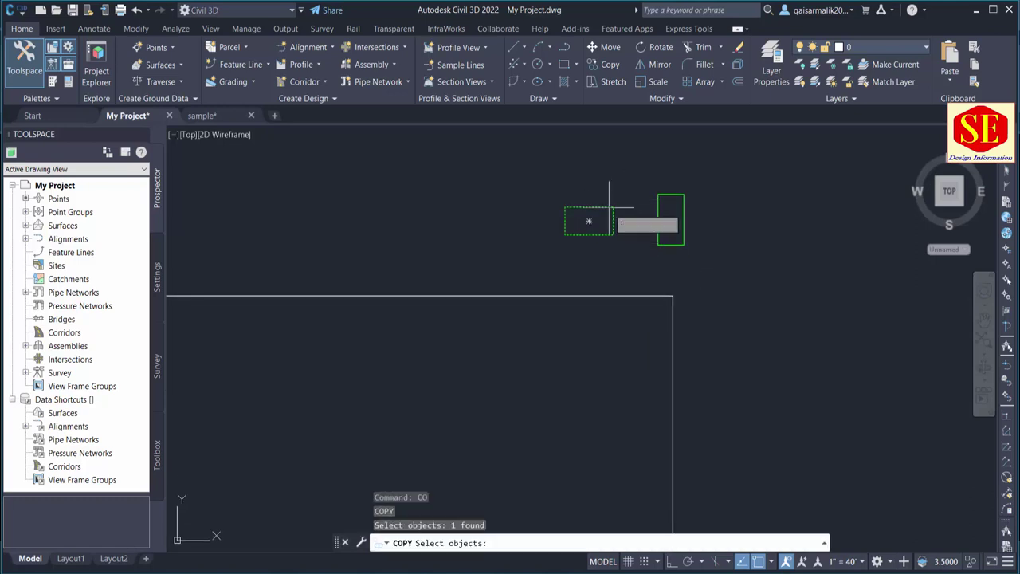
key("Return")
left_click(614, 208)
left_click(673, 295)
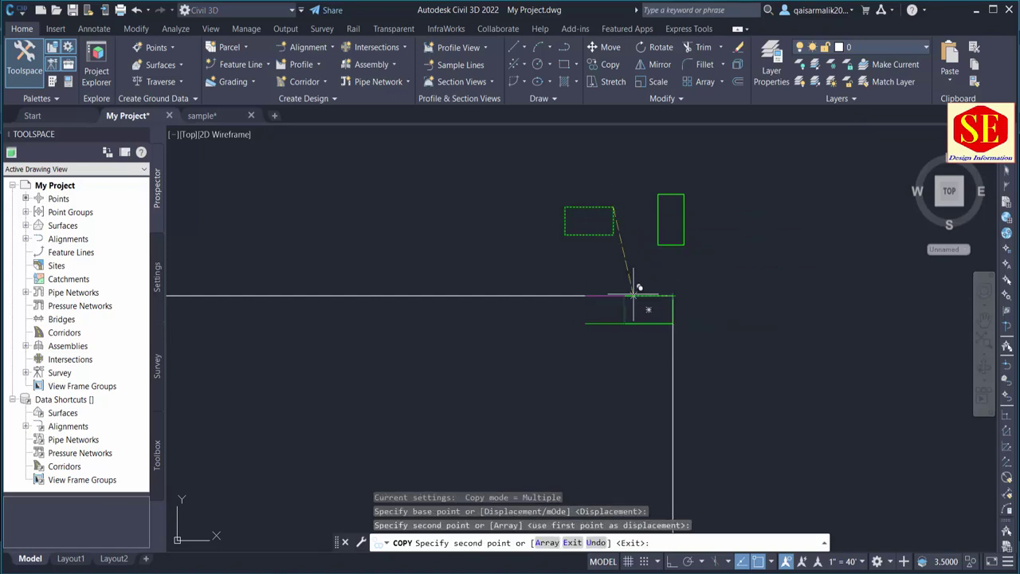
key("Escape")
left_click(648, 313)
left_click(626, 320)
key("Delete")
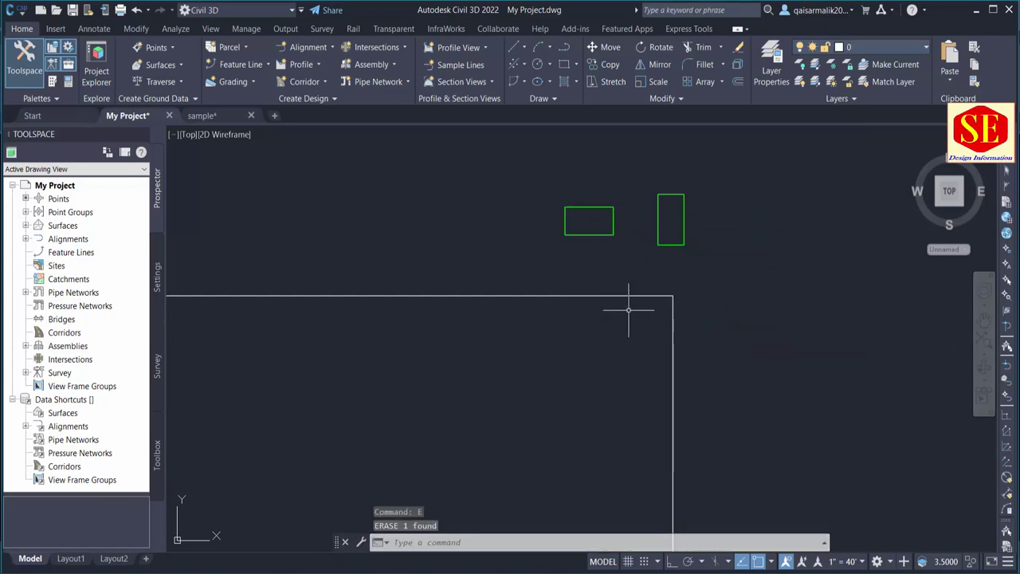
- Trial-copy the upright rectangle to the outline's top-right corner, then erase that copy
type("co")
key("Return")
left_click(658, 227)
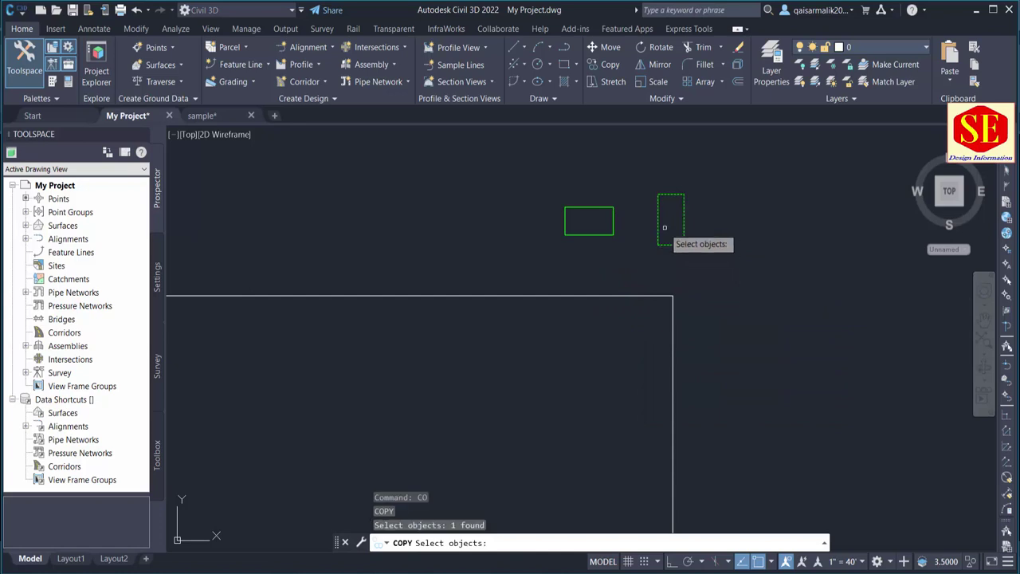
key("Return")
left_click(683, 194)
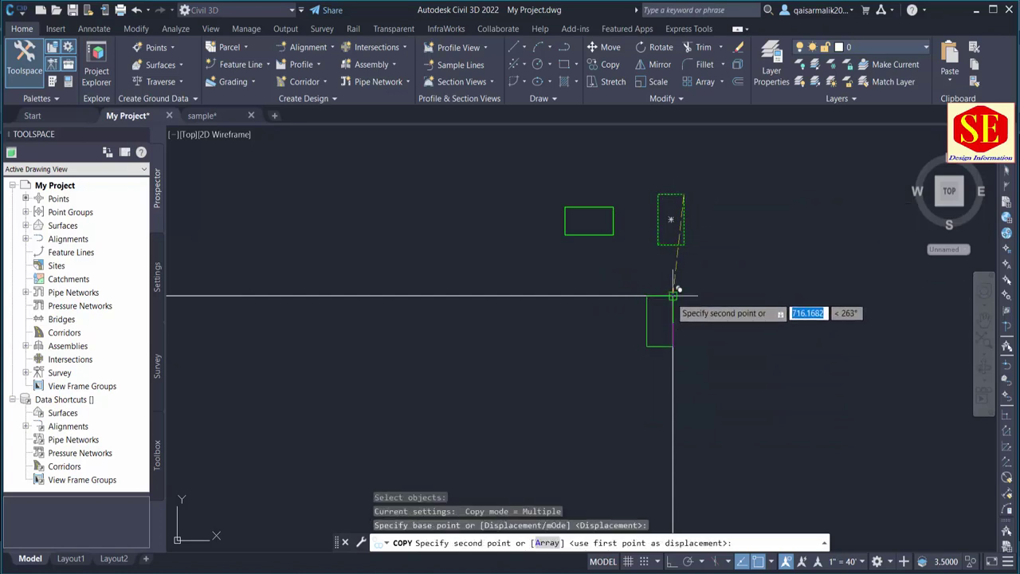
left_click(673, 296)
key("Escape")
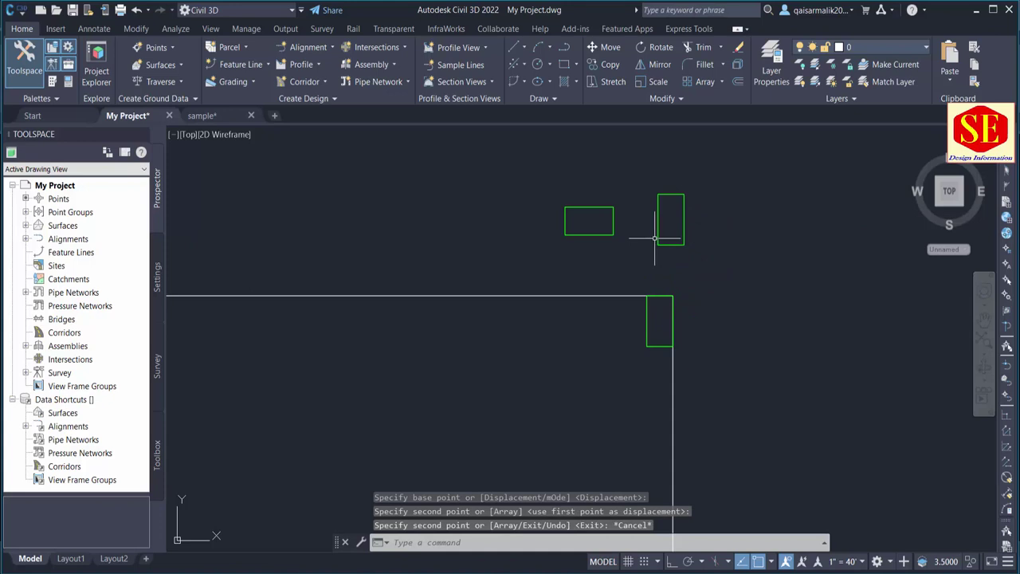
scroll(646, 341, "up", 2)
left_click_drag(661, 314, 618, 359)
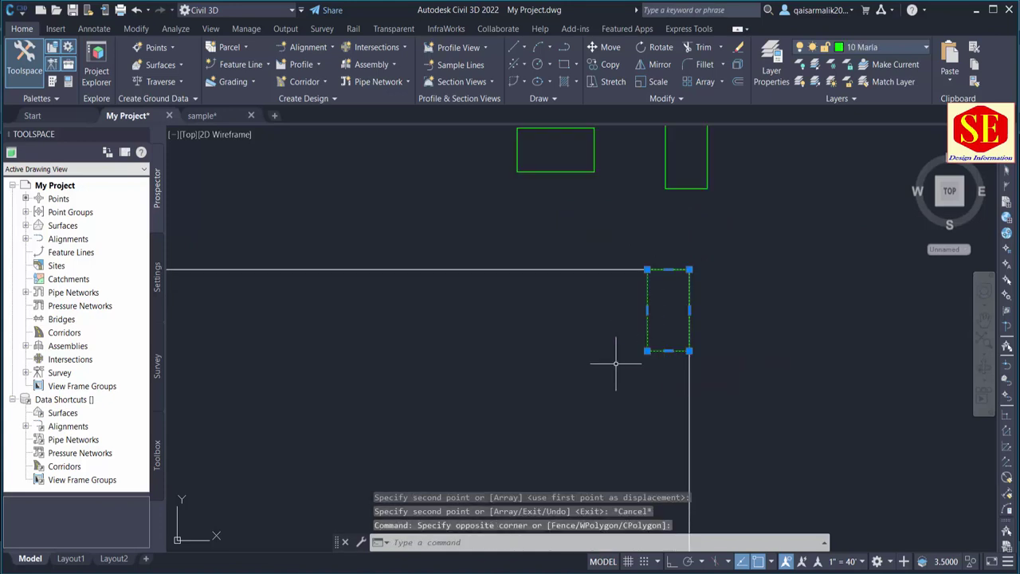
type("e")
key("Return")
scroll(615, 363, "down", 1)
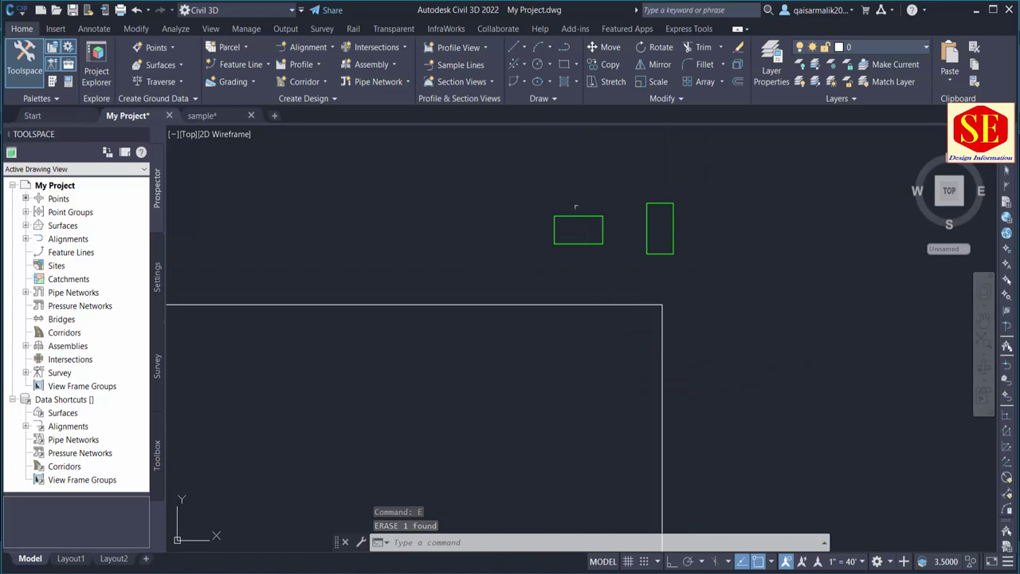
- Copy the horizontal 10 Marla rectangle, based at its centre, into the outline's top-right corner
type("co")
key("Return")
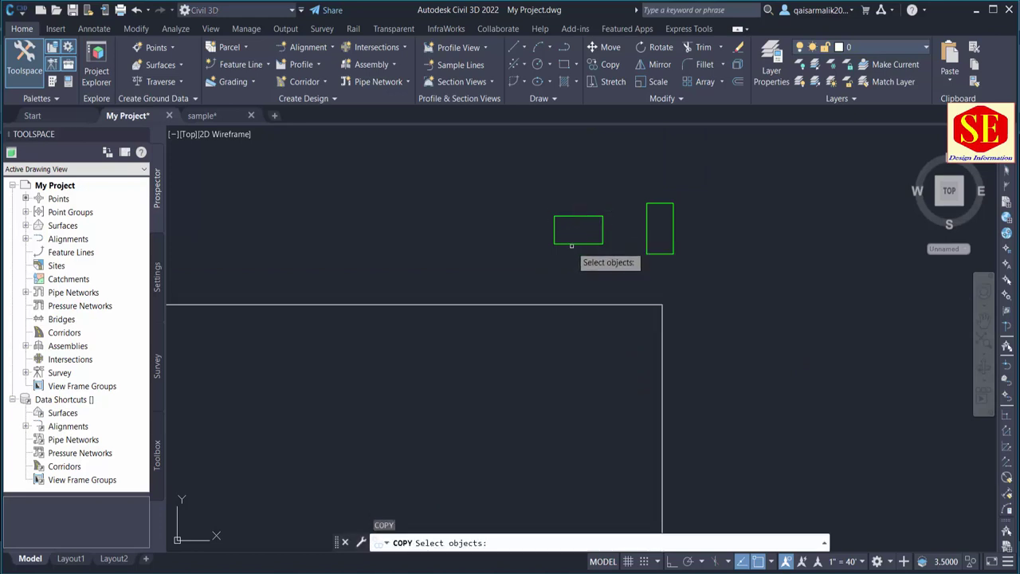
left_click(586, 234)
key("Return")
left_click(578, 229)
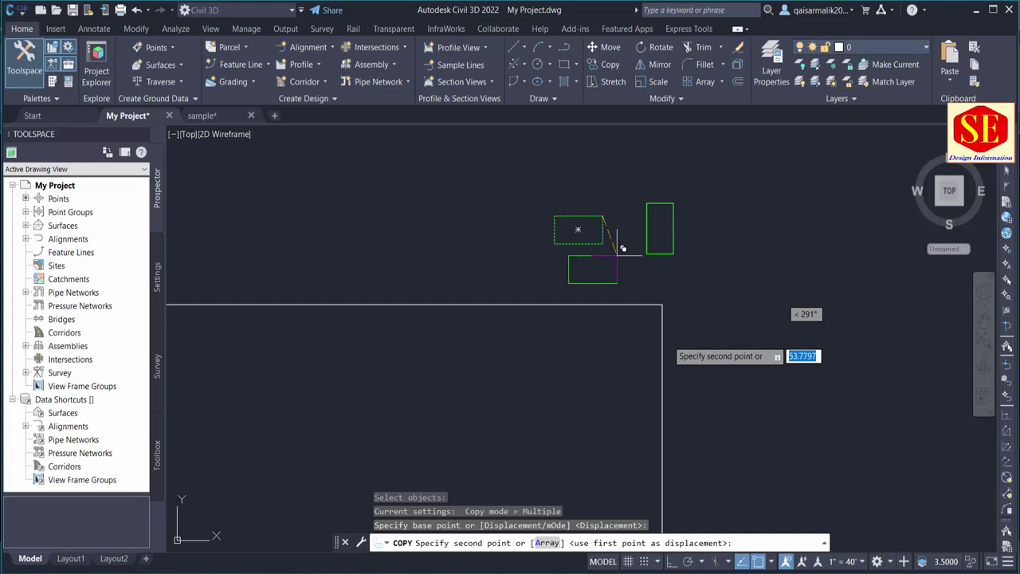
left_click(661, 305)
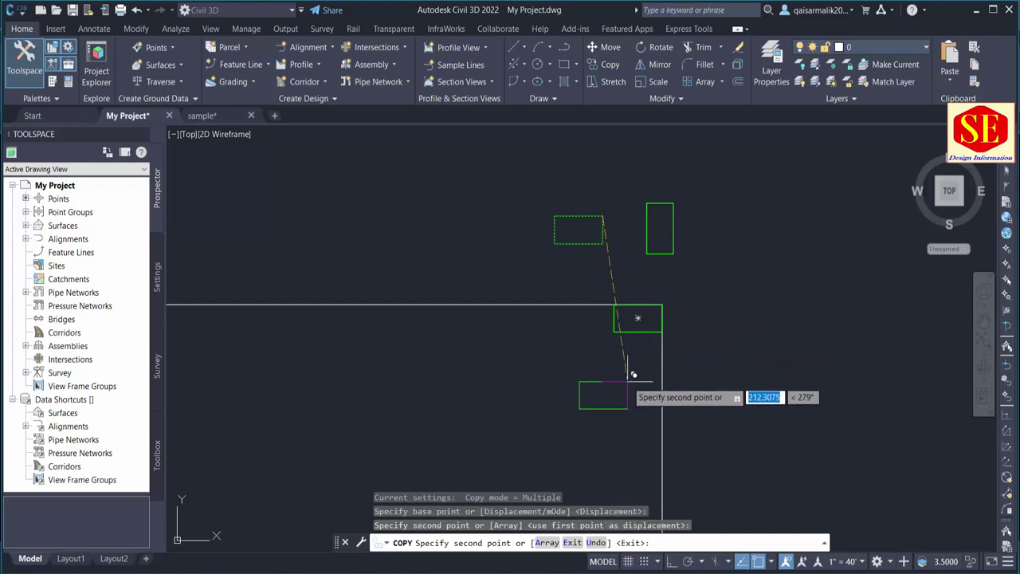
middle_click_drag(627, 380, 629, 323)
key("Escape")
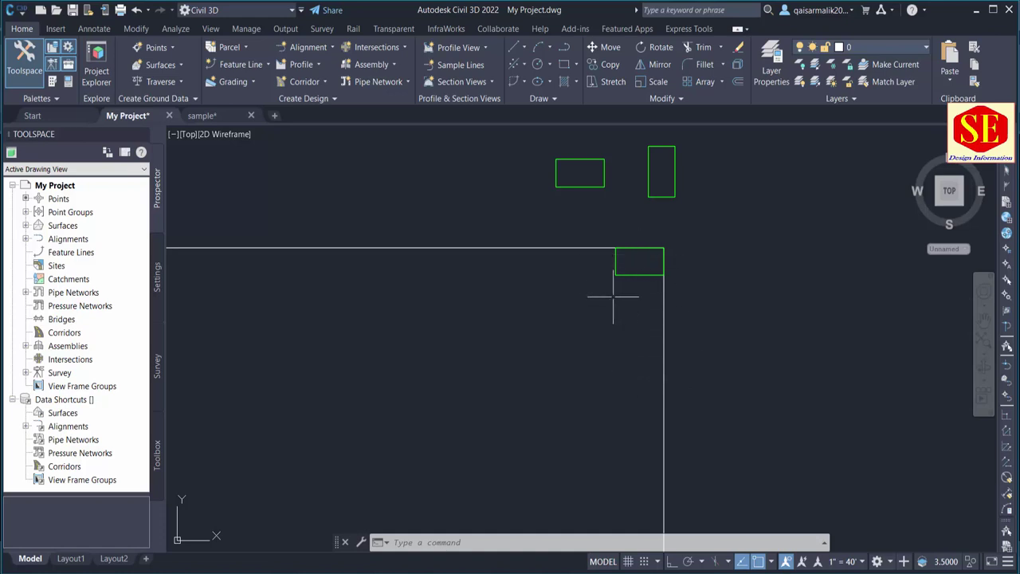
middle_click_drag(628, 314, 626, 246)
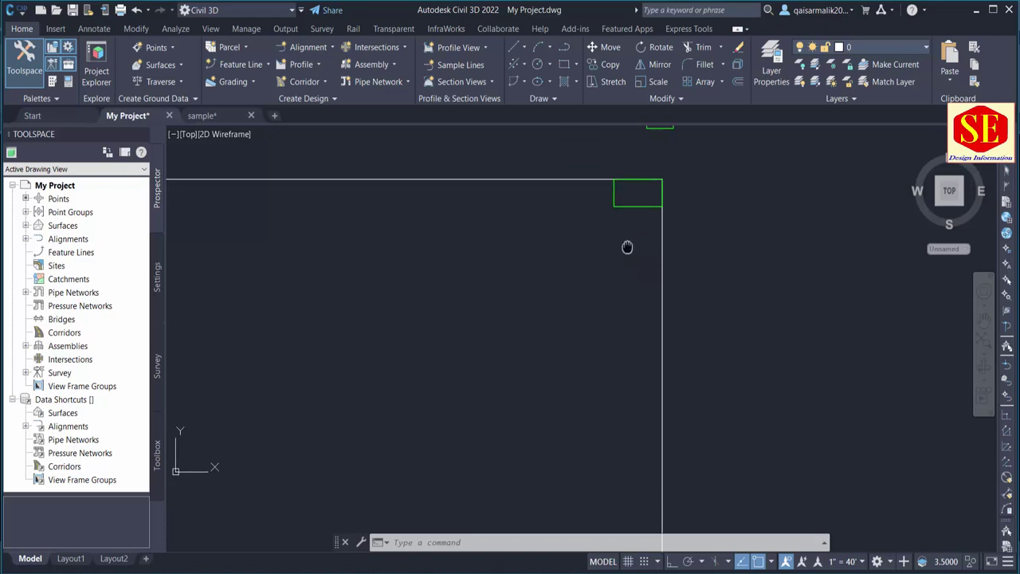
scroll(629, 221, "down", 2)
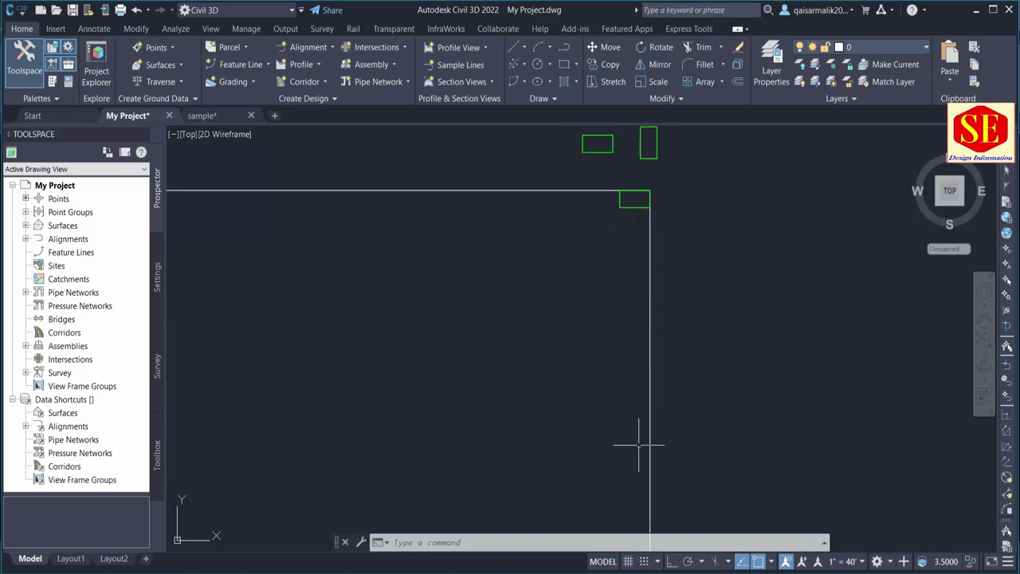
scroll(635, 210, "down", 2)
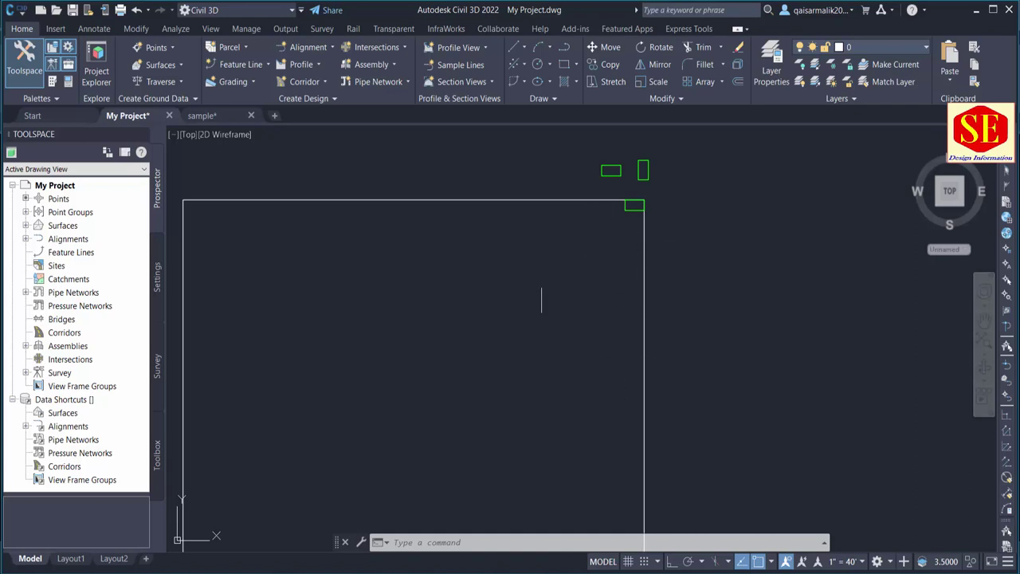
scroll(637, 218, "up", 2)
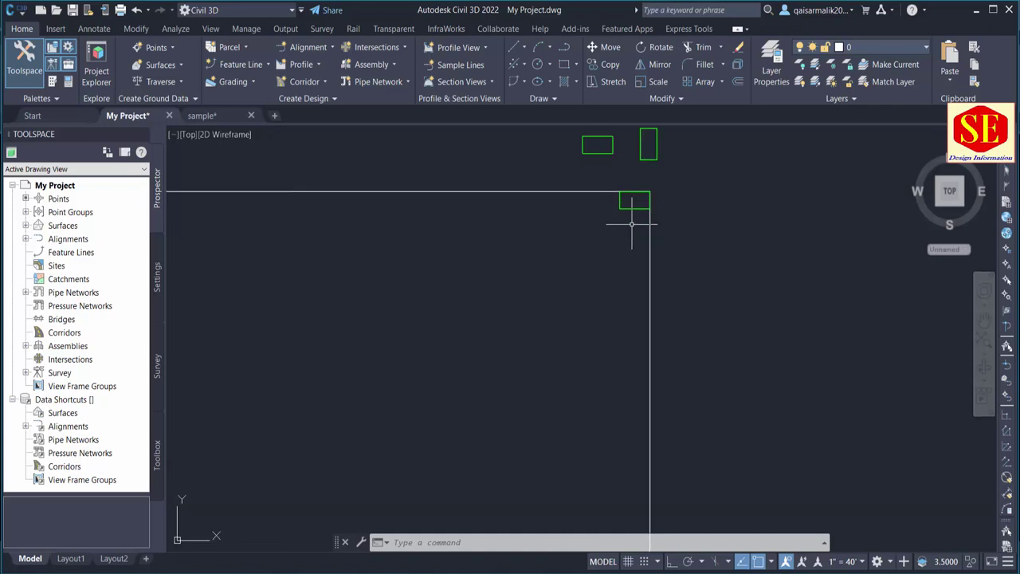
- Stack eight copies of the green plot downward from its corner along the boundary's right edge
type("co")
key("Return")
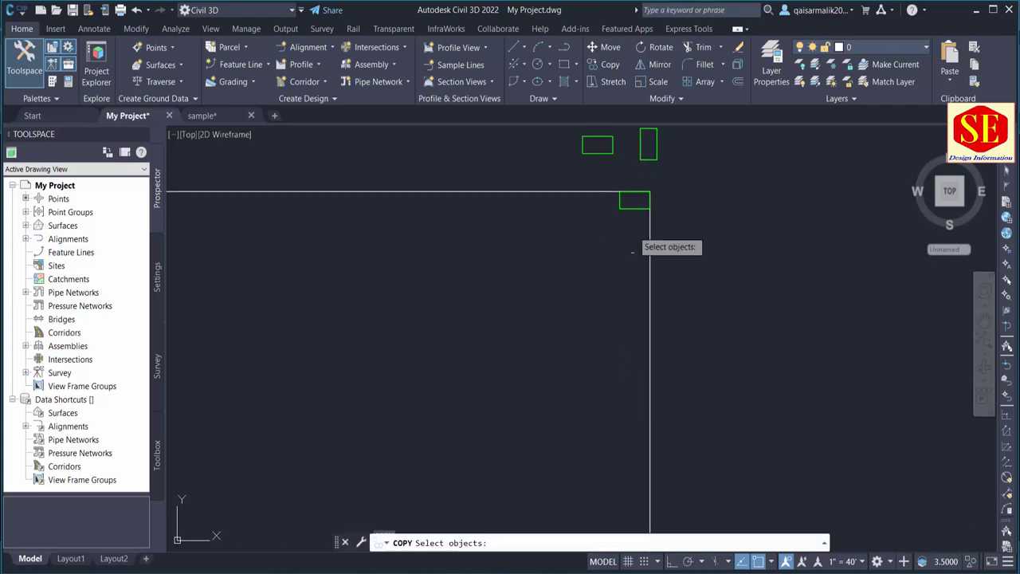
left_click(631, 202)
key("Return")
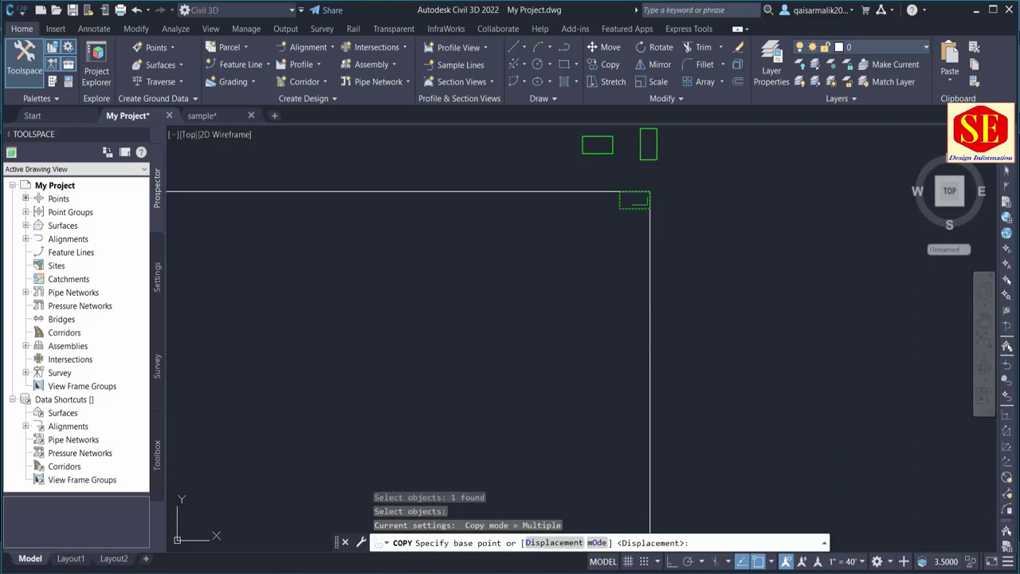
left_click(650, 192)
left_click(649, 208)
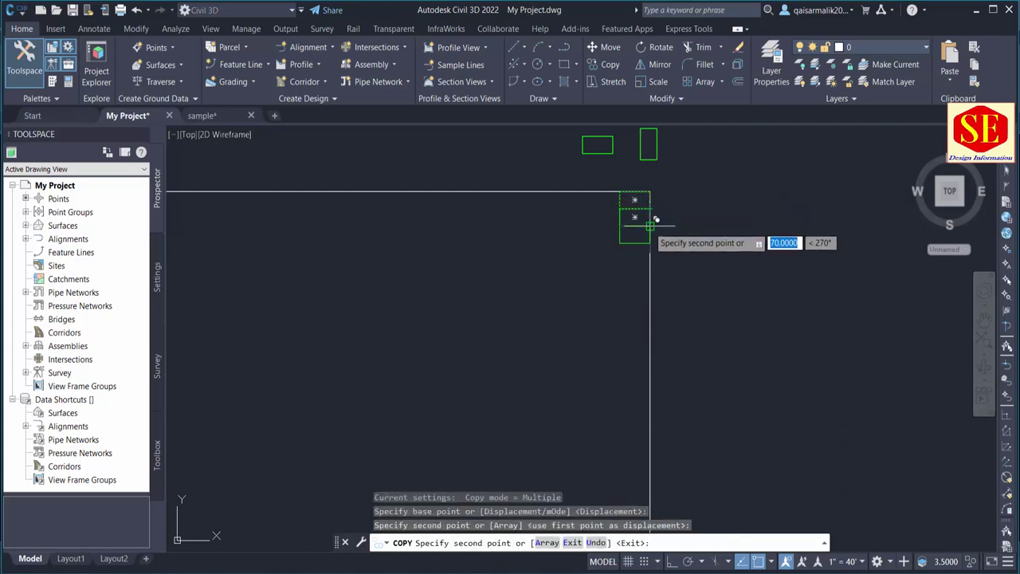
left_click(649, 227)
left_click(651, 244)
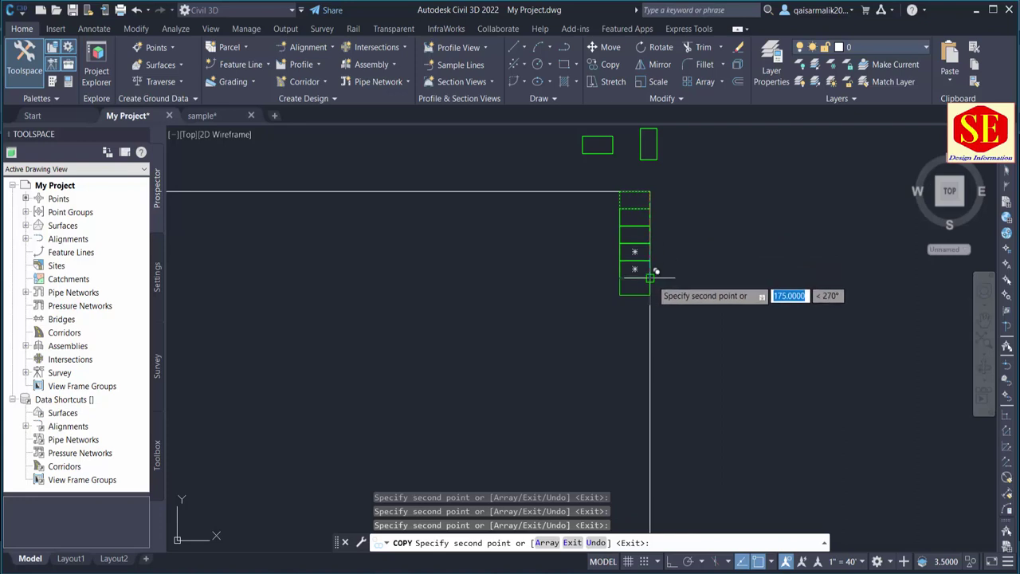
left_click(650, 262)
left_click(651, 295)
left_click(651, 313)
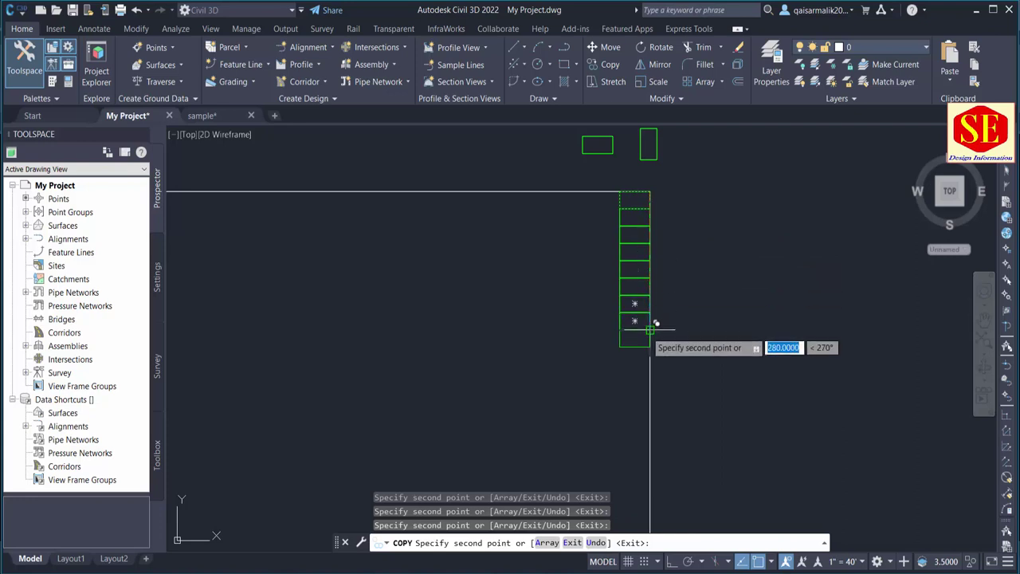
left_click(651, 330)
left_click(651, 348)
- Add four more stacked plots further down the lower part of the boundary
middle_click_drag(650, 365, 648, 294)
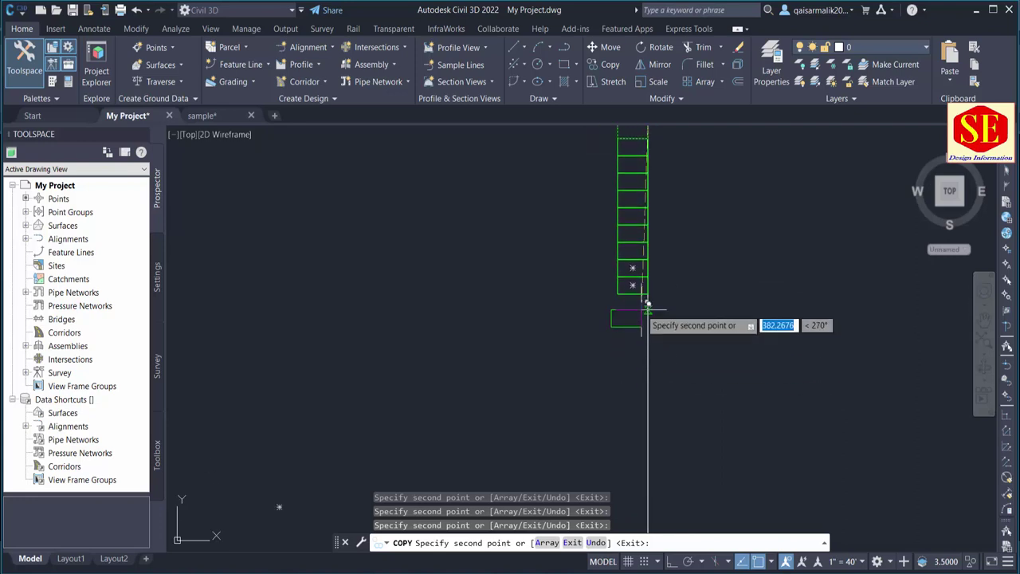
left_click(648, 294)
left_click(648, 313)
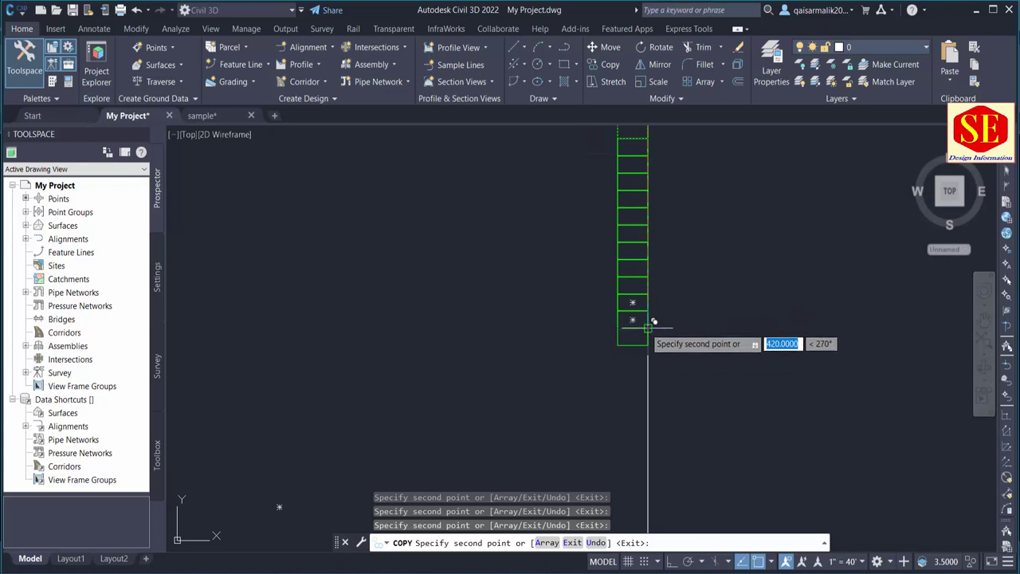
left_click(648, 329)
left_click(648, 347)
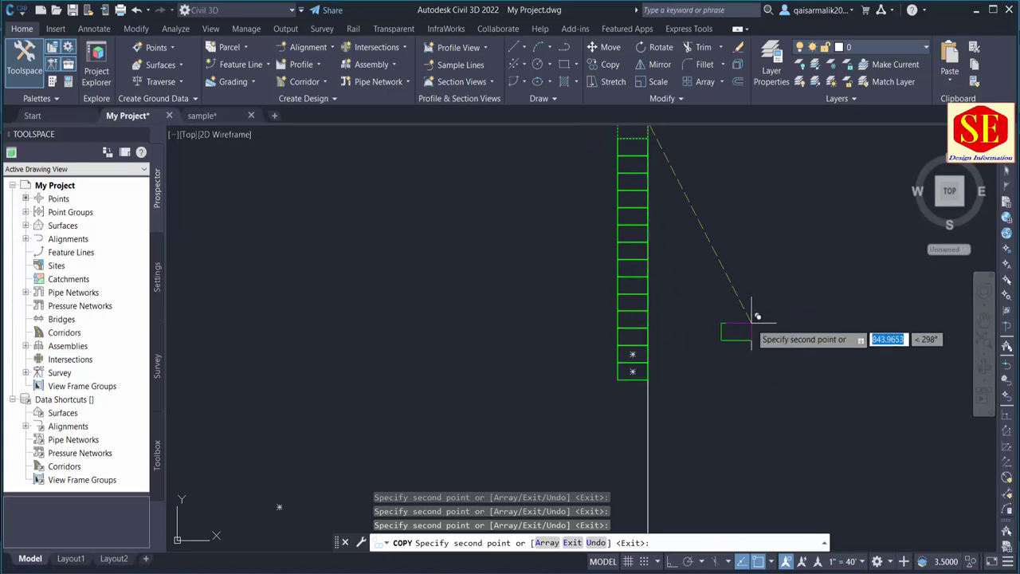
key("Escape")
scroll(707, 241, "down", 4)
scroll(684, 299, "up", 4)
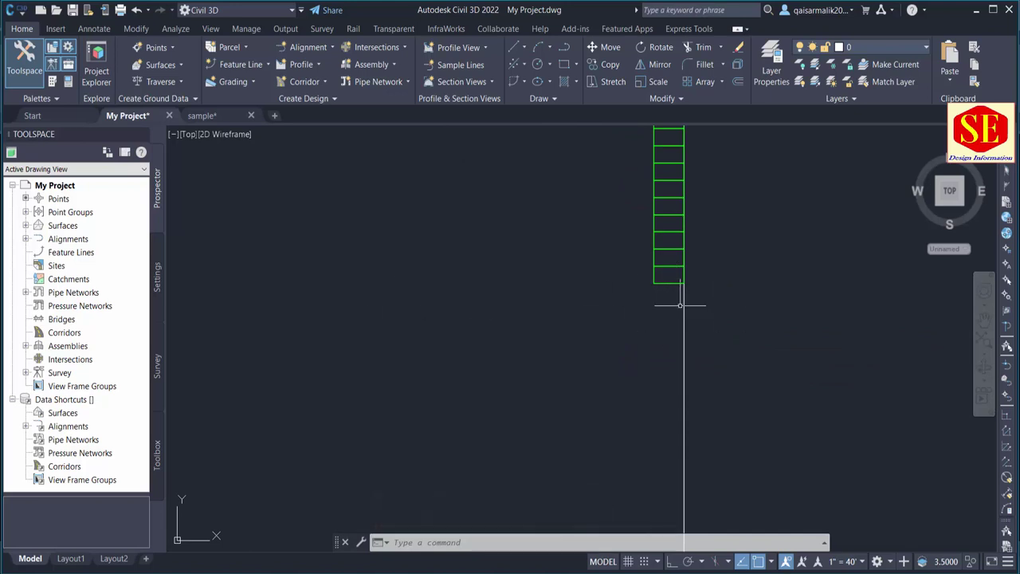
scroll(648, 299, "down", 1)
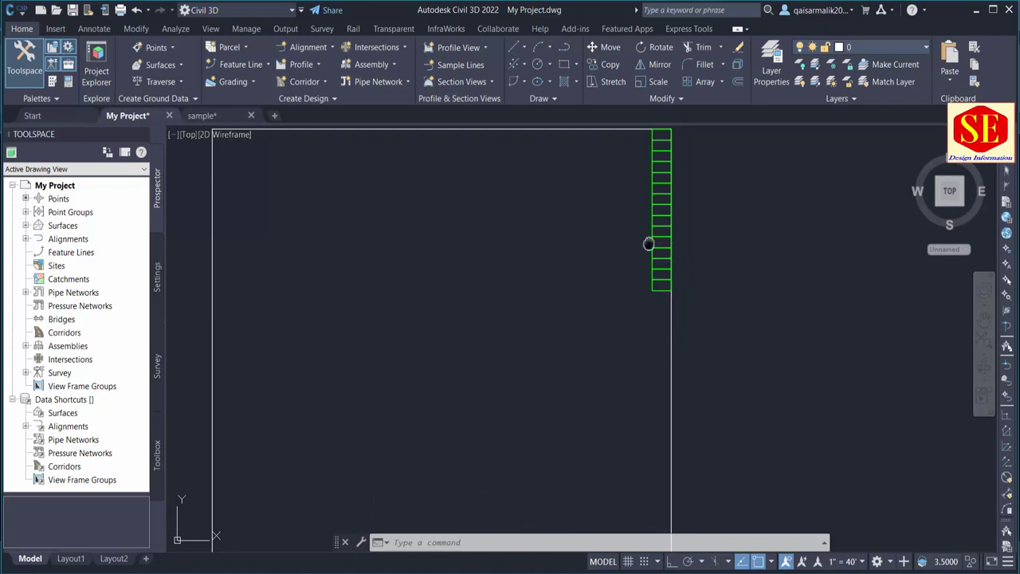
middle_click_drag(649, 243, 651, 312)
scroll(650, 390, "up", 2)
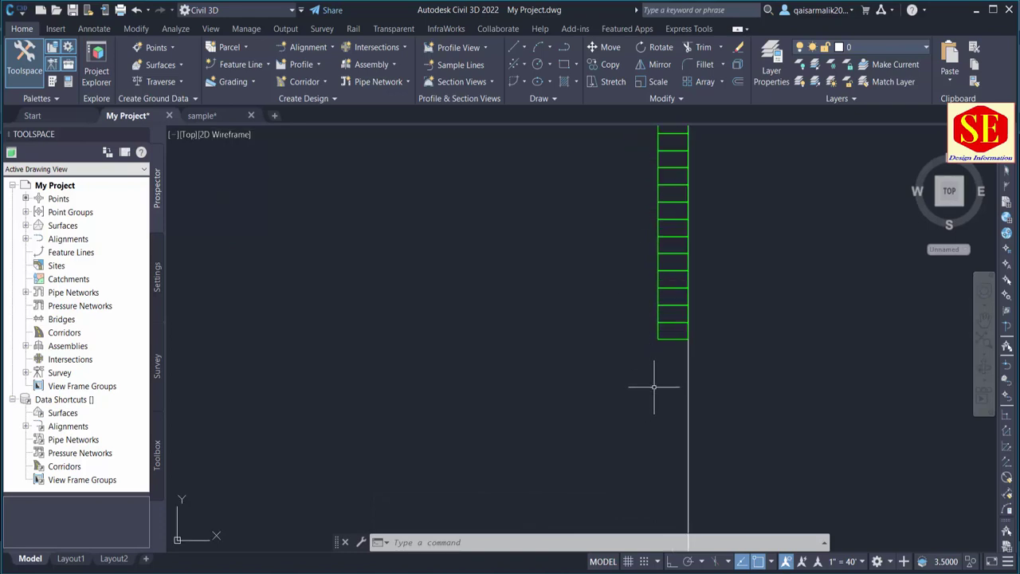
- Extend the column by copying the bottom plot repeatedly further down the right edge
type("c")
type("o")
key("Return")
left_click(669, 338)
key("Return")
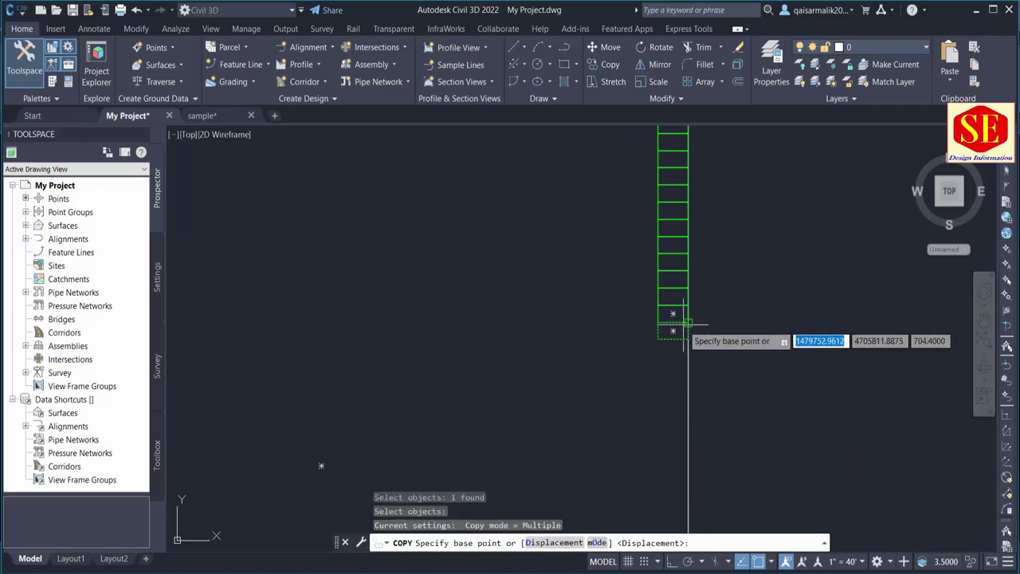
left_click(689, 323)
left_click(688, 340)
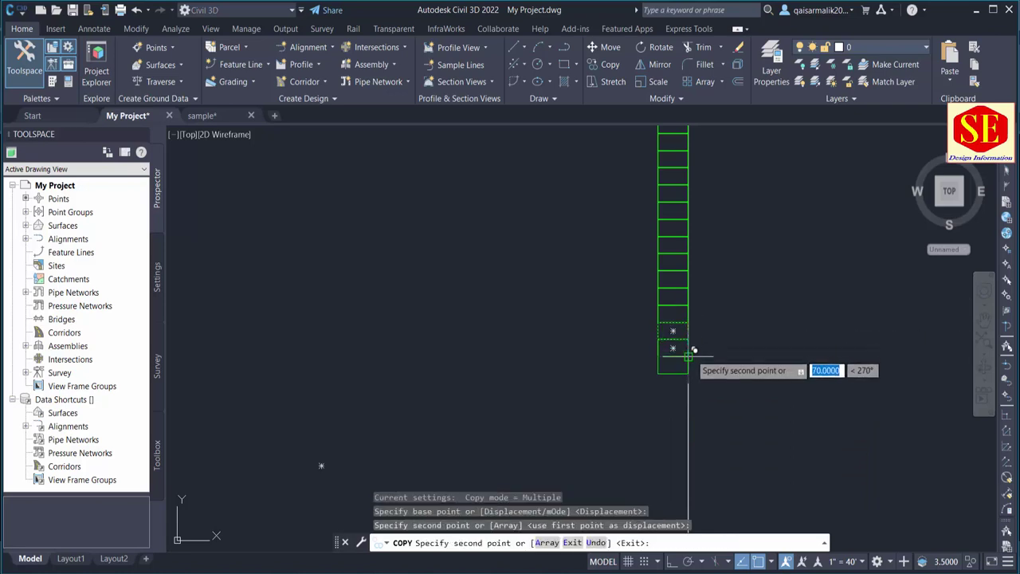
left_click(688, 356)
left_click(689, 373)
left_click(688, 390)
left_click(689, 391)
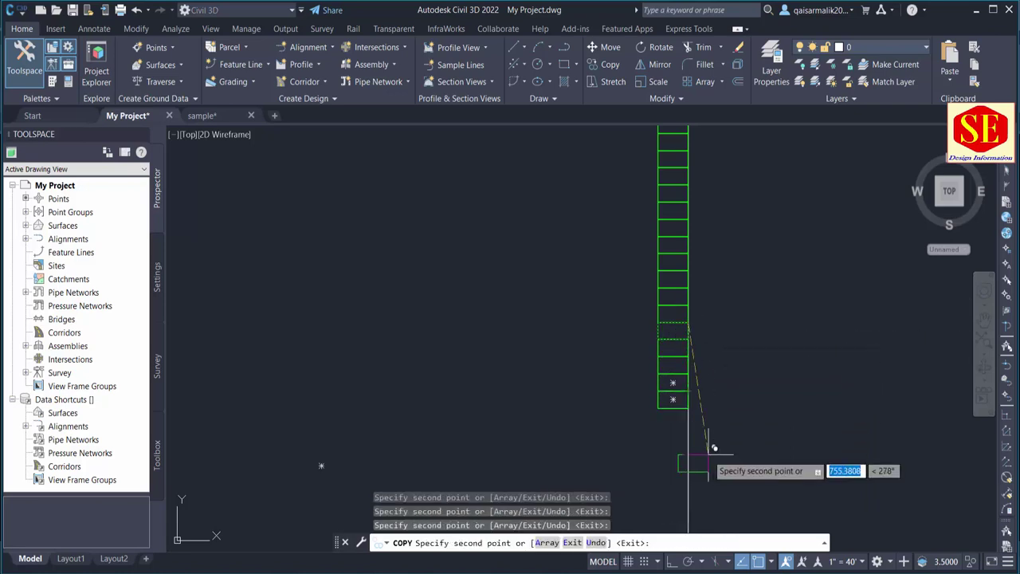
scroll(689, 403, "up", 2)
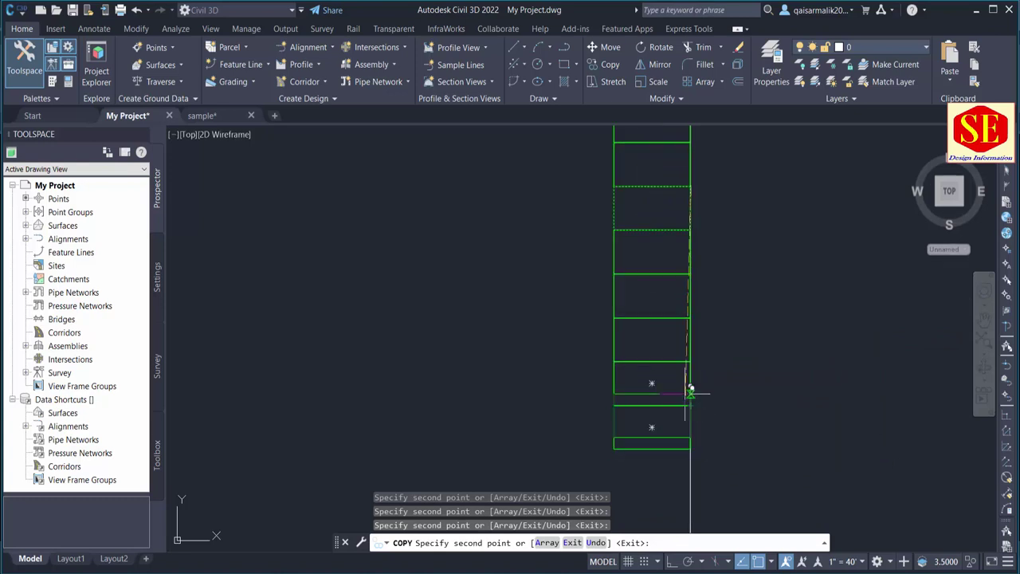
key("Escape")
scroll(662, 319, "down", 3)
scroll(641, 264, "down", 2)
scroll(631, 387, "up", 3)
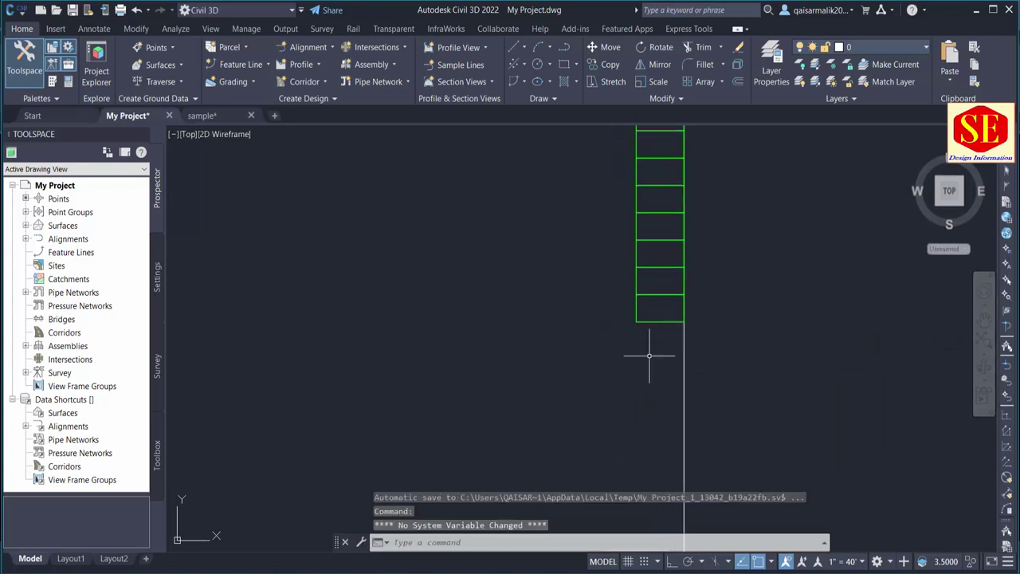
- Draw a horizontal street line leftward from the plot column's bottom corner
type("l")
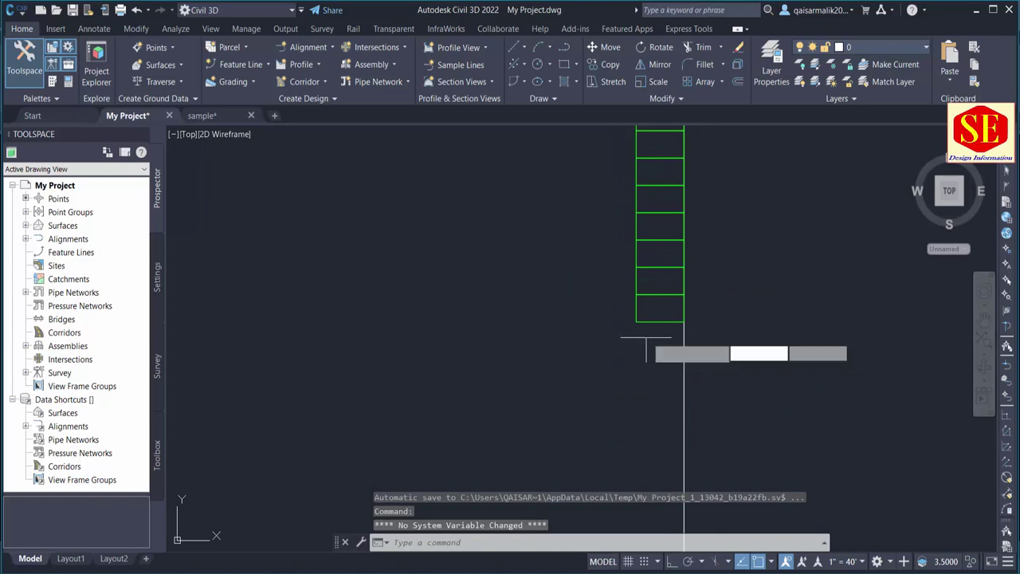
key("Return")
left_click(684, 322)
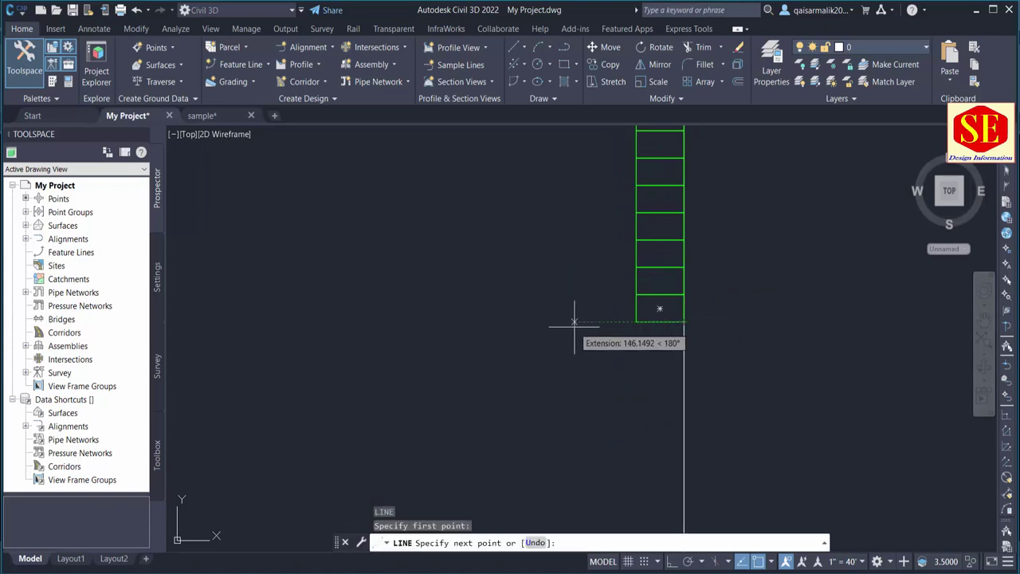
left_click(389, 322)
key("Escape")
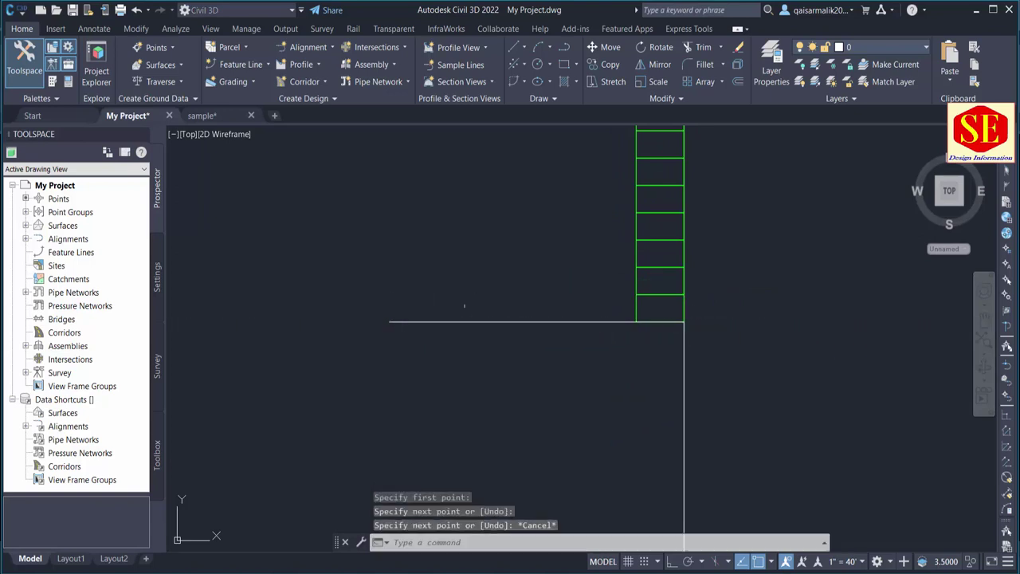
- Offset the street line 40 units downward to form the road's second edge
type("o")
key("Return")
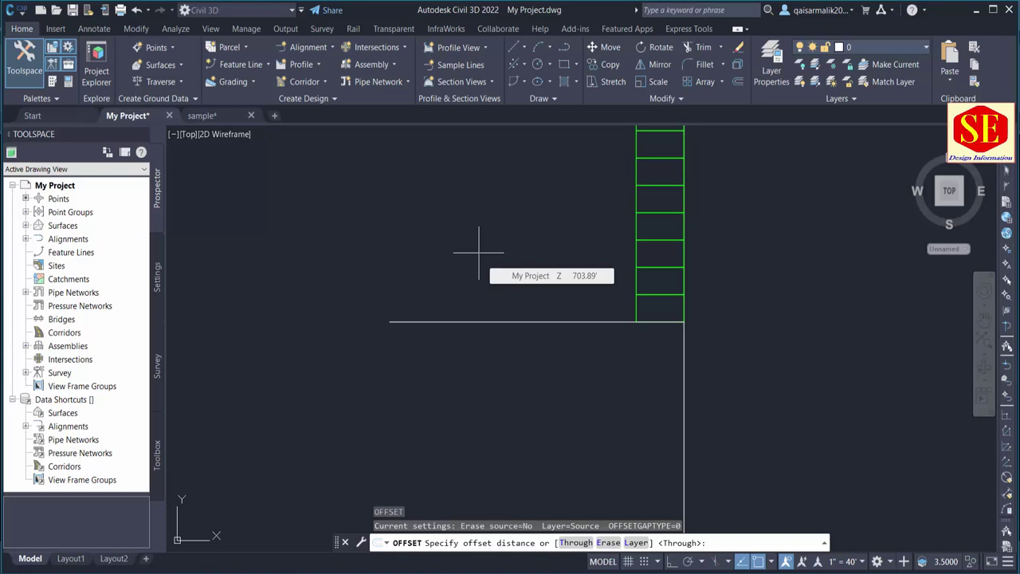
type("40")
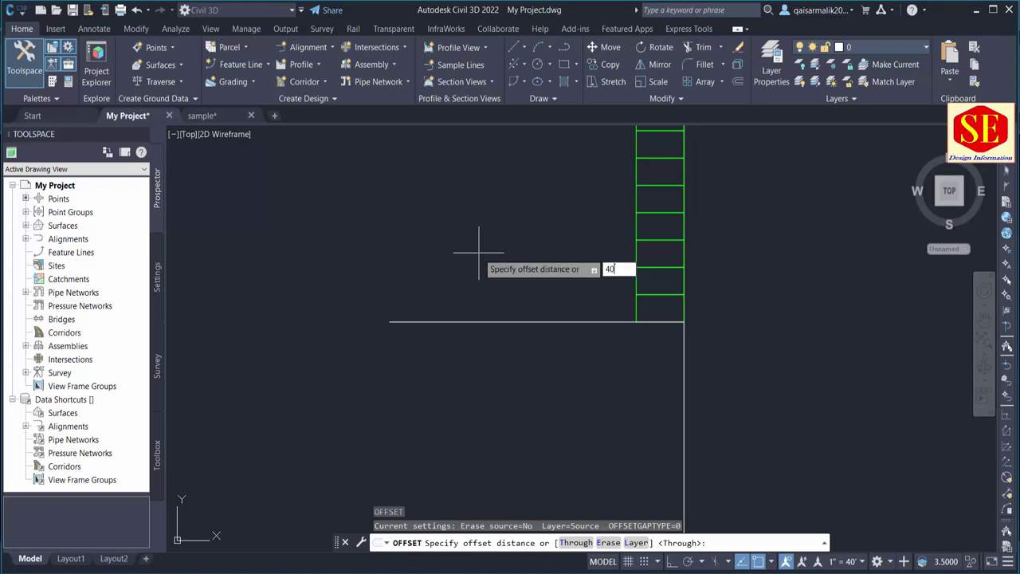
key("Return")
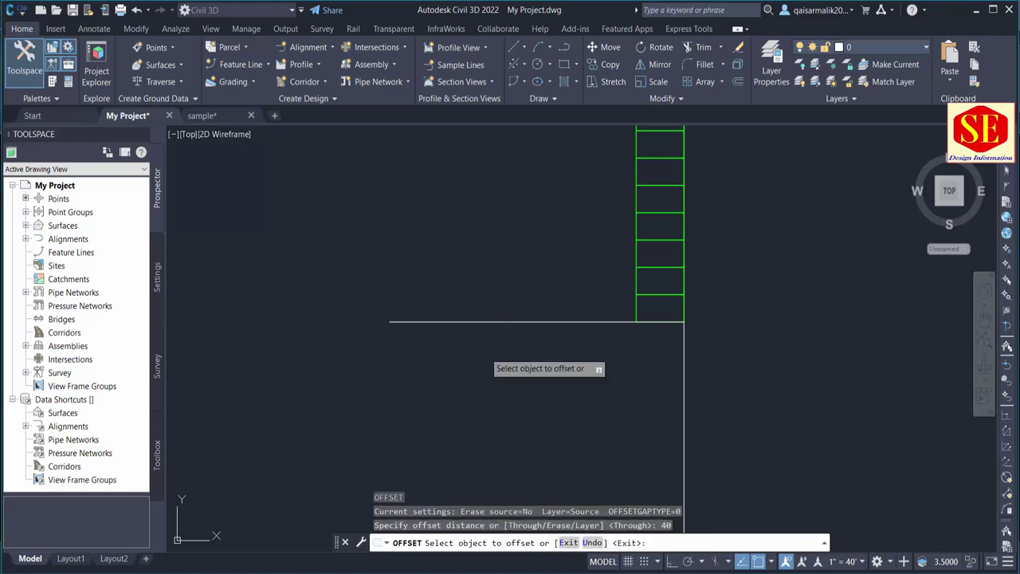
left_click(491, 322)
left_click(495, 349)
key("Escape")
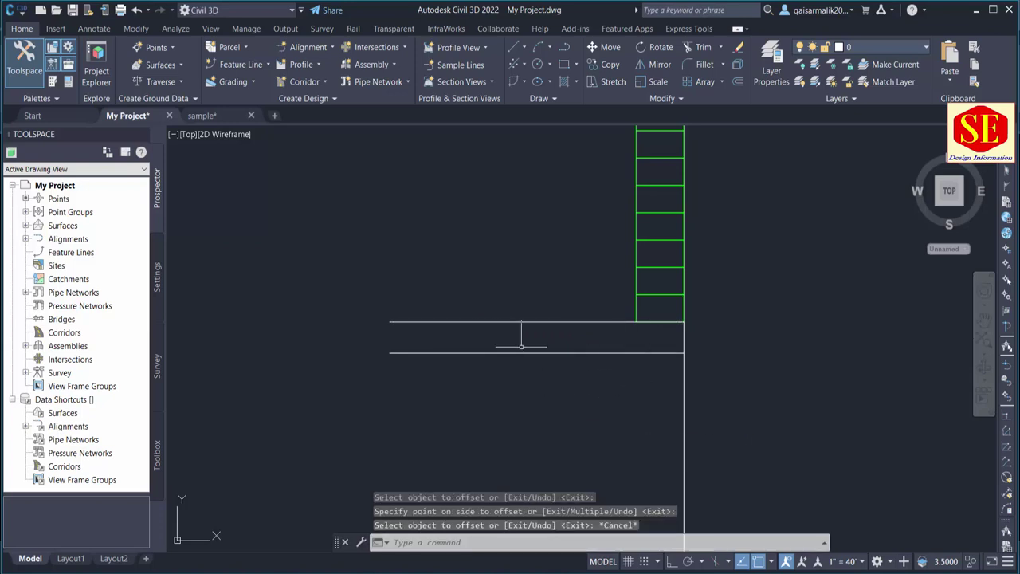
type("co")
key("Return")
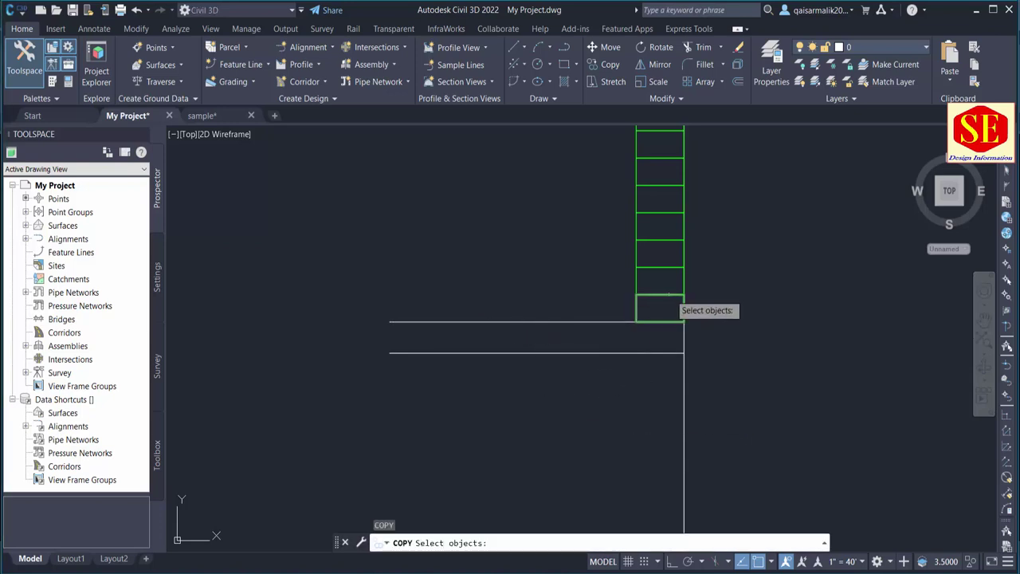
- Copy the bottom plot rectangle once below the street lines
left_click(683, 308)
key("Return")
left_click(683, 295)
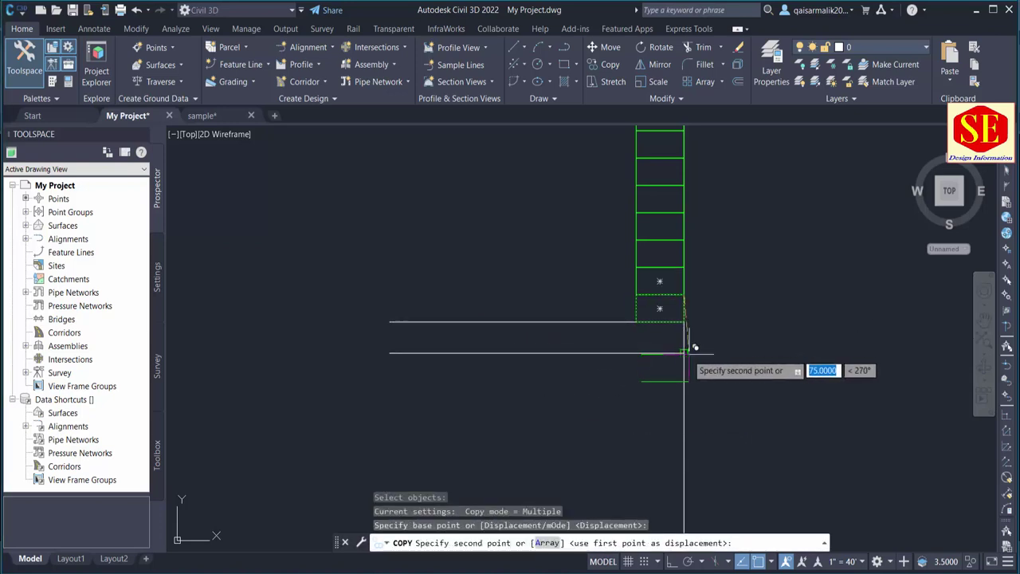
left_click(683, 351)
key("Escape")
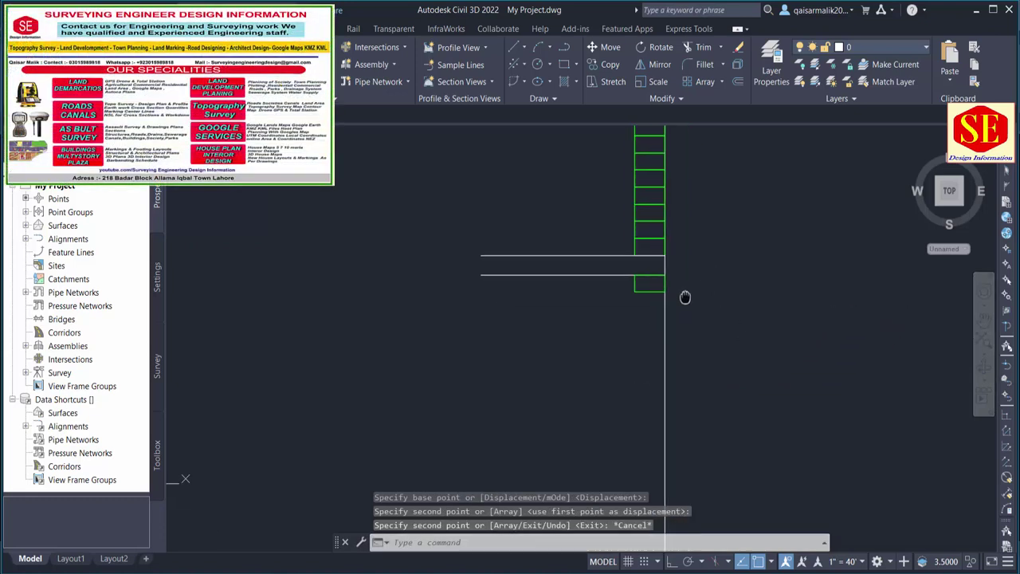
- Window-select the bottom plot and stack three more copies below the street
middle_click_drag(666, 390, 650, 291)
key("Return")
left_click(647, 289)
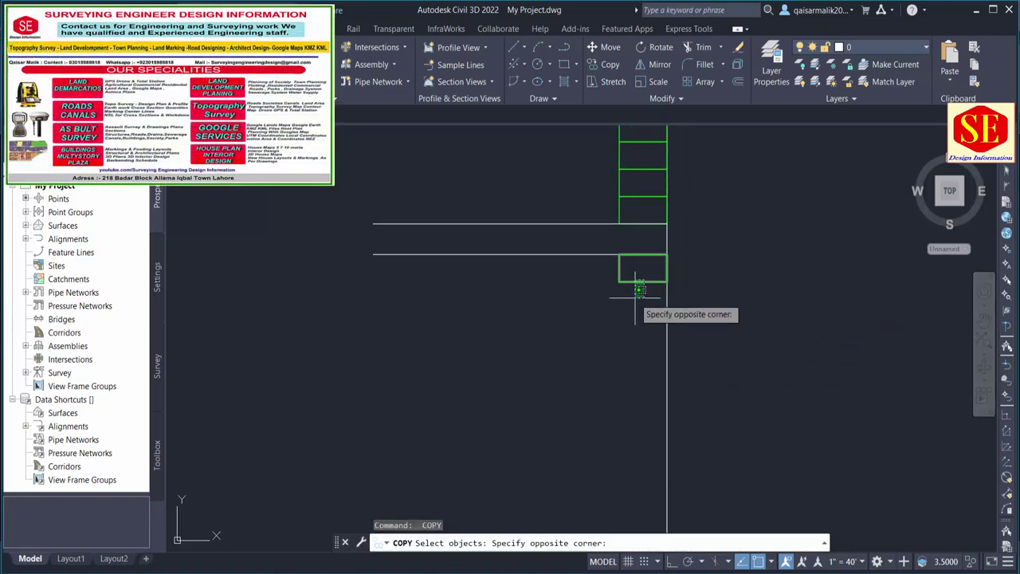
left_click(630, 269)
key("Return")
left_click(668, 253)
left_click(667, 283)
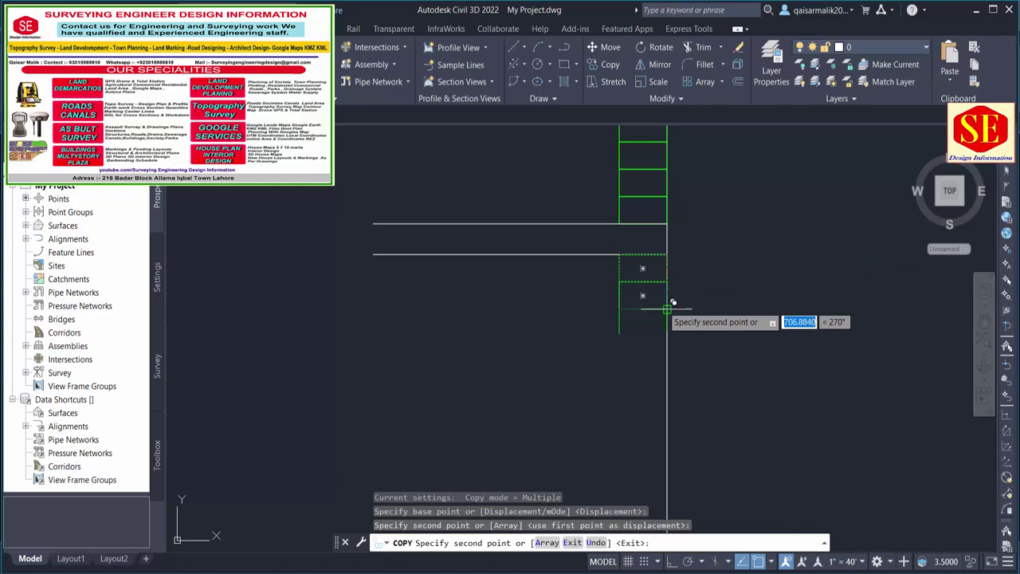
left_click(667, 309)
left_click(666, 337)
key("Escape")
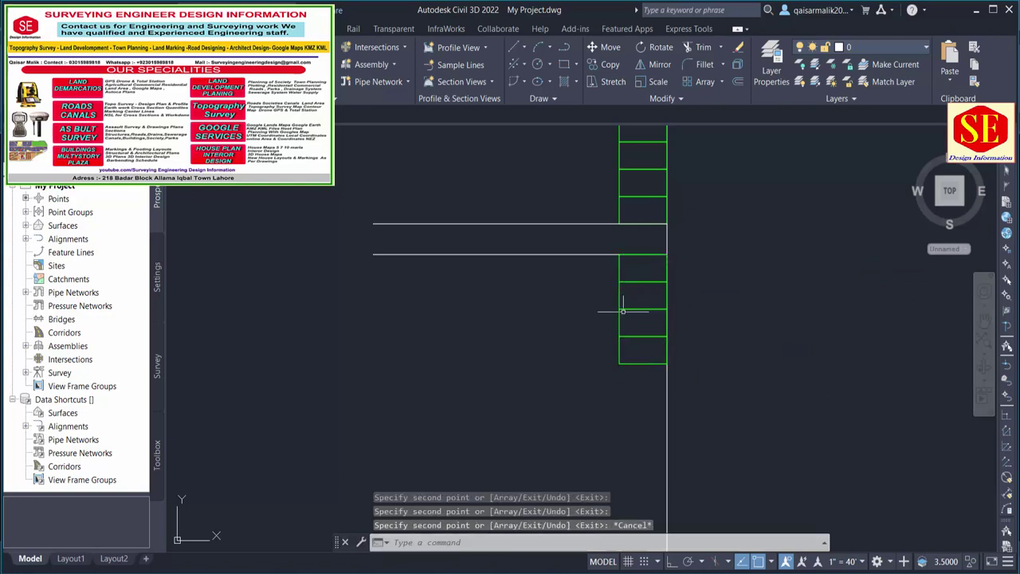
- Erase the four plots placed below the street
left_click(609, 248)
left_click(727, 418)
type("e")
key("Return")
scroll(697, 409, "down", 3)
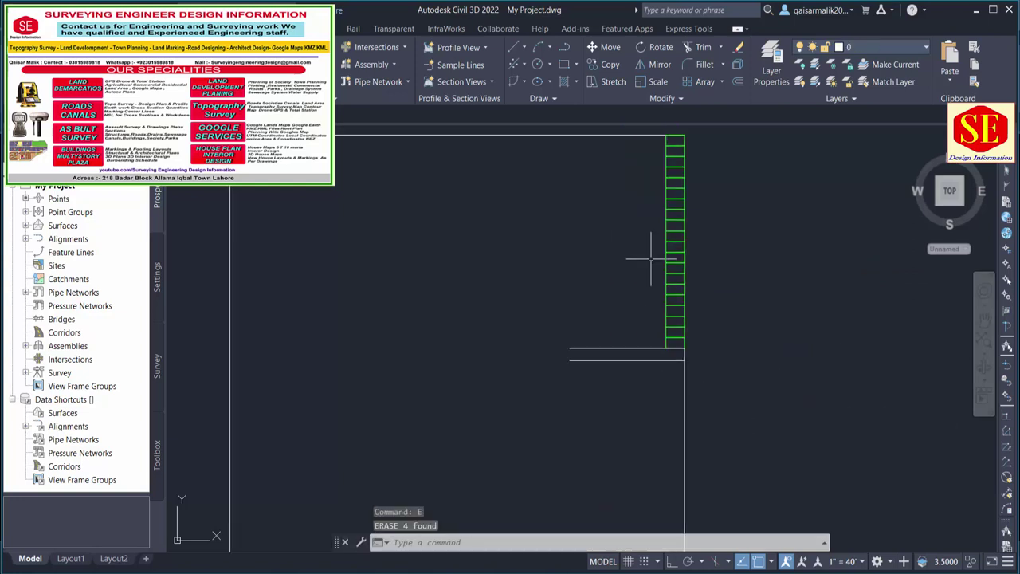
key("Escape")
- Copy the whole green plot column from its top corner to below the original column
type("co")
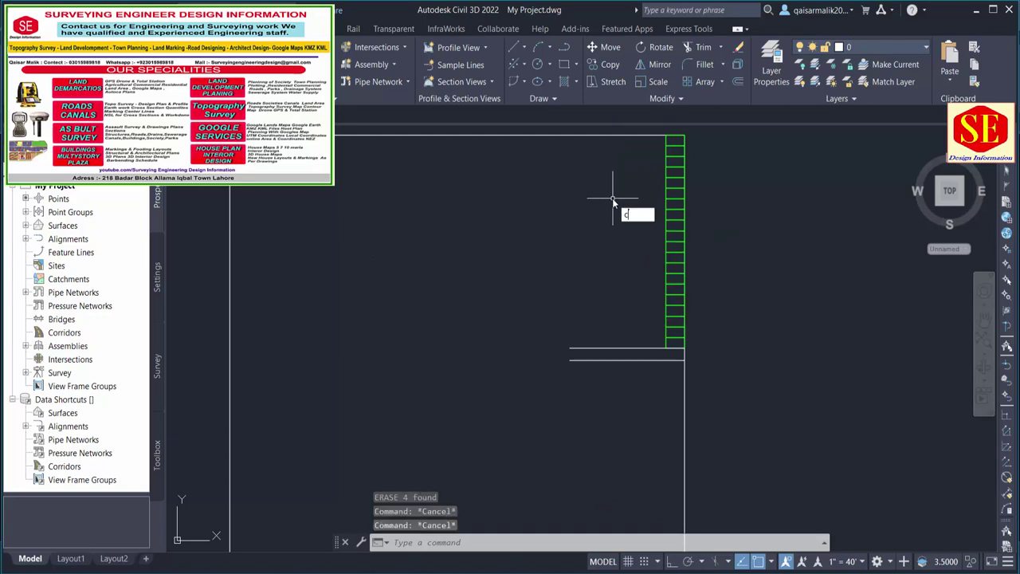
key("Return")
middle_click_drag(613, 193, 614, 222)
left_click(652, 153)
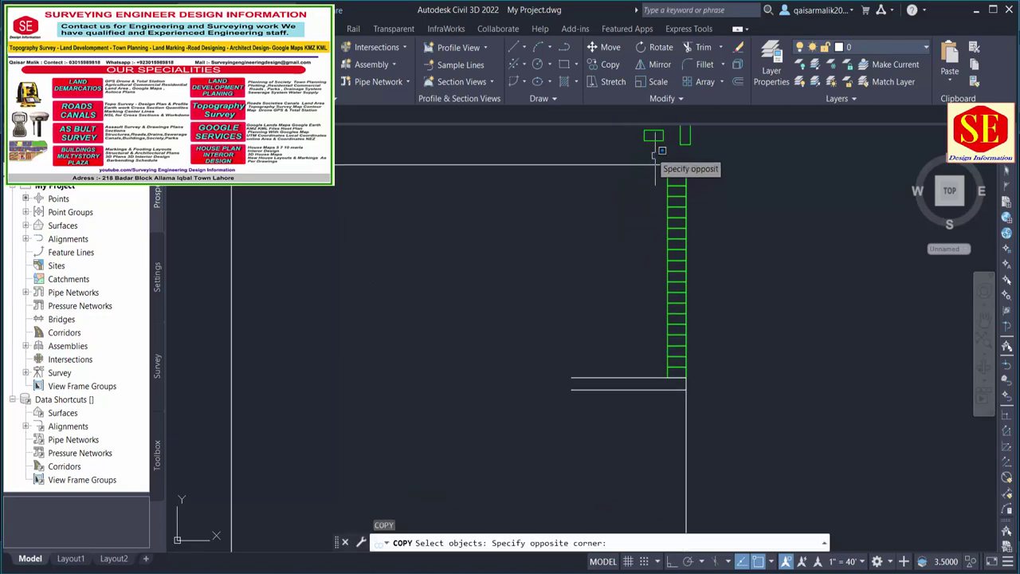
left_click(745, 383)
key("Return")
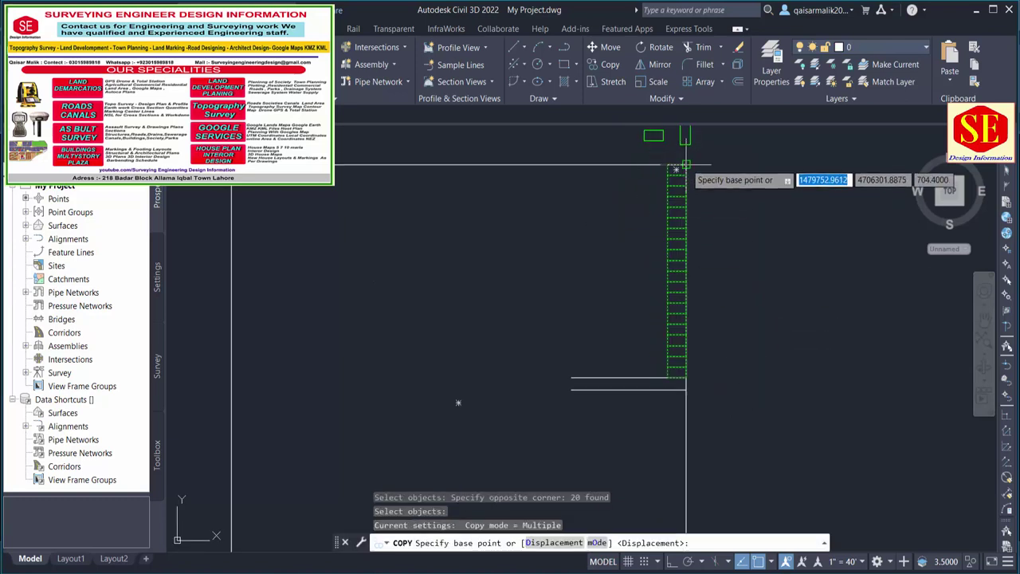
left_click(678, 165)
scroll(680, 422, "up", 5)
left_click(702, 337)
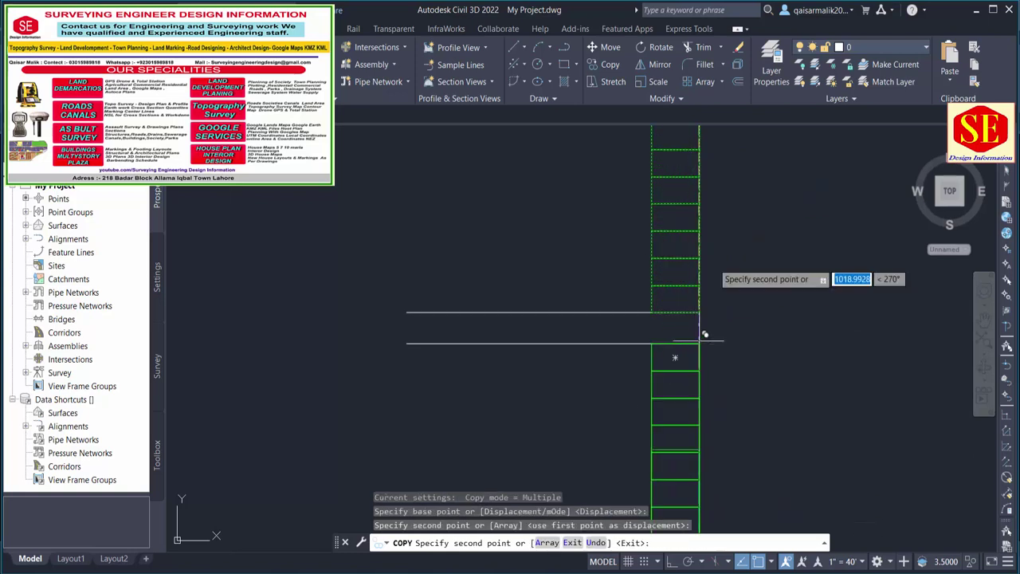
scroll(717, 319, "down", 3)
key("Escape")
- Copy the column's bottom plot three more times further down
middle_click_drag(741, 327, 724, 268)
scroll(674, 370, "up", 2)
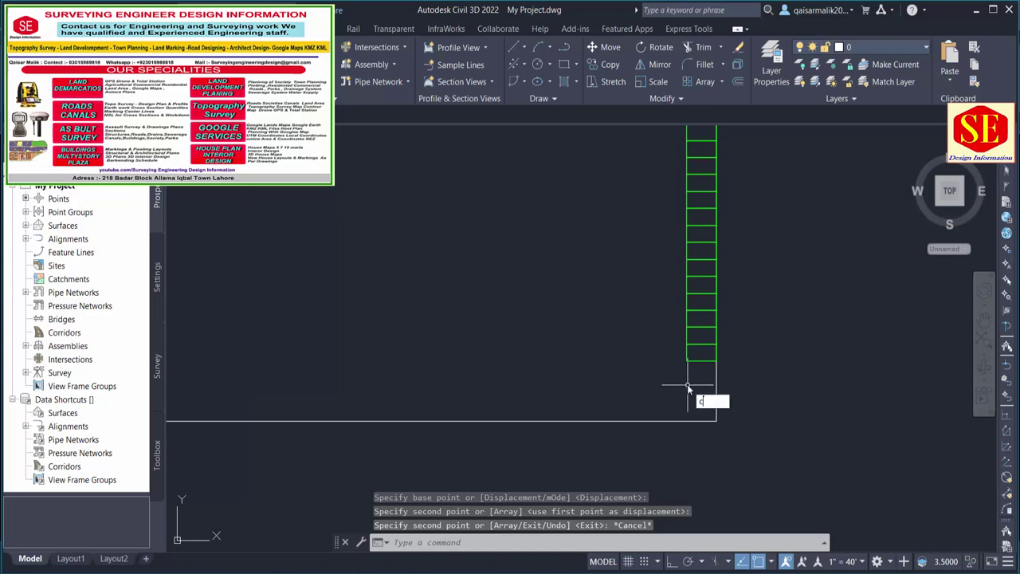
type("o")
key("Return")
left_click(697, 360)
key("Return")
left_click(720, 346)
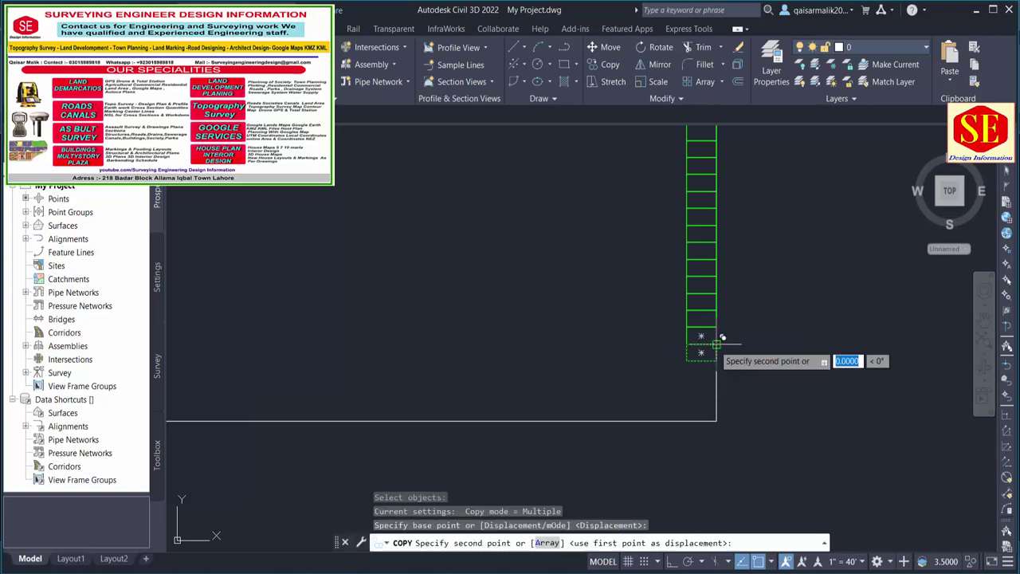
left_click(720, 362)
left_click(720, 380)
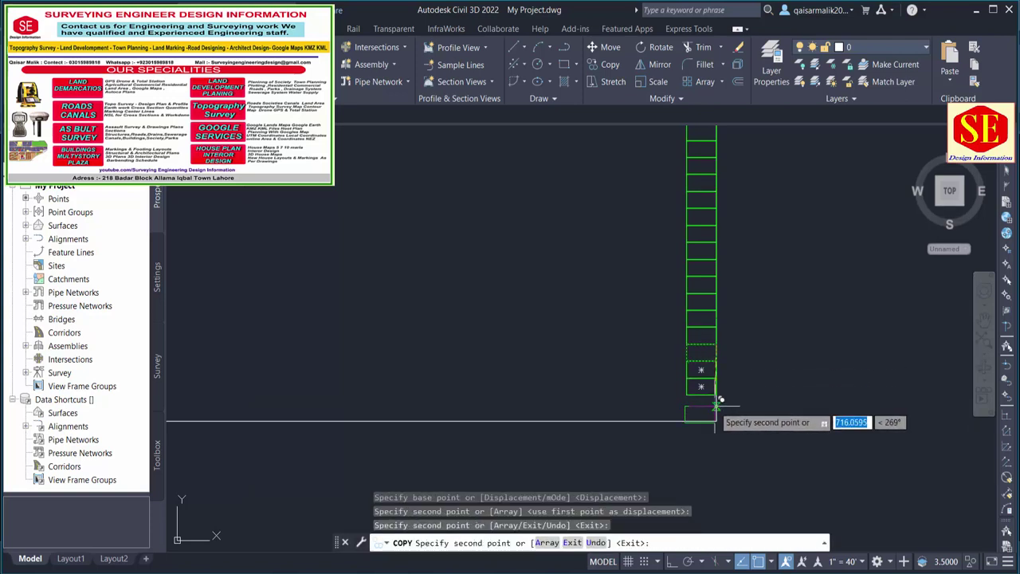
left_click(720, 396)
key("Escape")
- Explode the lowest plot rectangle into separate lines
scroll(701, 410, "up", 2)
scroll(707, 413, "up", 2)
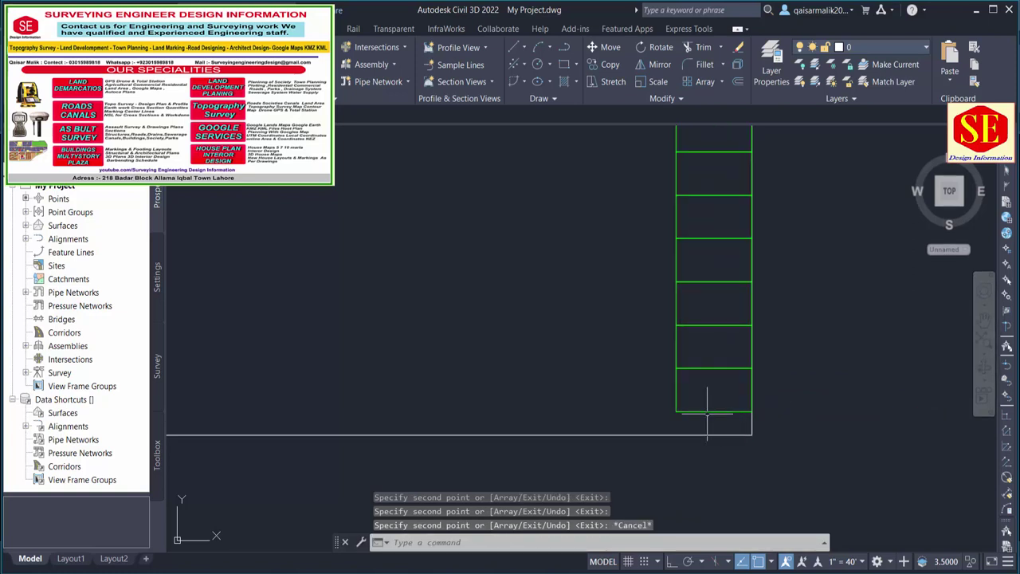
left_click(697, 412)
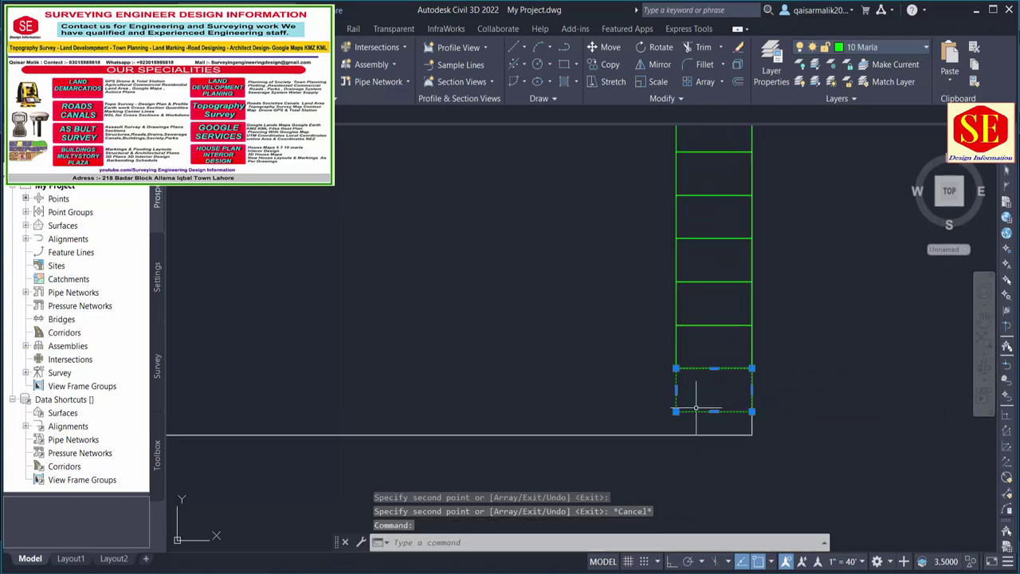
type("x")
key("Return")
- Erase the lowest plot's extra bottom line and extend its right side to the boundary
left_click(730, 397)
left_click(681, 426)
key("Delete")
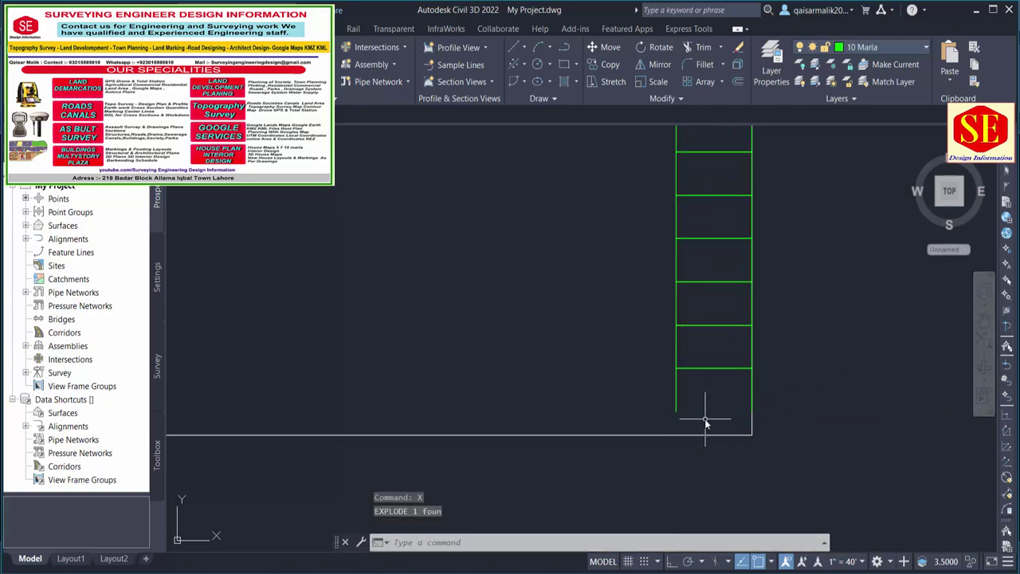
type("e")
key("Return")
key("Return")
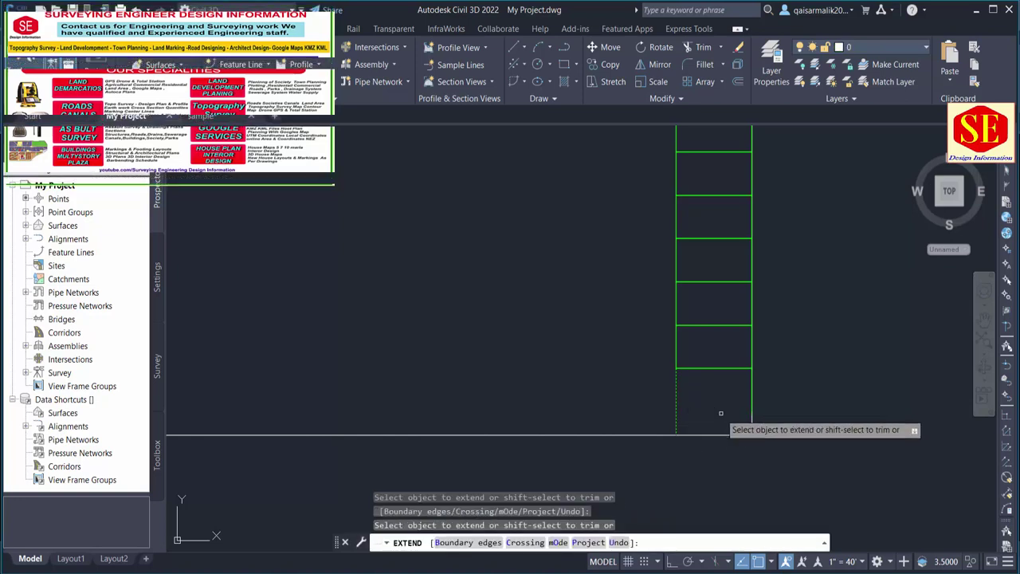
left_click(754, 397)
- Reframe the plot area and abandon a line started at the column's top
key("Escape")
scroll(809, 448, "down", 3)
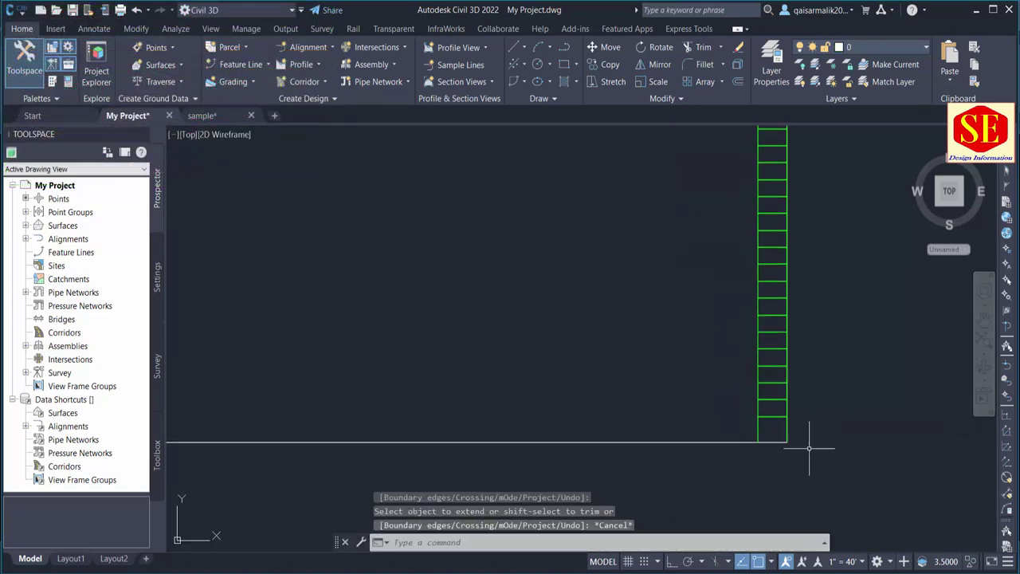
middle_click_drag(780, 319, 770, 438)
scroll(769, 275, "down", 5)
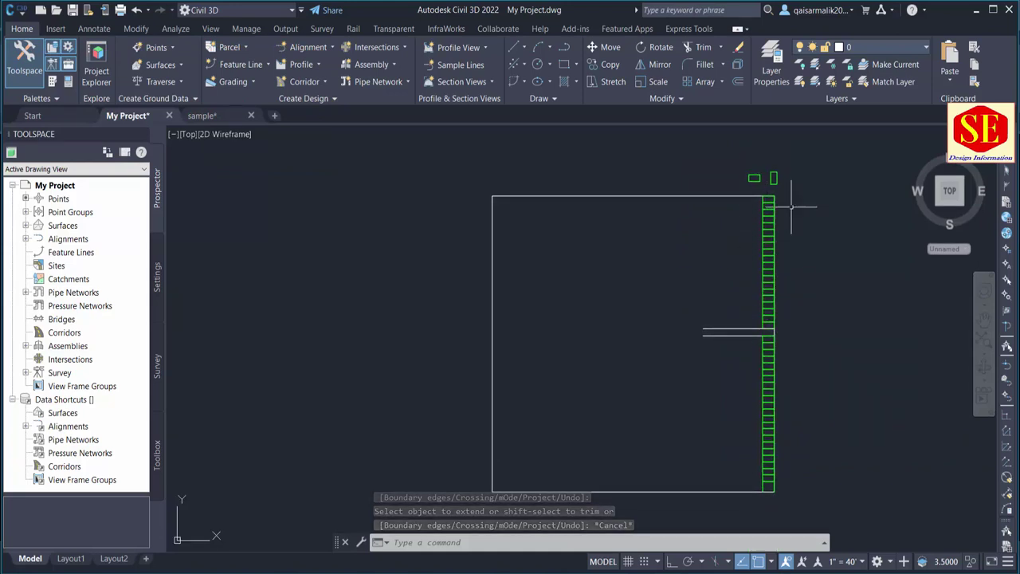
middle_click_drag(770, 390, 770, 403)
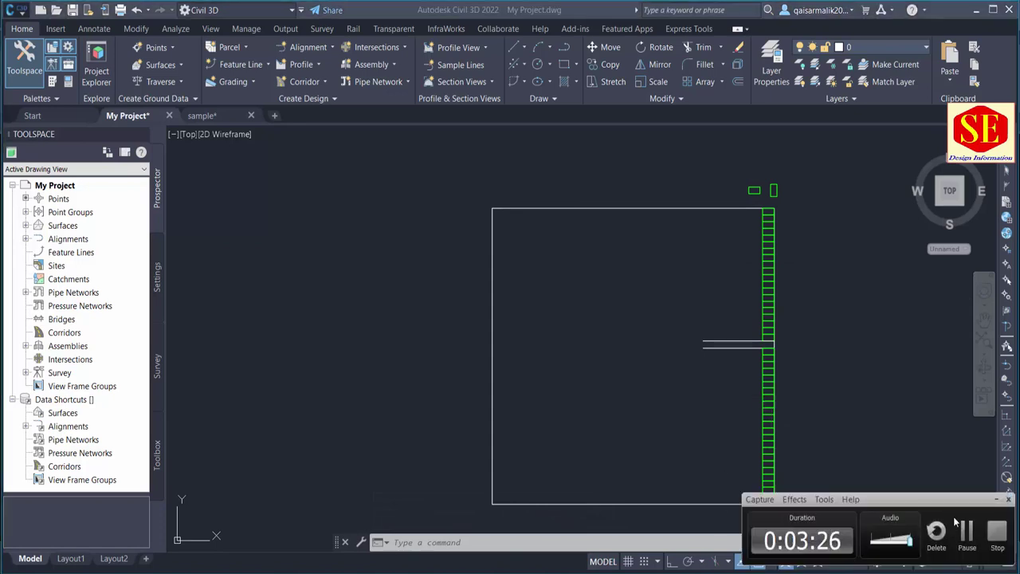
key("Return")
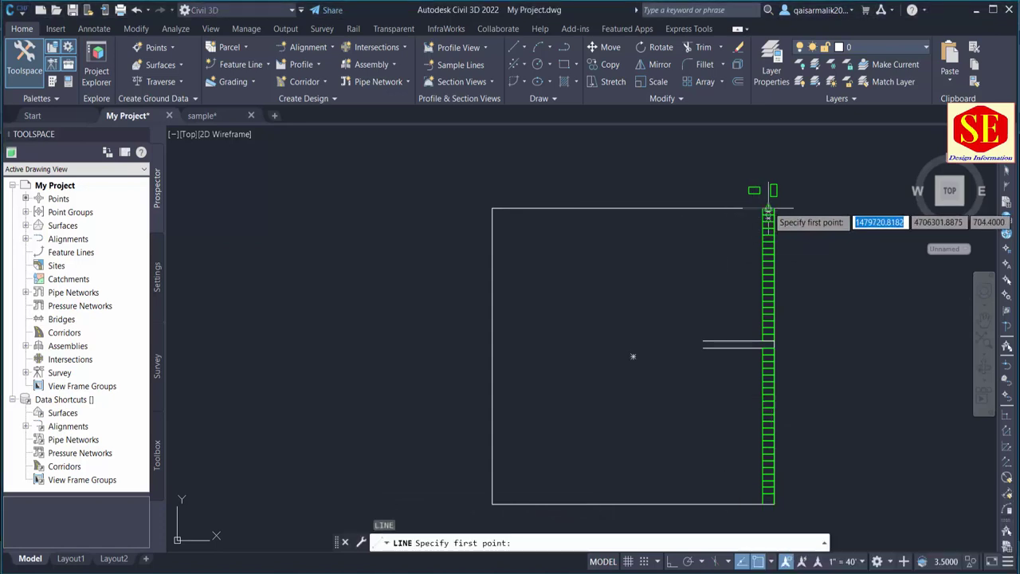
left_click(769, 209)
scroll(770, 494, "up", 2)
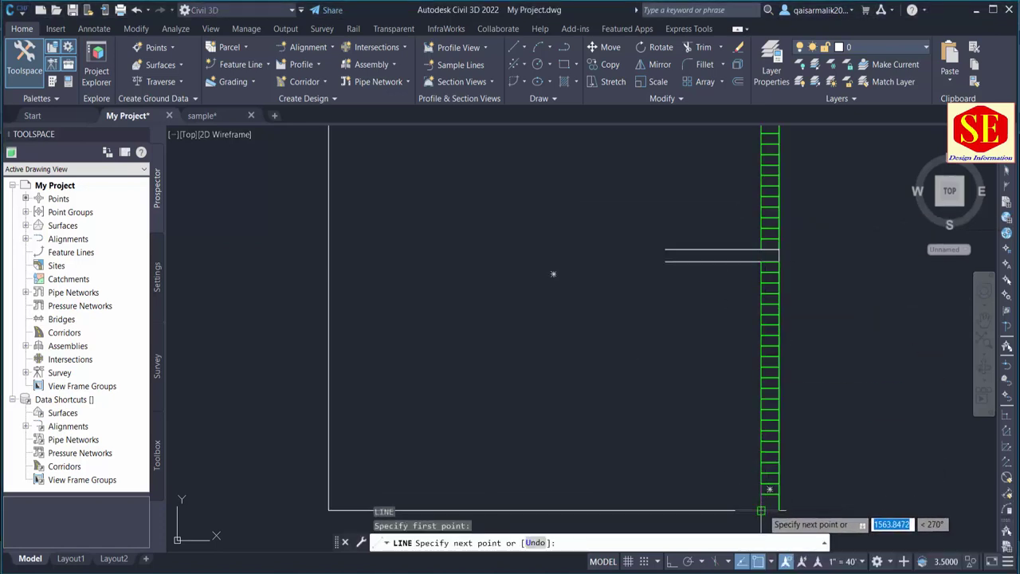
key("Escape")
- Offset the column's left edge 40 units to the left as a street line
scroll(713, 377, "down", 3)
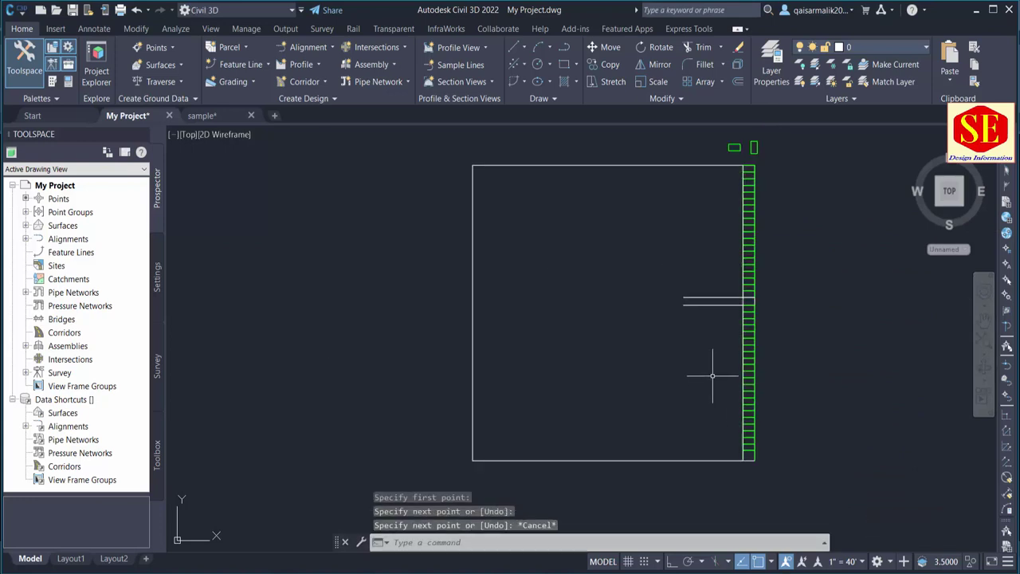
type("o")
key("Return")
type("40")
key("Return")
scroll(742, 307, "up", 2)
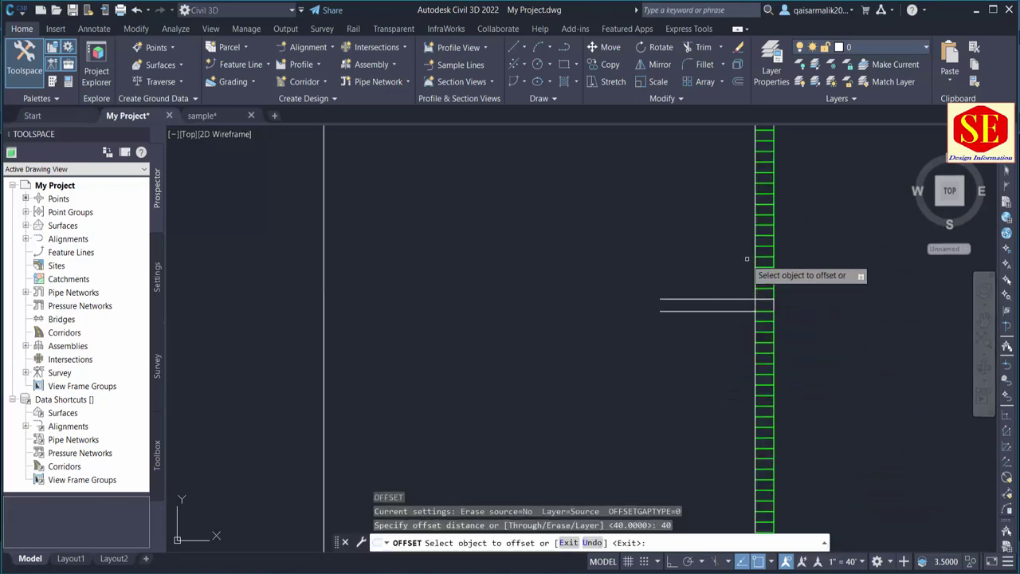
left_click(756, 259)
left_click(745, 264)
middle_click_drag(739, 285, 741, 391)
key("Escape")
- Offset the new street line by 20 units to form the second parallel line
scroll(770, 390, "up", 2)
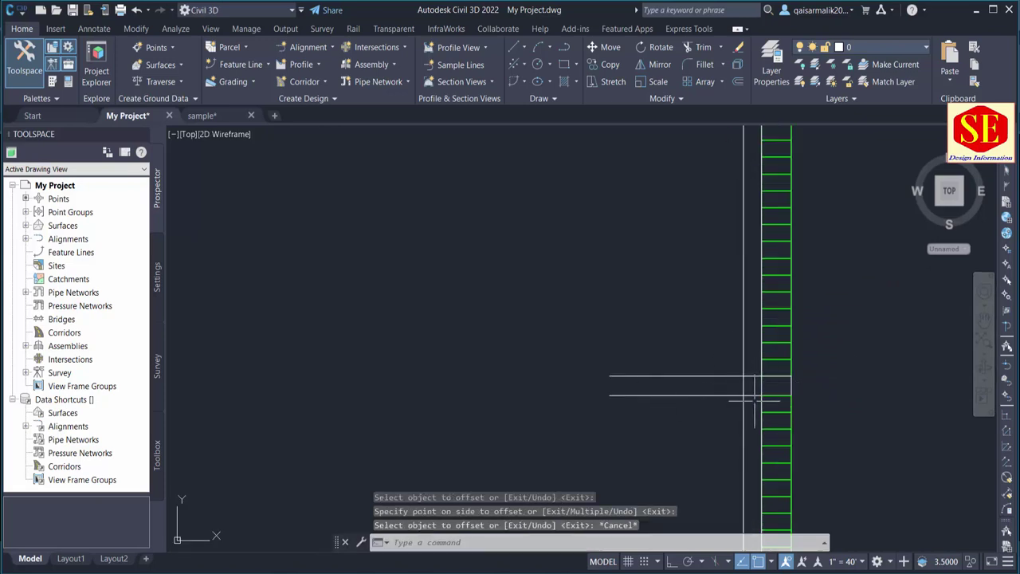
scroll(758, 343, "down", 3)
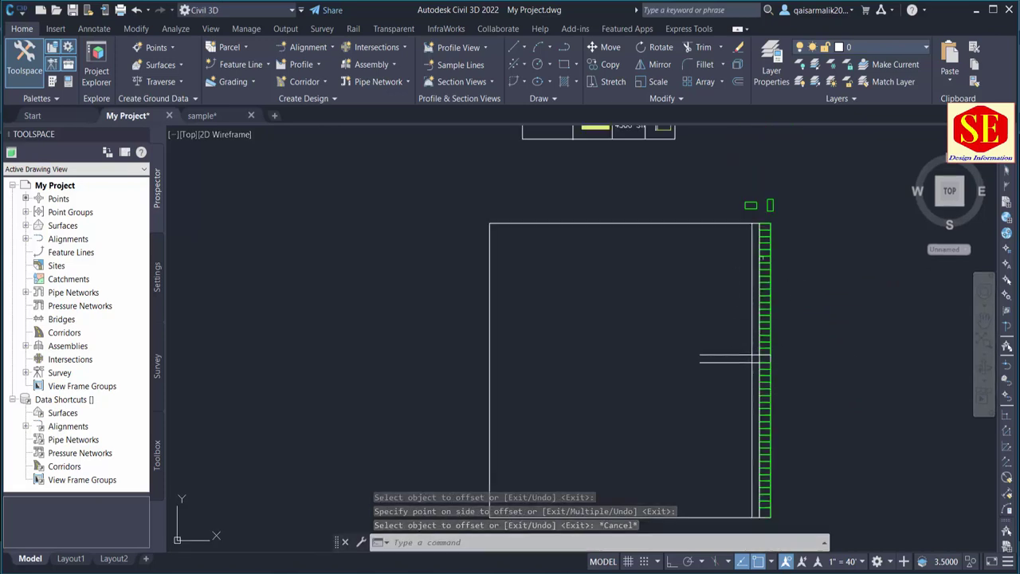
scroll(761, 255, "up", 3)
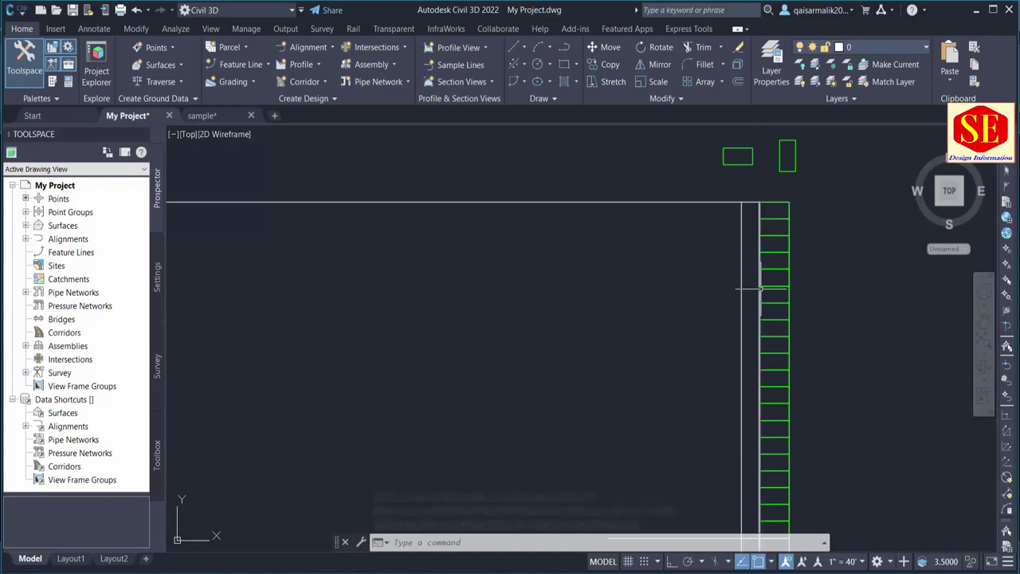
type("o")
key("Return")
type("2")
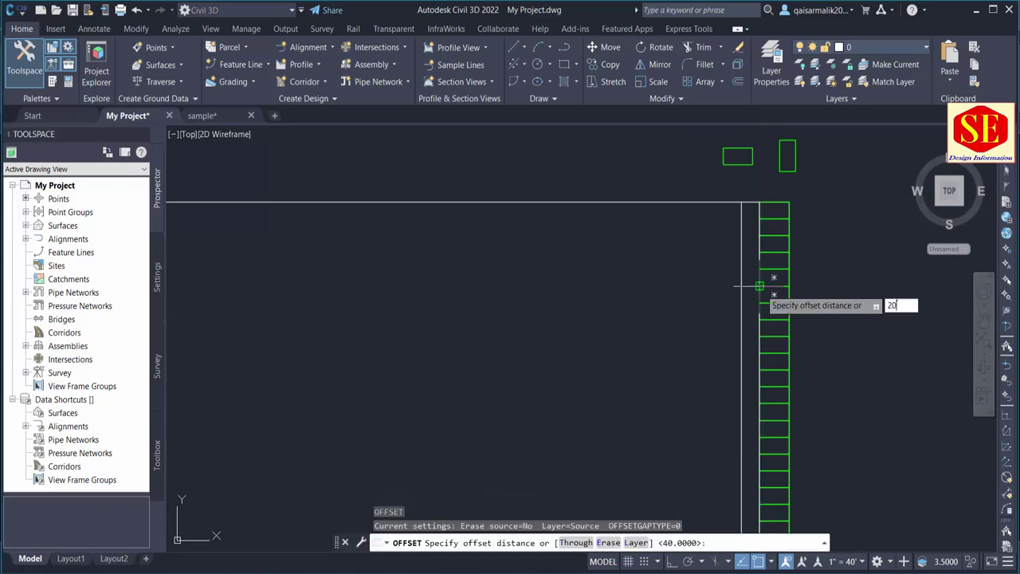
type("0")
key("Return")
scroll(761, 291, "up", 2)
left_click(743, 285)
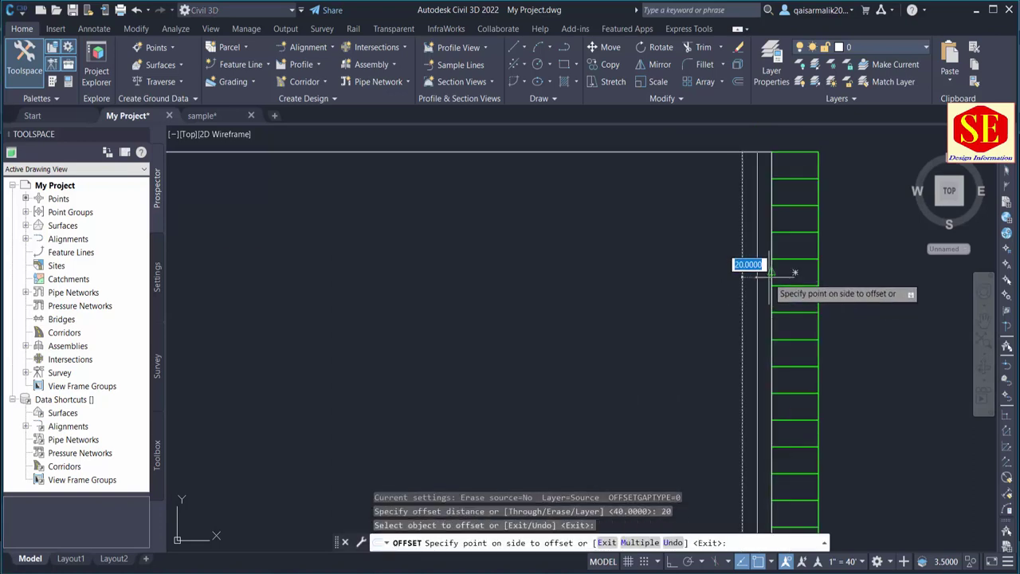
left_click(770, 275)
key("Escape")
scroll(788, 203, "down", 3)
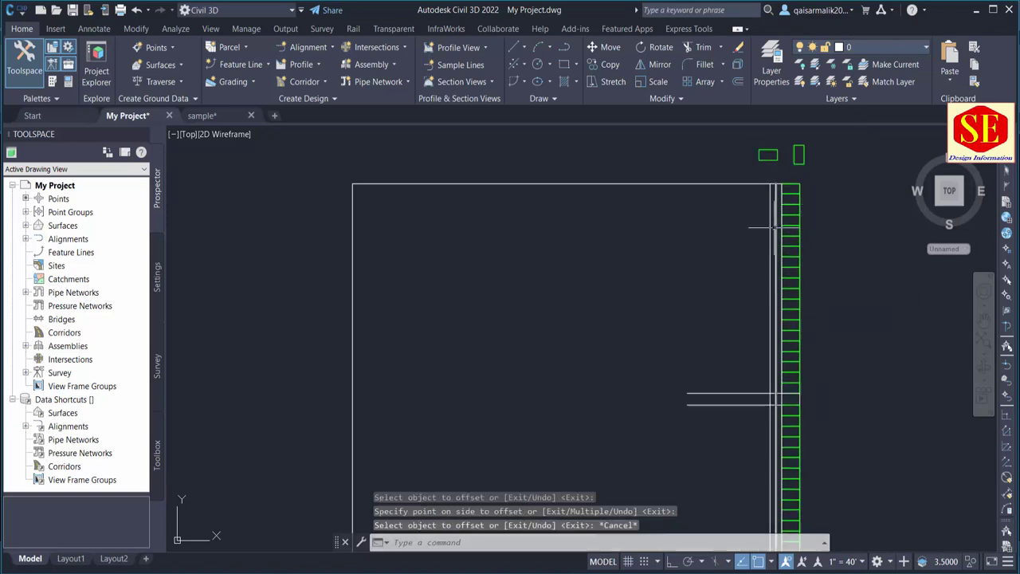
- Pan down along the plot column before the next copy
scroll(773, 227, "down", 2)
scroll(789, 279, "up", 3)
mouse_move(712, 239)
middle_mouse_down()
mouse_move(715, 448)
mouse_move(787, 215)
middle_mouse_up()
scroll(785, 209, "down", 2)
type("c")
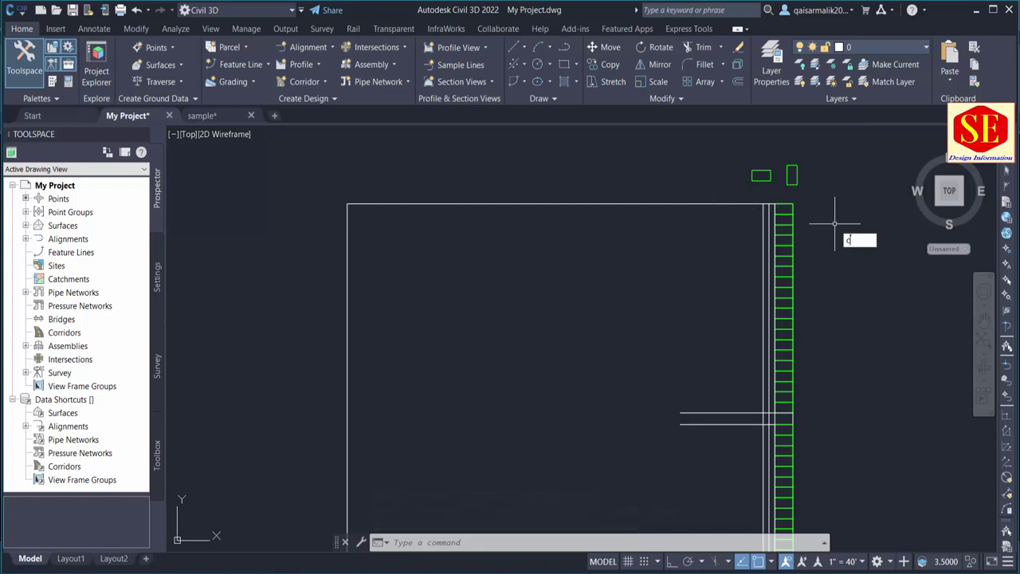
type("o")
key("Return")
- Window-select the 46-object plot column and copy it left of the street lines
left_click(777, 209)
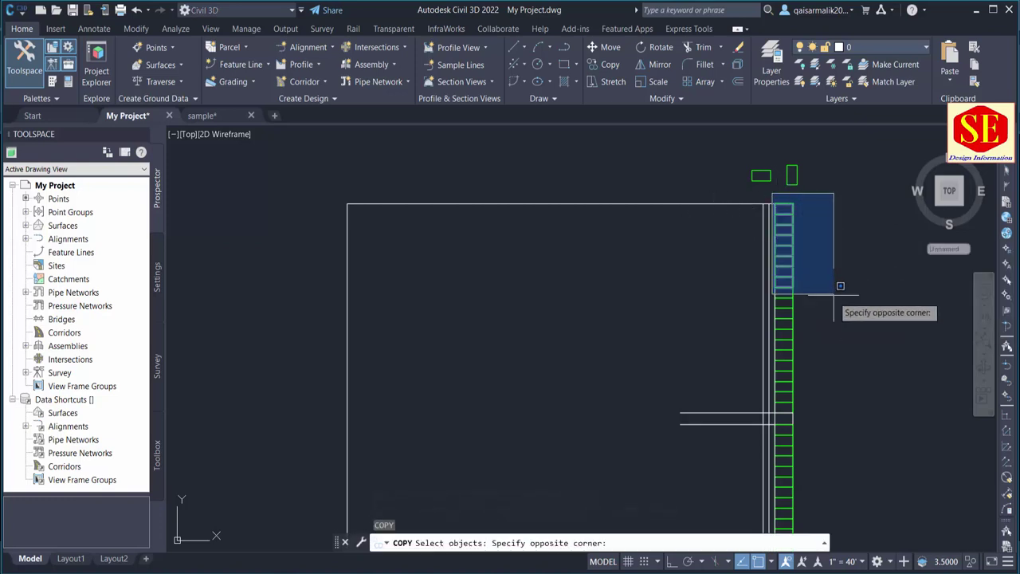
middle_click_drag(853, 449, 861, 282)
left_click(875, 528)
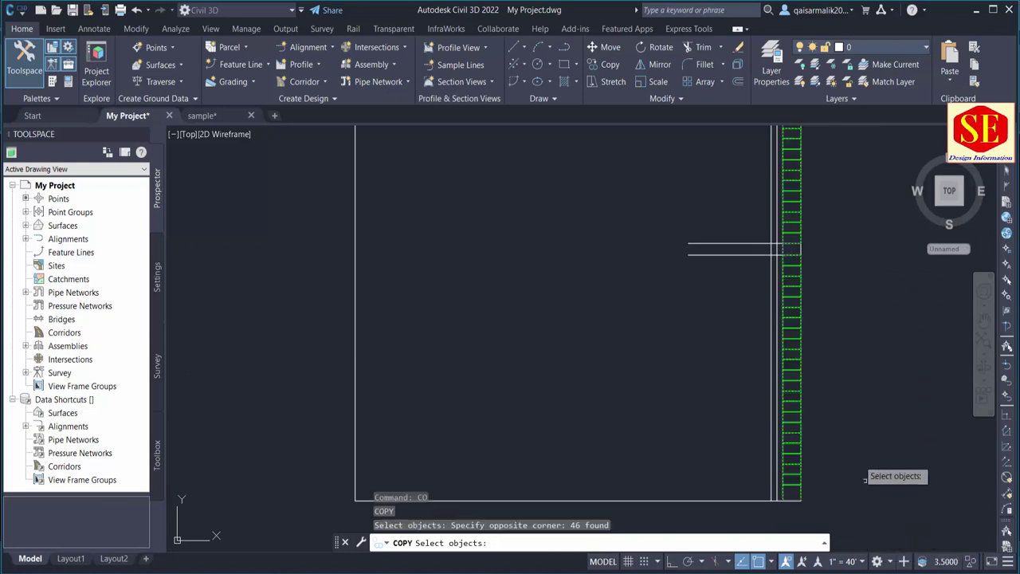
middle_click_drag(809, 231, 808, 358)
scroll(799, 171, "up", 4)
key("Return")
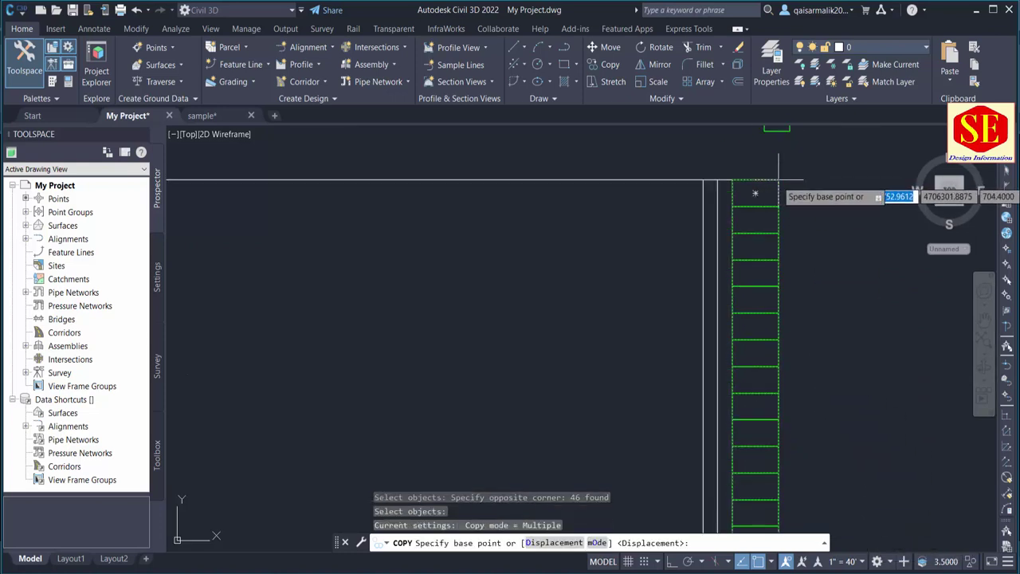
left_click(778, 181)
left_click(703, 180)
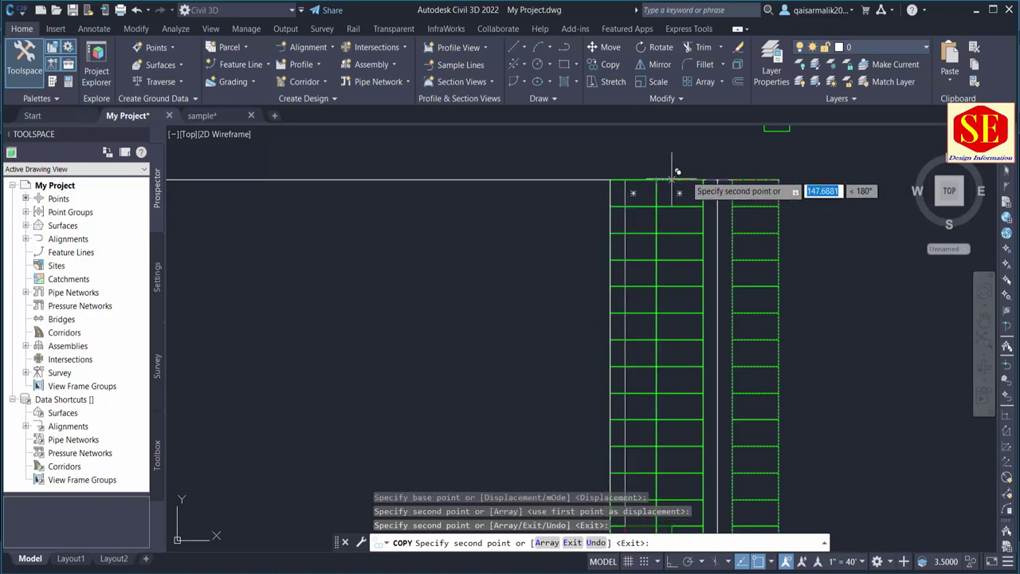
key("Escape")
scroll(683, 159, "down", 3)
mouse_move(779, 172)
middle_mouse_down()
mouse_move(772, 199)
mouse_move(781, 205)
middle_mouse_up()
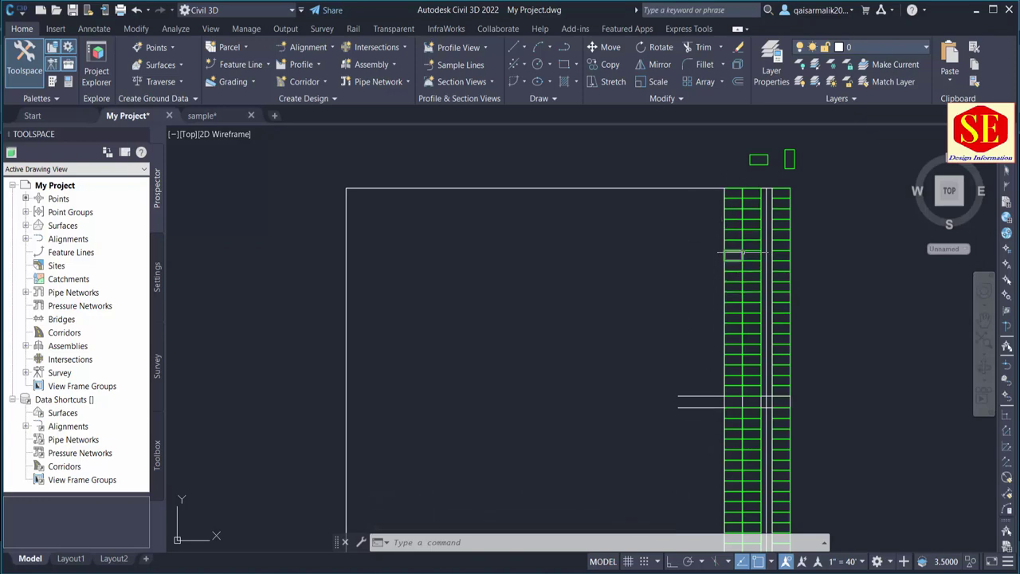
type("o")
key("Return")
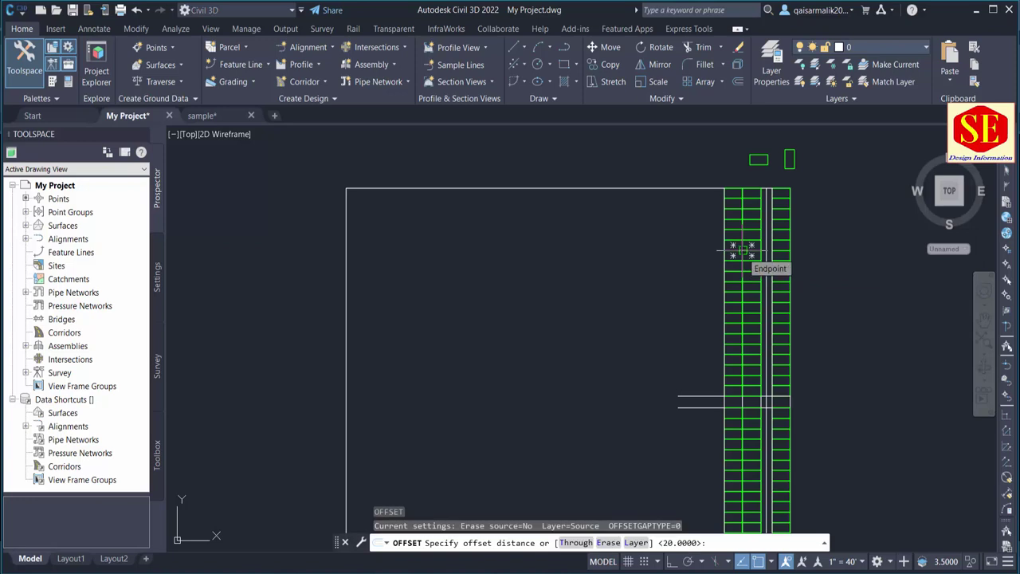
- Offset two edge lines 20 units to the left
type("20")
key("Return")
scroll(734, 247, "up", 3)
left_click(717, 235)
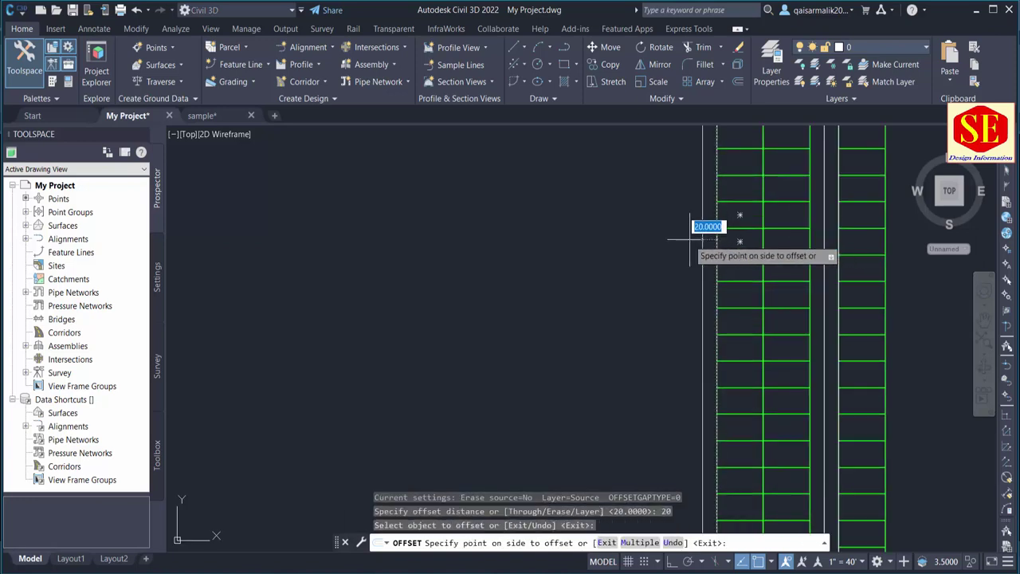
left_click(690, 239)
left_click(700, 239)
left_click(690, 252)
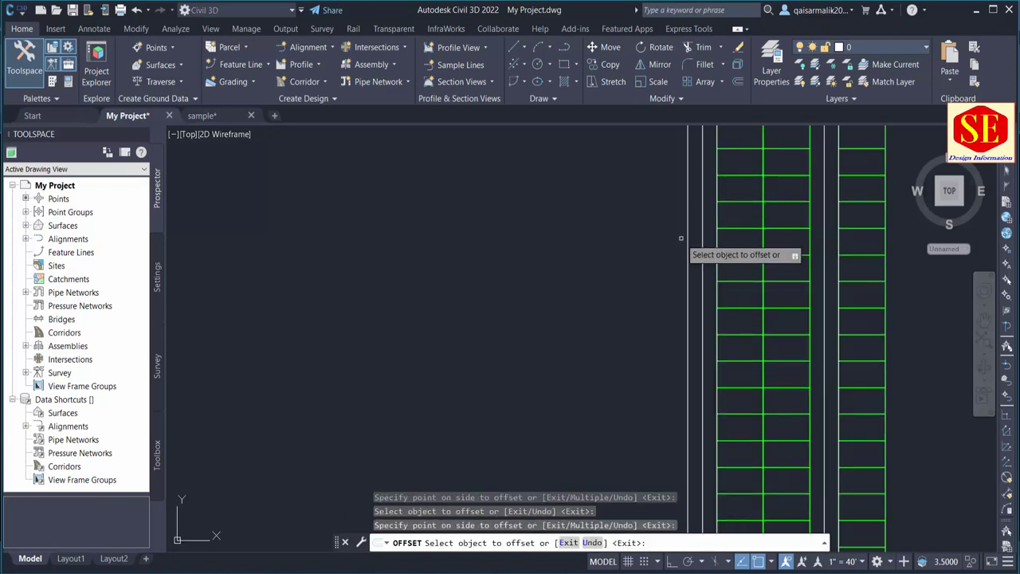
key("Escape")
scroll(680, 239, "down", 4)
type("co")
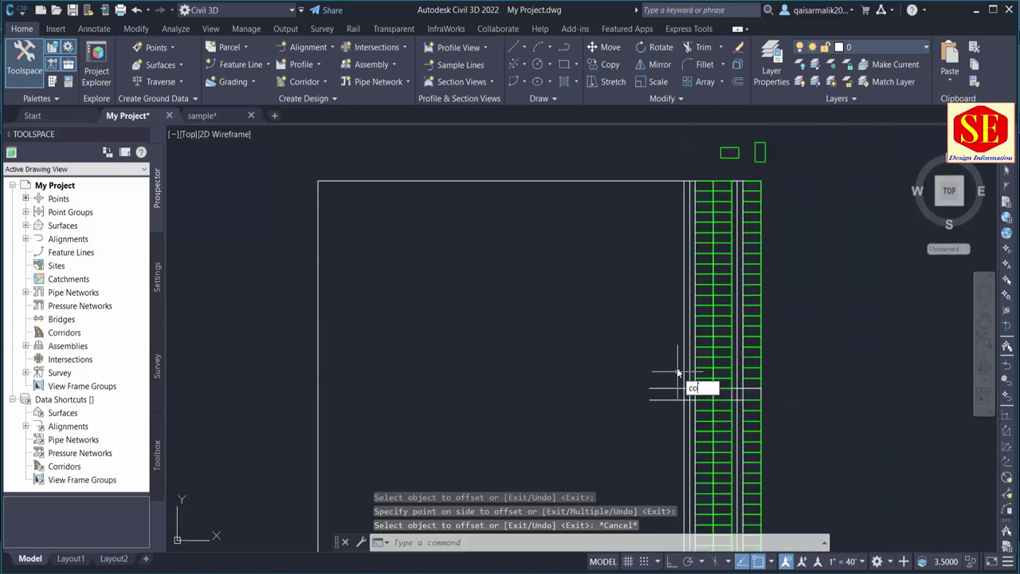
- Window-select the plot grids and street lines and copy them further left
key("Return")
left_click(690, 164)
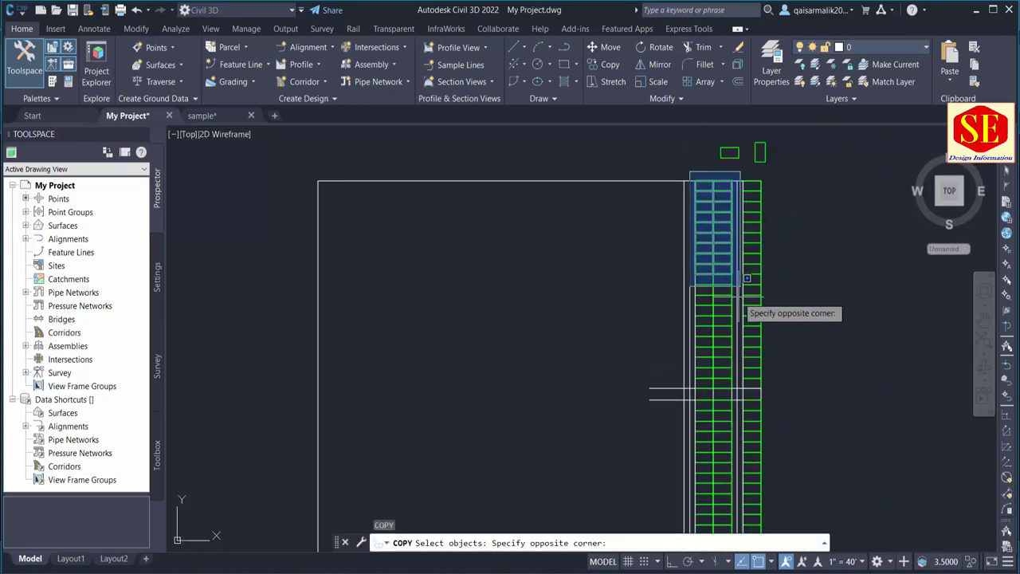
middle_click_drag(734, 320, 706, 207)
scroll(706, 206, "down", 2)
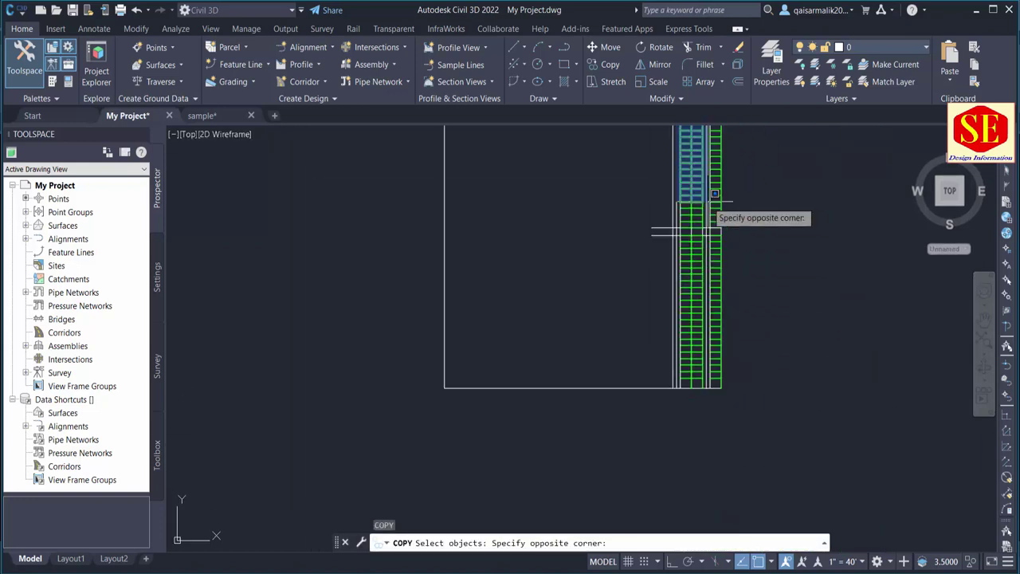
left_click(717, 392)
scroll(716, 223, "up", 5)
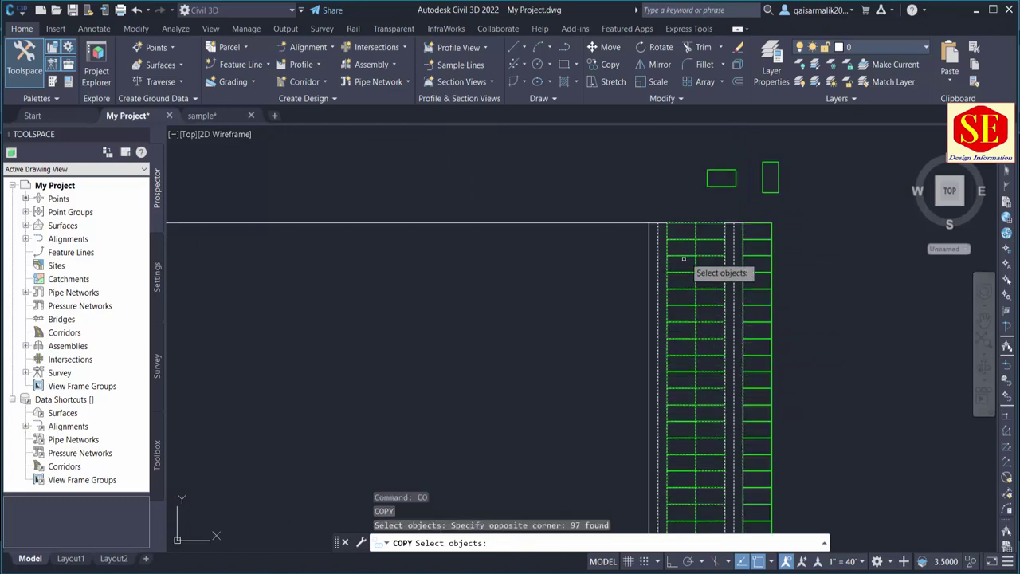
key("Return")
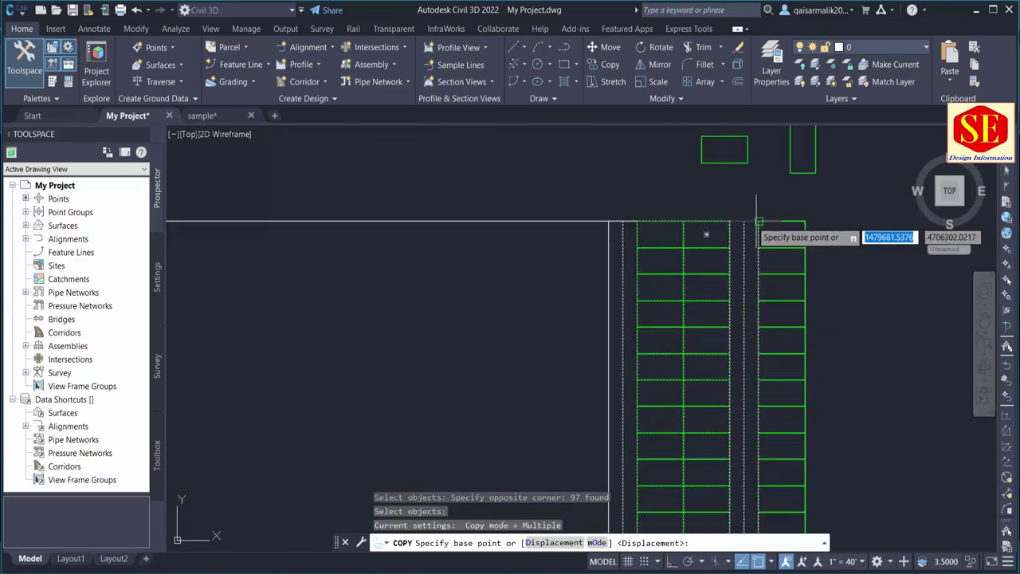
left_click(745, 222)
left_click(640, 212)
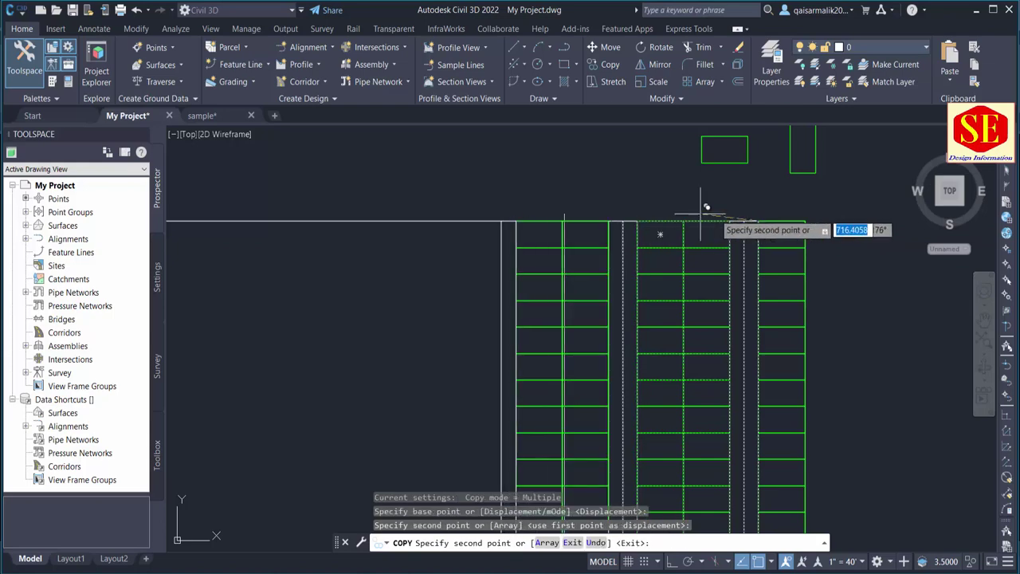
key("Escape")
- Pan across the plot columns and select, then deselect, the rightmost vertical line
scroll(789, 344, "down", 2)
middle_click_drag(790, 344, 778, 330)
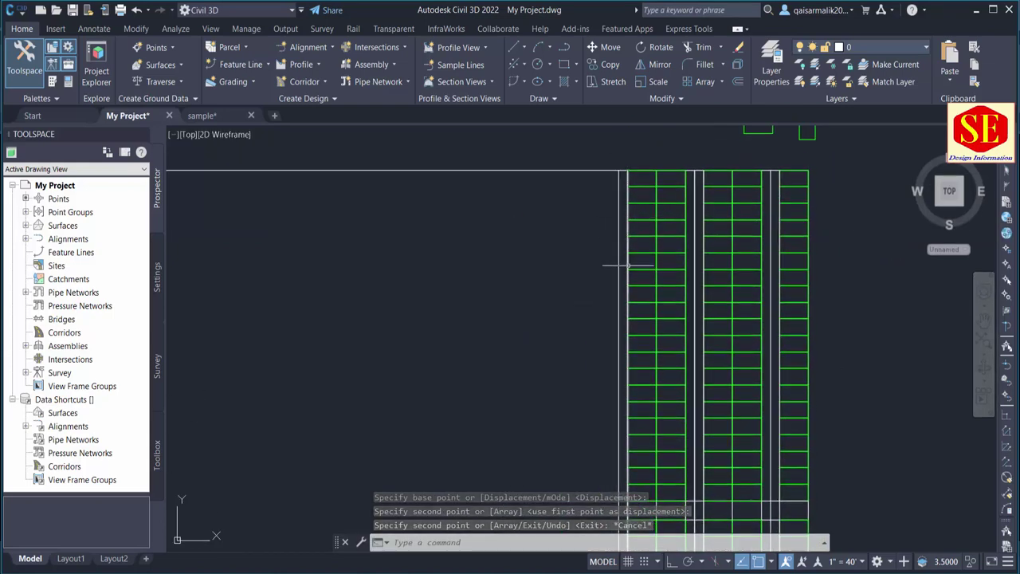
scroll(742, 240, "down", 2)
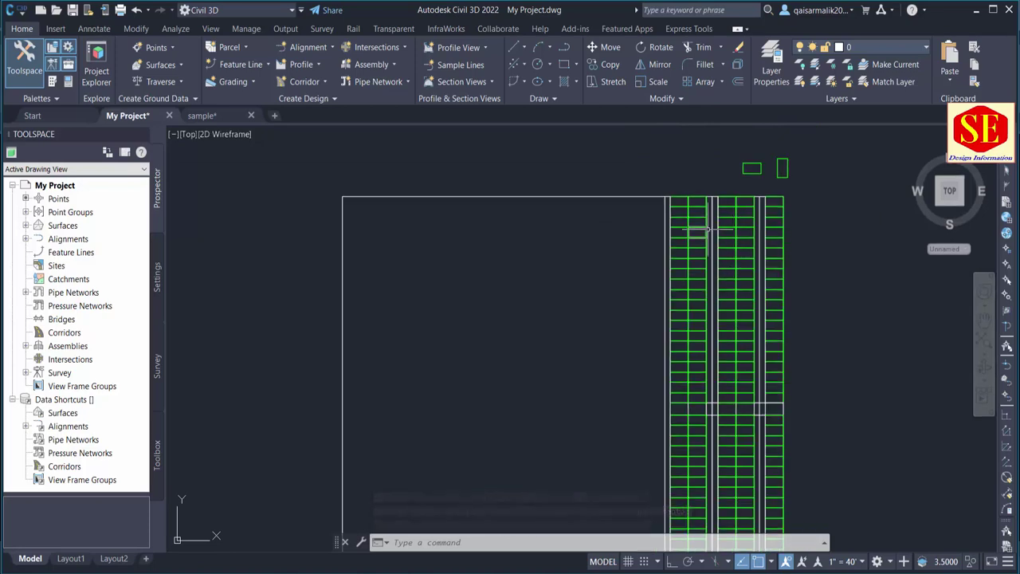
middle_click_drag(711, 328, 710, 239)
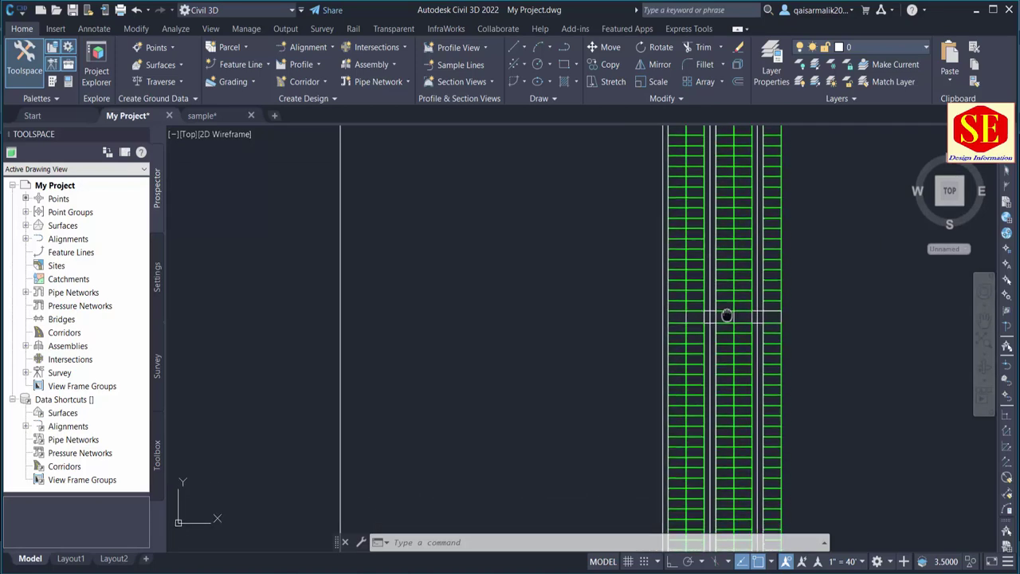
scroll(727, 366, "up", 2)
left_click(782, 308)
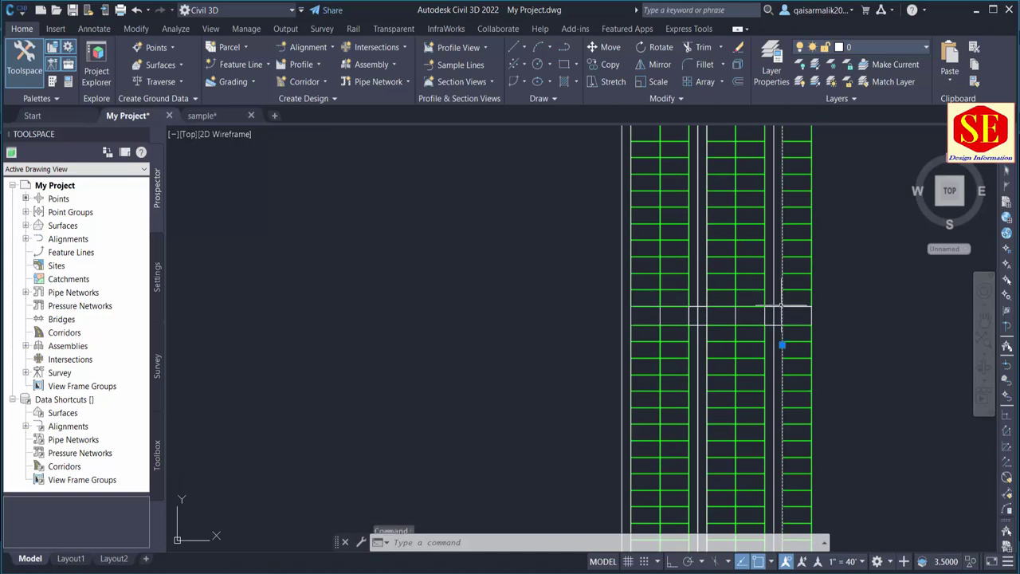
key("Escape")
key("Escape")
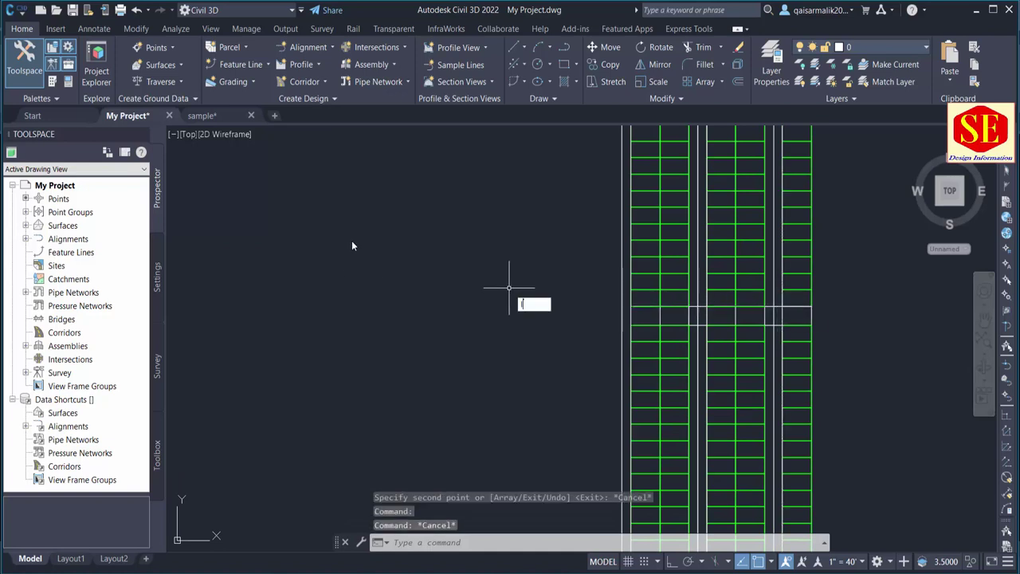
- Draw a vertical boundary line to the left of the plots
type("l")
key("Return")
left_click(401, 221)
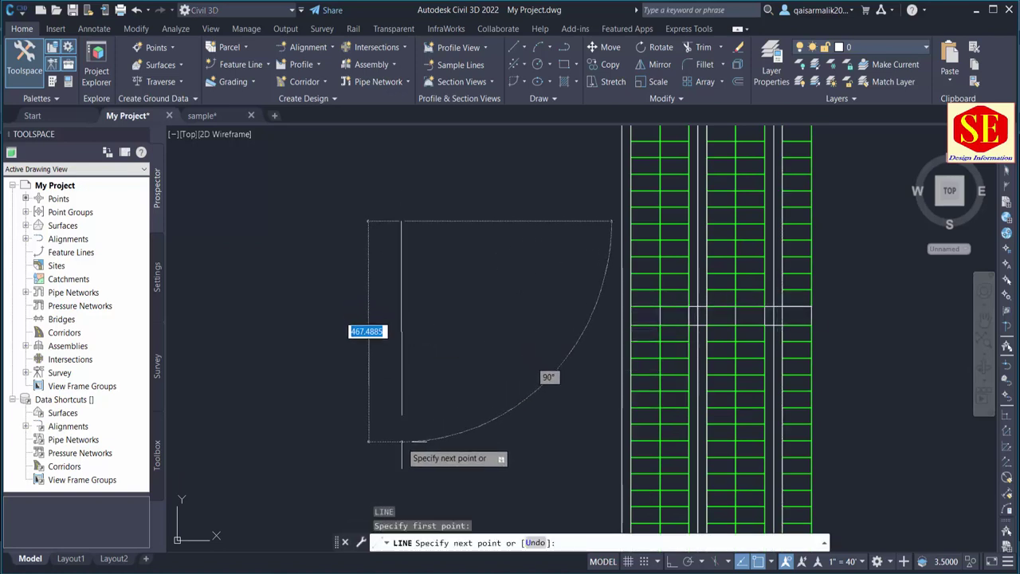
left_click(402, 441)
key("Escape")
- Extend the horizontal street lines to the new vertical boundary line
key("Return")
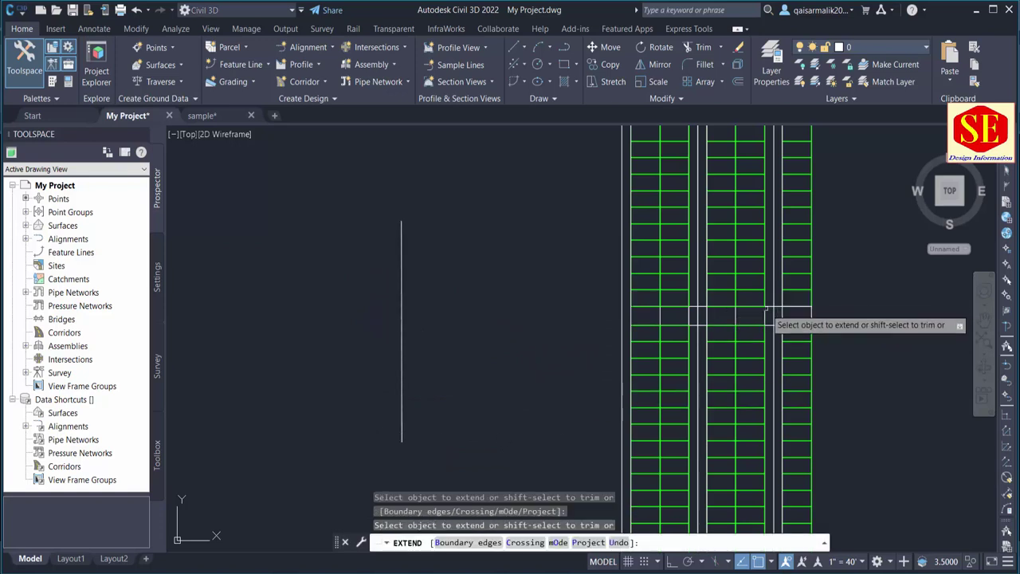
left_click(771, 309)
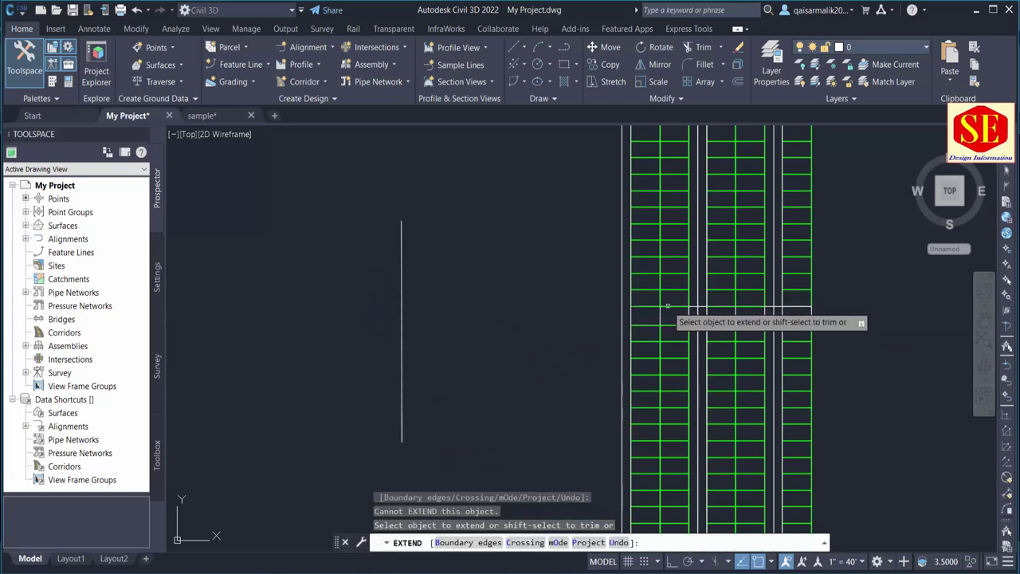
left_click(695, 306)
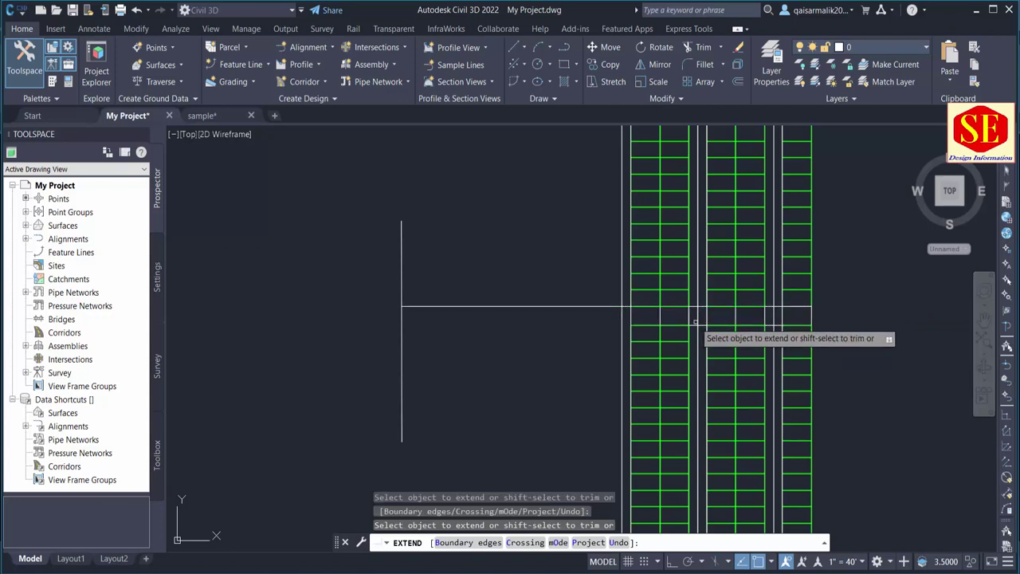
key("Escape")
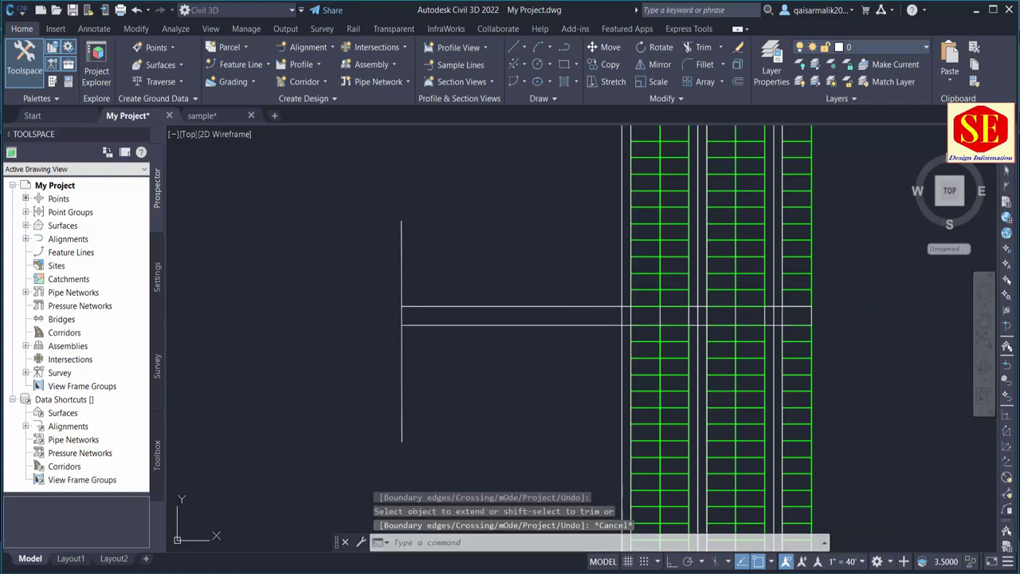
type("tr")
key("Return")
- Fence-trim the grid lines that cross the horizontal street
scroll(745, 319, "up", 2)
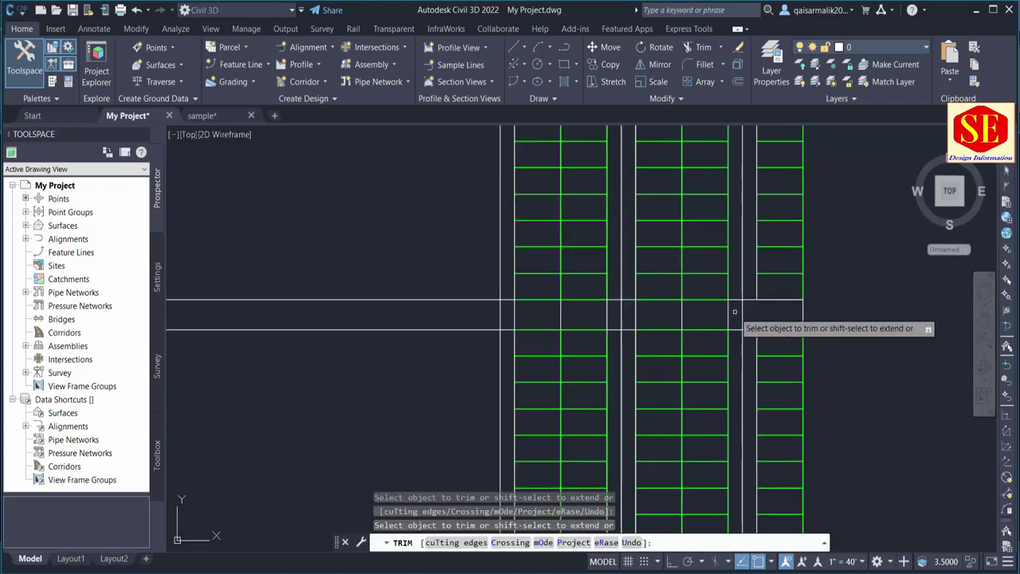
mouse_move(735, 312)
left_mouse_down()
mouse_move(640, 333)
mouse_move(616, 314)
mouse_move(507, 311)
left_mouse_up()
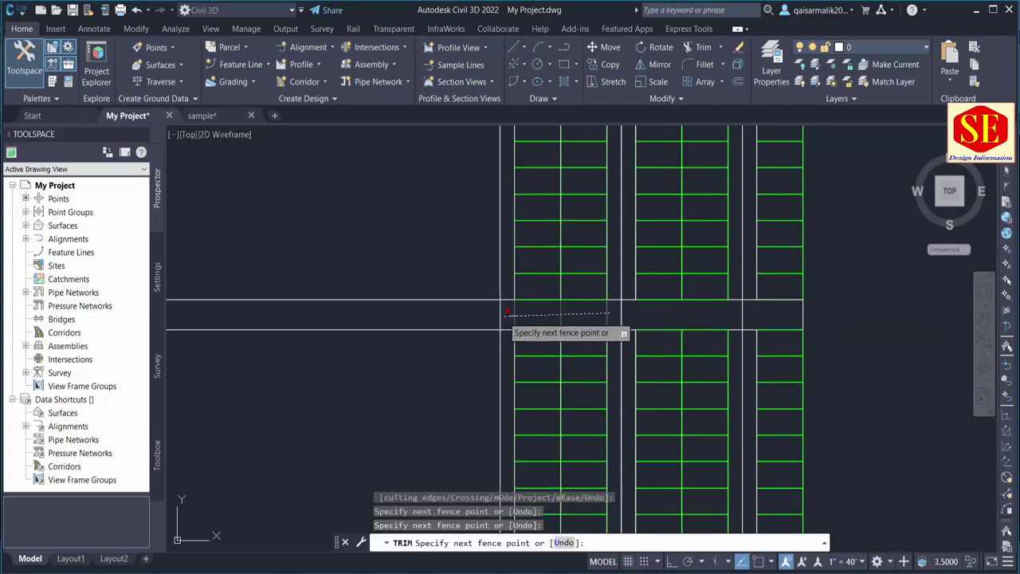
key("Escape")
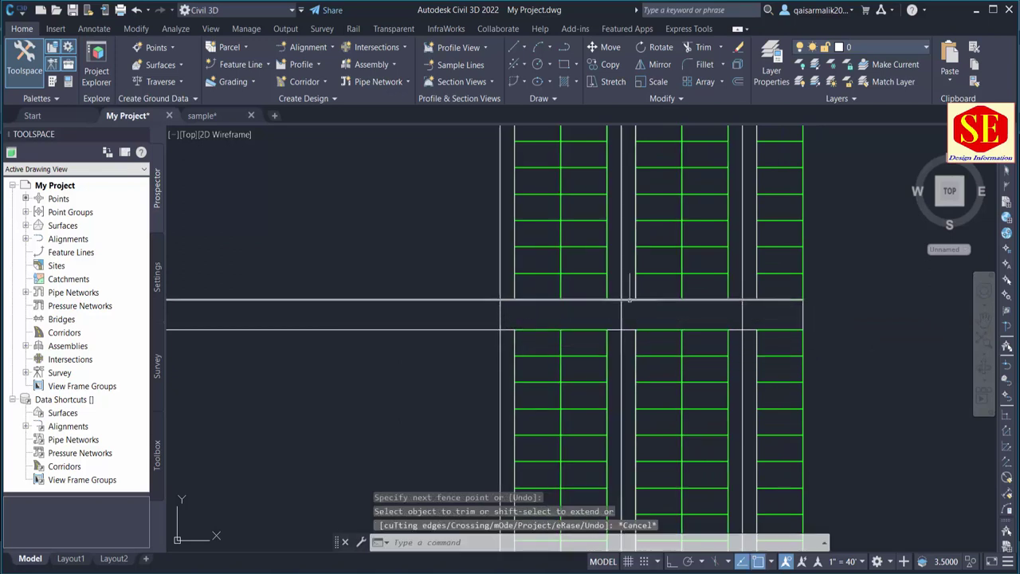
key("Escape")
- Trim the leftover street line pieces: the right segment, between columns, and beside the left block
type("r")
key("Return")
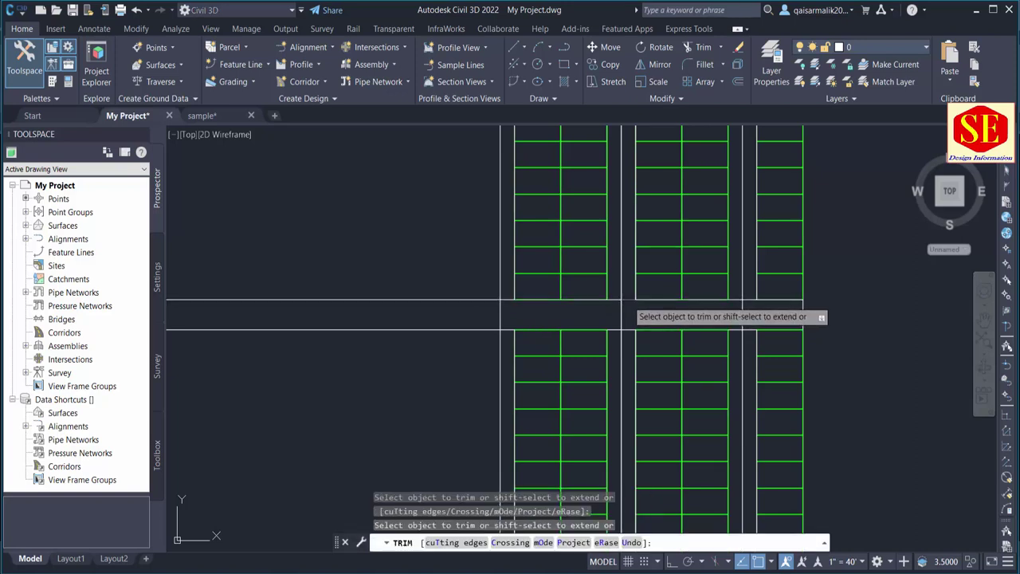
left_click(751, 299)
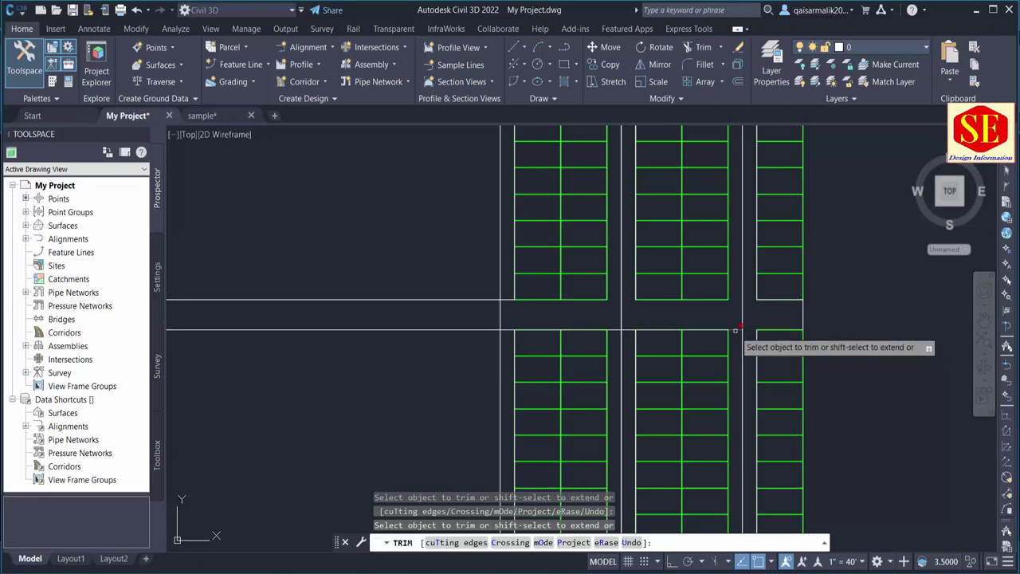
left_click(739, 329)
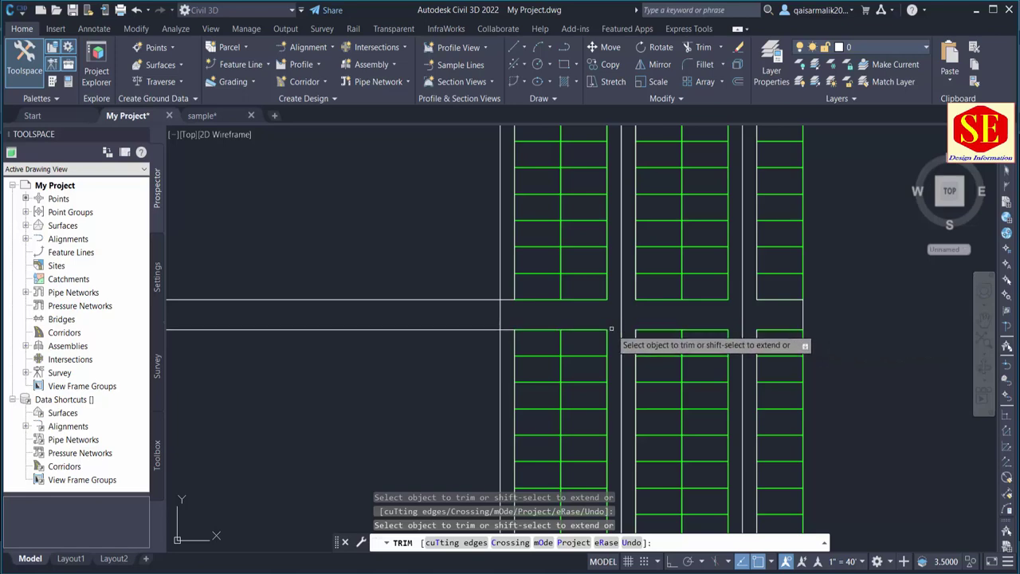
left_click(608, 328)
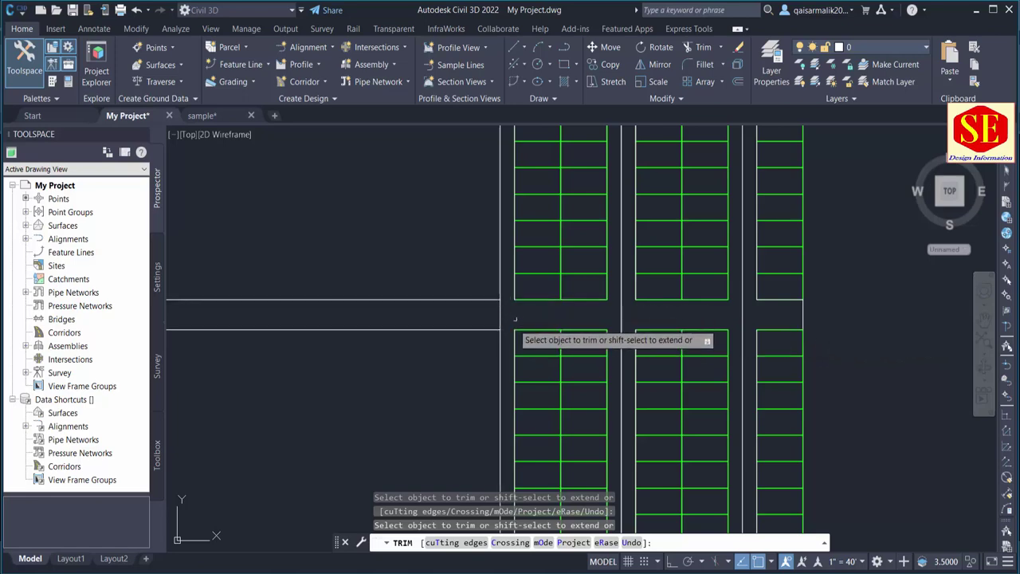
scroll(514, 318, "down", 3)
middle_click_drag(496, 330, 490, 414)
- Offset the vertical street line 20 units to its left
key("Escape")
type("o")
key("Return")
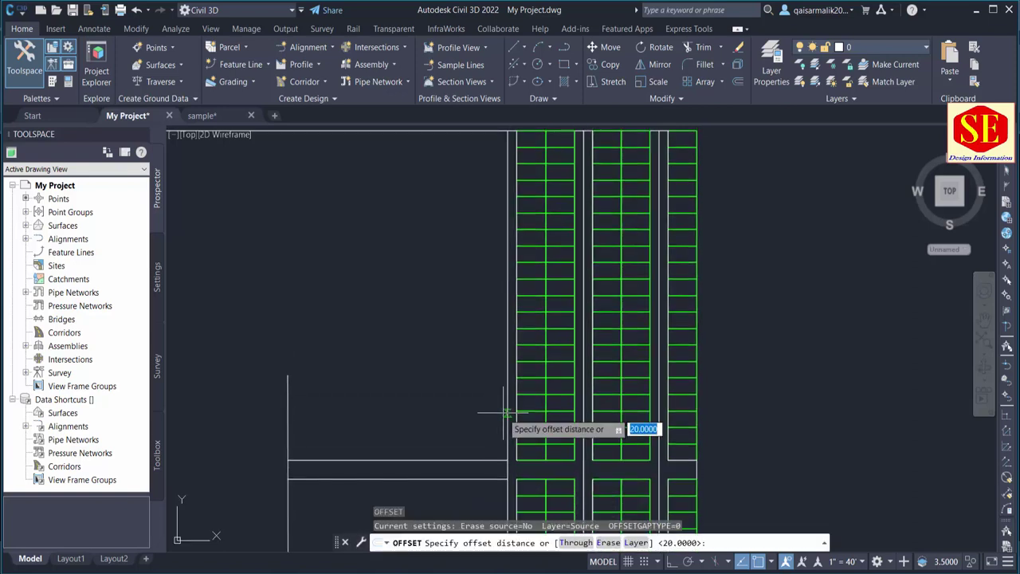
type("20")
key("Return")
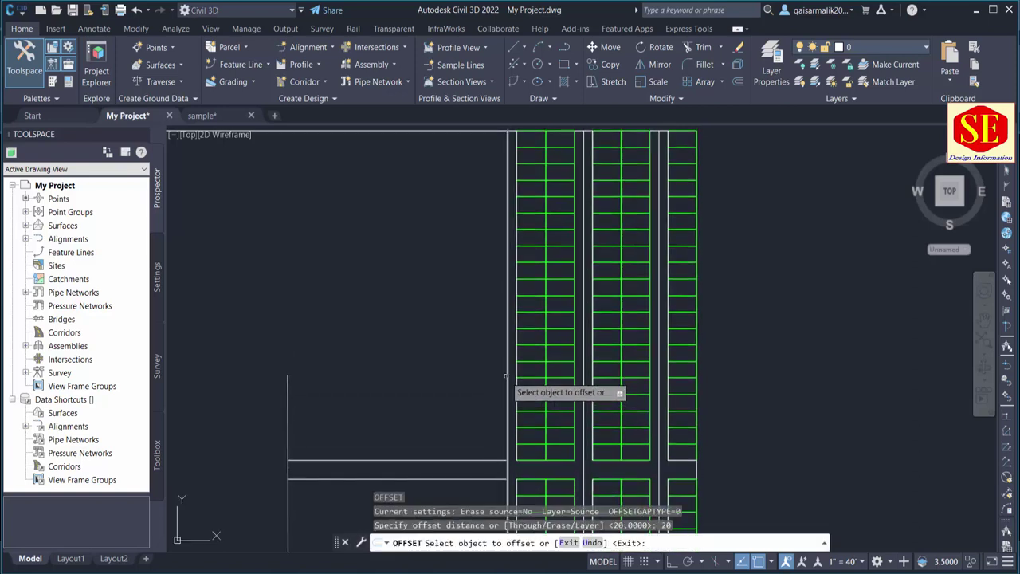
left_click(507, 389)
left_click(489, 375)
key("Escape")
- Pan and zoom to bring the plot legend table into view above the plots
scroll(510, 243, "down", 2)
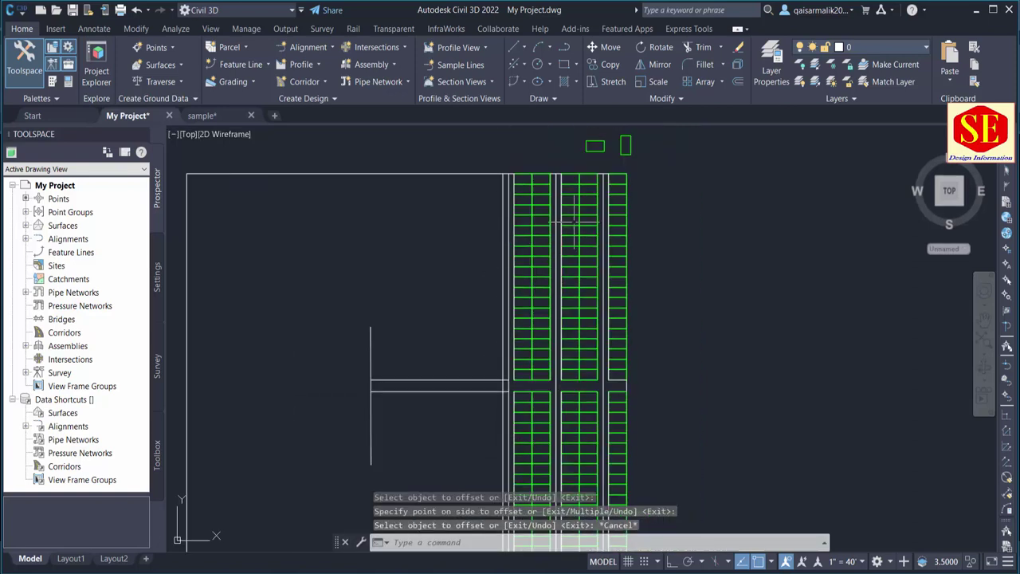
middle_click_drag(559, 177, 562, 215)
middle_click_drag(558, 379, 576, 327)
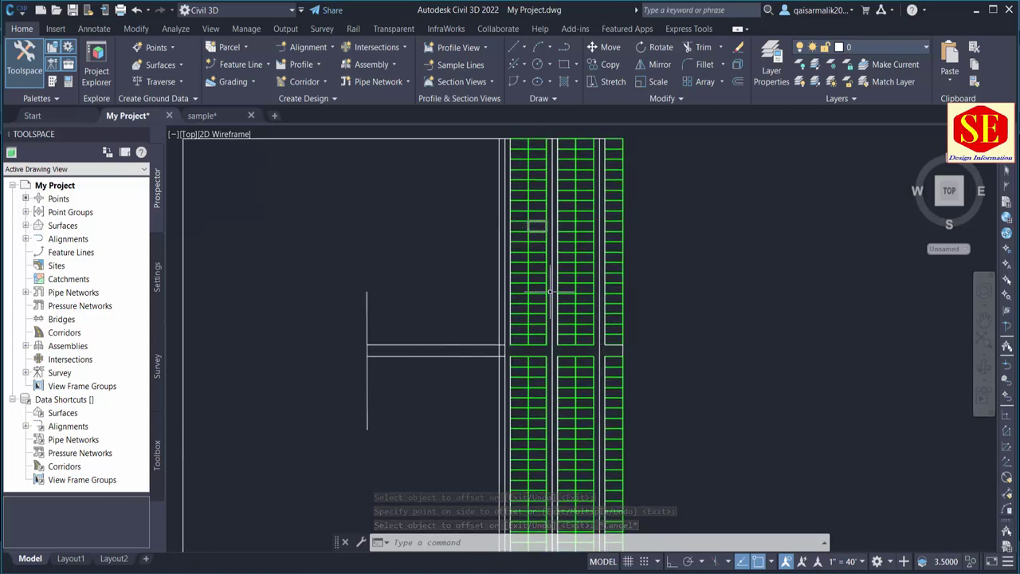
scroll(558, 310, "down", 2)
scroll(554, 351, "up", 2)
scroll(550, 355, "down", 2)
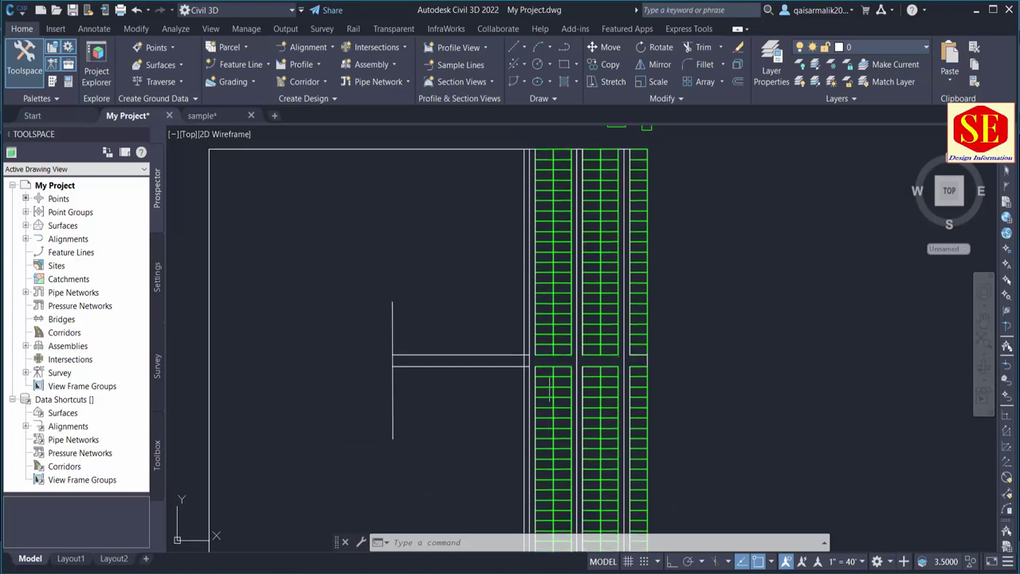
scroll(476, 257, "up", 2)
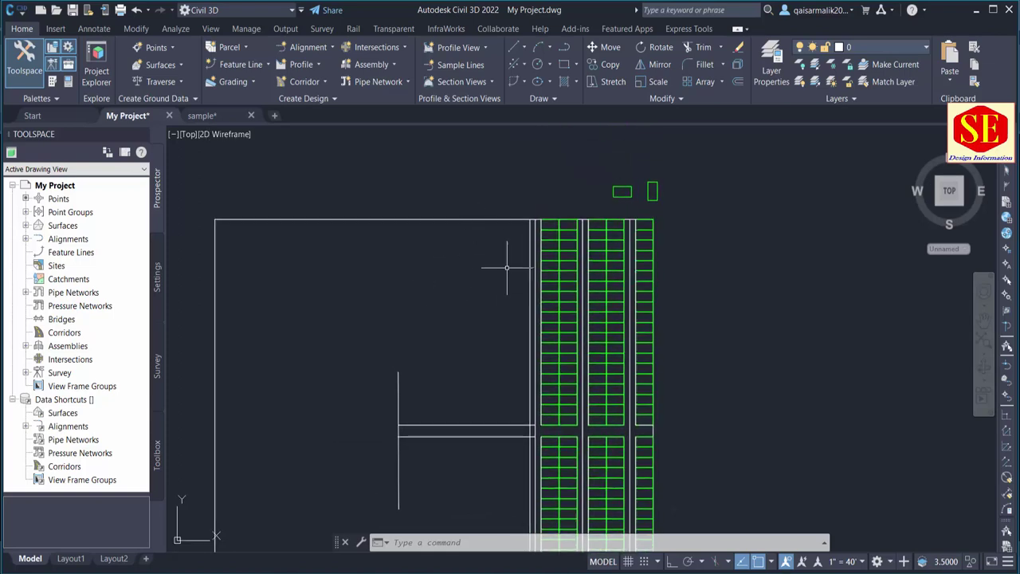
scroll(505, 261, "down", 3)
scroll(469, 161, "up", 3)
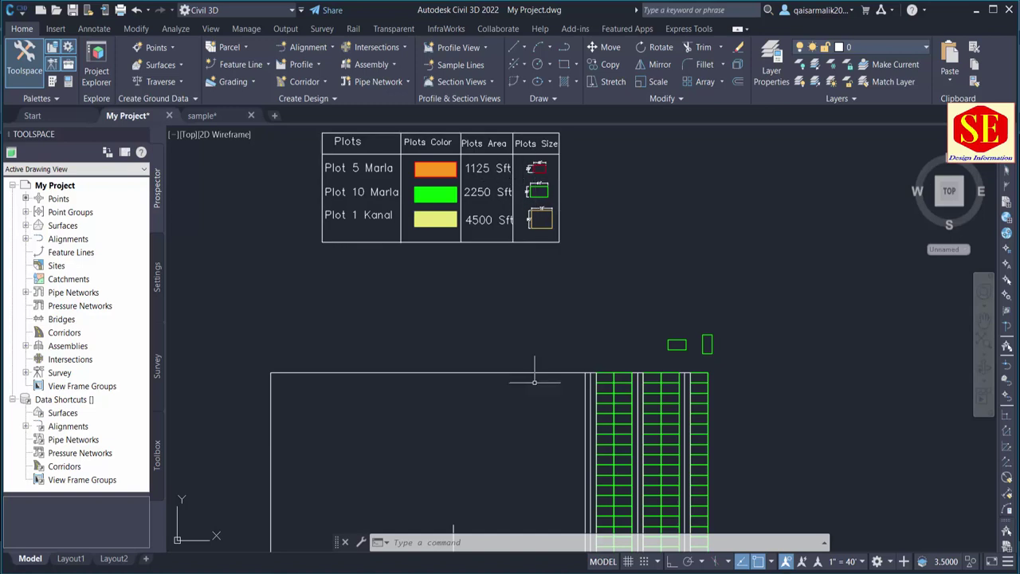
- Pan over the legend table, then pan to the top corner of the layout boundary
middle_click_drag(535, 381, 541, 300)
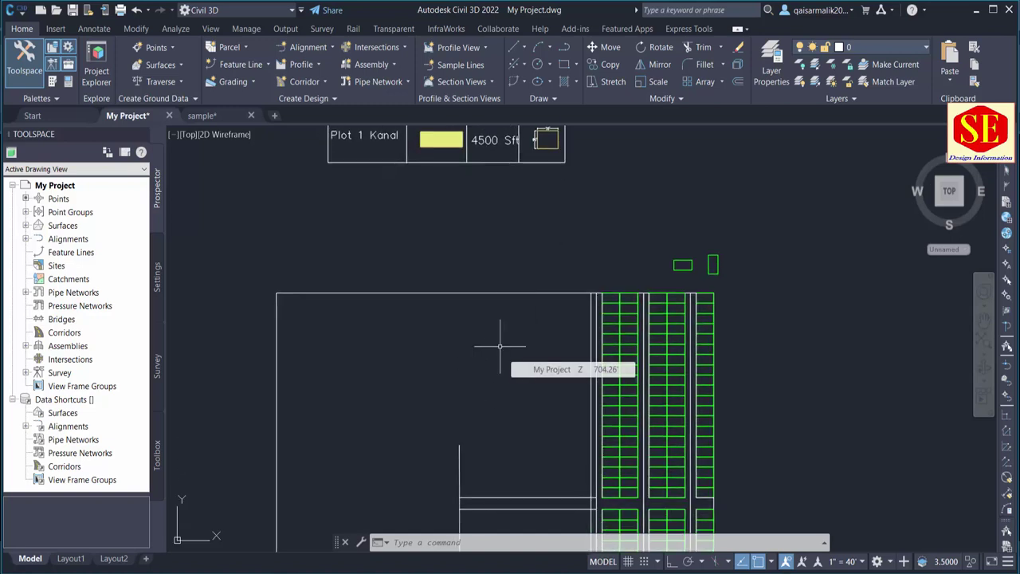
mouse_move(501, 346)
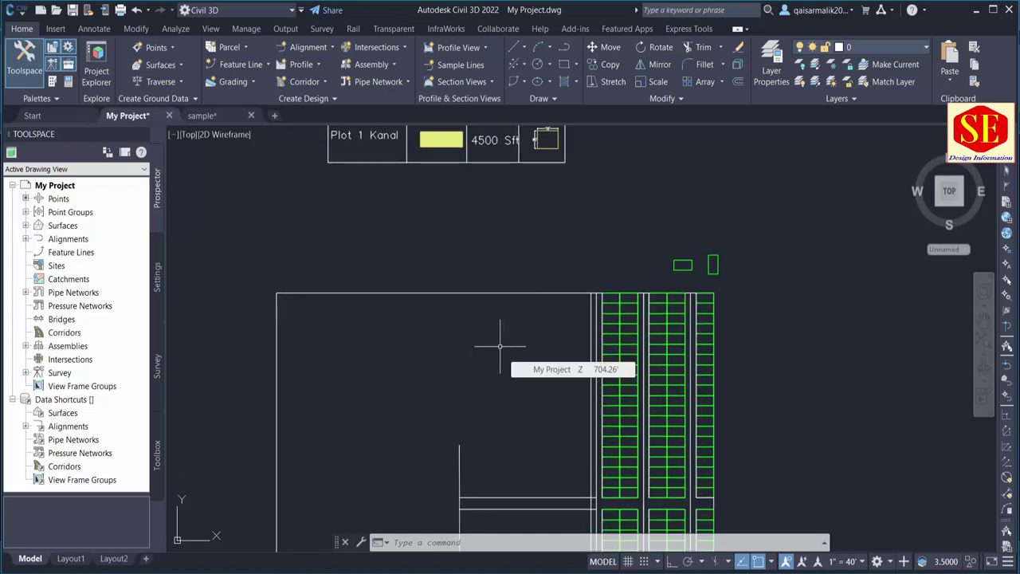
middle_click_drag(499, 346, 469, 369)
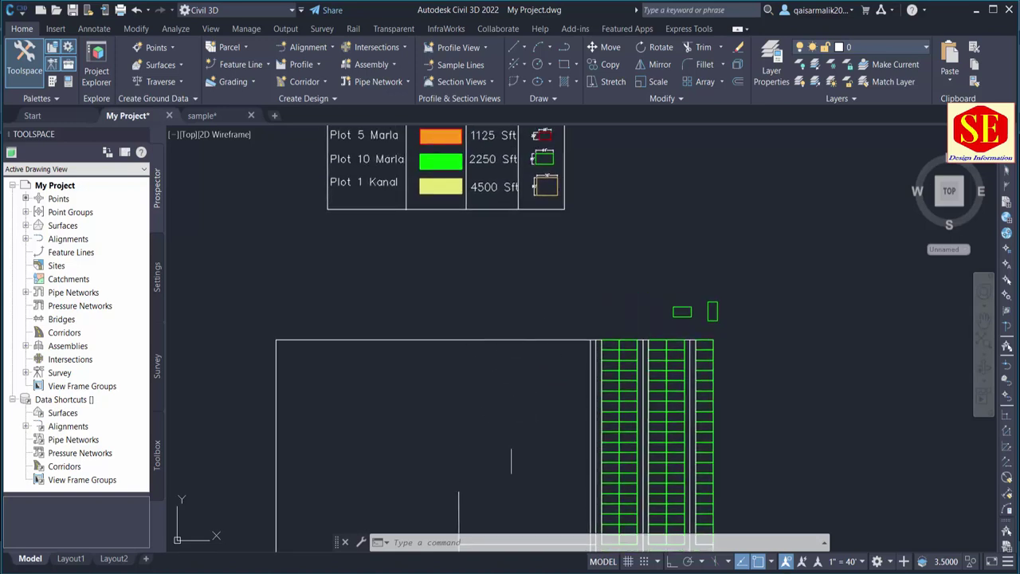
middle_click_drag(534, 374, 532, 432)
scroll(541, 194, "up", 2)
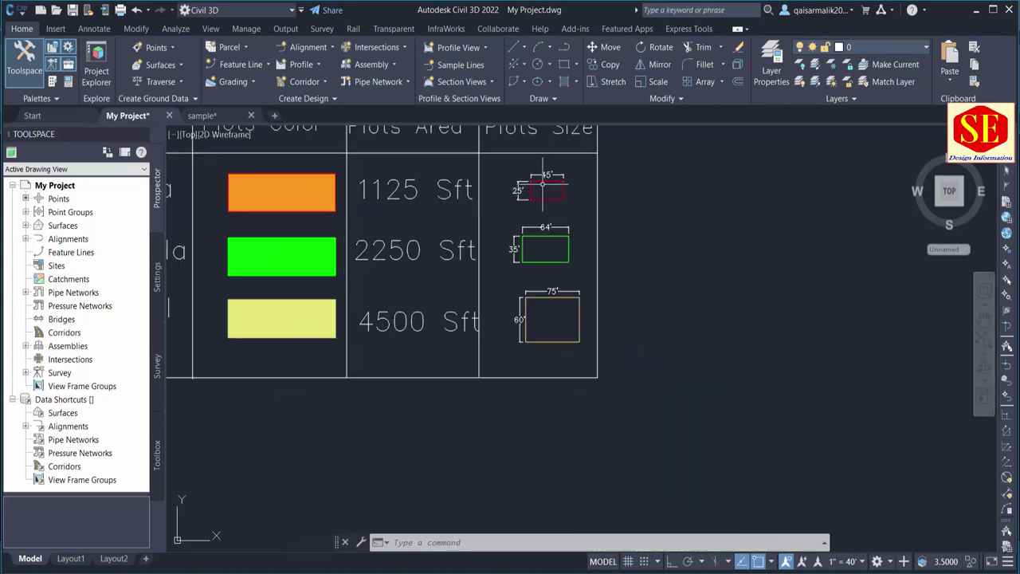
scroll(502, 364, "down", 4)
scroll(505, 263, "up", 2)
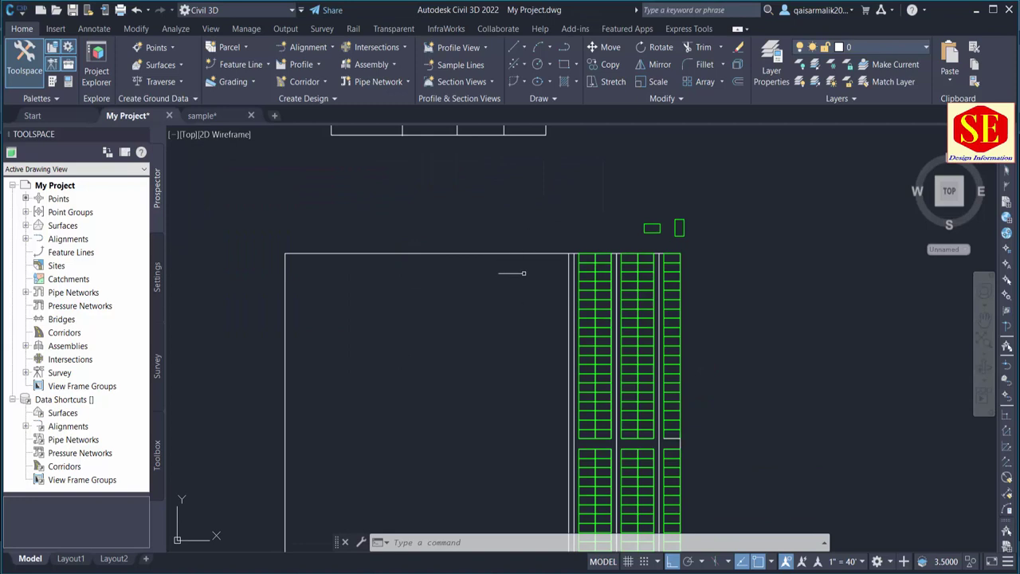
scroll(651, 231, "up", 3)
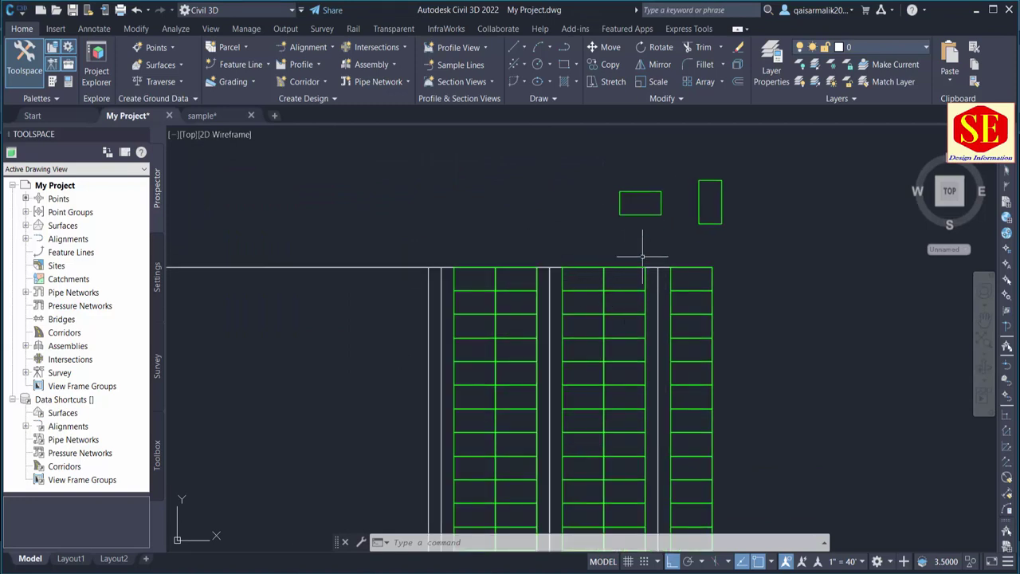
middle_click_drag(521, 289, 652, 294)
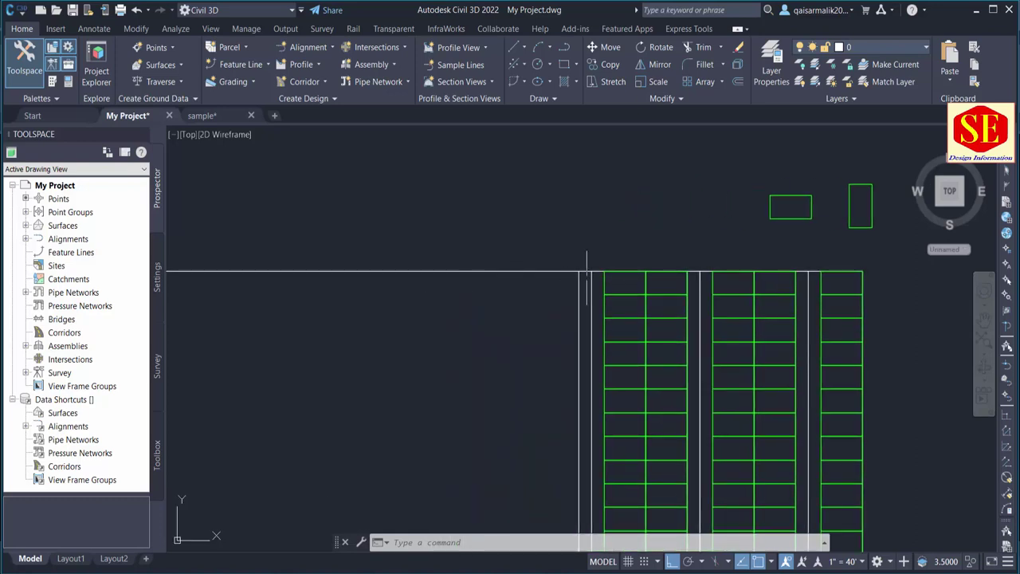
- Copy the upright plot rectangle leftward along the top boundary line from the corner
type("co")
key("Return")
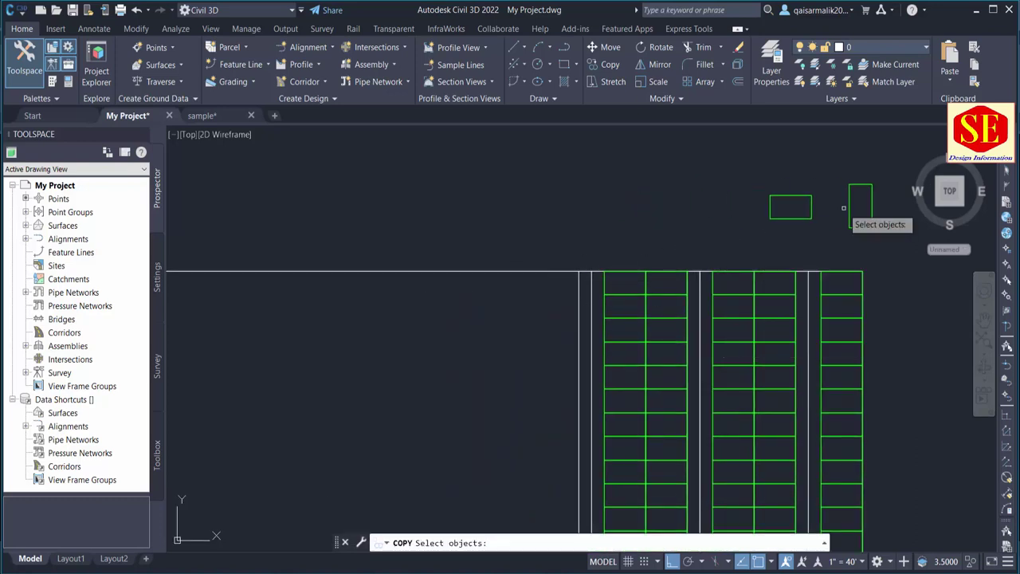
left_click(860, 194)
key("Return")
left_click(861, 206)
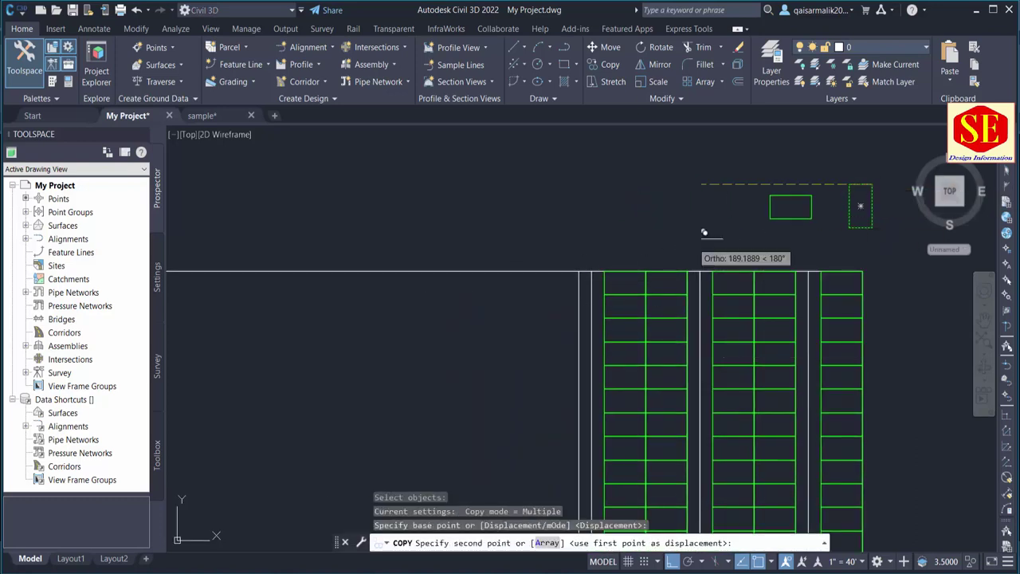
left_click(580, 271)
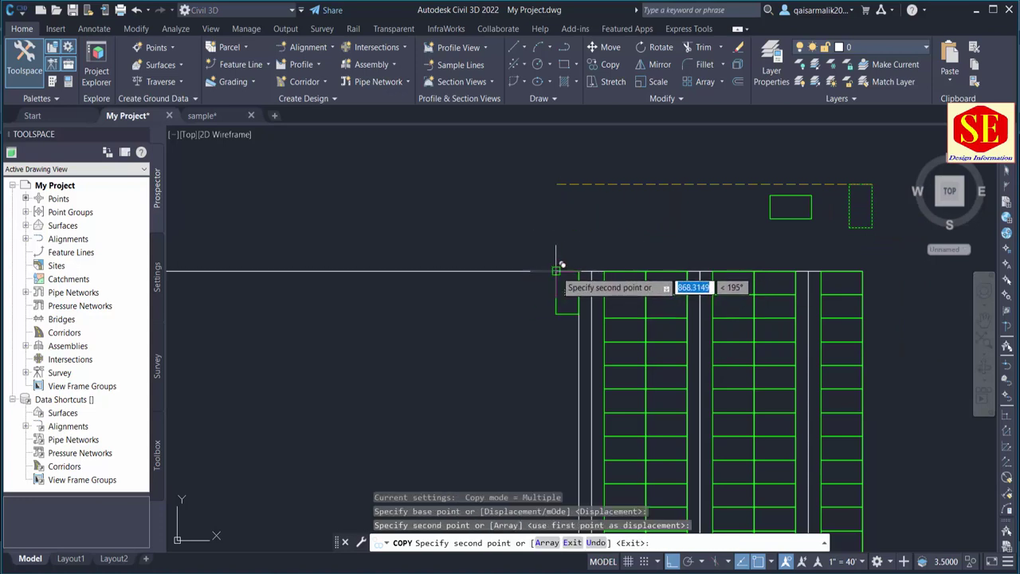
left_click(558, 267)
left_click(534, 271)
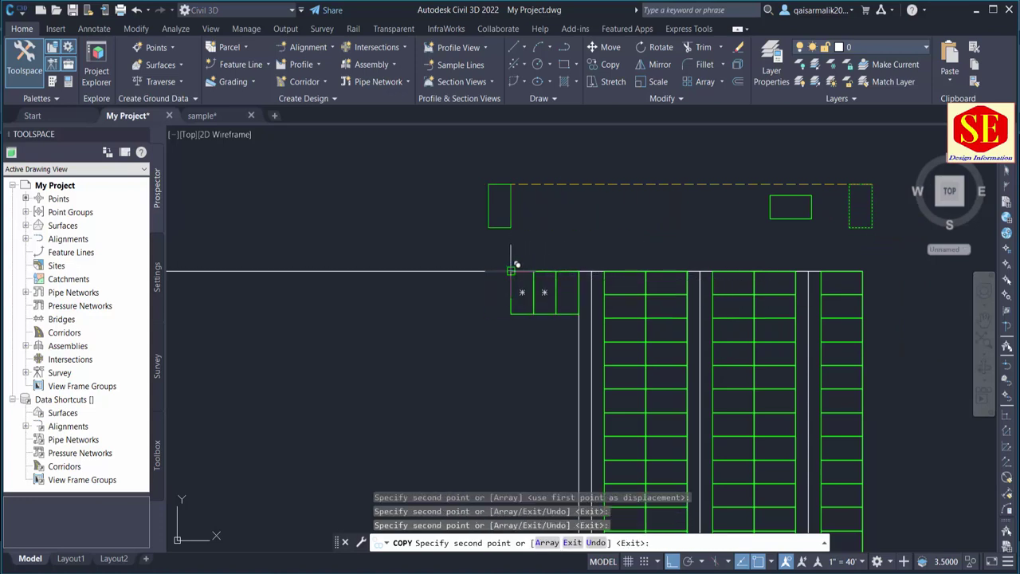
left_click(511, 271)
left_click(488, 271)
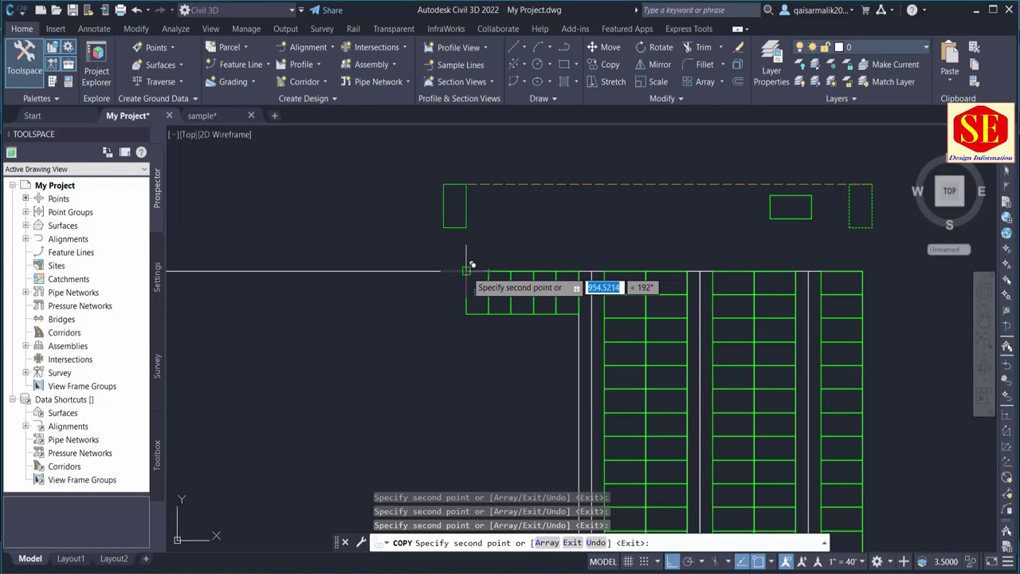
left_click(466, 271)
- Extend the plot row leftward with more copies to a row of 15 plots
middle_click_drag(467, 271, 728, 270)
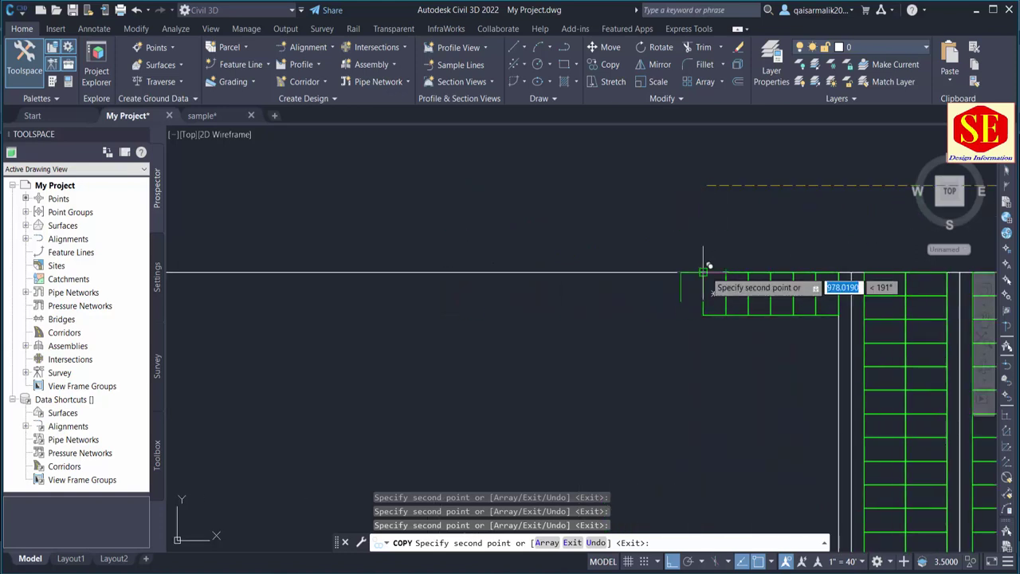
left_click(703, 271)
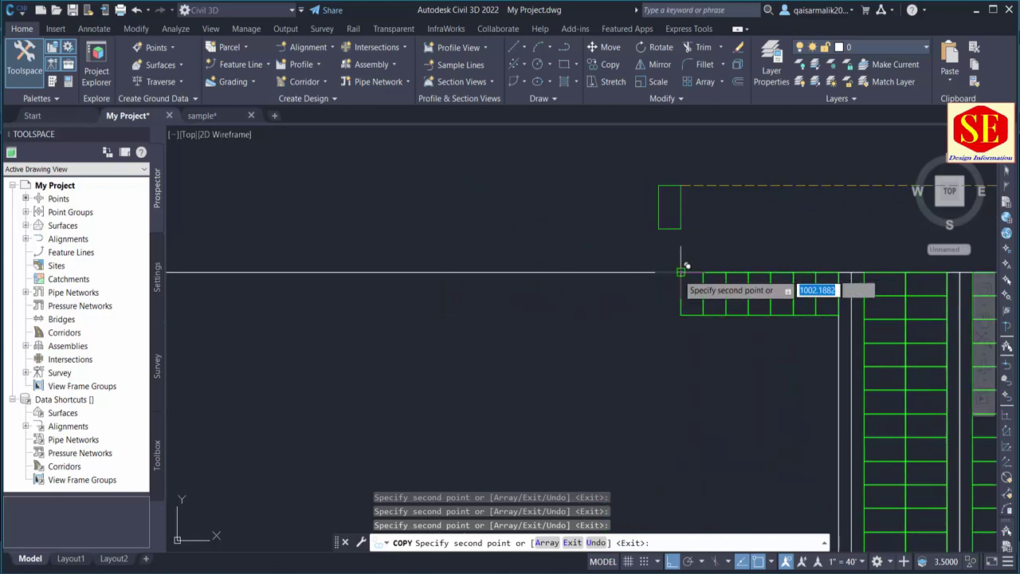
left_click(682, 271)
left_click(659, 271)
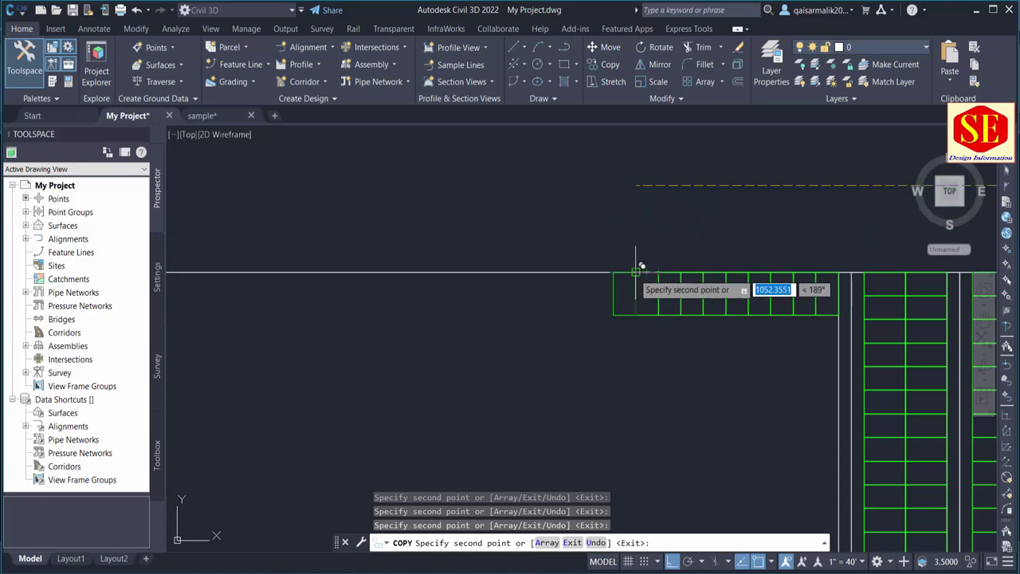
left_click(636, 271)
left_click(613, 271)
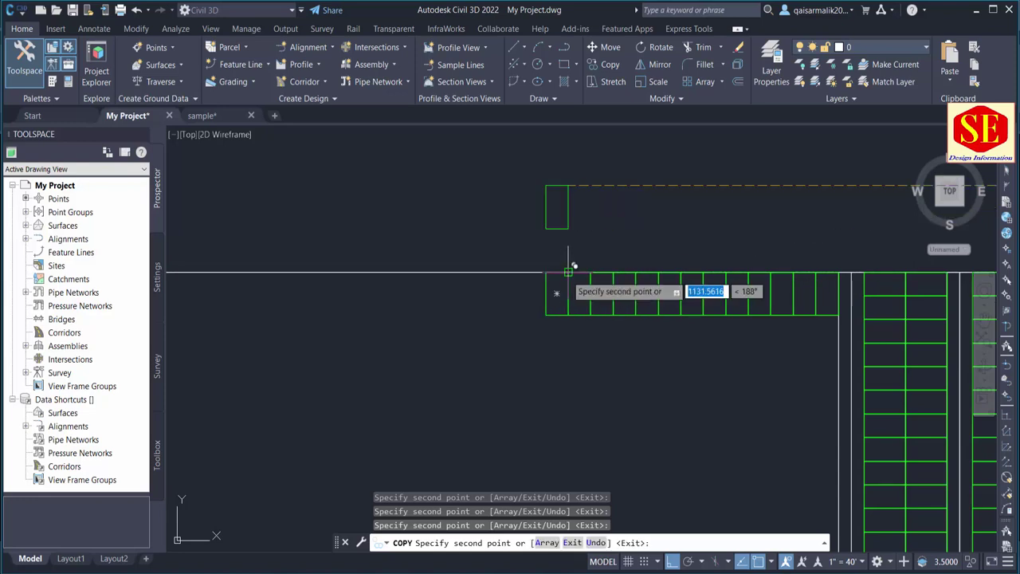
left_click(568, 272)
left_click(546, 272)
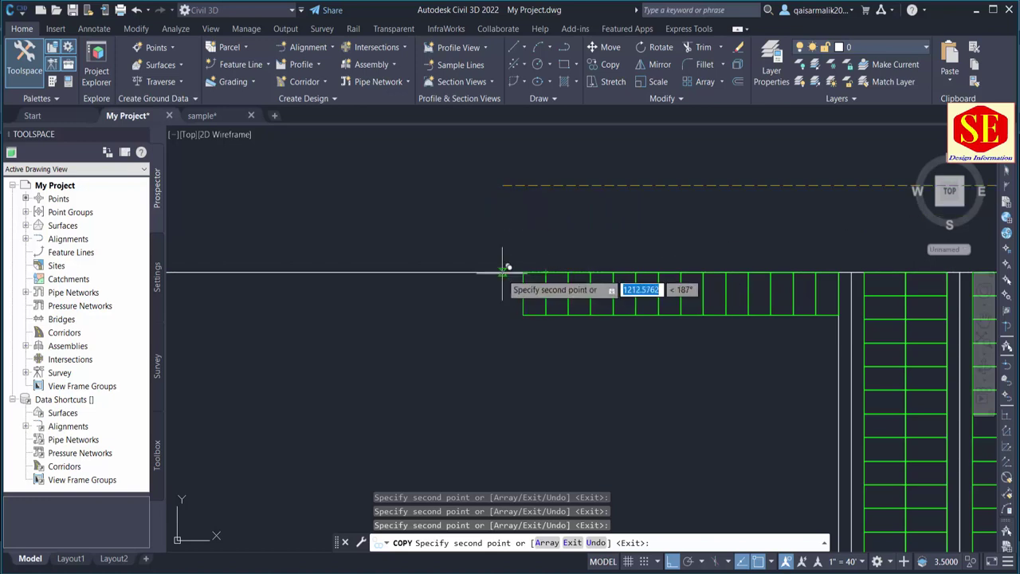
left_click(524, 272)
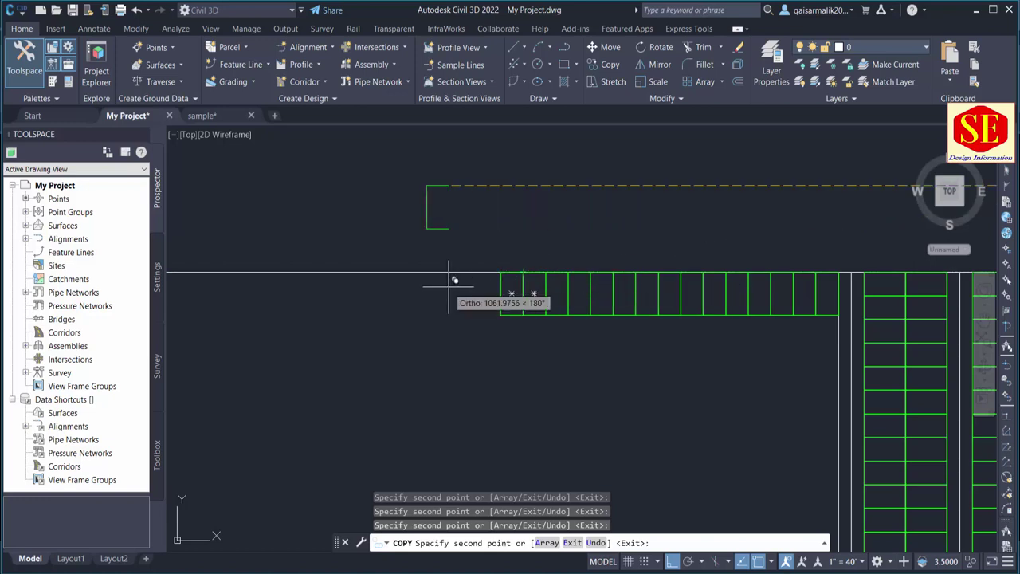
key("Escape")
- Copy the 15-plot row down to form a second row of plots
scroll(525, 304, "down", 2)
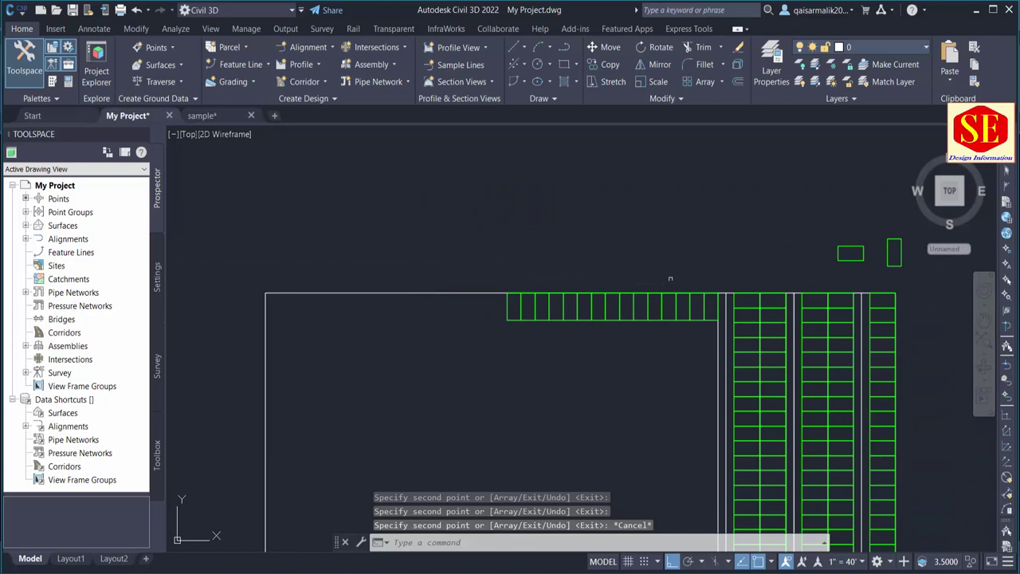
scroll(697, 340, "up", 2)
type("c")
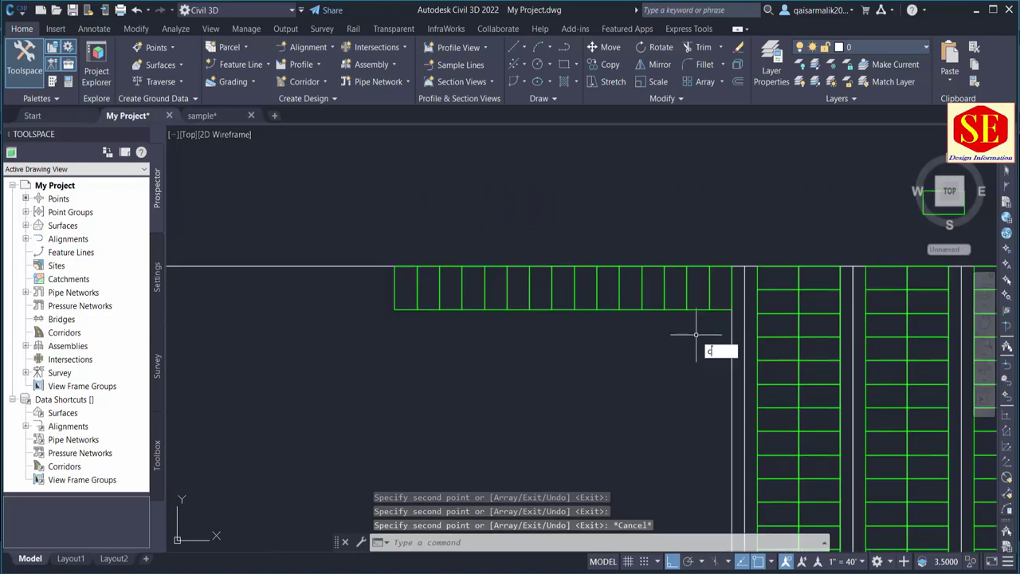
type("o")
key("Return")
left_click(724, 318)
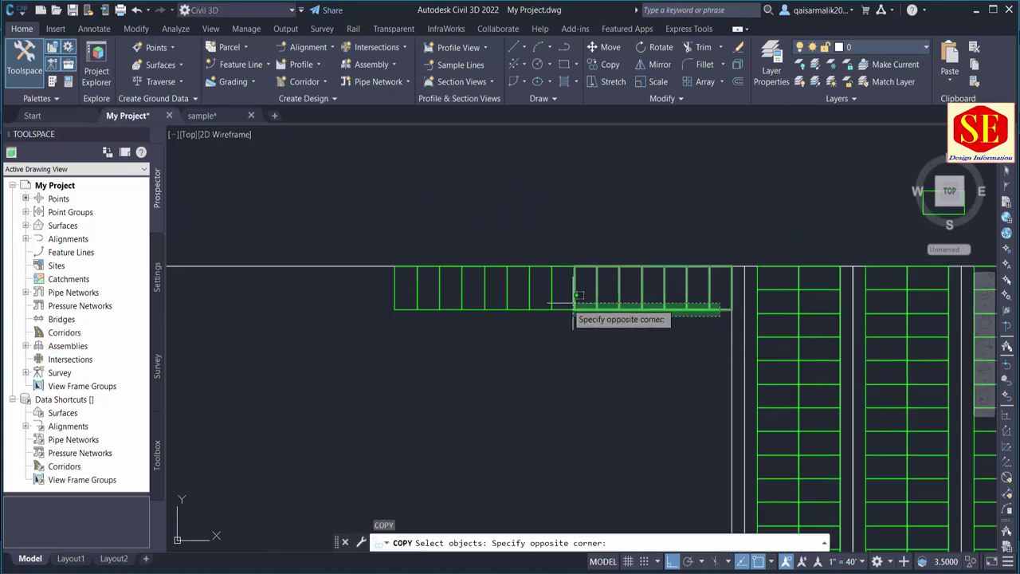
left_click(386, 259)
key("Return")
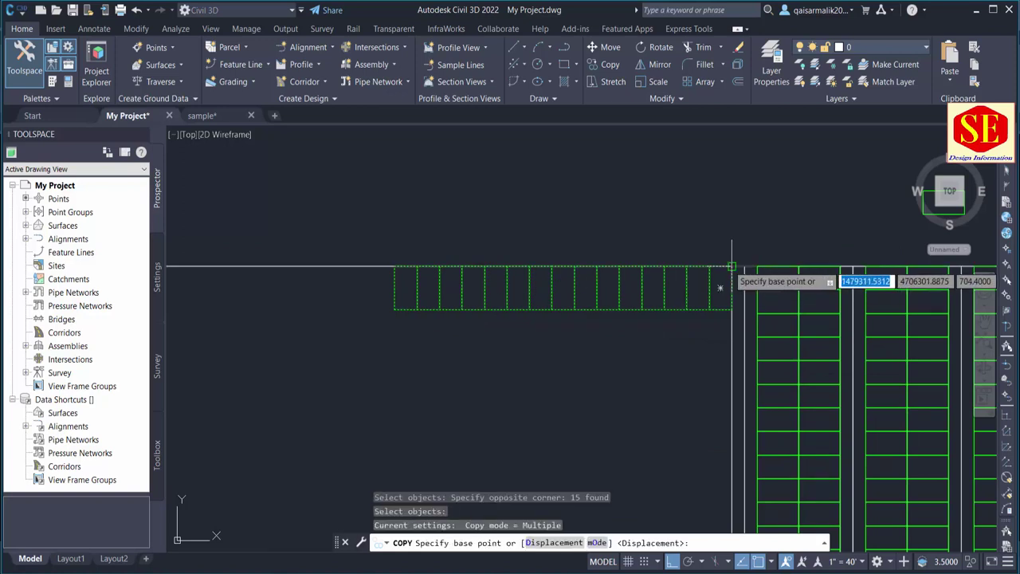
left_click(732, 268)
key("Escape")
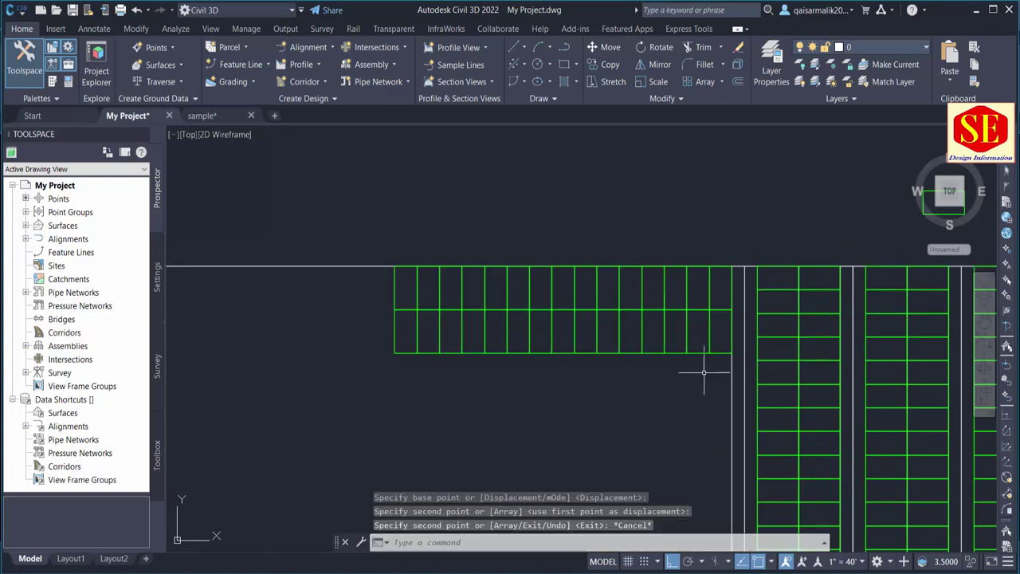
middle_click_drag(717, 364, 712, 307)
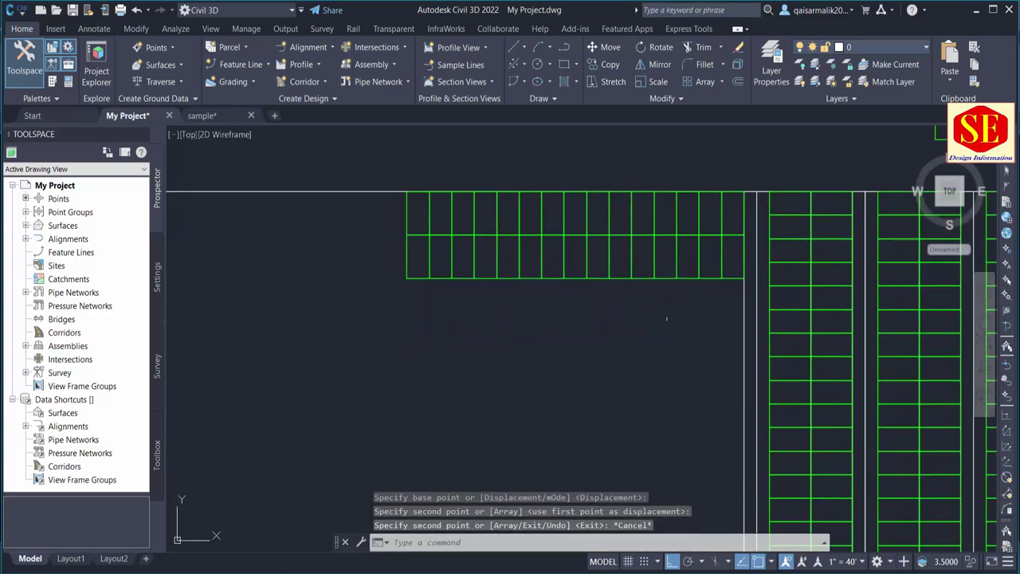
- Draw a street line along the bottom of the two plot rows
type("l")
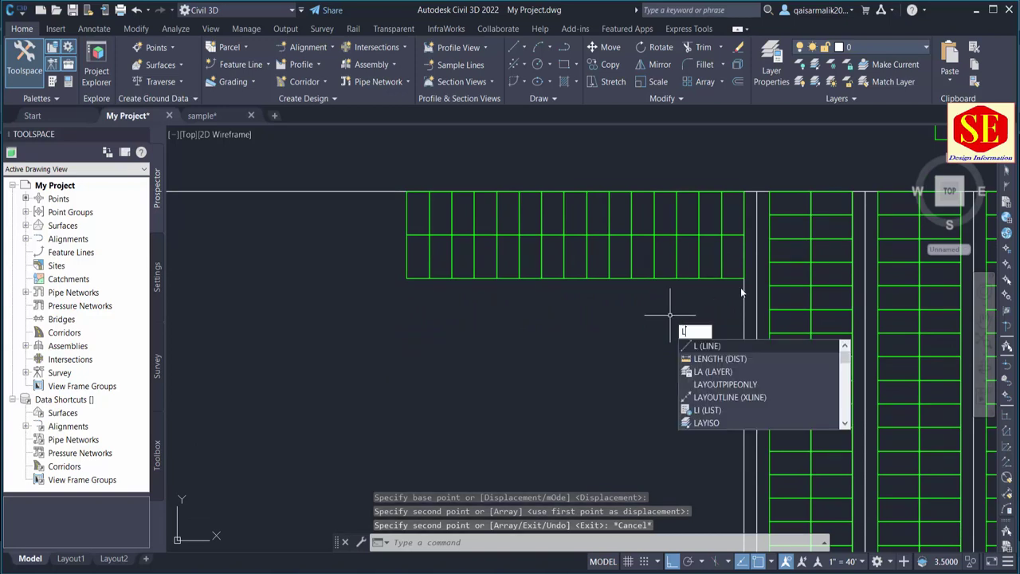
key("Return")
left_click(742, 275)
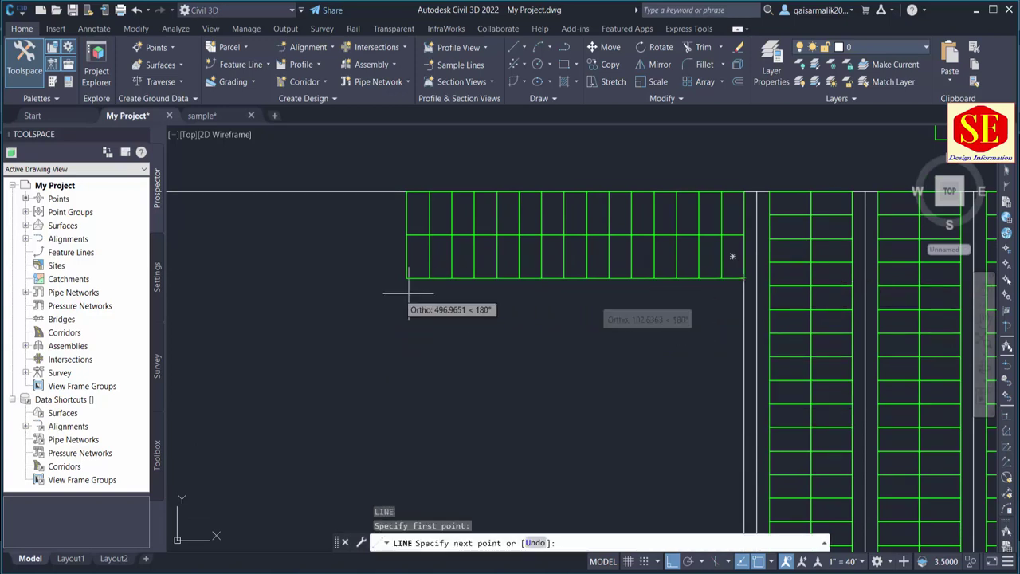
left_click(331, 285)
key("Escape")
- Offset the new line by 20 twice to create street lines below it
key("Return")
type("20")
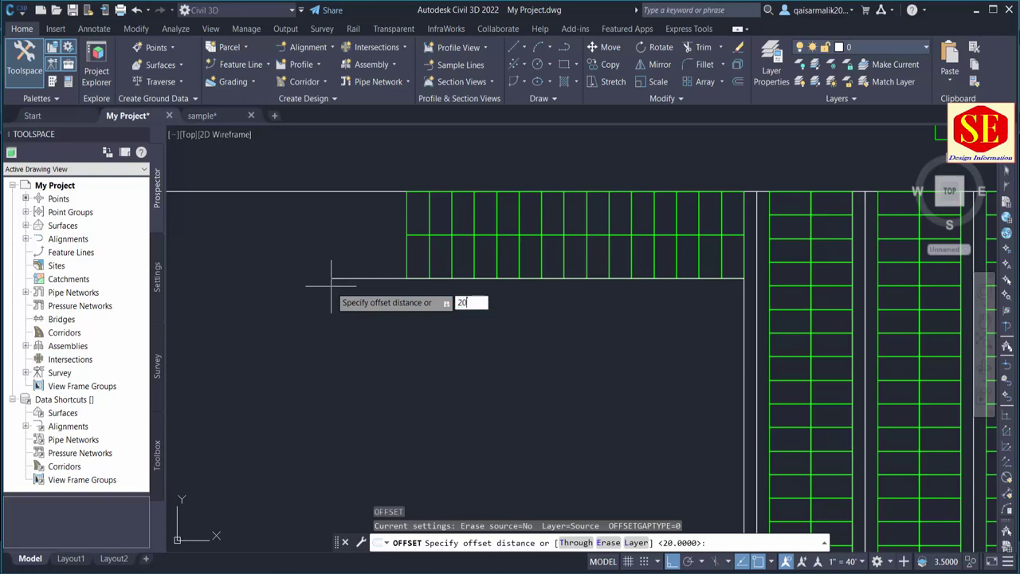
key("Return")
left_click(351, 279)
left_click(363, 324)
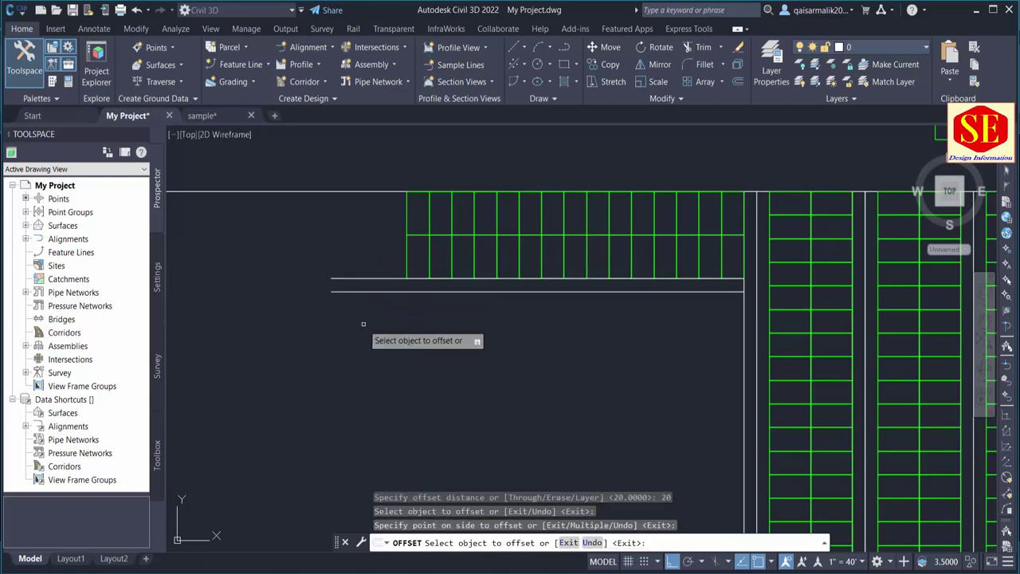
left_click(371, 292)
left_click(371, 326)
key("Escape")
scroll(345, 288, "down", 3)
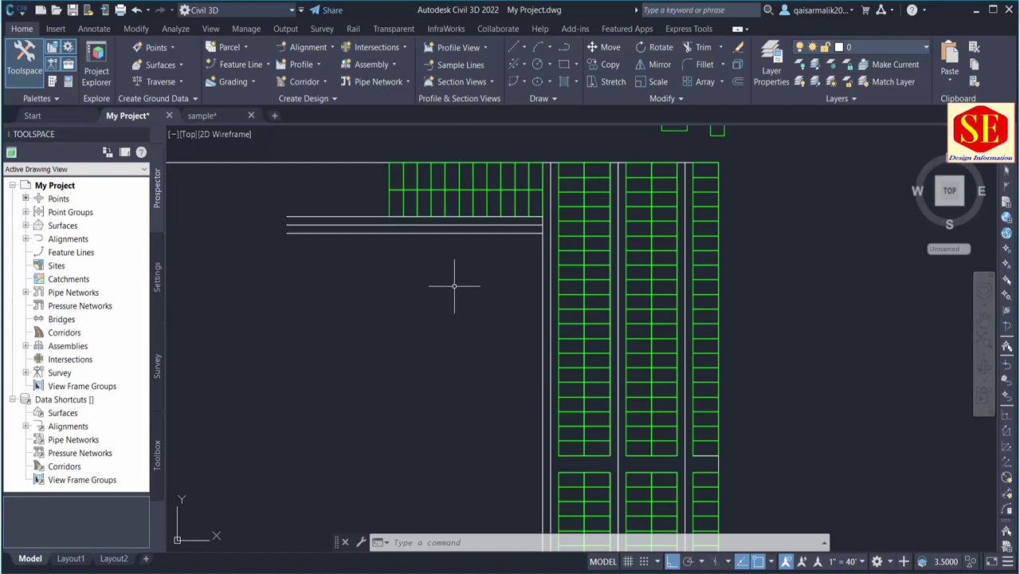
- Copy the top-left plot cells to the lower left with Ortho turned off
type("co")
key("Return")
left_click(359, 137)
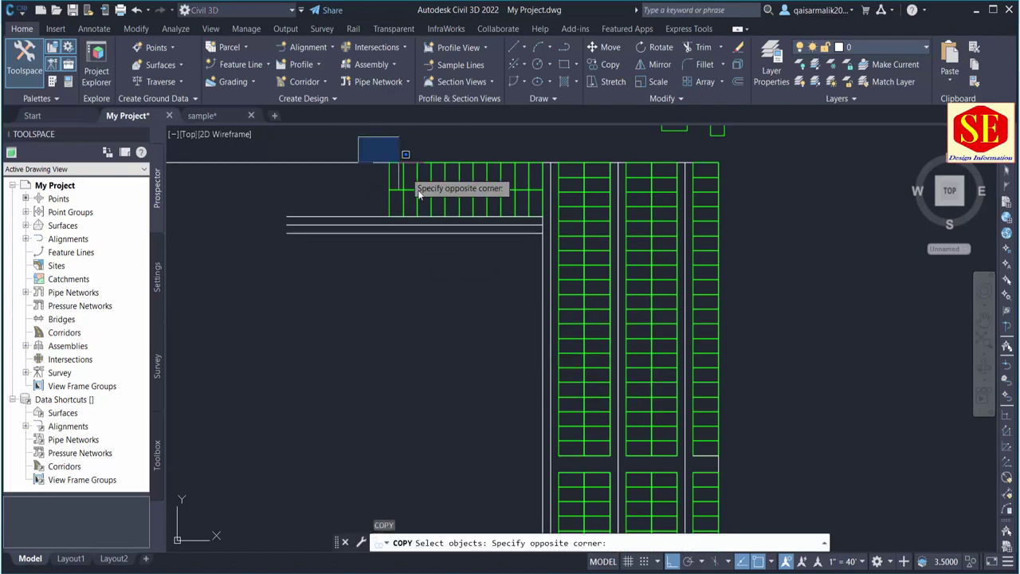
left_click(550, 229)
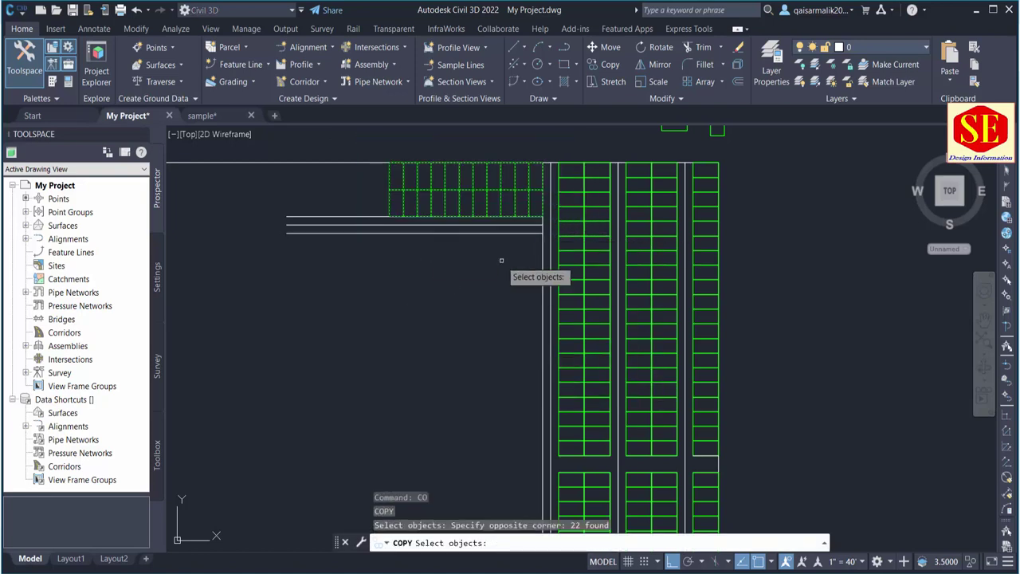
key("Return")
left_click(495, 263)
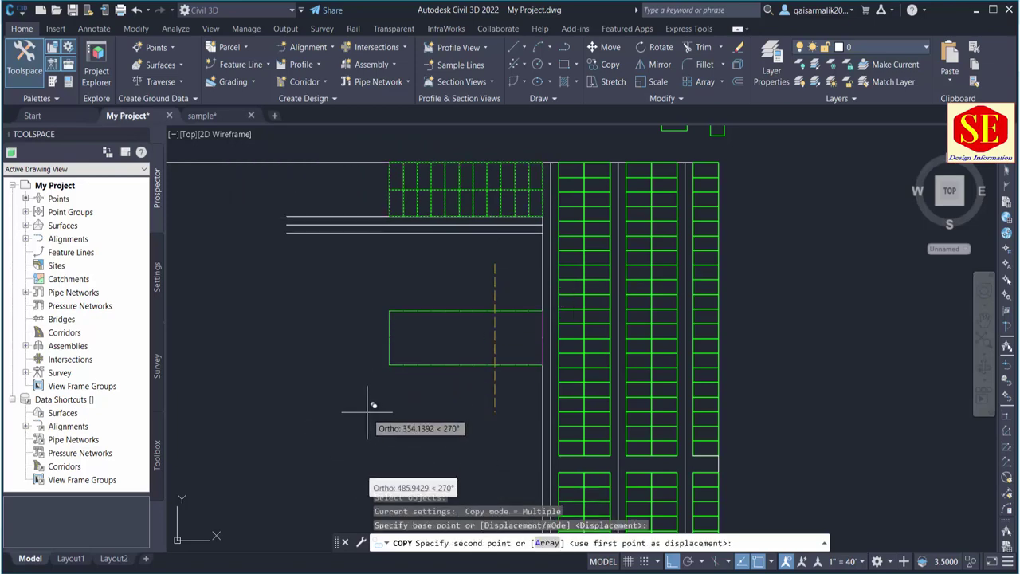
key("F8")
left_click(342, 400)
key("Escape")
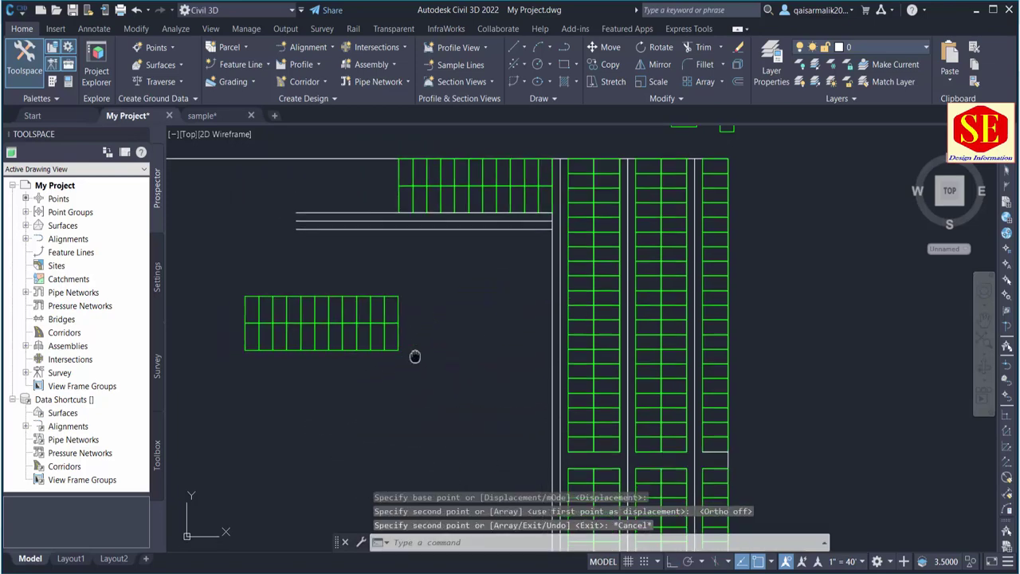
middle_click_drag(389, 366, 453, 352)
type("o")
key("Return")
- Rotate the copied plot grid 90 degrees
left_click(459, 265)
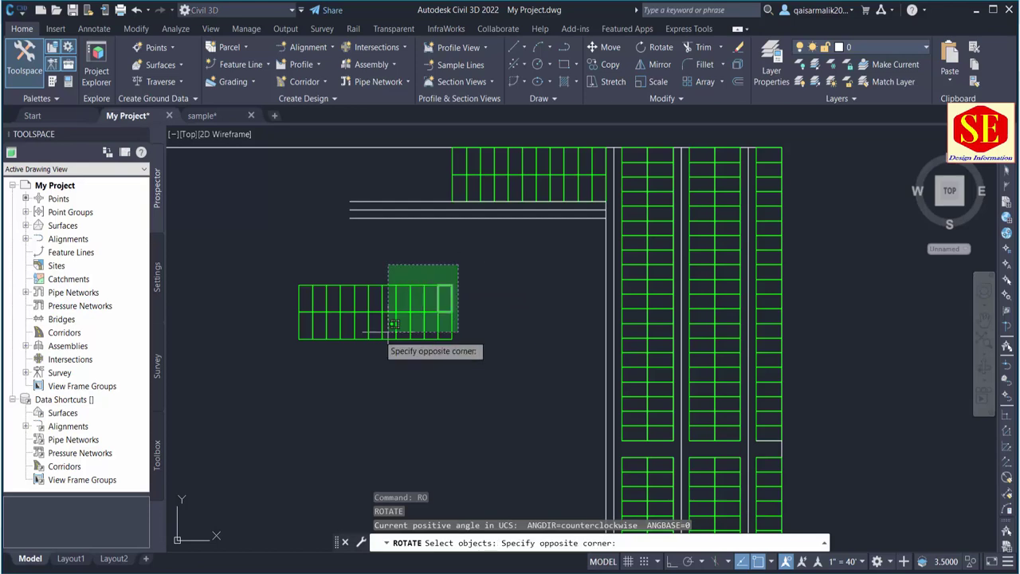
left_click(254, 392)
key("Return")
left_click(395, 411)
type("90")
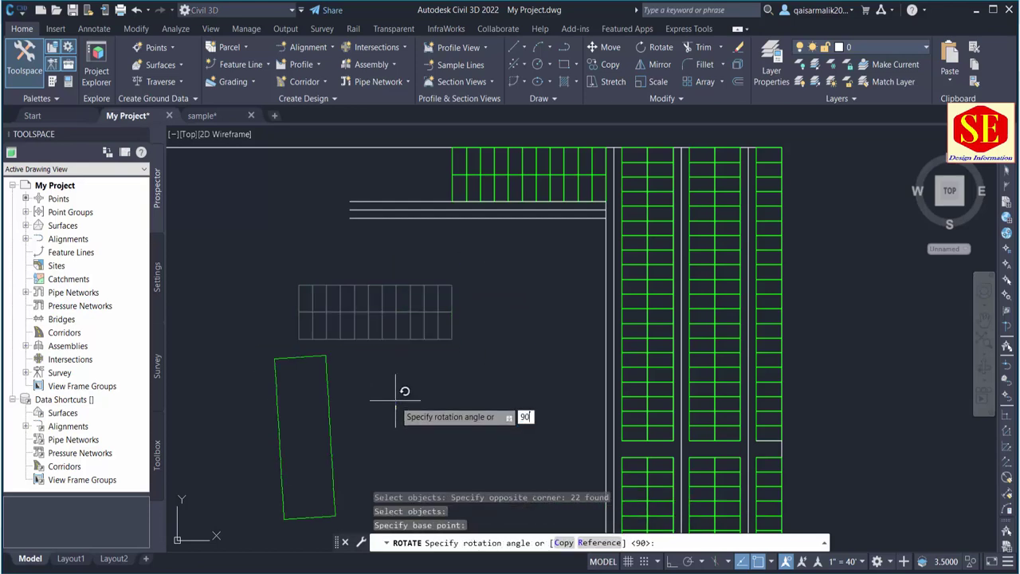
key("Return")
- Move the rotated plot grid against the vertical street
type("m")
key("Return")
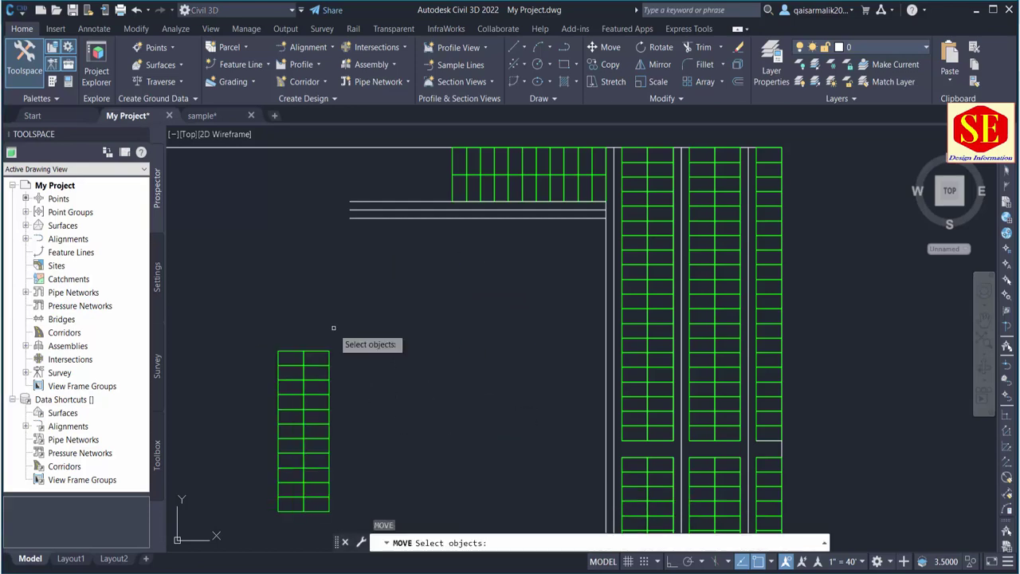
left_click(371, 321)
left_click(226, 549)
key("Return")
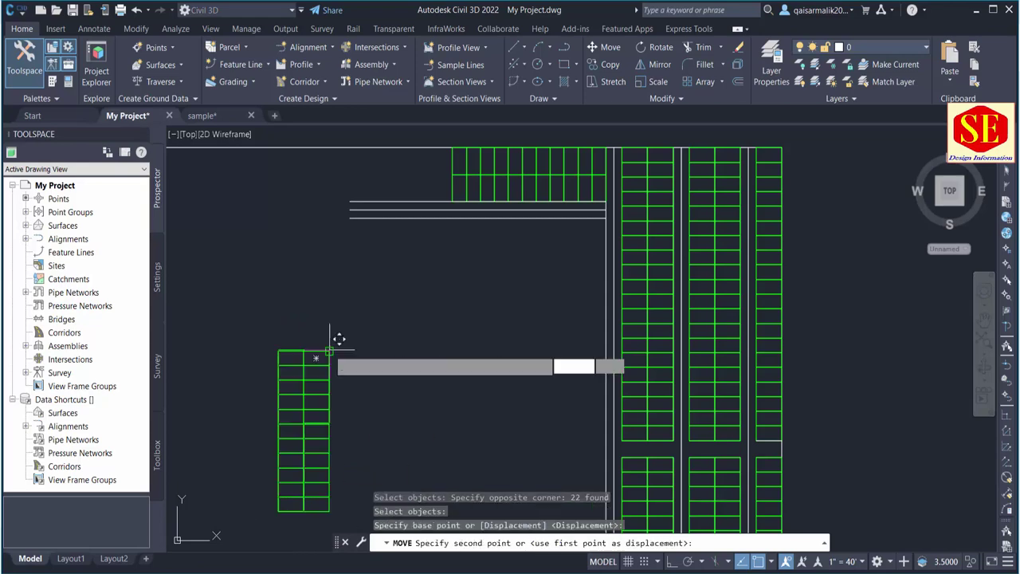
left_click(329, 351)
scroll(602, 213, "up", 2)
key("Escape")
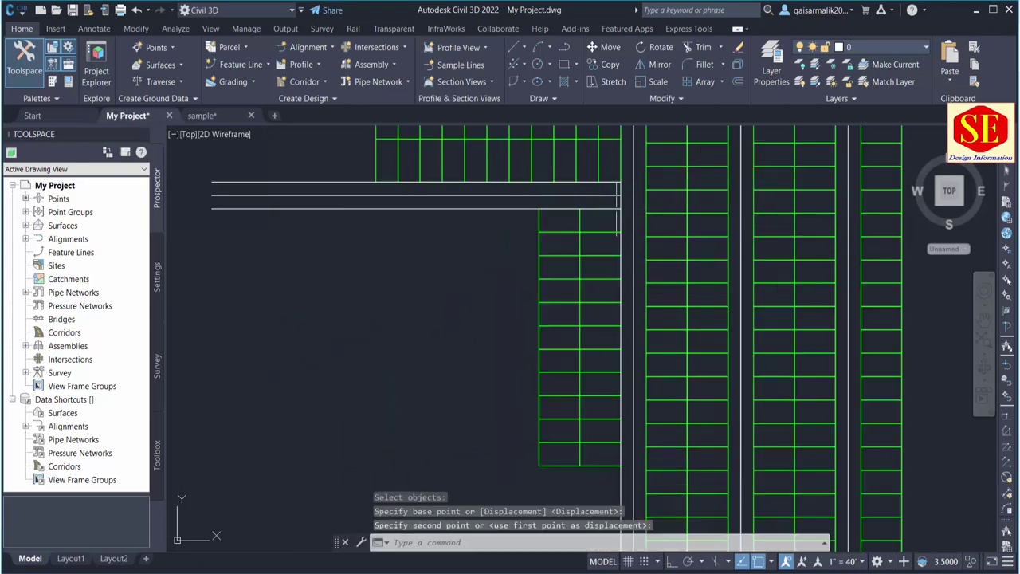
- Draw a street edge line down the grid's left side
type("l")
key("Return")
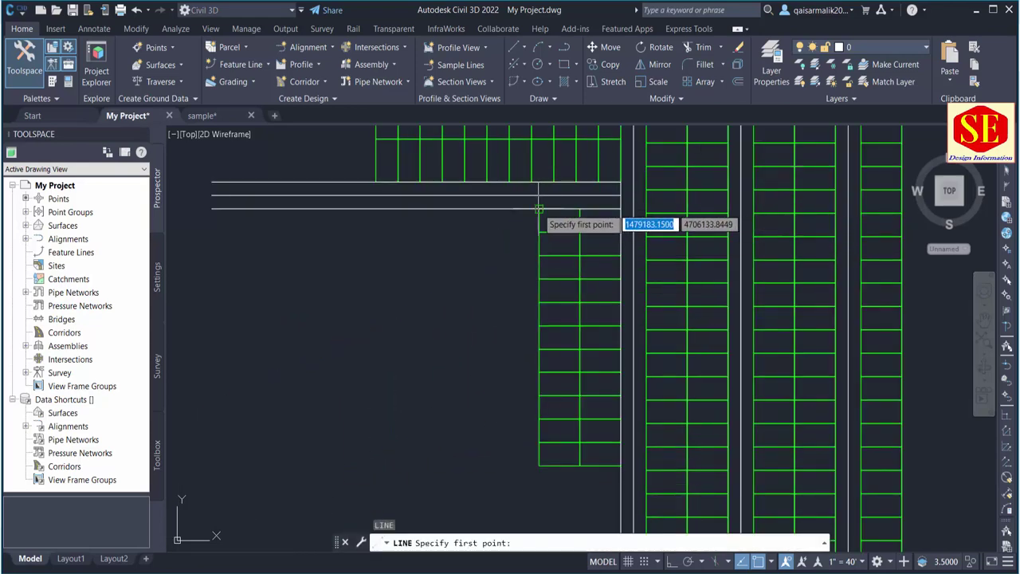
left_click(539, 211)
left_click(539, 465)
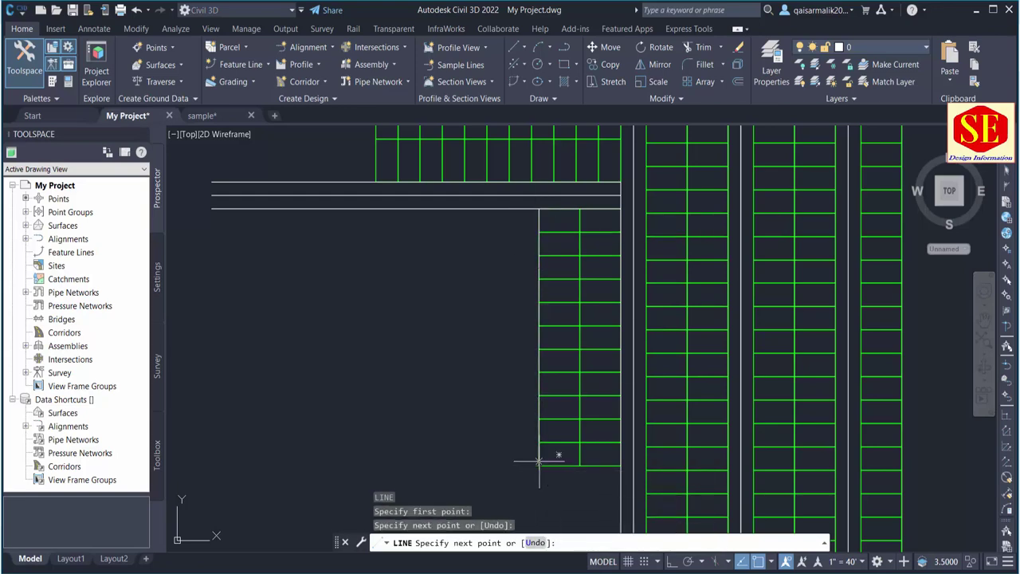
left_click(606, 466)
key("Return")
- Offset the edge line 20 units to the left as a parallel street line
type("o")
key("Return")
type("20")
key("Return")
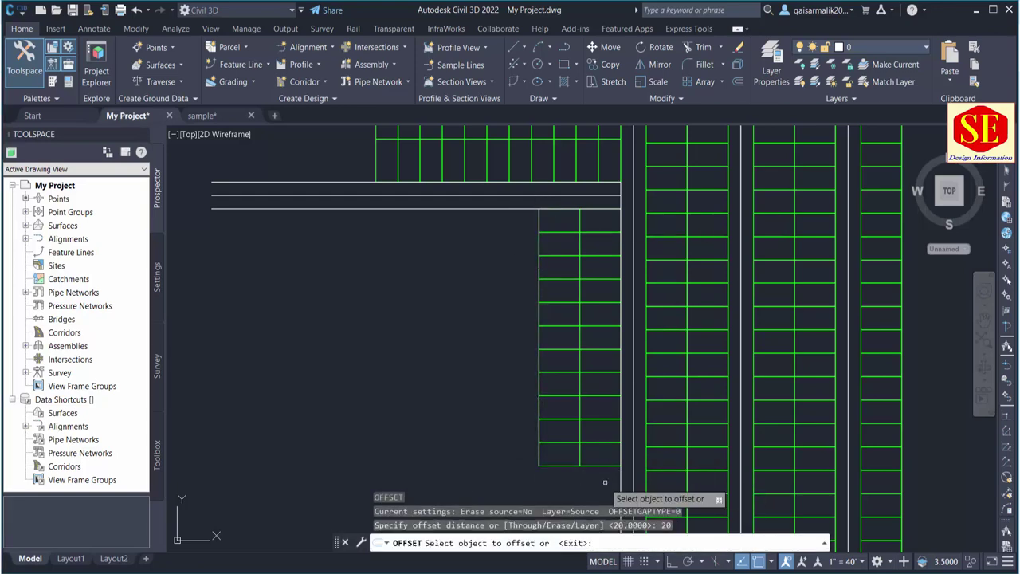
left_click(539, 394)
left_click(526, 383)
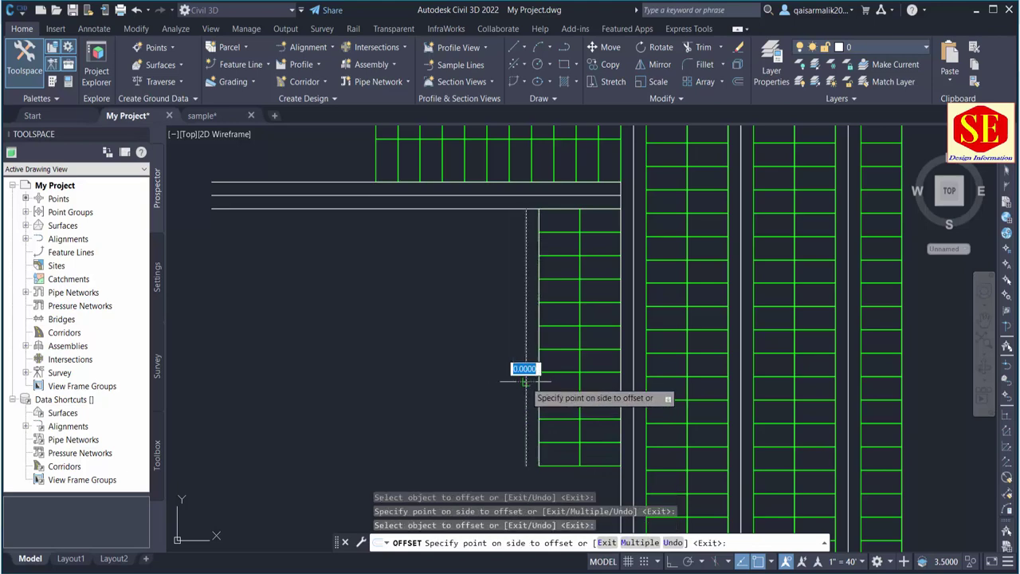
left_click(508, 395)
key("Escape")
type("co")
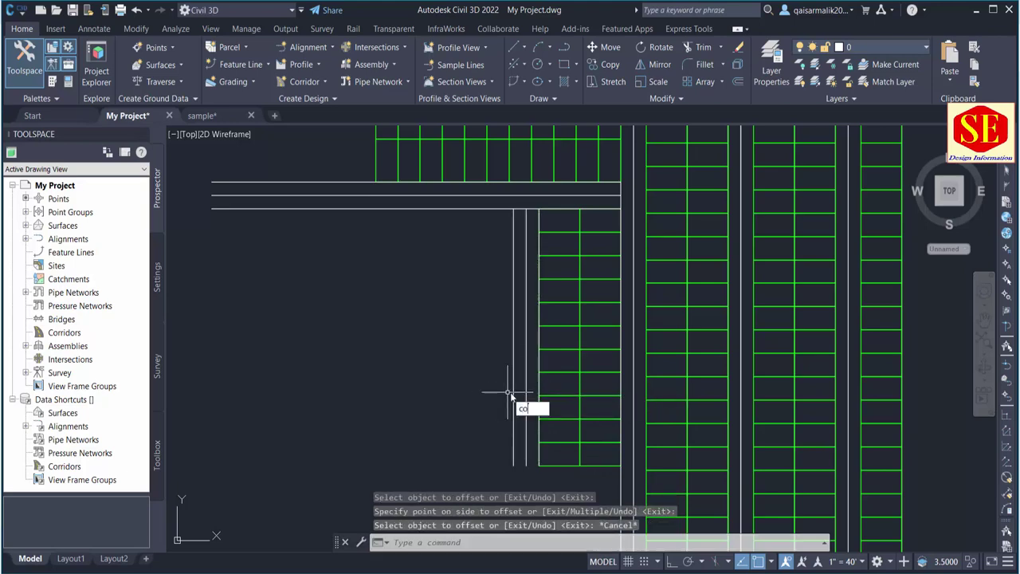
key("Return")
- Copy the upright plot grid to the left of the new street
left_click(536, 206)
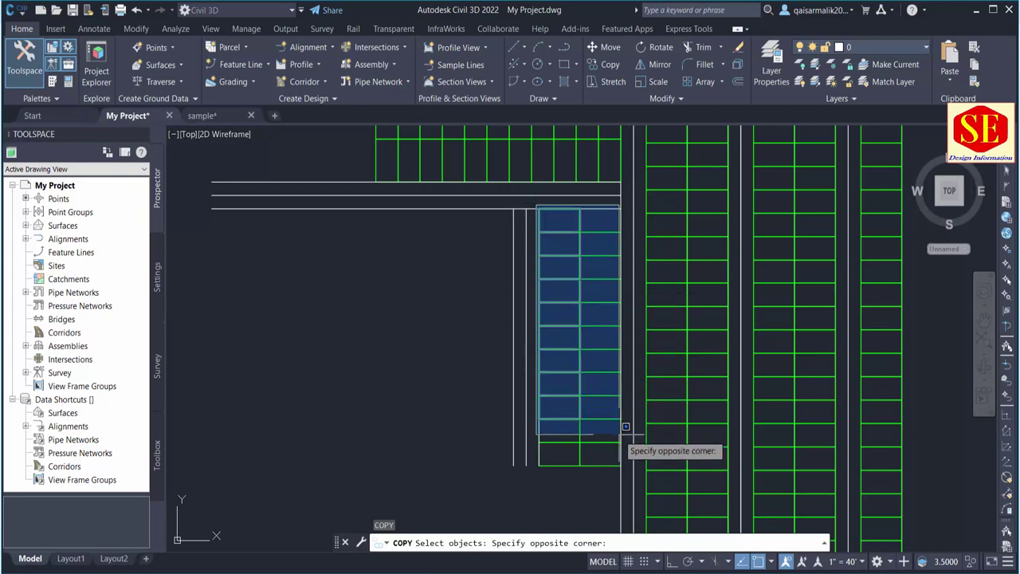
left_click(626, 471)
key("Return")
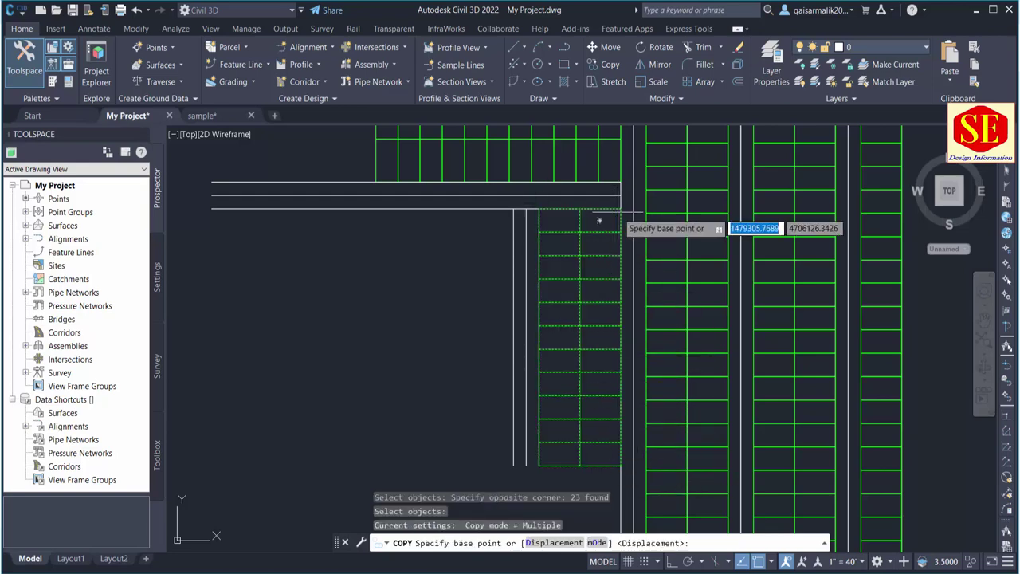
left_click(620, 209)
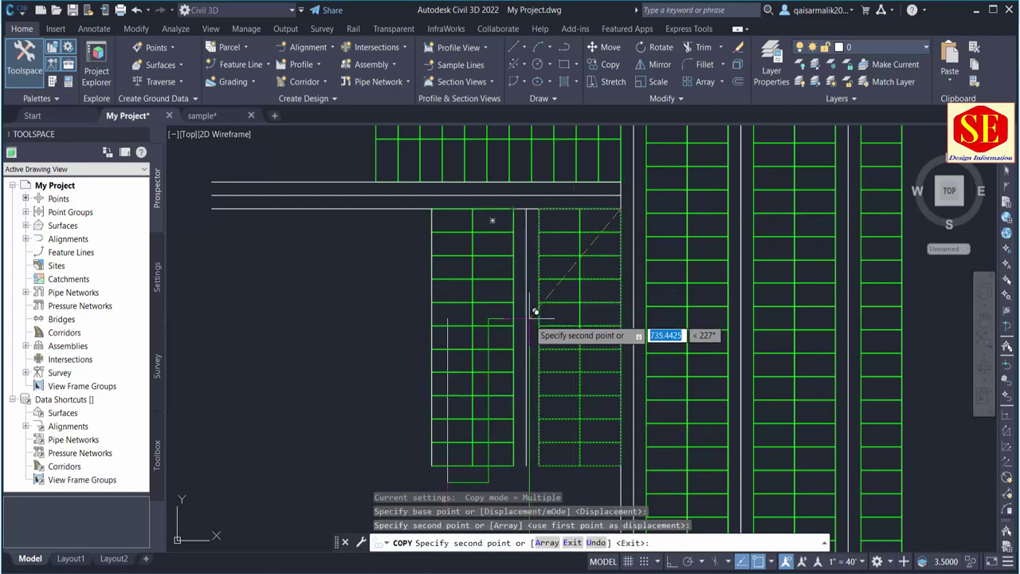
key("Escape")
middle_click_drag(401, 254, 452, 237)
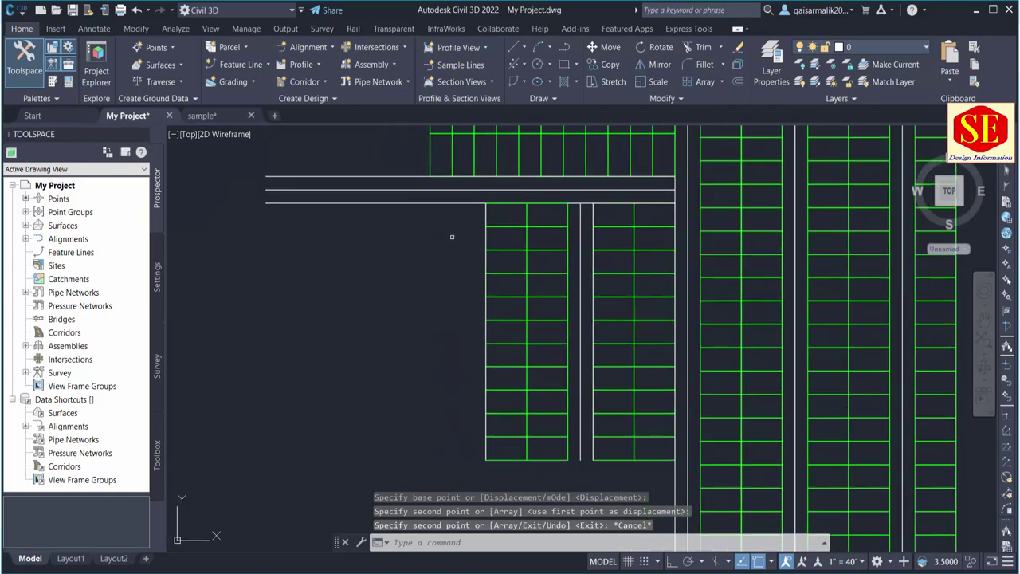
middle_click_drag(454, 198, 447, 283)
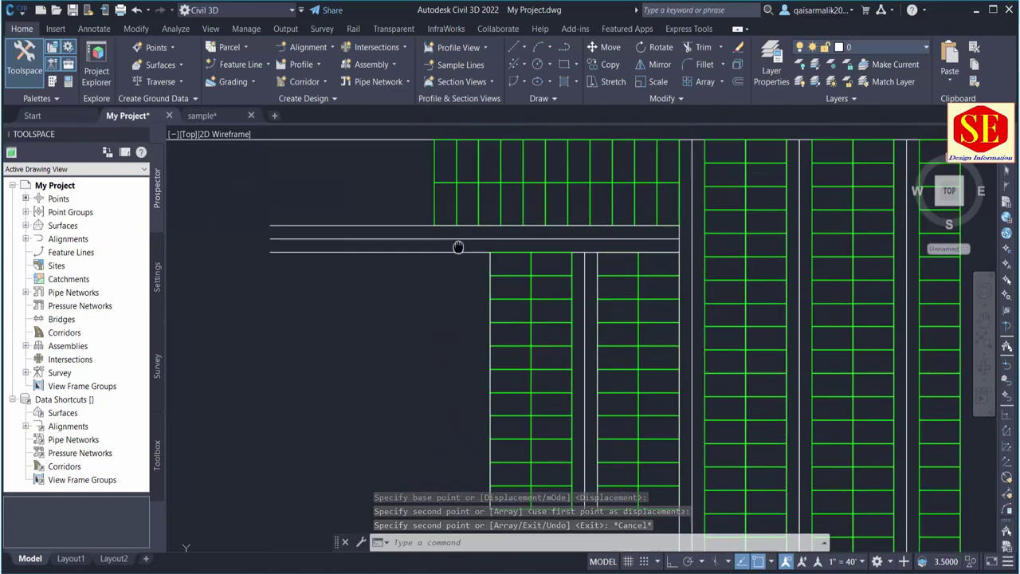
scroll(444, 299, "down", 2)
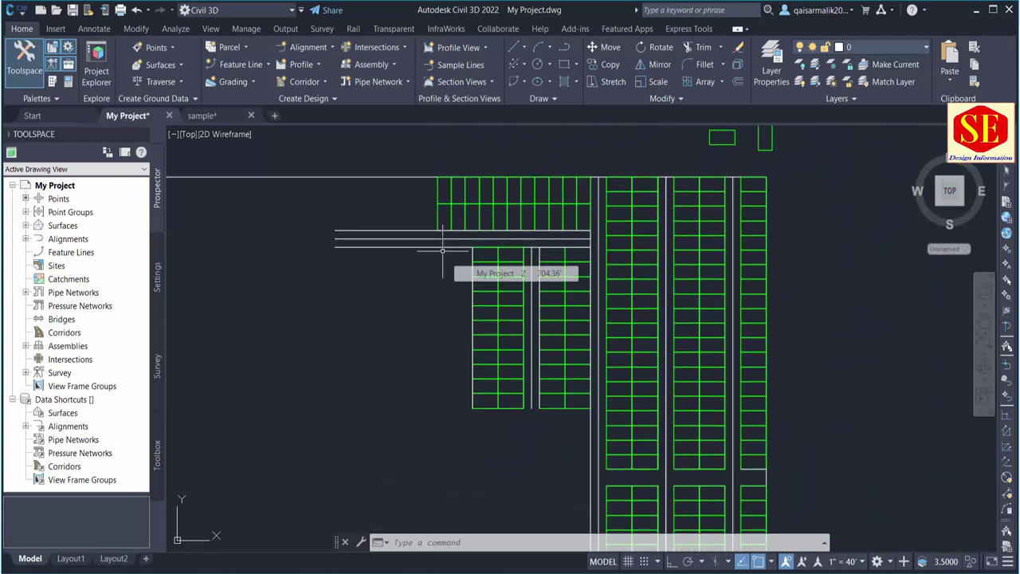
- Offset the new grid's left edge line by 20 twice to form street lines
type("o")
key("Return")
type("20")
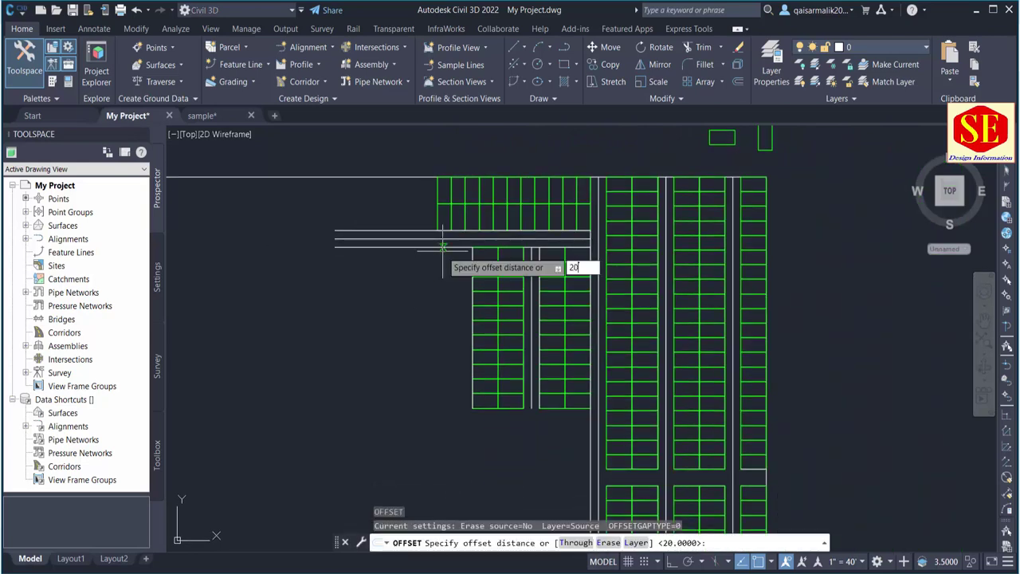
key("Return")
left_click(473, 255)
left_click(453, 253)
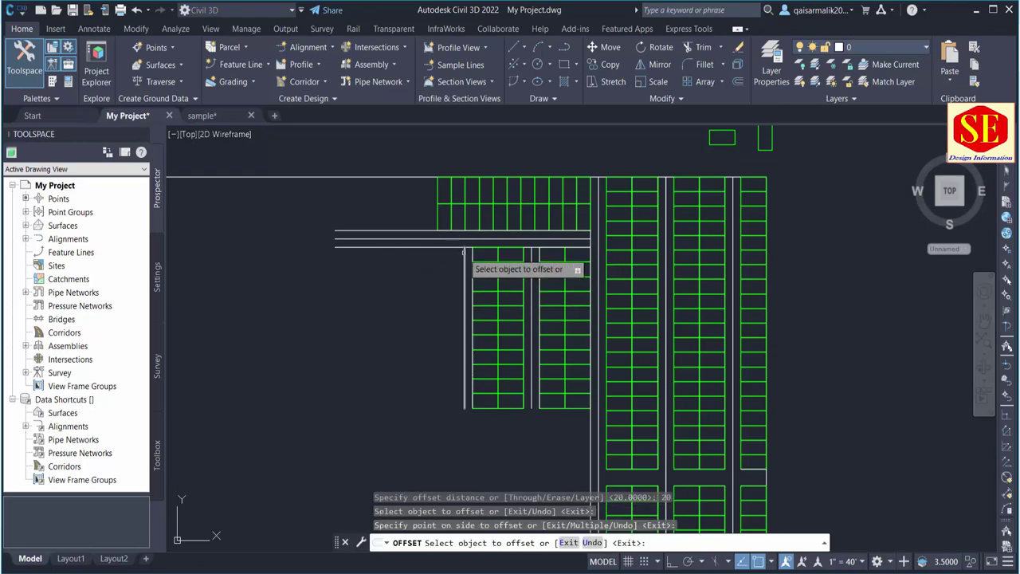
left_click(464, 257)
left_click(444, 259)
key("Escape")
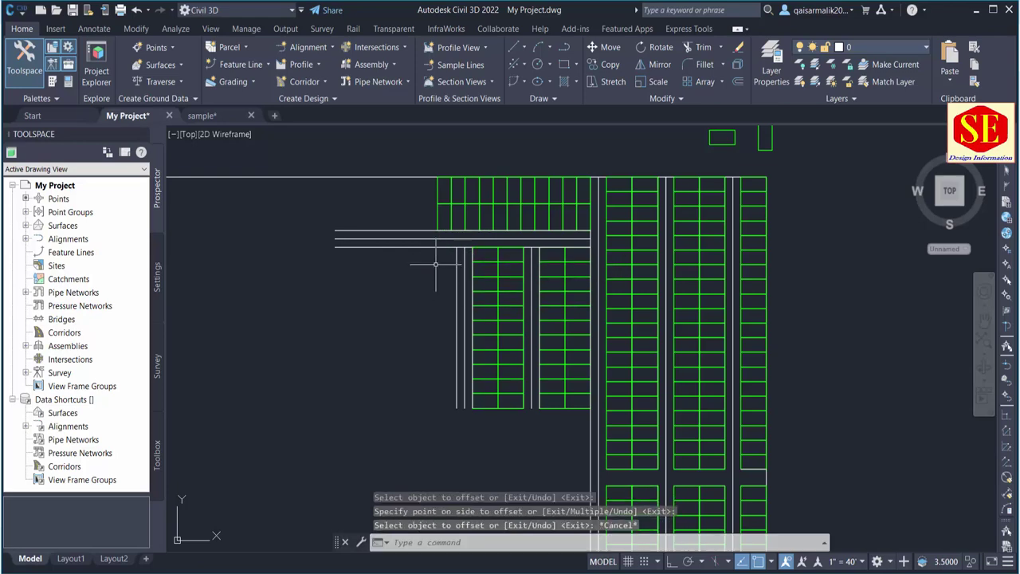
key("Return")
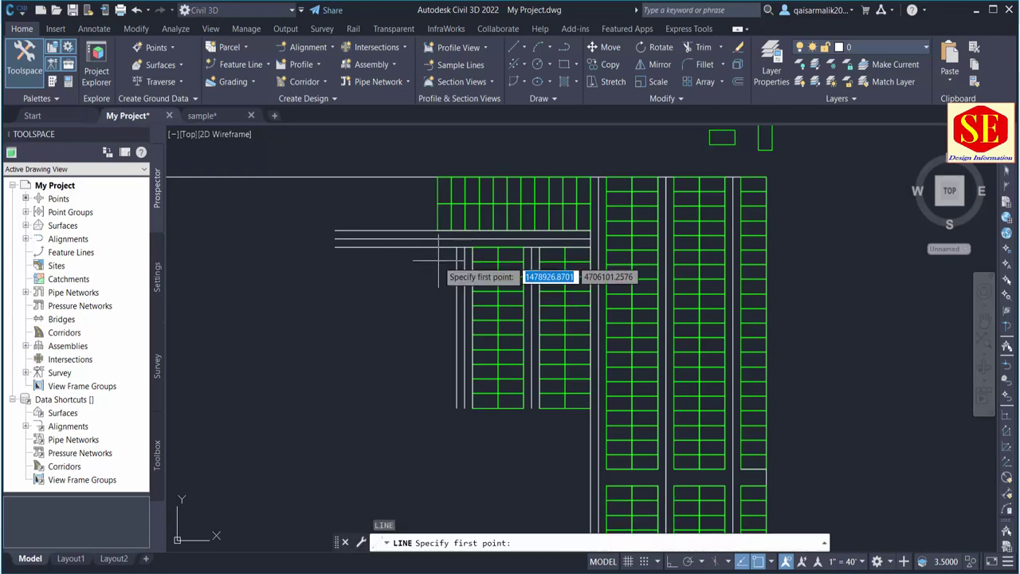
key("Escape")
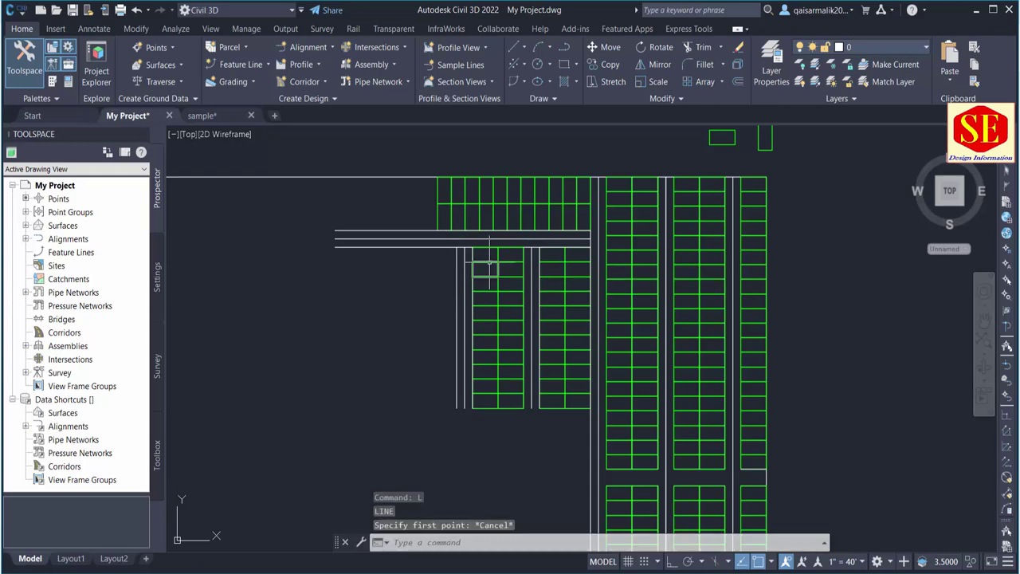
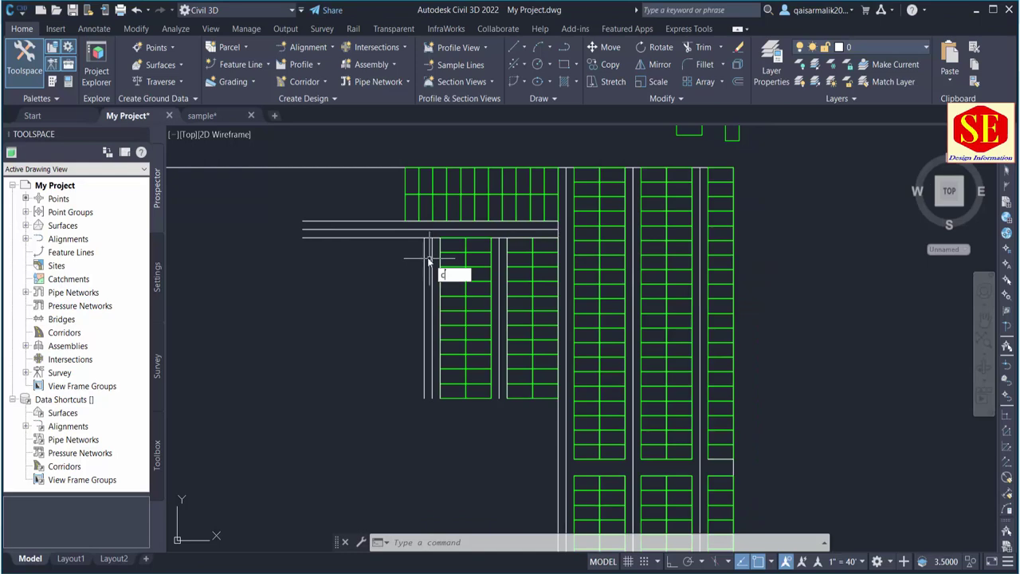
- Copy the left green plot column one column further left in the west block
key("Return")
left_click(420, 233)
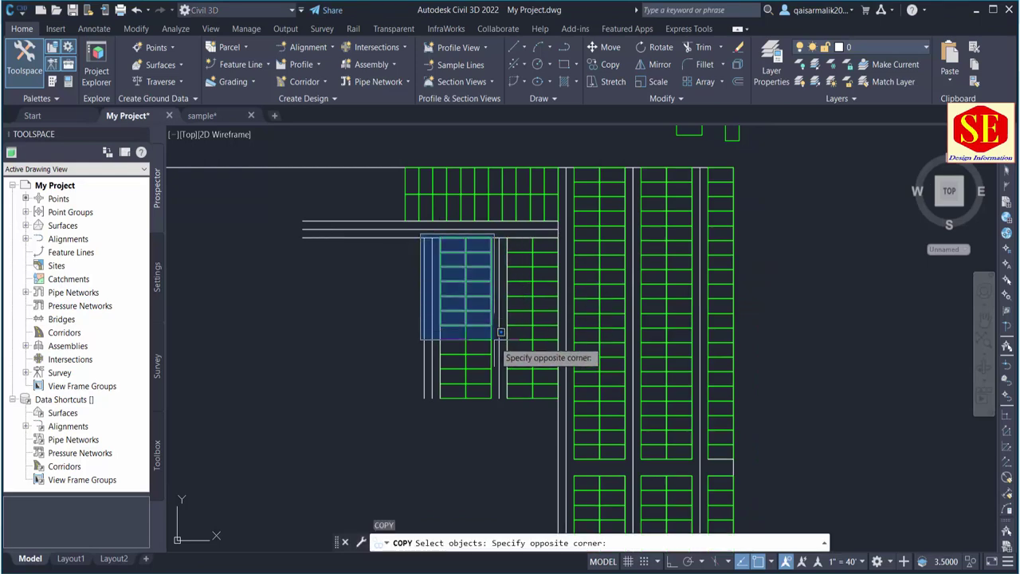
left_click(514, 407)
key("Return")
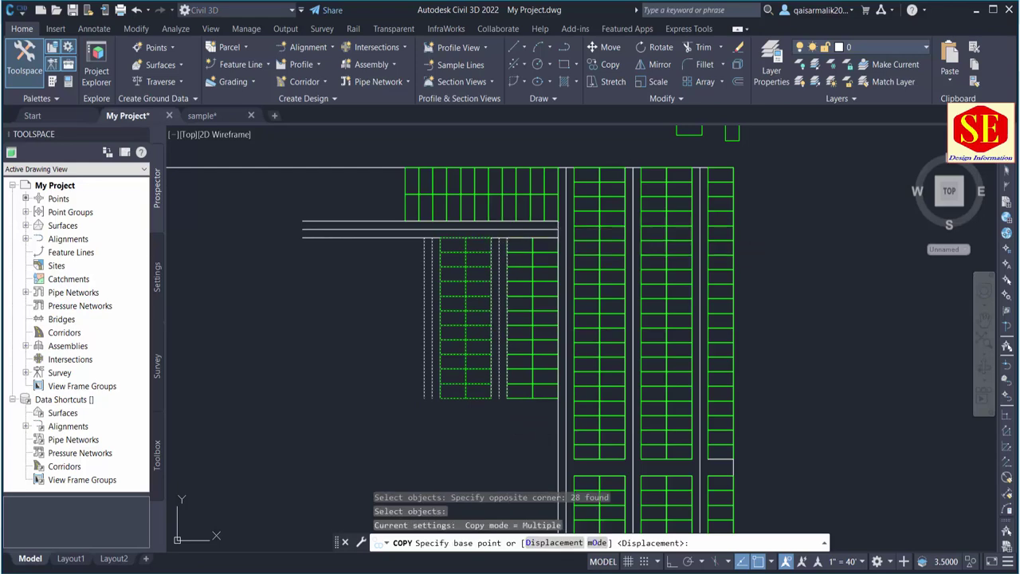
left_click(508, 238)
key("Escape")
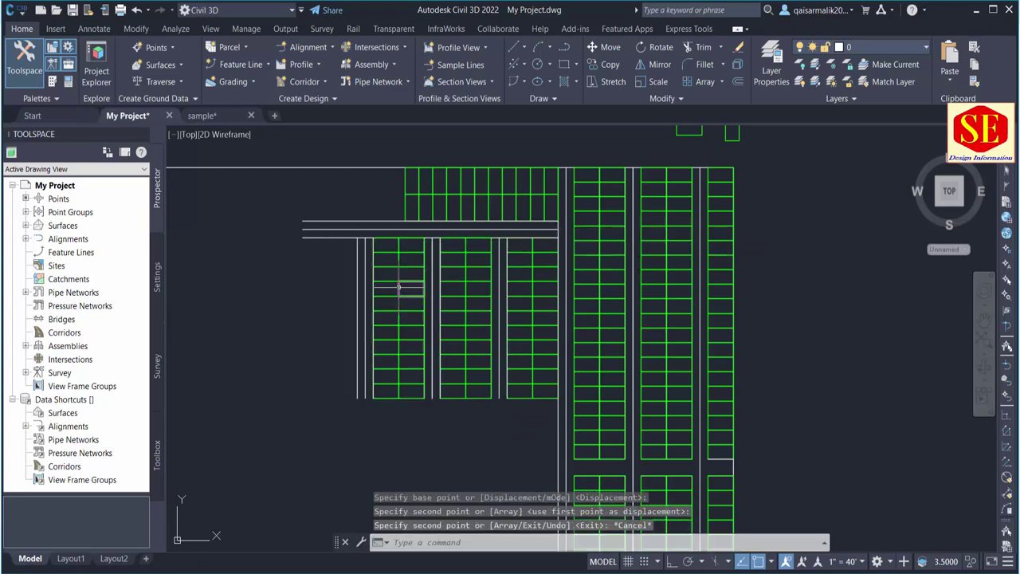
middle_click_drag(444, 231, 459, 286)
- Extend the vertical road edge line up to the cross road
key("Return")
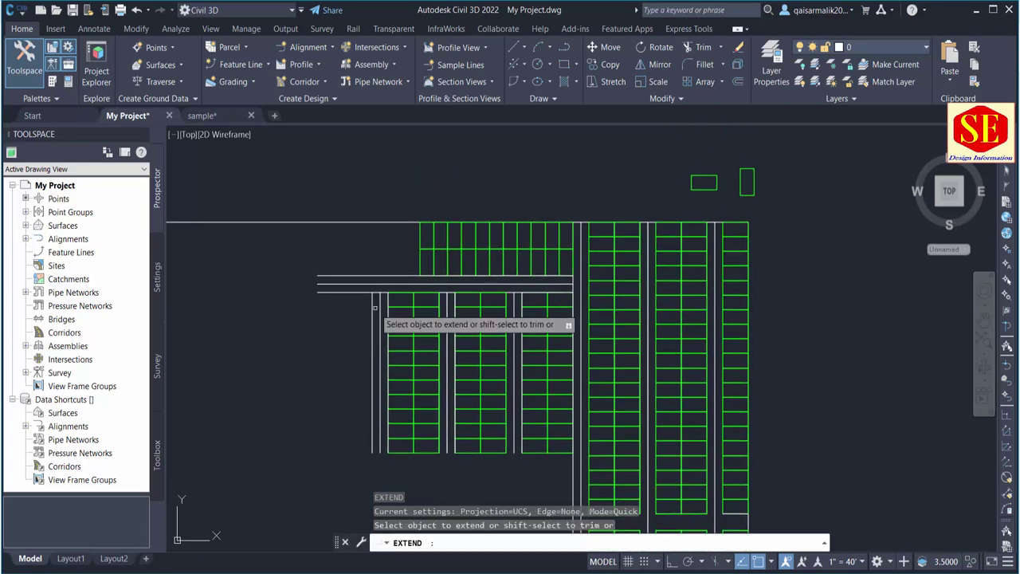
left_click(371, 303)
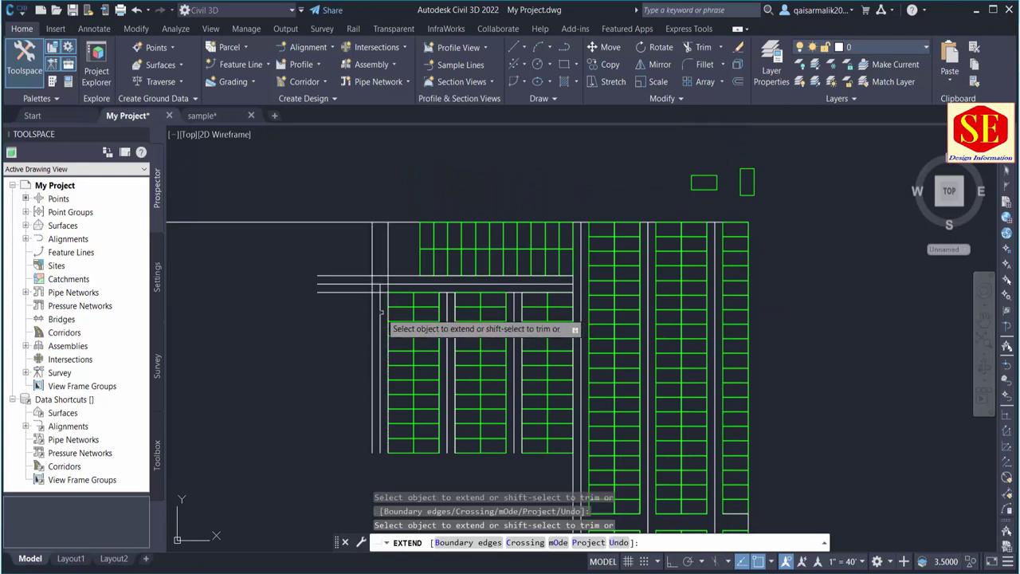
key("Escape")
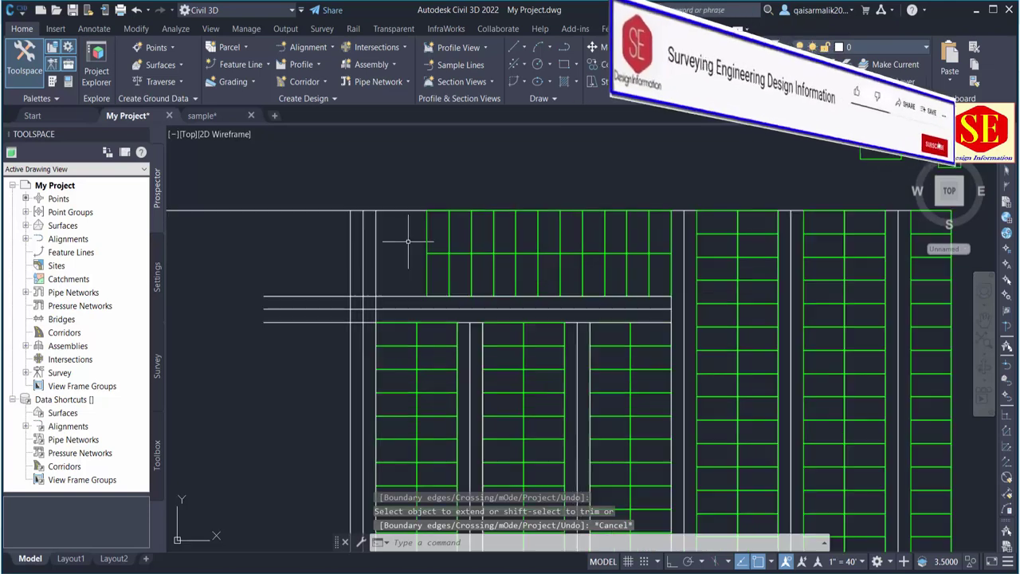
scroll(406, 239, "up", 2)
- Copy the top-left green plot one plot to the left, reaching the vertical road
type("ct o")
key("Return")
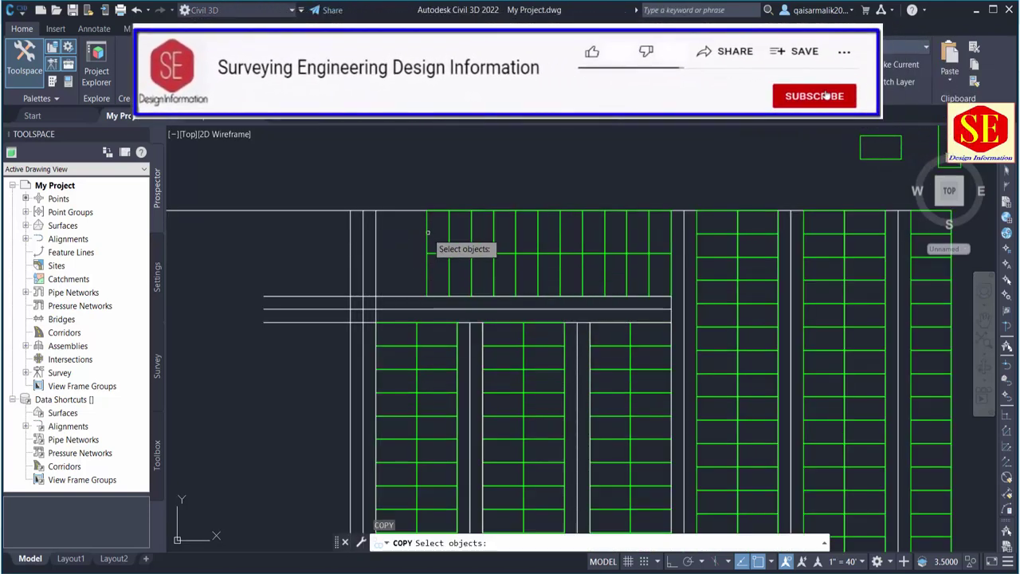
left_click(423, 232)
key("Return")
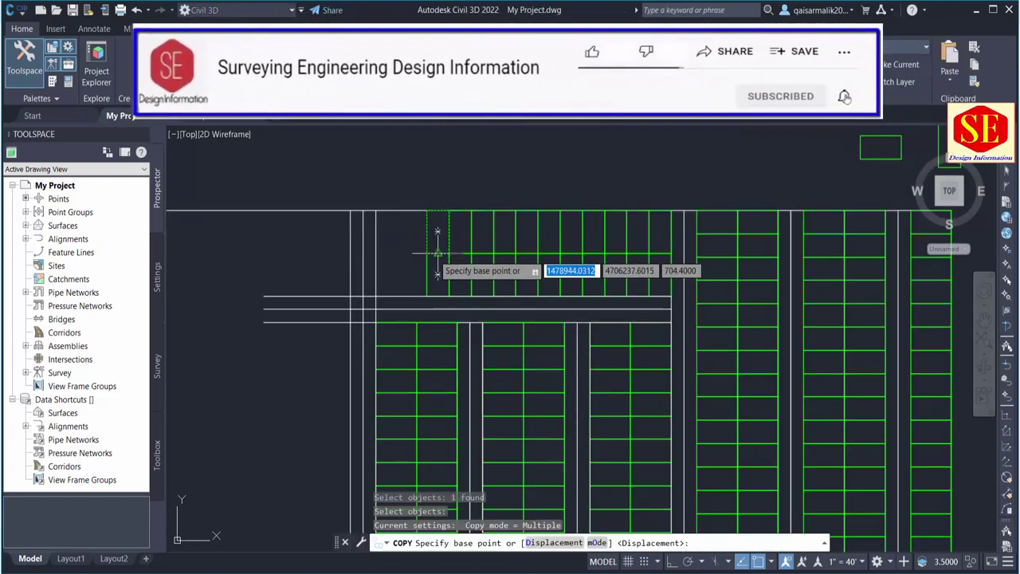
key("Escape")
key("Return")
left_click(417, 194)
left_click(452, 287)
key("Return")
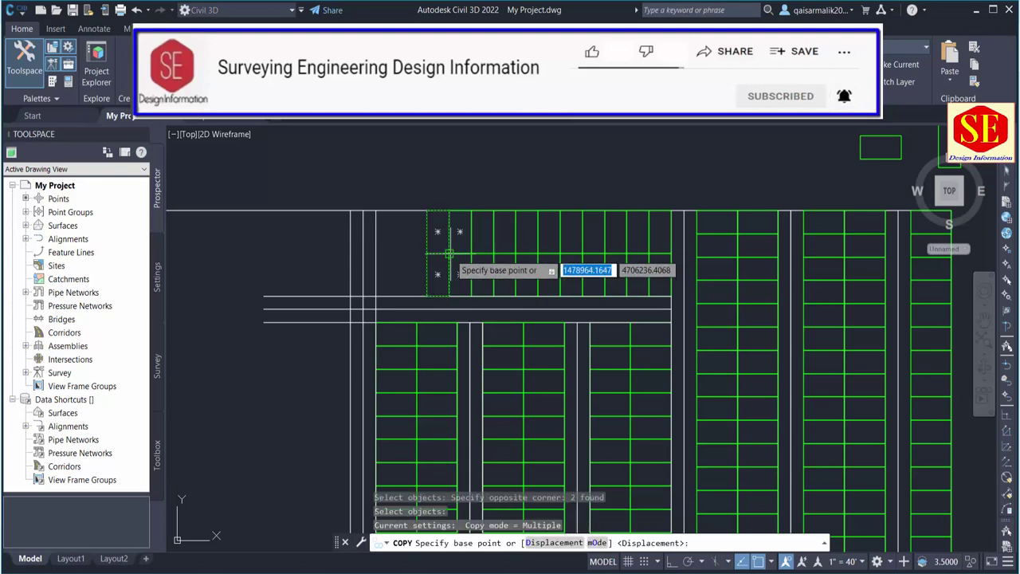
left_click(449, 246)
left_click(424, 246)
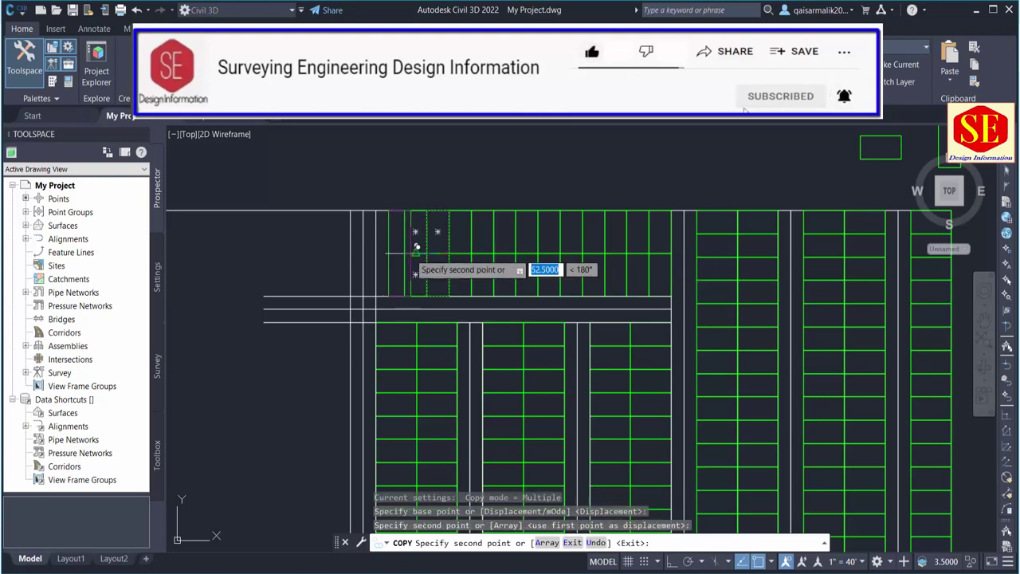
key("Escape")
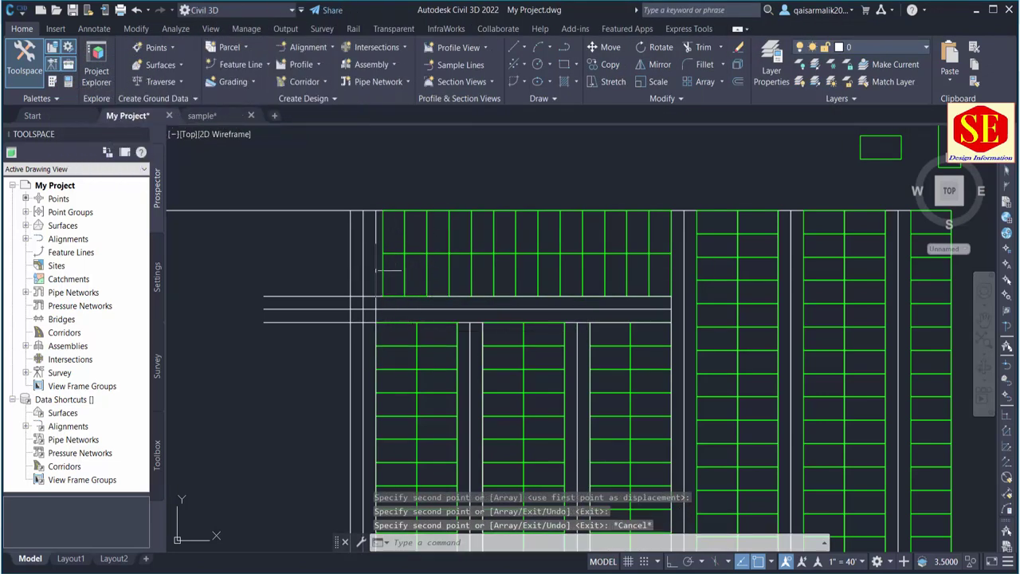
- Explode the copied plot and the one below it, then erase the duplicate vertical edge
scroll(381, 263, "up", 2)
left_click(386, 220)
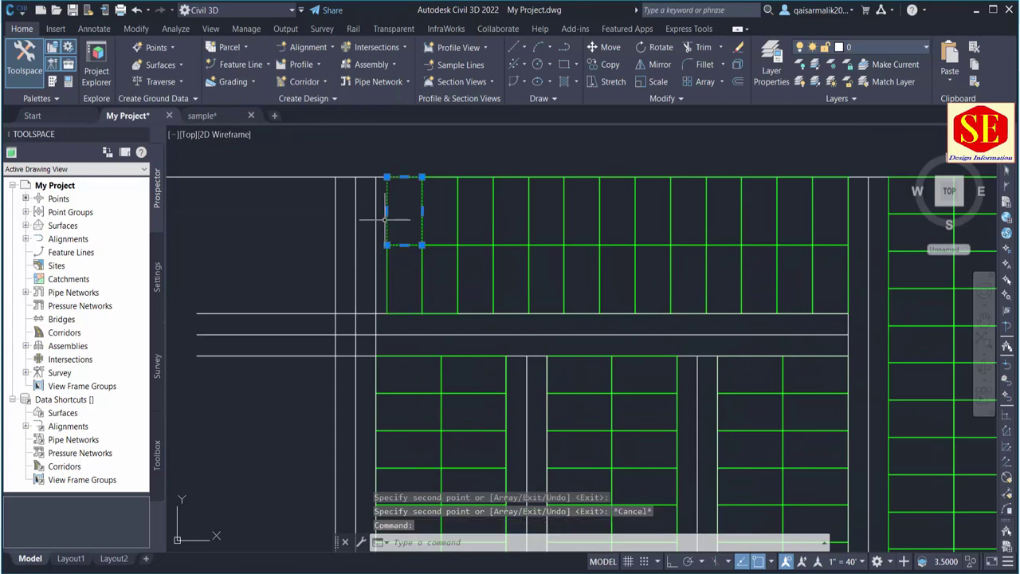
left_click(388, 274)
type("x")
key("Return")
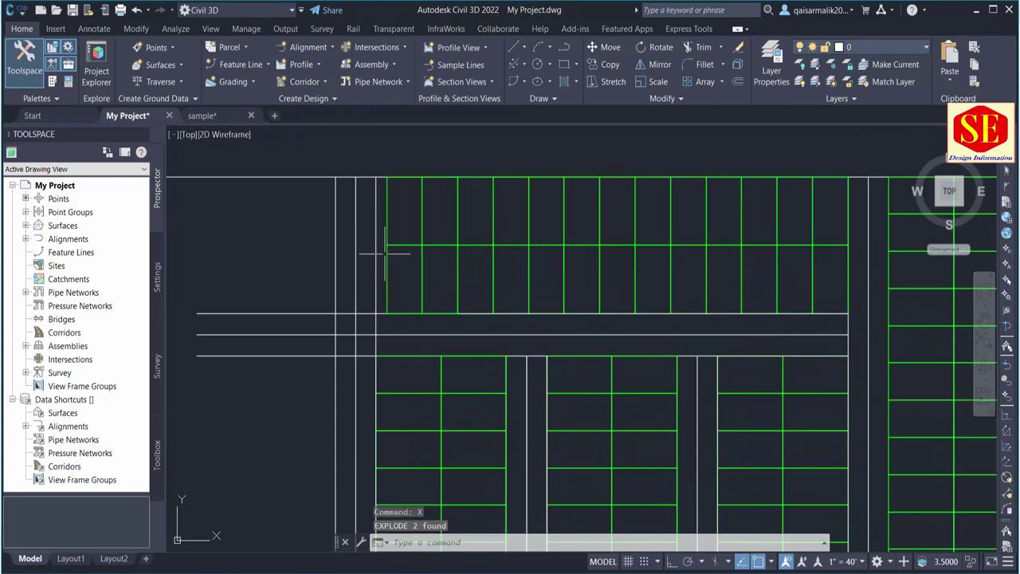
left_click(388, 224)
type("E")
key("Return")
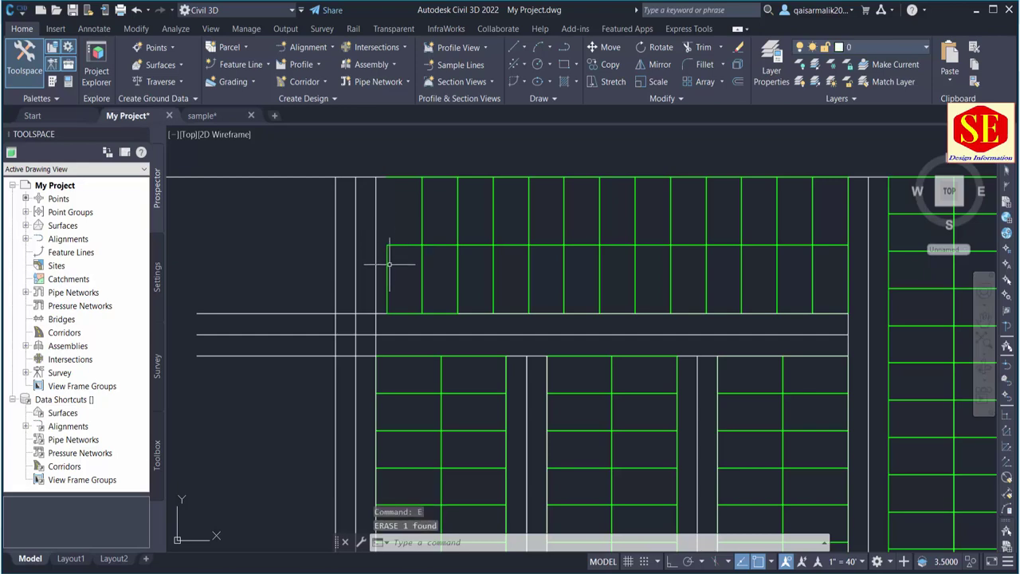
- Select another vertical plot edge, cancel the edit, and zoom out over the west block
left_click(388, 266)
type("x")
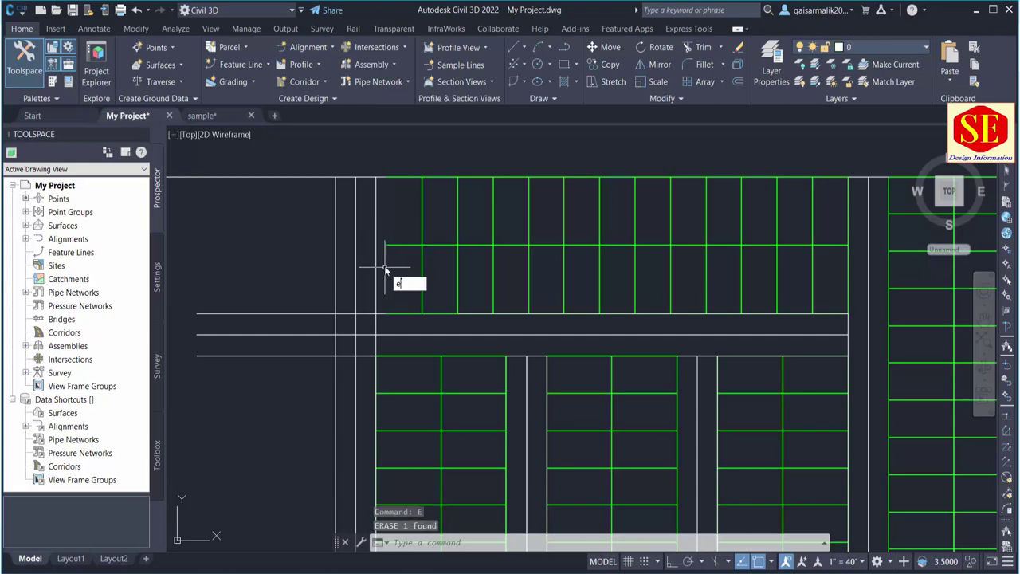
key("Return")
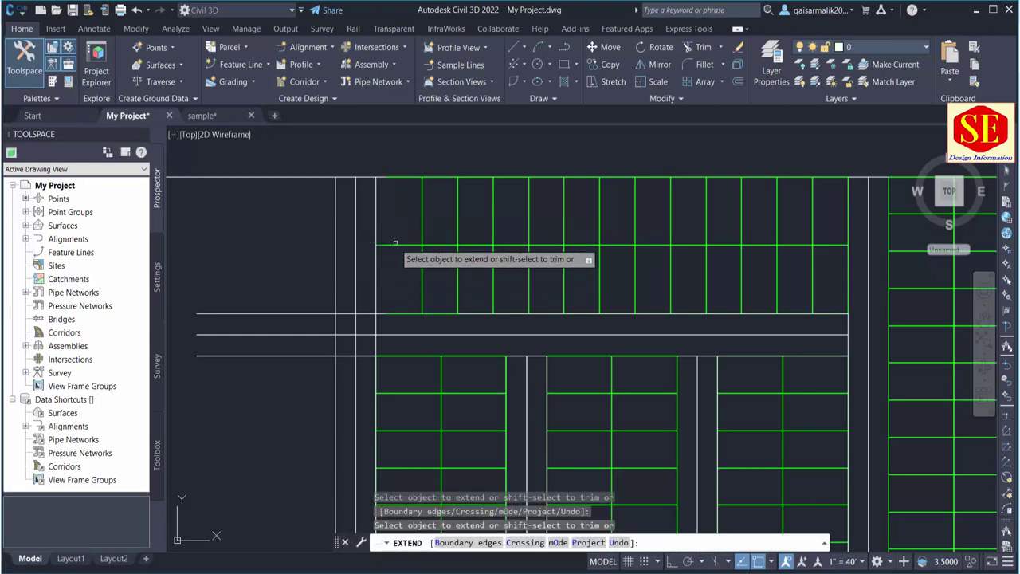
key("Escape")
scroll(402, 237, "down", 2)
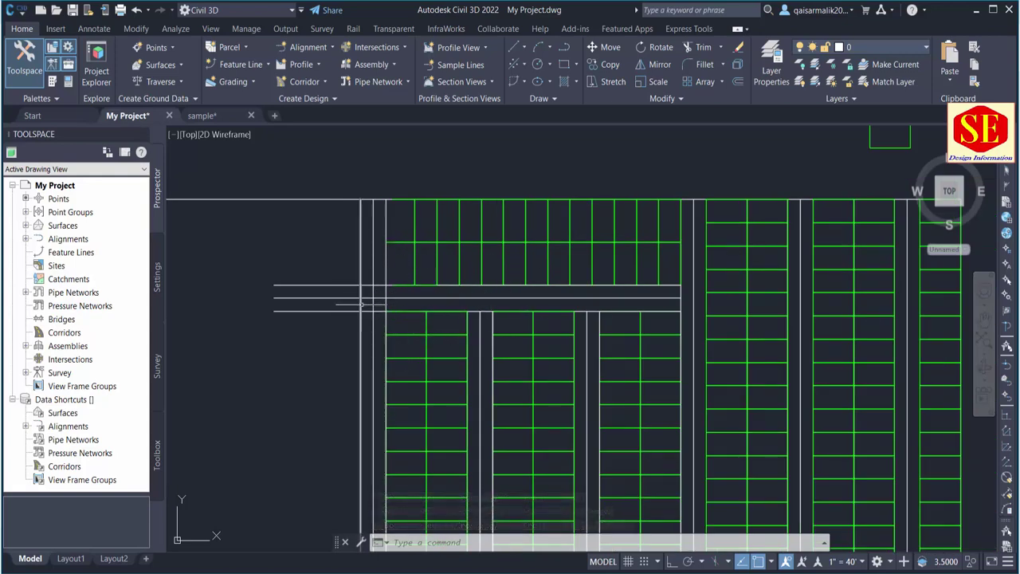
scroll(542, 239, "down", 2)
scroll(558, 236, "down", 1)
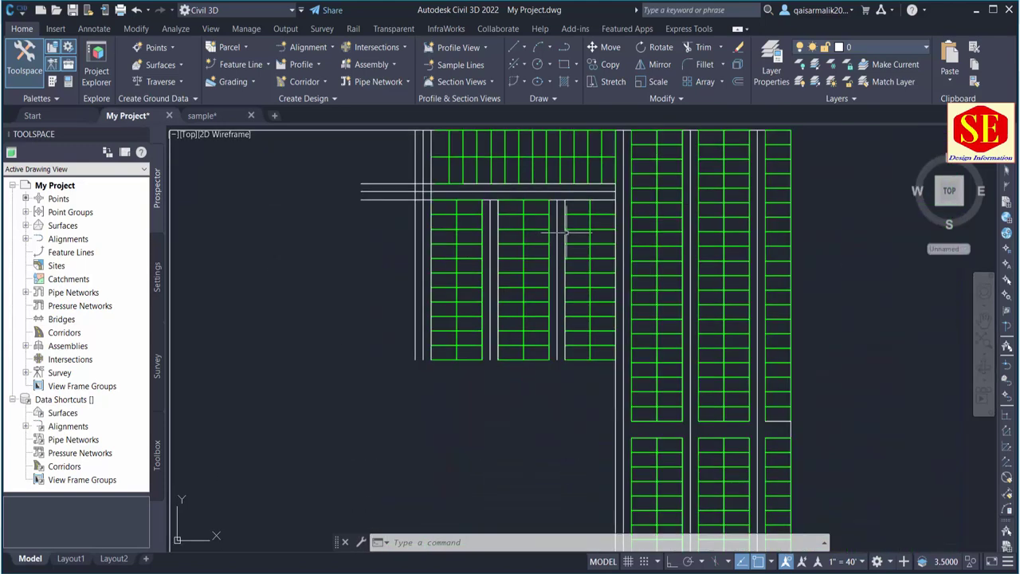
middle_click_drag(558, 239, 545, 252)
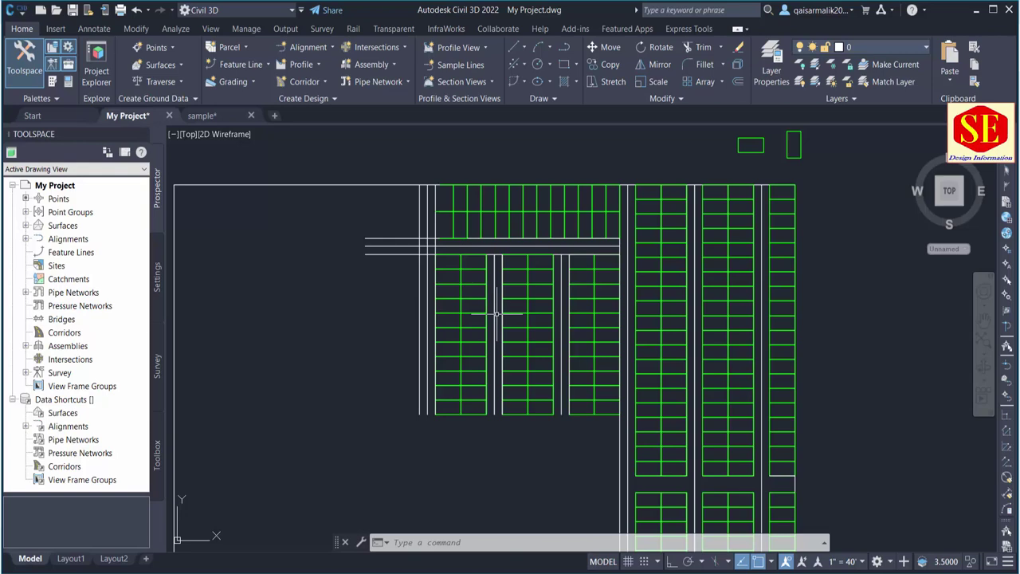
middle_click_drag(558, 438, 555, 413)
type("l")
key("Return")
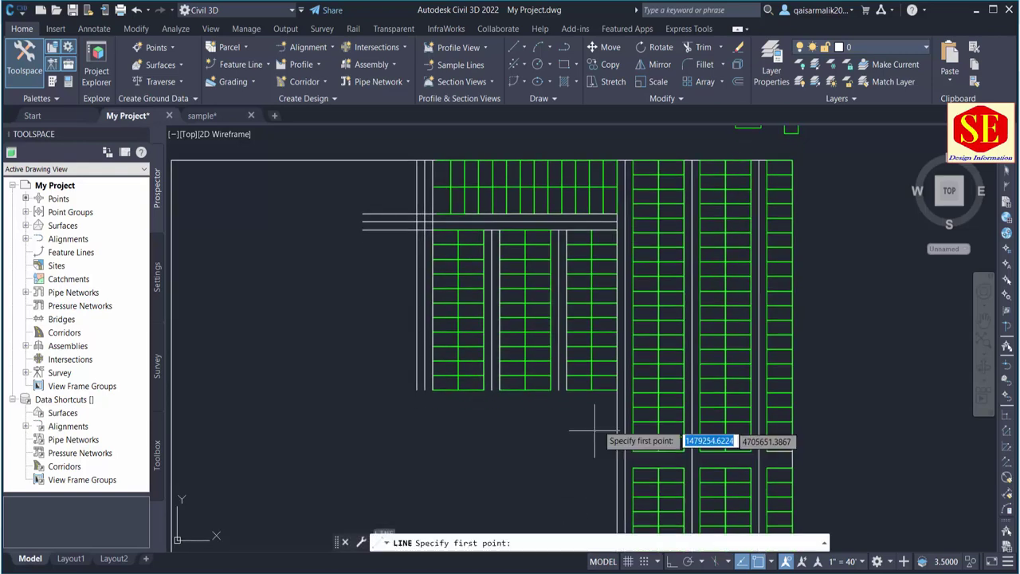
left_click(581, 391)
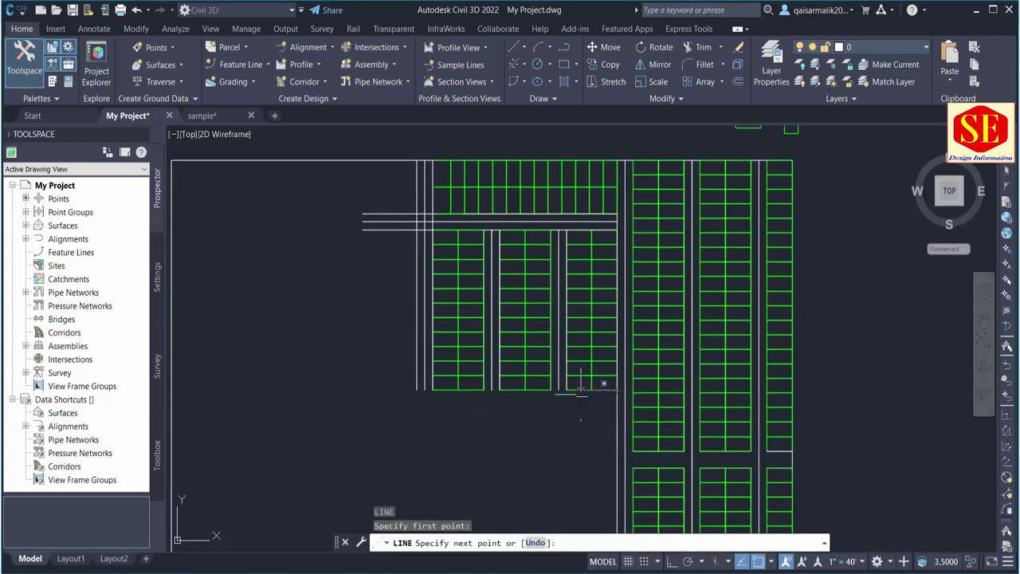
left_click(337, 389)
key("Escape")
type("o")
key("Return")
type("20")
key("Return")
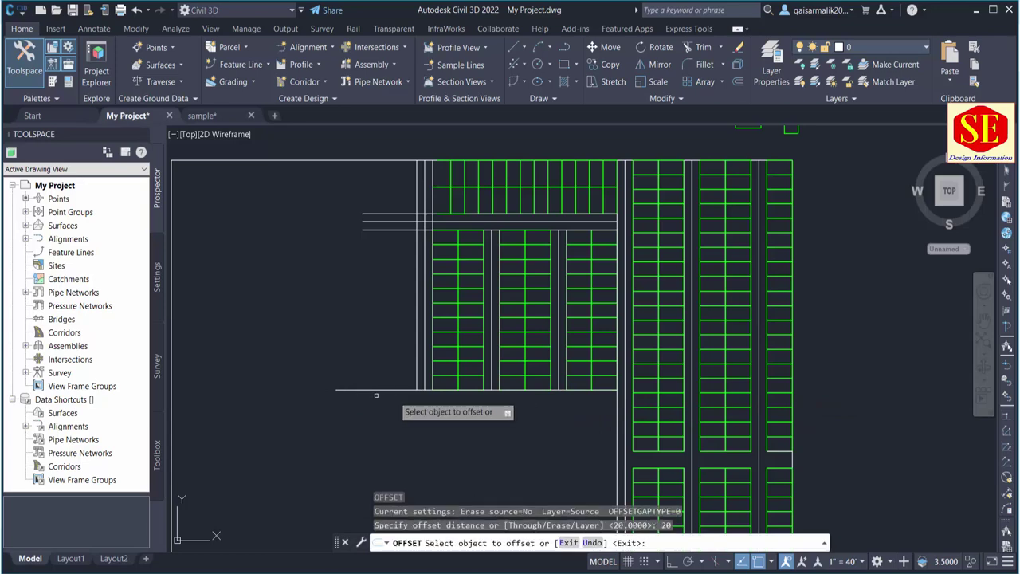
left_click(381, 390)
left_click(386, 420)
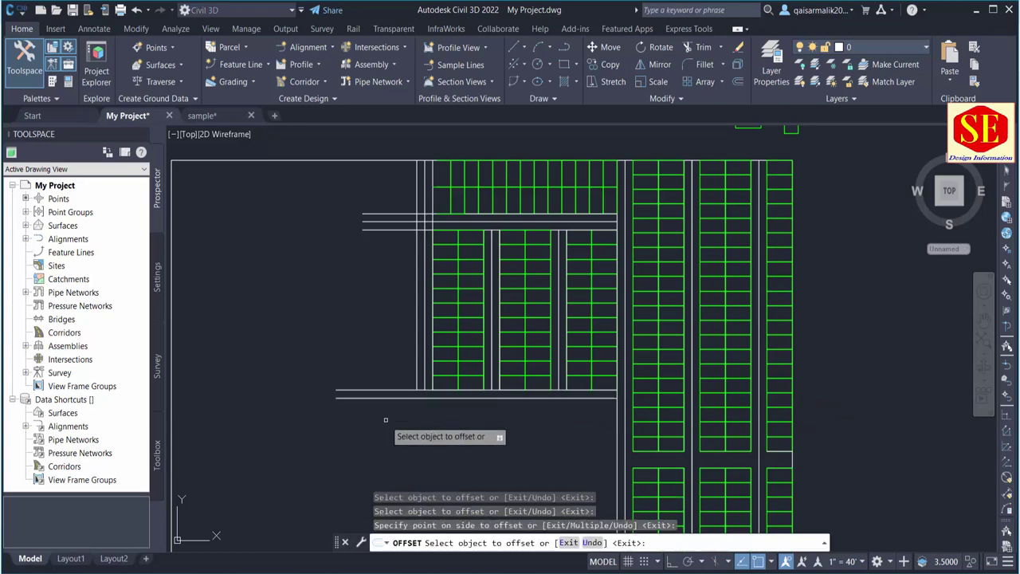
key("Escape")
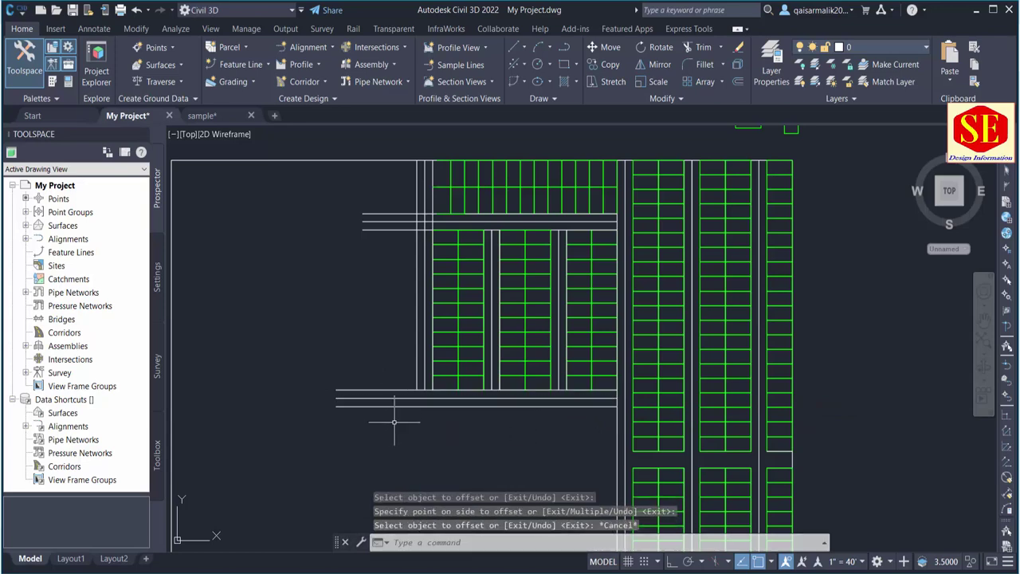
mouse_move(408, 444)
middle_mouse_down()
mouse_move(391, 360)
mouse_move(429, 403)
middle_mouse_up()
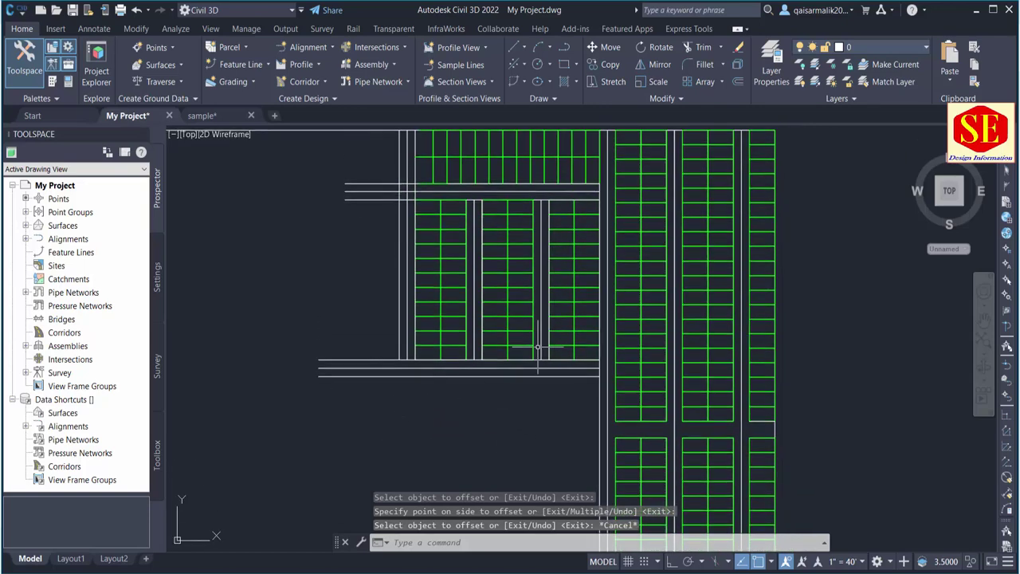
type("co")
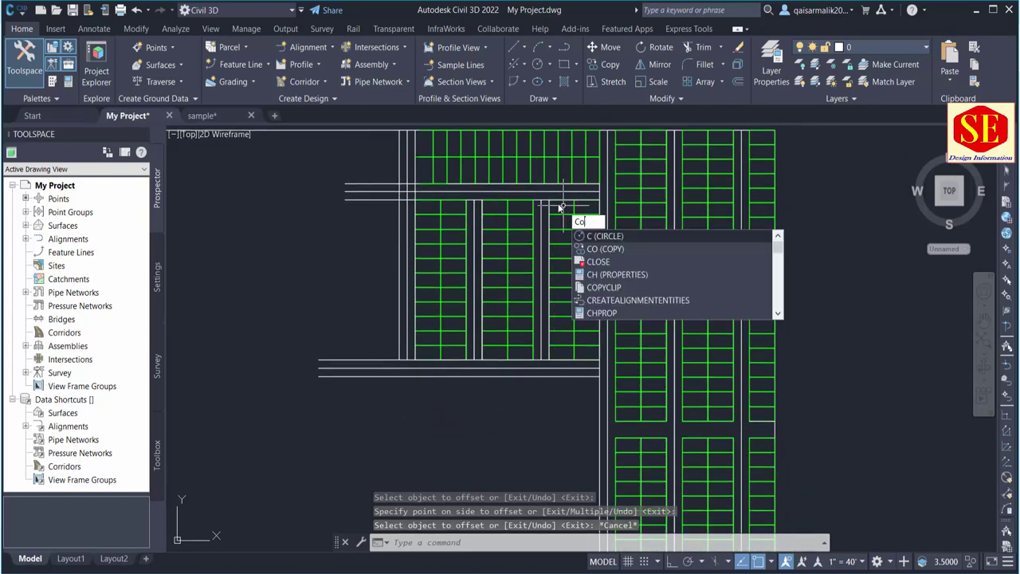
key("Return")
middle_click_drag(432, 140, 425, 191)
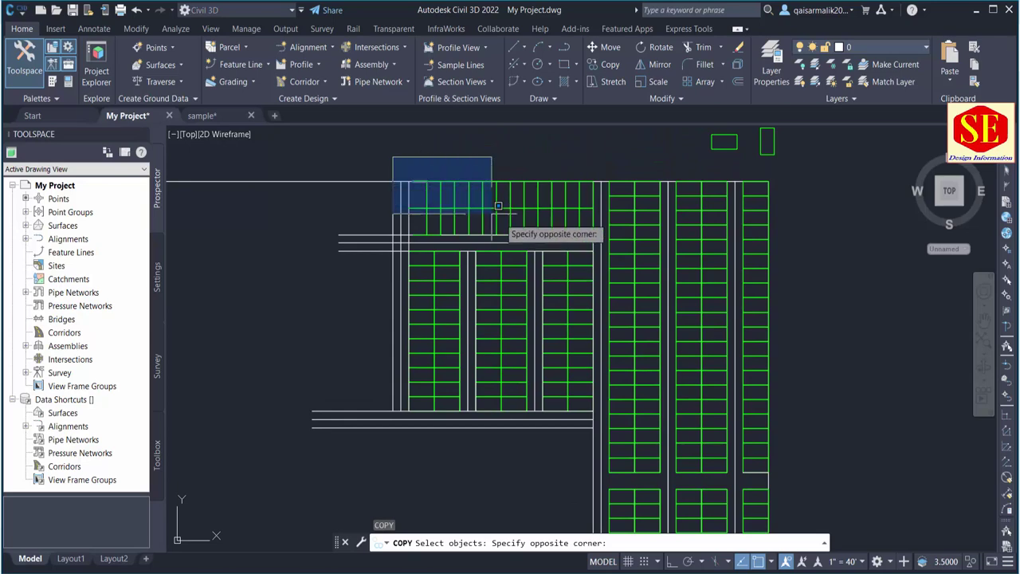
left_click(604, 245)
key("Return")
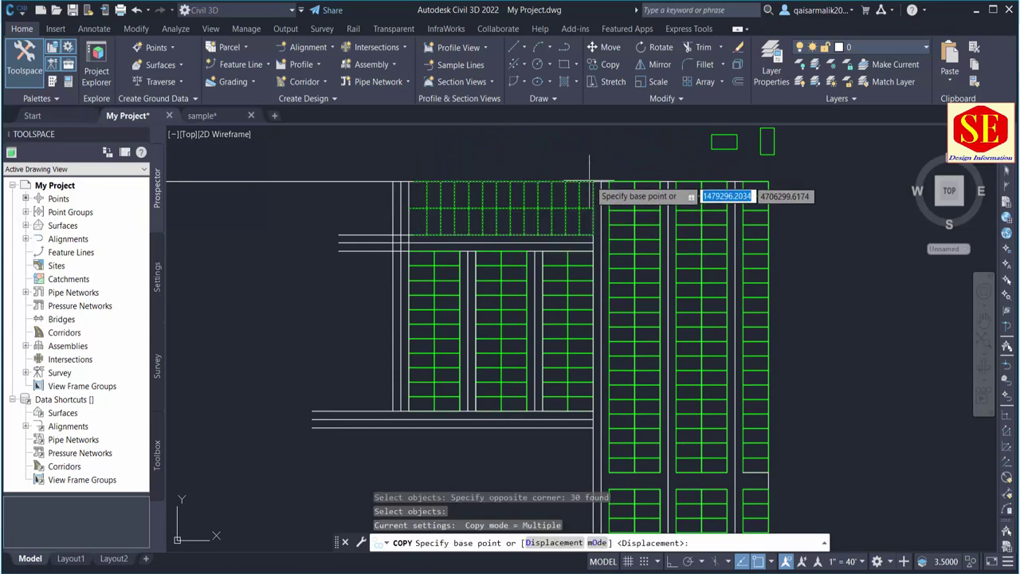
left_click(593, 182)
left_click(593, 429)
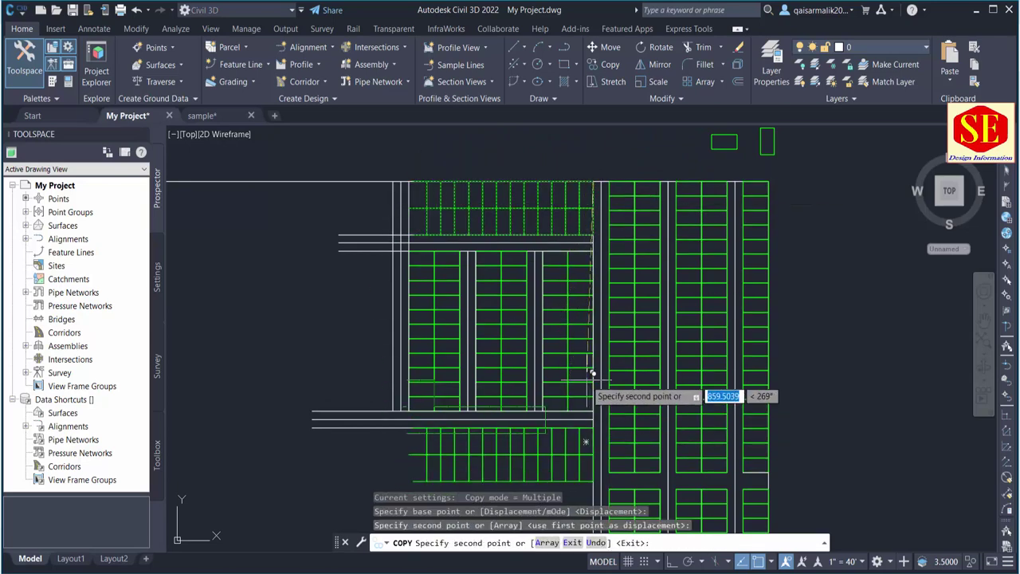
middle_click_drag(444, 431, 459, 317)
key("Escape")
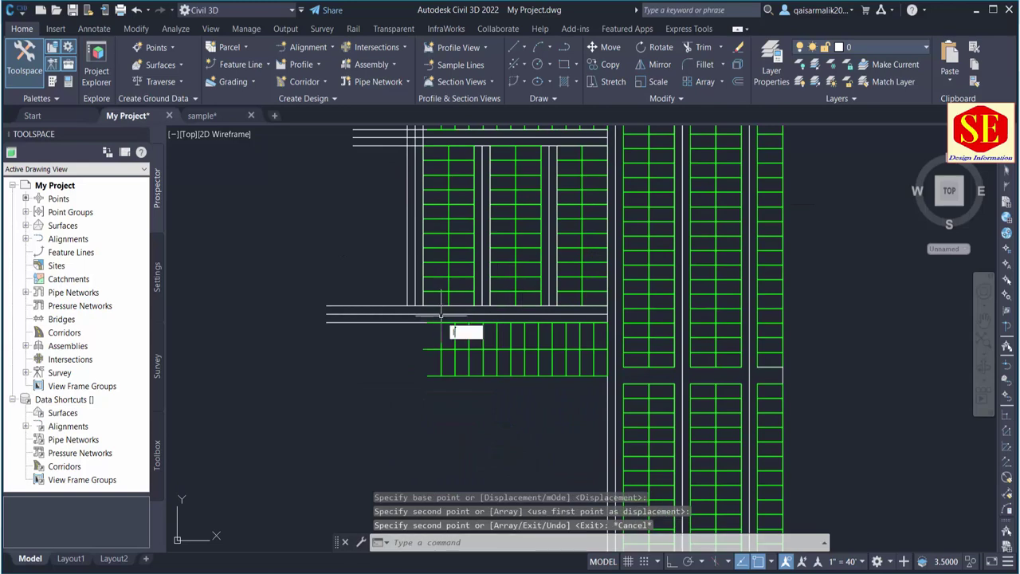
type("l")
key("Return")
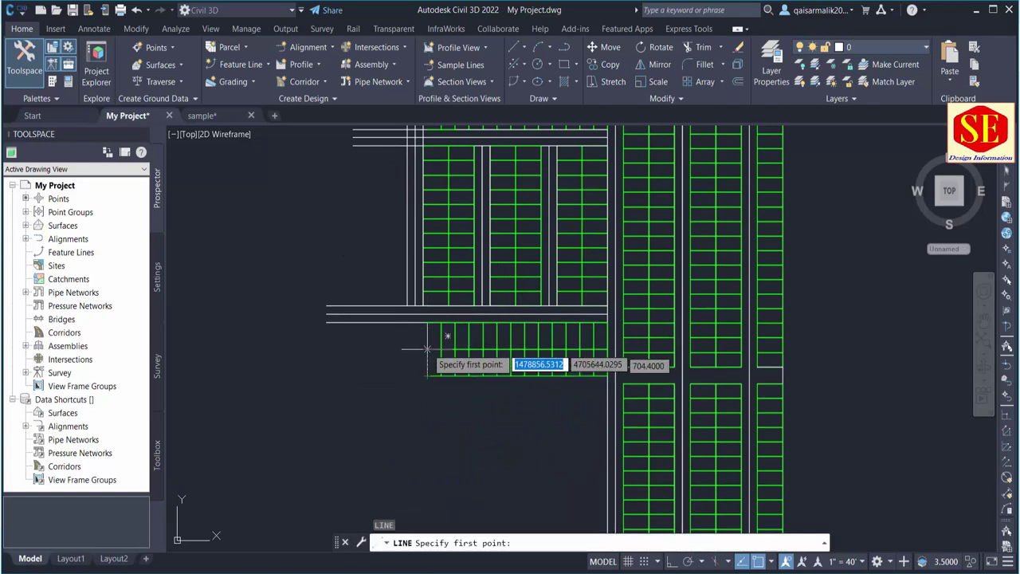
key("Escape")
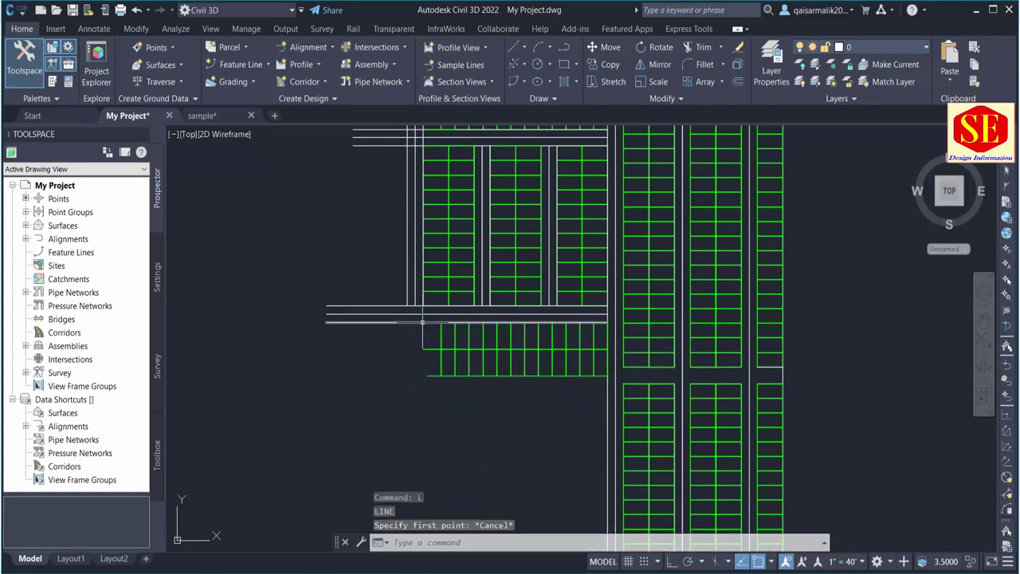
type("L")
- Draw a horizontal line westward below the plots, then try EXTEND and cancel it
key("Return")
left_click(480, 440)
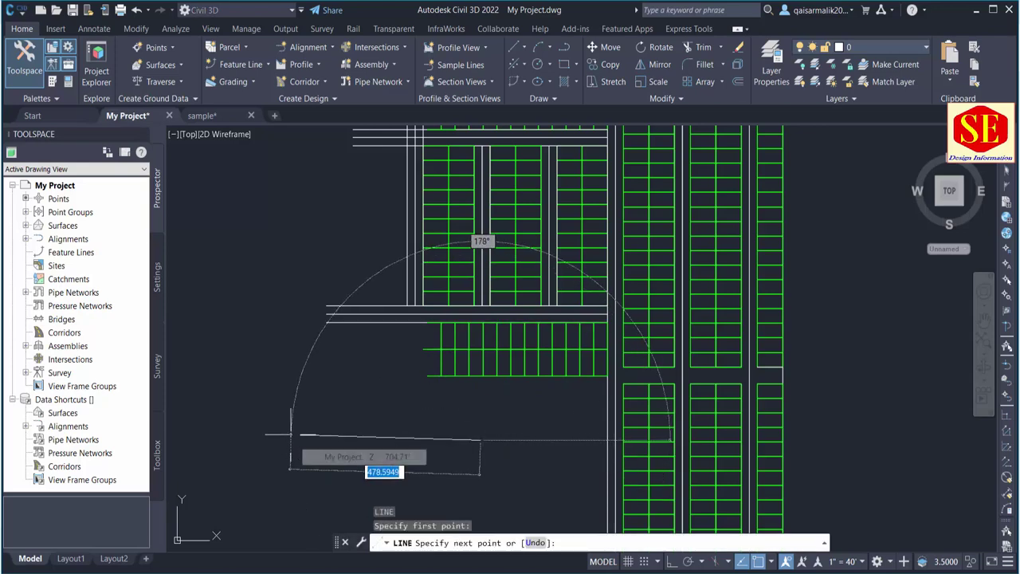
left_click(291, 435)
key("Escape")
type("e")
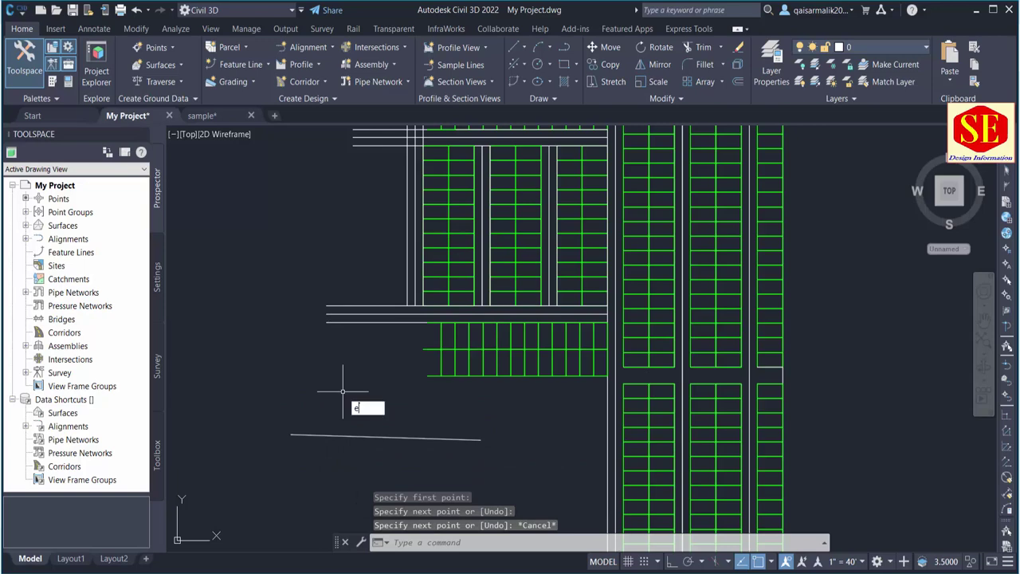
type("x")
key("Return")
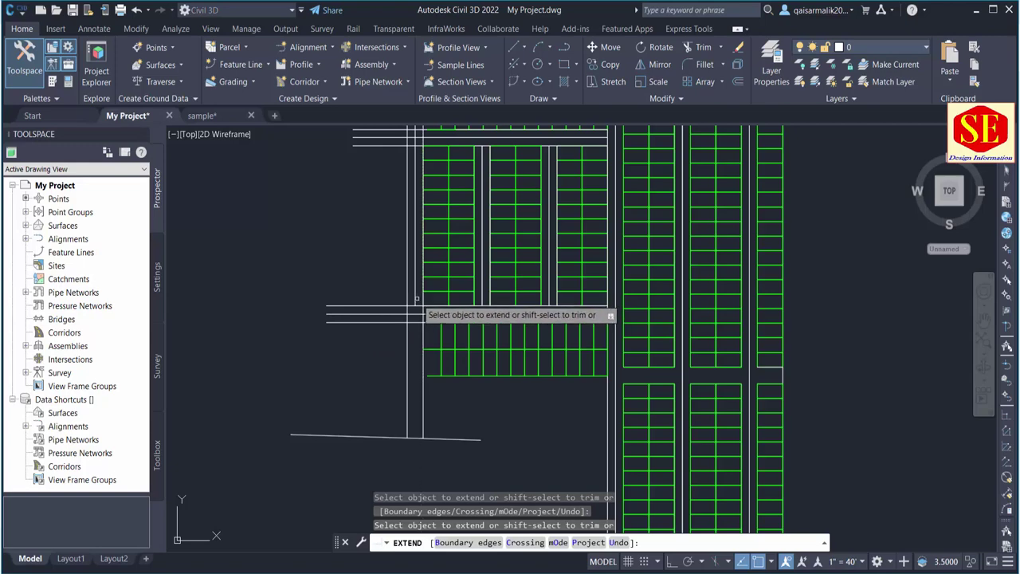
key("Escape")
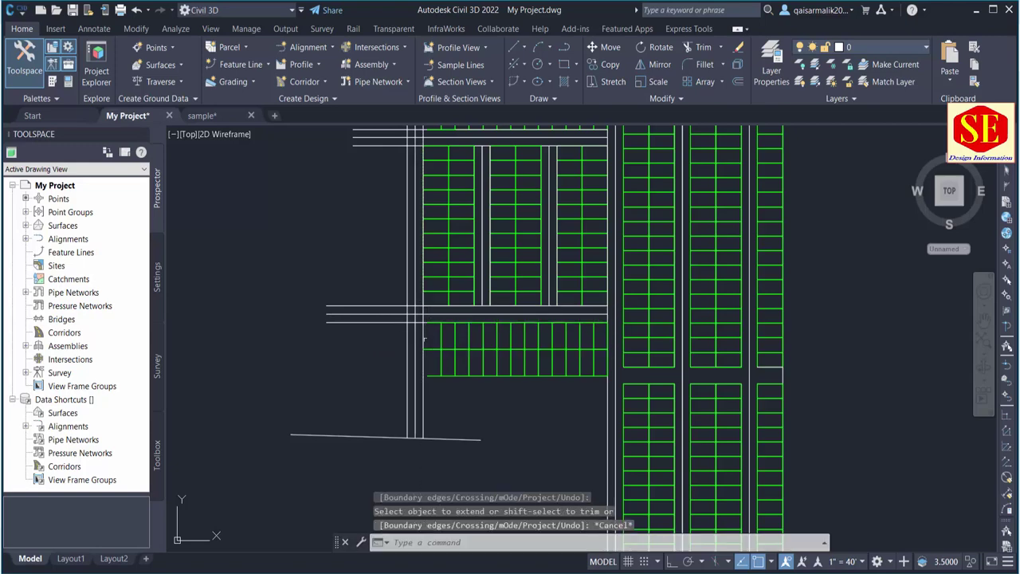
type("ex")
key("Return")
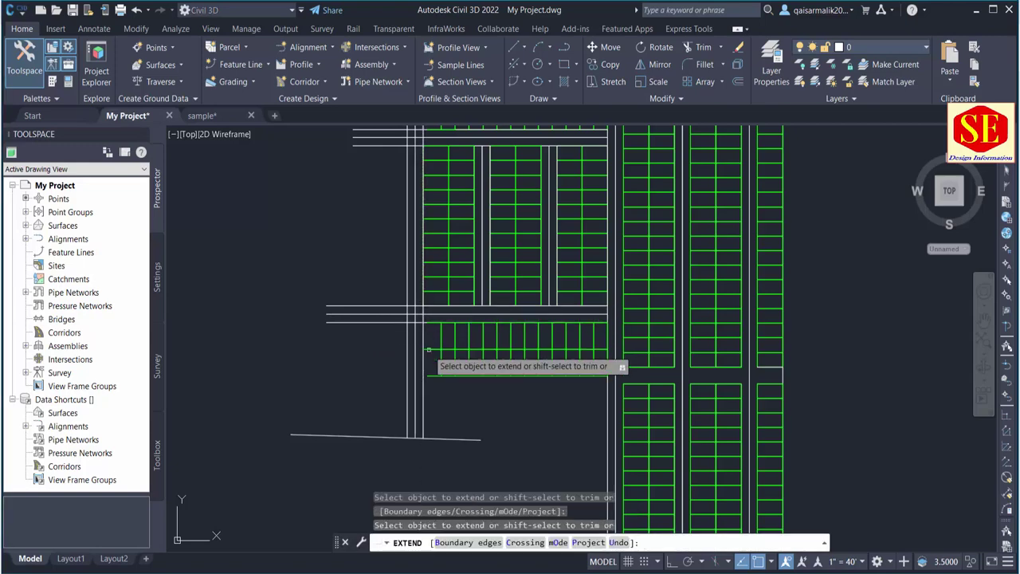
key("Escape")
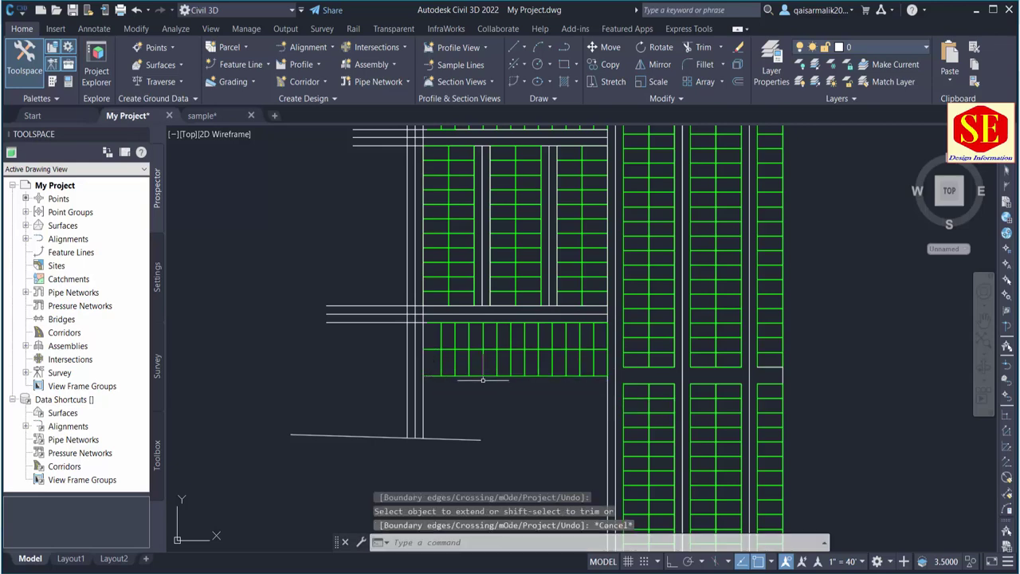
- Copy the green plot row together with its road line just below the existing one
middle_click_drag(463, 263, 466, 306)
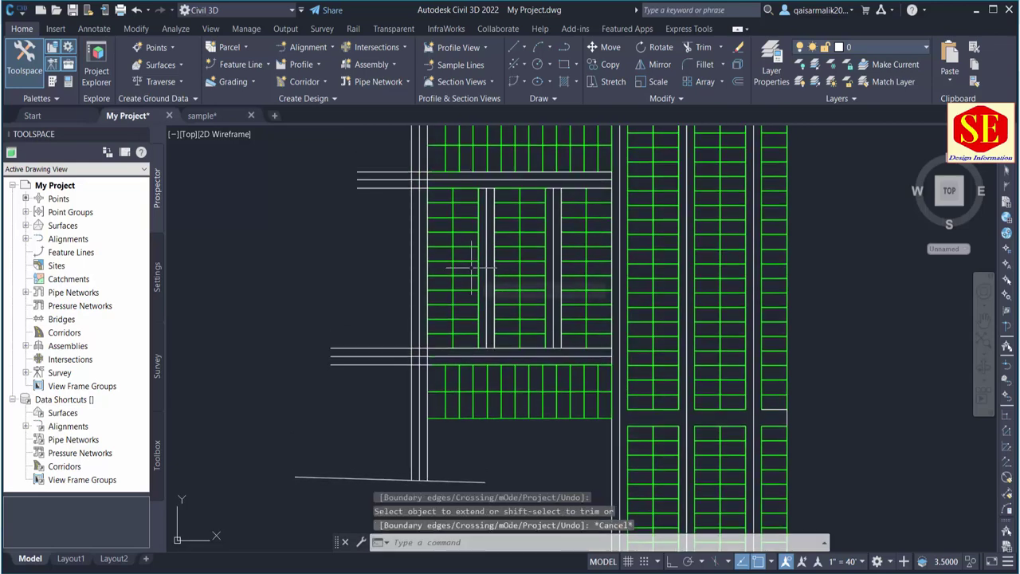
scroll(468, 324, "down", 1)
scroll(529, 284, "down", 1)
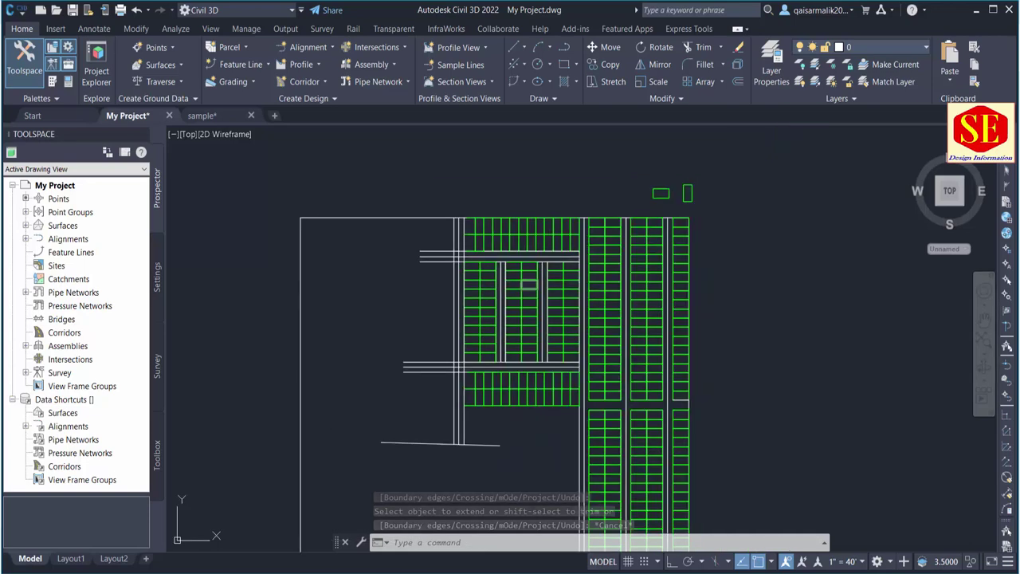
middle_click_drag(654, 371, 655, 275)
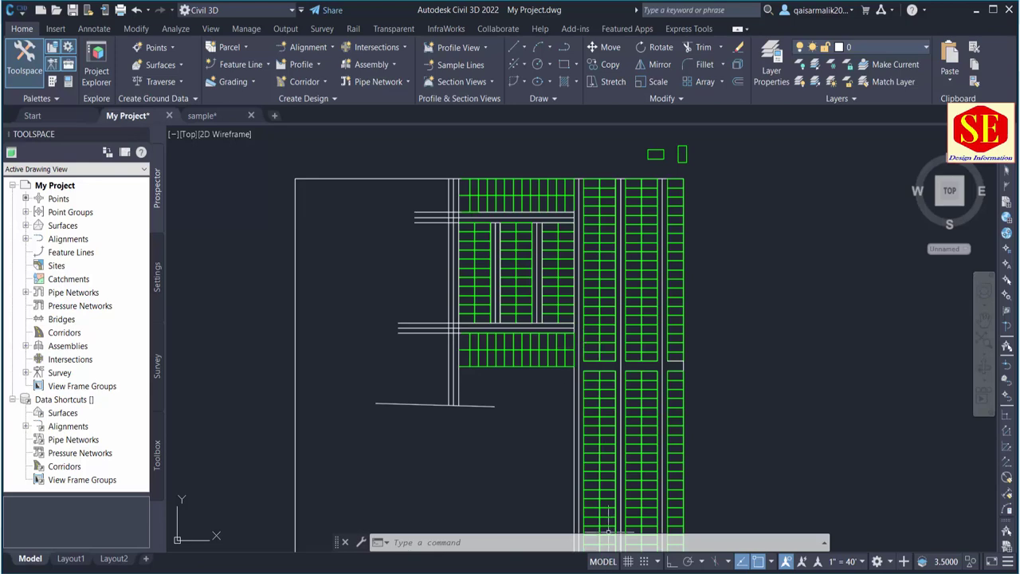
scroll(609, 529, "up", 2)
key("Return")
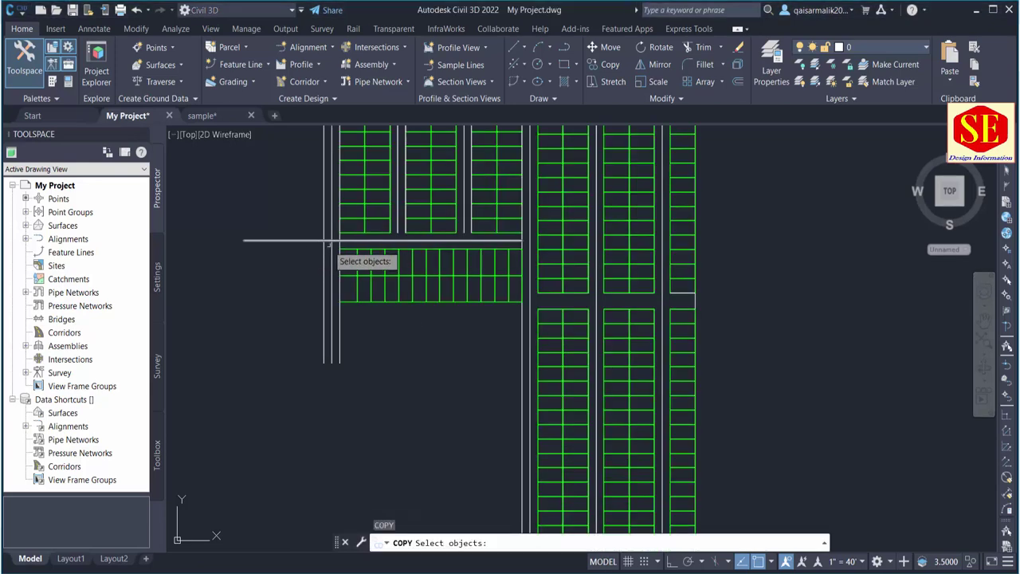
scroll(335, 247, "up", 1)
left_click(335, 244)
left_click(642, 330)
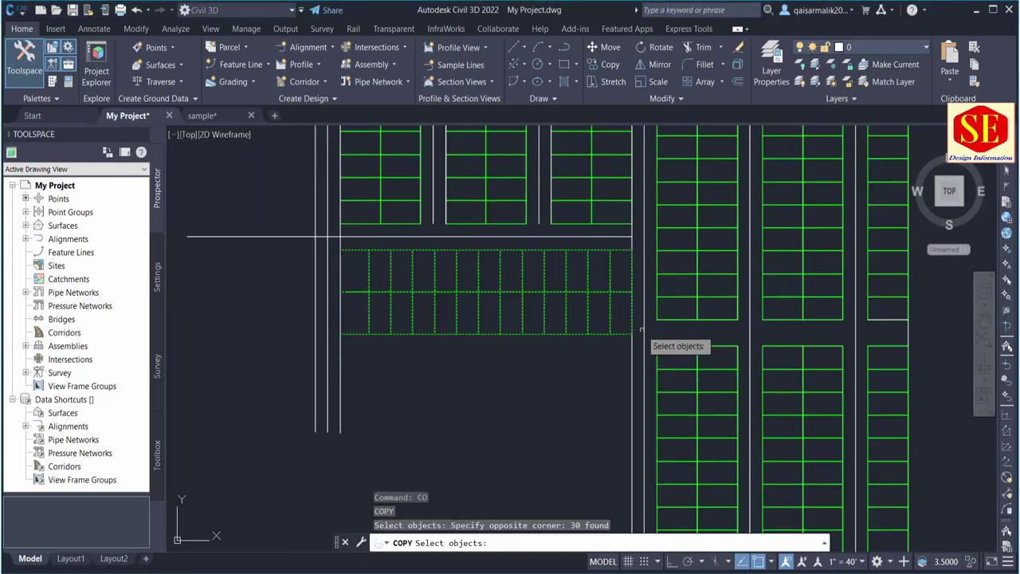
left_click(589, 235)
key("Return")
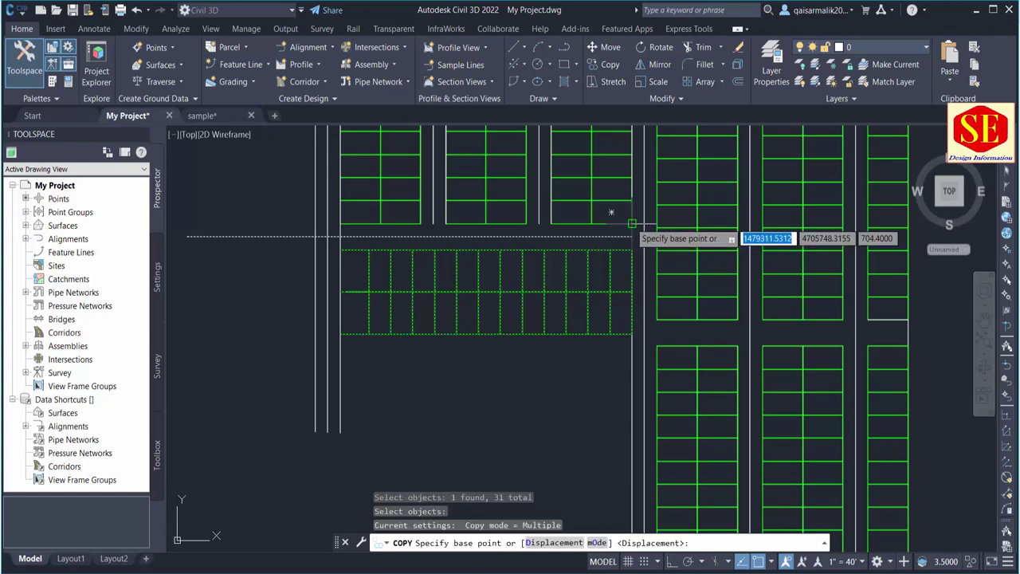
left_click(624, 236)
middle_click_drag(619, 319, 604, 295)
key("Escape")
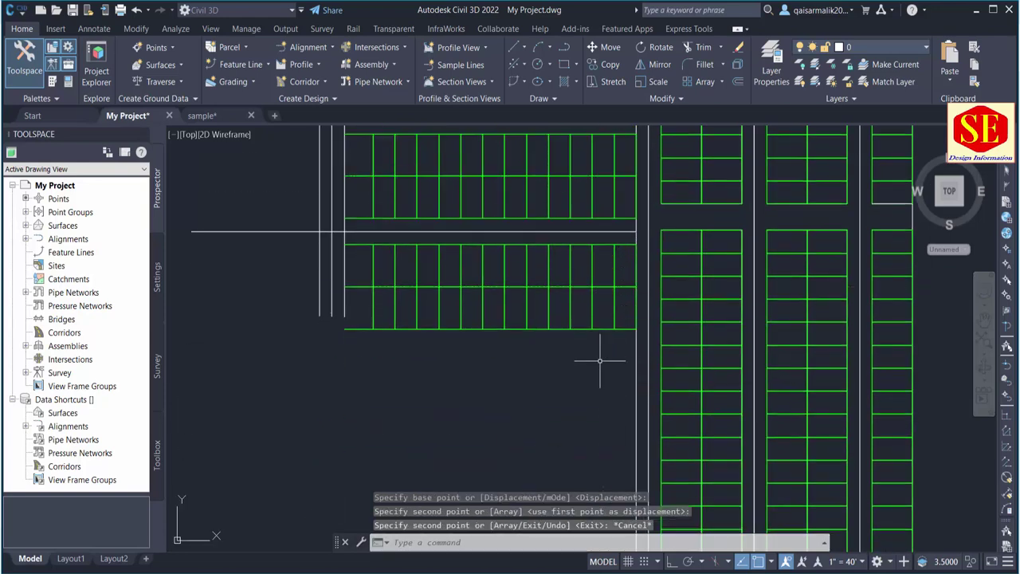
- Copy the three vertical plot blocks further south
scroll(558, 359, "down", 1)
scroll(455, 383, "down", 1)
scroll(460, 347, "down", 2)
scroll(461, 347, "down", 1)
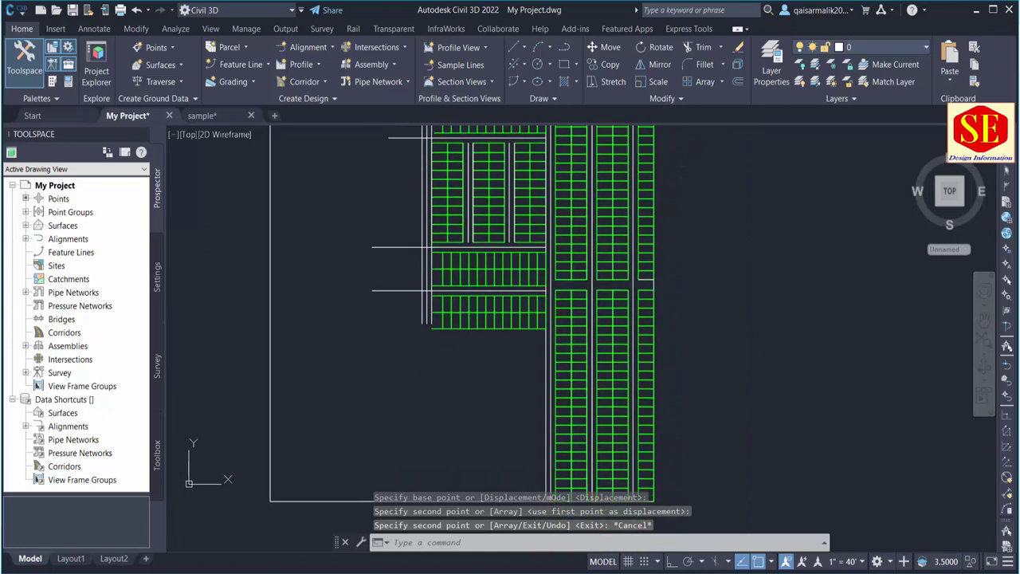
scroll(423, 350, "up", 1)
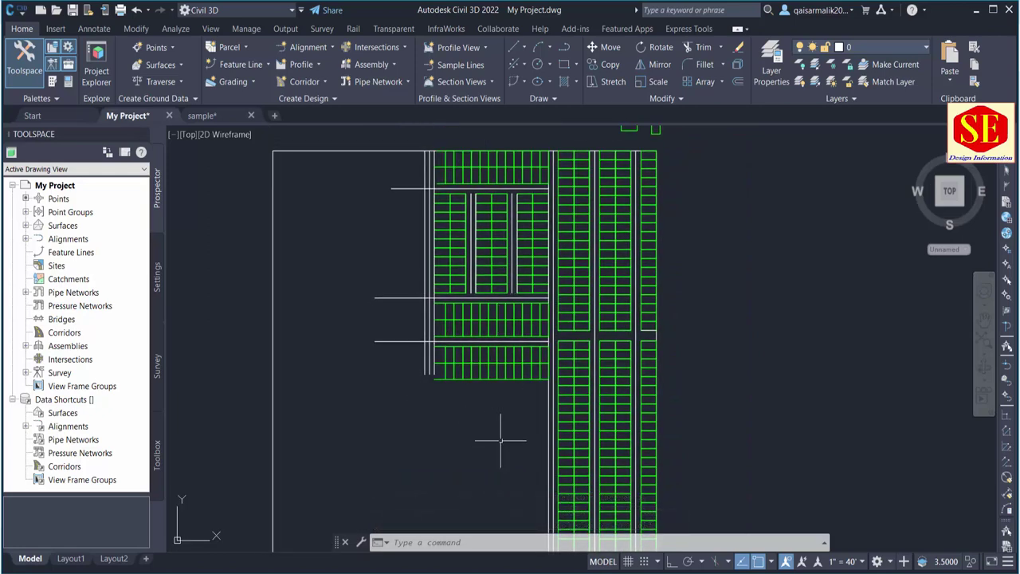
middle_click_drag(501, 440, 495, 427)
key("Return")
scroll(425, 171, "up", 2)
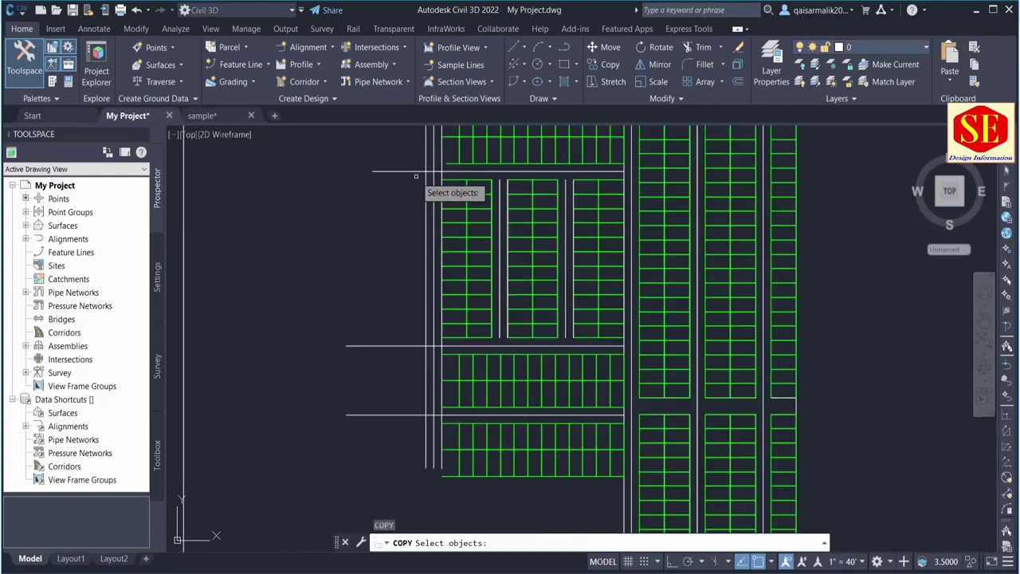
left_click_drag(415, 162, 638, 348)
key("Return")
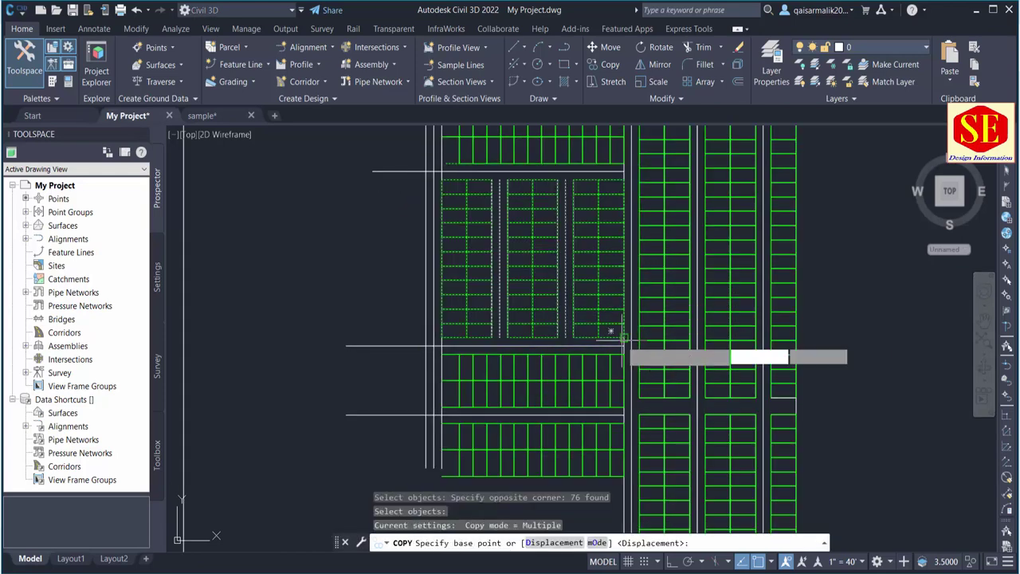
left_click(625, 162)
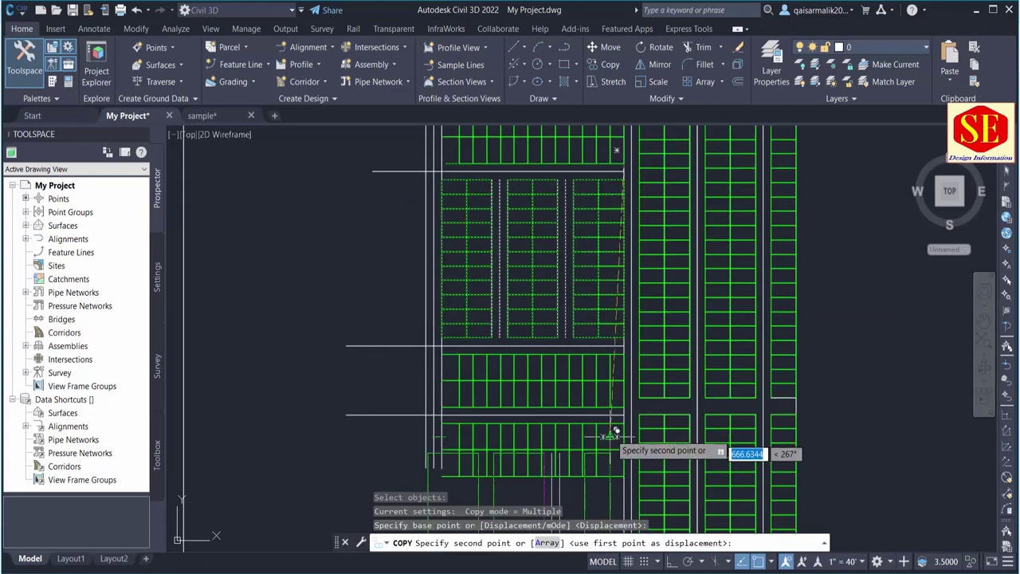
scroll(610, 428, "down", 1)
scroll(629, 353, "up", 1)
left_click(610, 185)
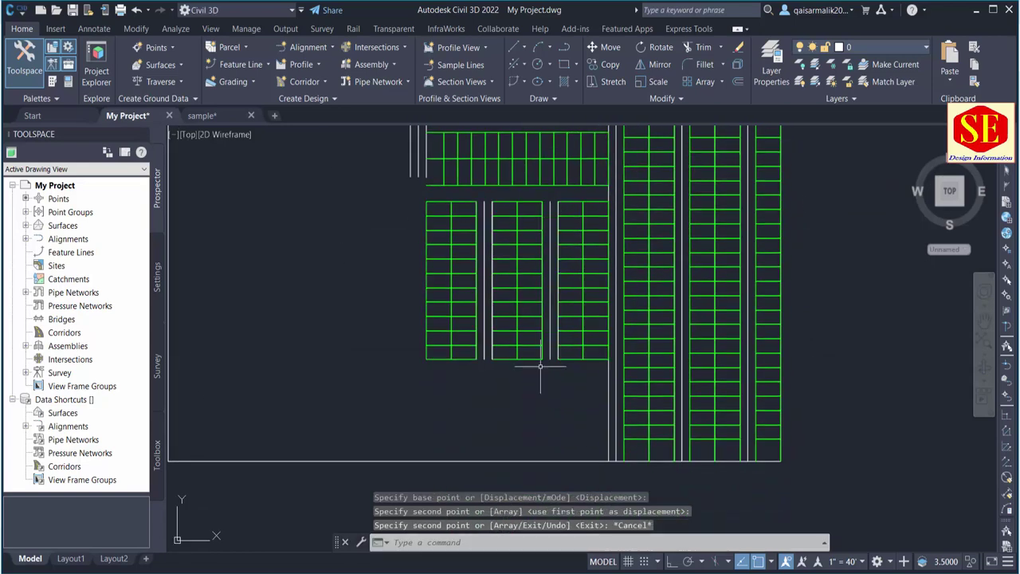
scroll(551, 387, "down", 2)
key("Escape")
- Copy the green plot row again below the new vertical plot blocks
type("o")
key("Return")
scroll(558, 213, "up", 2)
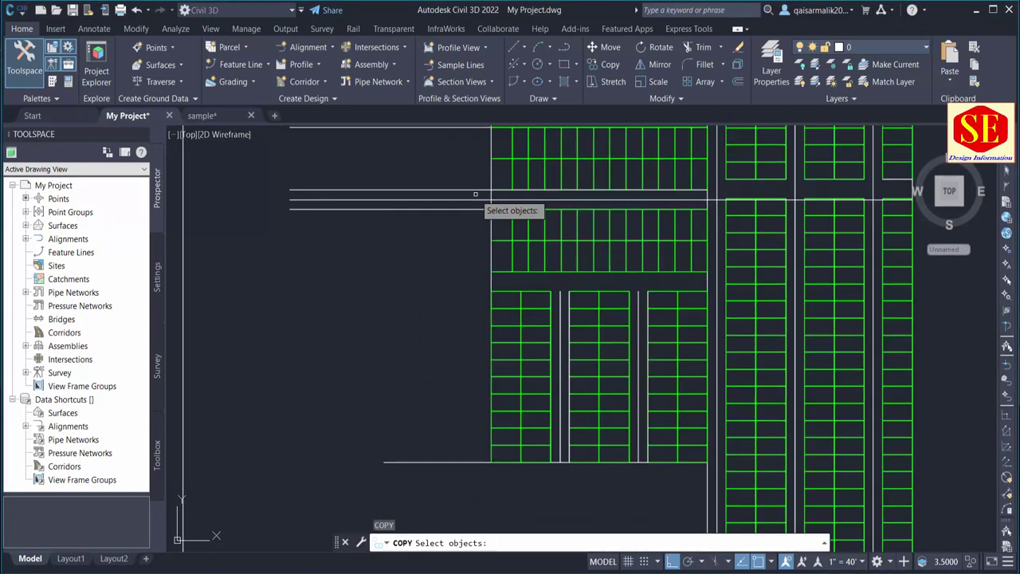
left_click(472, 167)
left_click(722, 289)
key("Return")
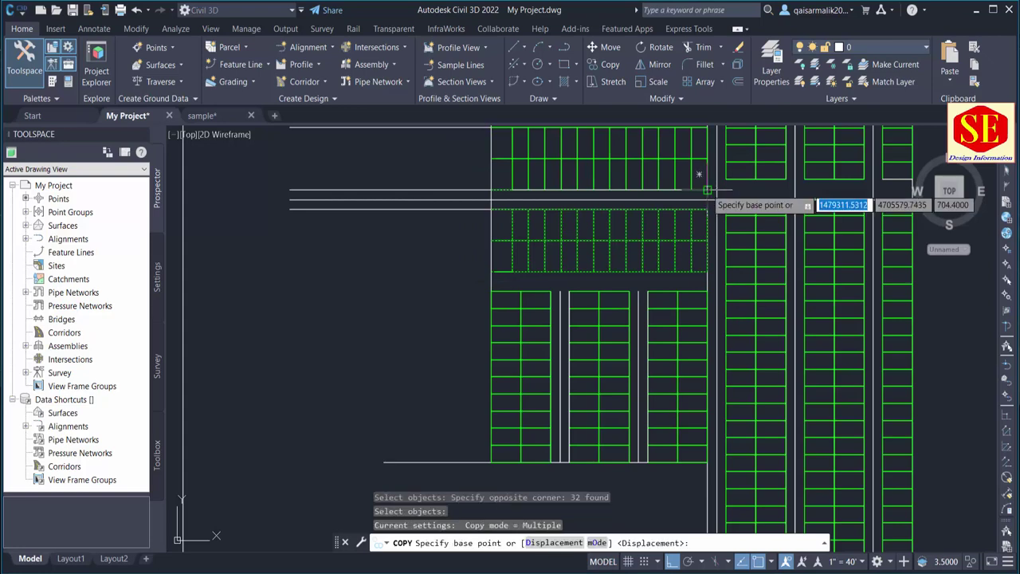
left_click(706, 201)
scroll(707, 201, "down", 1)
scroll(683, 285, "up", 1)
key("Escape")
middle_click_drag(487, 353, 497, 279)
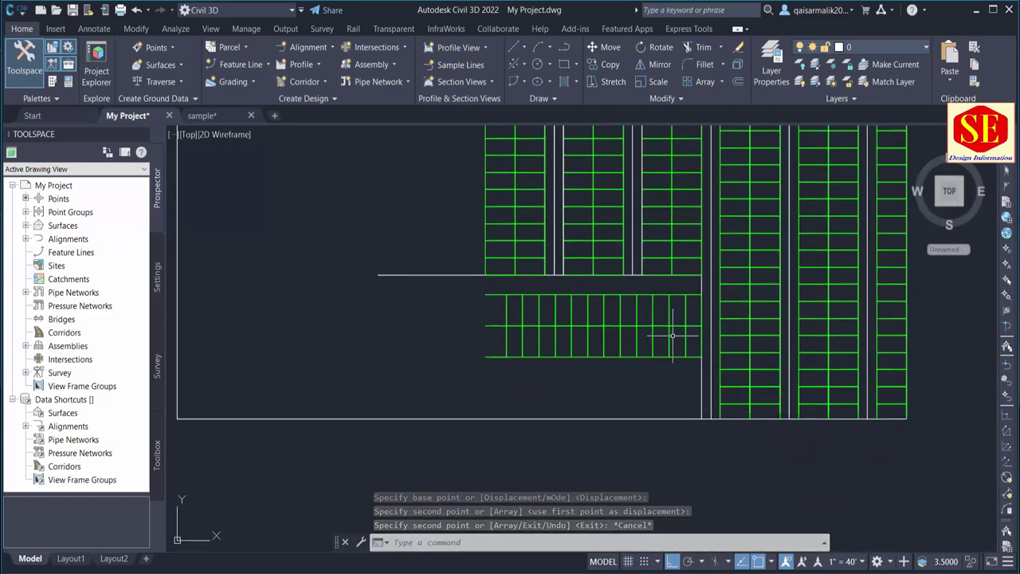
key("l")
key("Return")
- Draw a road line across the south and offset a parallel copy 40 below it
left_click(701, 357)
left_click(356, 349)
key("Escape")
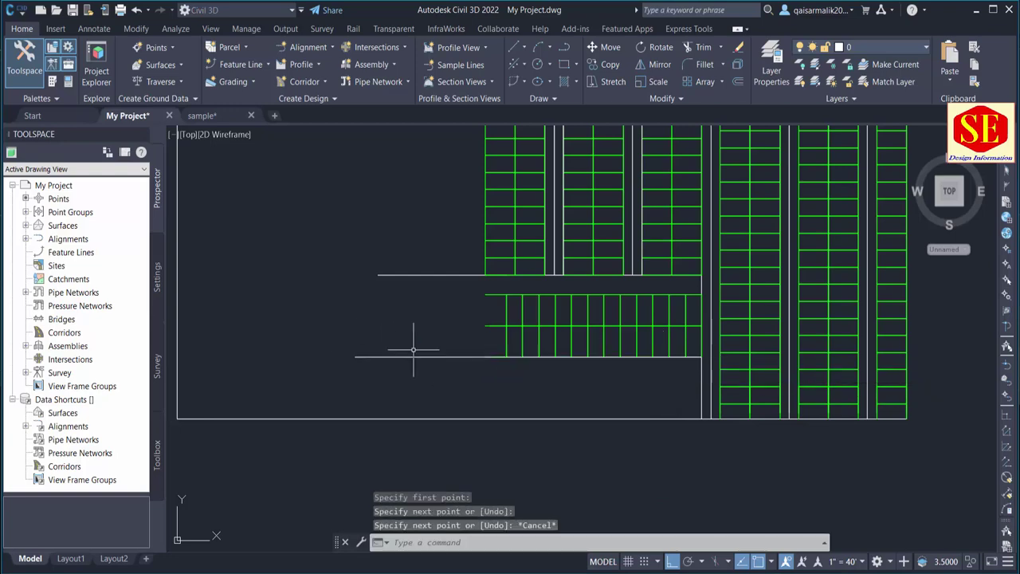
key("o")
key("Return")
type("40")
- Copy the last plot column of the row further south
key("Return")
left_click(470, 359)
left_click(431, 389)
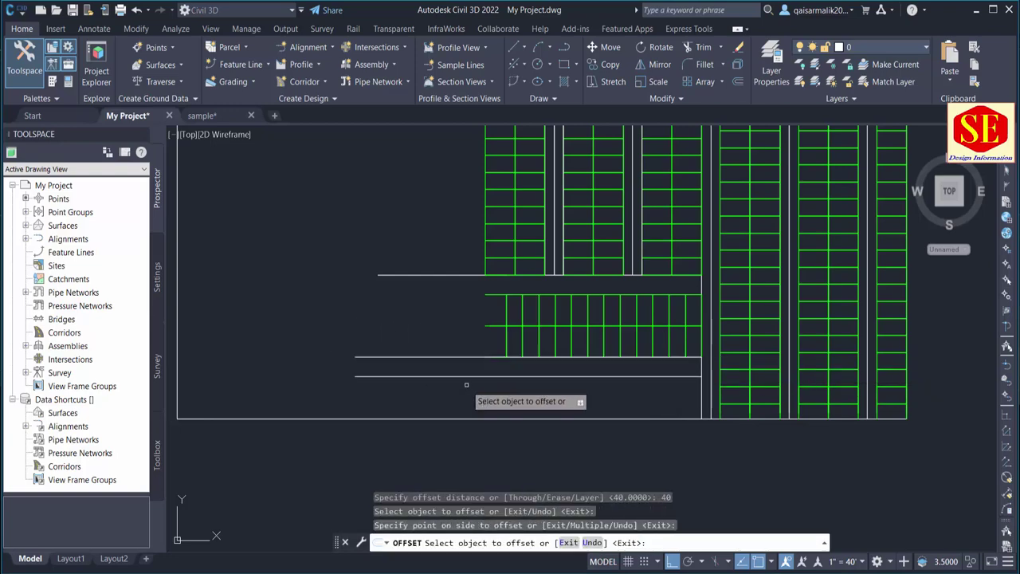
key("Escape")
type("o")
key("Return")
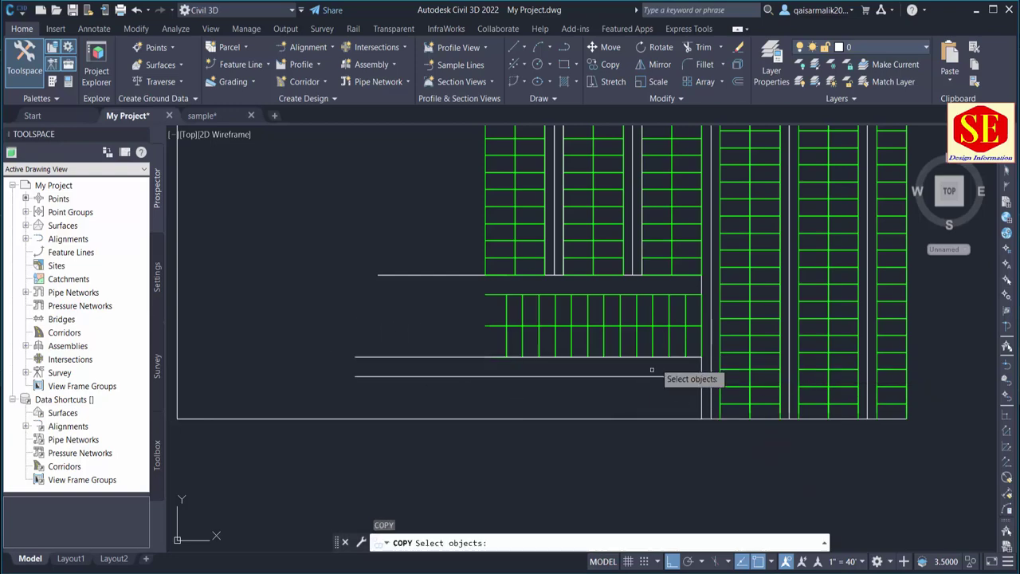
left_click(688, 312)
left_click(656, 360)
key("Return")
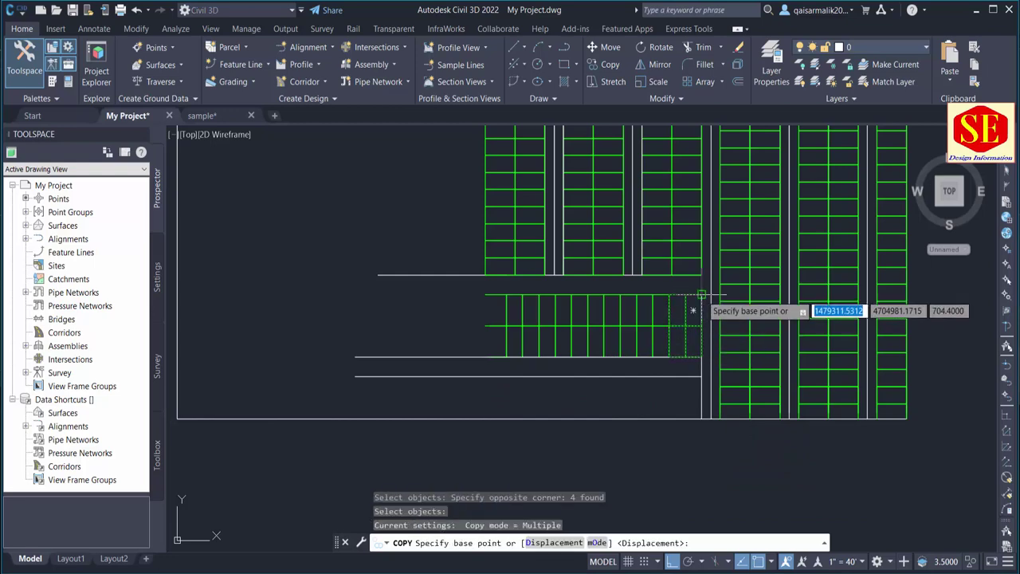
left_click(702, 295)
left_click(702, 446)
key("Escape")
scroll(705, 468, "up", 5)
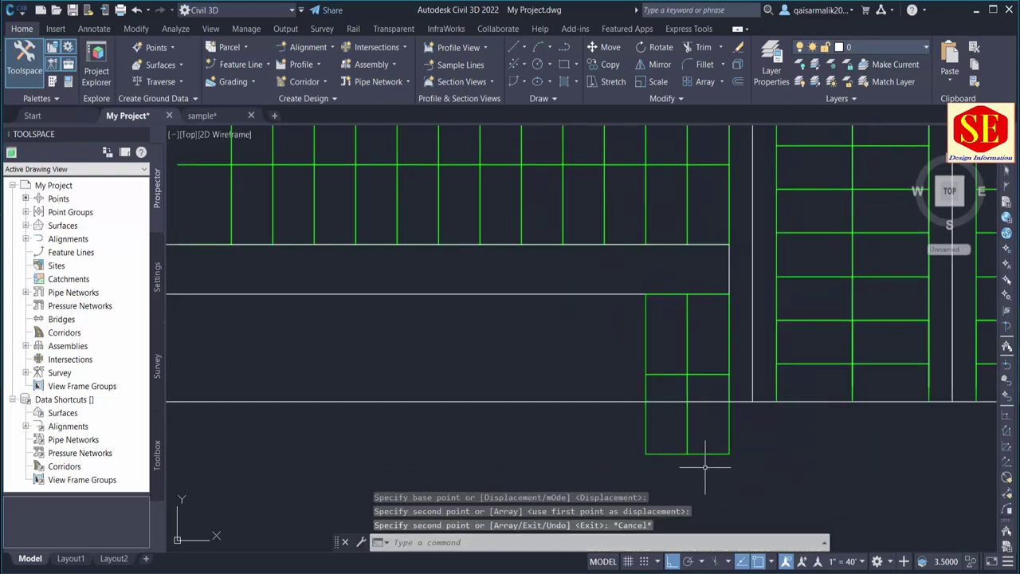
- Rotate the copied pair of plots by 90 degrees
left_click(637, 379)
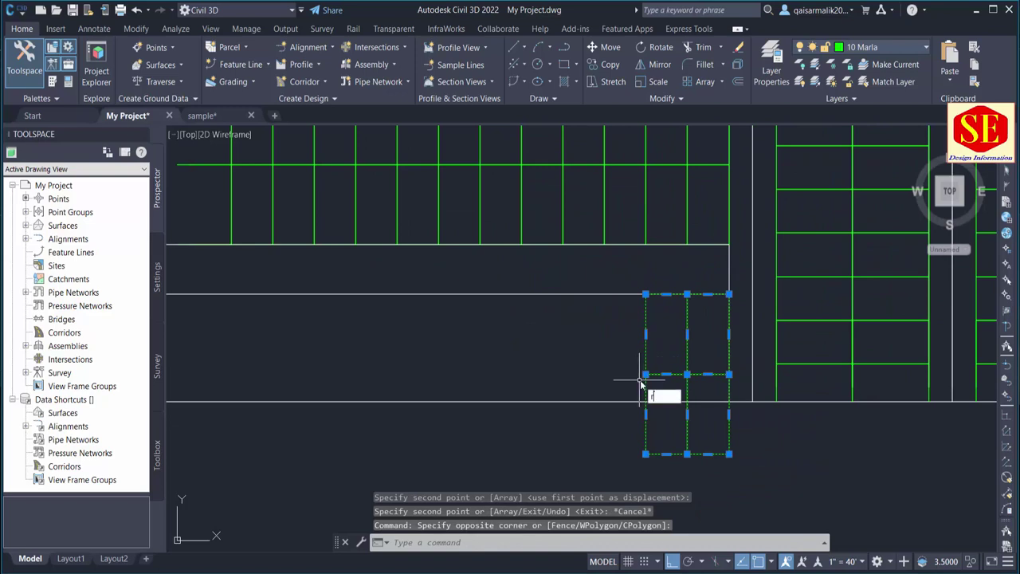
type("o")
key("Return")
type("0")
key("Return")
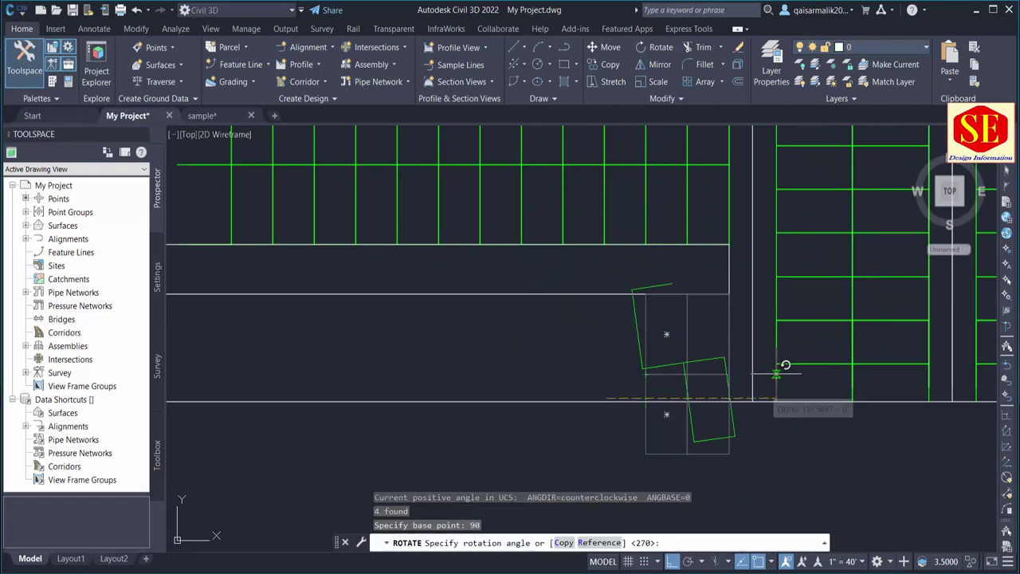
type("90")
key("Return")
key("Escape")
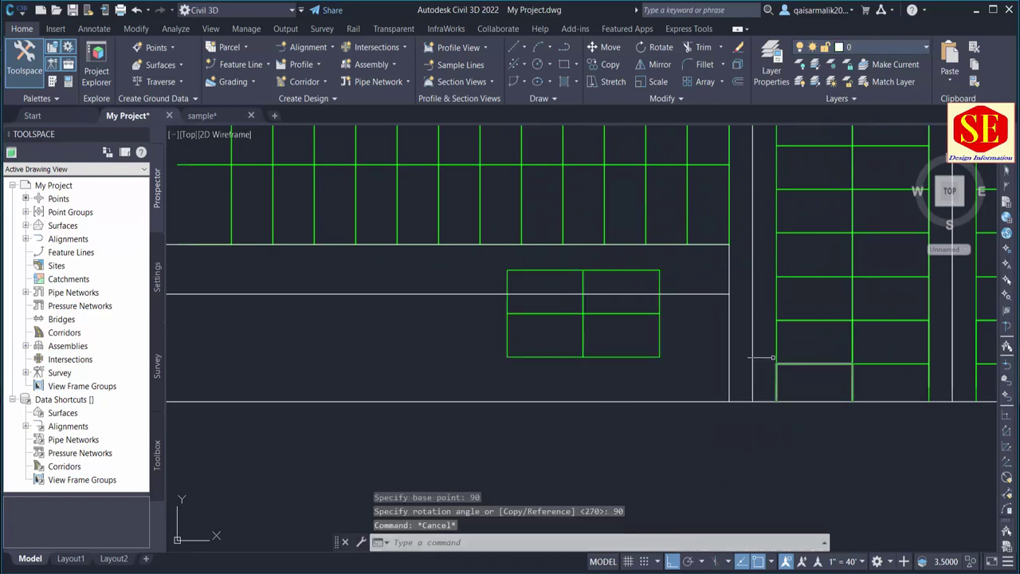
- Move the small plot grid into the lower block's bottom-right corner
type("m")
key("Return")
left_click(496, 268)
left_click(704, 379)
key("Return")
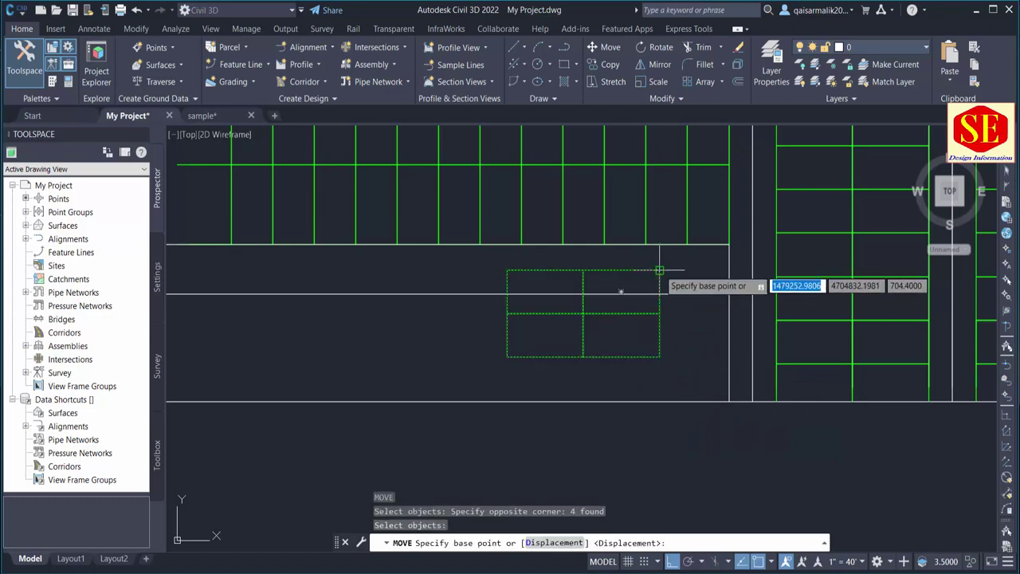
left_click(659, 271)
left_click(729, 295)
key("Escape")
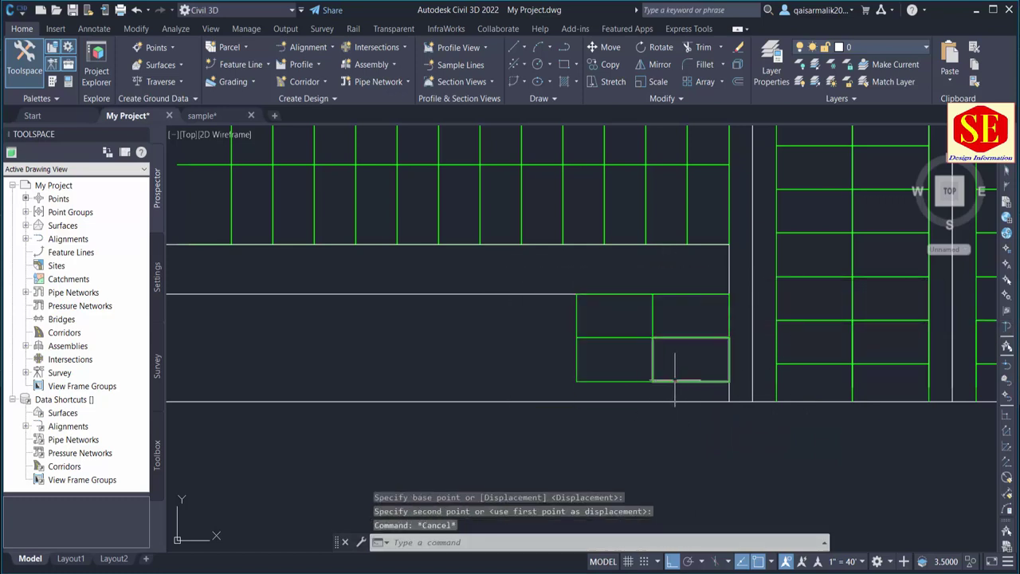
- Explode the grid's outline rectangle and erase its bottom edge lines
left_click(661, 390)
left_click(638, 375)
type("x")
key("Return")
left_click(662, 381)
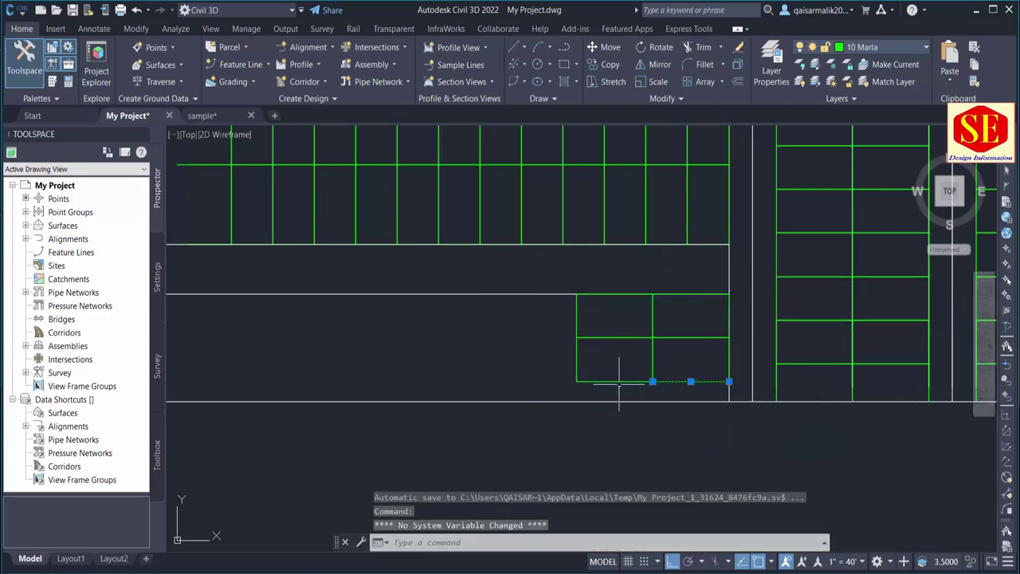
left_click(619, 382)
left_click(675, 369)
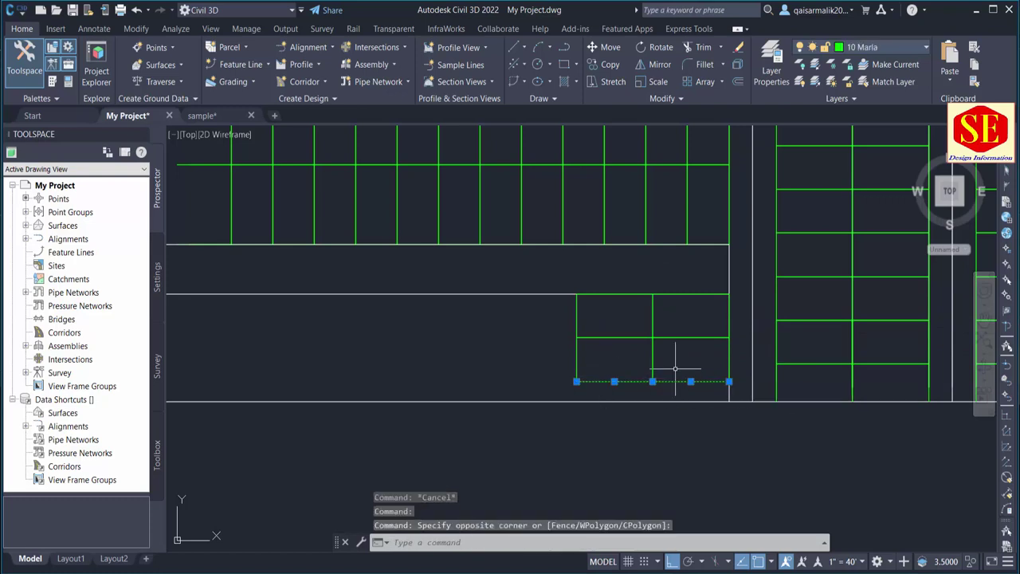
type("e")
key("Return")
- Extend the grid's vertical lines down to the bottom road edge
type("x")
key("Return")
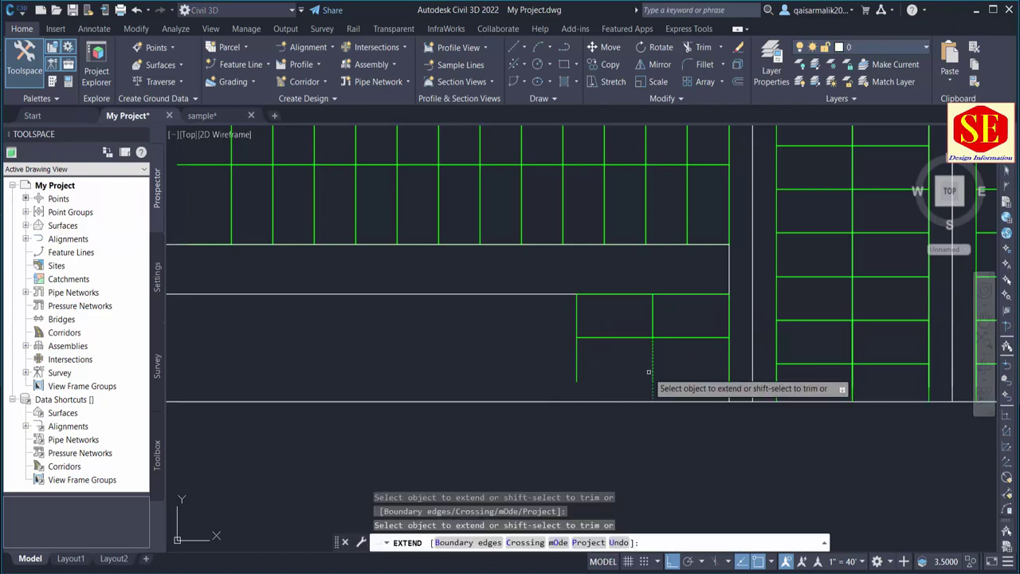
left_click_drag(665, 368, 570, 367)
left_click(576, 367)
key("Escape")
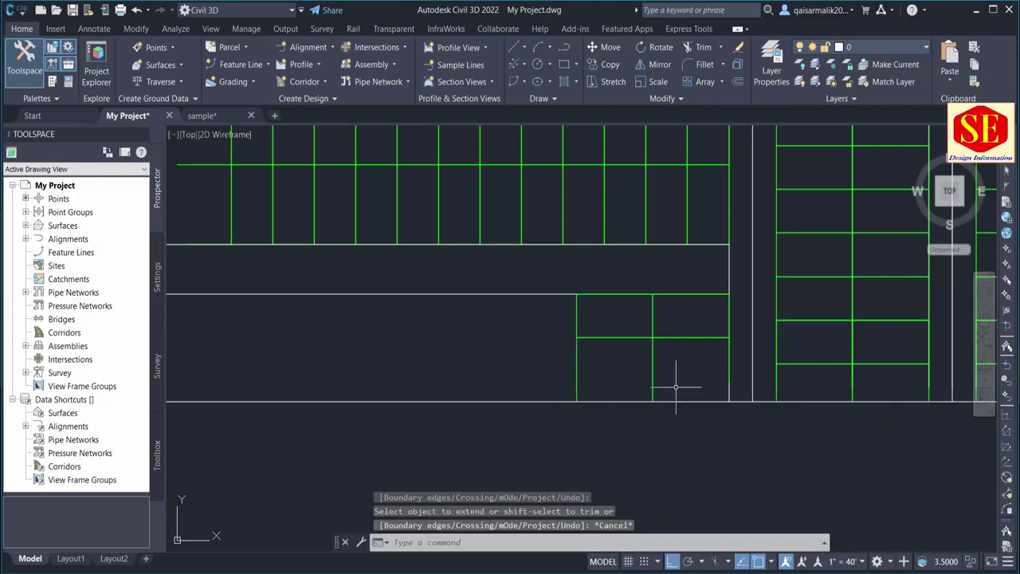
scroll(660, 352, "down", 2)
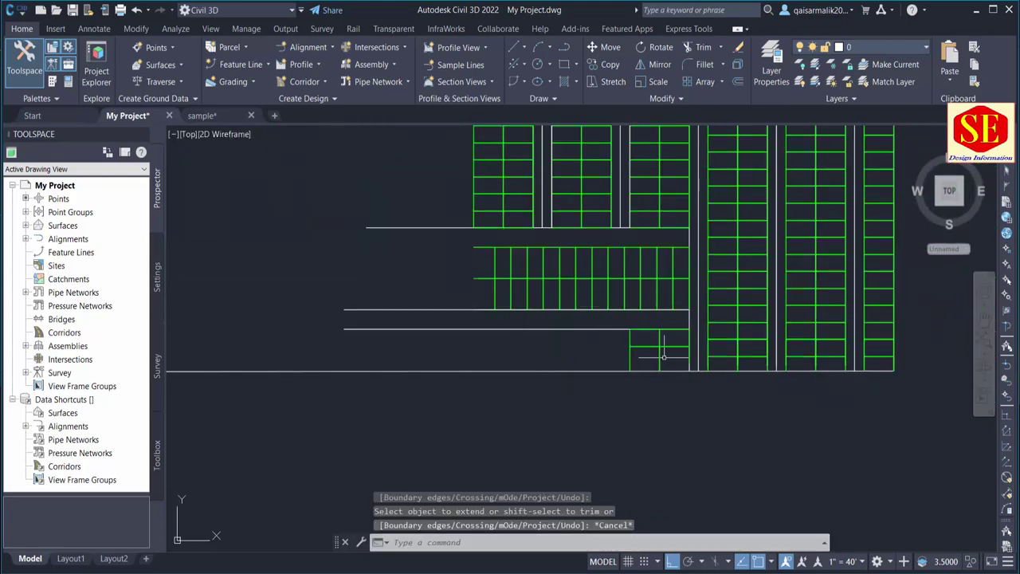
scroll(662, 356, "up", 2)
- Move two horizontal grid lines slightly to the right in the lower block
type("m")
key("Return")
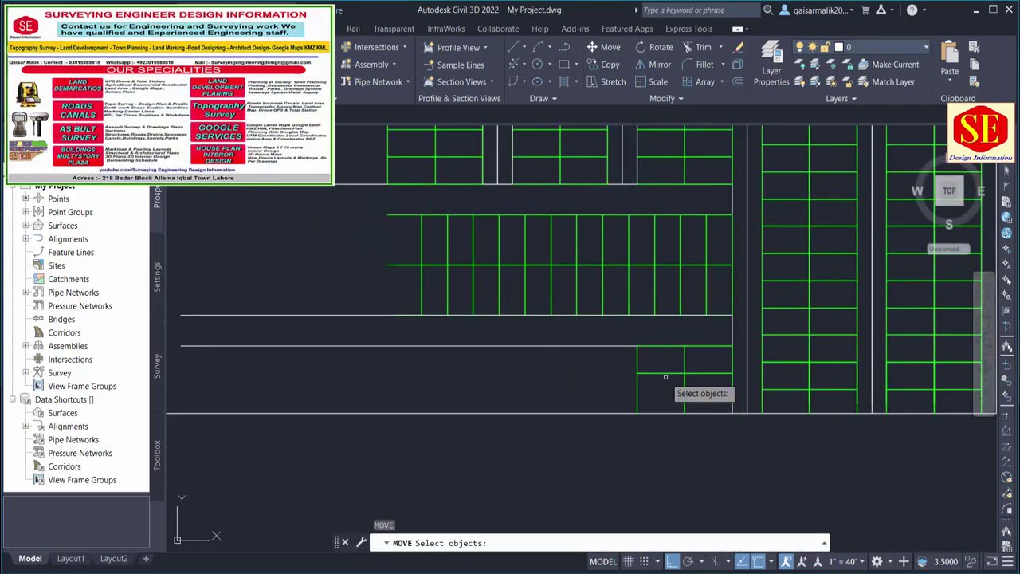
left_click(693, 373)
scroll(687, 372, "up", 2)
key("Return")
left_click(690, 371)
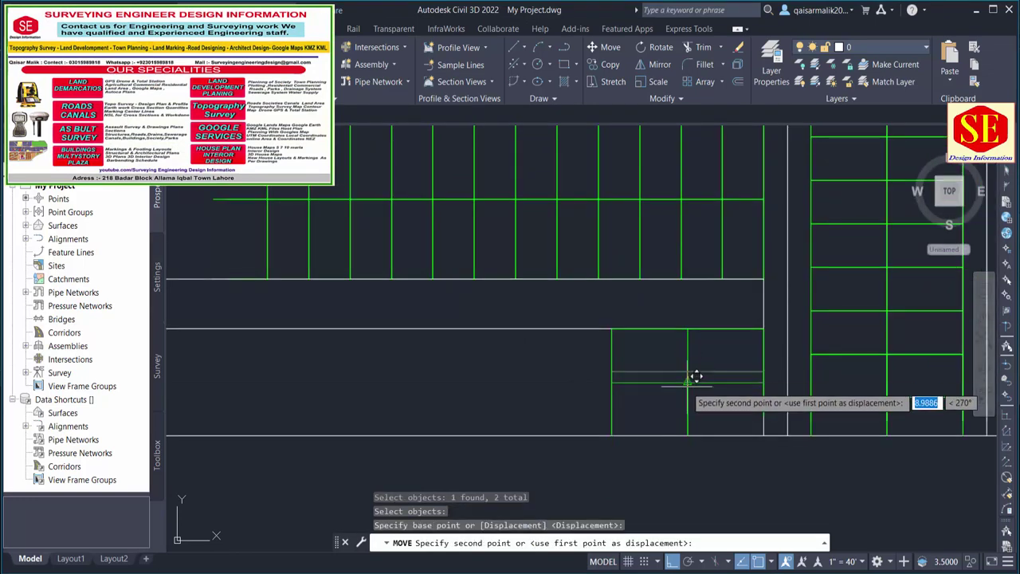
left_click(696, 371)
key("Escape")
left_click(726, 371)
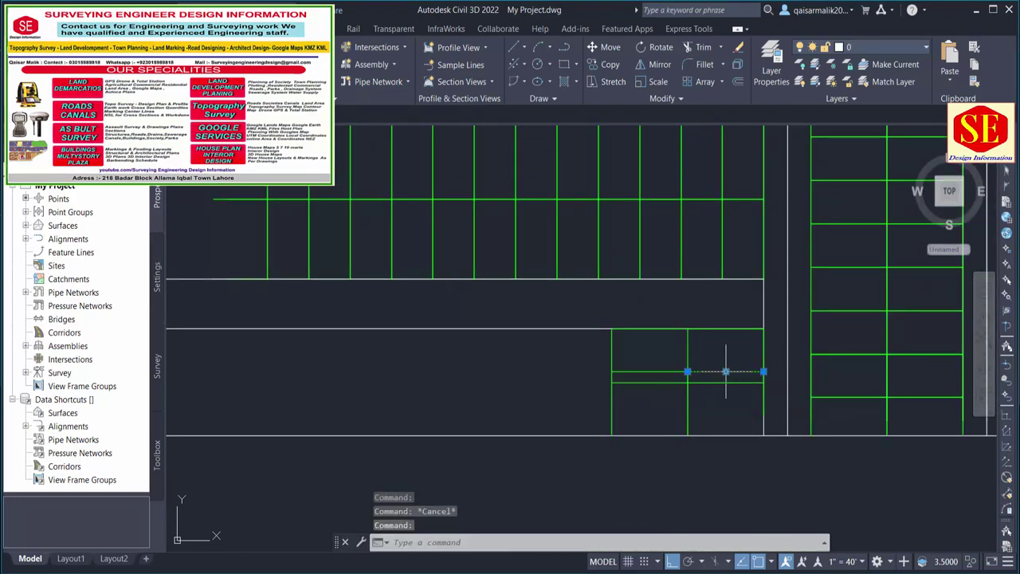
scroll(665, 371, "down", 2)
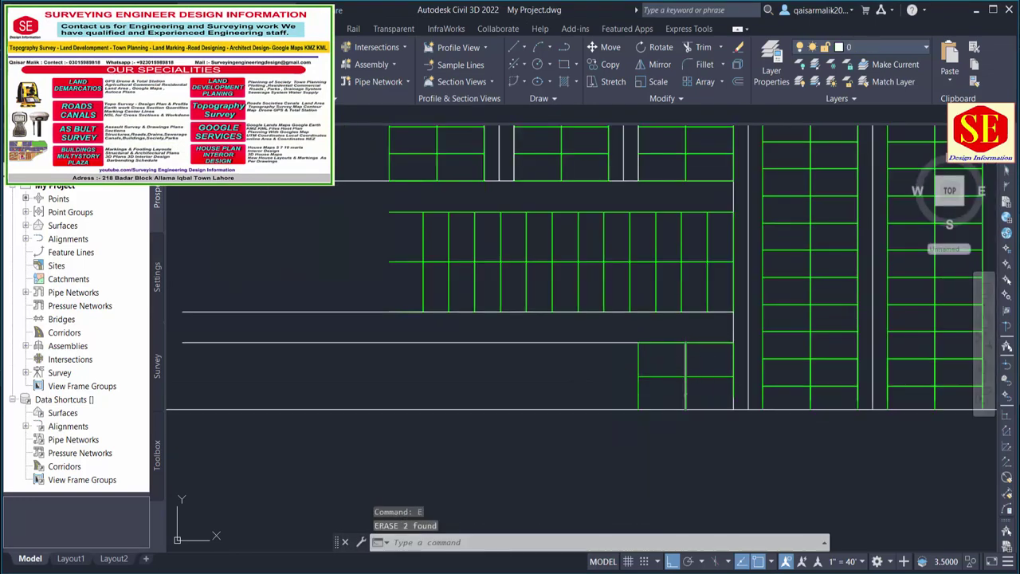
middle_click_drag(647, 363, 661, 368)
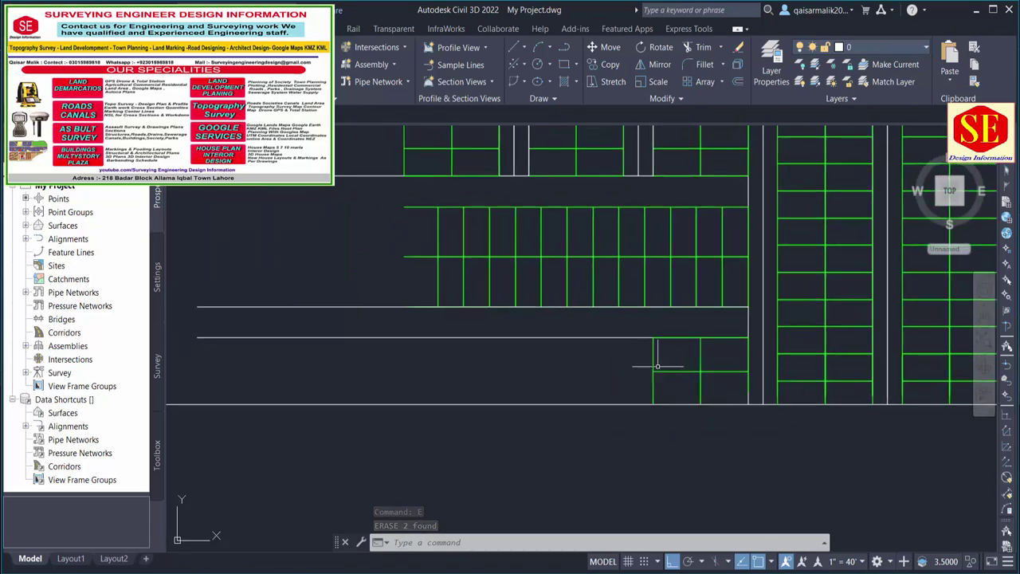
- Offset a vertical plot line 40 units to the left
type("o")
key("Return")
type("0")
key("Return")
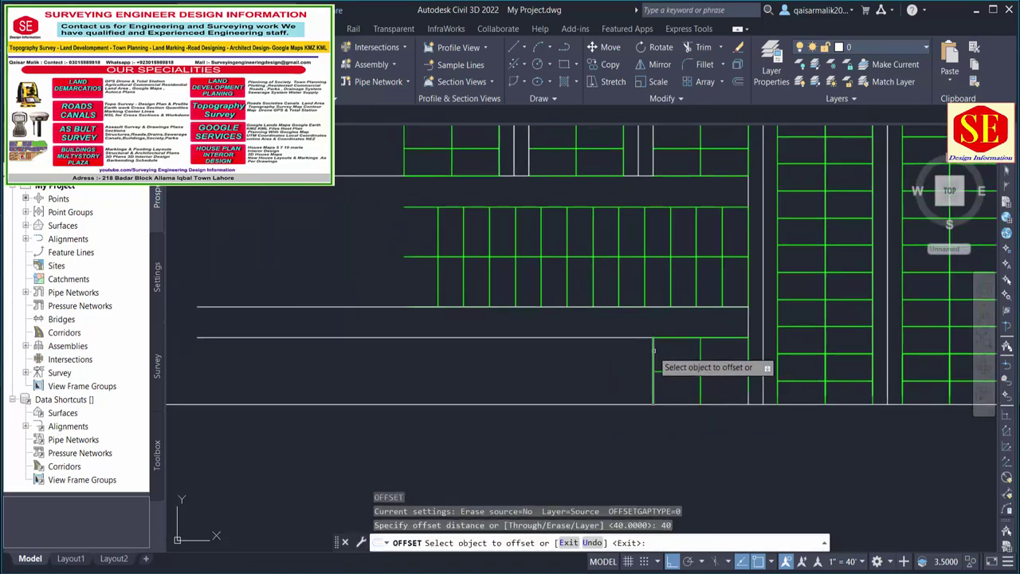
left_click(653, 349)
left_click(586, 360)
key("Escape")
- Copy the corner plot cells westward along the block's bottom edge
key("Return")
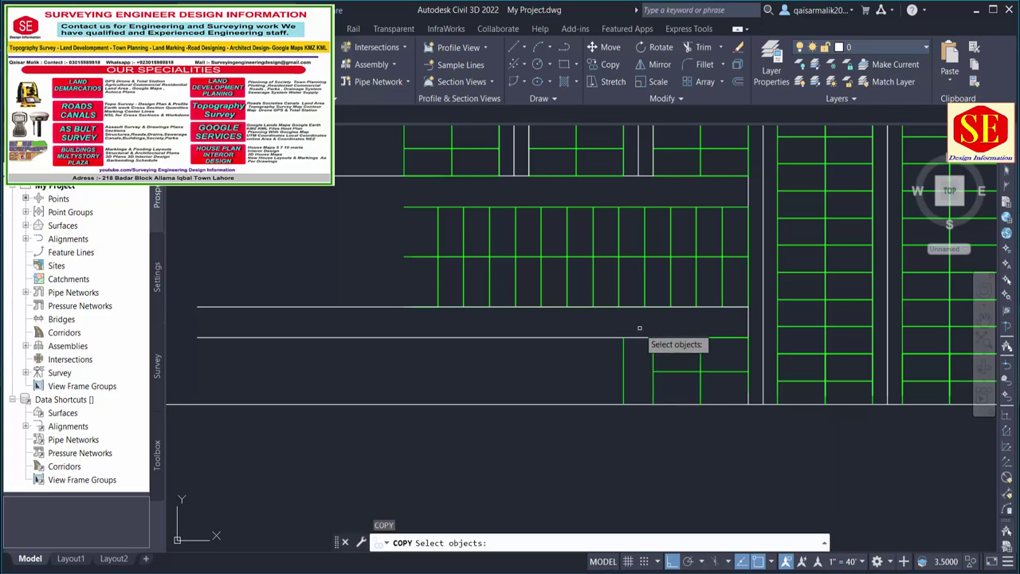
left_click(641, 331)
left_click(765, 415)
key("Return")
left_click(748, 338)
left_click(623, 337)
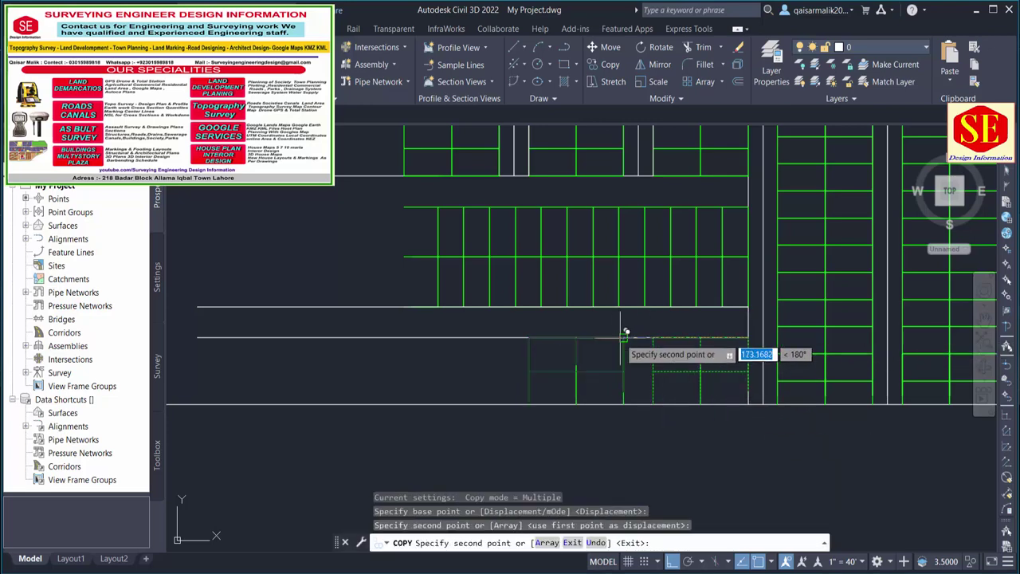
key("Escape")
- Copy the ten-line corner plot grid again, further west
type("o")
key("Return")
left_click(514, 322)
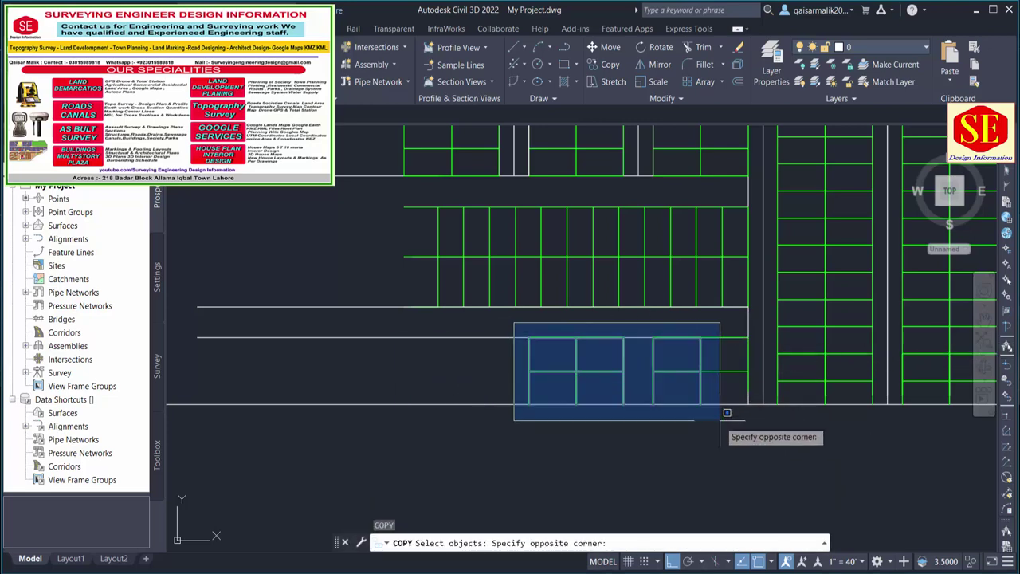
left_click(638, 418)
key("Return")
left_click(529, 338)
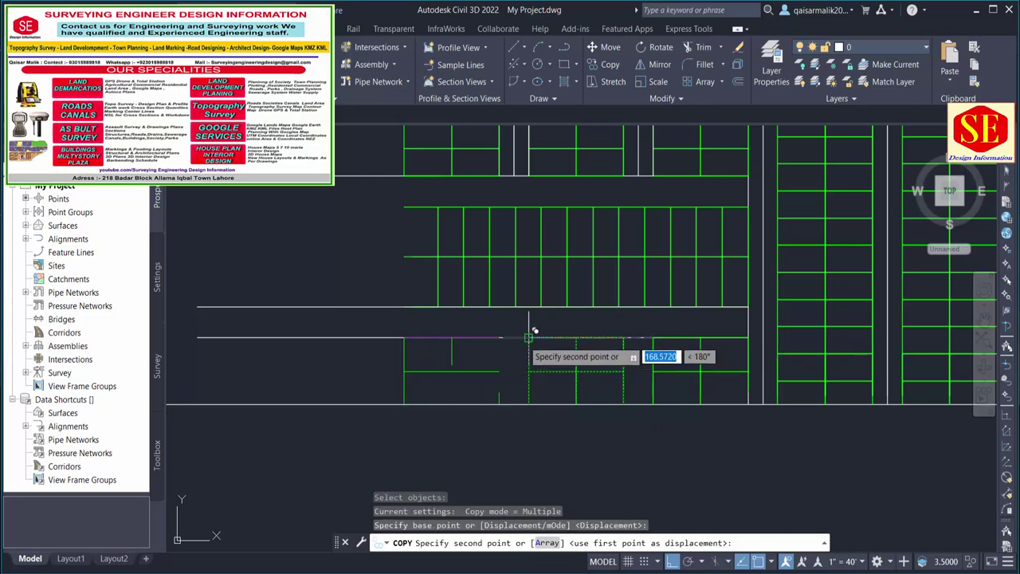
left_click(534, 330)
scroll(526, 351, "down", 2)
scroll(486, 399, "down", 1)
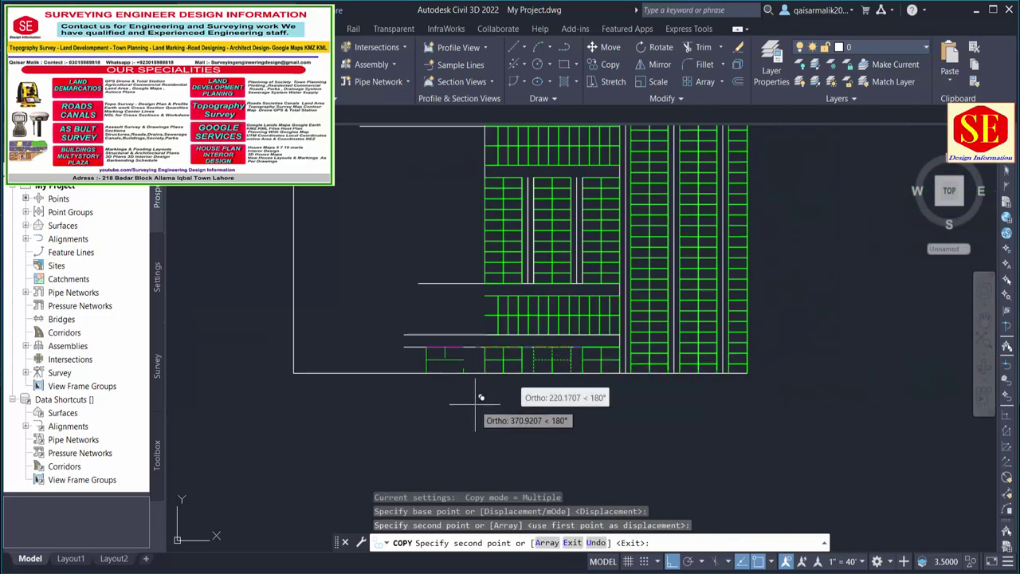
key("Escape")
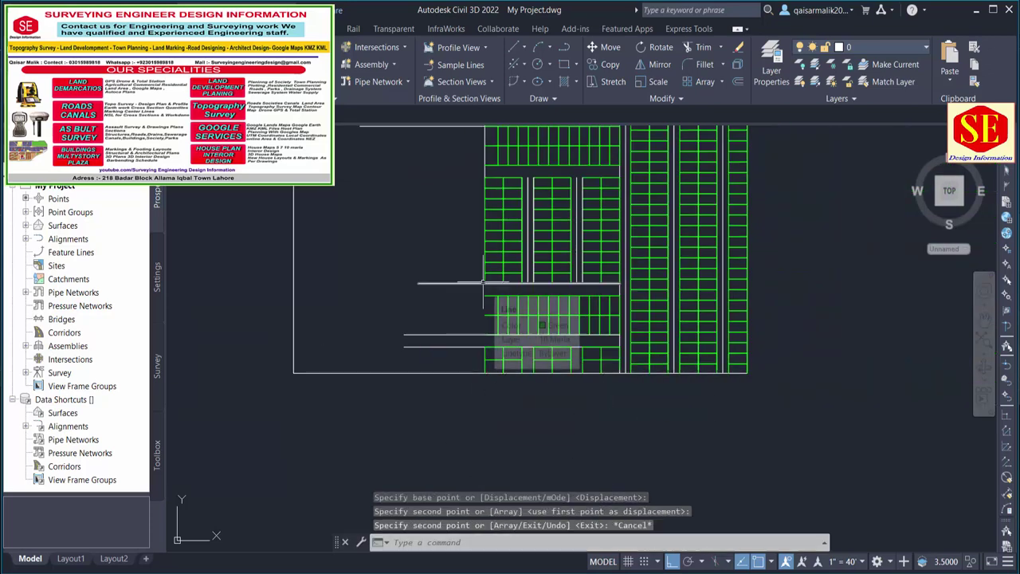
- Select the vertical boundary line, attempt to stretch its bottom endpoint, then cancel
middle_click_drag(482, 167, 484, 319)
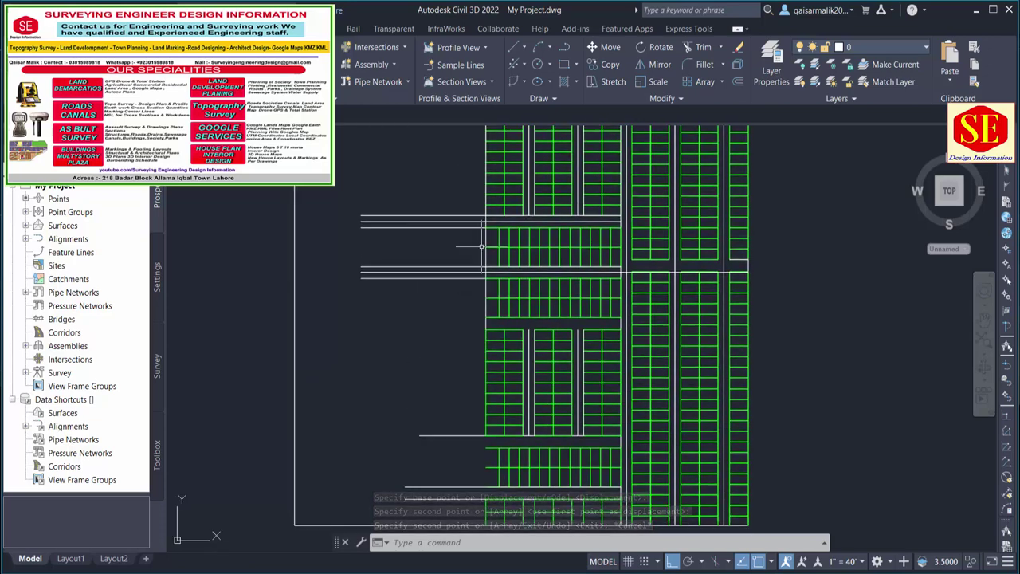
key("Escape")
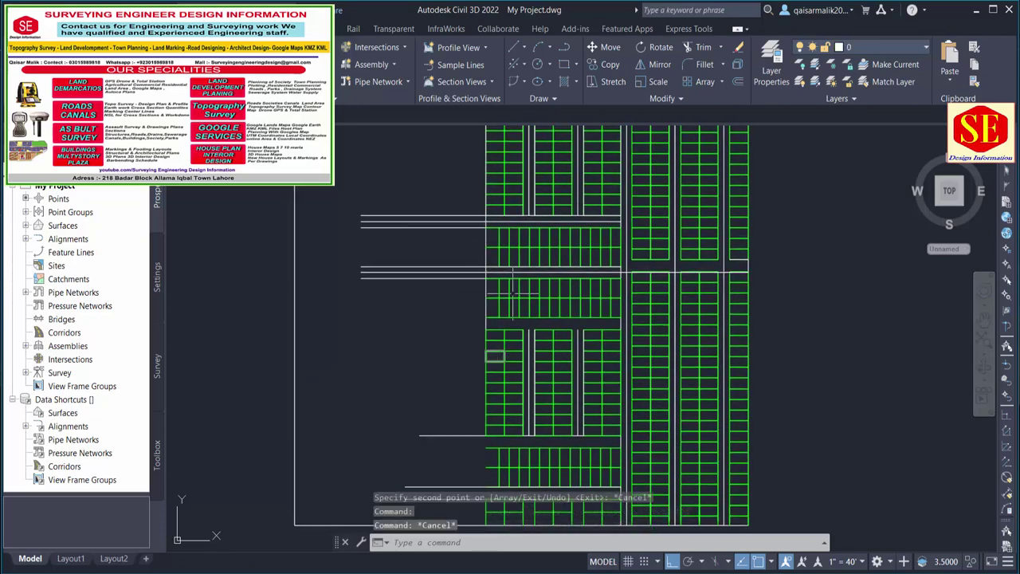
left_click(485, 254)
left_click(486, 341)
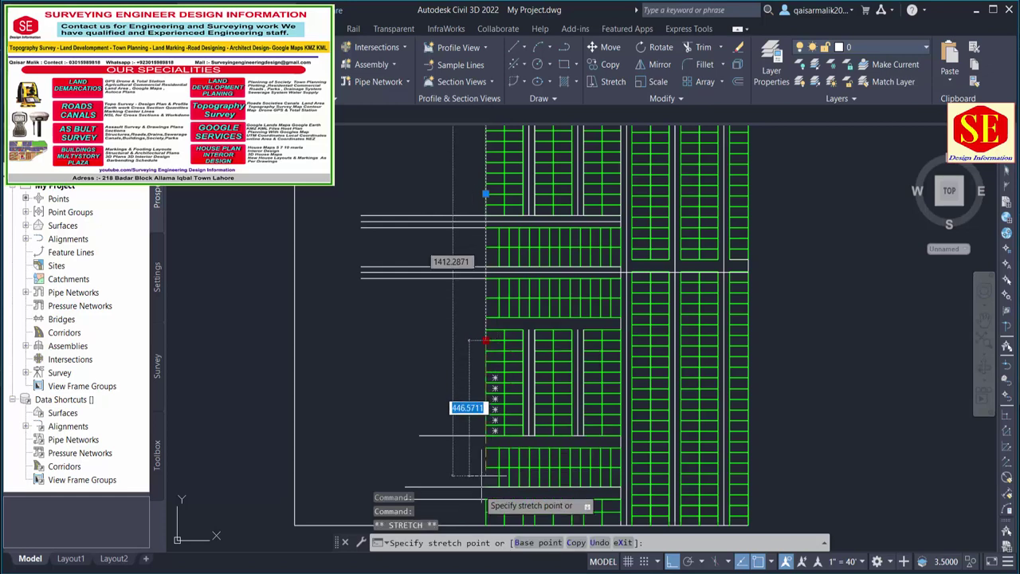
key("Escape")
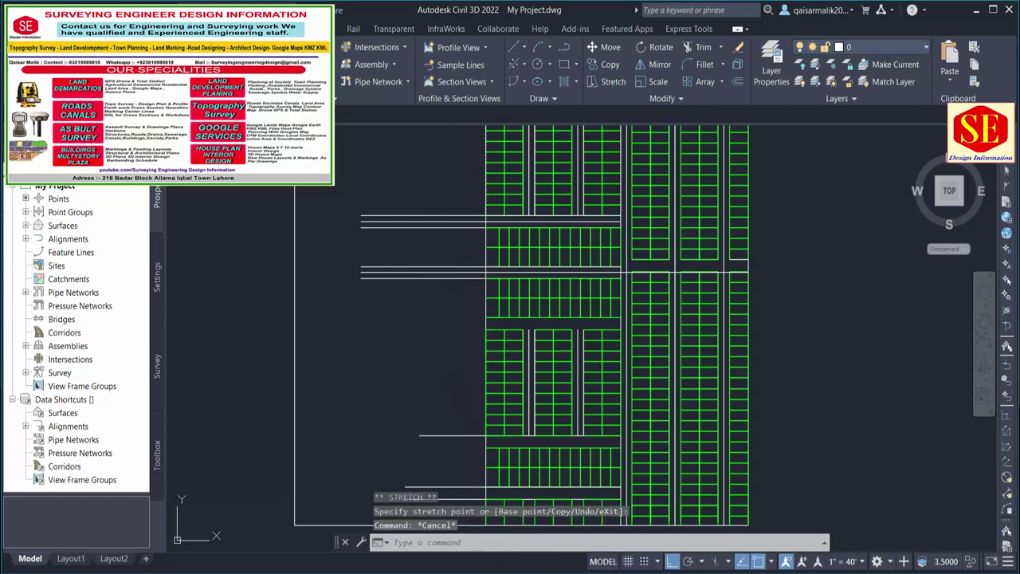
mouse_move(481, 522)
middle_mouse_down()
mouse_move(478, 441)
mouse_move(497, 518)
middle_mouse_up()
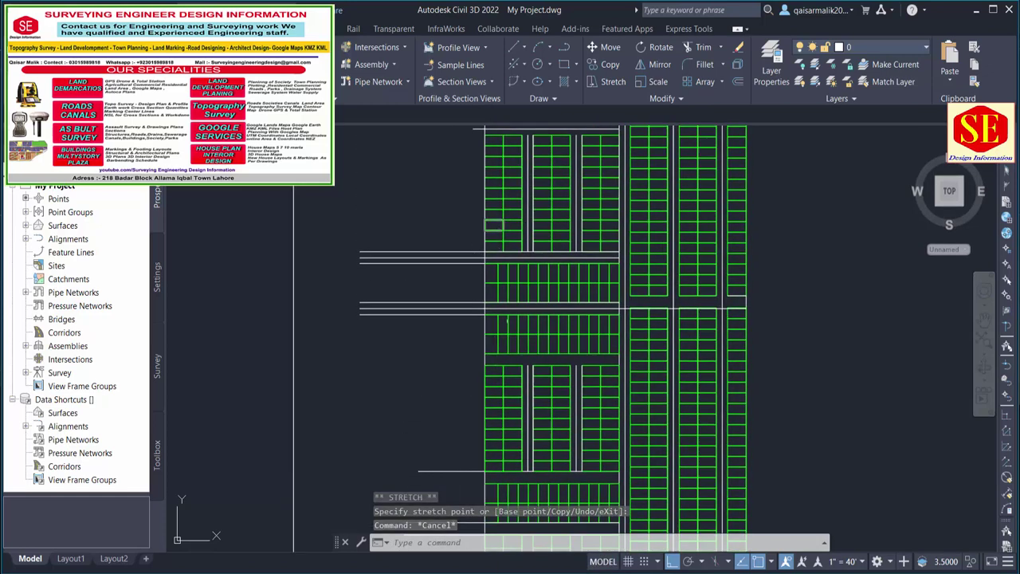
scroll(589, 416, "up", 2)
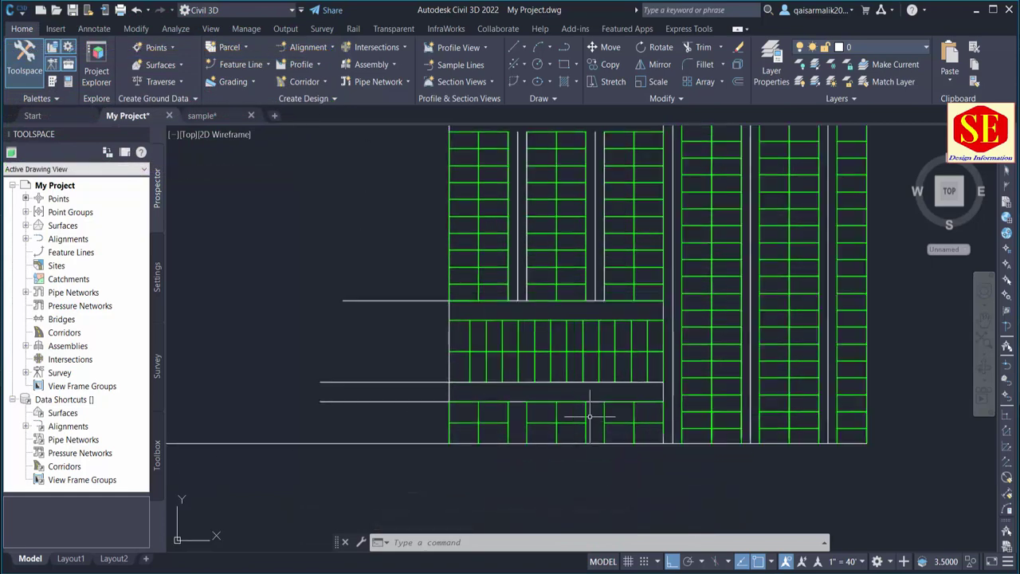
scroll(506, 308, "down", 2)
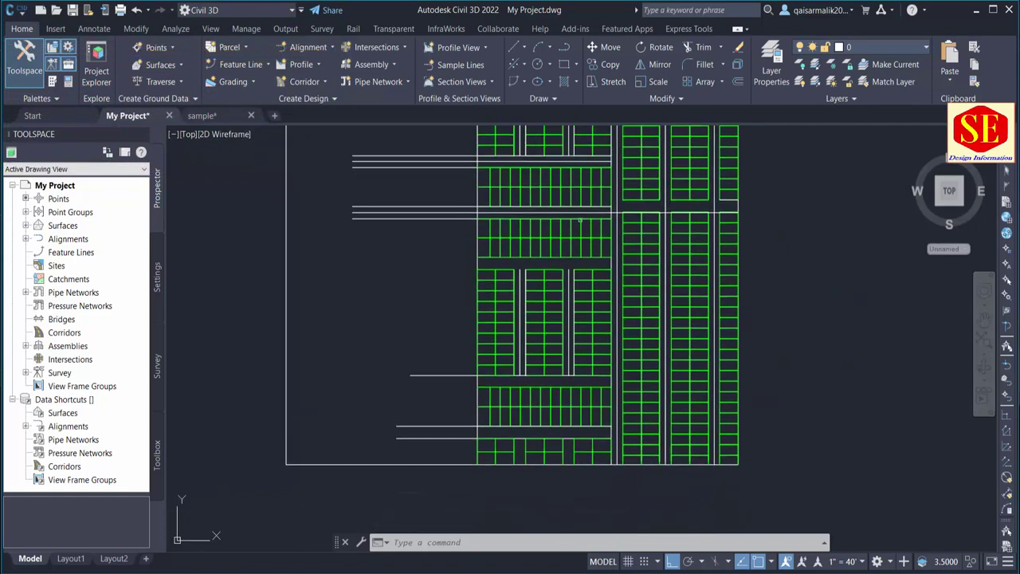
- Attempt a fence trim of the road line ends, then cancel it
middle_click_drag(590, 199, 592, 267)
key("Return")
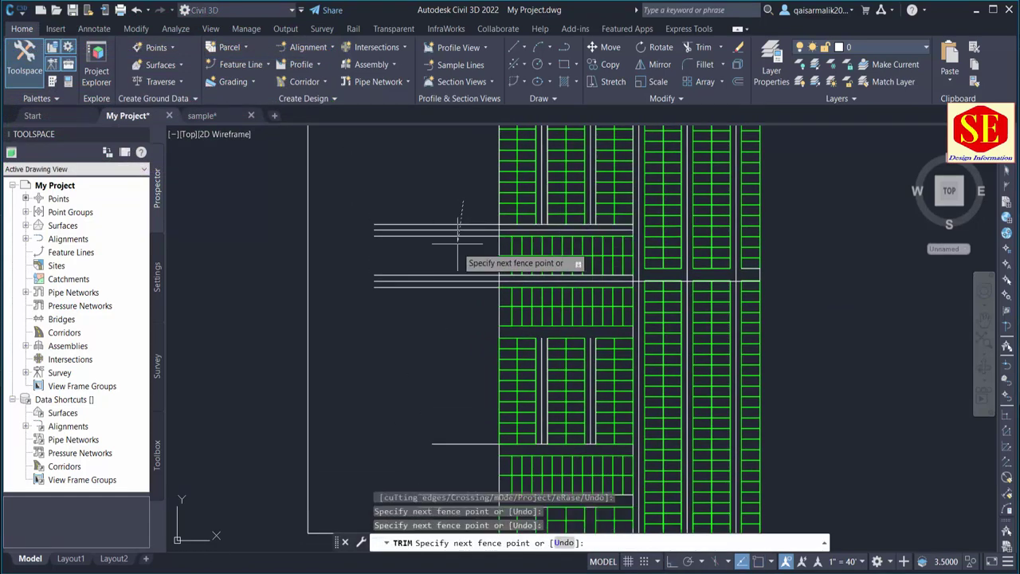
left_click_drag(409, 263, 467, 467)
key("Escape")
scroll(493, 228, "down", 4)
scroll(467, 341, "up", 2)
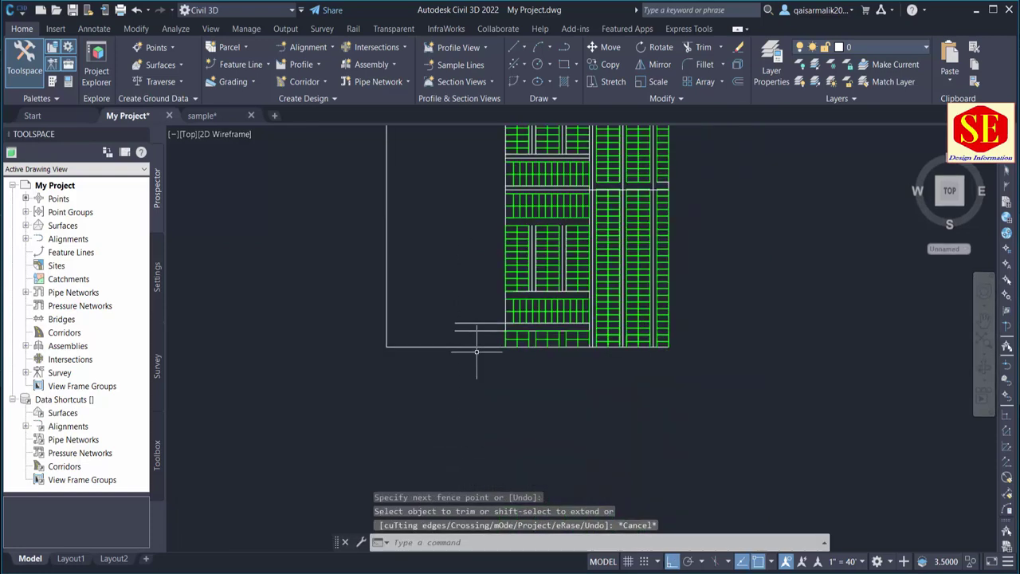
scroll(483, 353, "up", 2)
- Retry trimming the road edge lines twice, cancelling each attempt
key("Return")
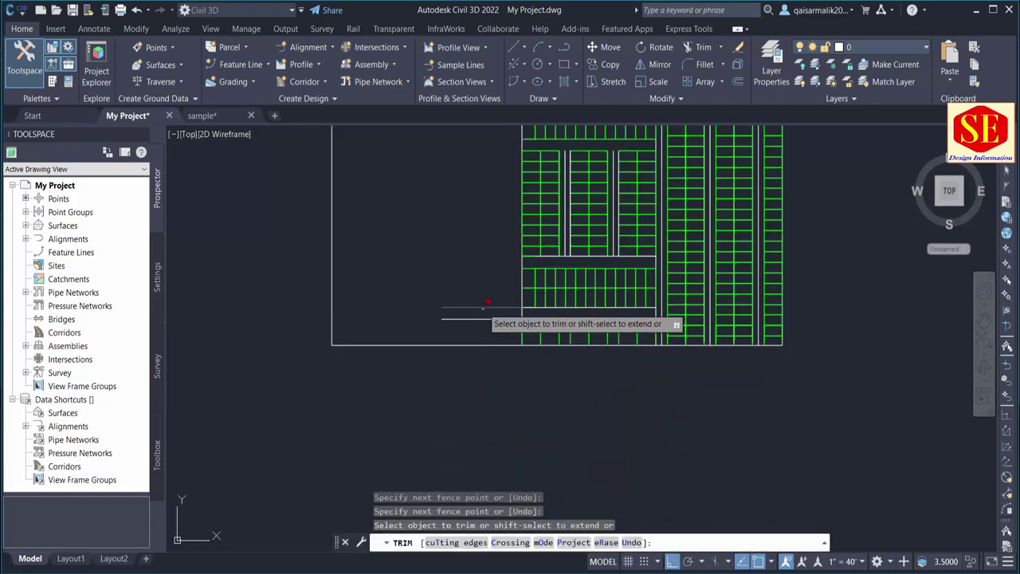
key("Escape")
scroll(543, 263, "down", 1)
scroll(558, 232, "down", 1)
scroll(558, 216, "up", 1)
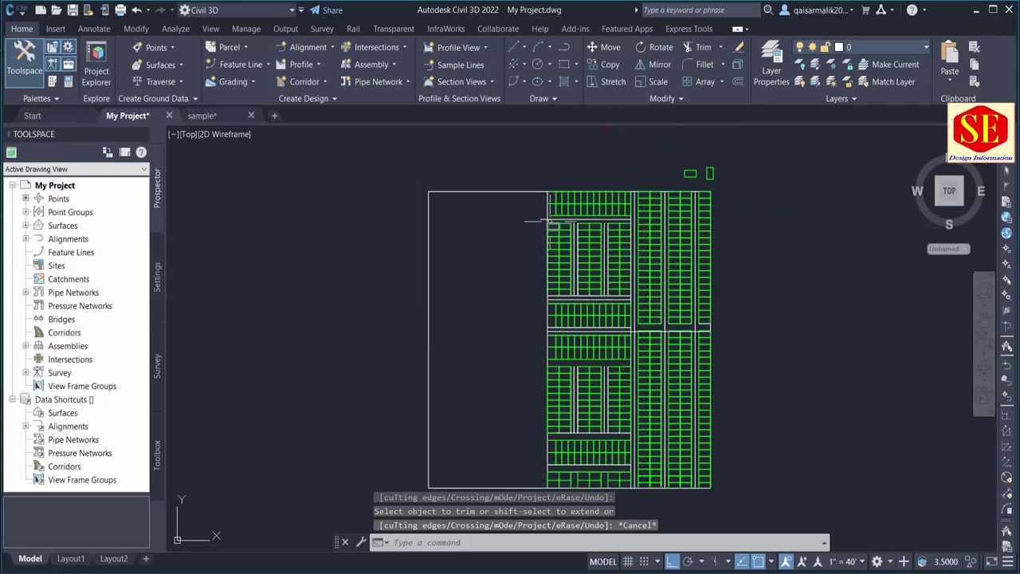
scroll(542, 221, "up", 3)
key("Return")
key("Escape")
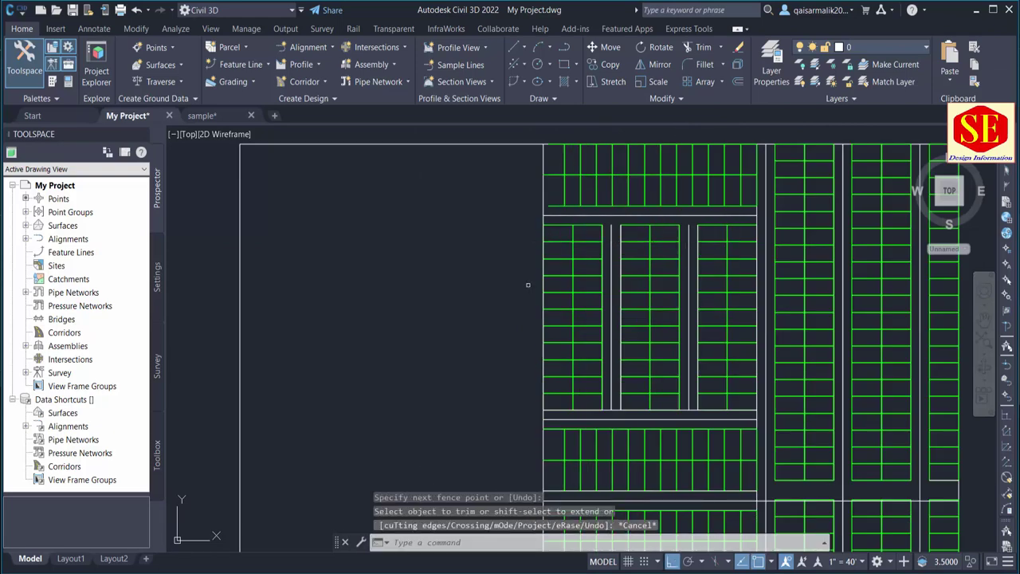
- Offset the green grid's west edge line 75 units to the west
type("o")
key("Return")
type("75")
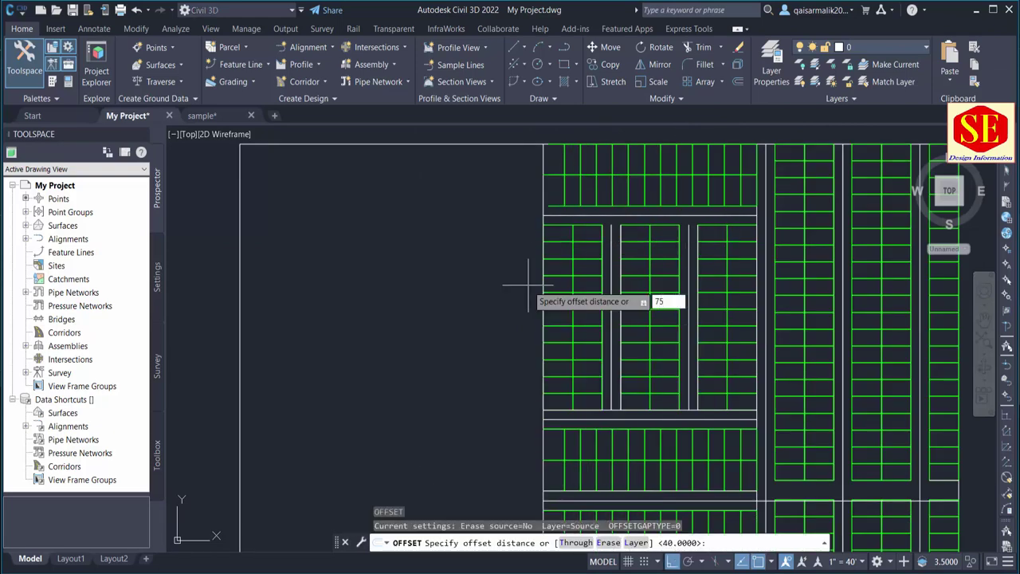
key("Return")
left_click(542, 199)
left_click(502, 204)
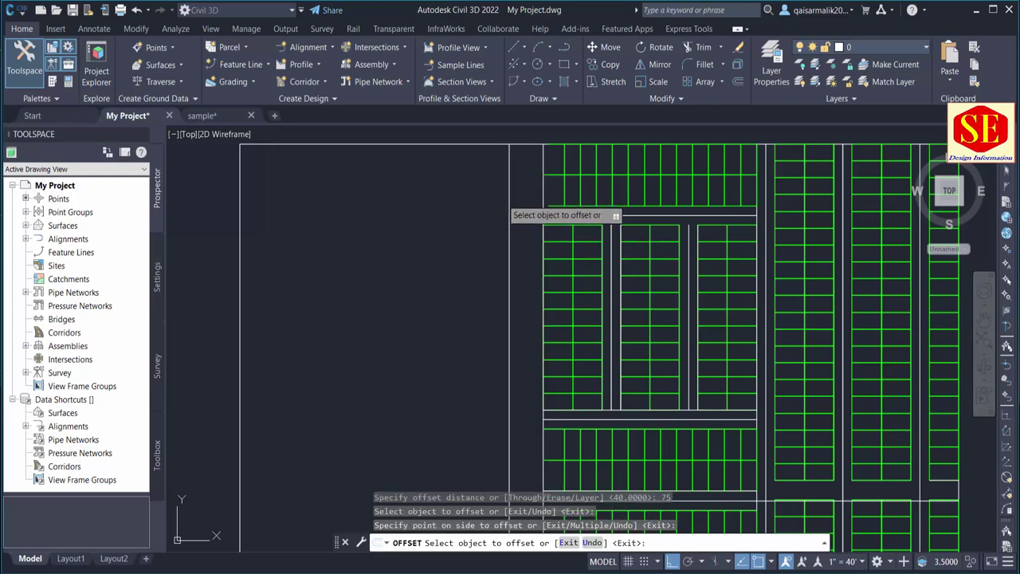
key("Escape")
- Zoom out and pan to bring the Plots legend table into view
scroll(513, 200, "down", 1)
scroll(558, 207, "down", 2)
scroll(571, 209, "down", 1)
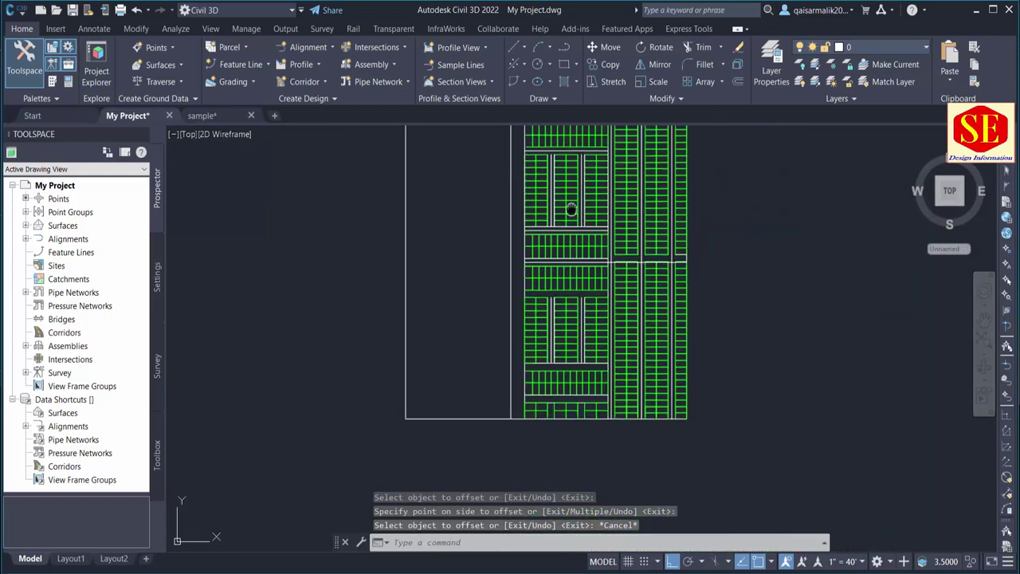
mouse_move(571, 209)
middle_mouse_down()
mouse_move(576, 305)
mouse_move(476, 346)
middle_mouse_up()
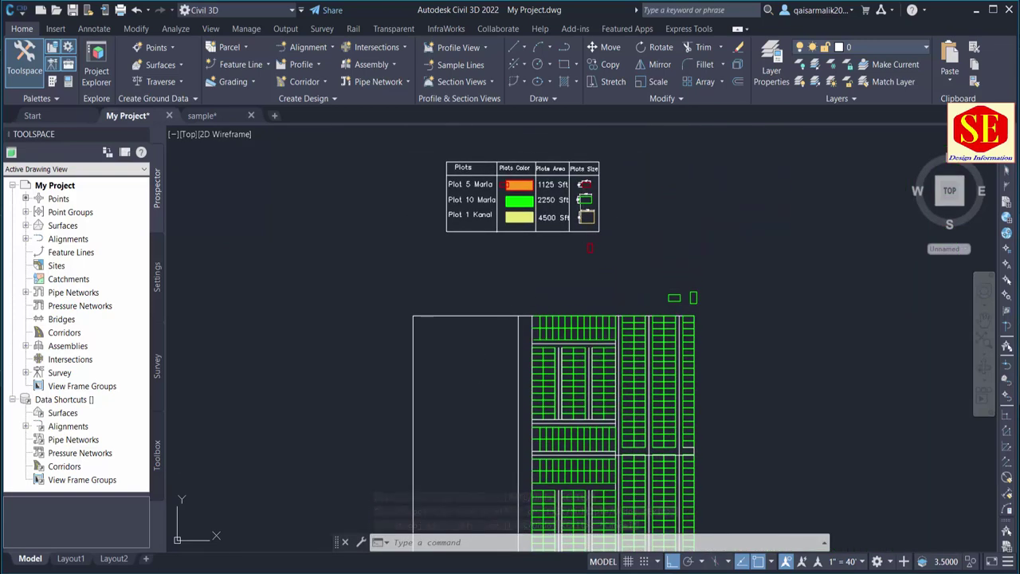
- Copy the legend's red 5 Marla plot outline once toward the west block
scroll(581, 185, "up", 4)
scroll(607, 199, "down", 2)
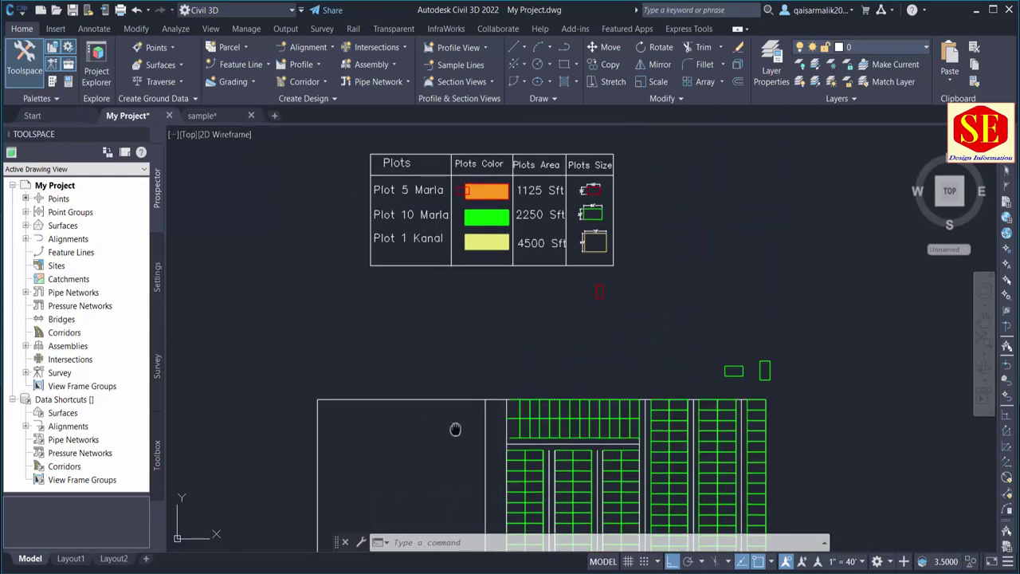
middle_click_drag(455, 425, 556, 335)
scroll(519, 391, "up", 2)
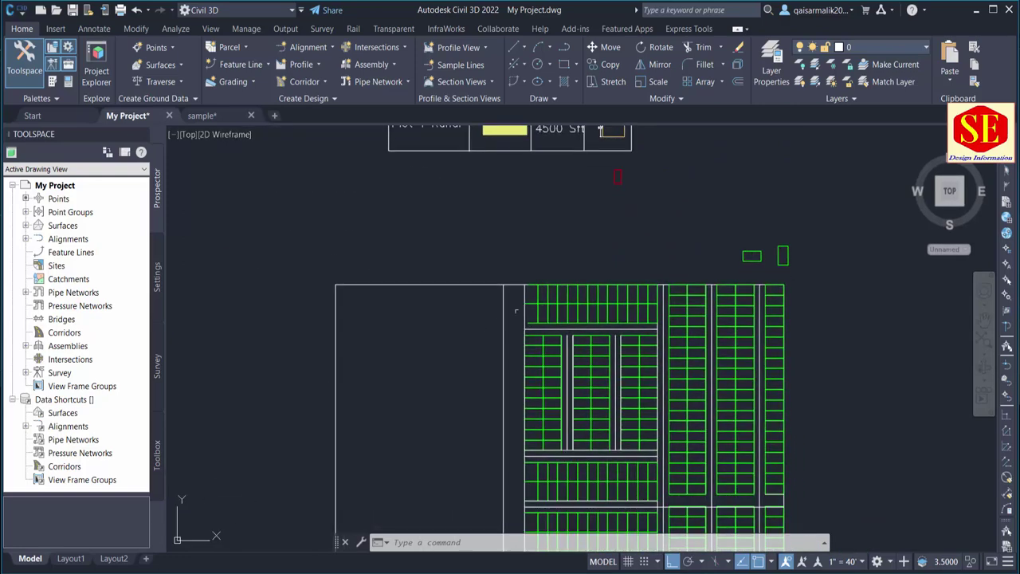
scroll(514, 316, "down", 2)
type("co")
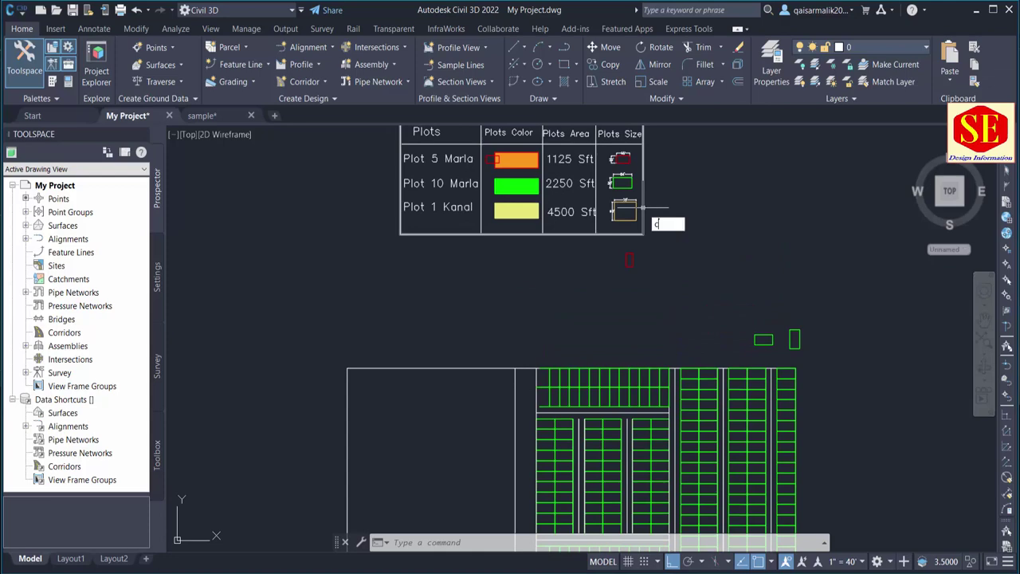
key("Return")
left_click(629, 260)
key("Return")
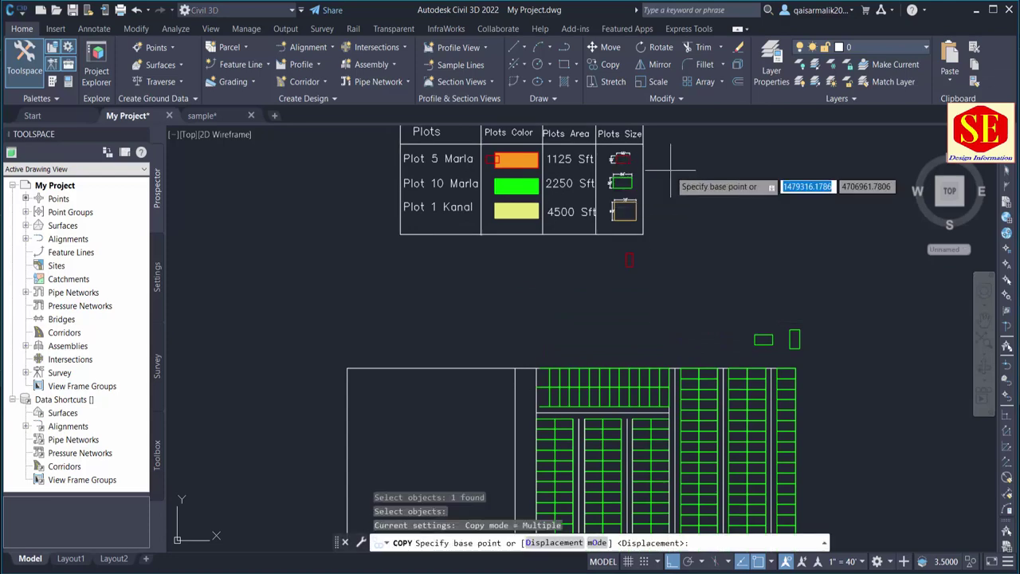
left_click(628, 263)
left_click(620, 315)
key("Escape")
- Select the red plot rectangle for copying, using its corner as base point
scroll(615, 299, "up", 2)
scroll(619, 239, "down", 1)
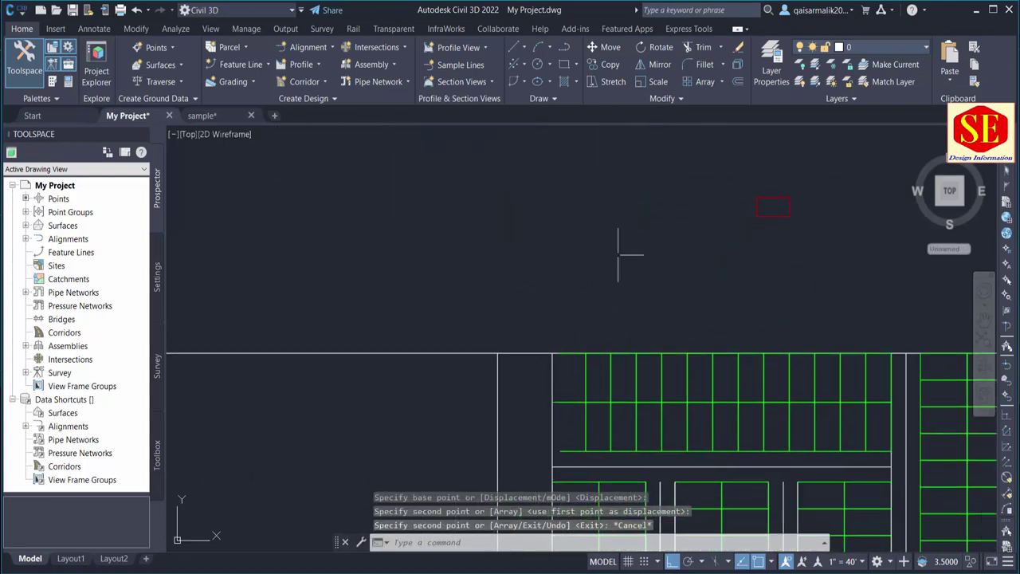
scroll(710, 198, "down", 1)
type("o")
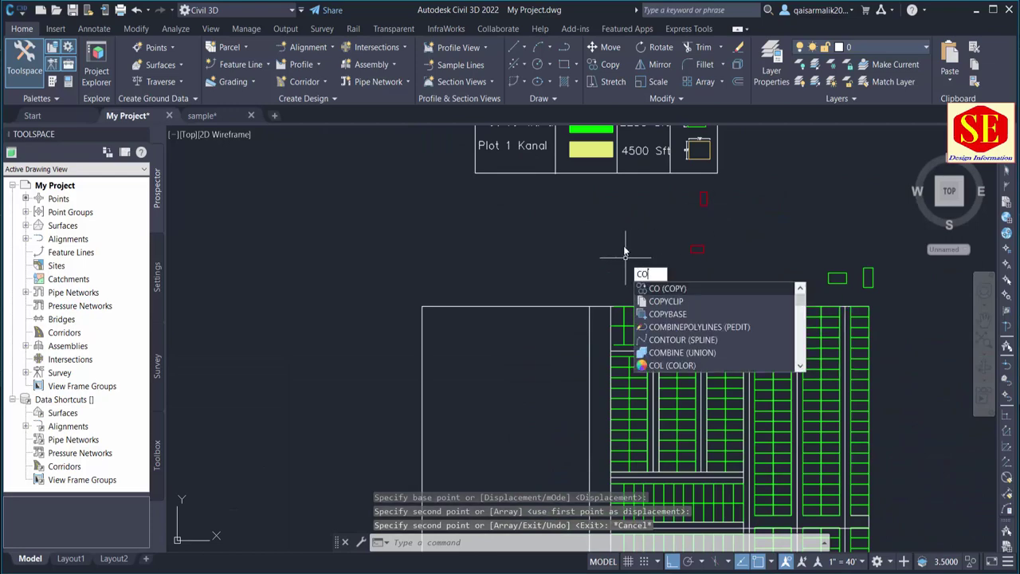
key("Return")
left_click_drag(733, 192, 657, 244)
scroll(718, 209, "up", 3)
key("Return")
left_click(690, 168)
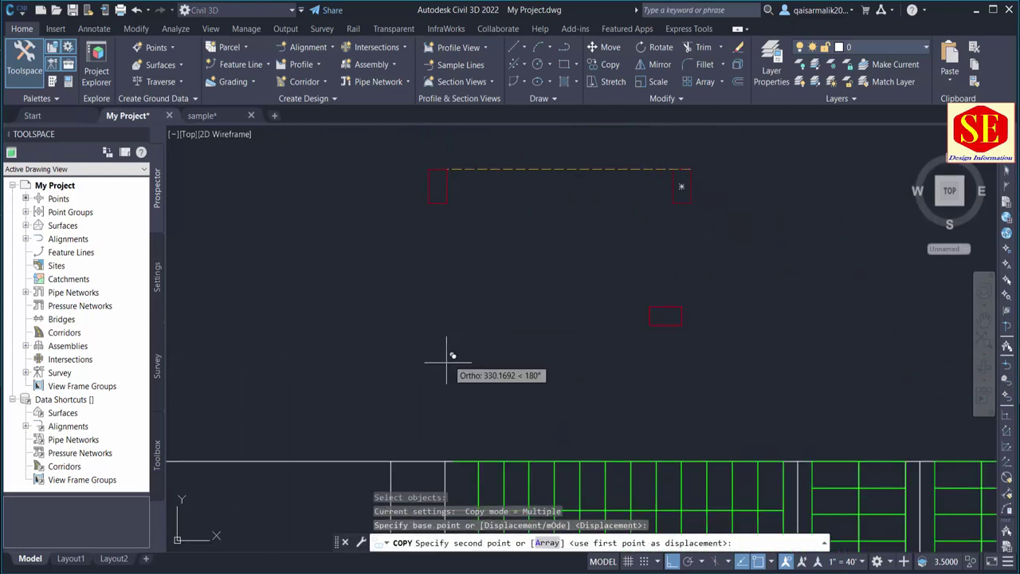
middle_click_drag(448, 358, 526, 280)
- With Ortho off, place red plot copies in a row along the west block's top edge
key("F8")
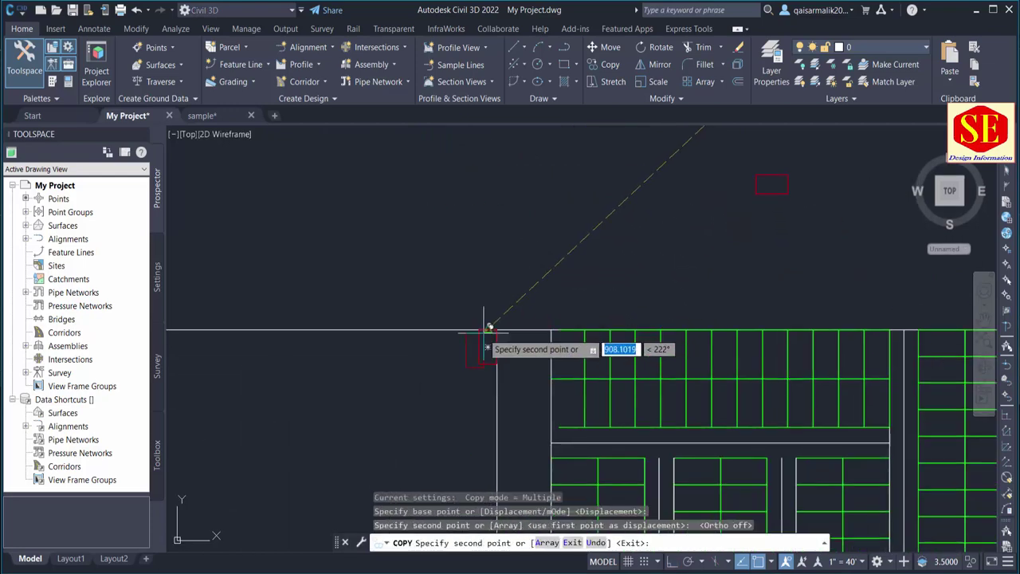
left_click(479, 329)
middle_click_drag(447, 330, 645, 252)
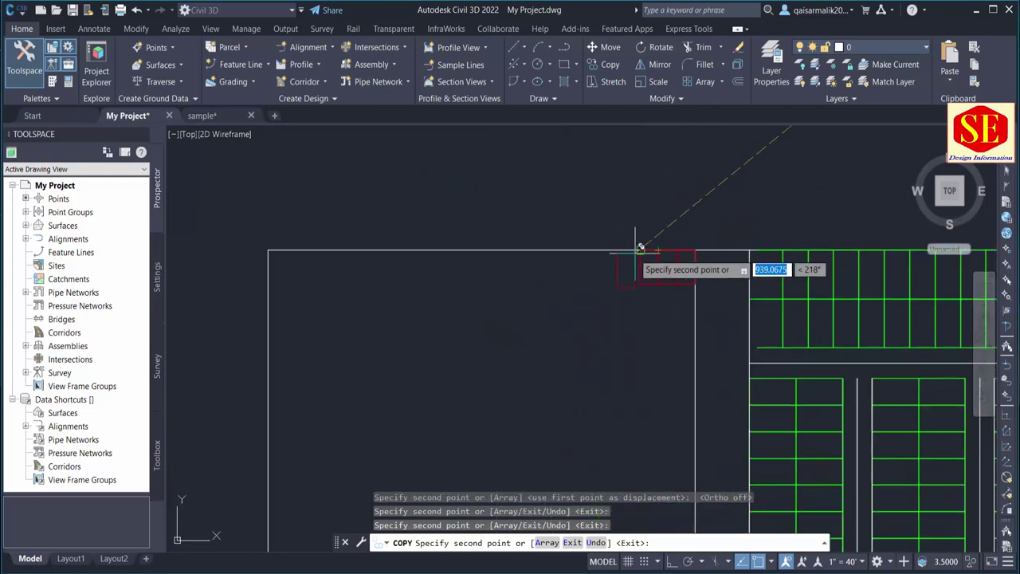
left_click(641, 250)
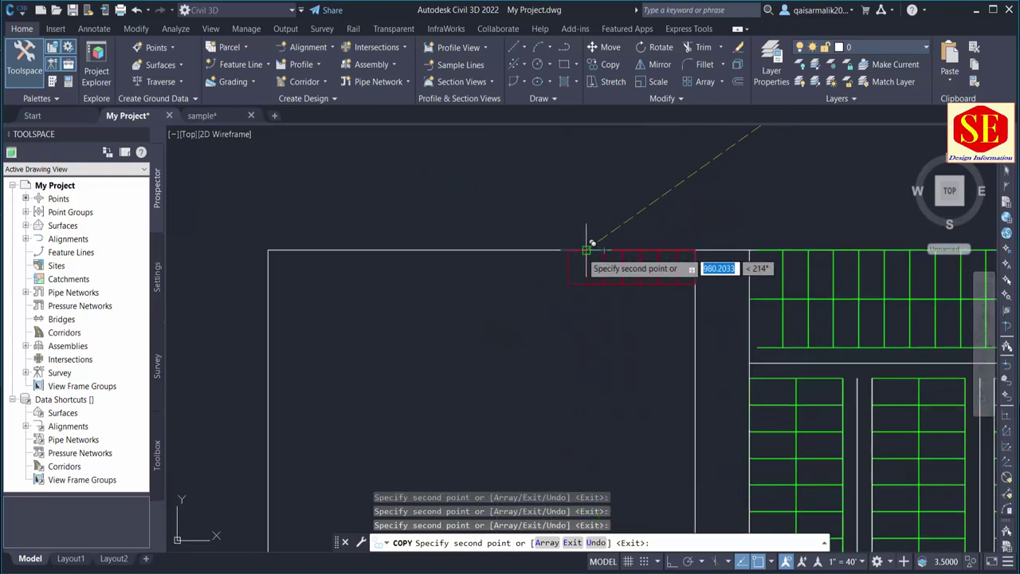
left_click(567, 250)
left_click(549, 249)
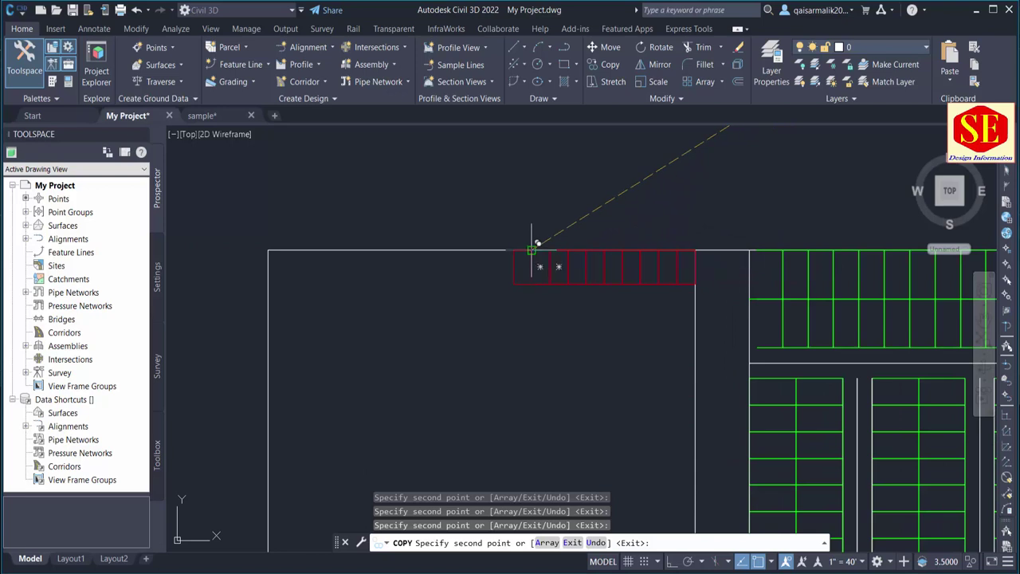
left_click(531, 249)
key("Escape")
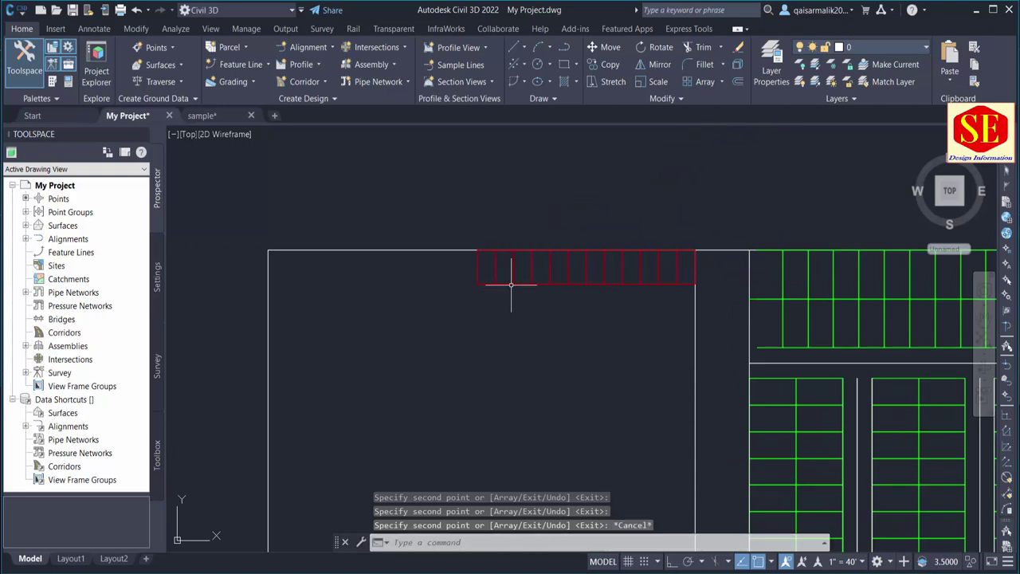
- Copy the 12 red plot row directly below to form a second row
middle_click_drag(532, 323, 535, 250)
type("co")
key("Return")
left_click(443, 171)
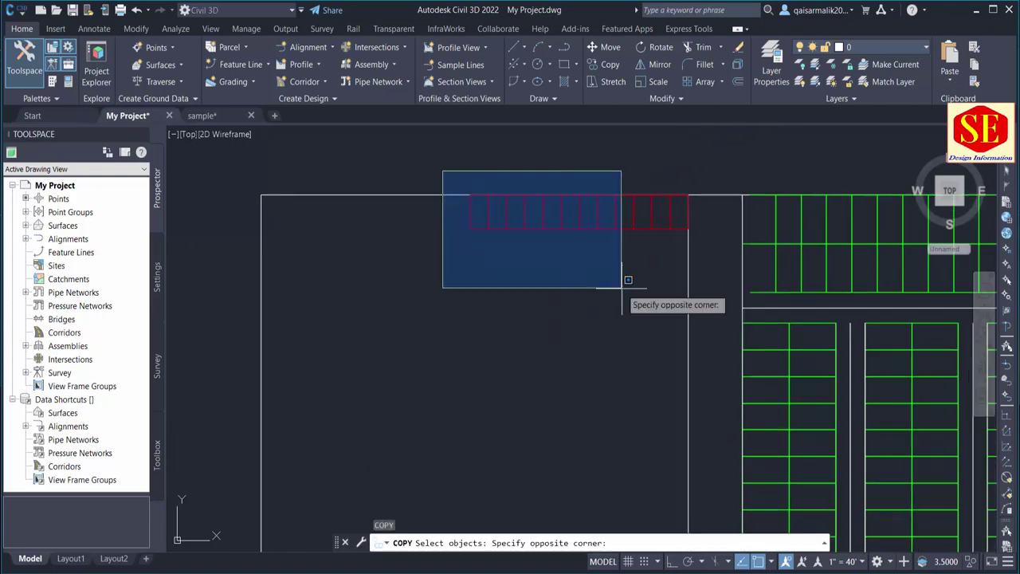
left_click(698, 271)
key("Return")
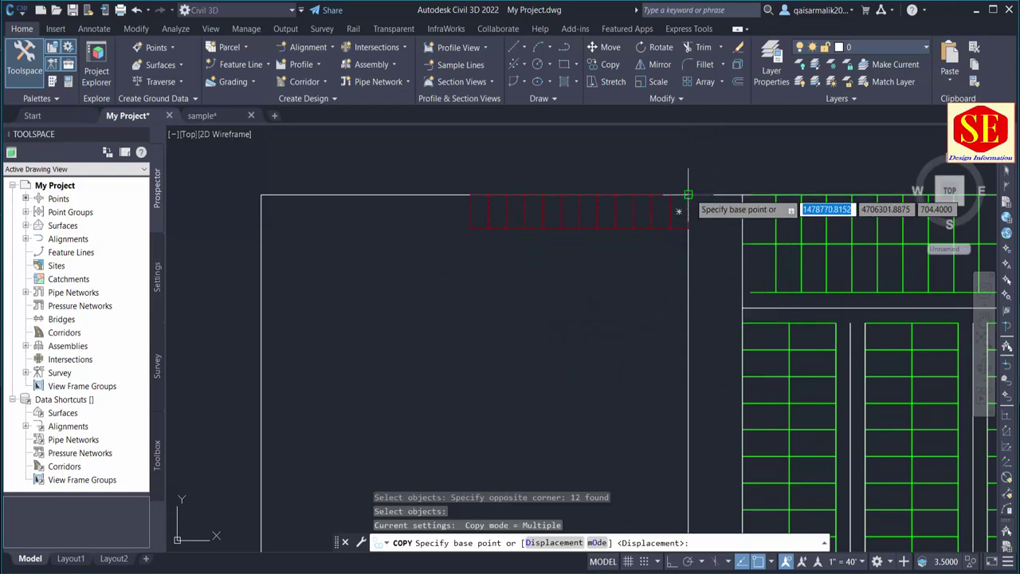
left_click(688, 195)
left_click(690, 227)
key("Escape")
- Adjust the view and begin drawing a line
scroll(683, 303, "down", 2)
scroll(590, 282, "down", 2)
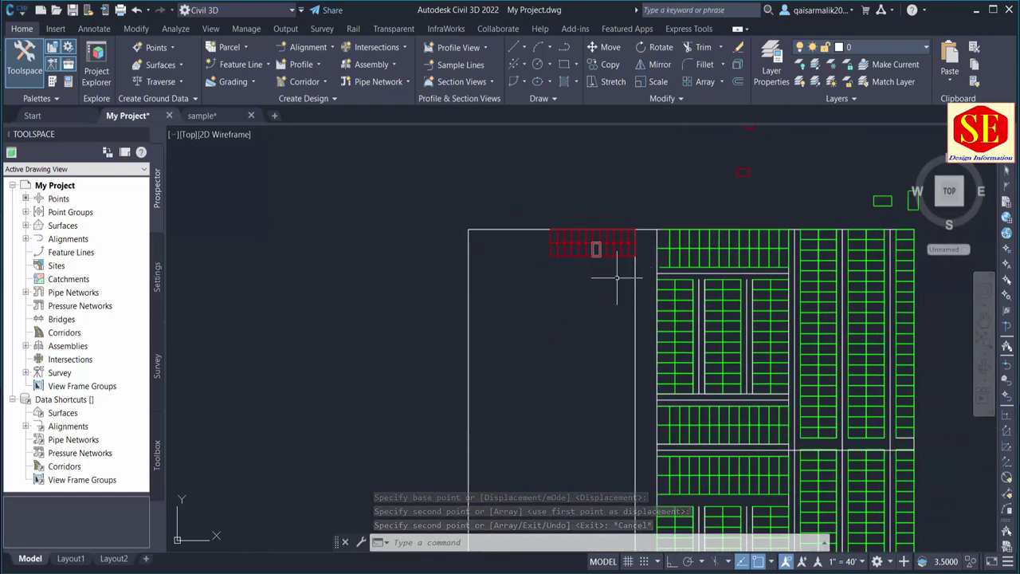
middle_click_drag(620, 279, 620, 273)
key("l")
key("Return")
scroll(632, 259, "up", 2)
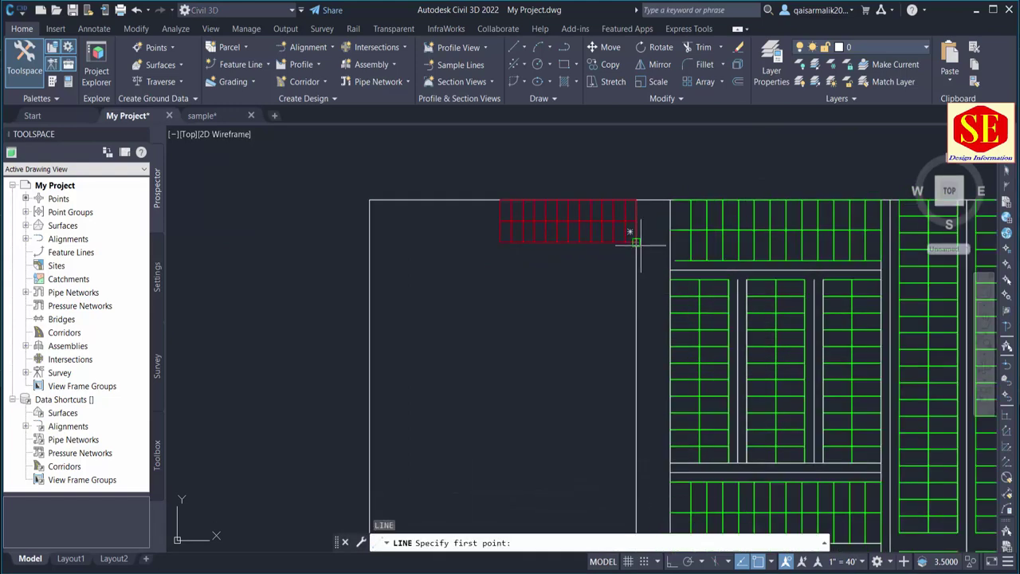
- Draw a horizontal line across the west block and offset it 30 units below
left_click(636, 242)
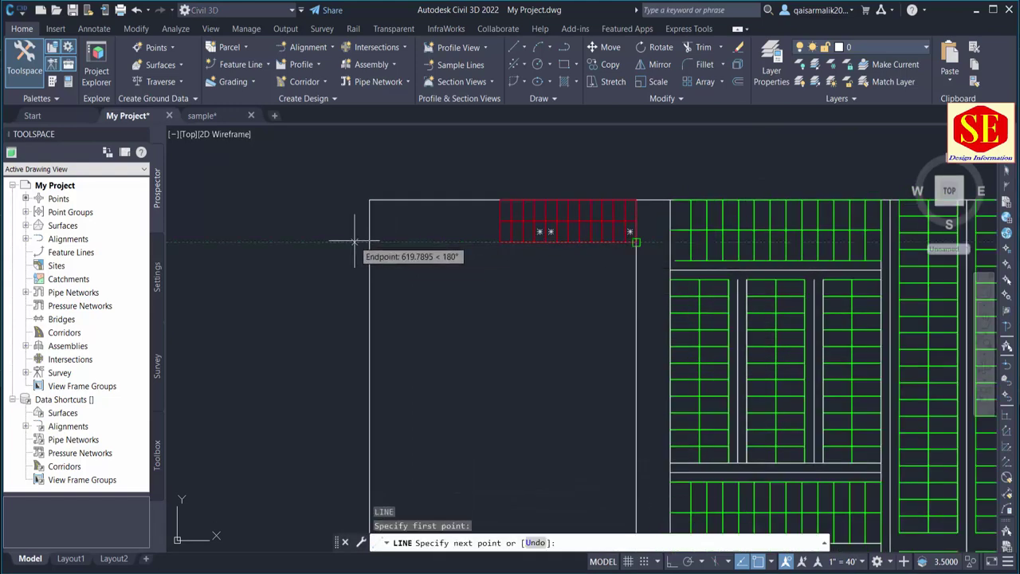
left_click(318, 241)
key("Escape")
key("Return")
type("30")
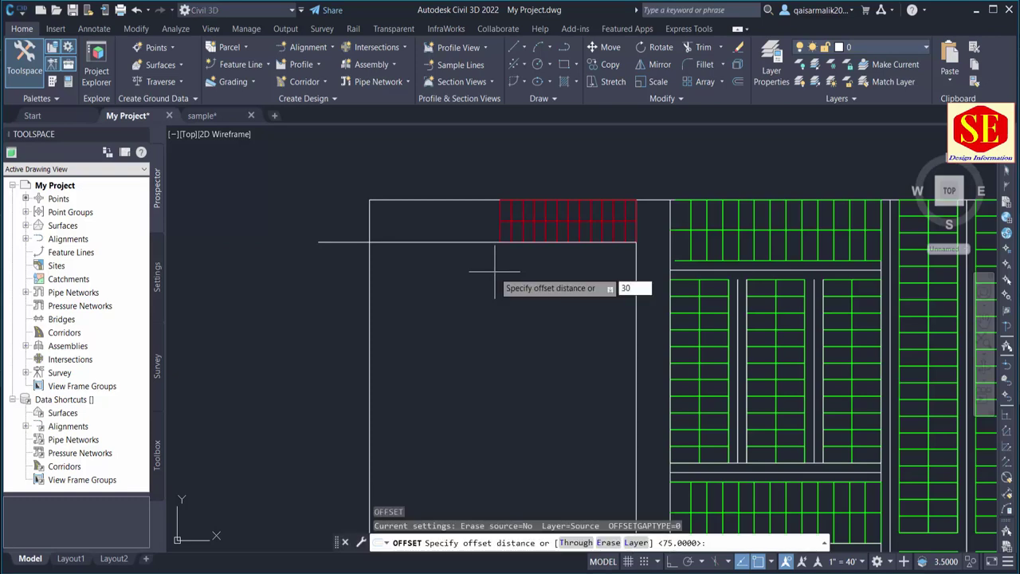
key("Return")
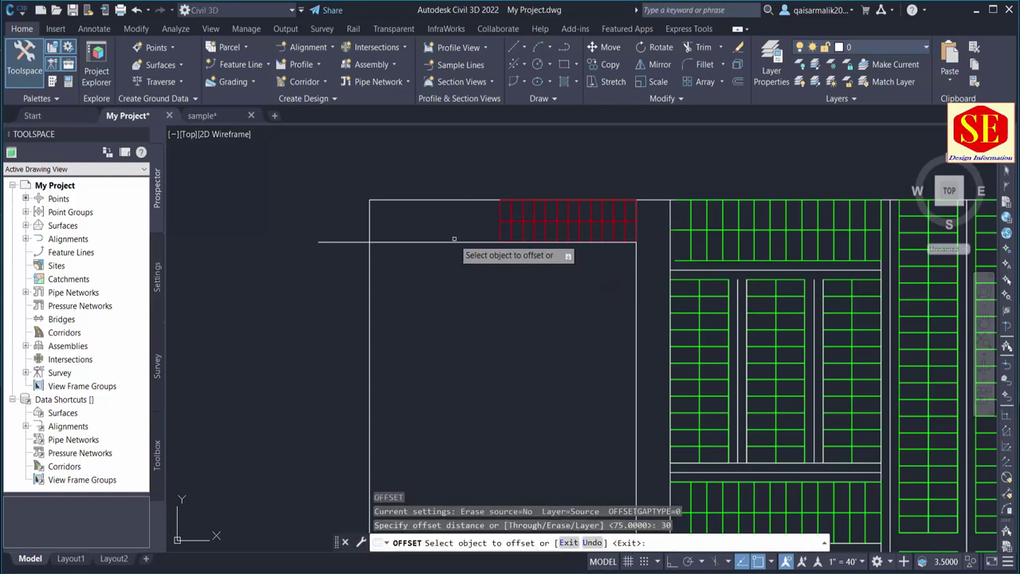
left_click(440, 241)
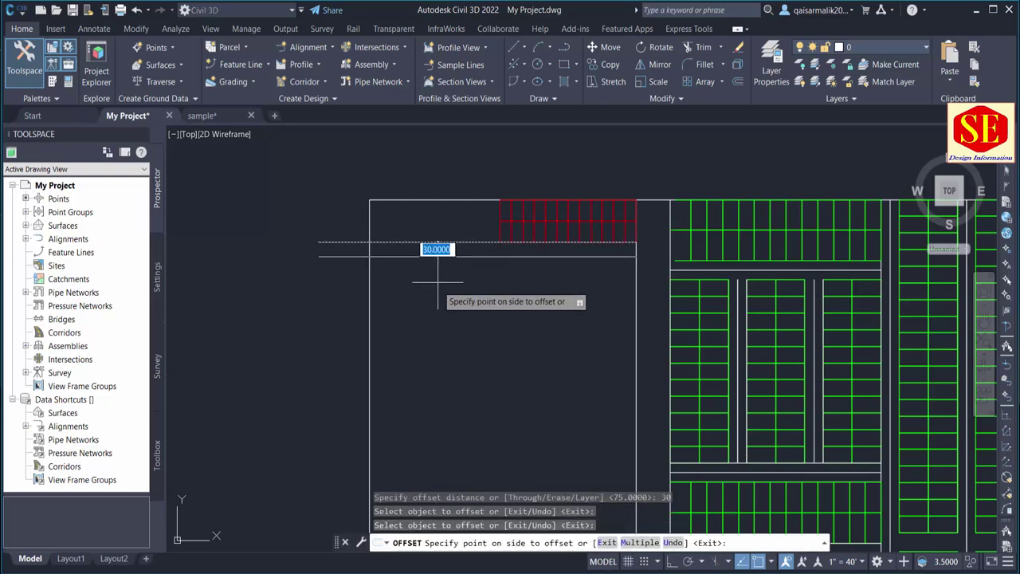
left_click(495, 291)
key("Escape")
- Copy both red plot rows (24 lines) to a spot above the block
middle_click_drag(577, 288, 580, 344)
type("co")
left_click(472, 223)
left_click(602, 302)
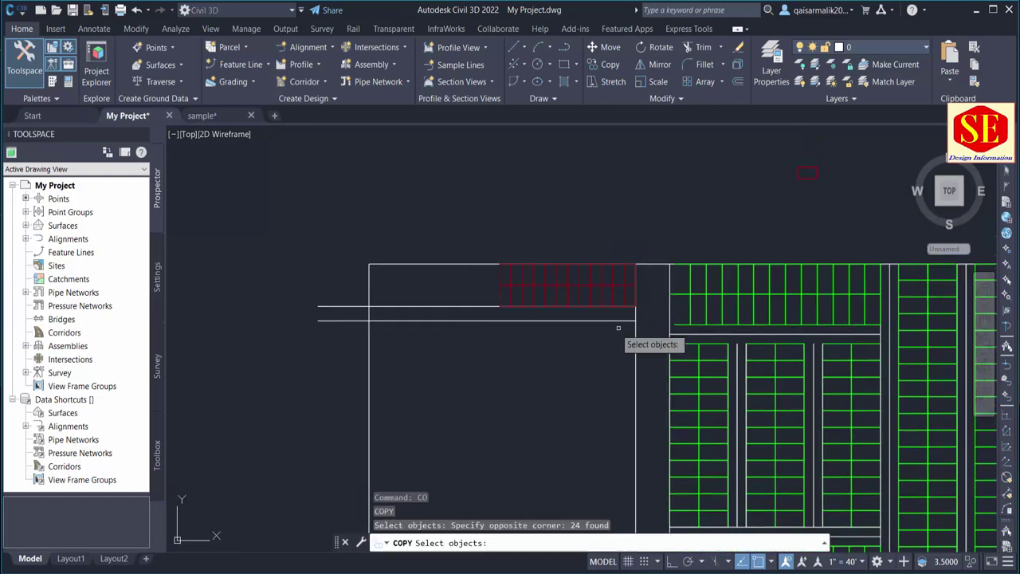
key("Return")
left_click(575, 363)
left_click(564, 237)
- Select the copied red rows for rotation, then cancel the rotation
scroll(571, 279, "up", 2)
type("ro")
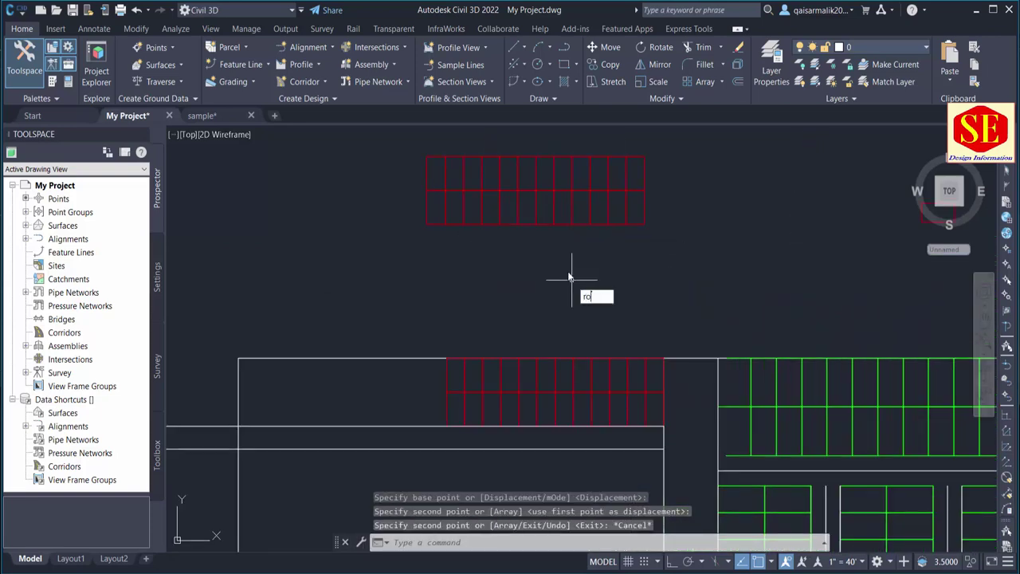
key("Return")
left_click(626, 135)
left_click(478, 231)
key("Return")
left_click(699, 267)
scroll(704, 272, "down", 4)
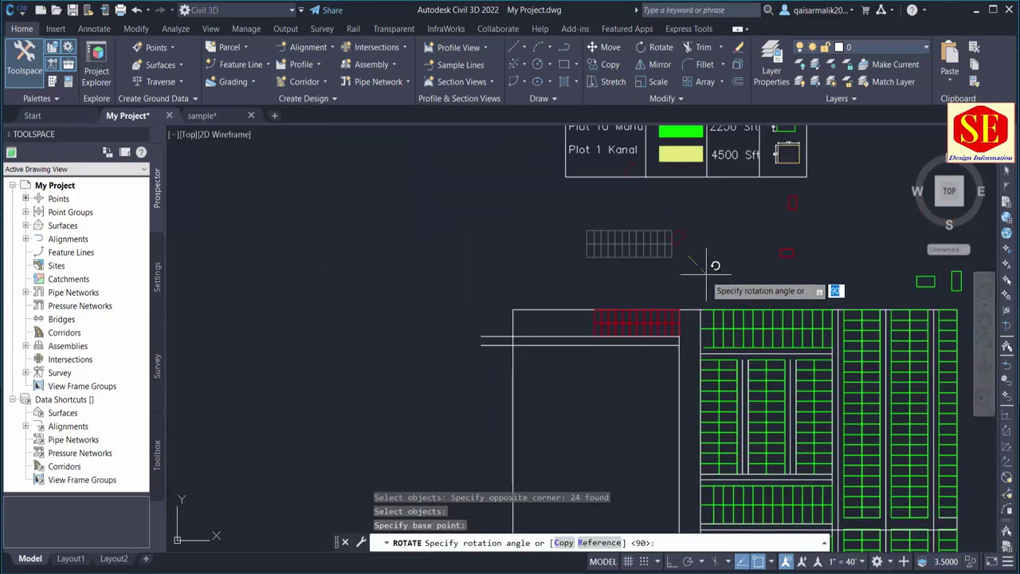
key("Escape")
- Move the copied red rows further west
type("m")
key("Return")
left_click(668, 221)
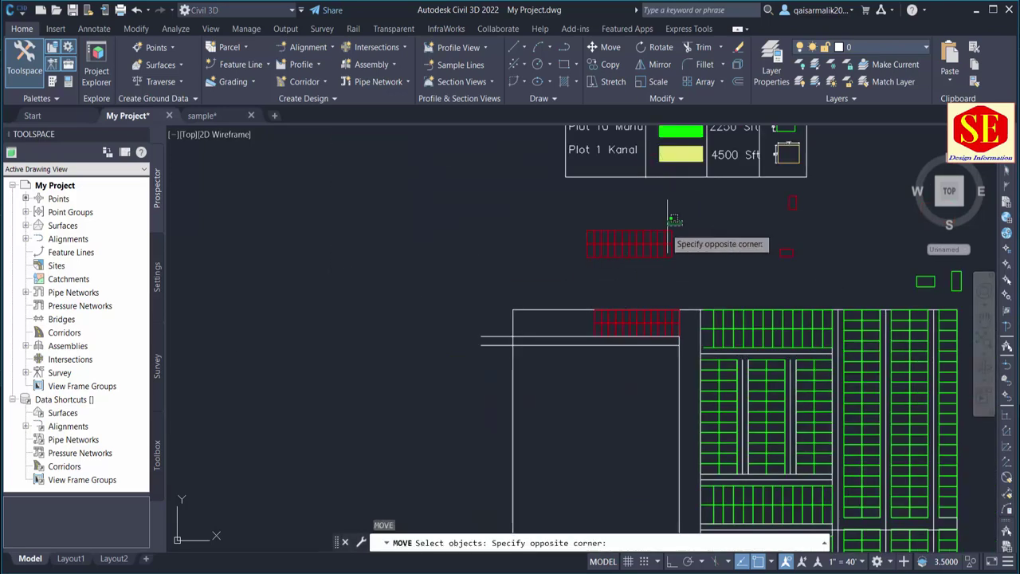
left_click(553, 274)
key("Return")
left_click(683, 268)
left_click(405, 264)
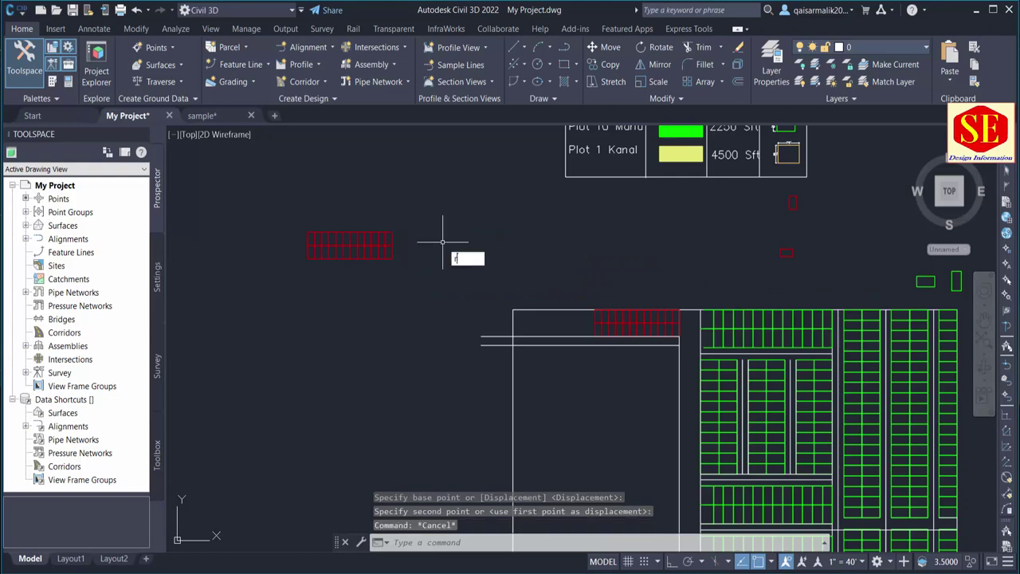
- Rotate the copied red plot grid 90° to stand upright
type("ro")
key("Return")
left_click(409, 194)
left_click(268, 289)
left_click(348, 293)
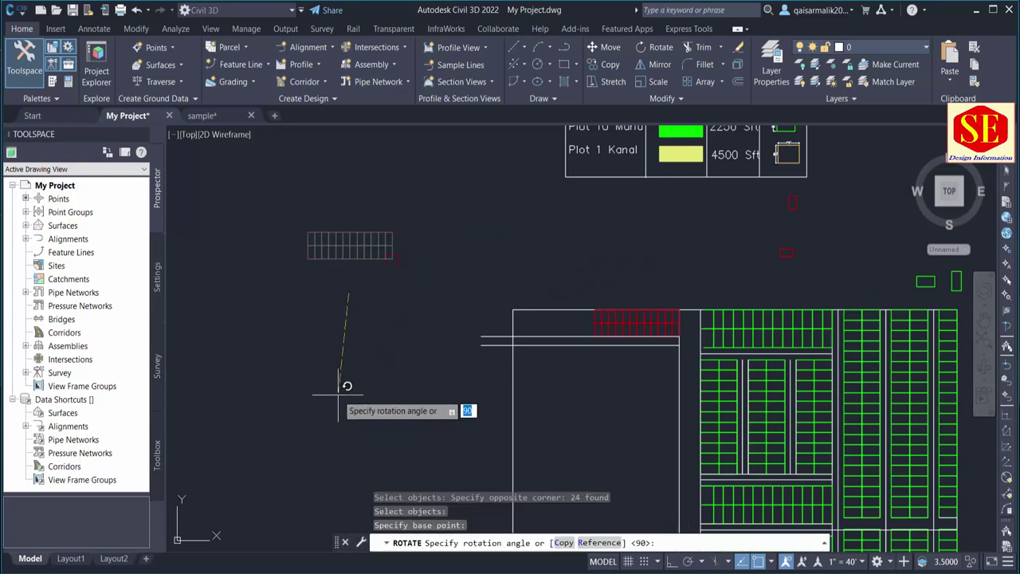
key("Return")
- Copy the upright red grid from its corner to just below the top red row
type("co")
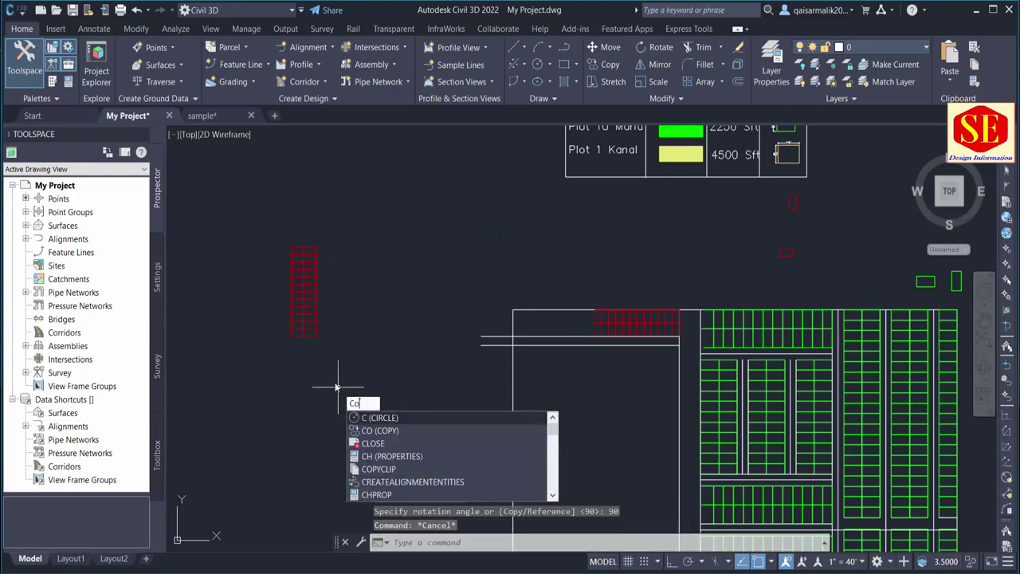
key("Return")
left_click(332, 213)
left_click(242, 367)
scroll(317, 235, "up", 2)
key("Return")
left_click(315, 261)
scroll(315, 262, "down", 2)
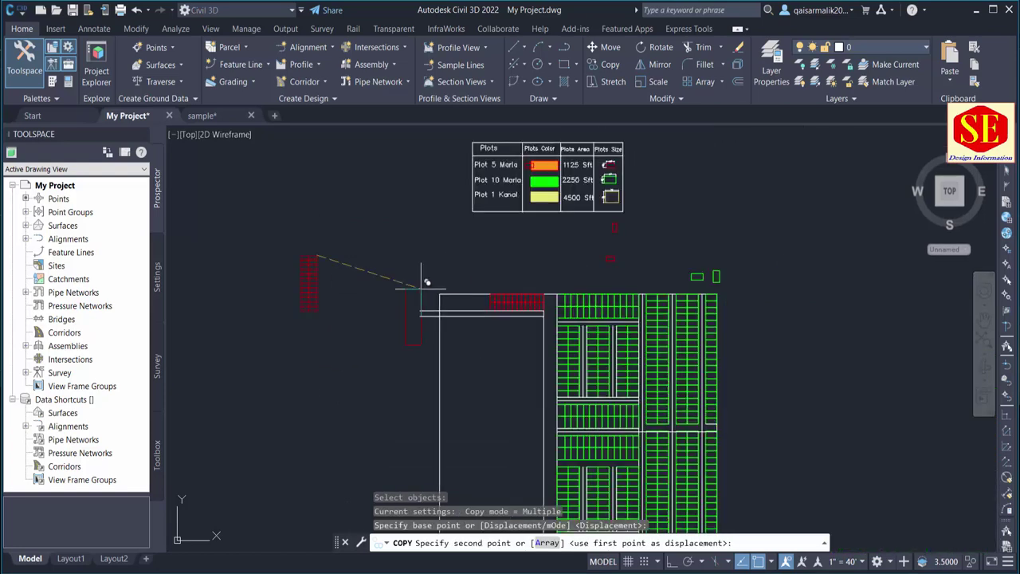
scroll(588, 341, "up", 2)
left_click(665, 325)
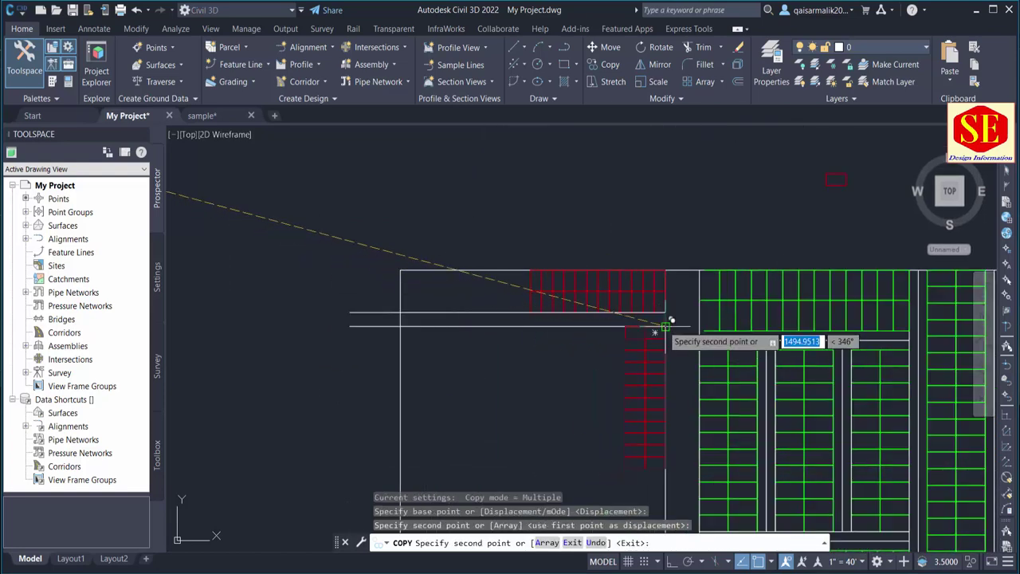
middle_click_drag(627, 364, 604, 189)
key("Escape")
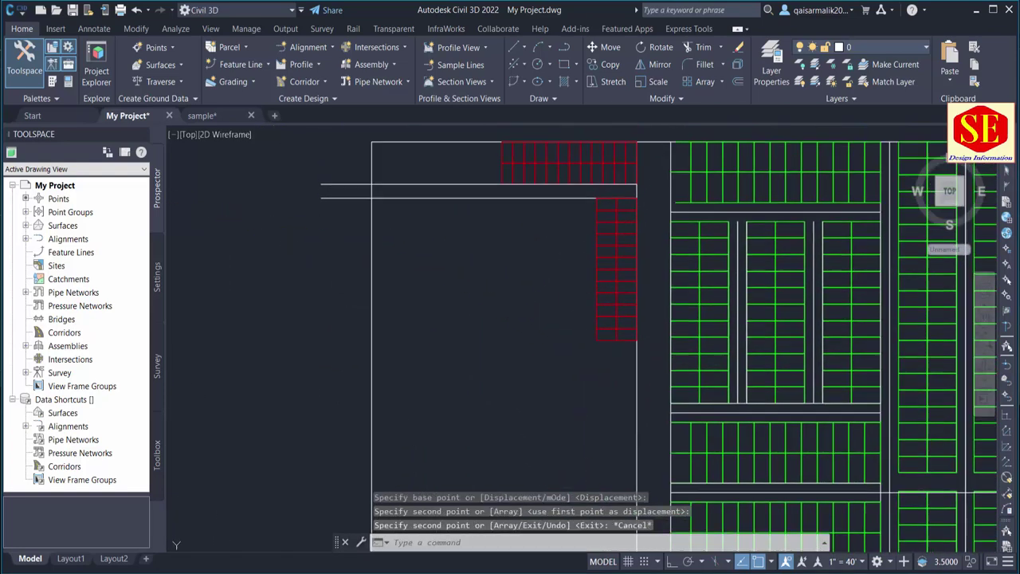
- Copy the red plot column twice more down the block's east edge
type("co")
key("Return")
left_click(588, 187)
left_click(685, 386)
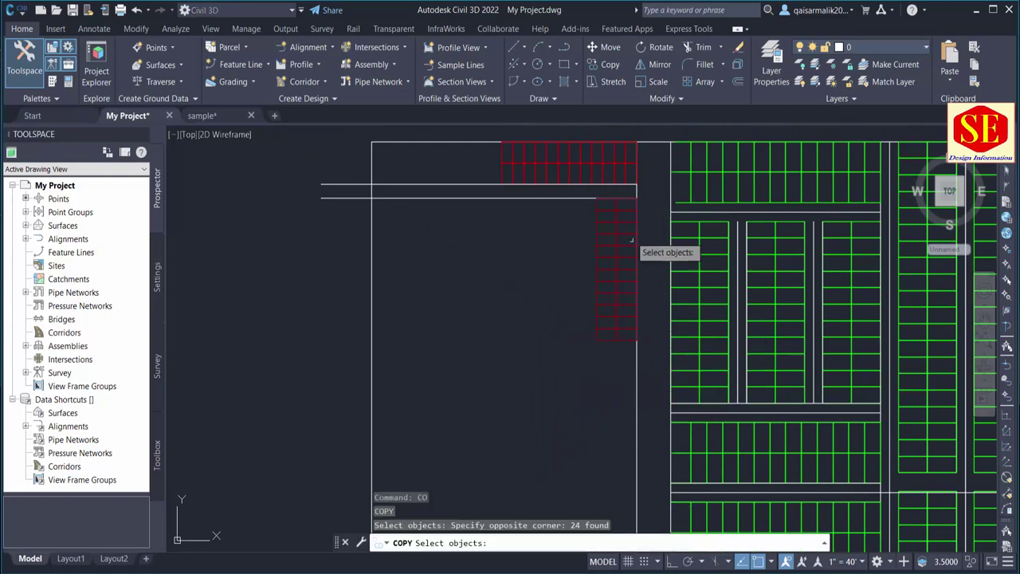
key("Return")
left_click(636, 184)
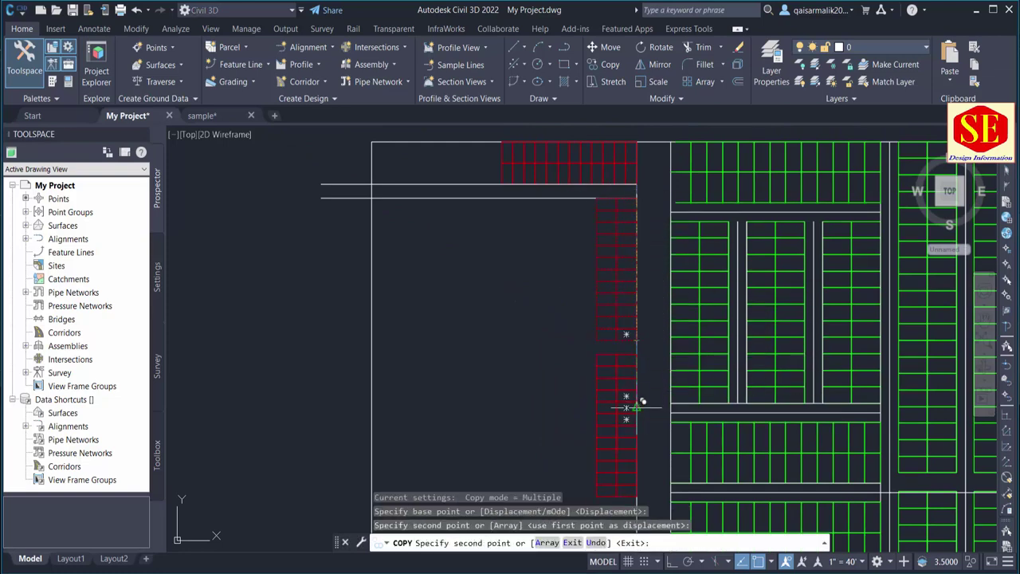
middle_click_drag(637, 494, 621, 173)
left_click(632, 349)
left_click(617, 330)
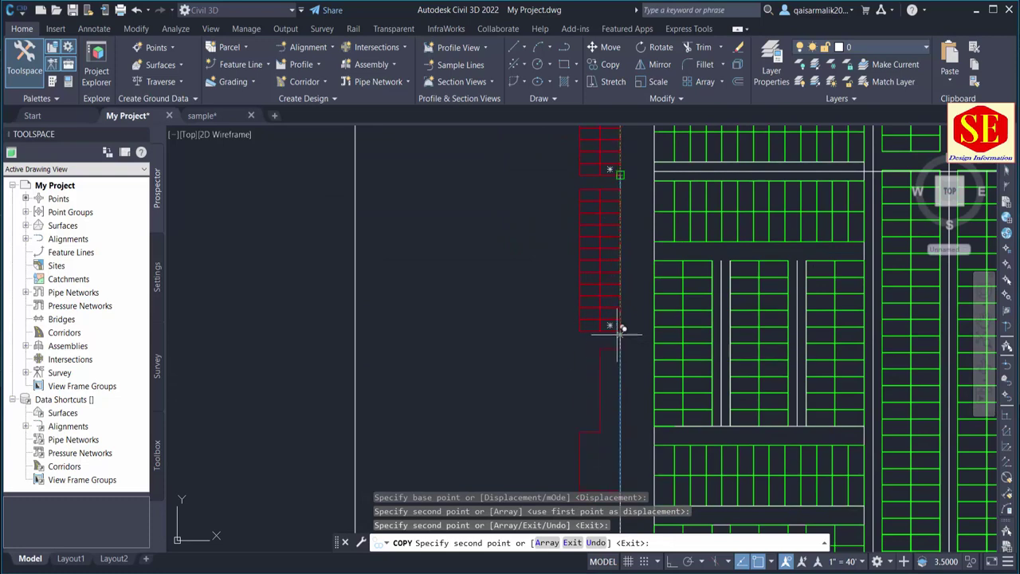
middle_click_drag(626, 482, 629, 365)
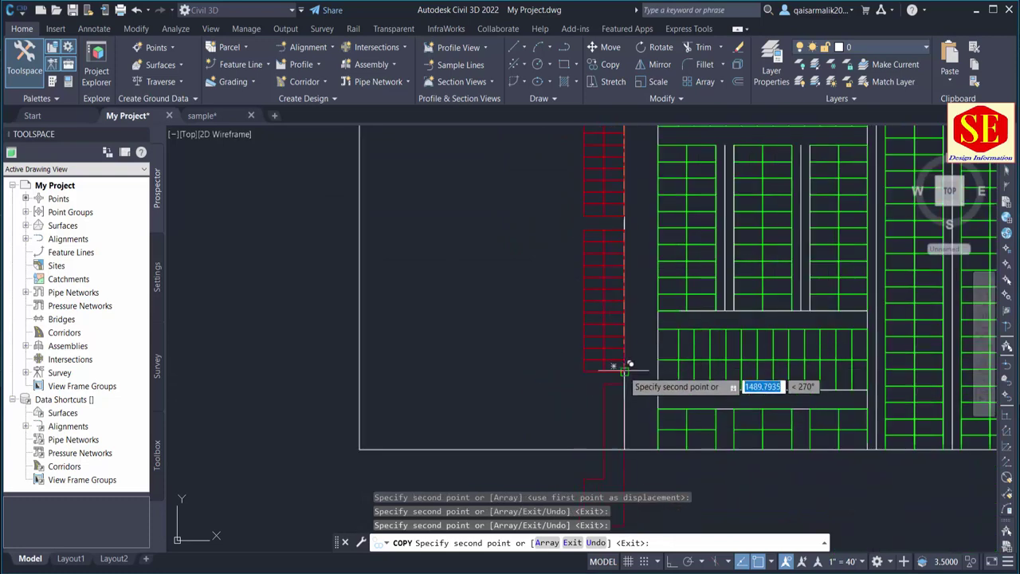
key("Escape")
scroll(622, 383, "up", 2)
- Erase the red lots that overrun past the southern road
left_click(661, 330)
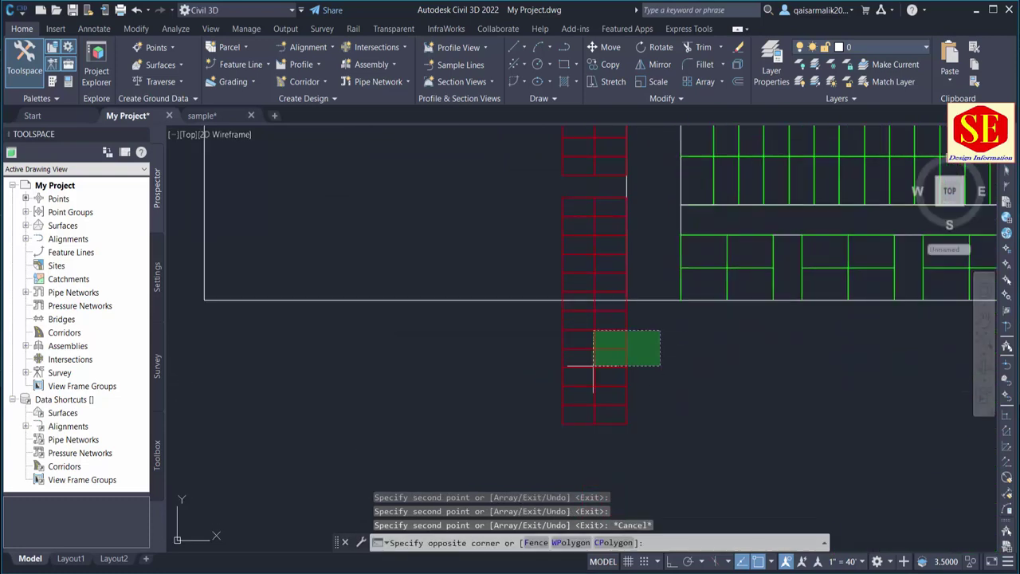
left_click(597, 372)
type("e")
key("Return")
scroll(601, 342, "up", 1)
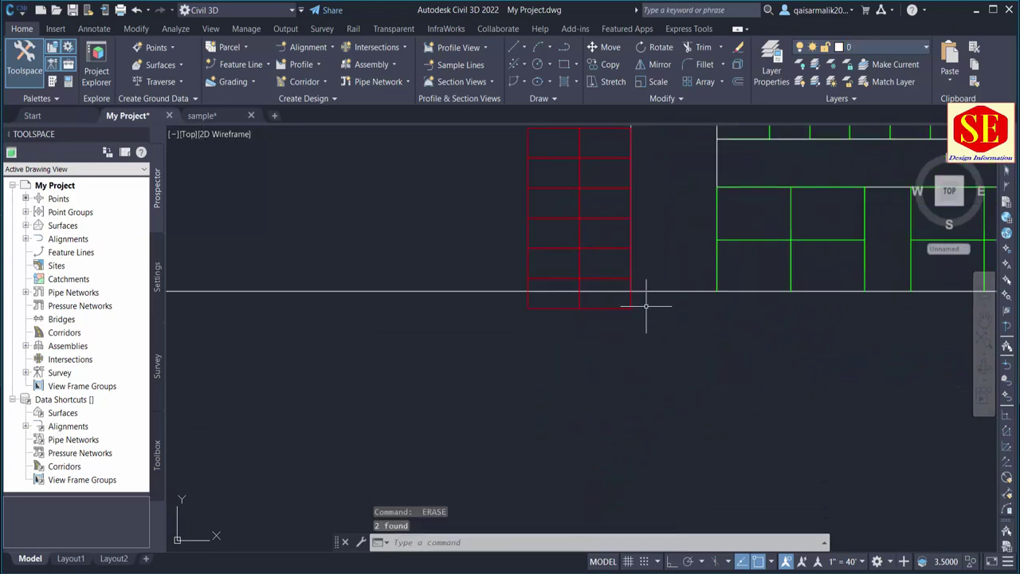
key("Return")
left_click(646, 308)
left_click(489, 317)
key("Return")
scroll(618, 289, "up", 2)
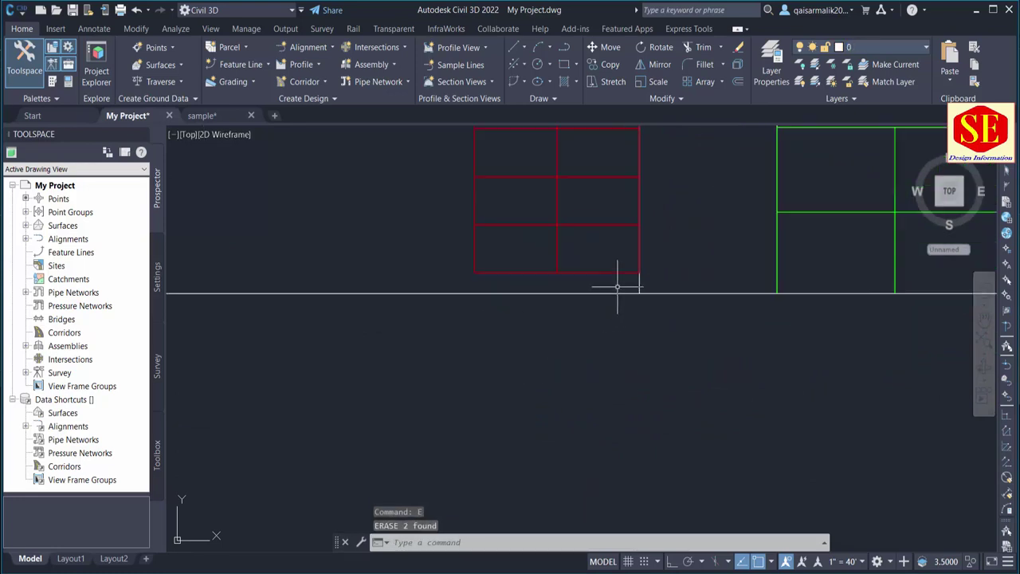
- Explode the cut-off bottom lots and erase their stray line segments
left_click(594, 264)
left_click(534, 269)
type("X")
key("Return")
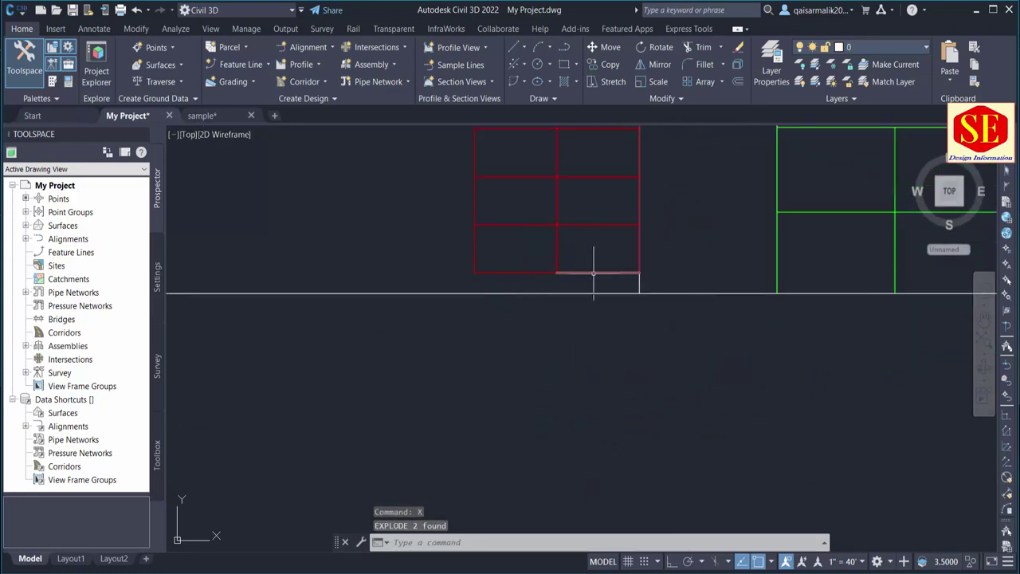
left_click(516, 273)
left_click(531, 262)
type("d")
key("Return")
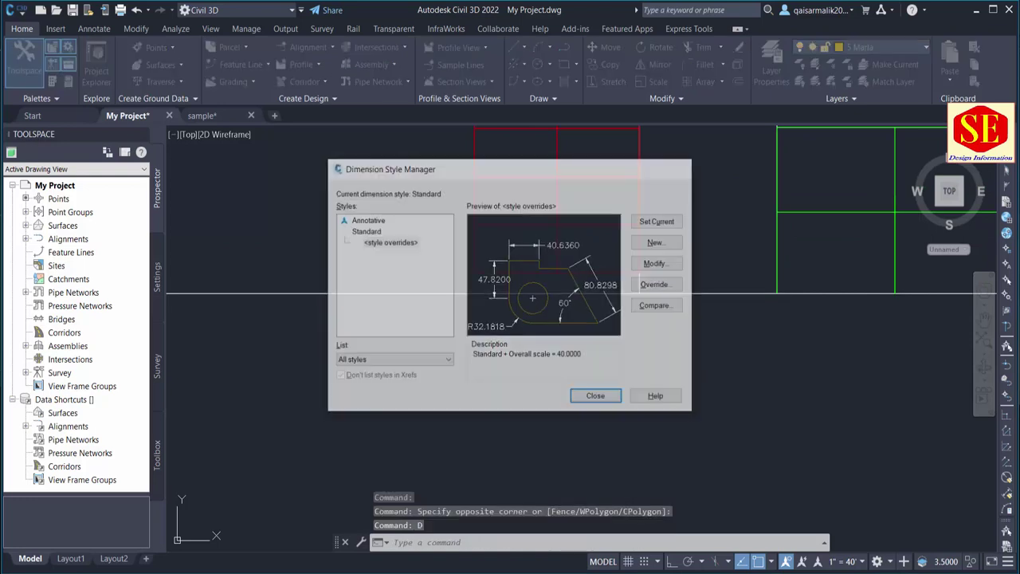
key("Escape")
key("Return")
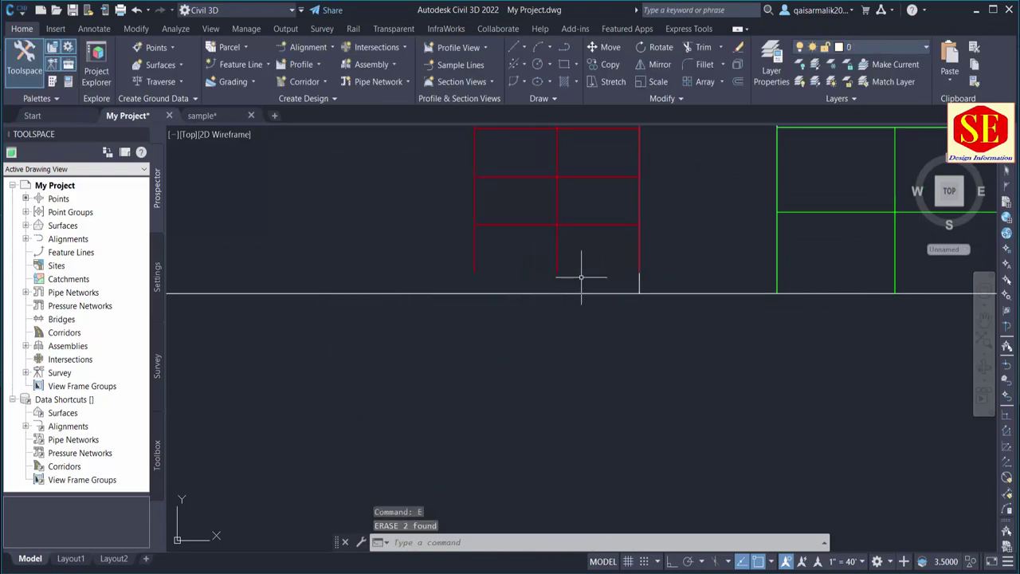
- Extend the right, middle and remaining red plot lines to the road edge
left_click_drag(574, 268, 588, 246)
left_click(556, 249)
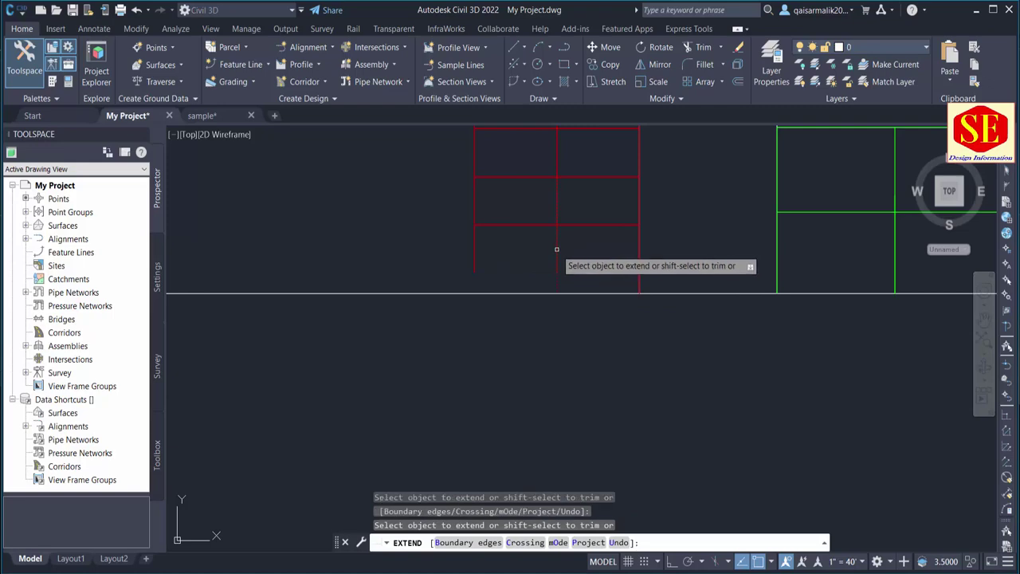
left_click_drag(467, 258, 477, 260)
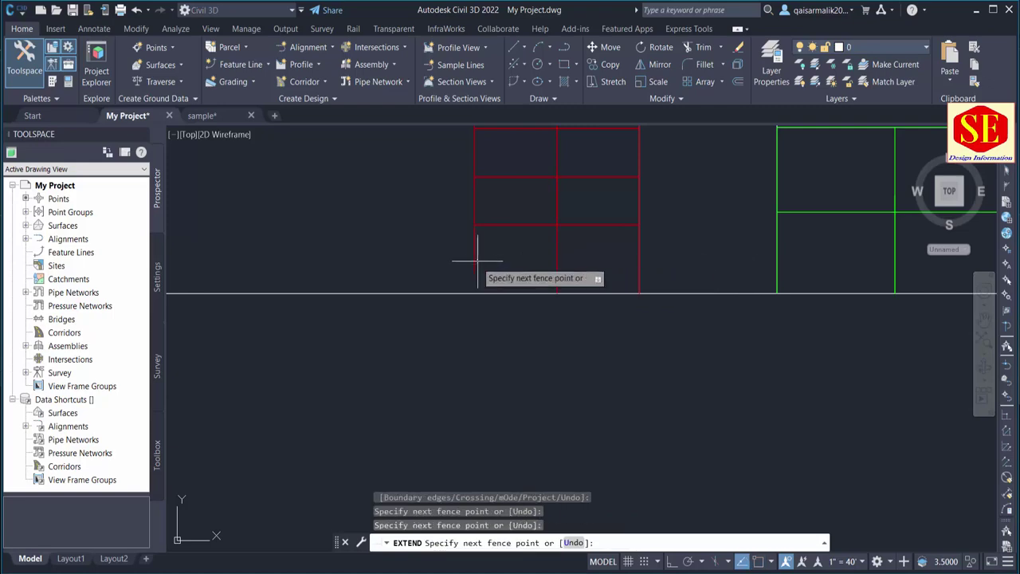
key("Return")
key("Escape")
scroll(585, 273, "down", 2)
scroll(586, 356, "down", 2)
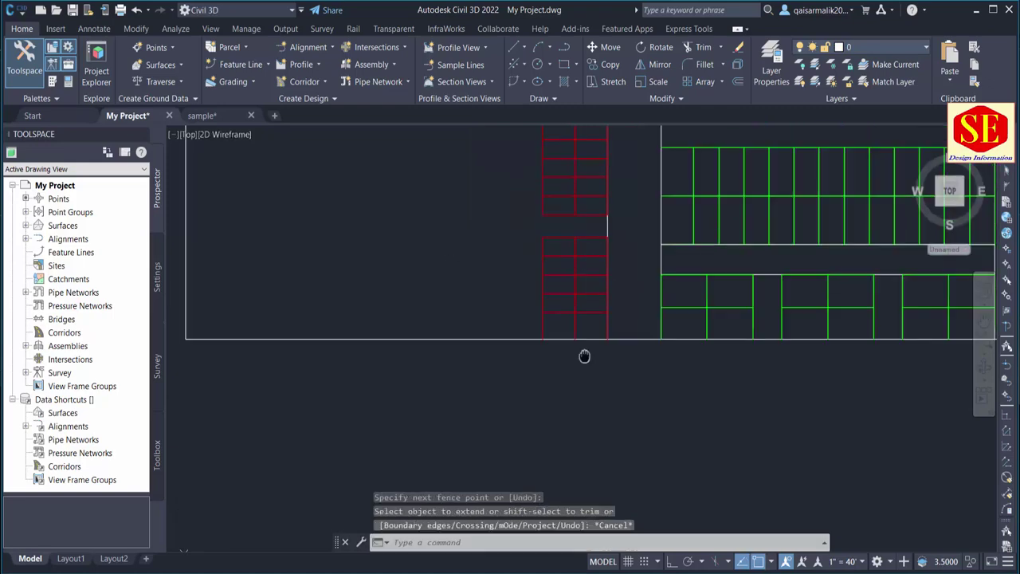
scroll(590, 244, "down", 2)
scroll(590, 244, "up", 2)
scroll(581, 319, "down", 2)
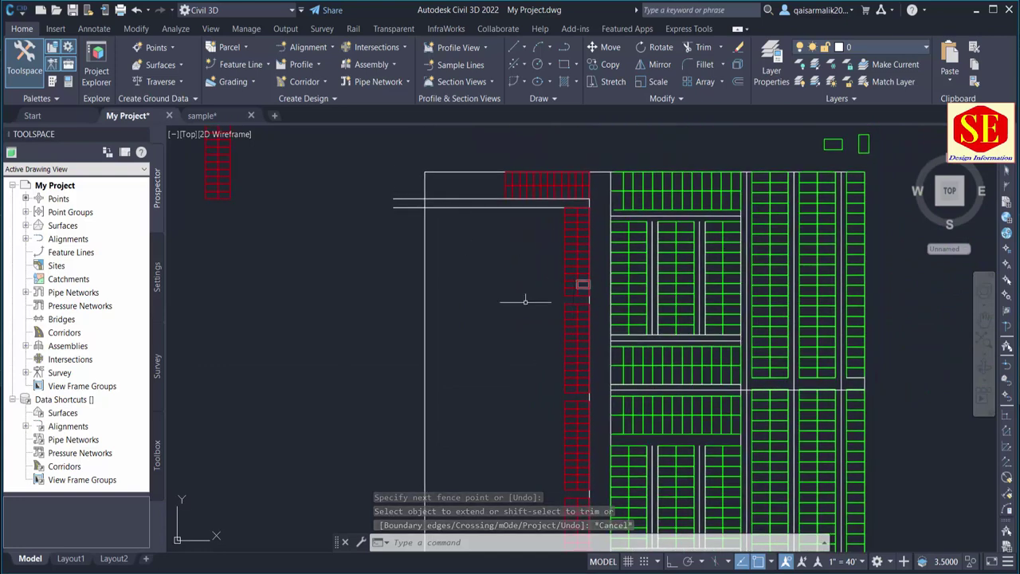
middle_click_drag(523, 296, 534, 277)
scroll(646, 277, "down", 2)
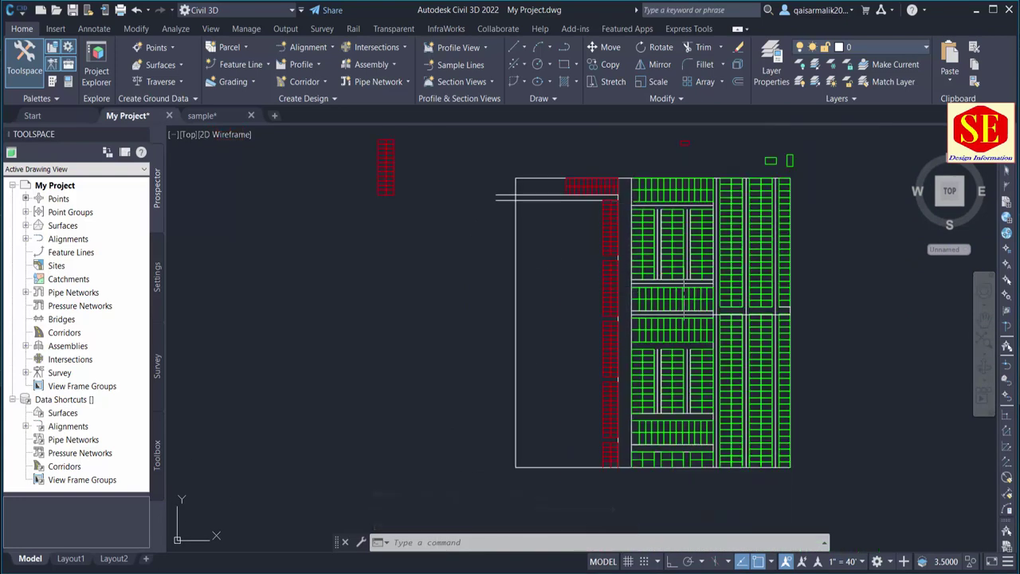
scroll(559, 172, "up", 5)
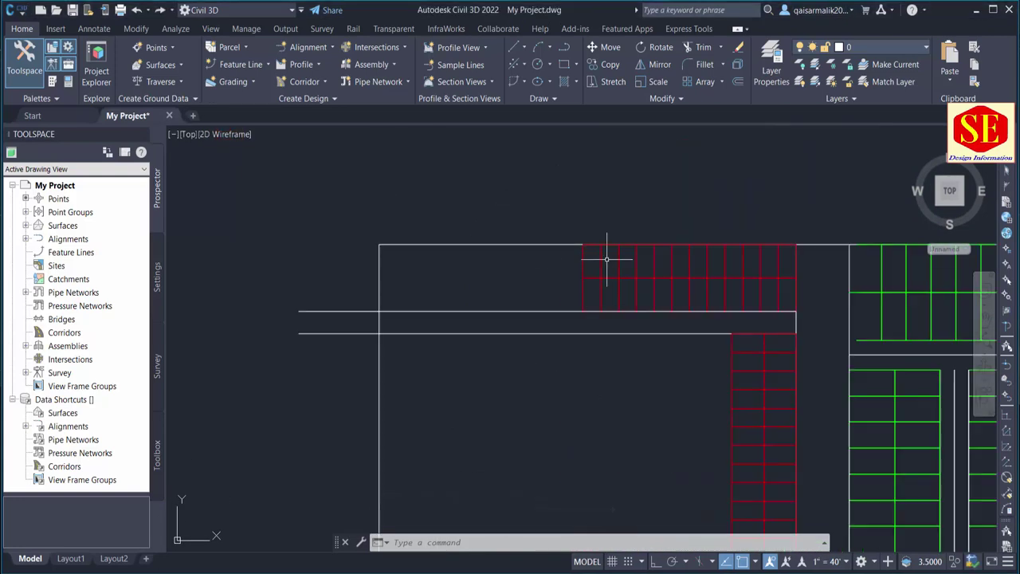
- Draw a vertical polyline from the top road into the block and offset it 40 west
type("pl")
key("Return")
left_click(583, 245)
left_click(581, 437)
key("Escape")
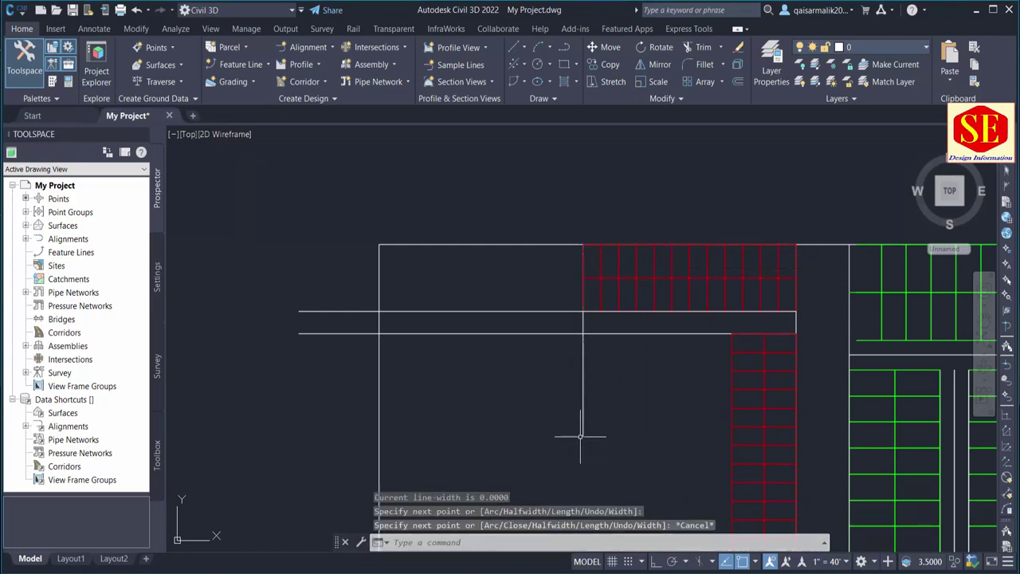
key("Return")
key("Return")
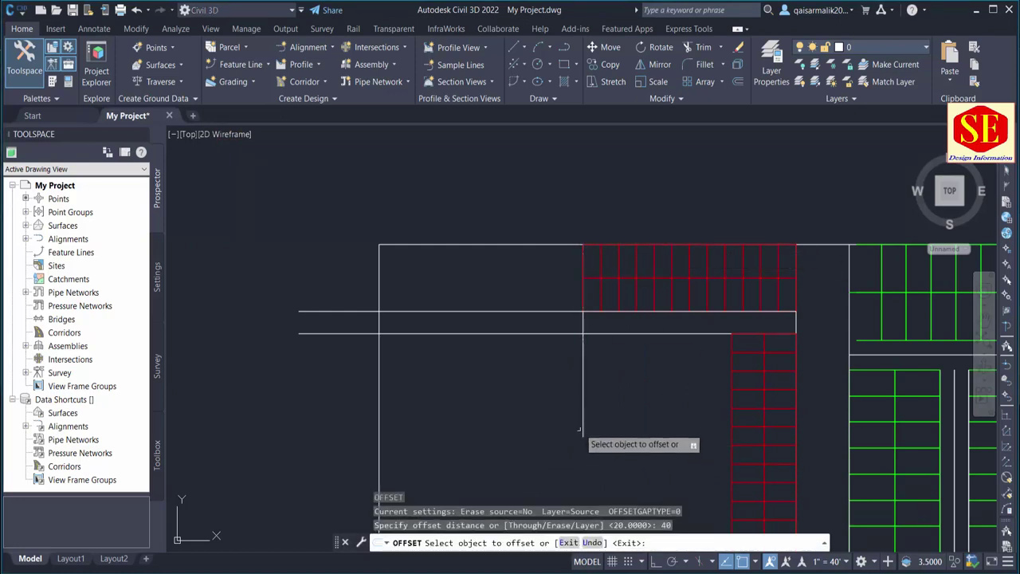
left_click(582, 415)
left_click(551, 412)
key("Escape")
type("c")
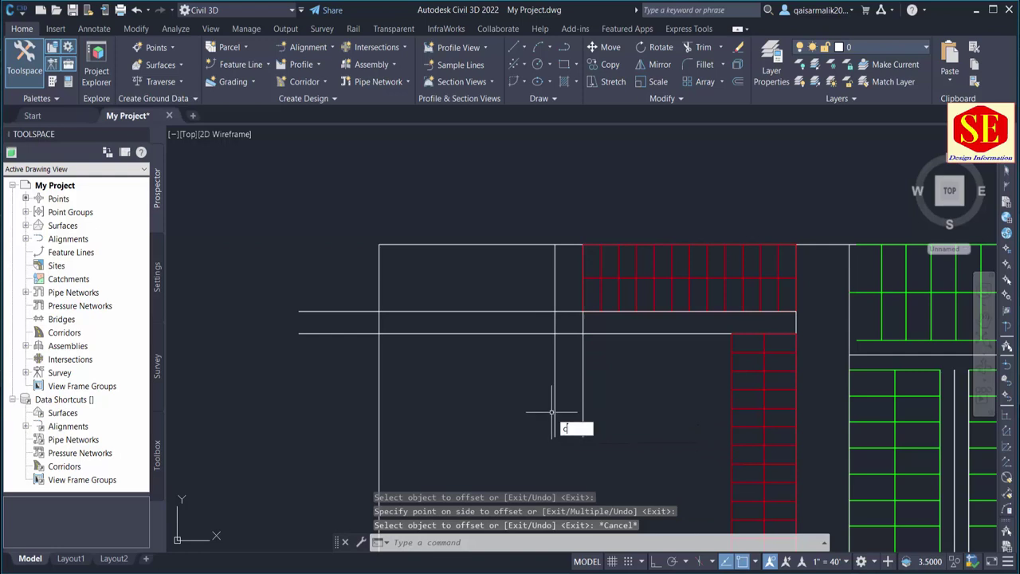
- Copy the top red plot row westward to start beside the new road strip
type("o")
key("Return")
left_click(568, 217)
left_click(815, 311)
key("Return")
left_click(796, 245)
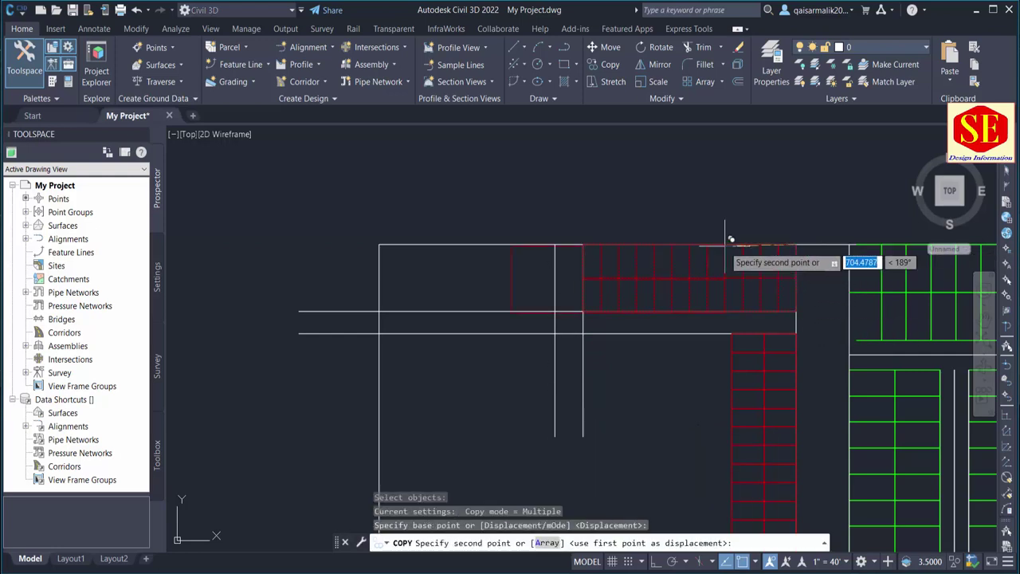
left_click(583, 245)
key("Escape")
scroll(432, 239, "up", 4)
- Erase the copied lots overlapping the block edge
left_click(427, 254)
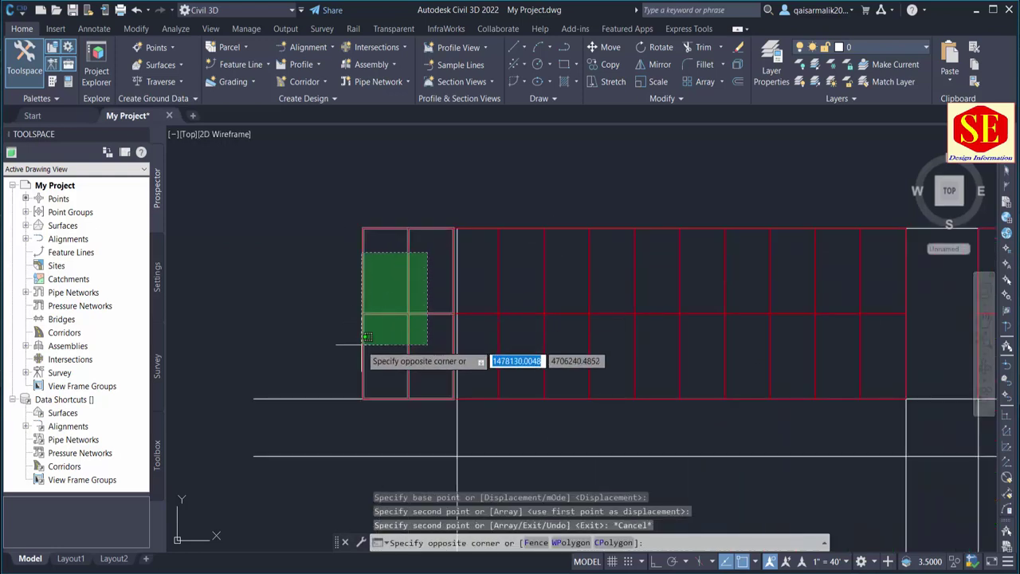
left_click(366, 338)
type("e")
key("Return")
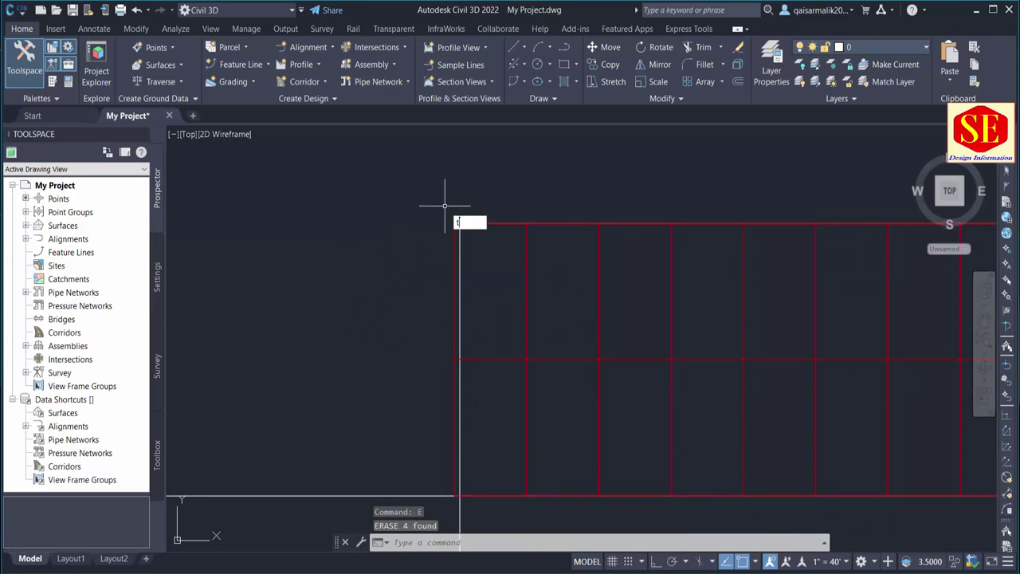
- Trim the red plot lines at the new road strip
type("r")
key("Return")
scroll(455, 218, "up", 3)
scroll(451, 302, "down", 2)
scroll(452, 335, "up", 4)
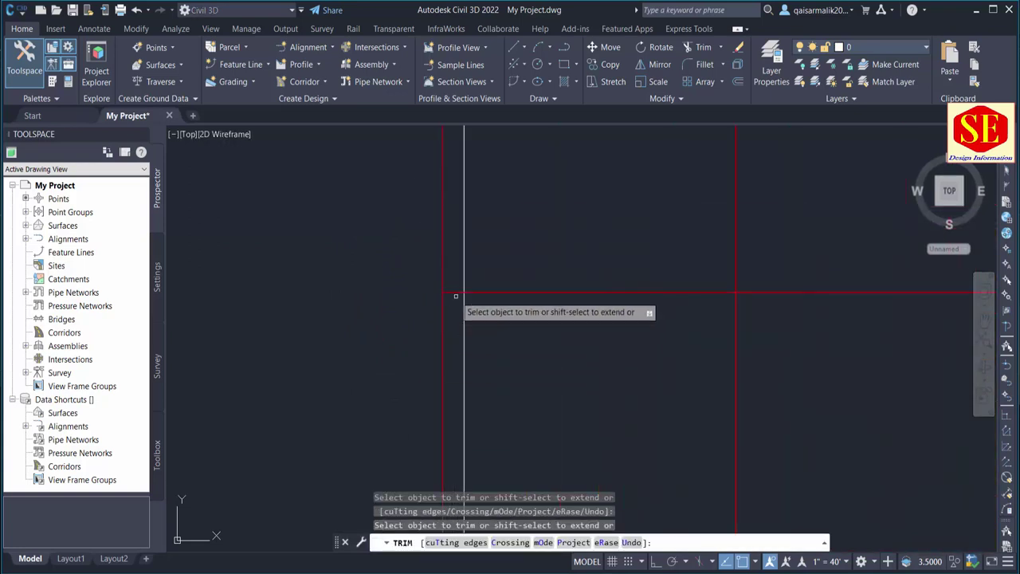
scroll(456, 297, "down", 2)
scroll(471, 419, "up", 2)
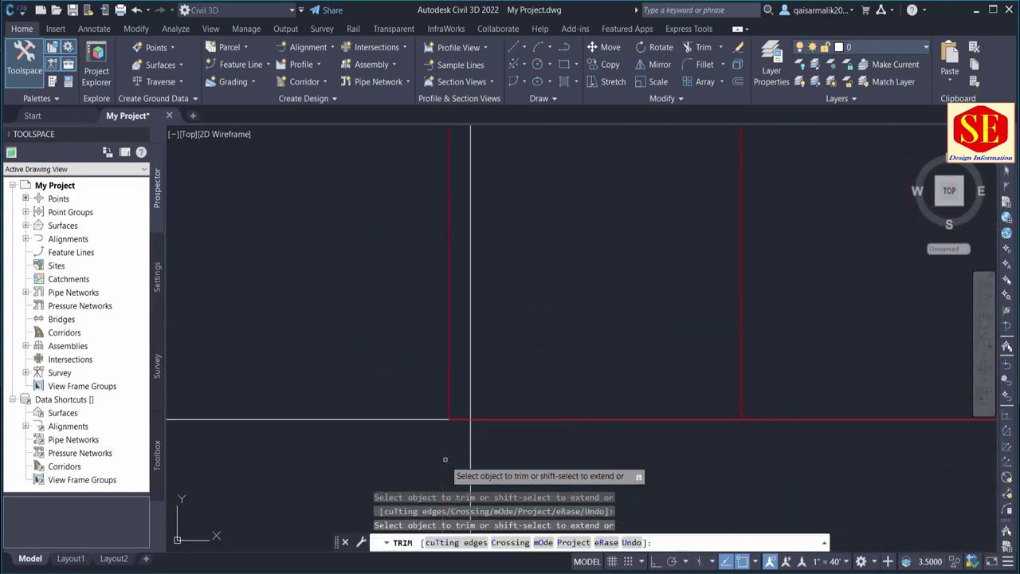
key("Escape")
- Erase the leftover red line lying inside the road
left_click(455, 360)
left_click(421, 364)
type("e")
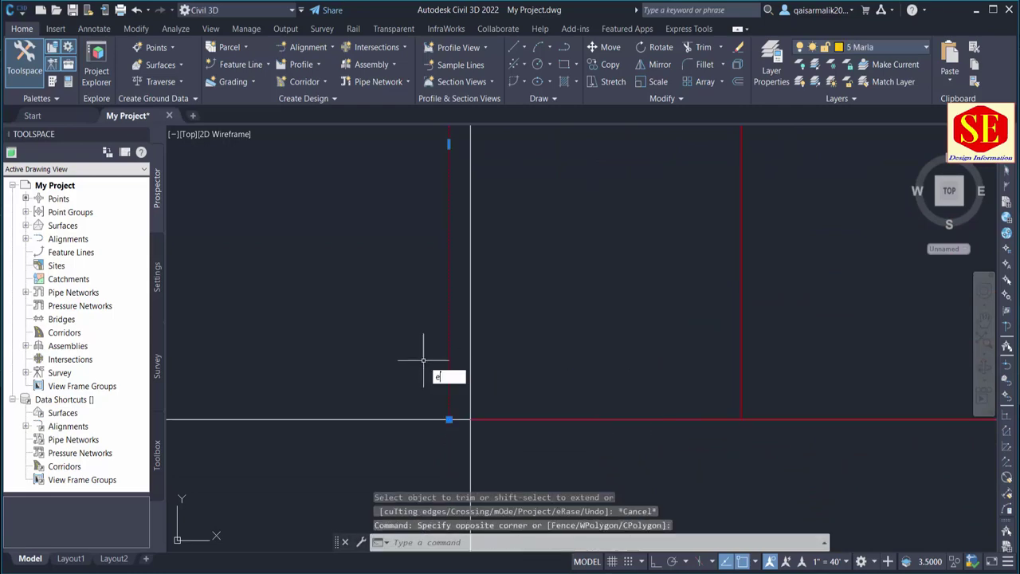
key("Return")
scroll(450, 242, "down", 2)
scroll(458, 282, "down", 2)
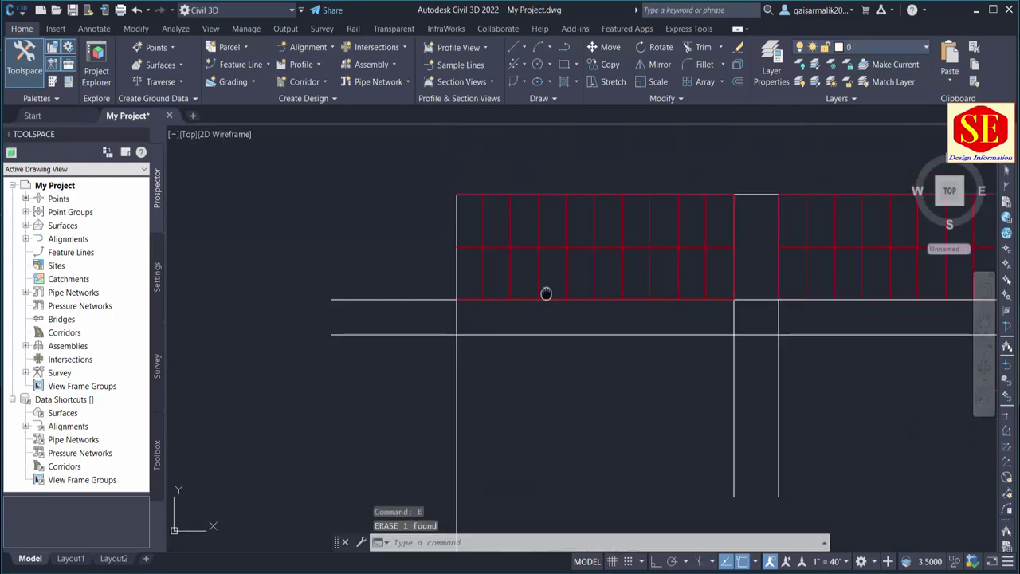
scroll(547, 292, "down", 2)
scroll(542, 227, "down", 1)
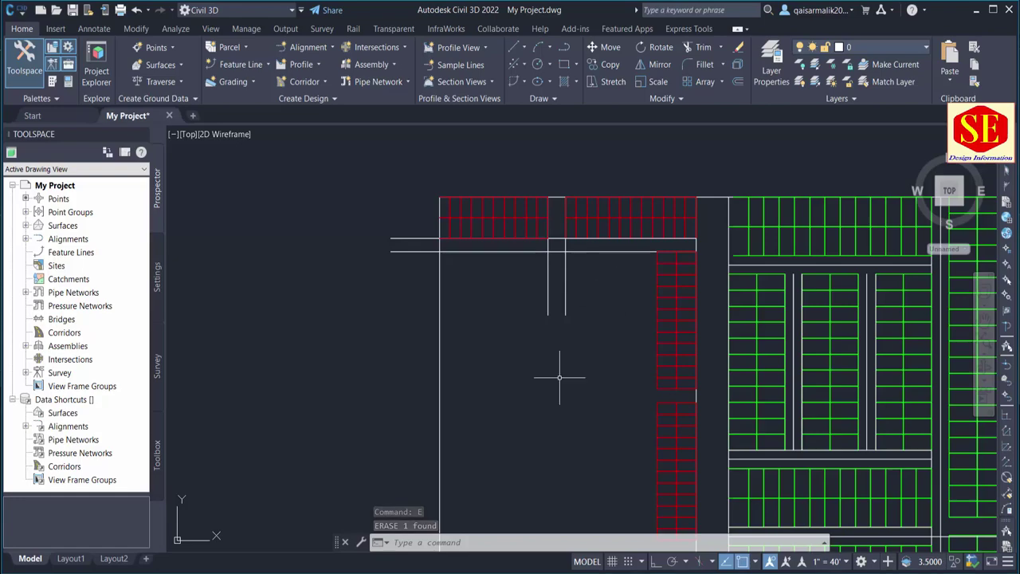
type("co")
key("Return")
- Window-select the column of 12 red plot squares for copying
left_click(655, 247)
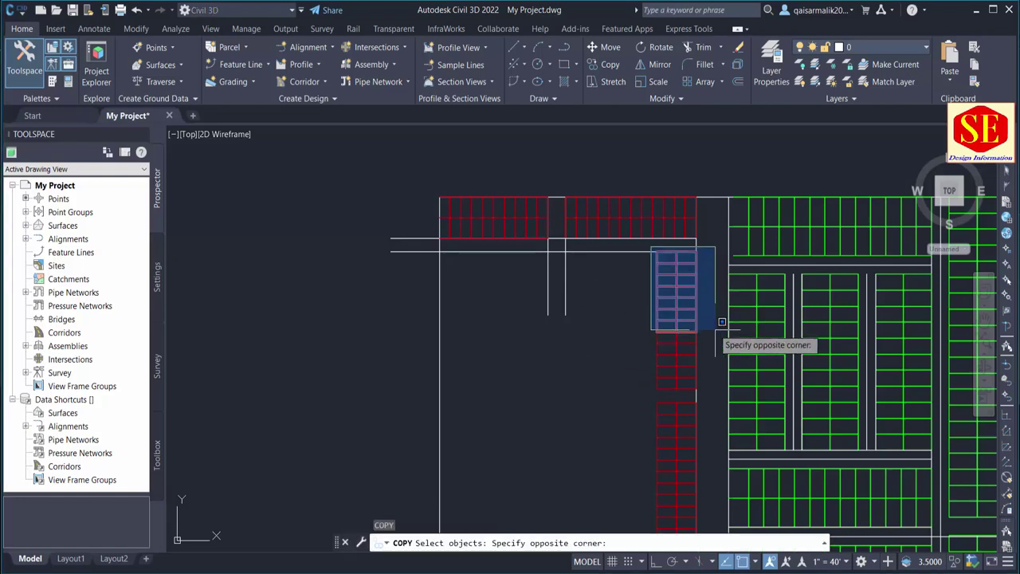
middle_click_drag(721, 341, 606, 431)
scroll(606, 432, "down", 1)
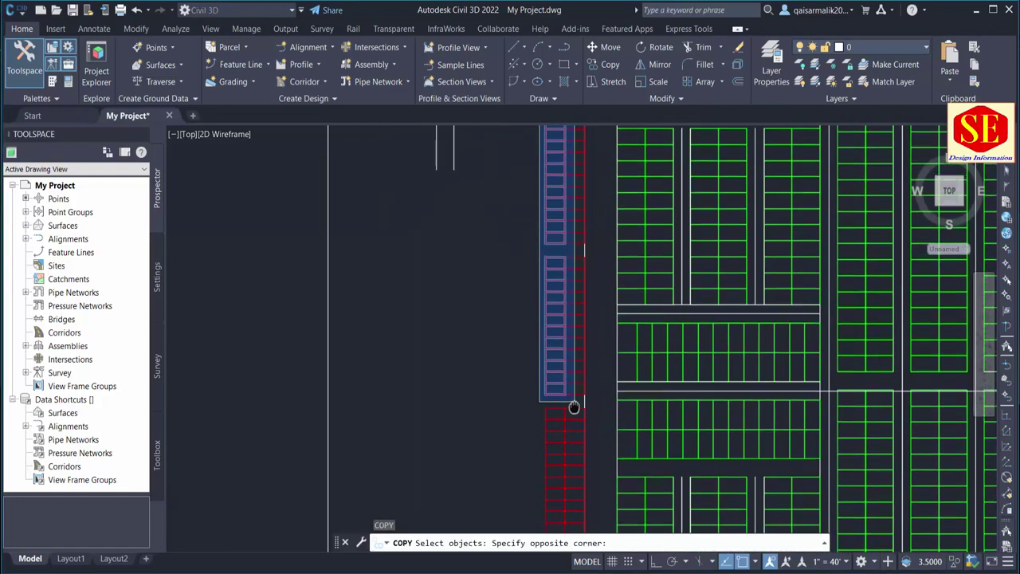
scroll(571, 406, "up", 2)
scroll(561, 358, "up", 1)
scroll(597, 415, "up", 1)
left_click(592, 420)
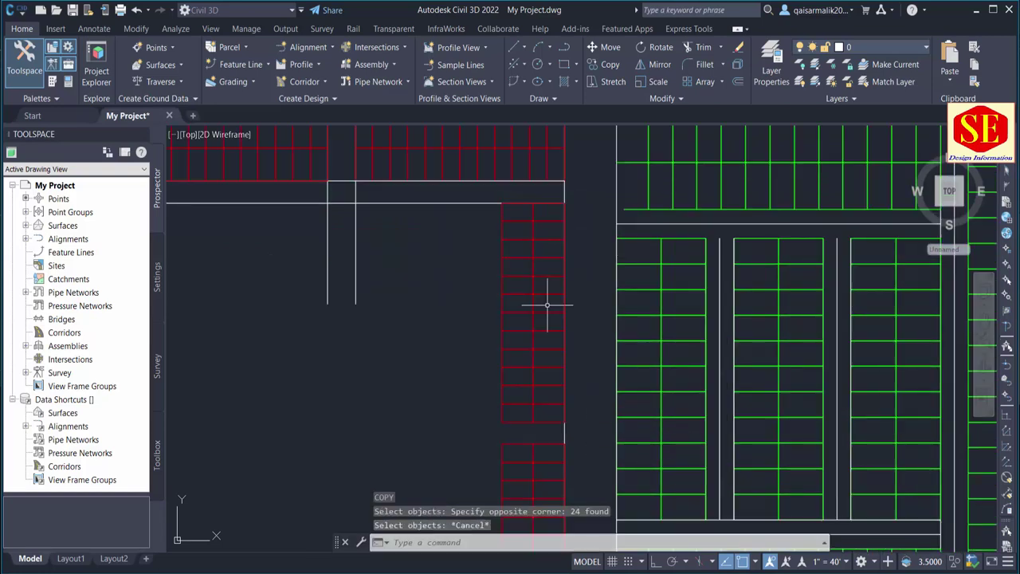
left_click(488, 195)
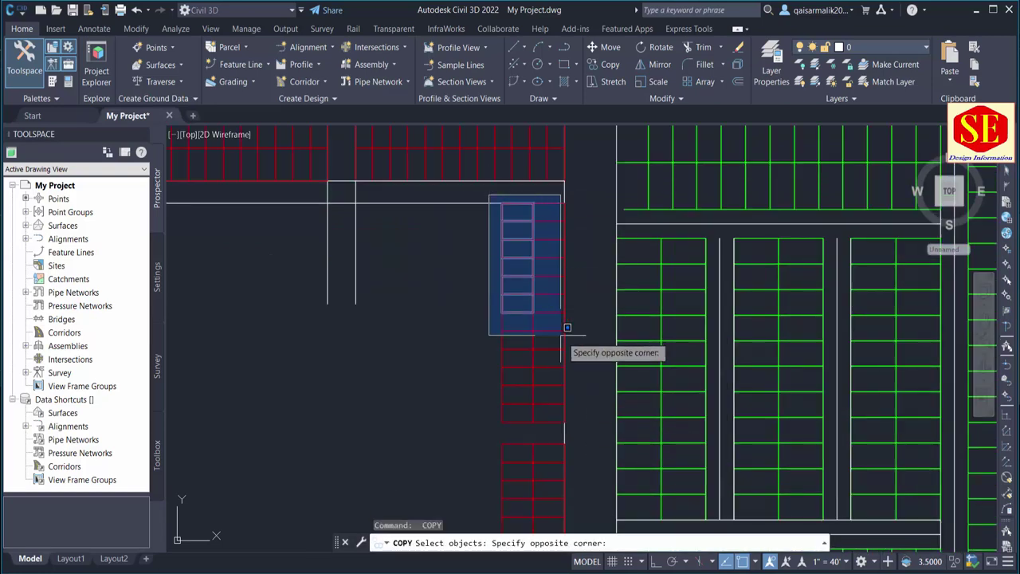
left_click(545, 424)
key("Return")
- Copy the red plot column twice down the west block's western edge
left_click(502, 205)
scroll(598, 227, "down", 2)
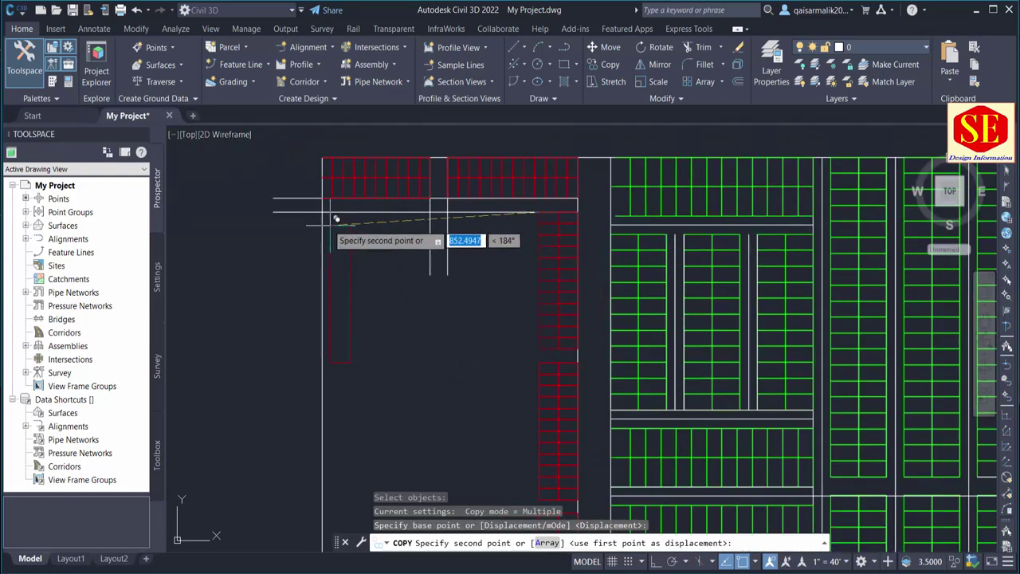
left_click(324, 348)
scroll(365, 339, "down", 2)
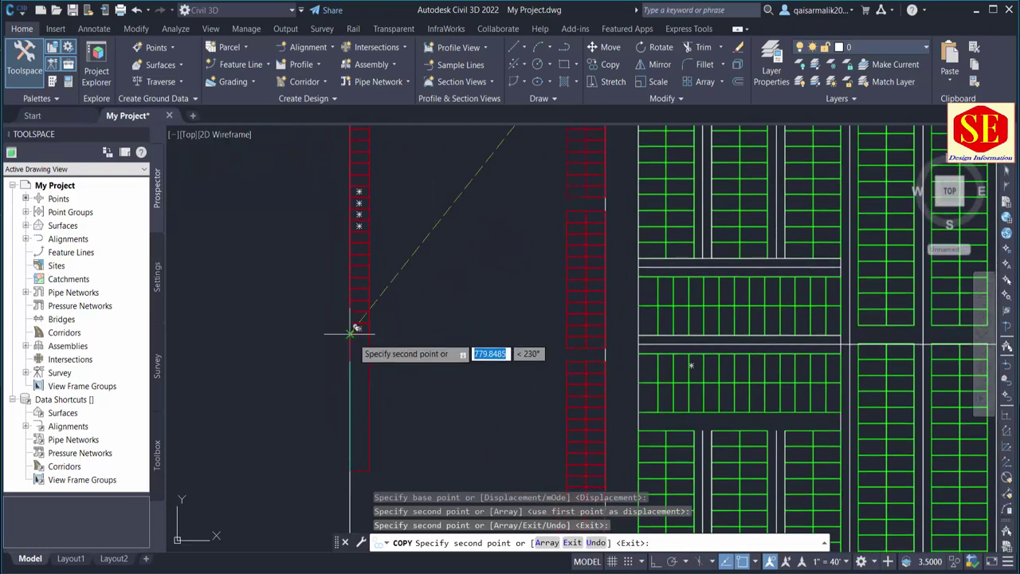
scroll(394, 388, "down", 1)
left_click(366, 304)
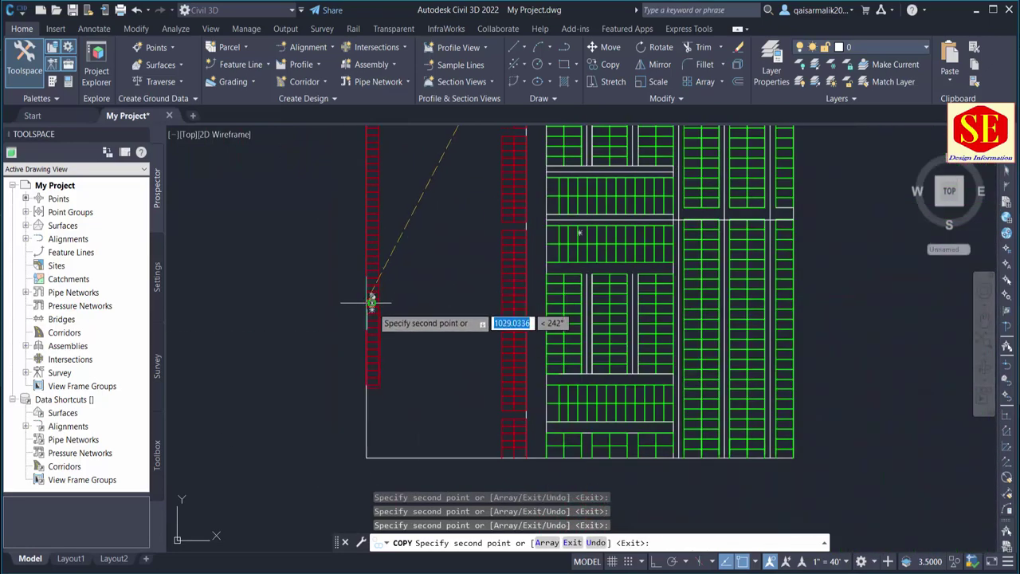
scroll(355, 339, "up", 3)
key("Escape")
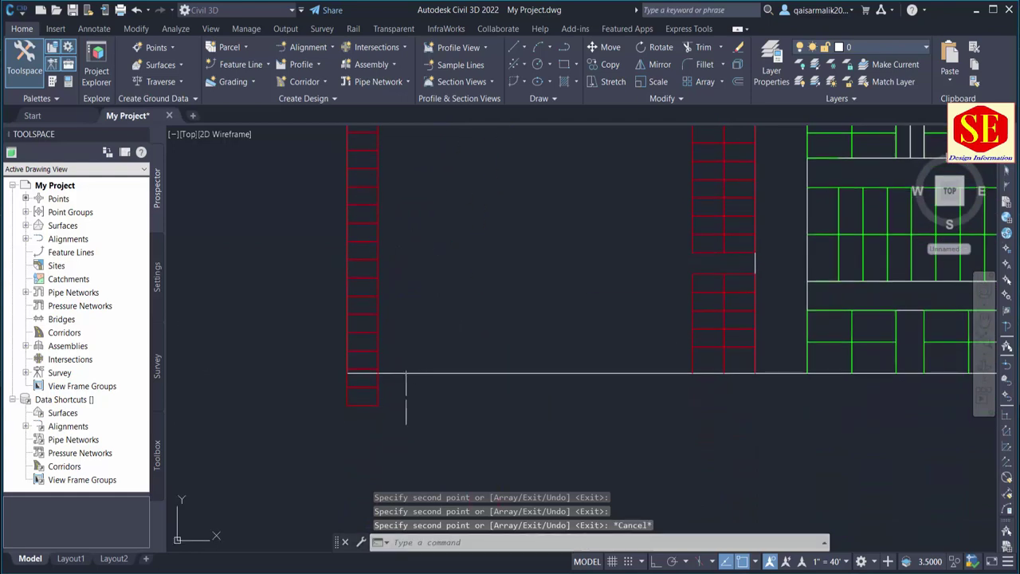
scroll(399, 386, "up", 2)
- Erase the overlapping bottom red square
left_click(475, 379)
left_click(273, 387)
type("e")
key("Return")
scroll(366, 352, "up", 1)
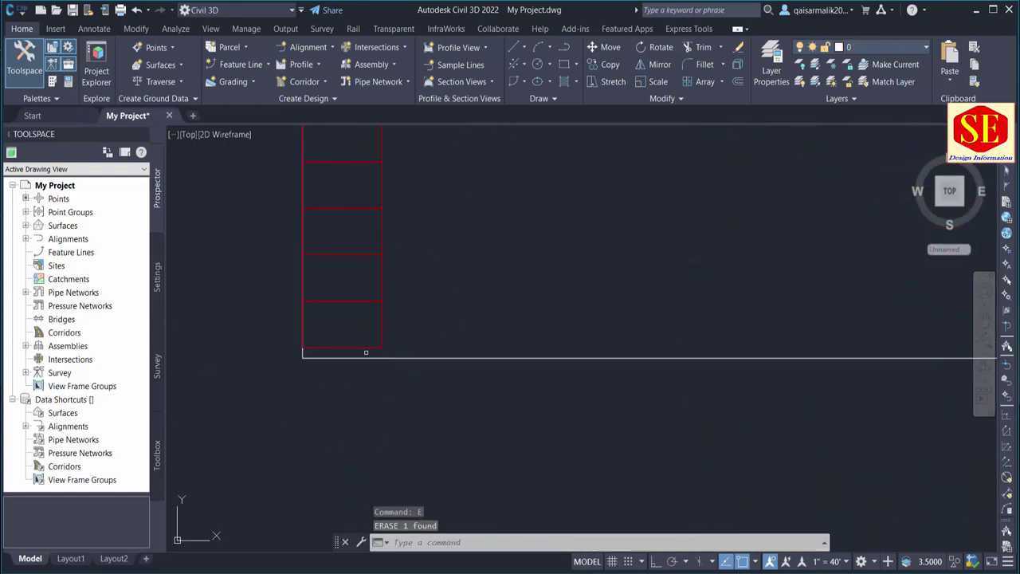
- Explode the bottom red plot and extend its lines down to the southern road
left_click(354, 341)
type("x")
key("Return")
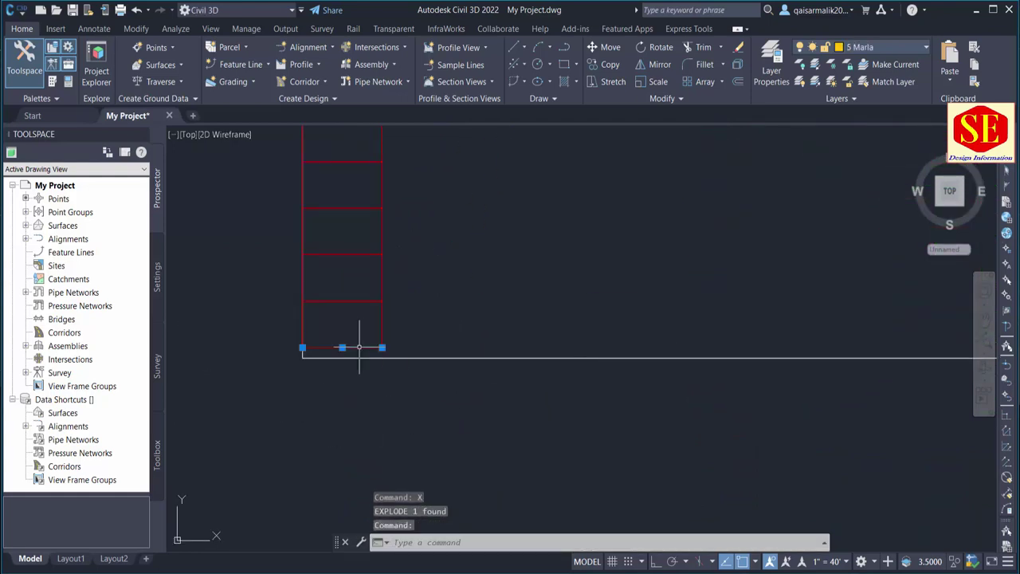
key("Return")
left_click_drag(377, 344, 304, 333)
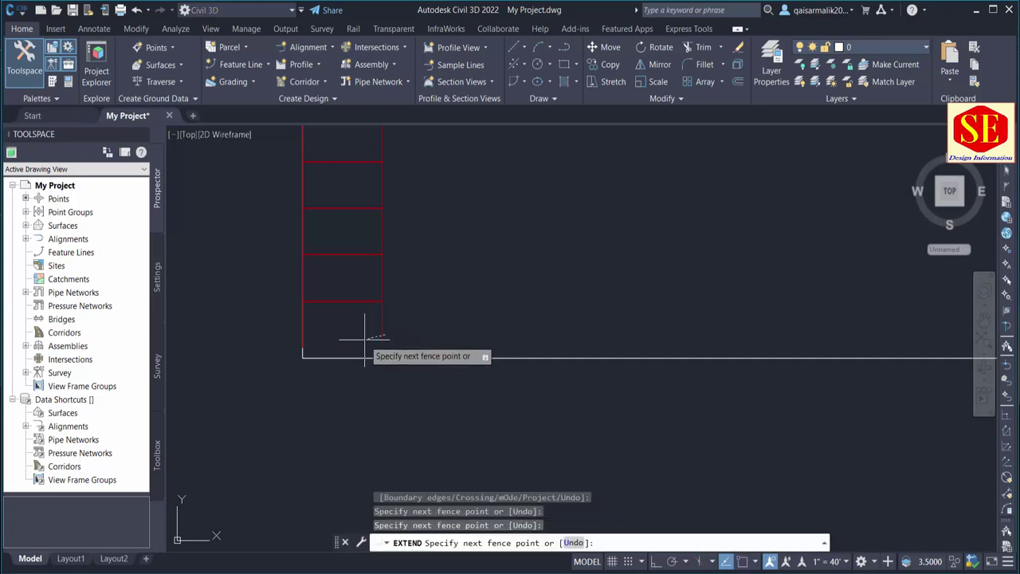
key("Escape")
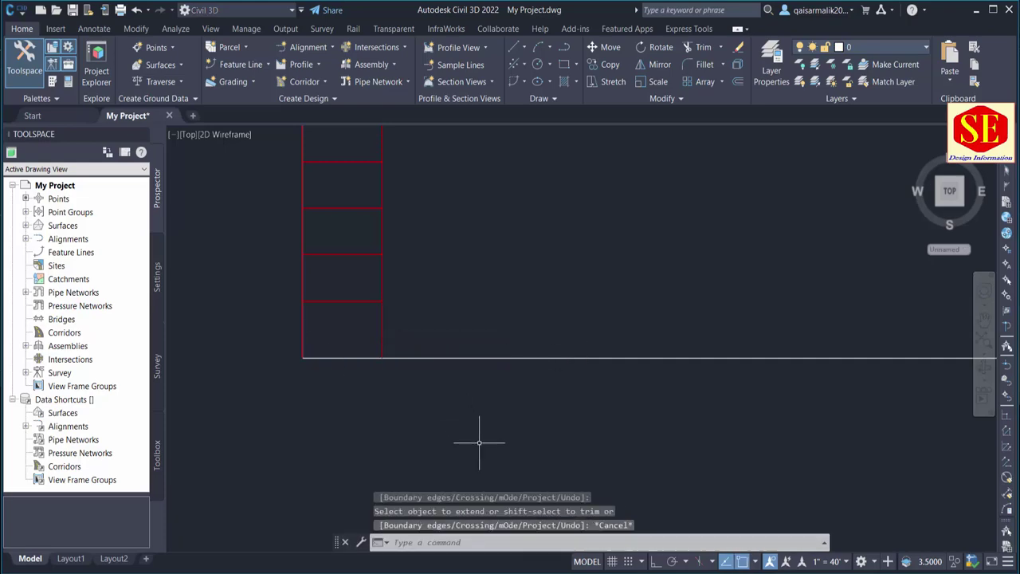
scroll(455, 349, "down", 3)
scroll(448, 266, "down", 2)
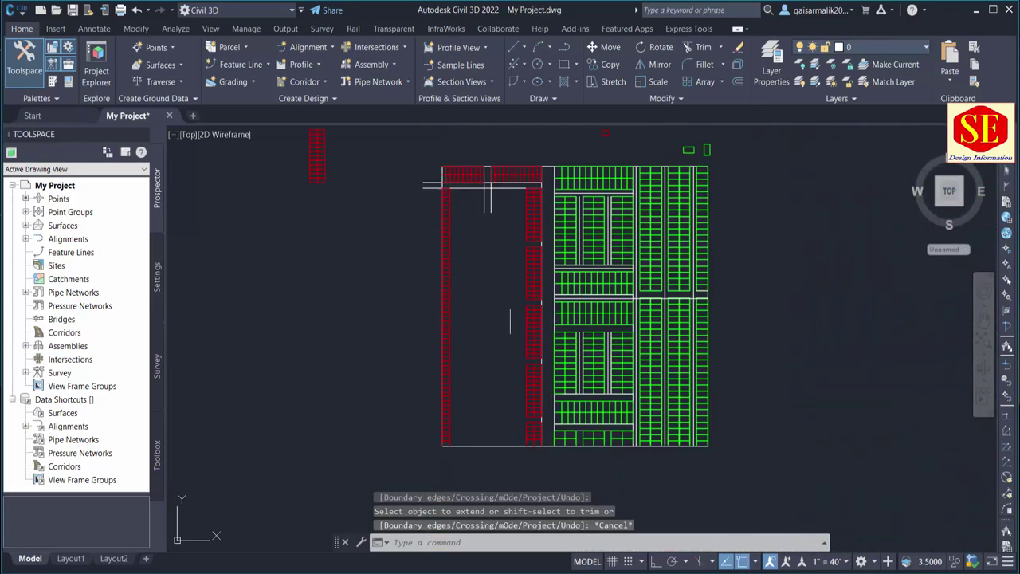
scroll(467, 201, "up", 5)
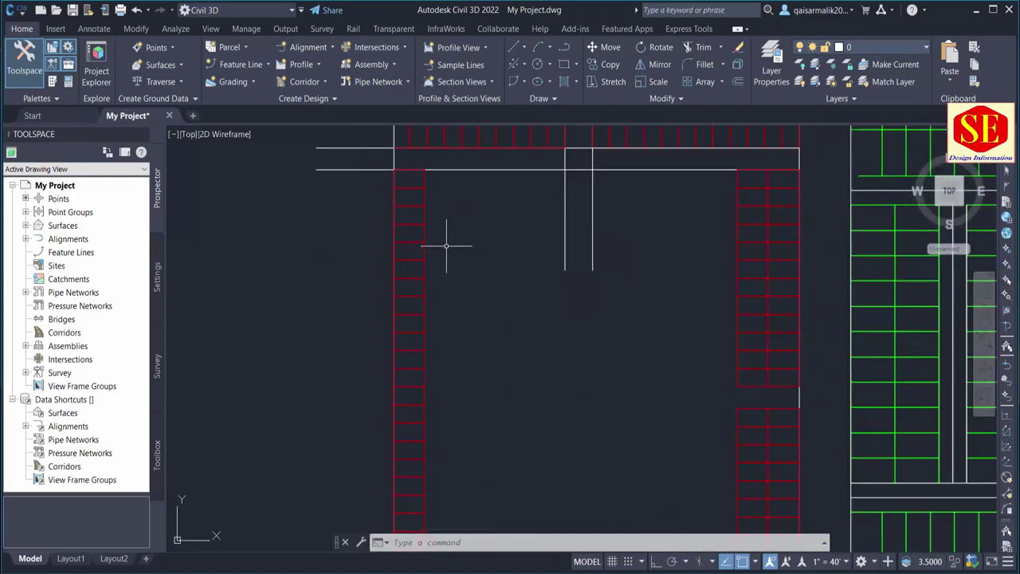
- Draw a vertical line from the west block's top down to the bottom road
type("l")
key("Return")
left_click(411, 177)
scroll(423, 404, "down", 3)
scroll(439, 470, "up", 3)
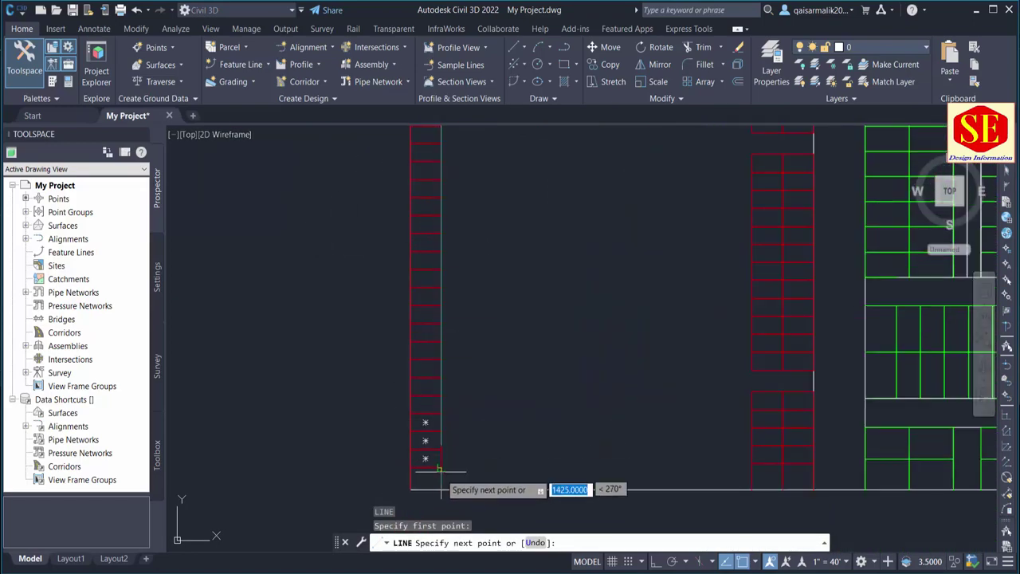
left_click(439, 470)
scroll(519, 319, "down", 2)
scroll(502, 399, "down", 1)
key("Return")
- Offset the vertical line 40 units to the right to form the inner road
type("o")
key("Return")
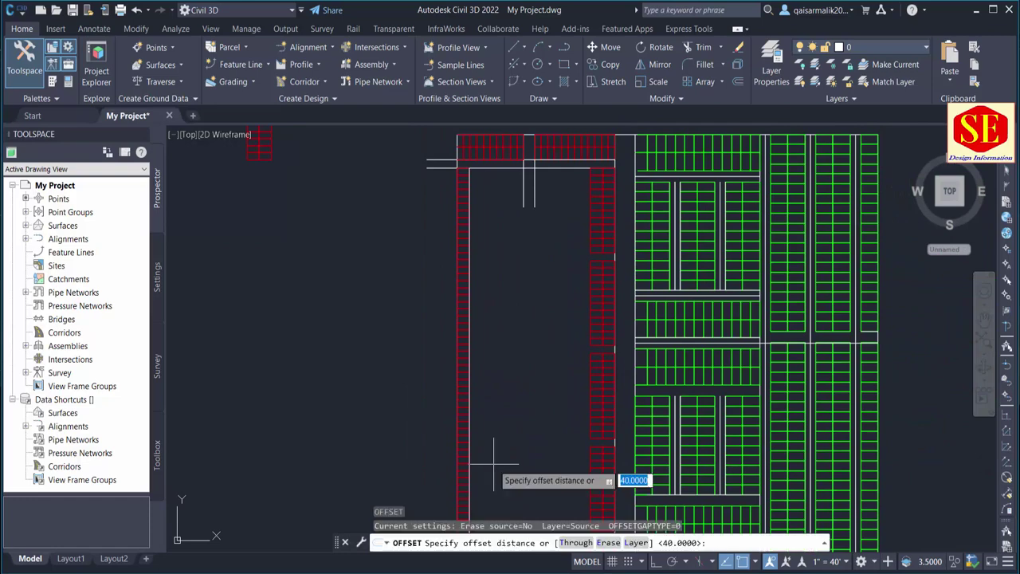
key("Return")
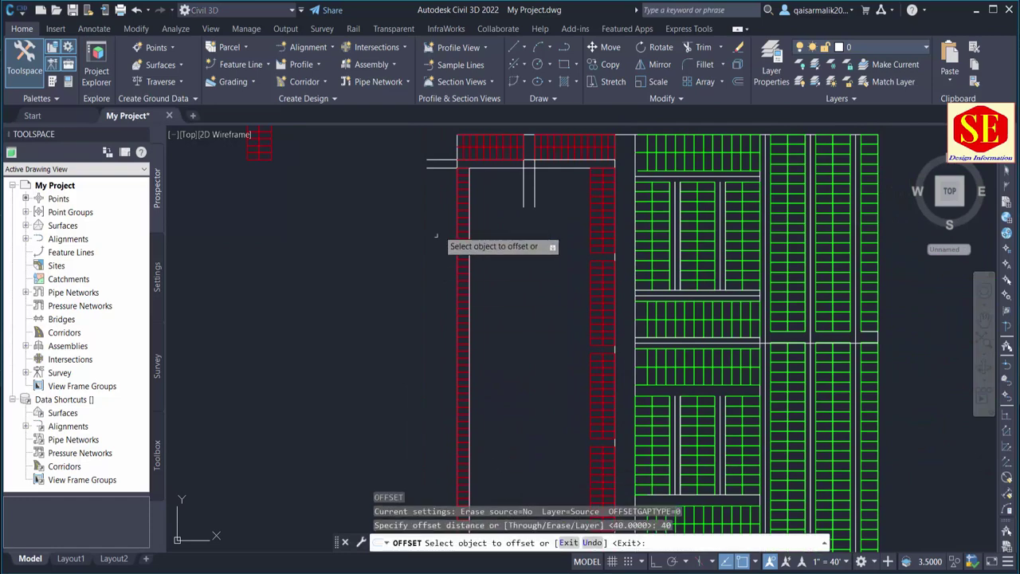
scroll(479, 239, "up", 2)
left_click(477, 183)
left_click(495, 172)
key("Escape")
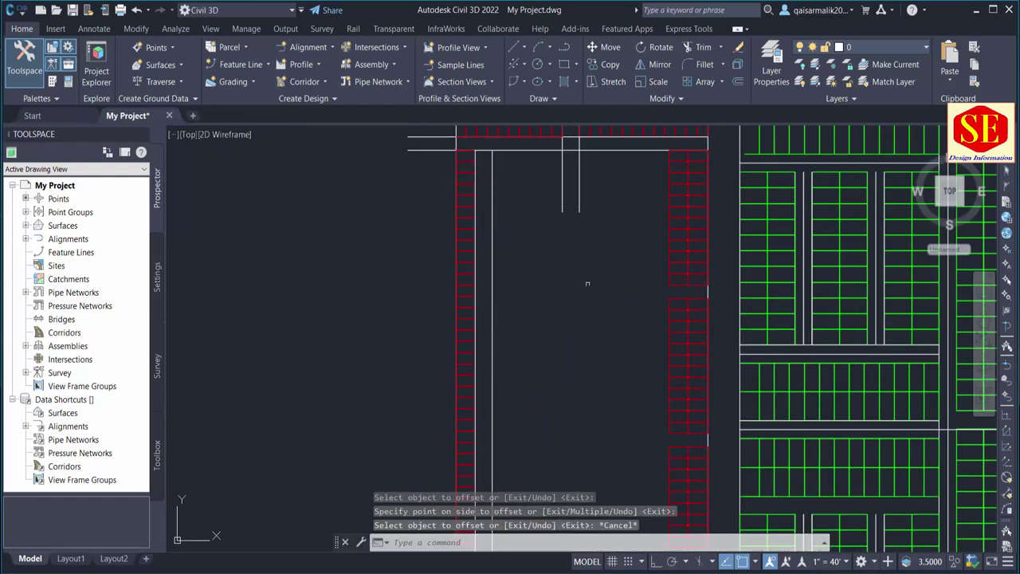
- Copy the 24-object top red plot block beside the new road
type("co")
key("Return")
left_click(666, 145)
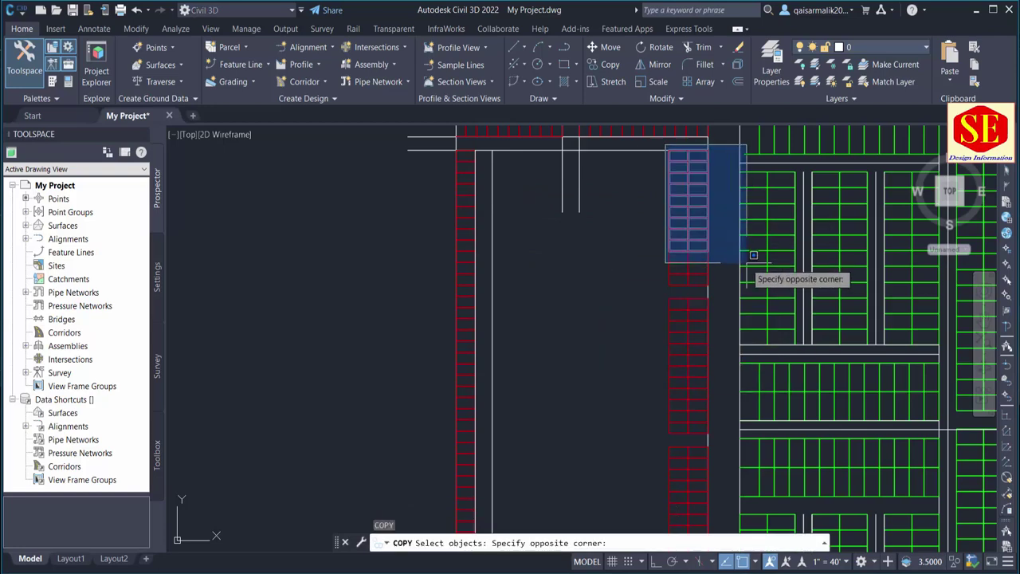
left_click(731, 317)
scroll(675, 159, "up", 2)
key("Return")
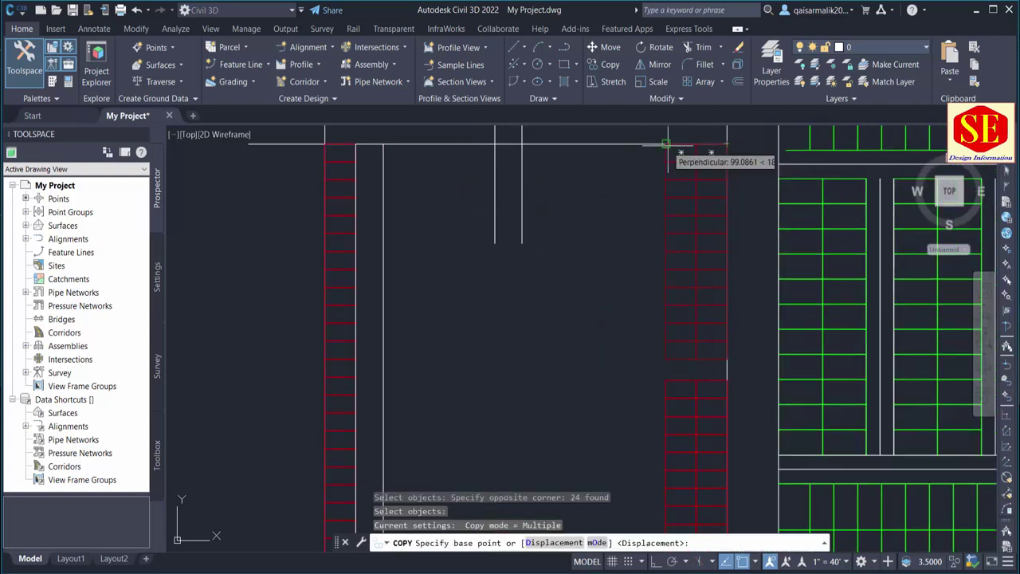
left_click(666, 145)
left_click(384, 145)
scroll(467, 216, "down", 2)
key("Escape")
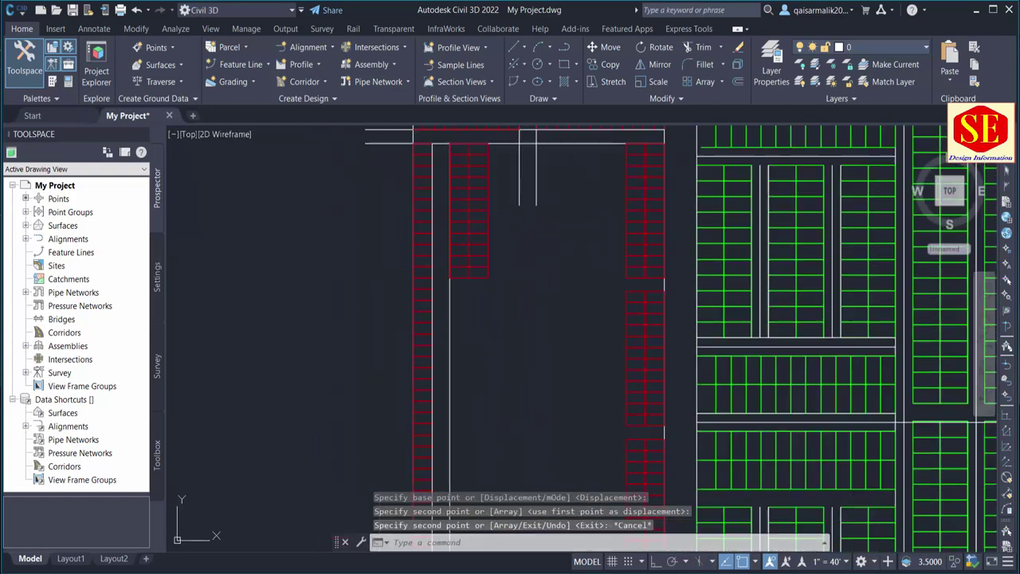
- Pan over the top plots, cancelling a stray selection and an aborted trim
middle_click_drag(552, 243, 556, 296)
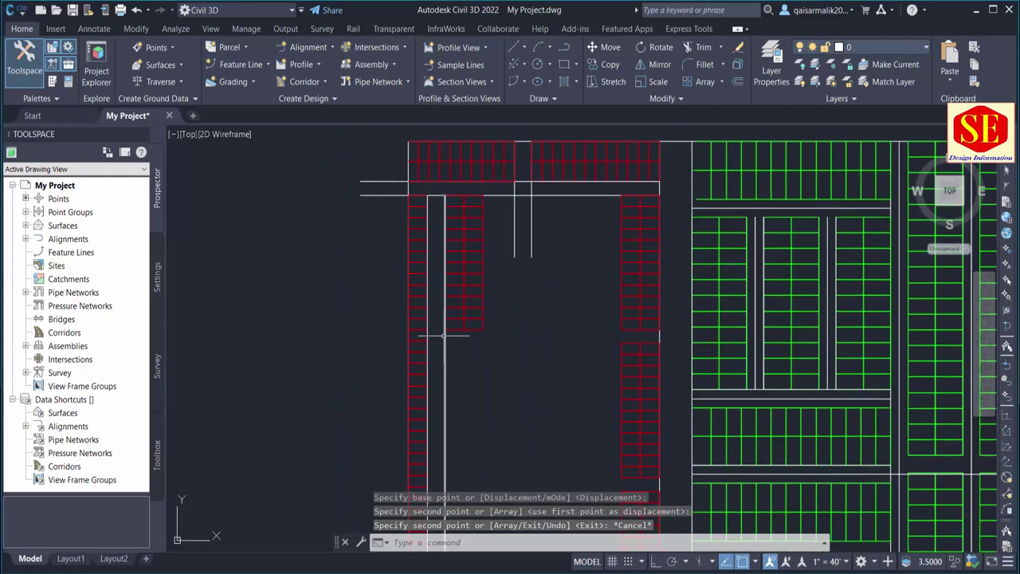
middle_click_drag(476, 341, 479, 319)
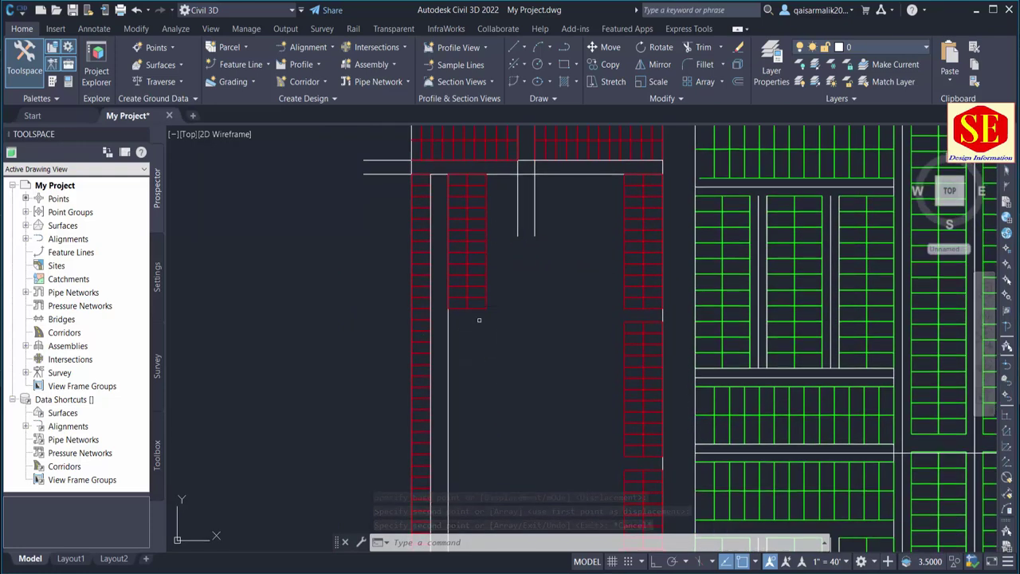
left_click(563, 237)
key("Escape")
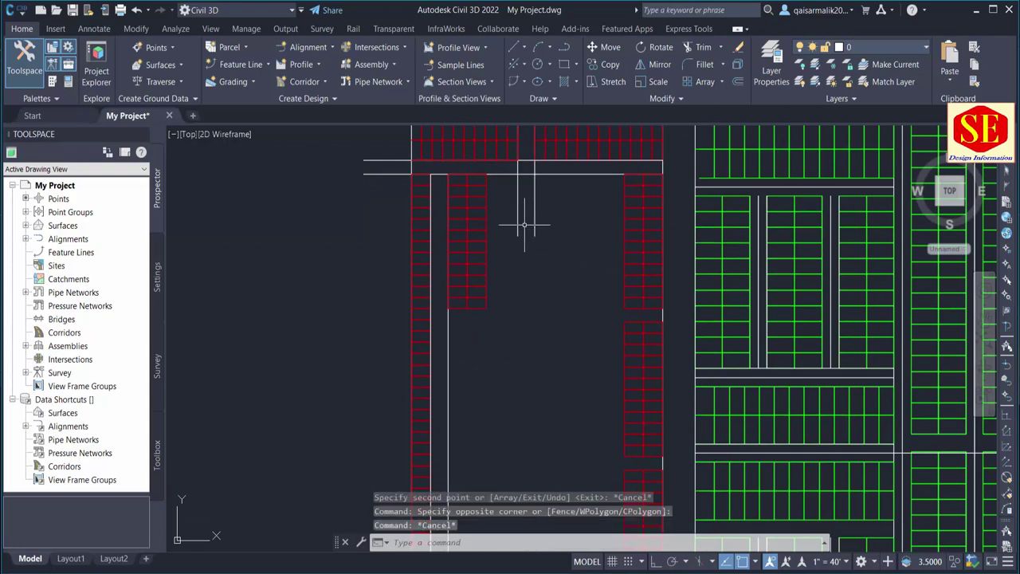
type("r")
key("Return")
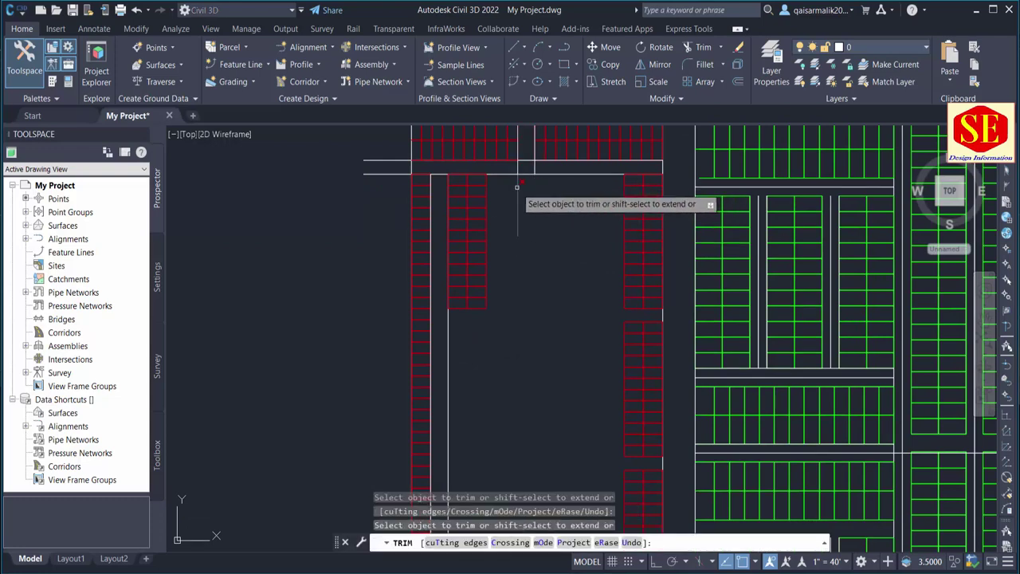
key("Escape")
middle_click_drag(477, 200, 476, 242)
middle_click_drag(495, 340, 499, 323)
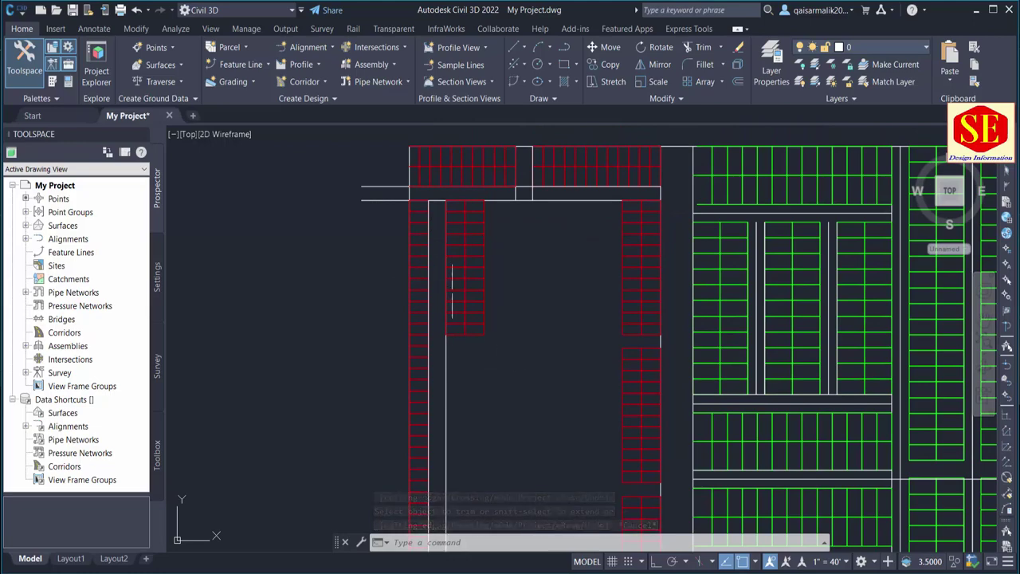
- Select the 86-object inner red plot column for copying
type("co")
key("Return")
middle_click_drag(599, 348, 581, 324)
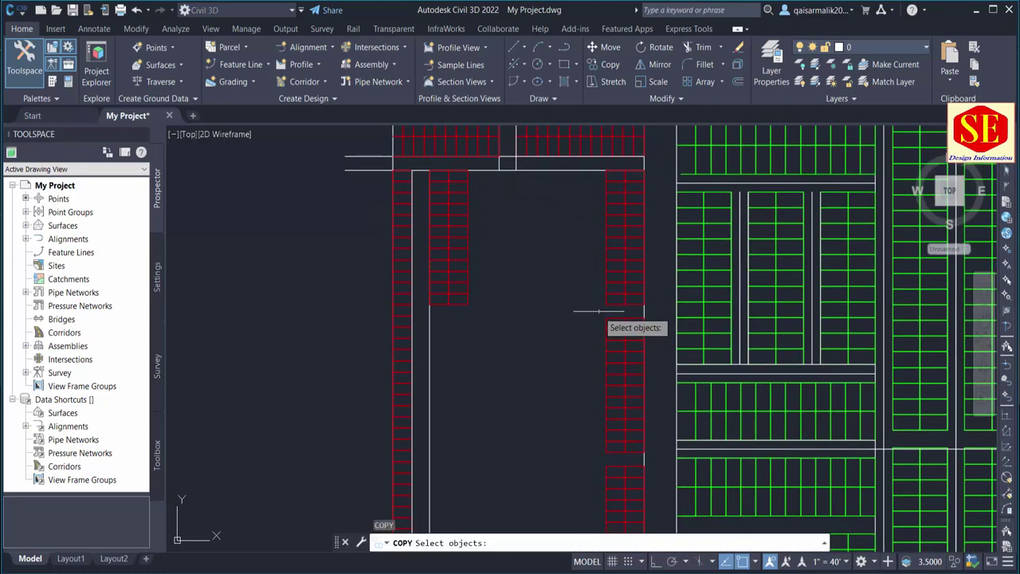
left_click(599, 312)
mouse_move(658, 511)
middle_mouse_down()
mouse_move(623, 372)
mouse_move(581, 330)
middle_mouse_up()
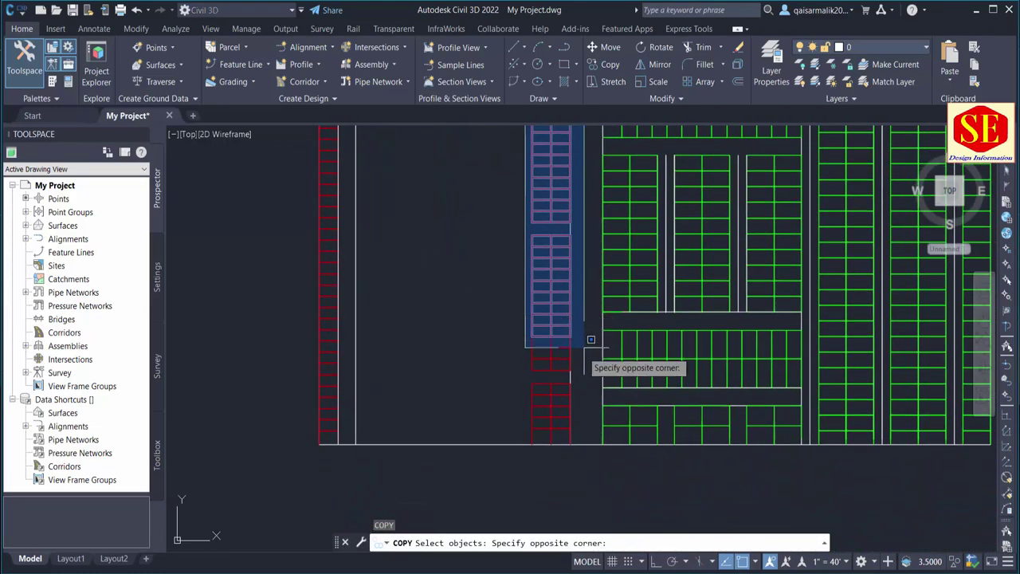
left_click(589, 457)
middle_click_drag(582, 451, 558, 369)
scroll(563, 279, "up", 2)
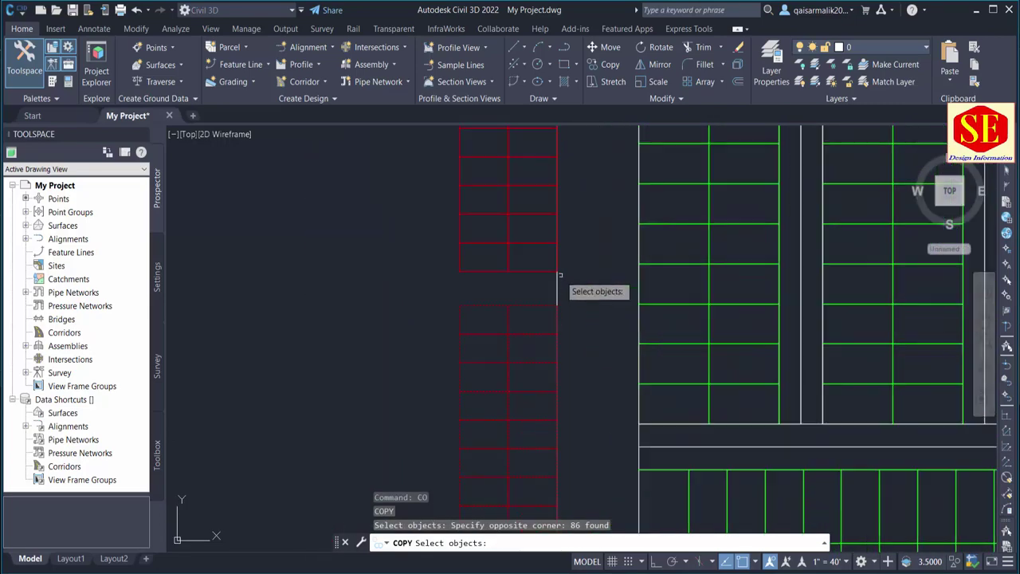
key("Return")
- Place the copied plot column further west in the block interior
left_click(561, 268)
scroll(561, 268, "down", 1)
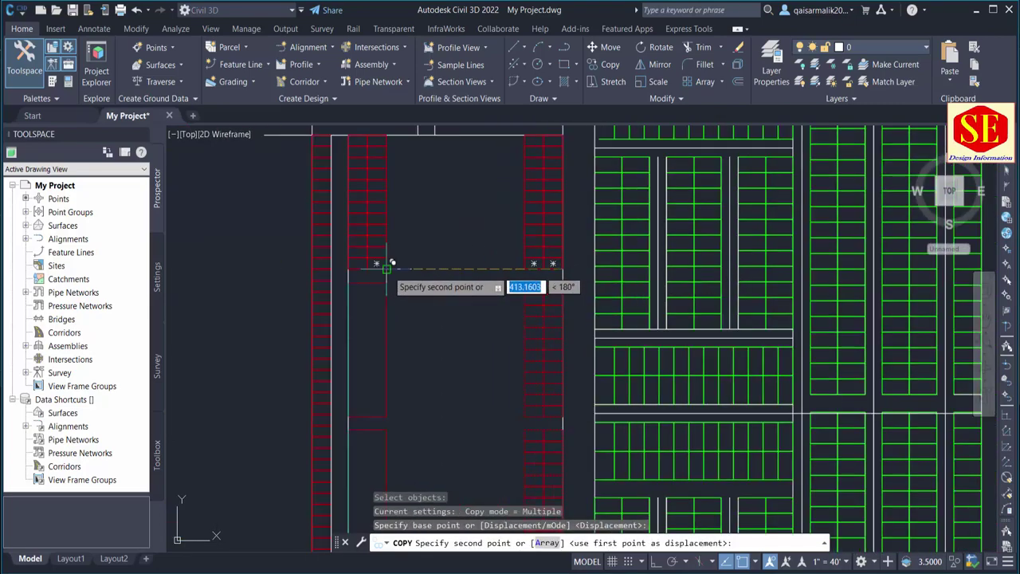
left_click(553, 282)
key("Escape")
scroll(468, 237, "down", 1)
mouse_move(468, 236)
middle_mouse_down()
mouse_move(470, 332)
mouse_move(484, 358)
mouse_move(510, 311)
middle_mouse_up()
scroll(506, 297, "down", 2)
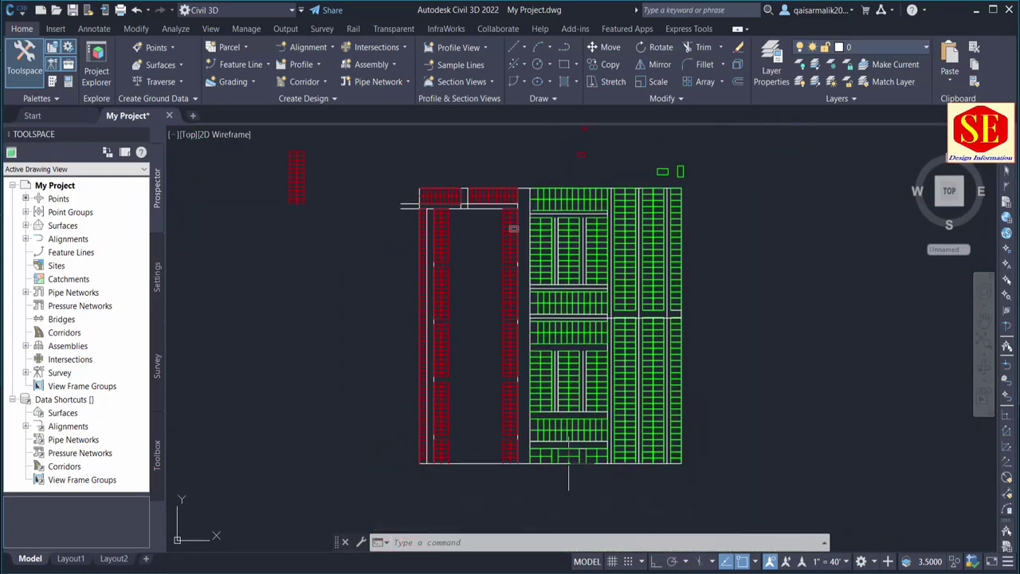
scroll(434, 215, "up", 5)
type("o")
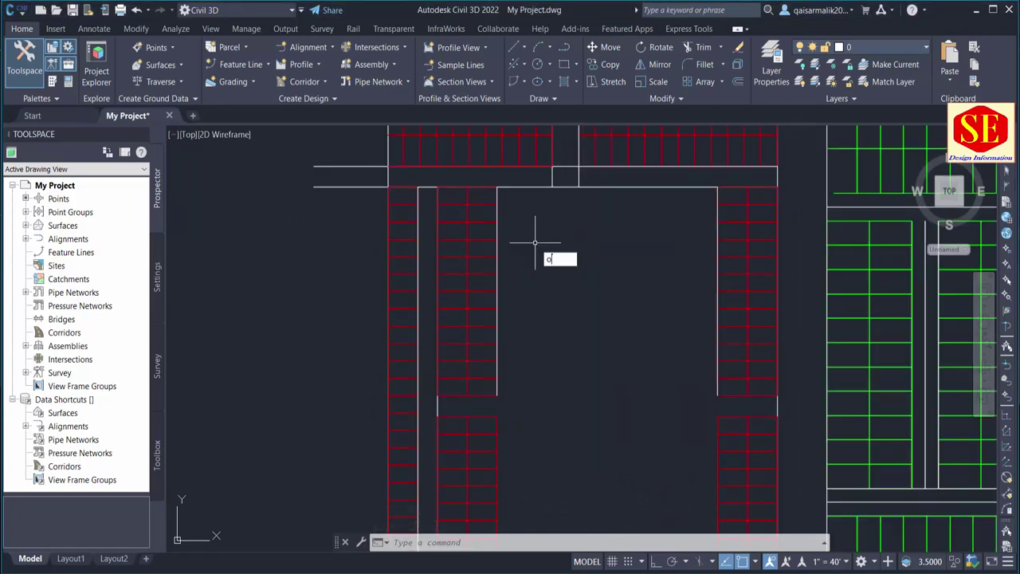
- Offset the left and right vertical road edges inward by 30
key("Return")
key("Return")
left_click(497, 250)
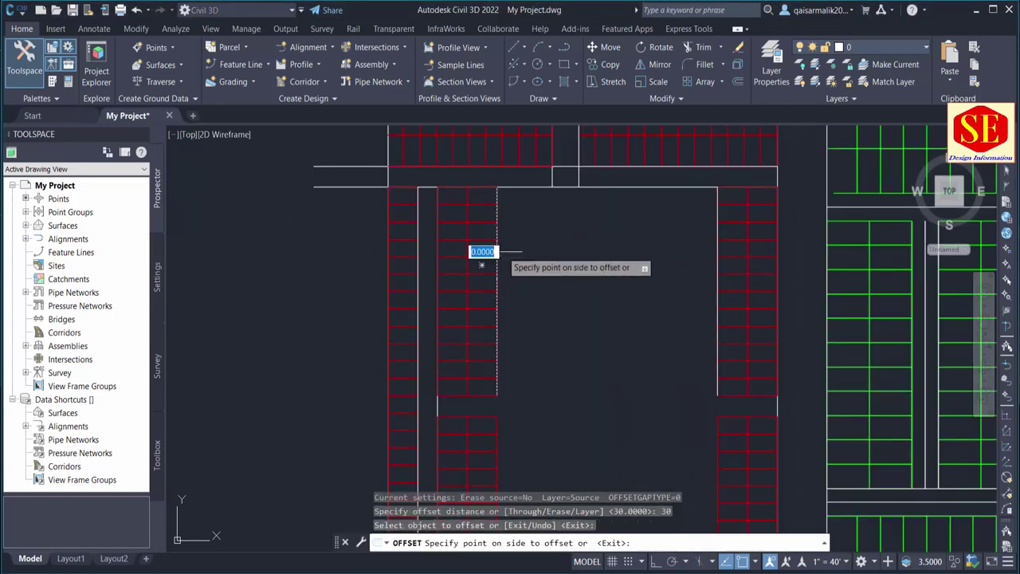
left_click(511, 250)
left_click(715, 232)
left_click(685, 255)
key("Escape")
middle_click_drag(664, 271, 661, 372)
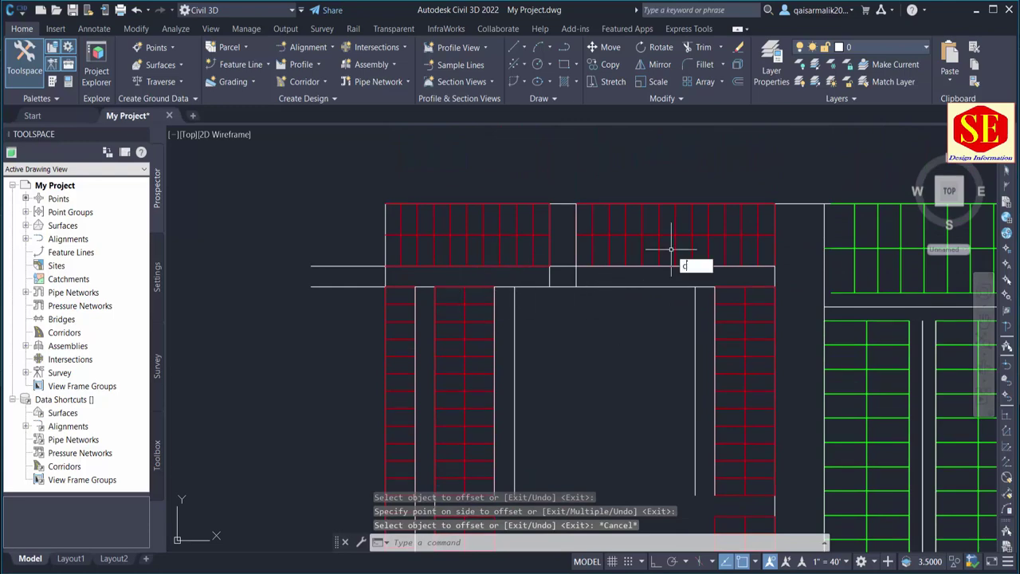
- Copy the 24-object red plot strip to the top of the block interior
type("o")
key("Return")
left_click(566, 188)
left_click(789, 275)
key("Return")
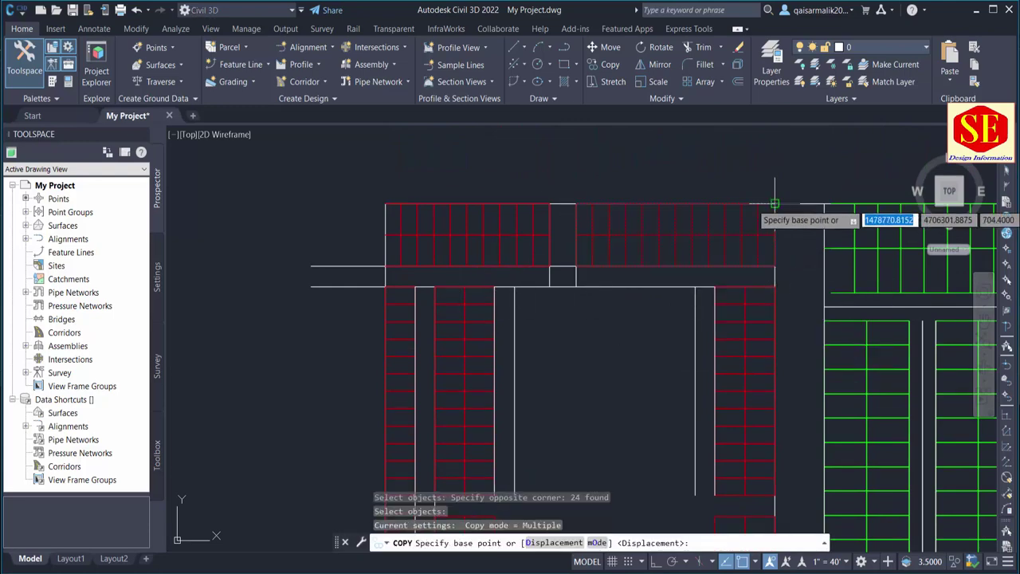
left_click(775, 204)
scroll(692, 291, "up", 2)
left_click(604, 405)
middle_click_drag(603, 406, 623, 289)
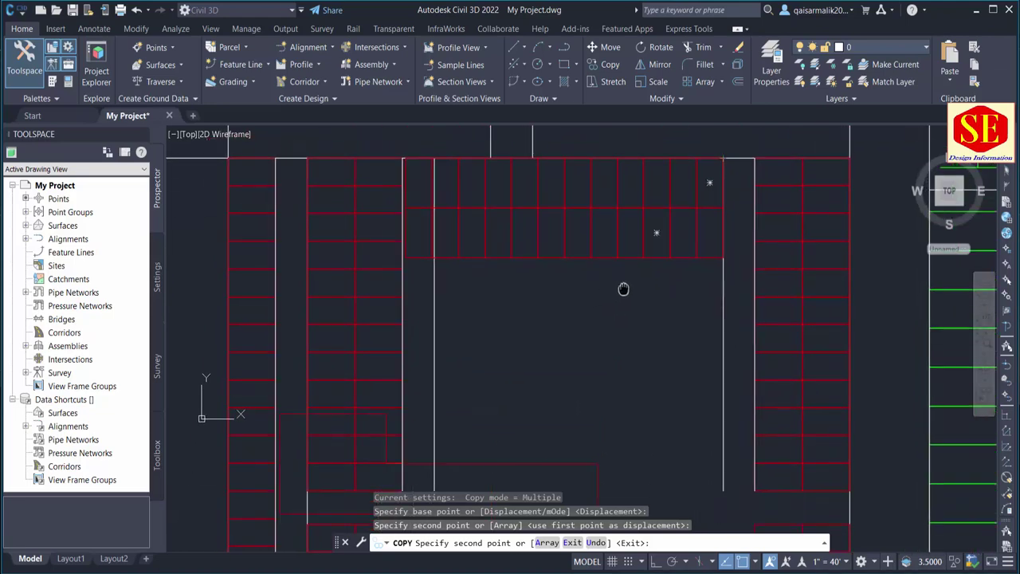
key("Escape")
- Erase the stray leftover rectangle pieces
left_click(425, 258)
left_click(414, 209)
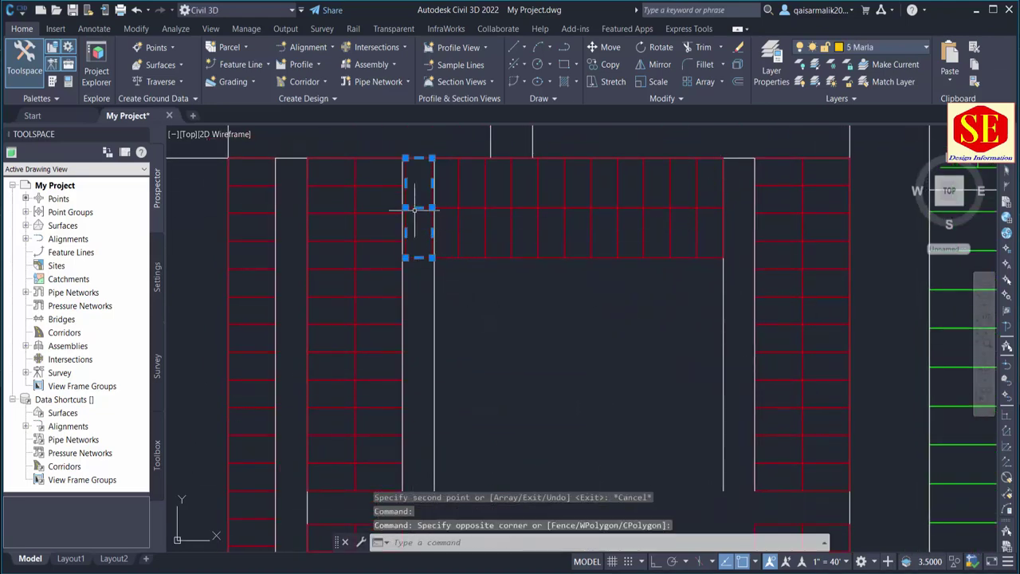
type("e")
key("Return")
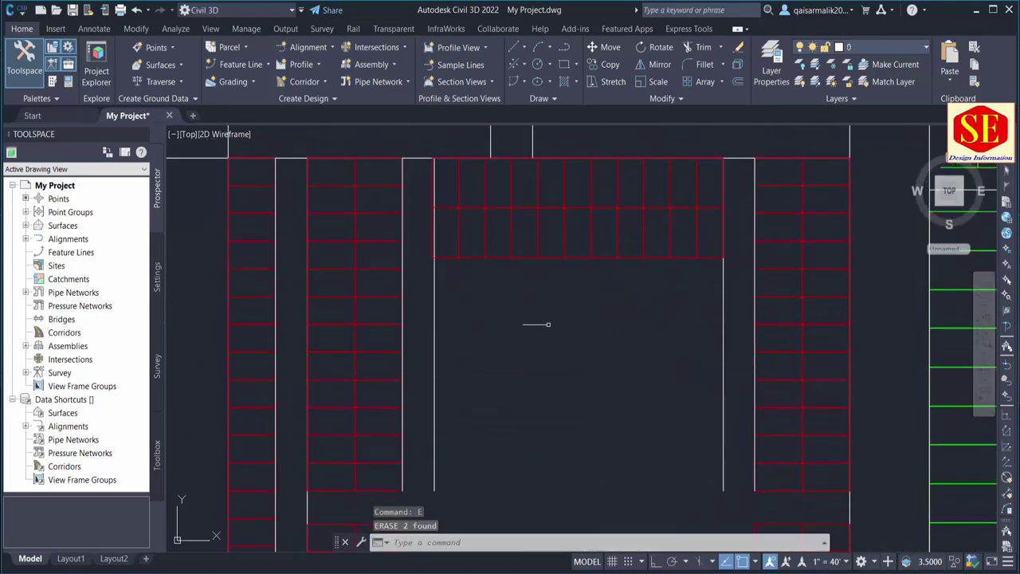
scroll(534, 263, "down", 3)
scroll(504, 262, "up", 5)
scroll(482, 225, "down", 2)
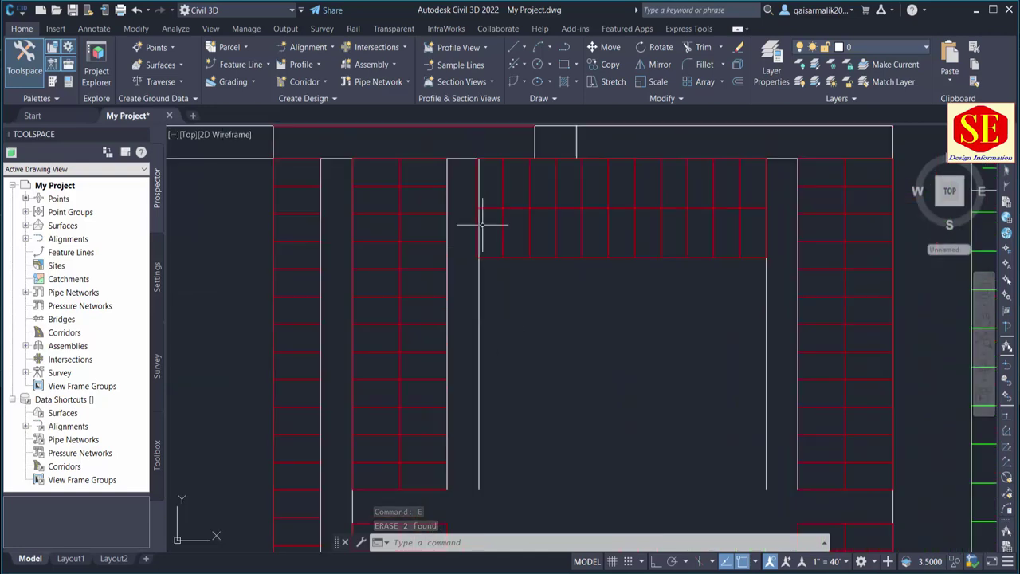
middle_click_drag(634, 304, 628, 334)
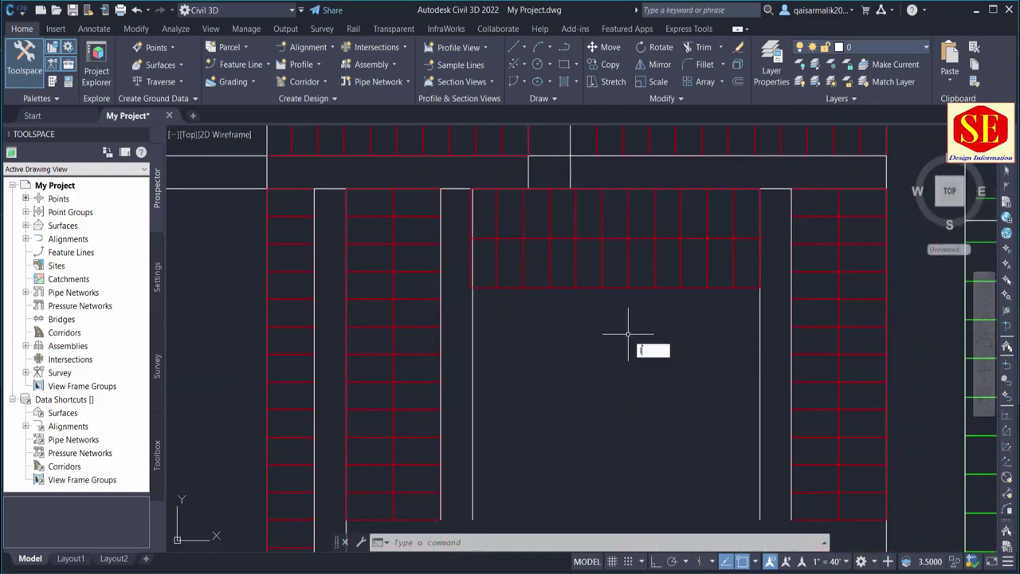
- Draw a horizontal line along the bottom of the red plot band
key("Return")
left_click(759, 287)
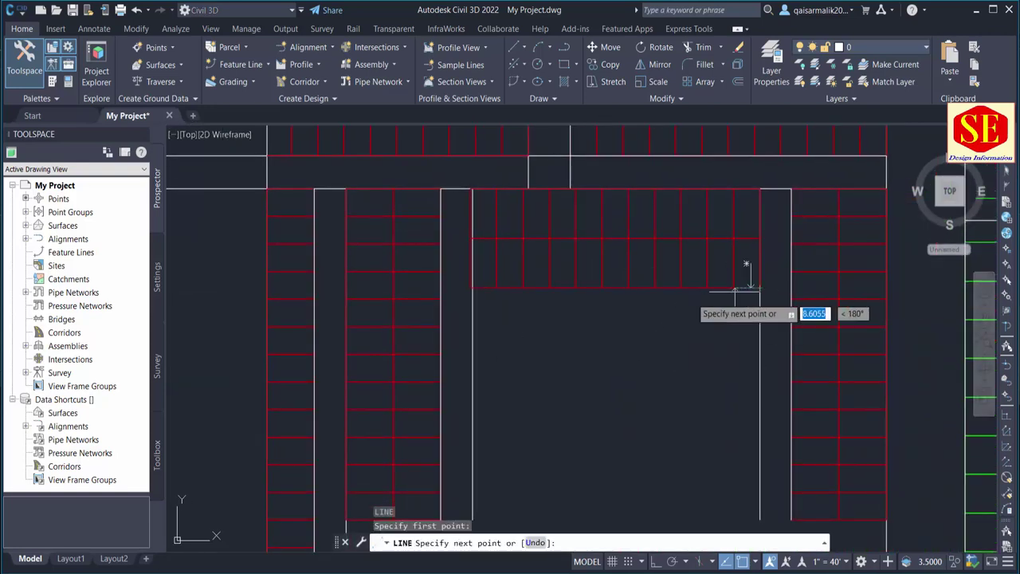
left_click(471, 288)
key("Escape")
- Offset that line 30 units below to form the road strip
type("o")
key("Return")
type("30")
key("Return")
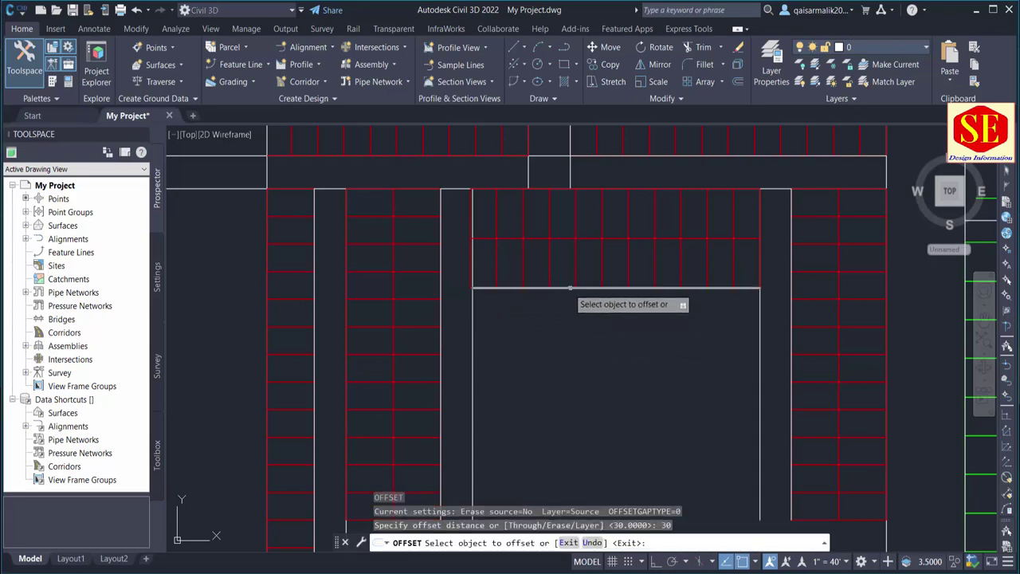
left_click(570, 288)
left_click(629, 351)
key("Escape")
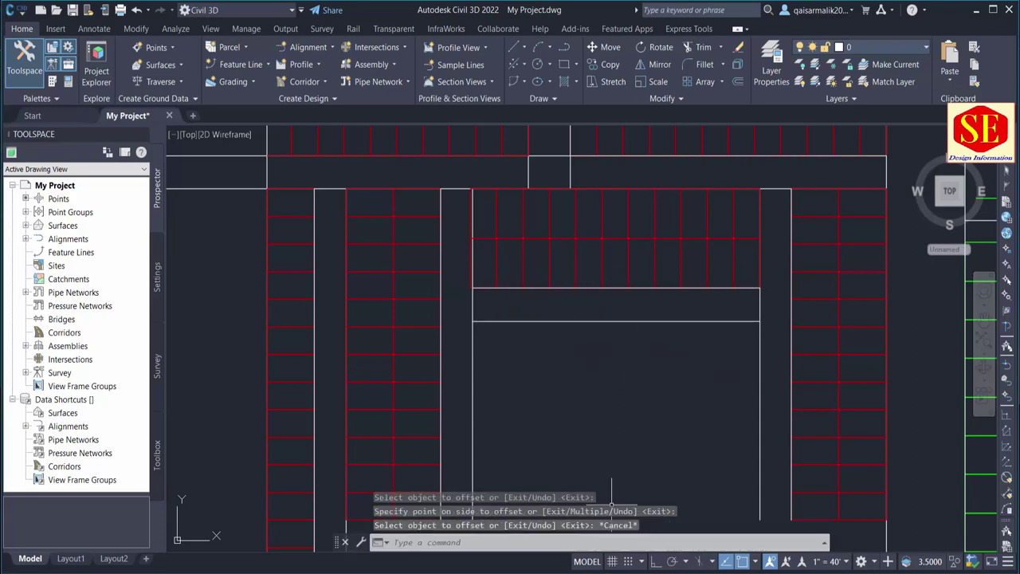
scroll(400, 218, "down", 2)
- Copy the red plot band and its road lines once directly below
key("Escape")
key("Escape")
type("c")
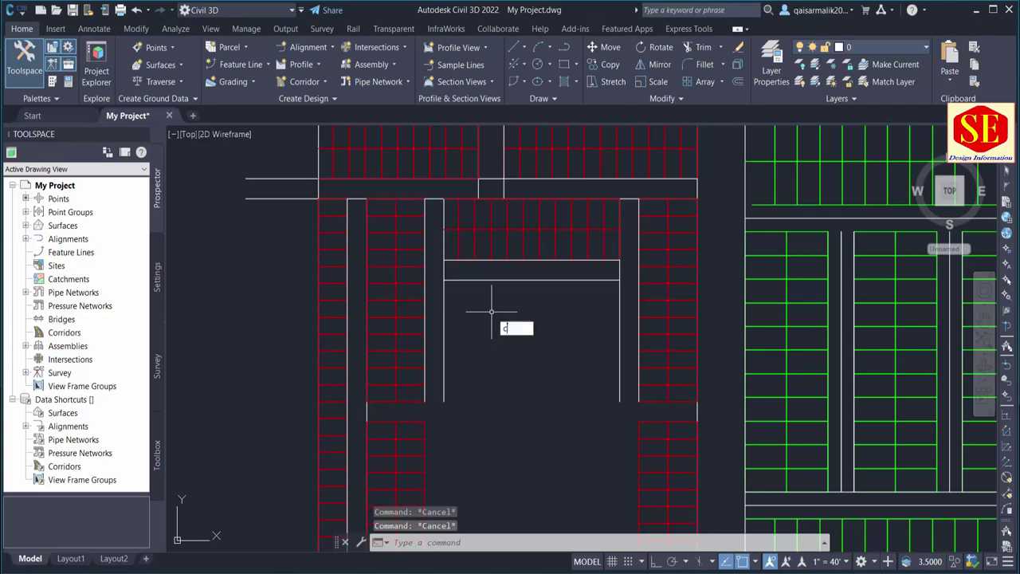
type("t o")
key("Return")
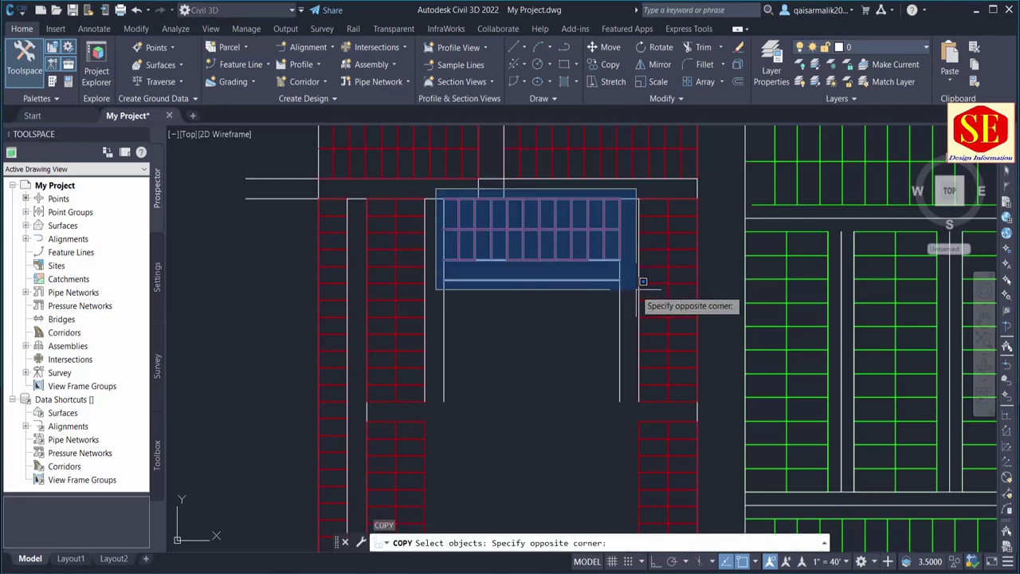
left_click(626, 286)
key("Return")
left_click(620, 270)
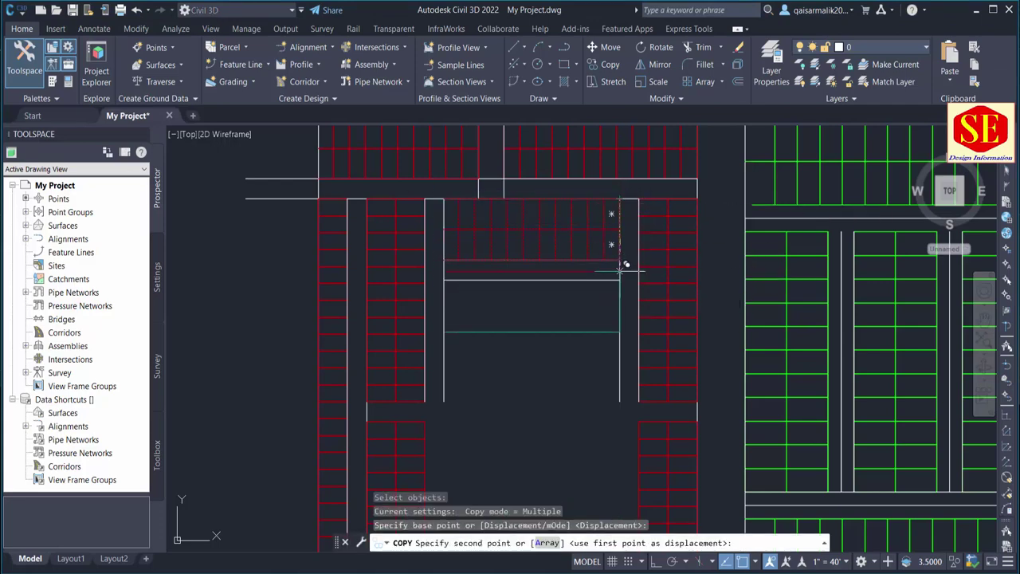
left_click(620, 340)
key("Escape")
- Copy both plot bands repeatedly southward down the west block interior
key("Return")
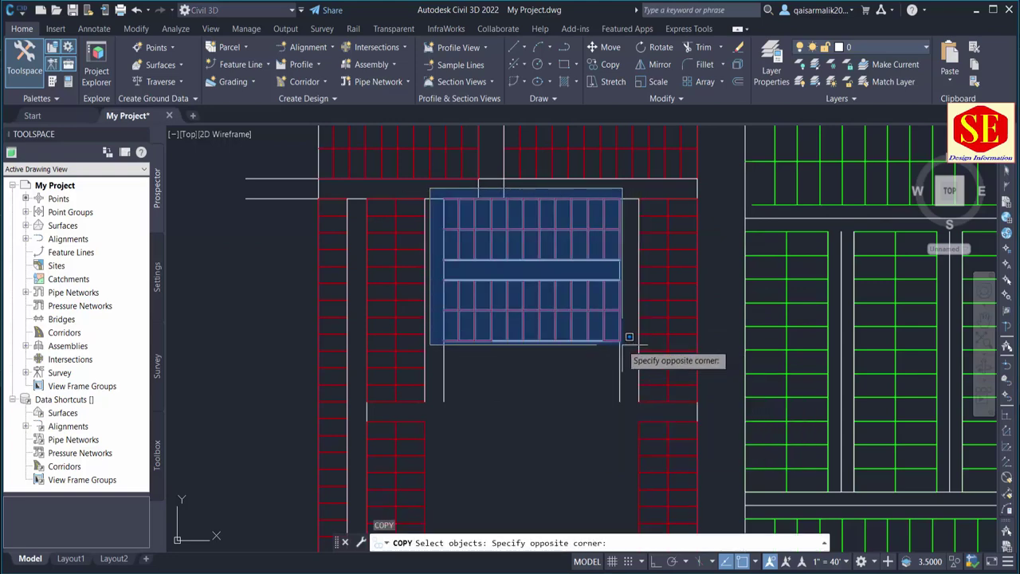
key("Escape")
left_click(440, 275)
left_click(619, 342)
key("Return")
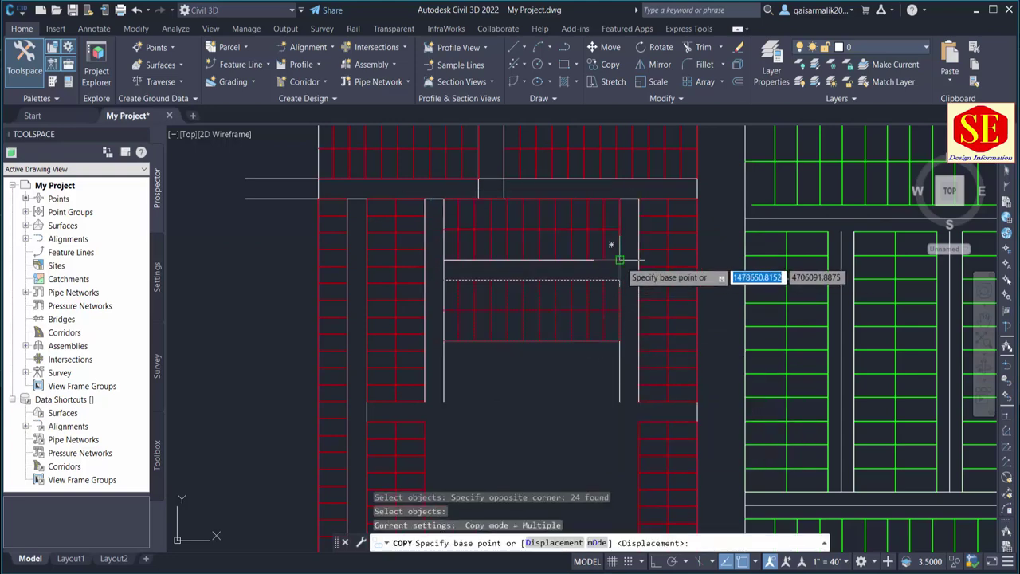
left_click(622, 273)
left_click(619, 403)
mouse_move(619, 407)
middle_mouse_down()
mouse_move(615, 355)
mouse_move(610, 399)
middle_mouse_up()
left_click(611, 358)
middle_click_drag(611, 357, 595, 311)
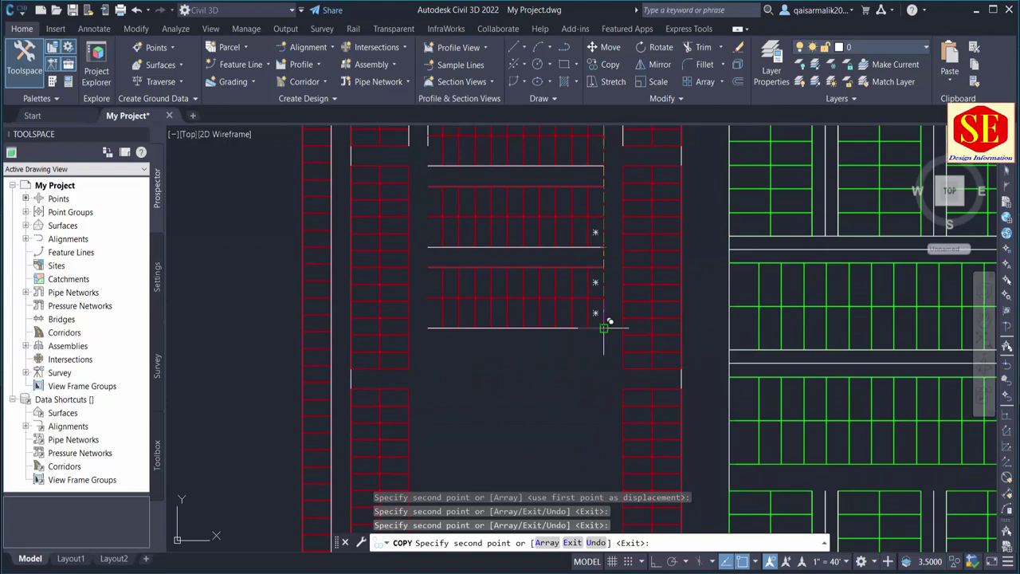
key("Escape")
- Copy the whole column of plot rows further south, then window-select the overflowing rows
scroll(603, 339, "down", 2)
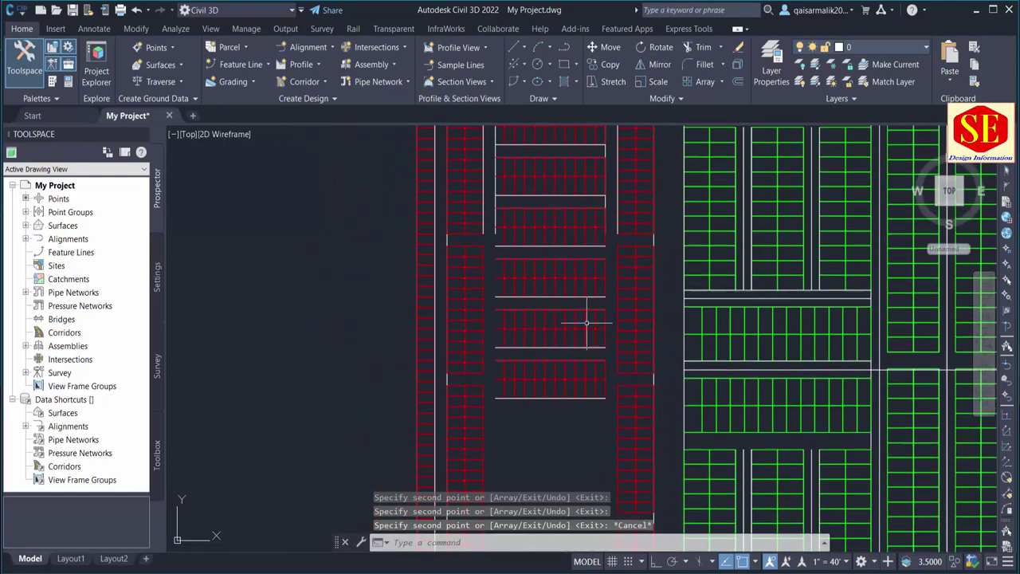
type("co")
key("Return")
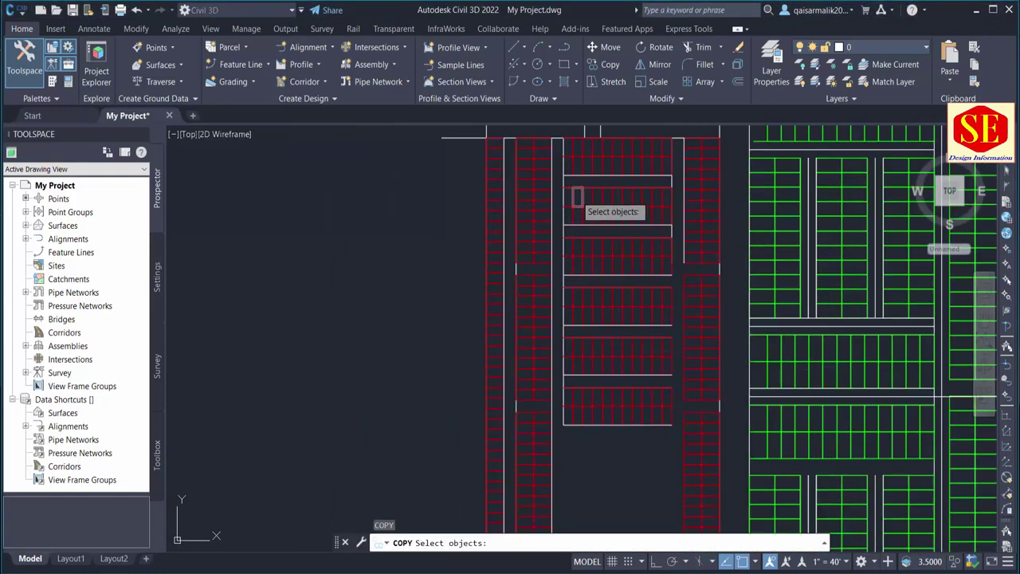
left_click(705, 462)
key("Return")
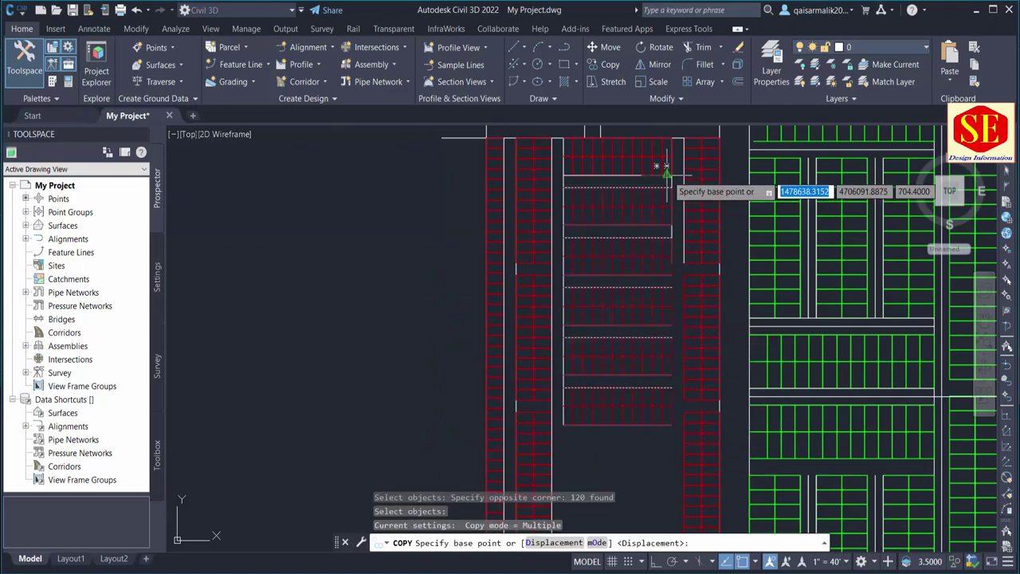
left_click(672, 171)
mouse_move(673, 420)
middle_mouse_down()
mouse_move(684, 425)
mouse_move(724, 355)
middle_mouse_up()
left_click(677, 372)
key("Escape")
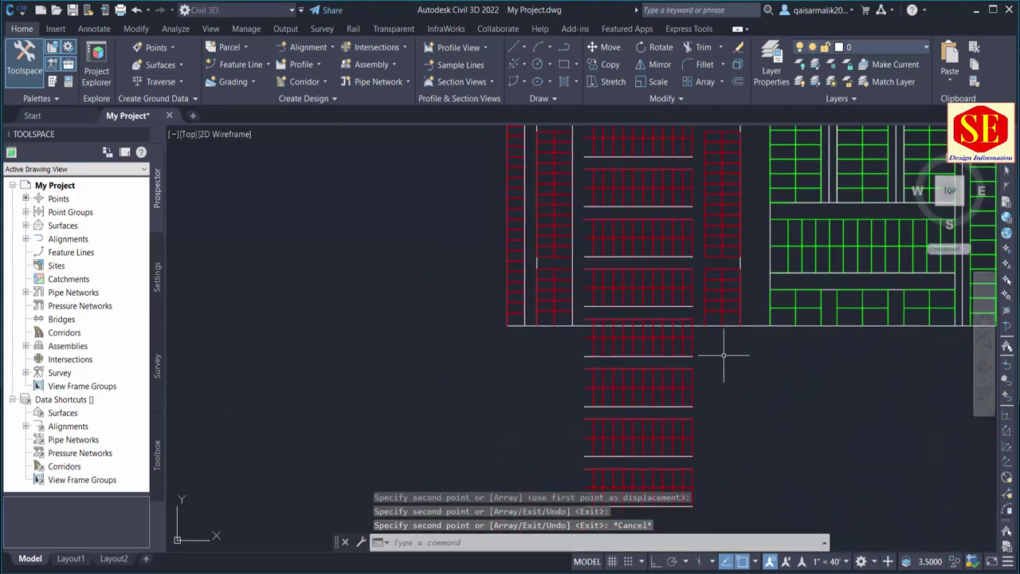
left_click(585, 312)
middle_click_drag(702, 519, 702, 423)
left_click(713, 433)
- Erase the overflow rows, leftover lines and one stray line below the block
type("e")
key("Return")
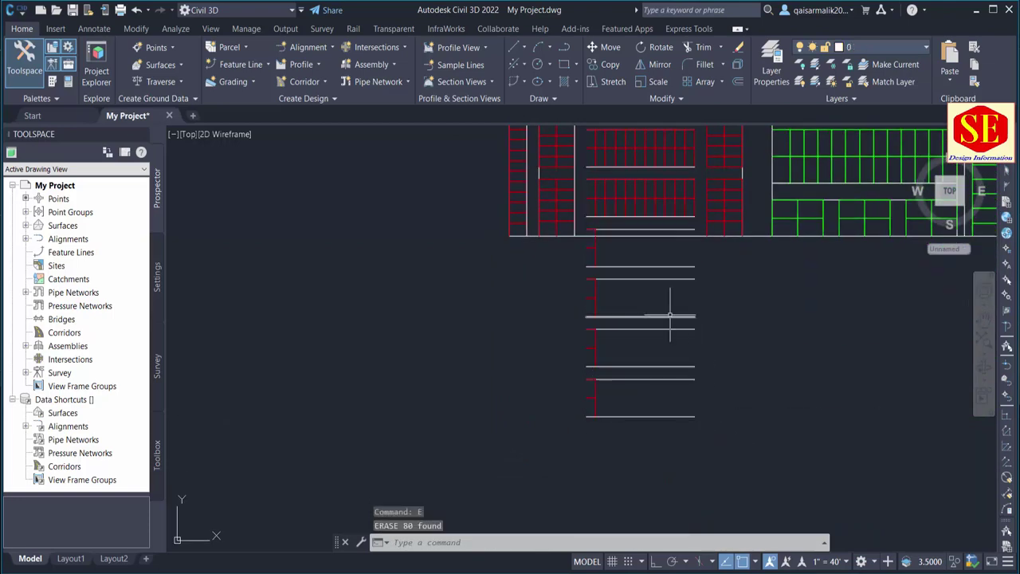
left_click(728, 261)
left_click(536, 431)
type("e")
key("Return")
scroll(611, 285, "up", 2)
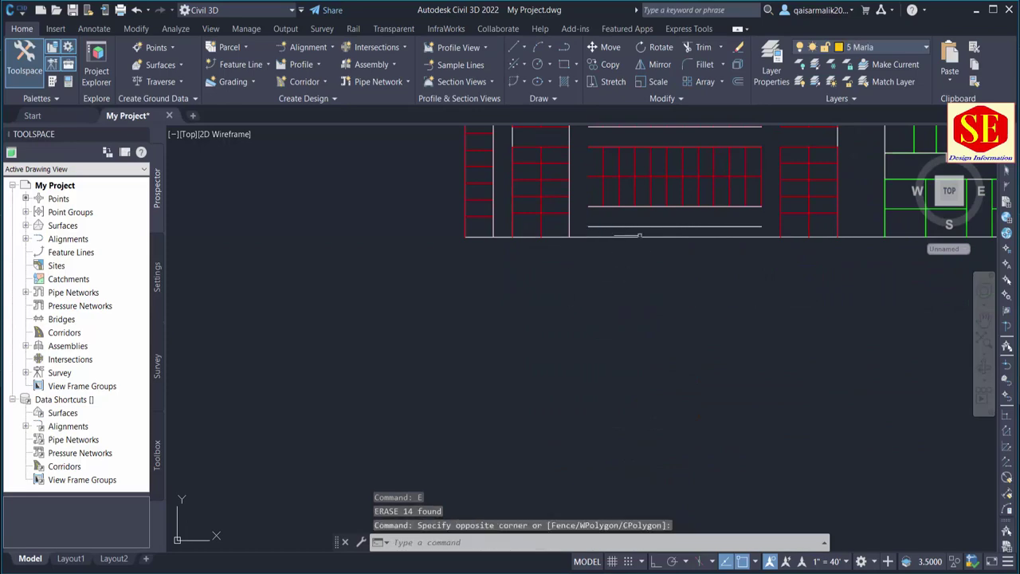
key("space")
- Review the plot rows and cancel an accidental grip stretch on a road line
middle_click_drag(687, 266, 688, 433)
scroll(608, 287, "down", 2)
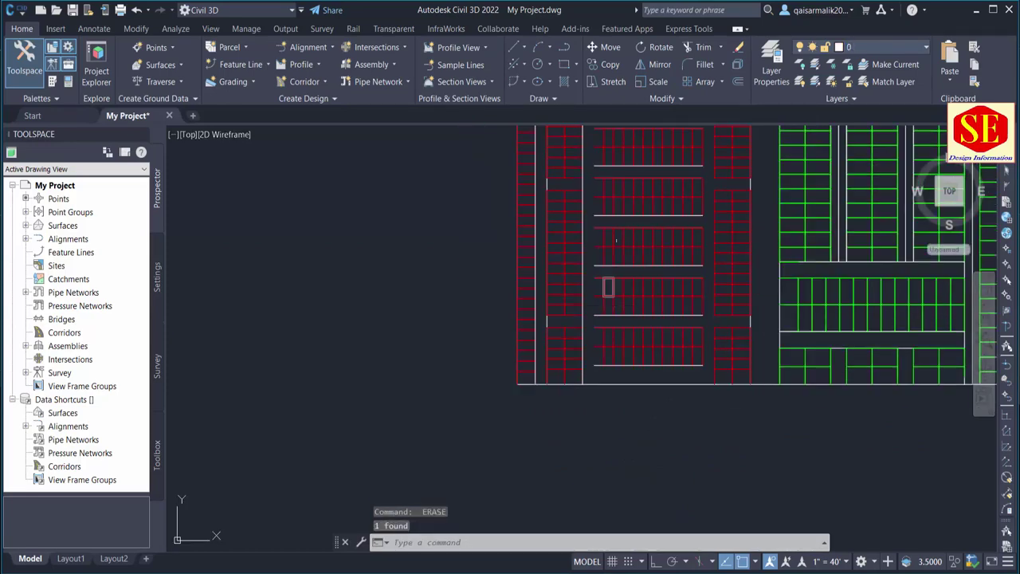
scroll(608, 287, "up", 2)
scroll(605, 291, "up", 1)
scroll(603, 295, "up", 1)
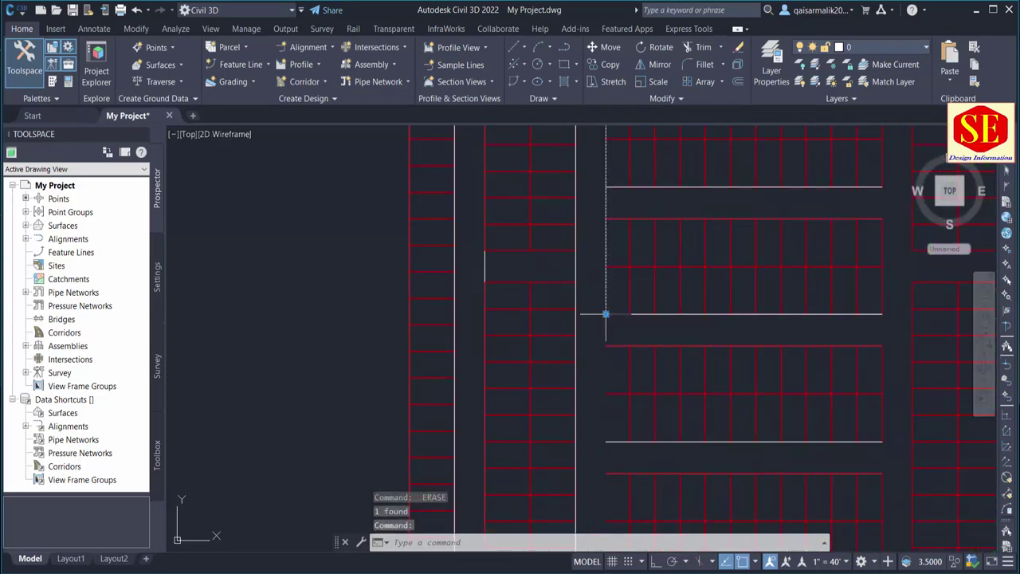
left_click(606, 314)
scroll(638, 303, "down", 2)
scroll(630, 399, "down", 1)
key("Escape")
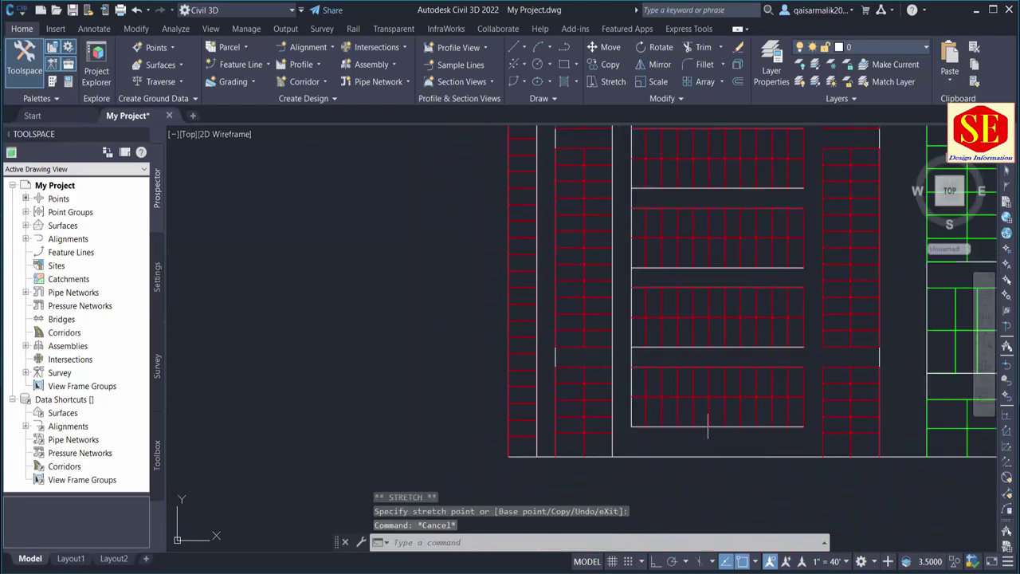
scroll(707, 428, "down", 2)
scroll(618, 202, "up", 1)
scroll(731, 347, "up", 2)
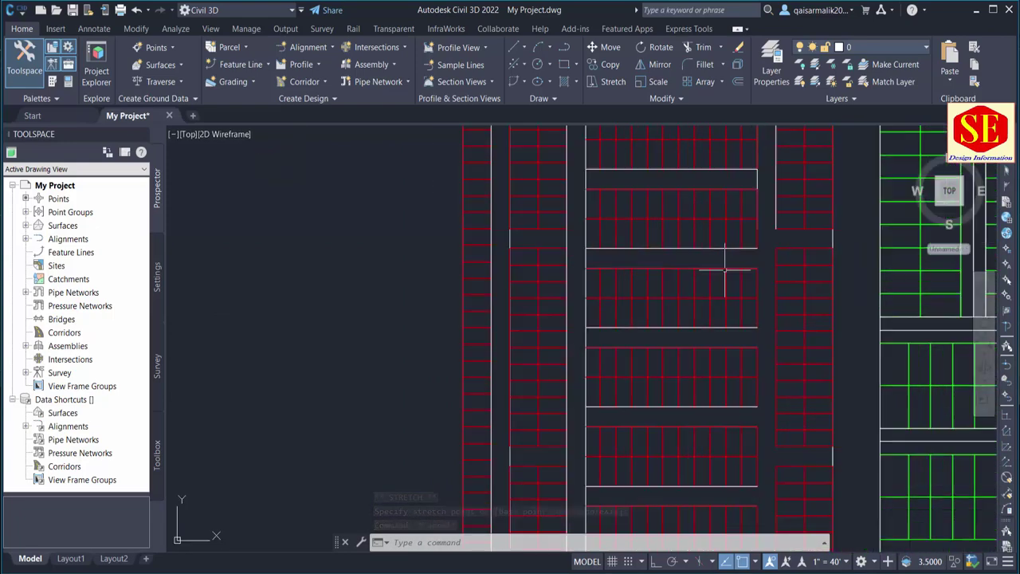
- Start trimming the lines with a fence drawn across them
type("tr")
key("Return")
left_click(841, 455)
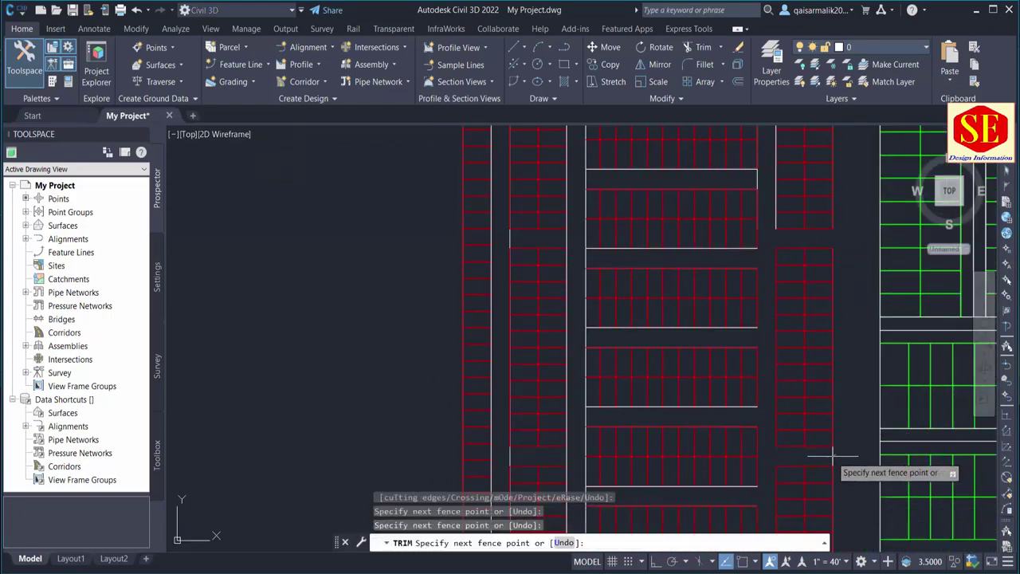
scroll(831, 435, "down", 2)
scroll(837, 359, "down", 2)
scroll(828, 295, "up", 3)
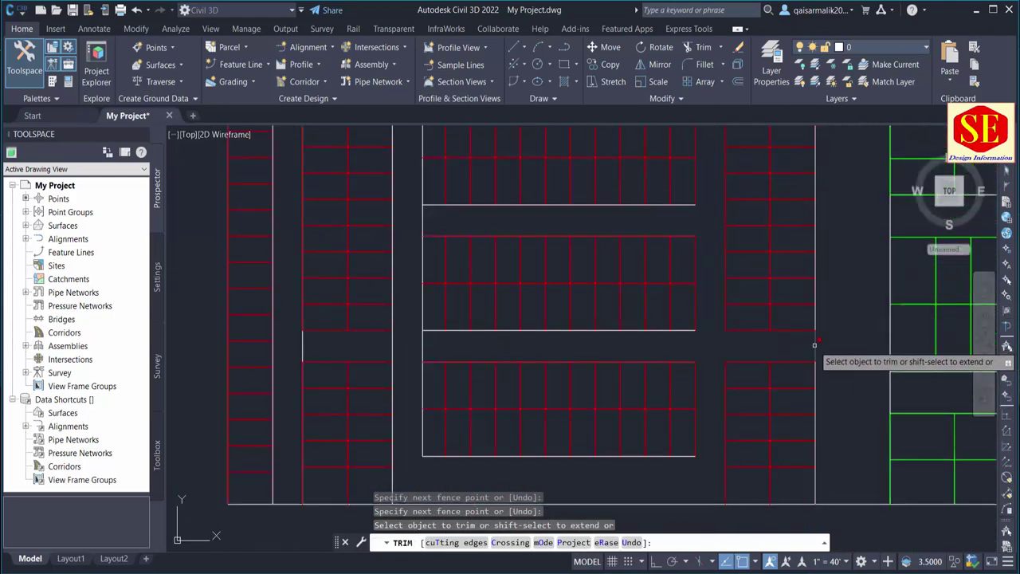
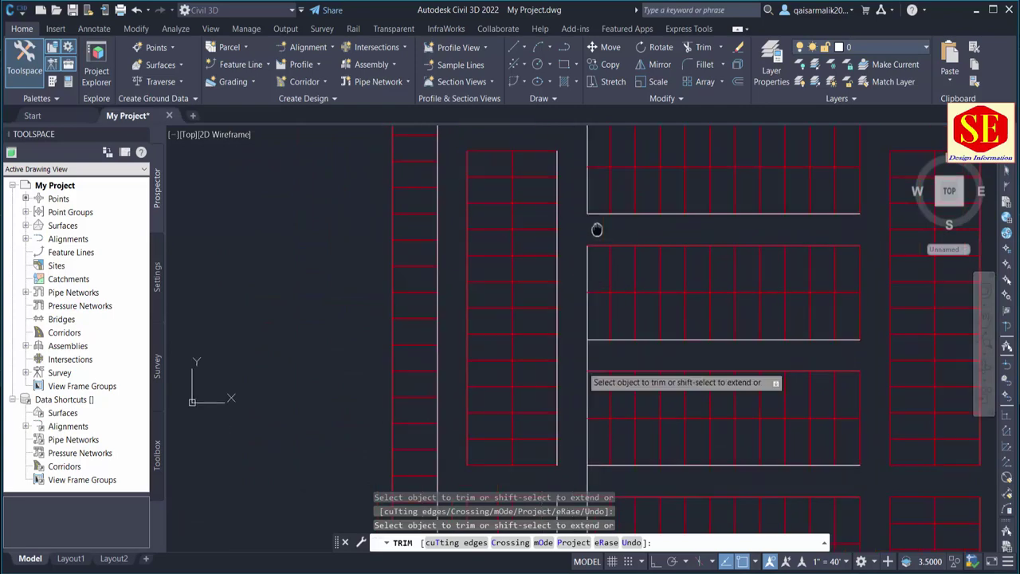
- Cancel the trim and erase the two white road-edge lines above the red stalls
left_click(594, 423)
scroll(630, 239, "down", 1)
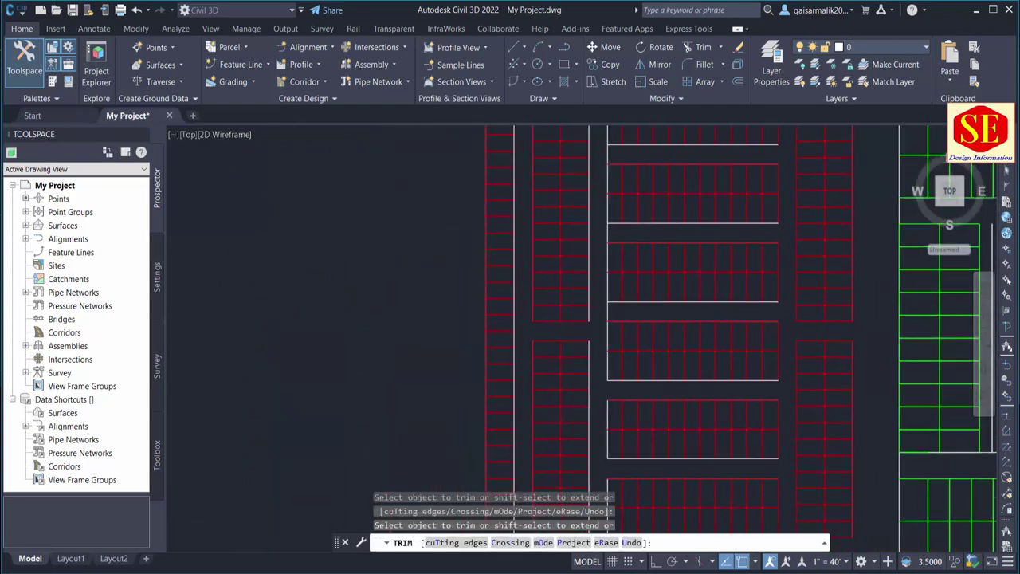
scroll(607, 310, "down", 1)
scroll(568, 327, "up", 2)
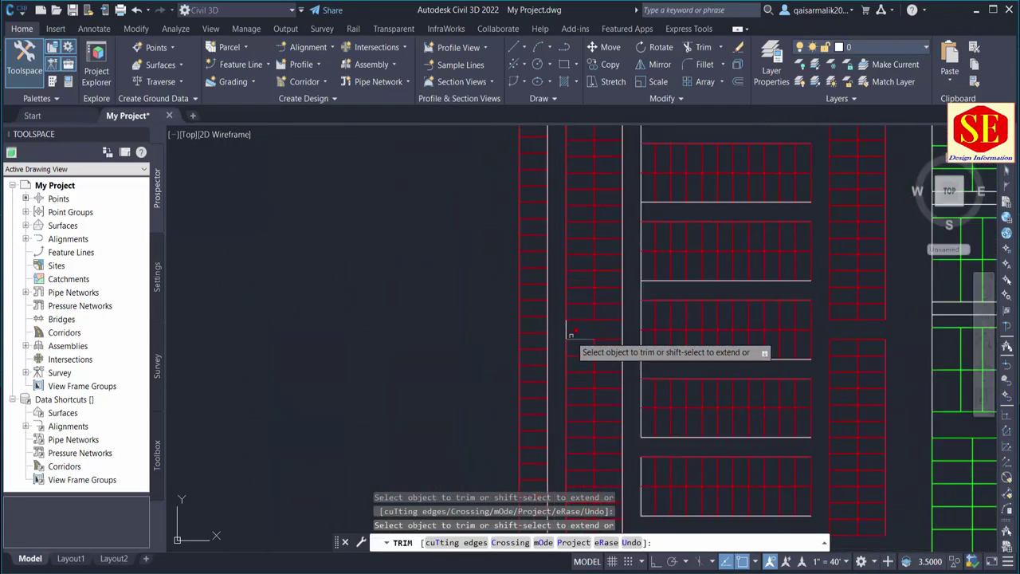
scroll(662, 271, "down", 1)
scroll(585, 322, "up", 1)
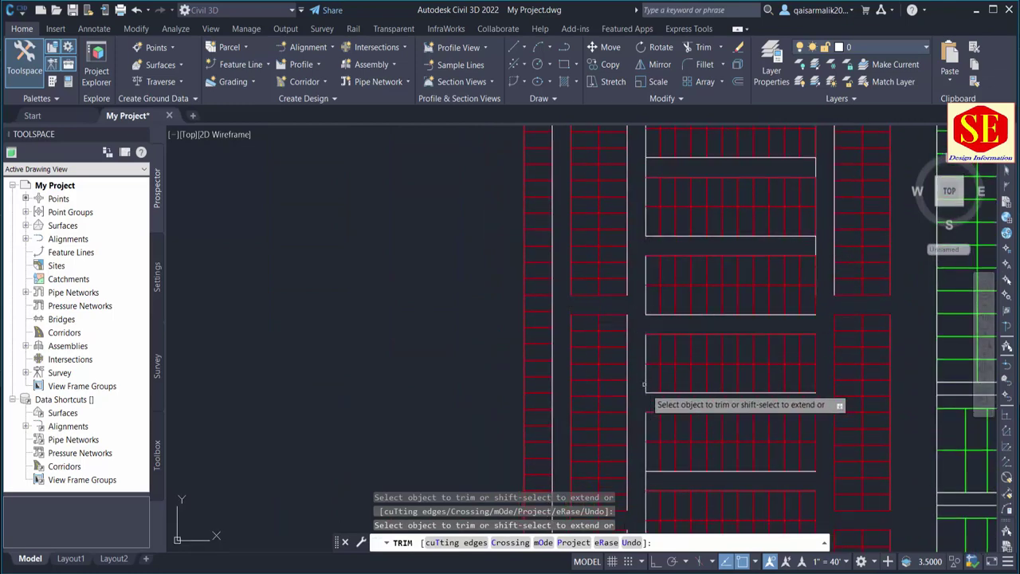
scroll(652, 390, "down", 1)
scroll(647, 330, "up", 1)
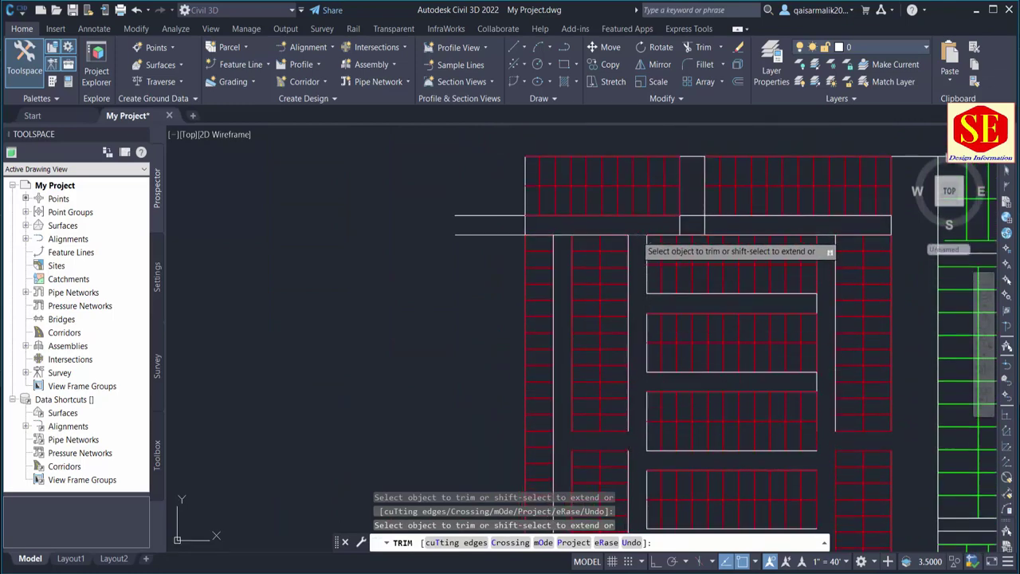
key("Escape")
left_click_drag(511, 203, 463, 241)
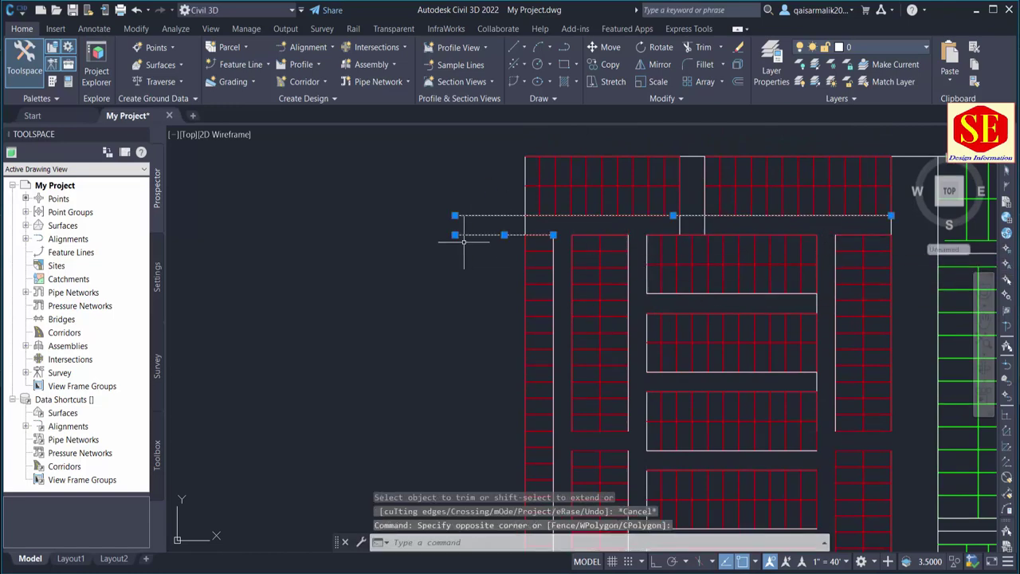
type("e")
key("Return")
- Zoom around the top of the layout, briefly starting and cancelling a trim
scroll(712, 211, "up", 1)
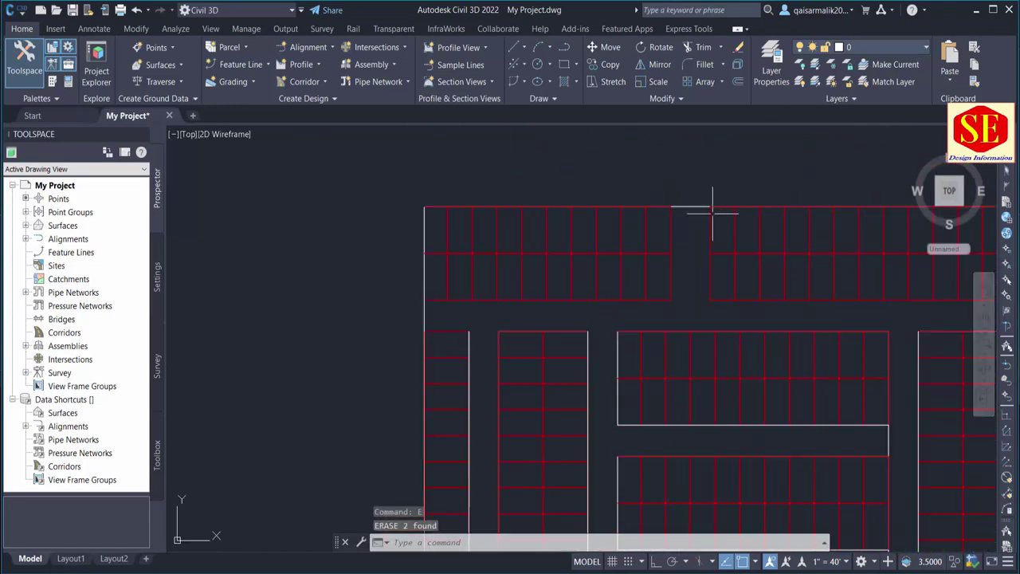
scroll(695, 206, "down", 1)
scroll(728, 223, "down", 1)
scroll(688, 269, "up", 2)
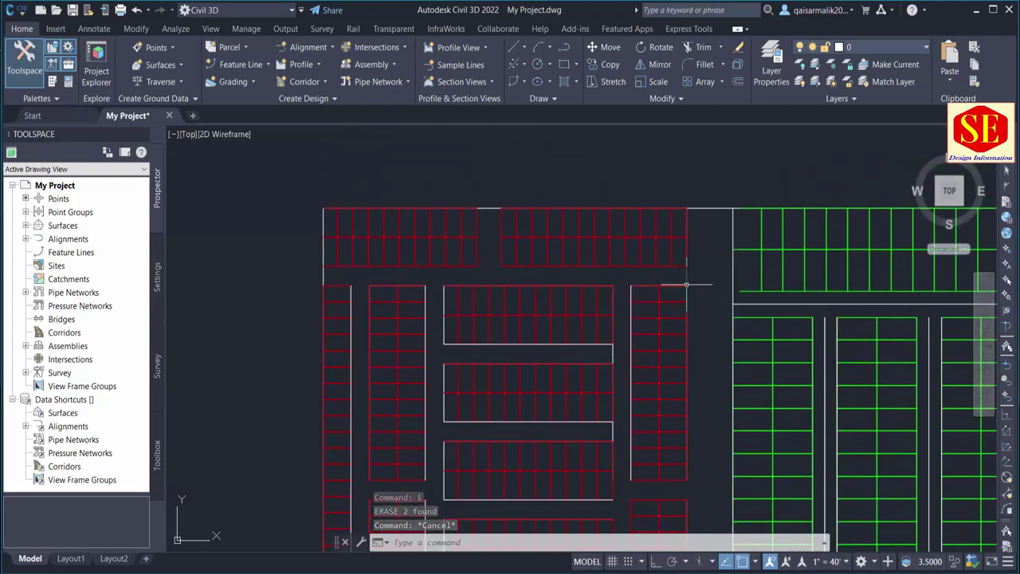
type("tr")
key("Return")
scroll(687, 268, "up", 1)
scroll(685, 269, "up", 1)
scroll(683, 271, "up", 1)
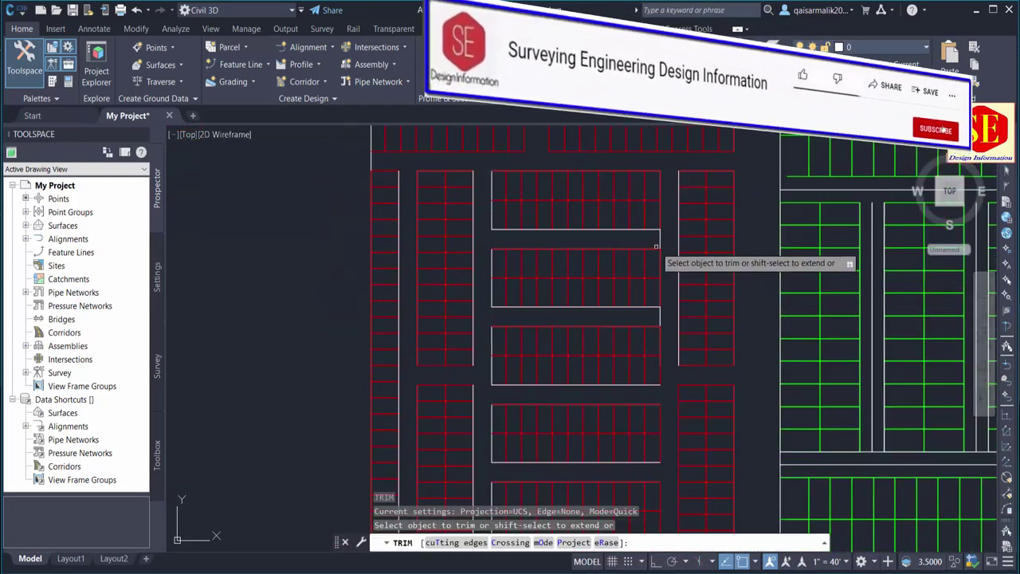
scroll(682, 275, "up", 1)
key("Escape")
scroll(682, 275, "down", 1)
scroll(669, 239, "down", 1)
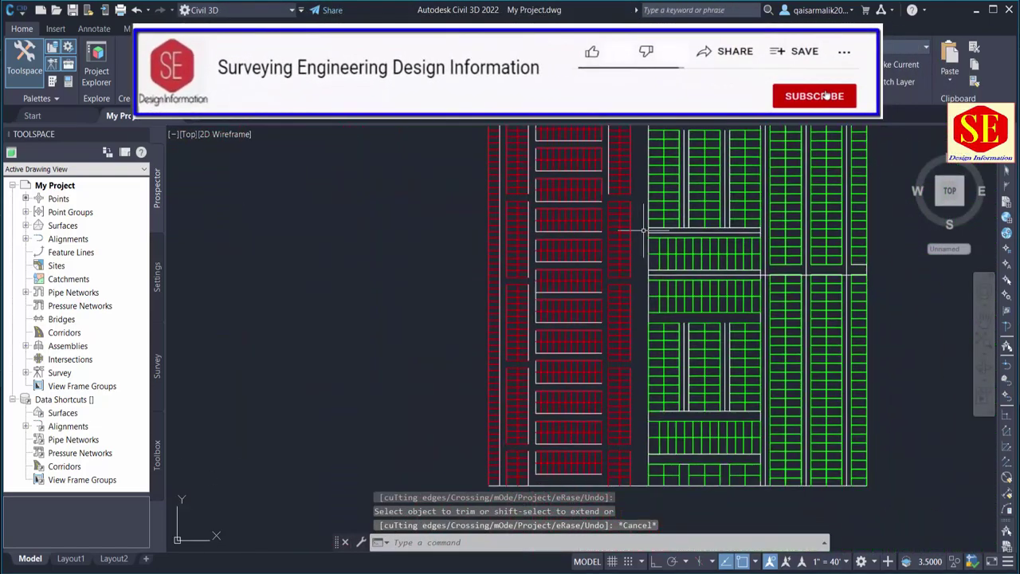
scroll(667, 231, "down", 1)
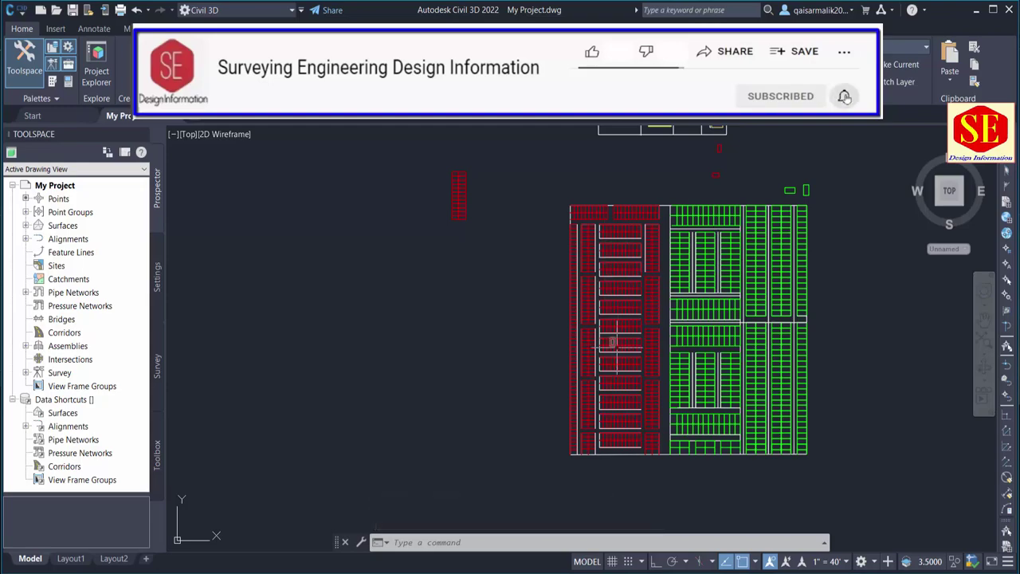
scroll(709, 247, "up", 2)
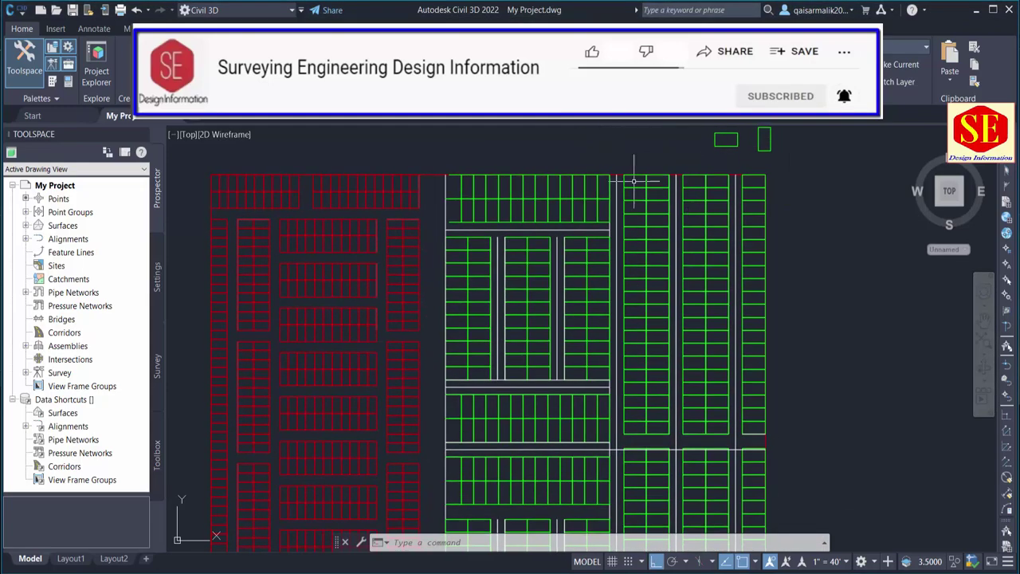
- Draw a rectangle inside the green parking lots
type("red")
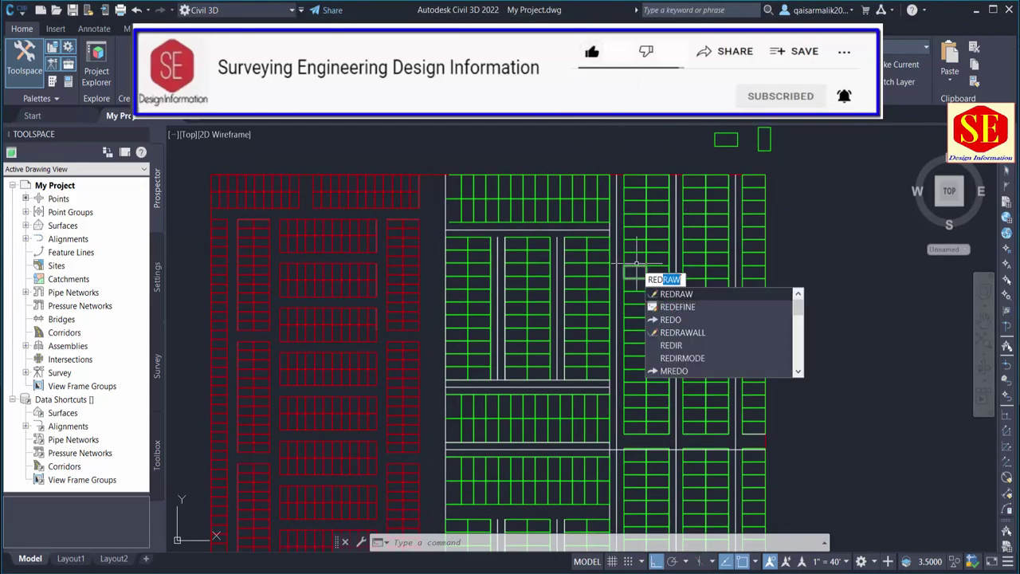
key("BackSpace")
type("c")
key("Return")
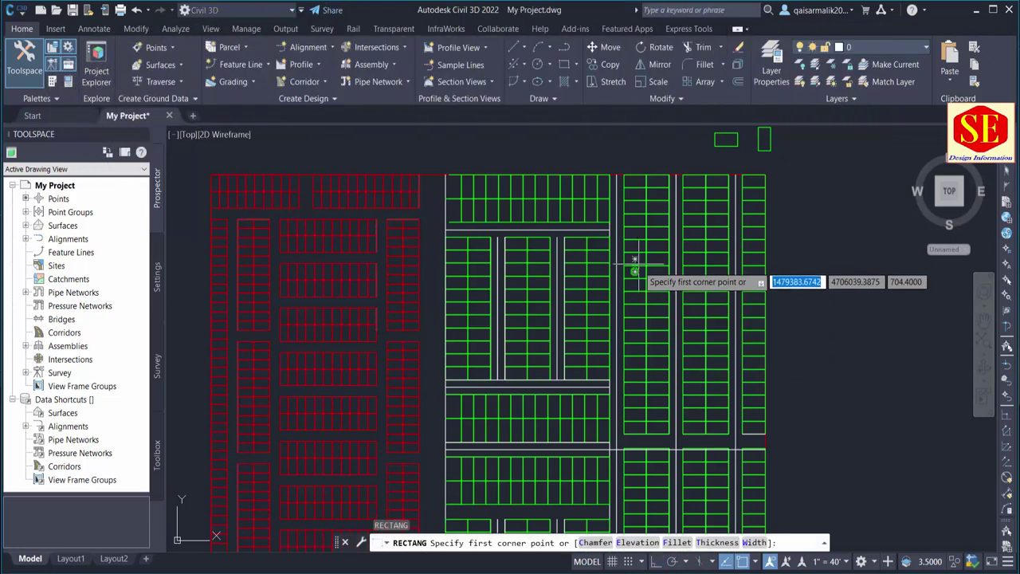
left_click(624, 291)
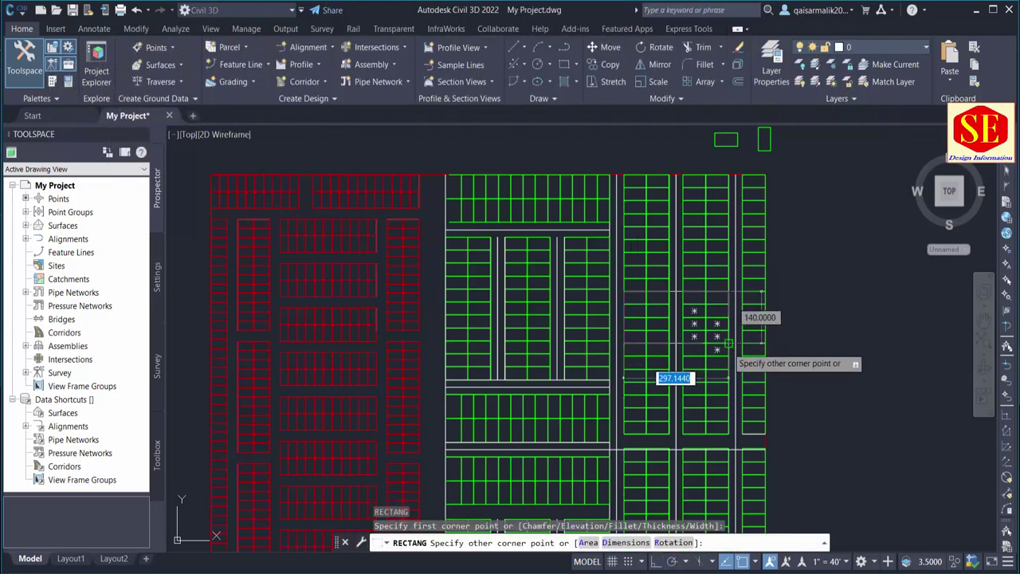
left_click(728, 345)
key("Escape")
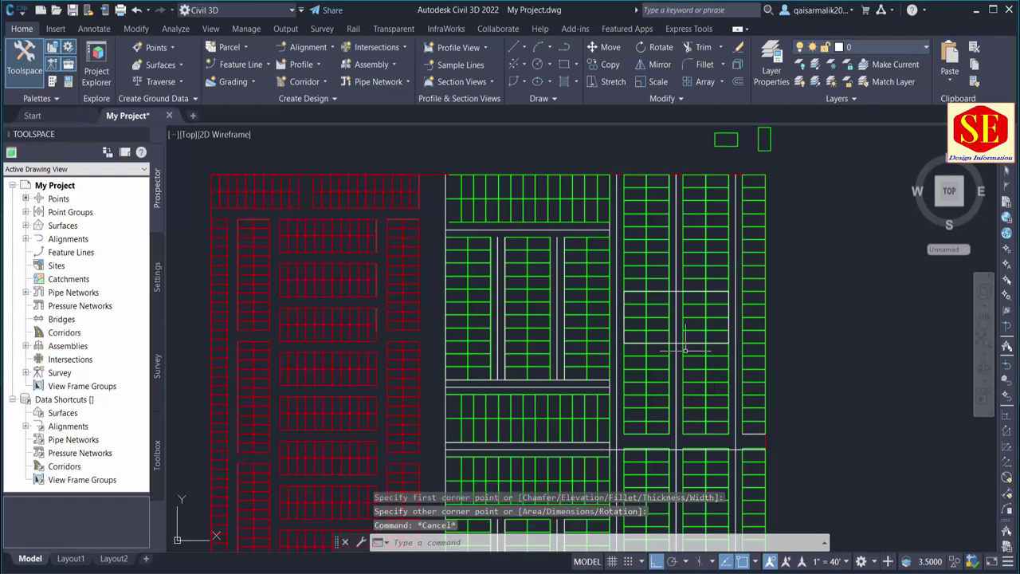
- Extrim the stall lines inside the rectangle and erase the two leftover green boxes
type("extrim")
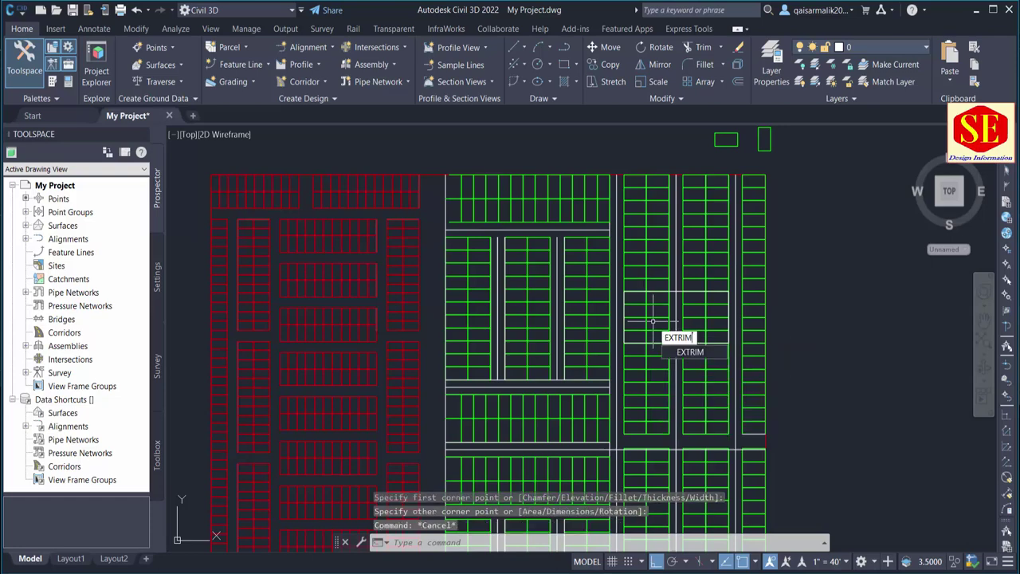
key("Return")
left_click(648, 292)
left_click(709, 301)
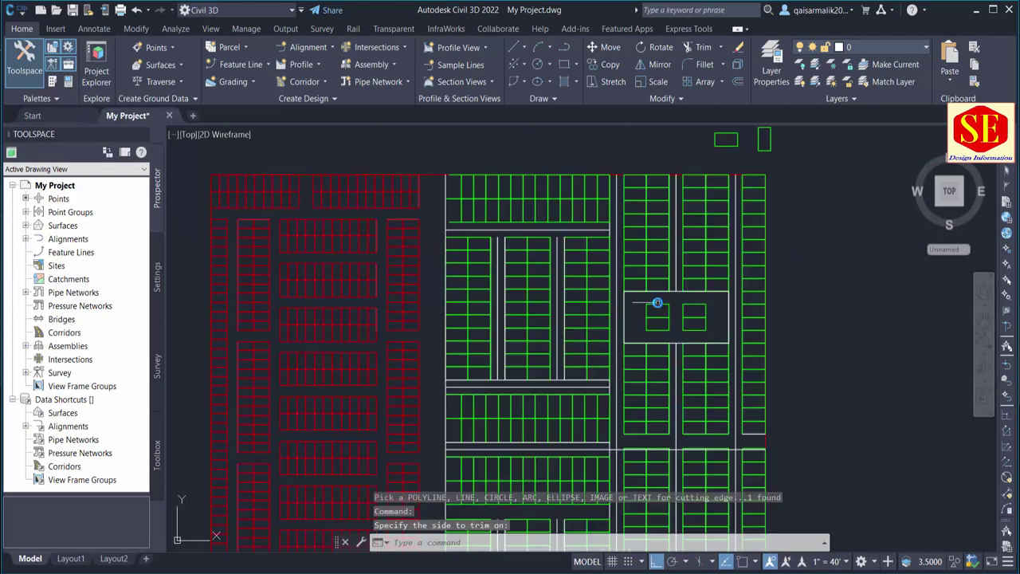
left_click(709, 302)
left_click(644, 332)
type("e")
key("Return")
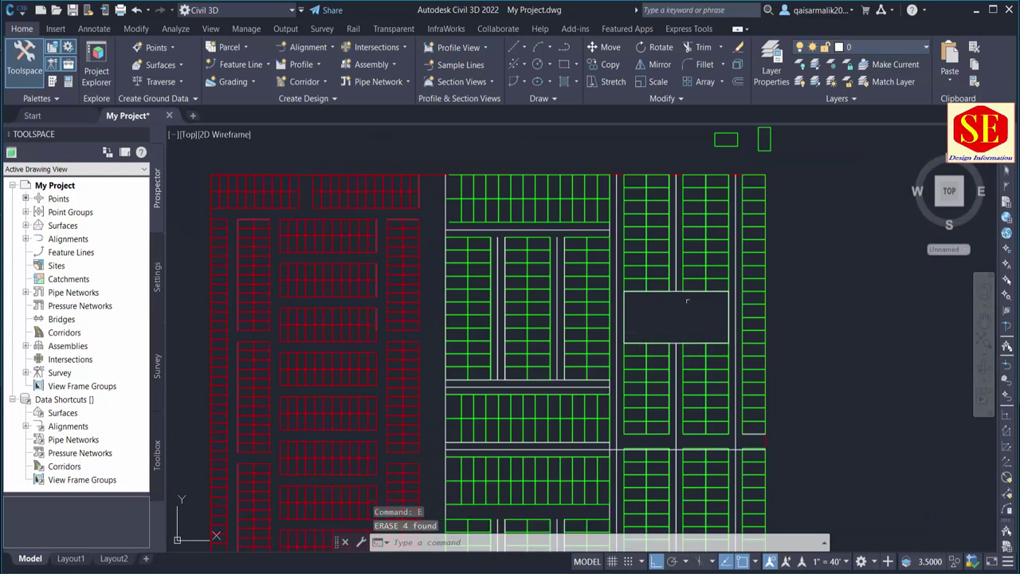
- Draw a horizontal line across the upper stalls and fence-trim the stall ends crossing it
scroll(678, 311, "up", 2)
key("Return")
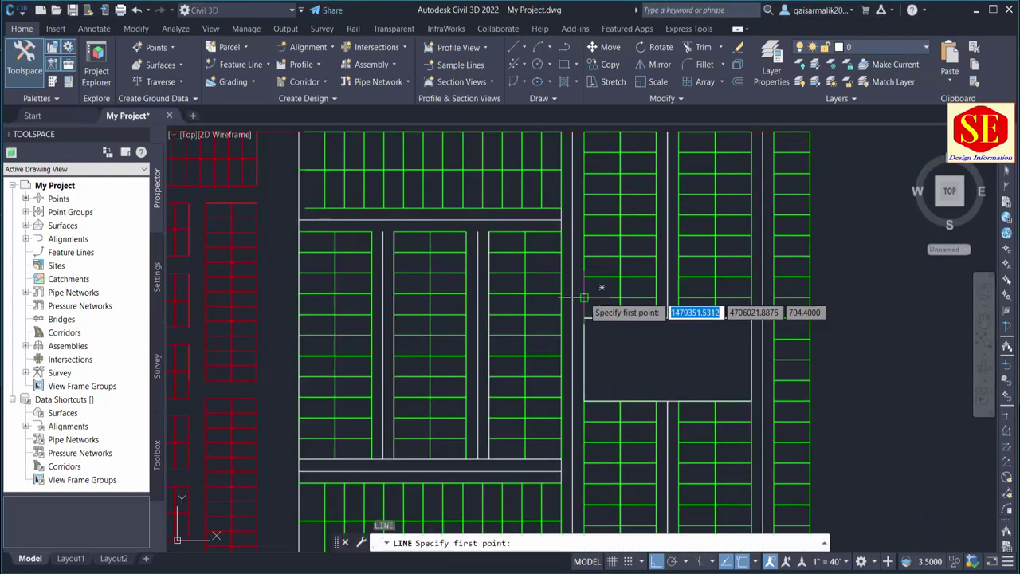
left_click(584, 297)
left_click(750, 296)
key("Escape")
type("r")
key("Return")
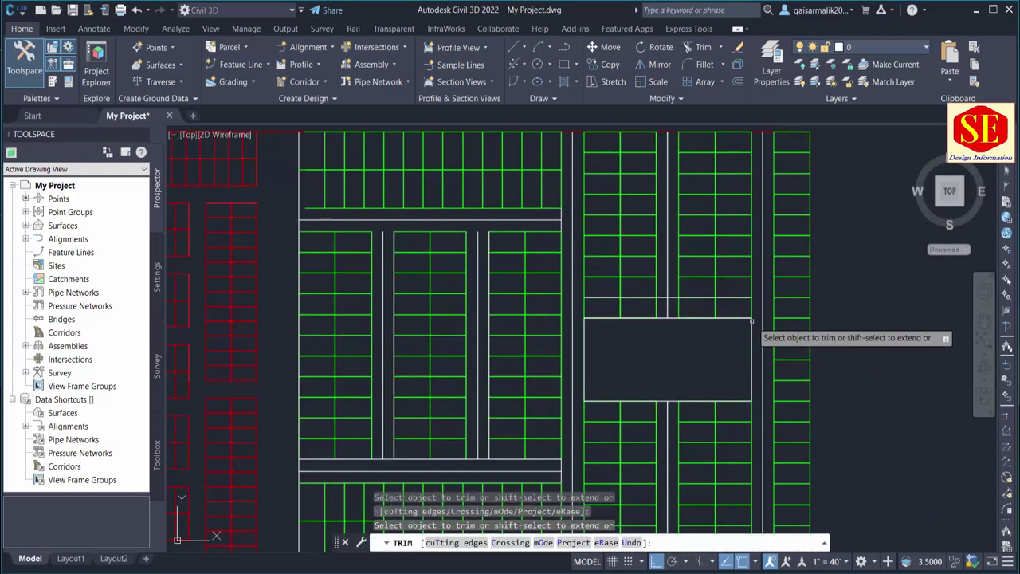
left_click_drag(752, 308, 697, 306)
left_click(737, 306)
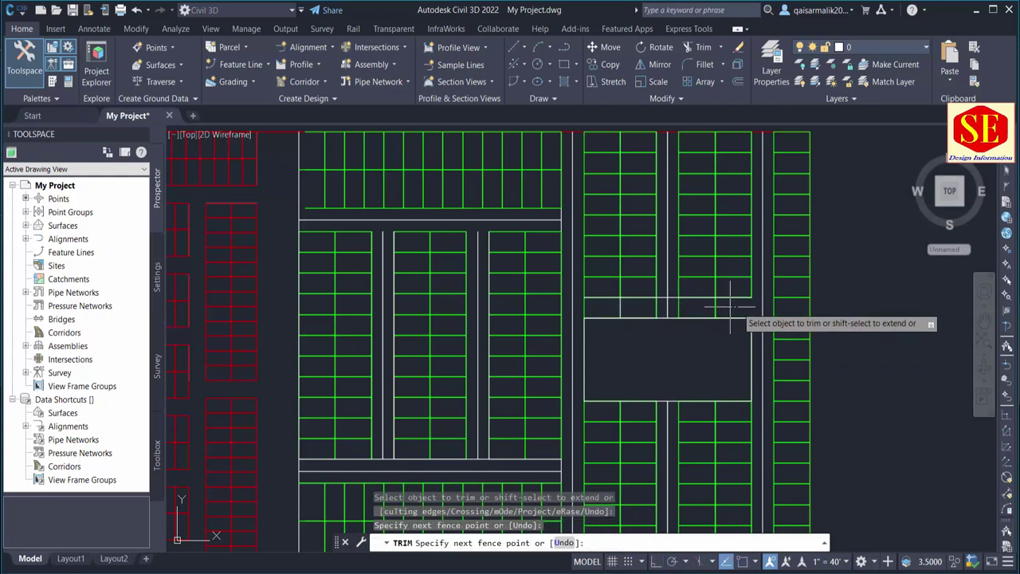
scroll(580, 306, "up", 2)
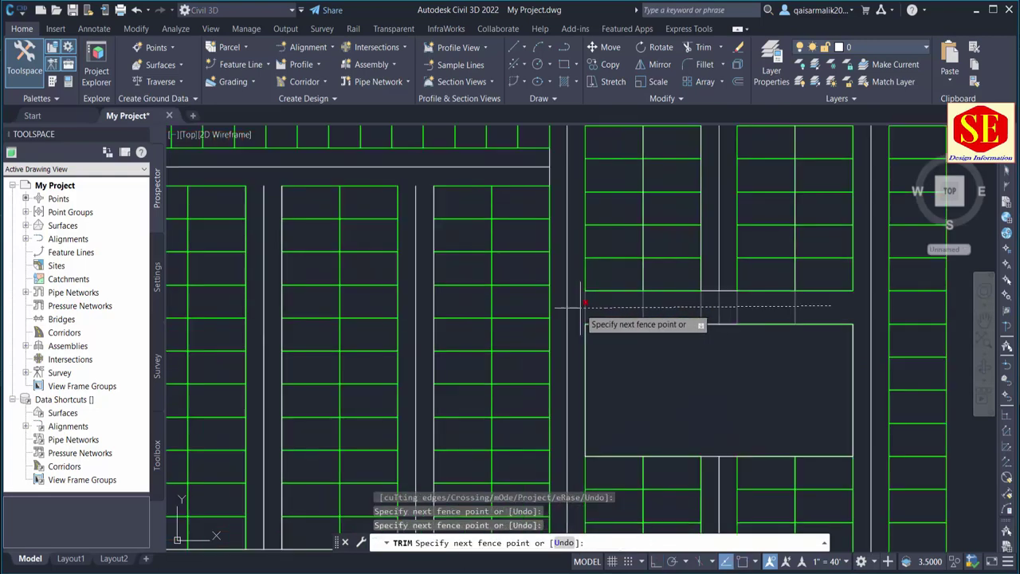
key("Return")
key("Escape")
- Draw a second horizontal line across the lower stalls below the rectangle
middle_click_drag(840, 309, 757, 310)
type("o")
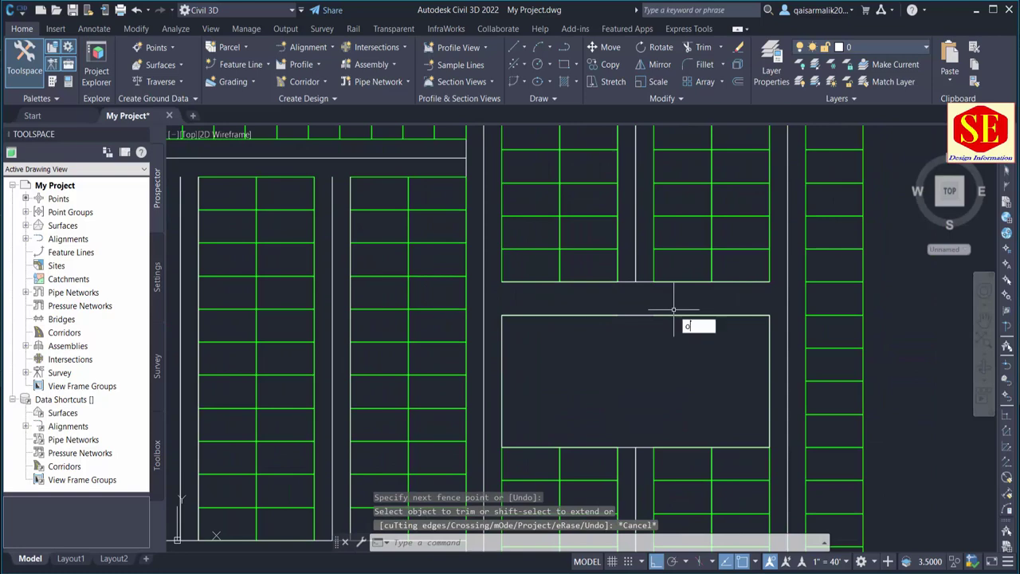
key("Return")
middle_click_drag(672, 255, 654, 394)
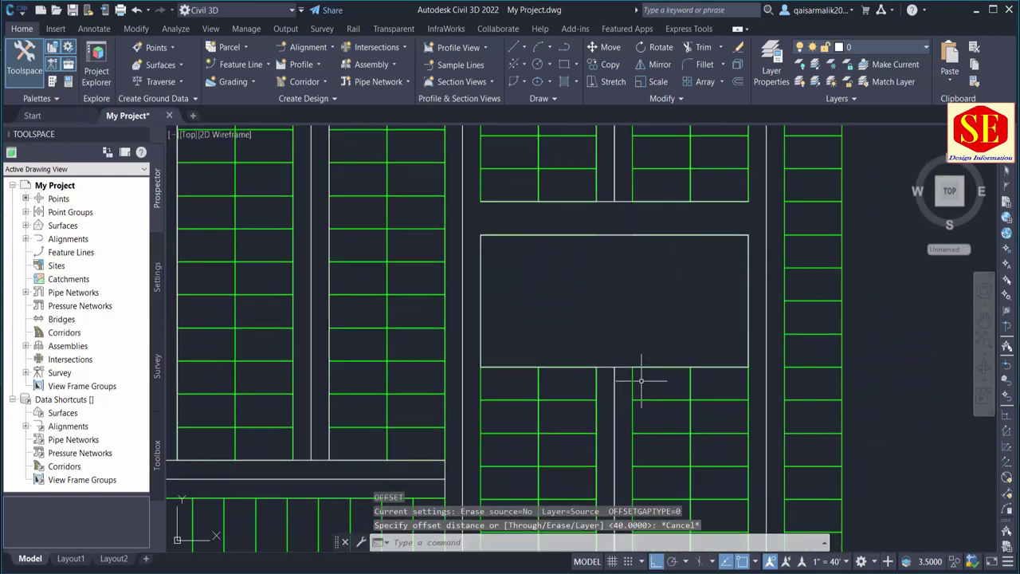
type("l")
key("Return")
left_click(481, 398)
left_click(749, 398)
key("Escape")
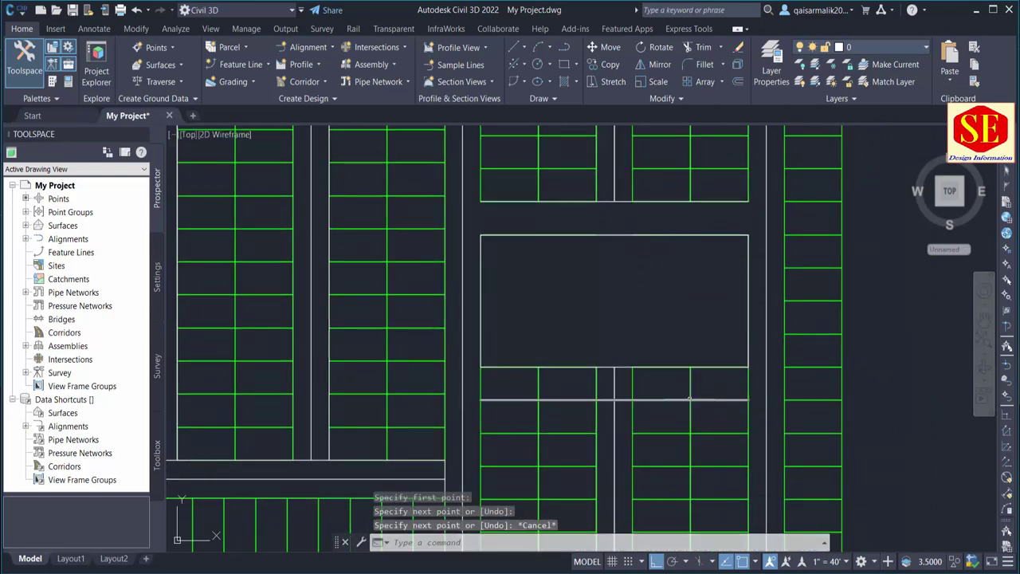
type("tr")
- Fence-trim the lower stall ends back to the new line
key("Return")
left_click(750, 381)
left_click(512, 382)
key("Return")
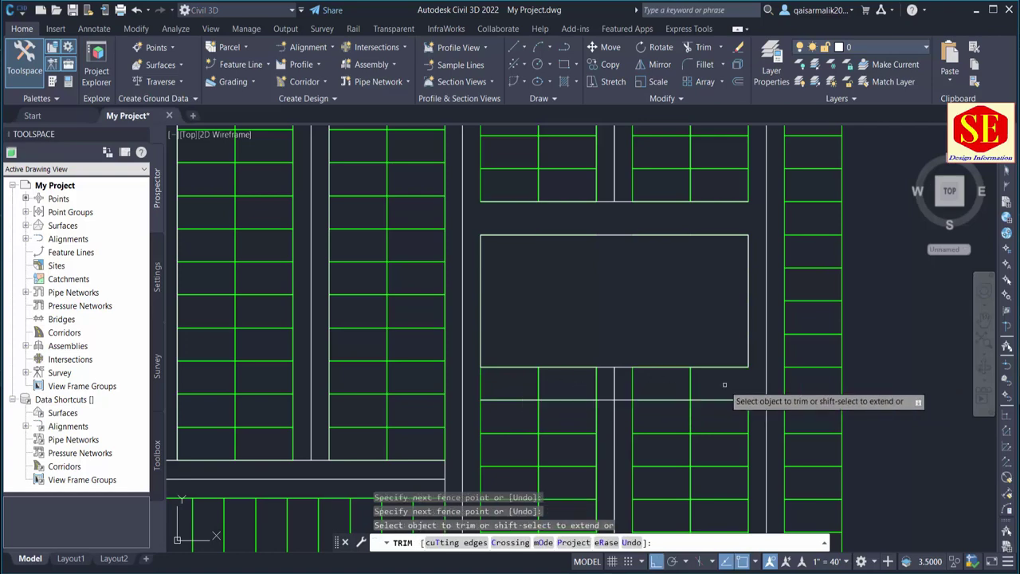
left_click(695, 382)
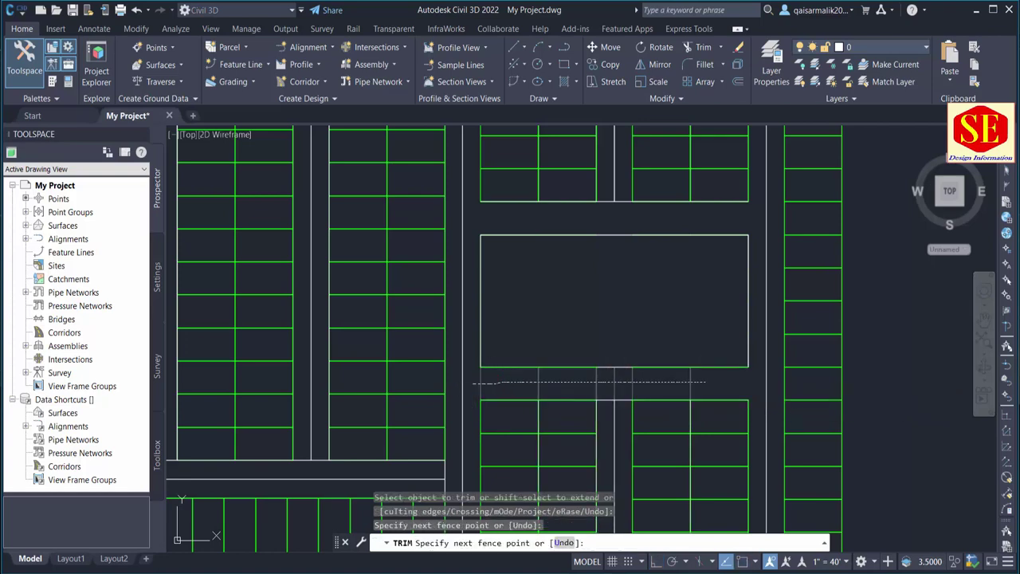
key("Return")
key("Escape")
- Reposition the view around the rectangle and begin a hatch
scroll(662, 356, "down", 2)
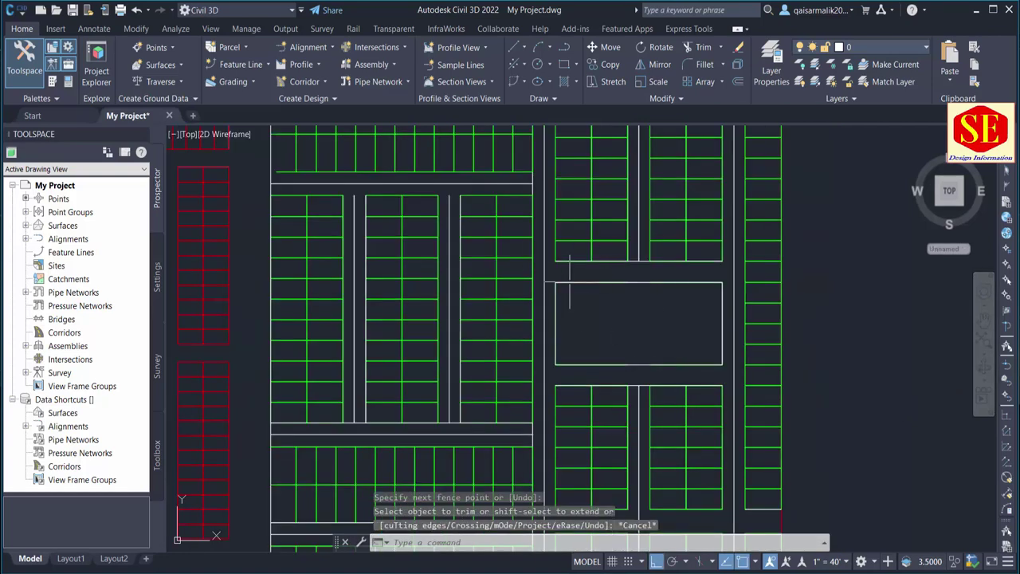
middle_click_drag(638, 276, 628, 302)
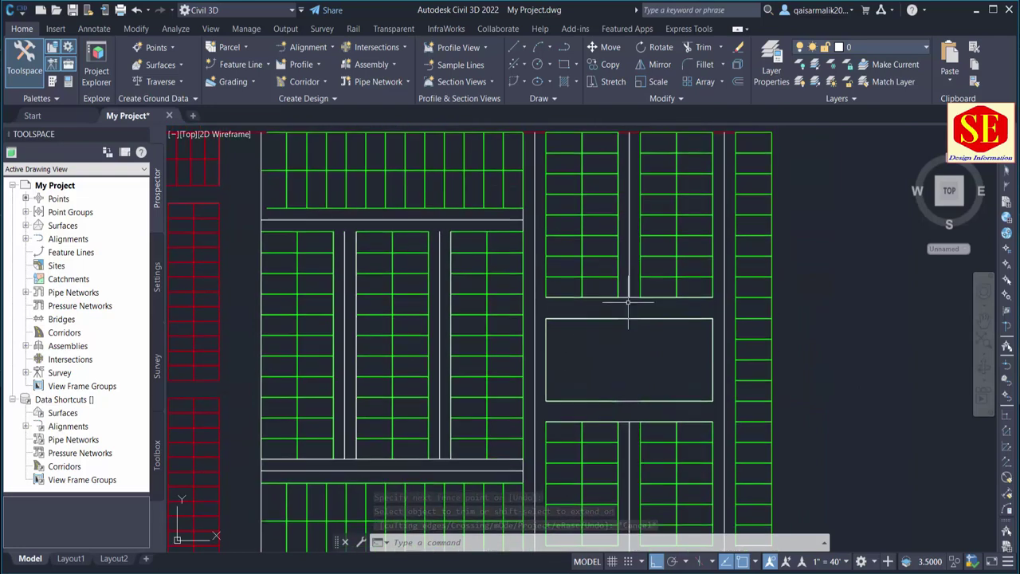
type("o")
key("Return")
key("Escape")
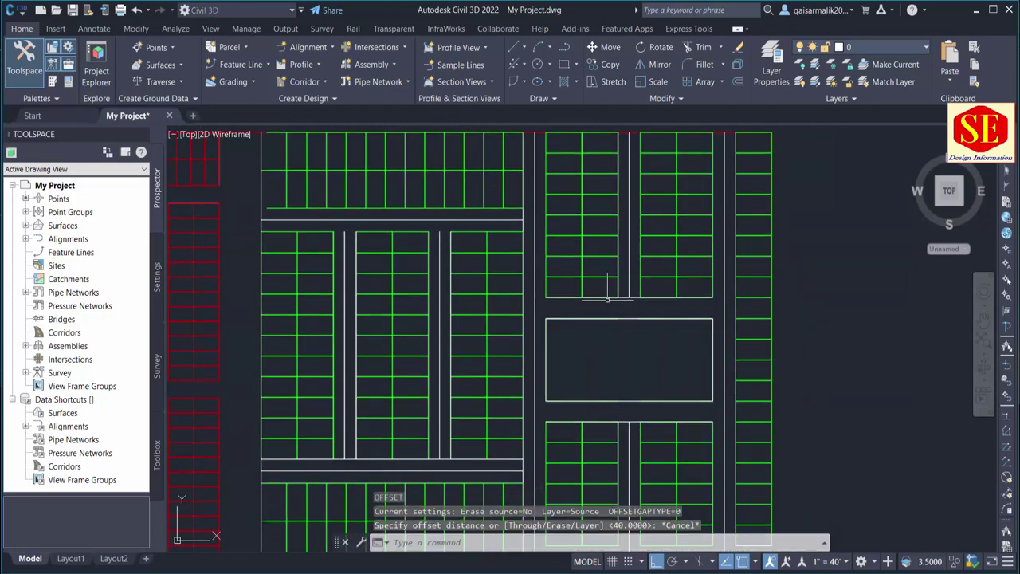
middle_click_drag(669, 399, 667, 346)
type("h")
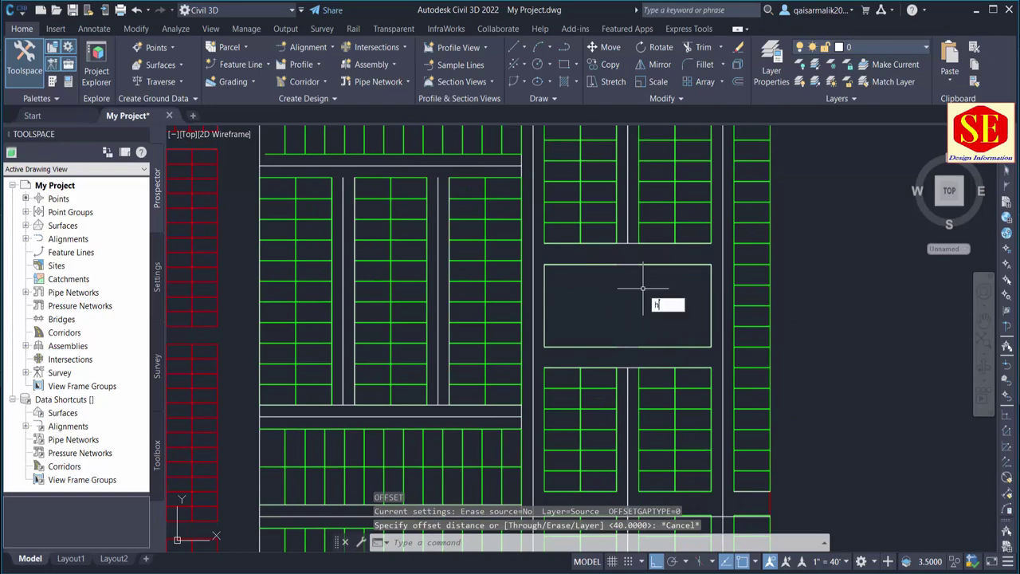
key("Return")
- Fill the central rectangle with a green AR-CONC hatch
left_click(618, 307)
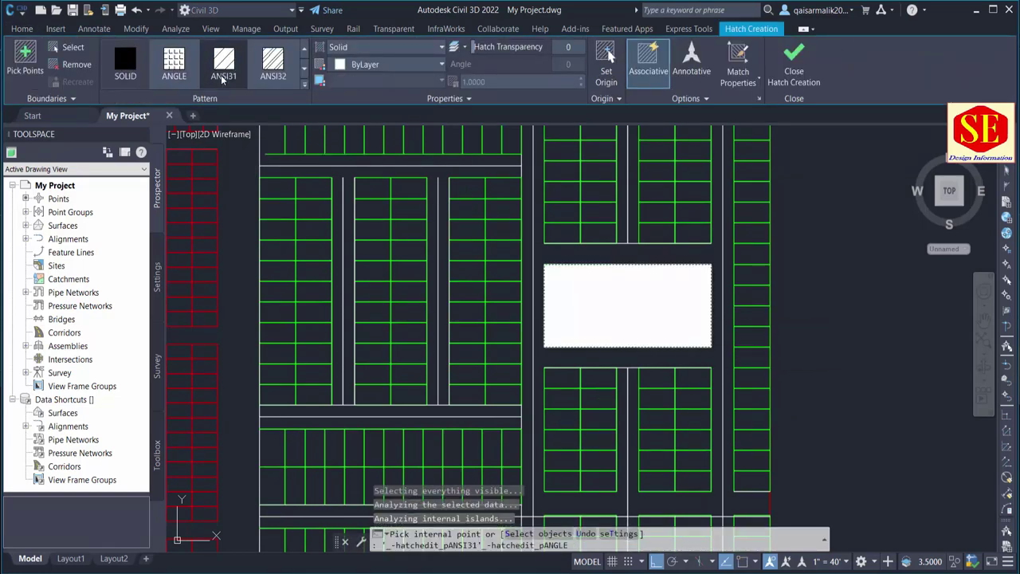
left_click(303, 85)
scroll(239, 159, "down", 1)
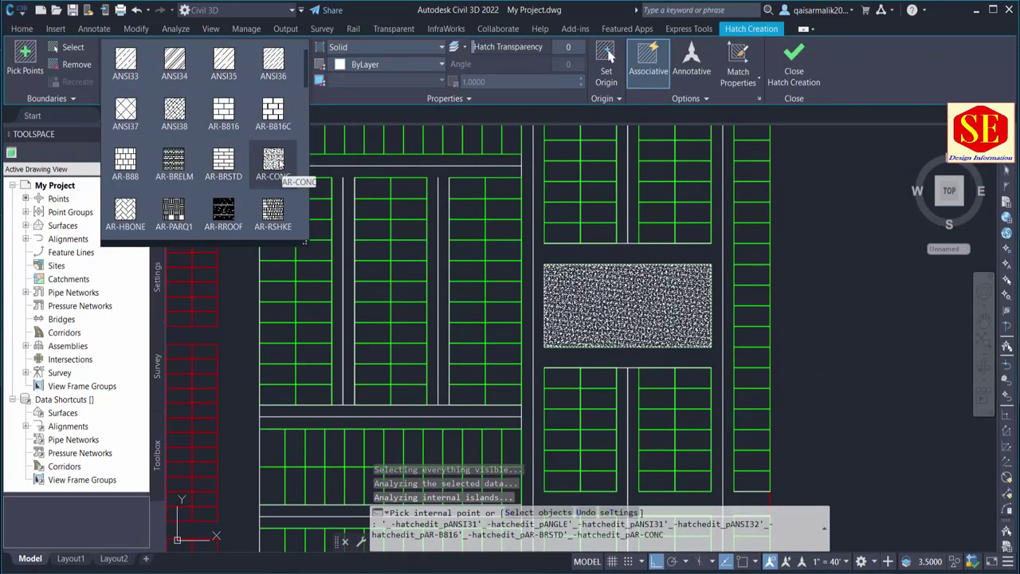
left_click(273, 163)
left_click(390, 64)
left_click(363, 206)
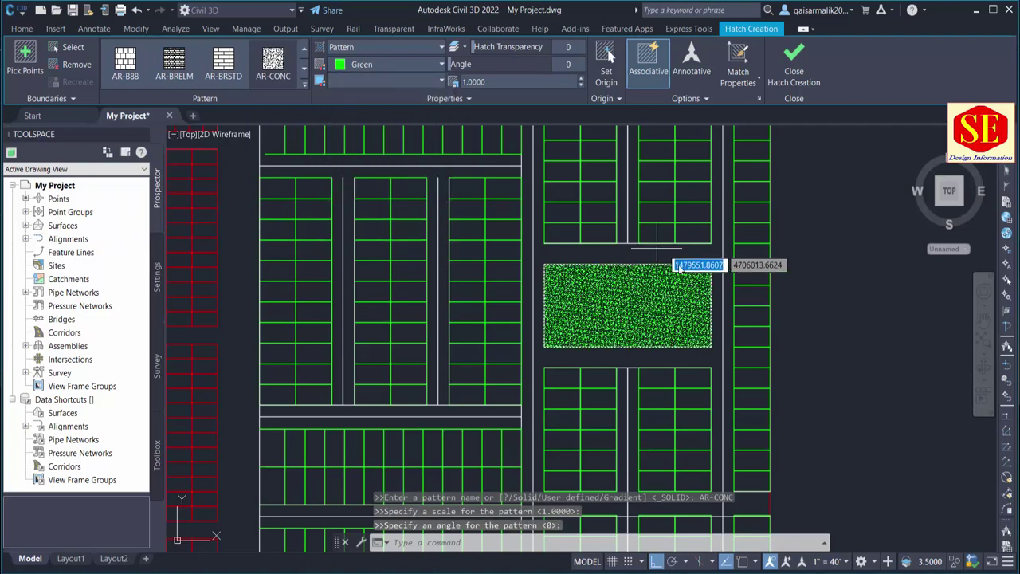
key("Escape")
- Pan and zoom across the lots to review the hatched plot
scroll(682, 287, "down", 4)
scroll(681, 287, "up", 2)
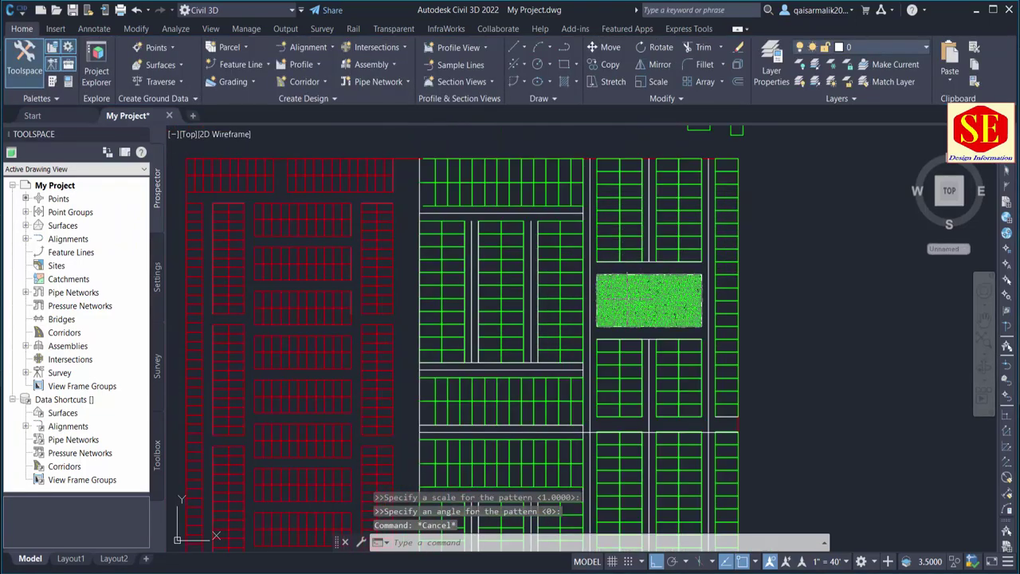
middle_click_drag(565, 304, 632, 304)
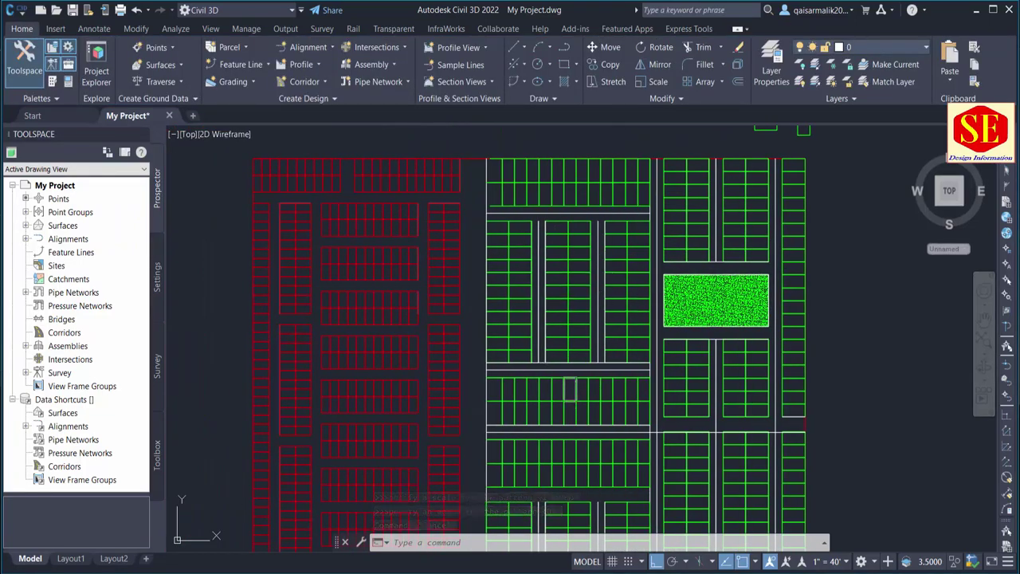
scroll(701, 382, "up", 2)
middle_click_drag(702, 383, 773, 335)
scroll(773, 334, "down", 2)
middle_click_drag(766, 558, 694, 322)
middle_click_drag(672, 373, 673, 415)
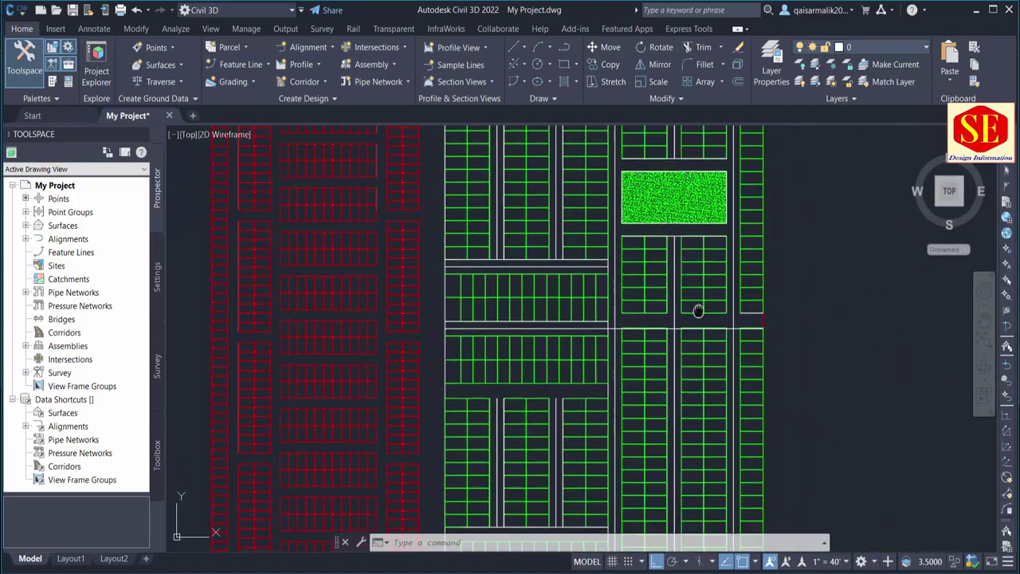
- Draw a rectangle over the right-hand green lots
scroll(657, 405, "up", 1)
key("Return")
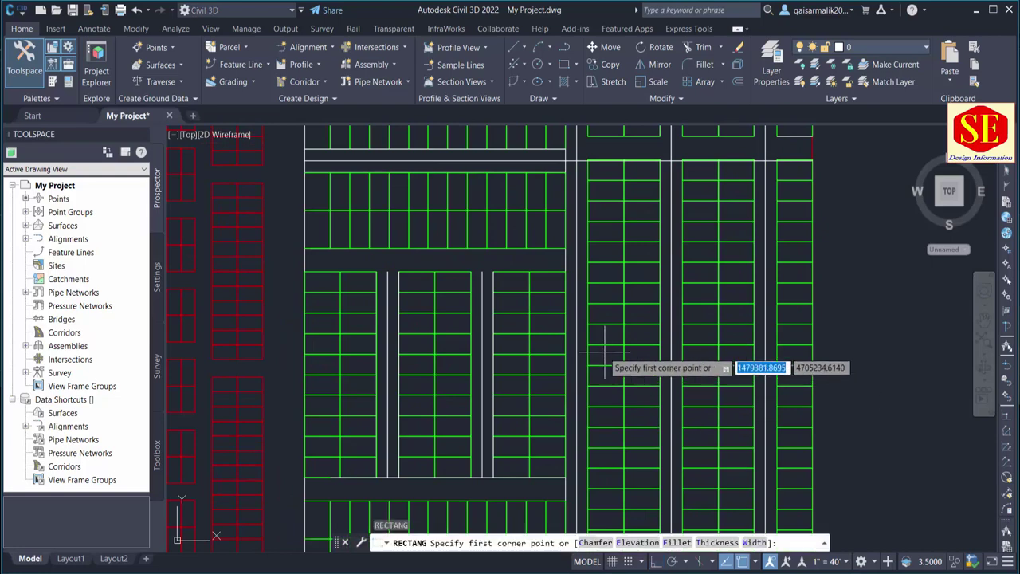
left_click(587, 347)
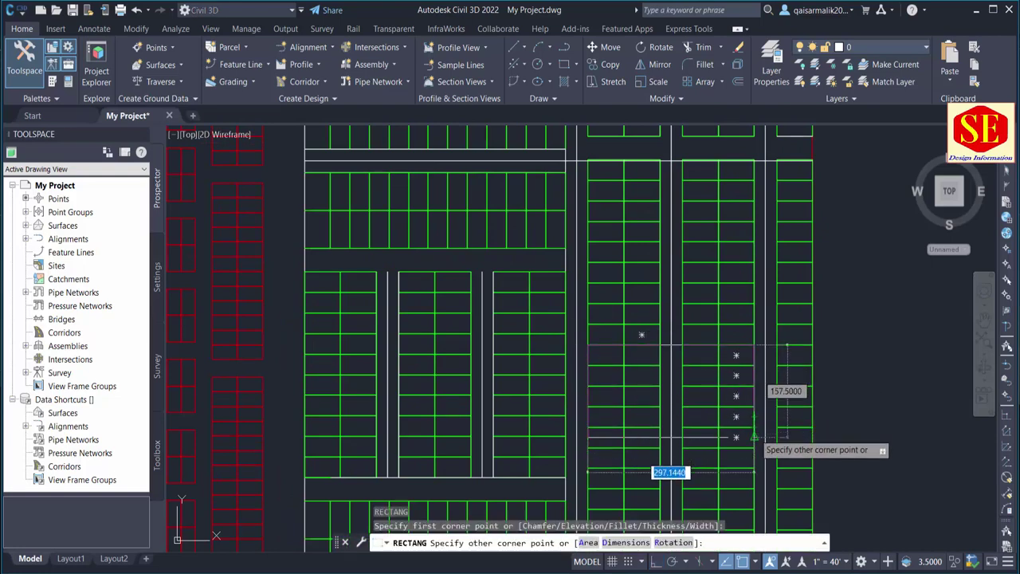
key("Escape")
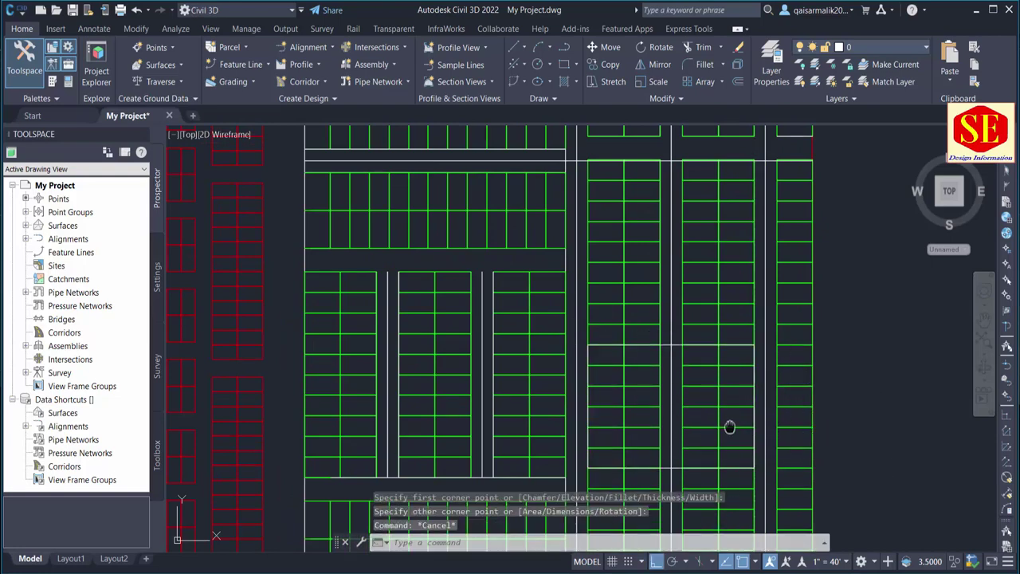
- Extrim the lot lines inside the new rectangle and erase the leftover stalls
middle_click_drag(728, 425, 756, 378)
type("extrim")
key("Return")
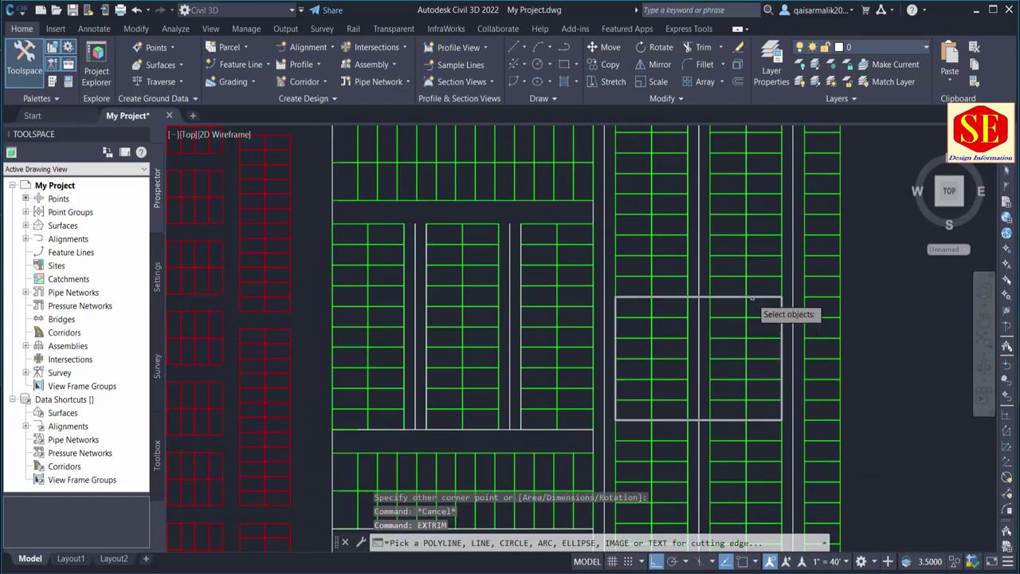
left_click(755, 296)
left_click(735, 307)
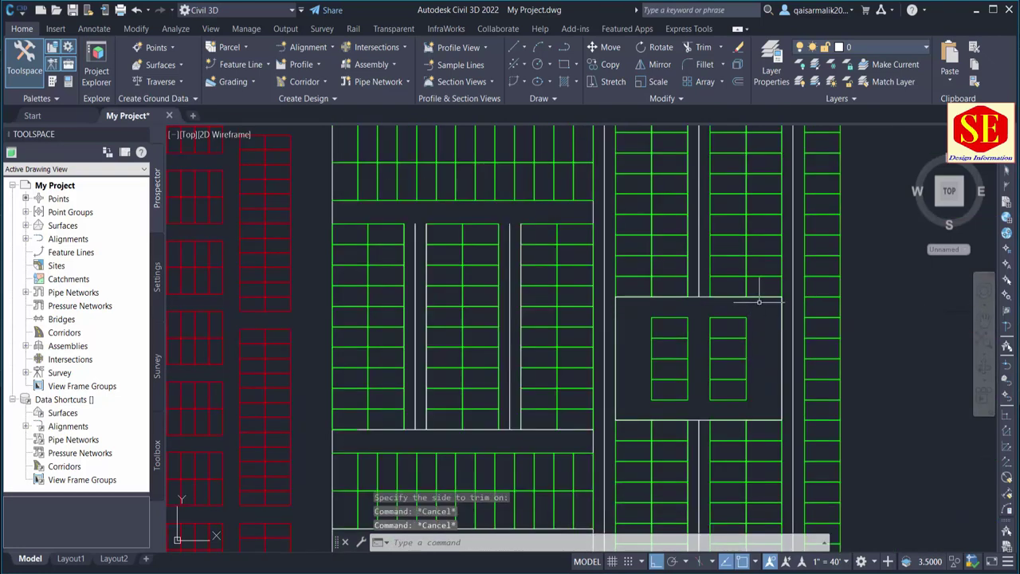
left_click(759, 301)
left_click(642, 391)
type("e")
key("Return")
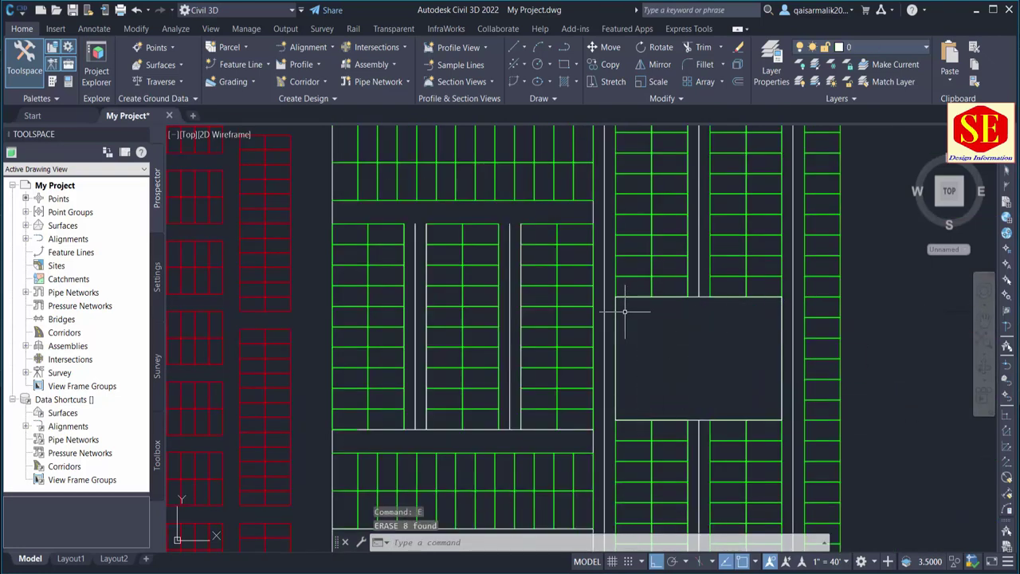
- Offset the cleared rectangle 35 units inward
middle_click_drag(688, 315, 699, 345)
type("o")
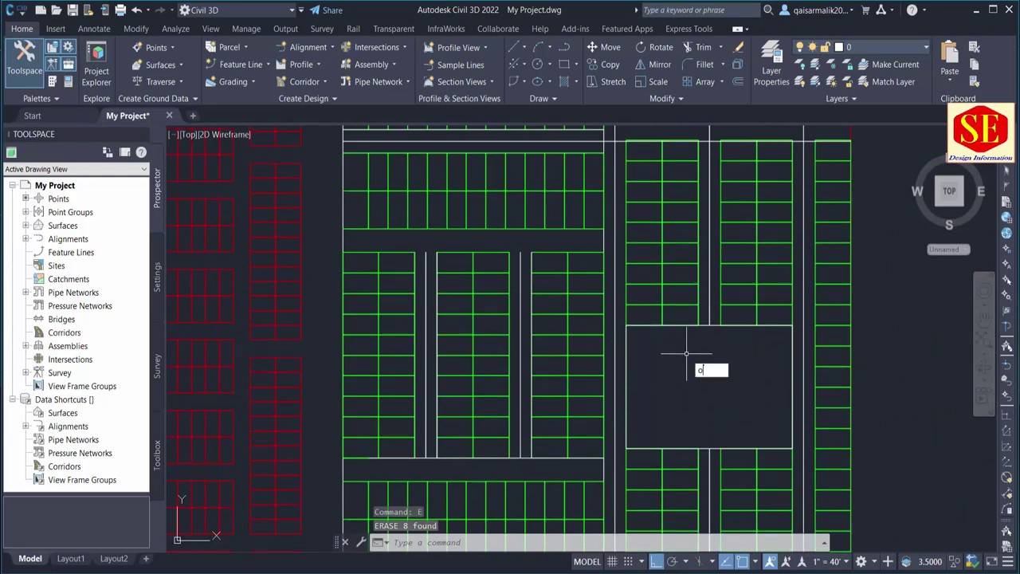
key("Return")
type("35")
key("Return")
left_click(681, 326)
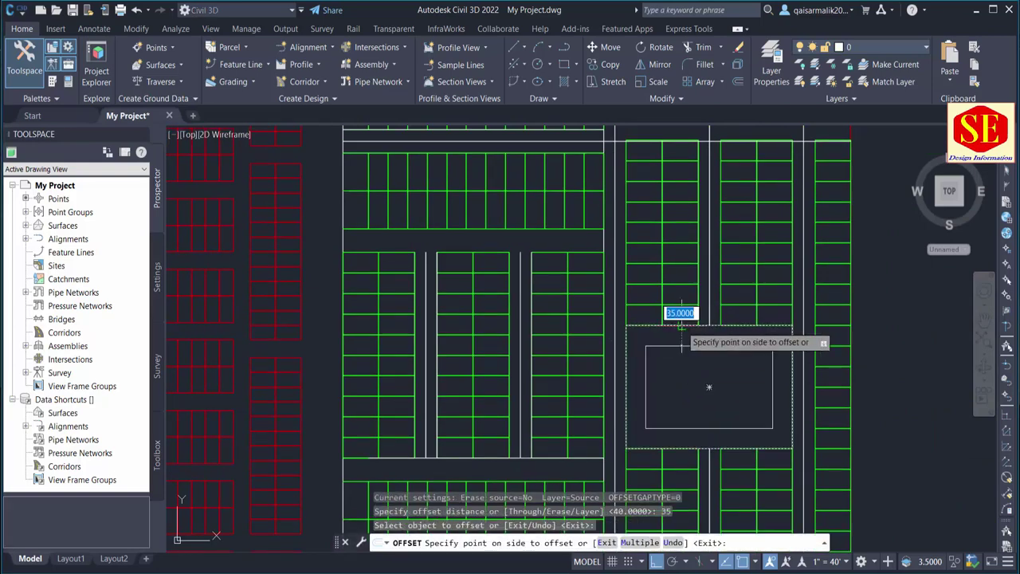
left_click(682, 344)
key("Escape")
middle_click_drag(707, 376, 705, 392)
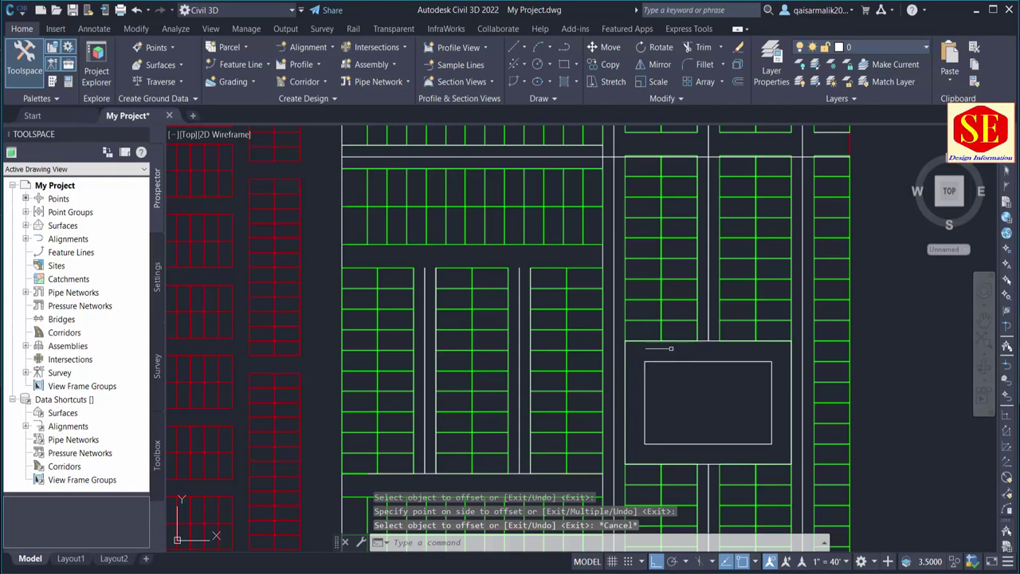
- Draw a horizontal line across the inner rectangle from edge to edge
type("l")
key("Return")
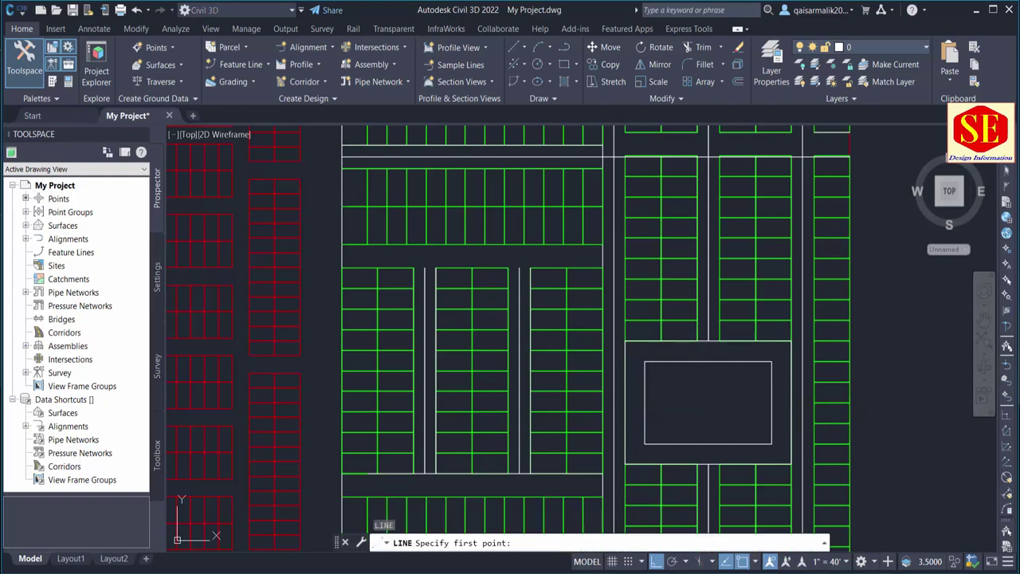
left_click(645, 400)
left_click(770, 400)
key("Escape")
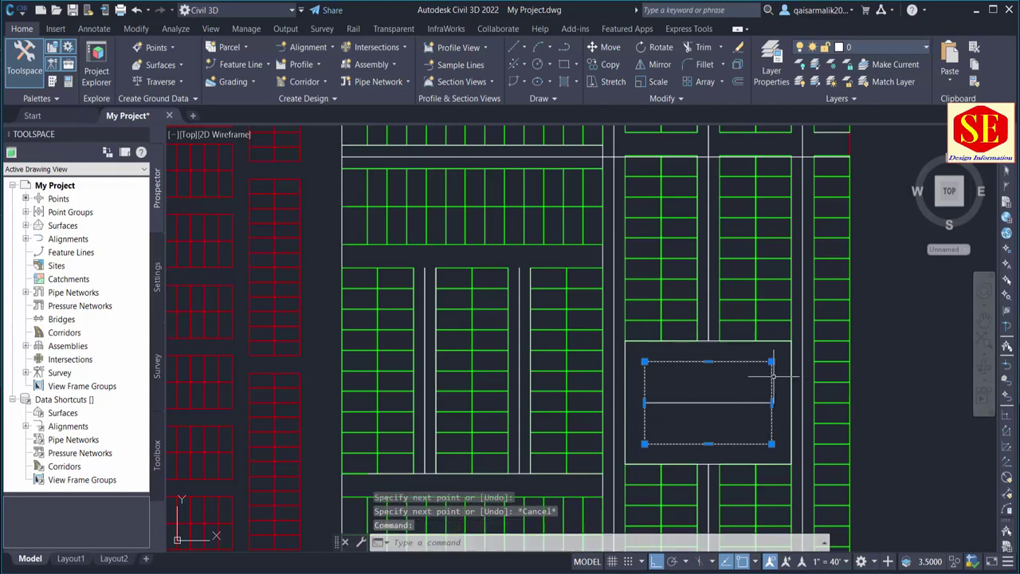
- Draw a horizontal line across the inner rectangle and offset it 3 units to double it
scroll(772, 375, "up", 2)
type("l")
key("Return")
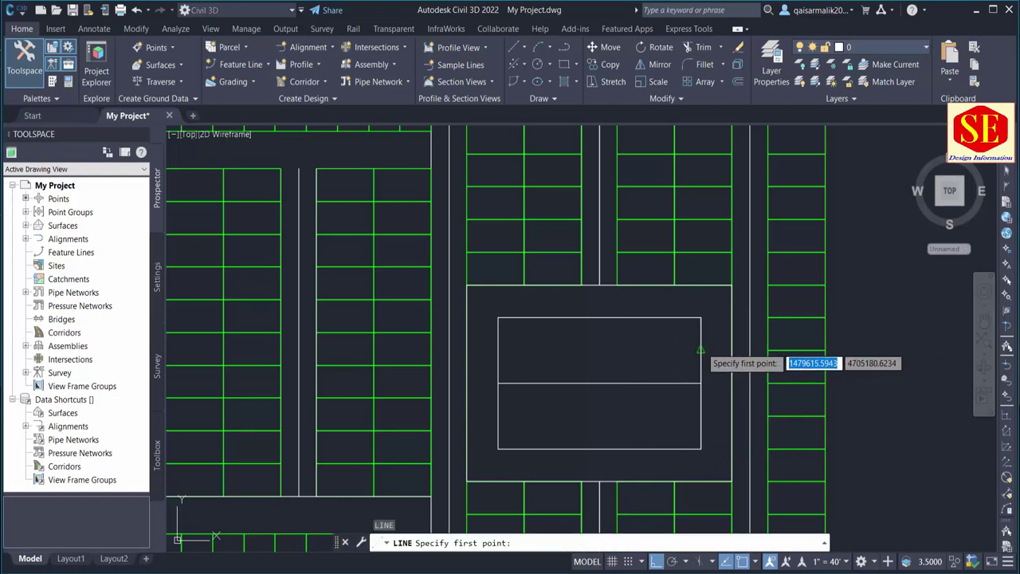
left_click(701, 350)
left_click(496, 351)
key("Escape")
type("o")
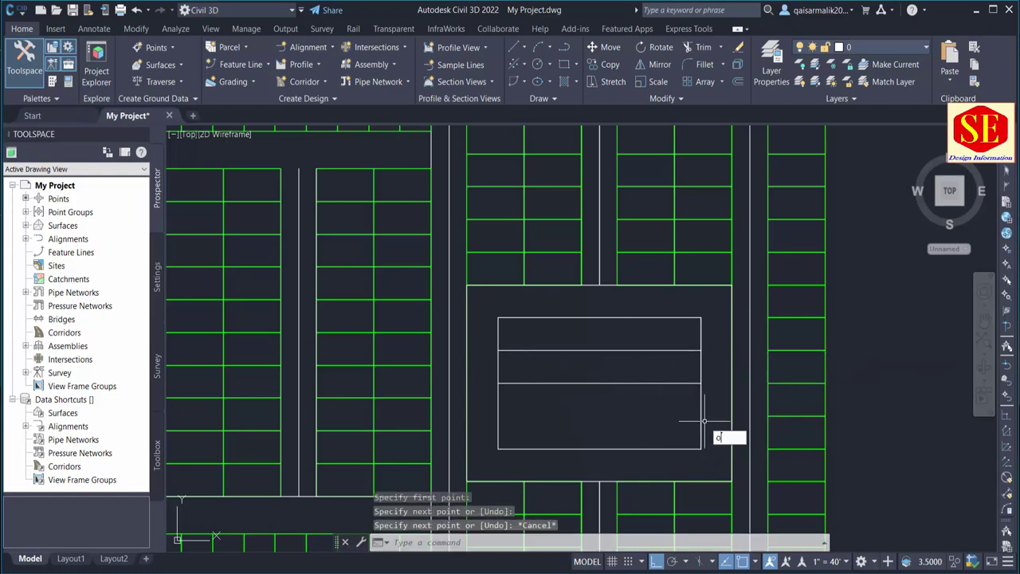
key("Return")
type("3")
key("Return")
scroll(498, 356, "up", 2)
left_click(547, 355)
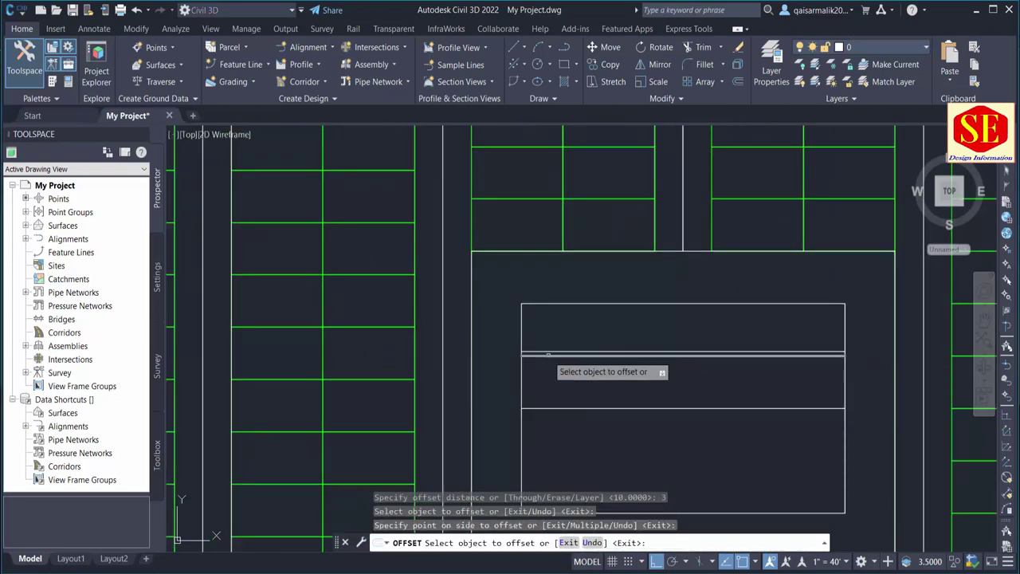
left_click(550, 365)
key("Escape")
- Offset the rectangle's right edge leftward by 15 repeatedly, creating thirteen evenly spaced vertical lines
middle_click_drag(785, 337, 691, 332)
key("Return")
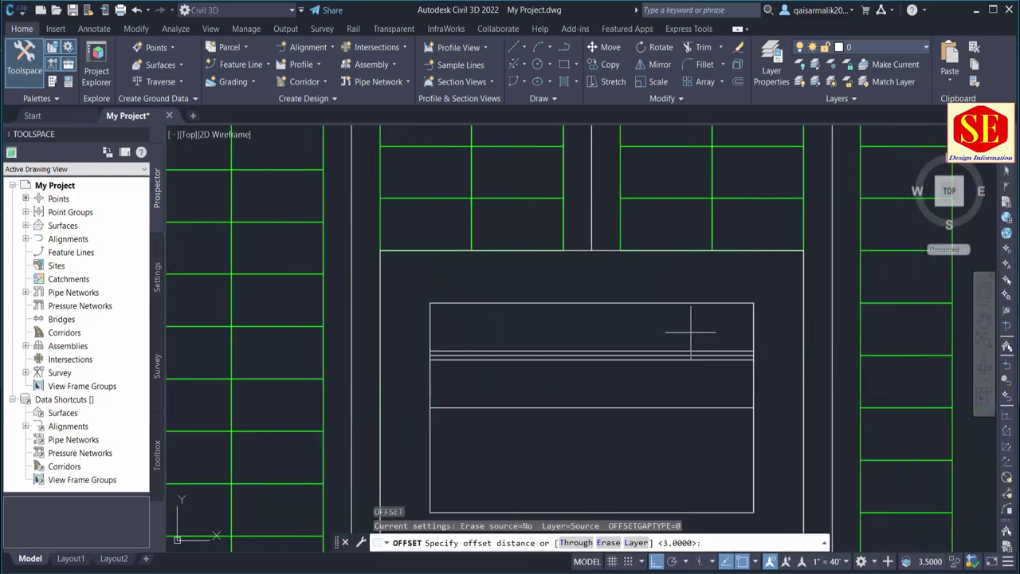
type("15")
key("Return")
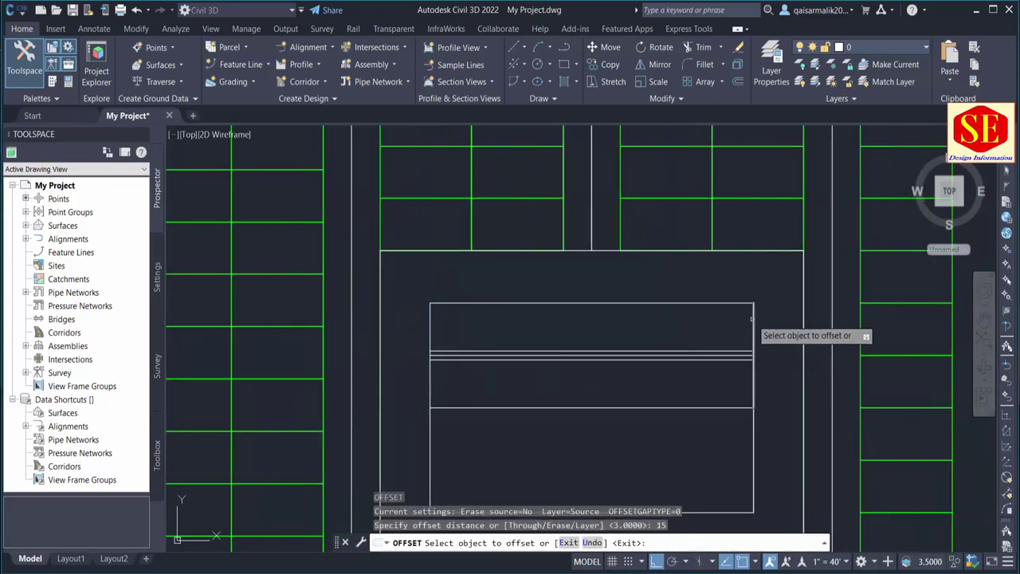
left_click(751, 319)
left_click(716, 327)
left_click(733, 324)
left_click(715, 329)
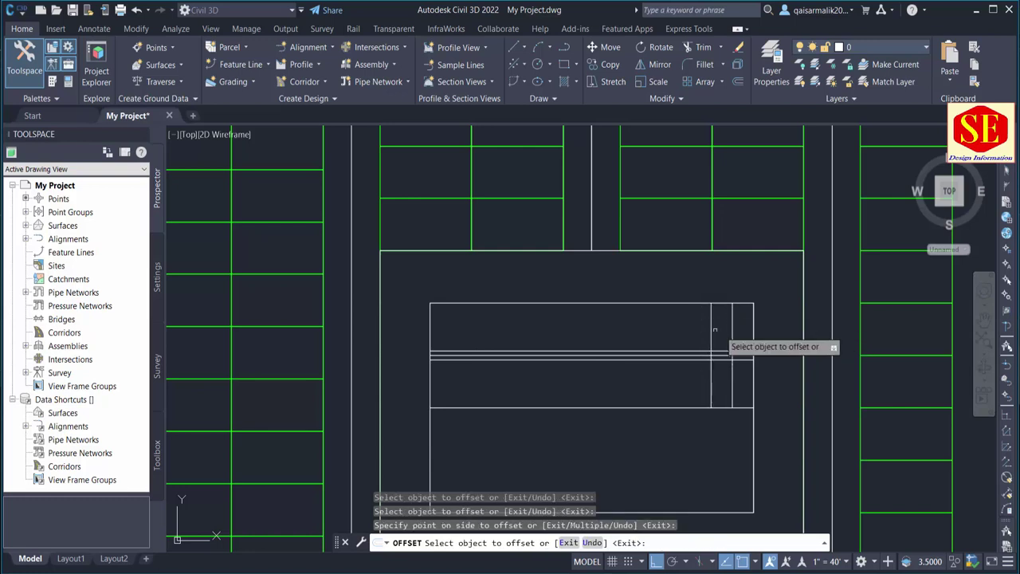
left_click(711, 331)
left_click(669, 327)
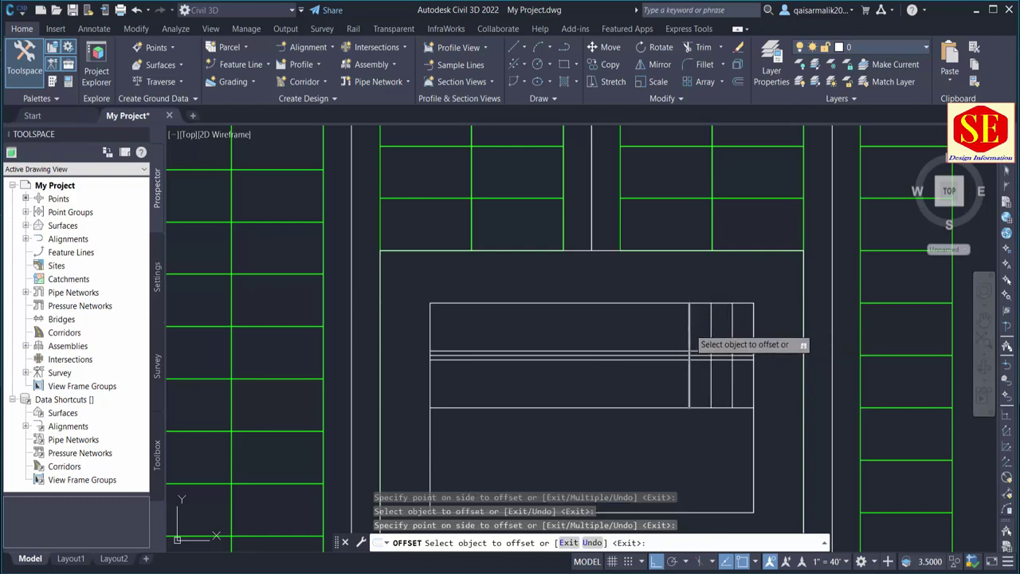
left_click(689, 328)
left_click(656, 329)
left_click(668, 327)
left_click(652, 329)
left_click(647, 330)
left_click(627, 333)
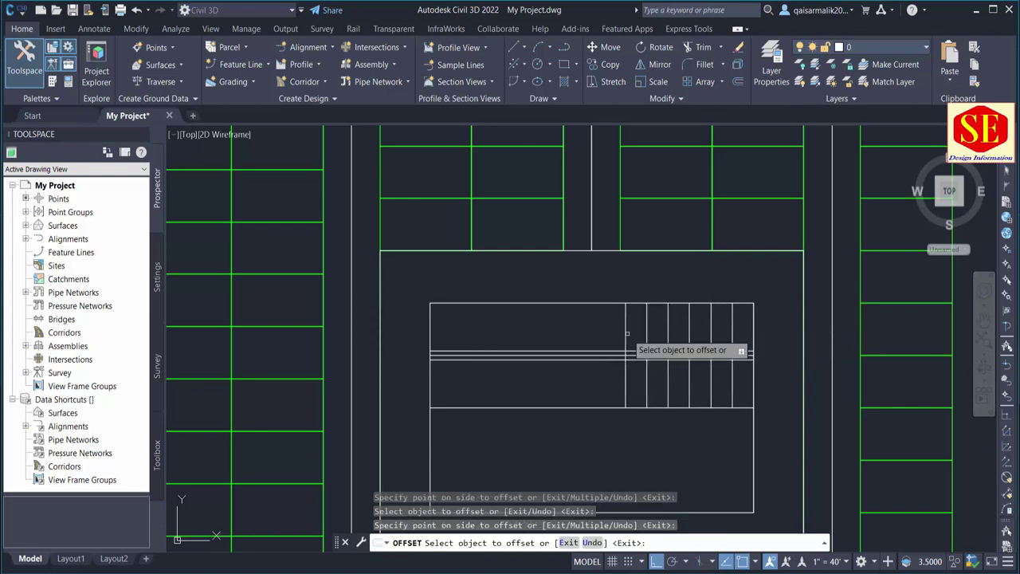
left_click(604, 333)
left_click(565, 331)
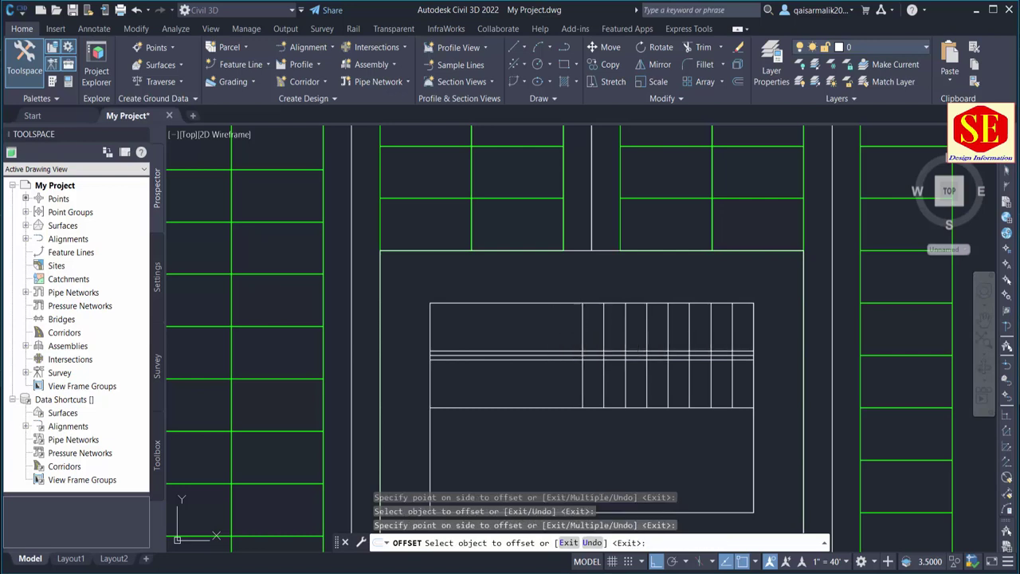
left_click(583, 330)
left_click(562, 326)
left_click(559, 326)
left_click(547, 333)
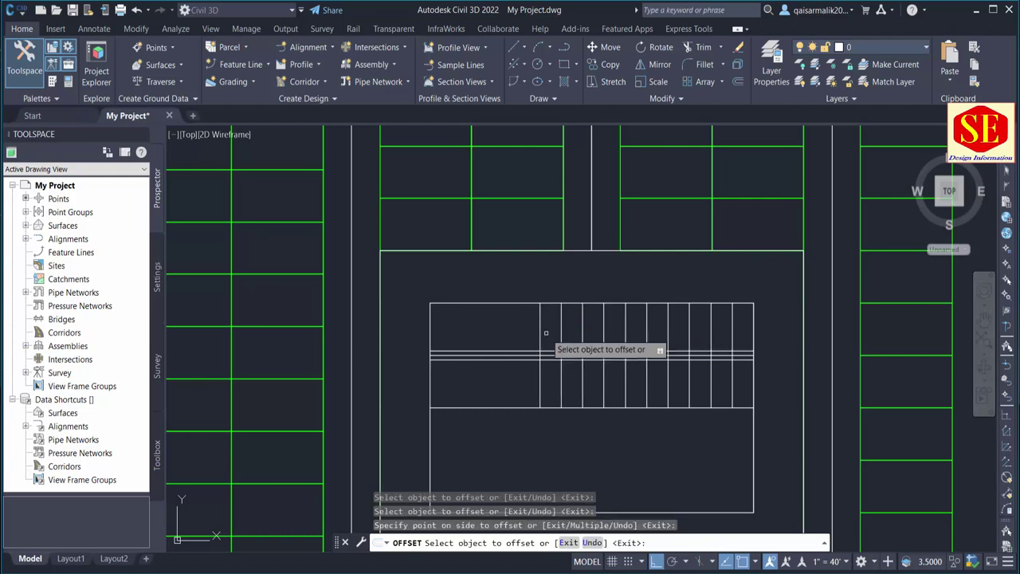
left_click(540, 331)
left_click(506, 330)
left_click(519, 325)
left_click(504, 330)
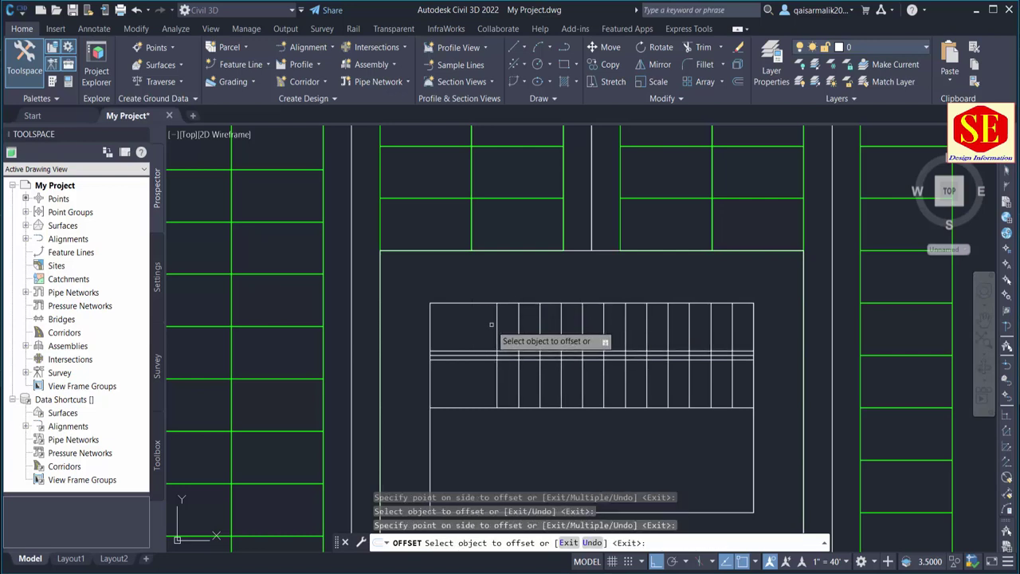
left_click(497, 327)
left_click(483, 328)
left_click(476, 329)
left_click(462, 330)
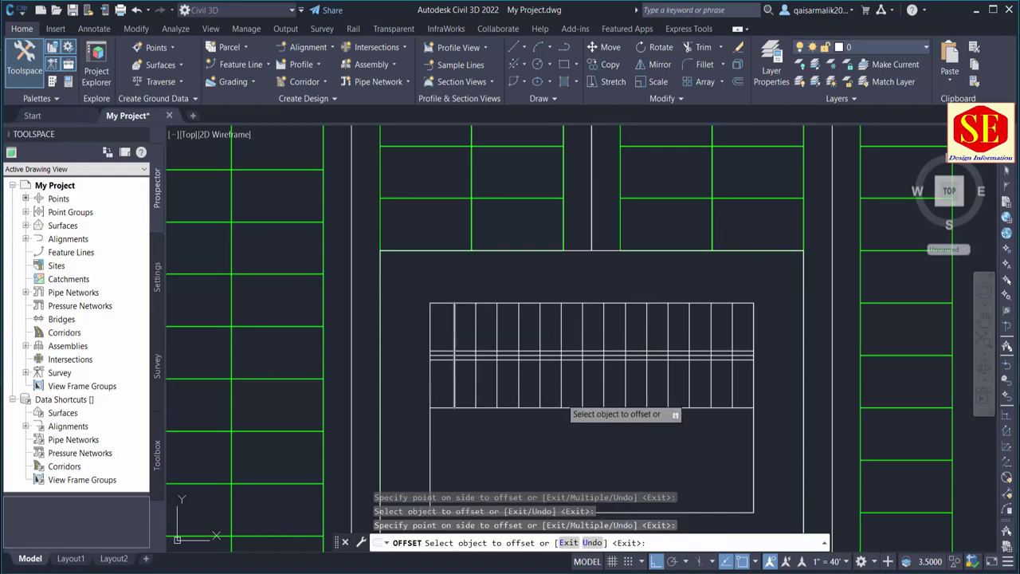
key("Return")
- Fence-trim the vertical lines between the doubled horizontals and erase the leftover middle line
scroll(717, 389, "up", 2)
type("tr")
key("Return")
scroll(778, 345, "up", 1)
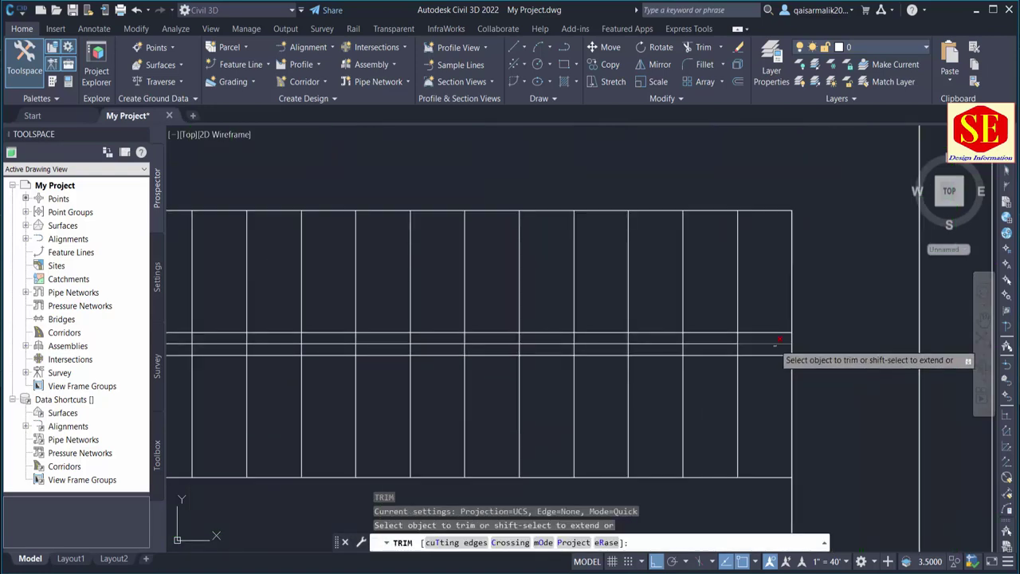
left_click(775, 341)
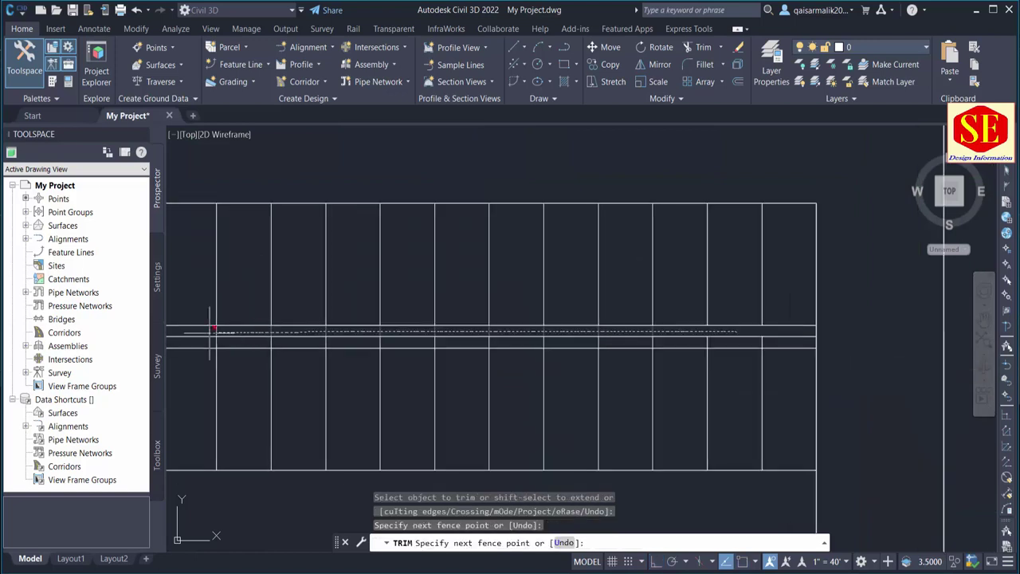
key("Return")
middle_click_drag(423, 343, 297, 327)
left_click(296, 325)
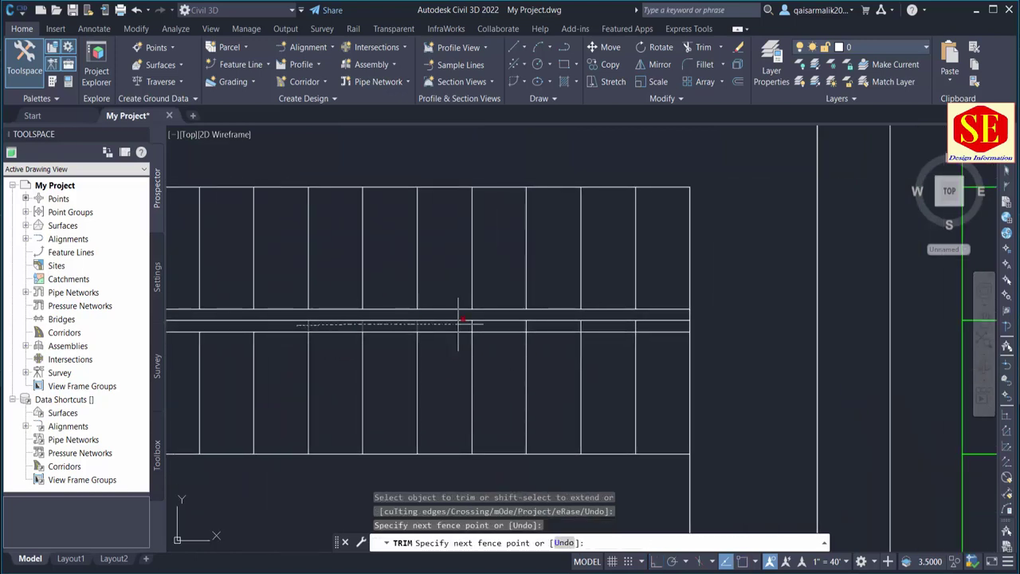
key("Return")
key("Return")
left_click(627, 318)
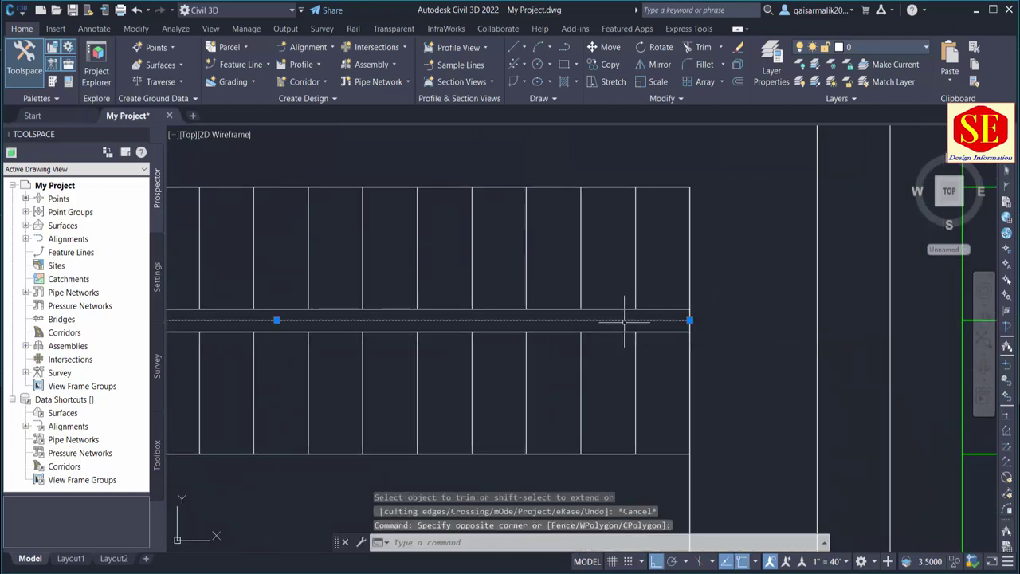
type("e")
key("Return")
scroll(494, 261, "down", 3)
middle_click_drag(322, 263, 458, 264)
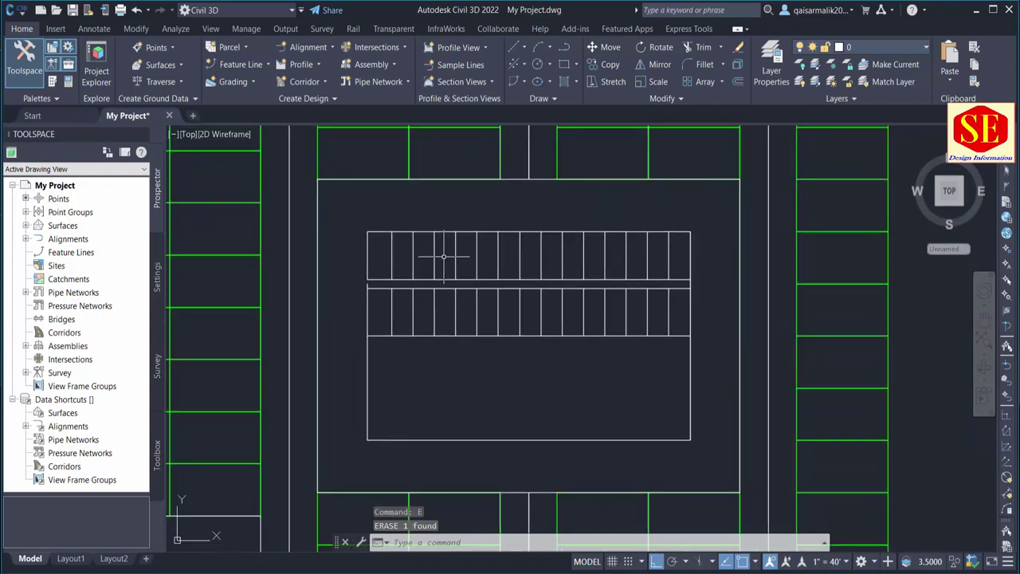
- Copy both stall rows with a window selection and place them directly below the originals
type("co")
key("Return")
left_click(356, 215)
left_click(699, 358)
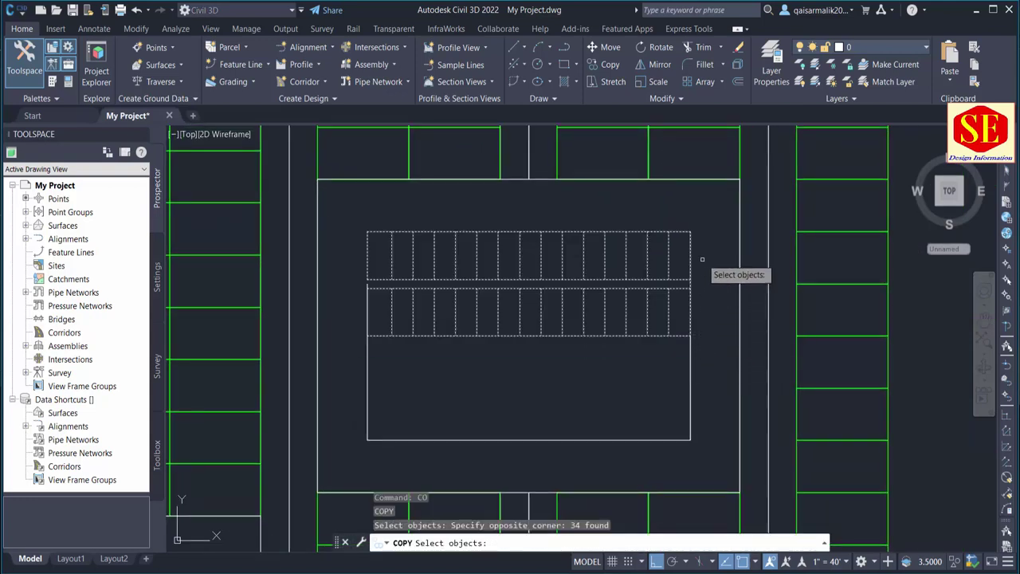
key("Return")
left_click(690, 335)
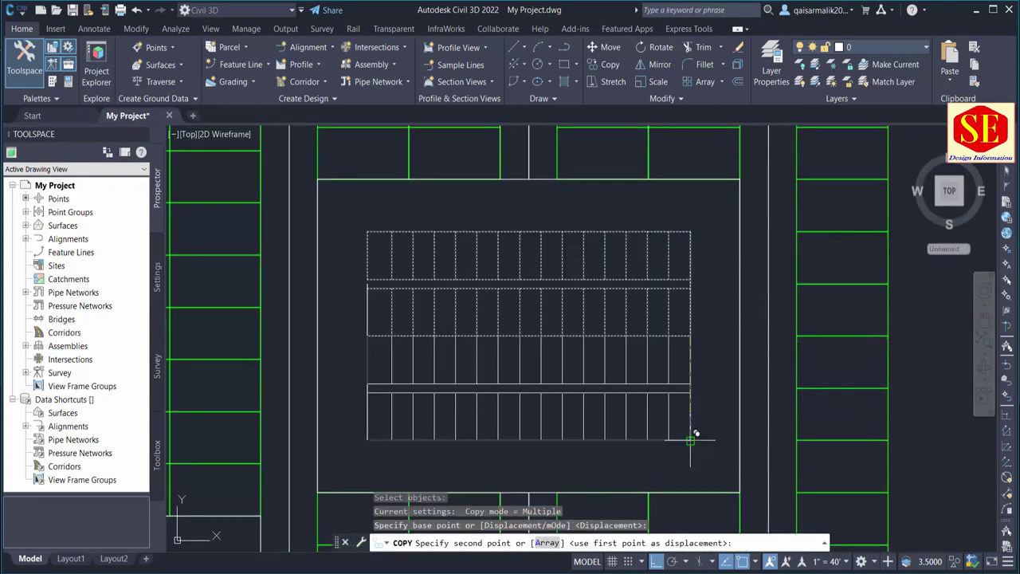
left_click(690, 438)
key("Escape")
scroll(478, 257, "down", 2)
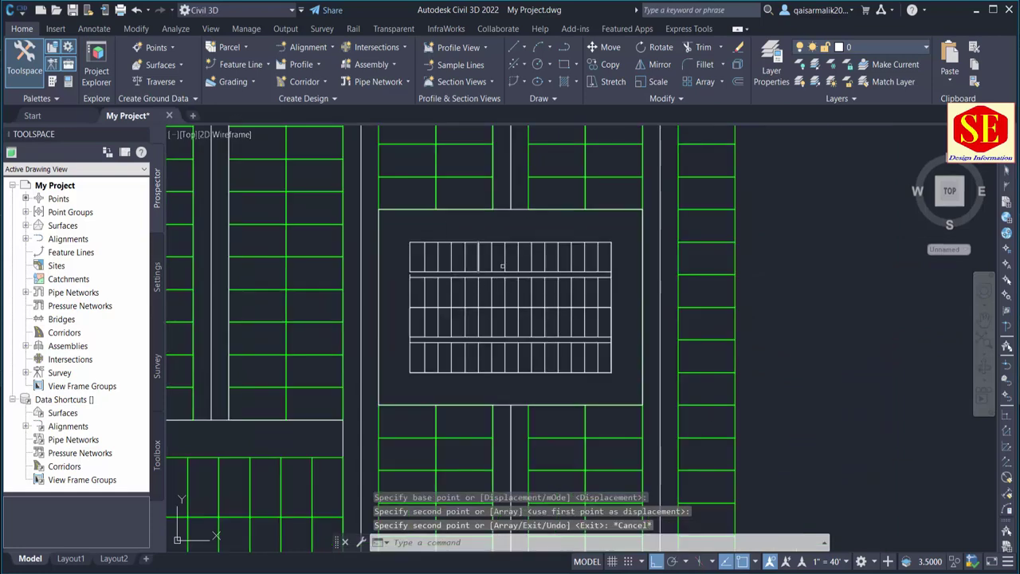
middle_click_drag(502, 266, 496, 304)
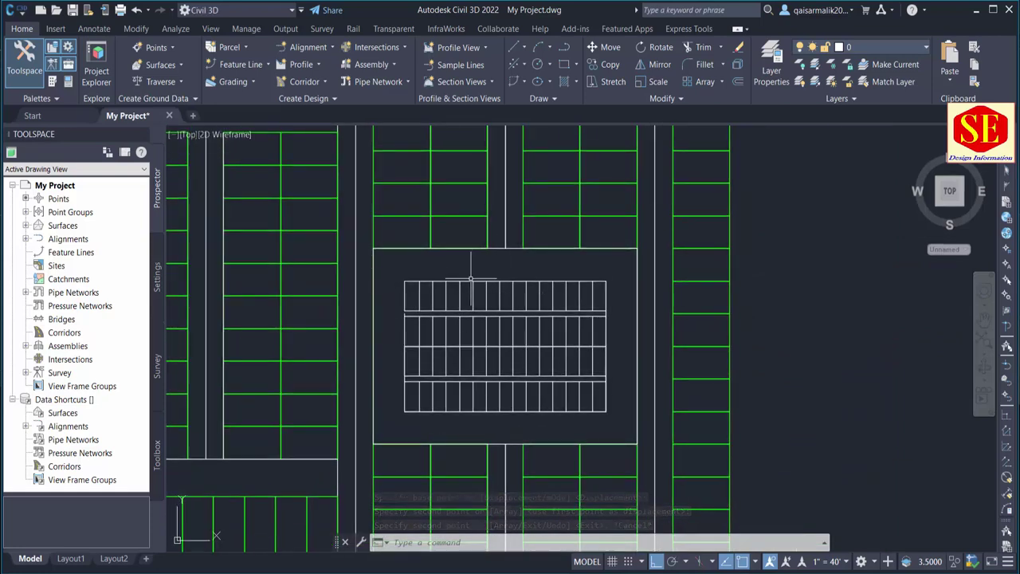
- Offset the stall block's top and bottom lines 17 units outward
type("o")
key("Return")
type("17")
key("Return")
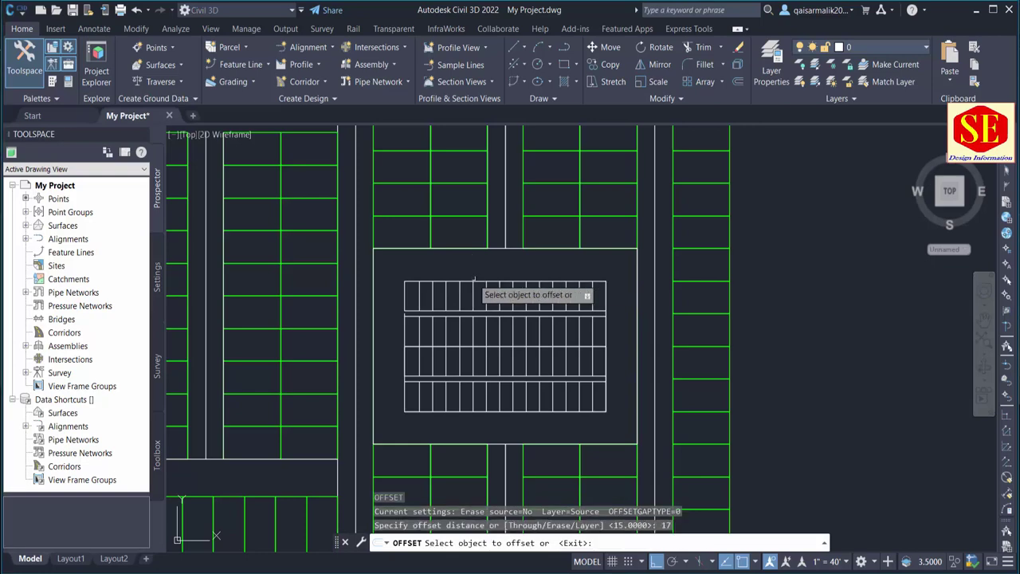
left_click(479, 280)
left_click(405, 353)
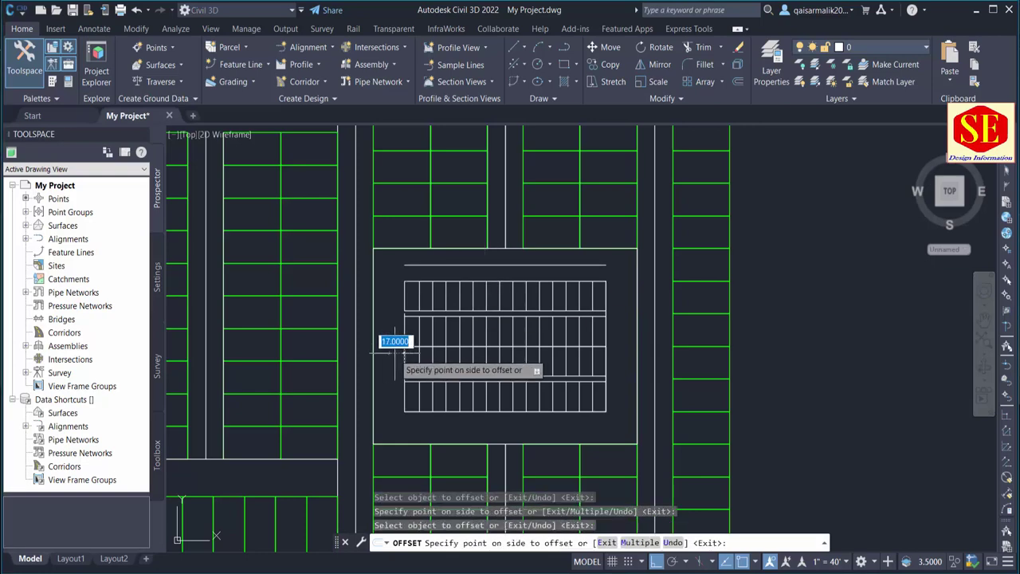
left_click(389, 350)
left_click(469, 412)
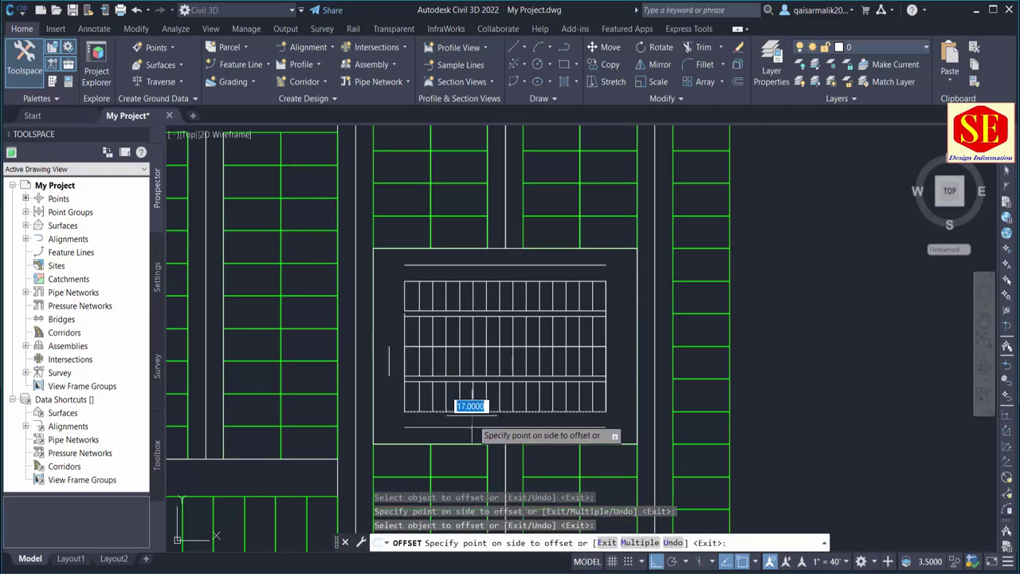
left_click(446, 426)
left_click(389, 359)
key("Return")
key("Return")
key("Escape")
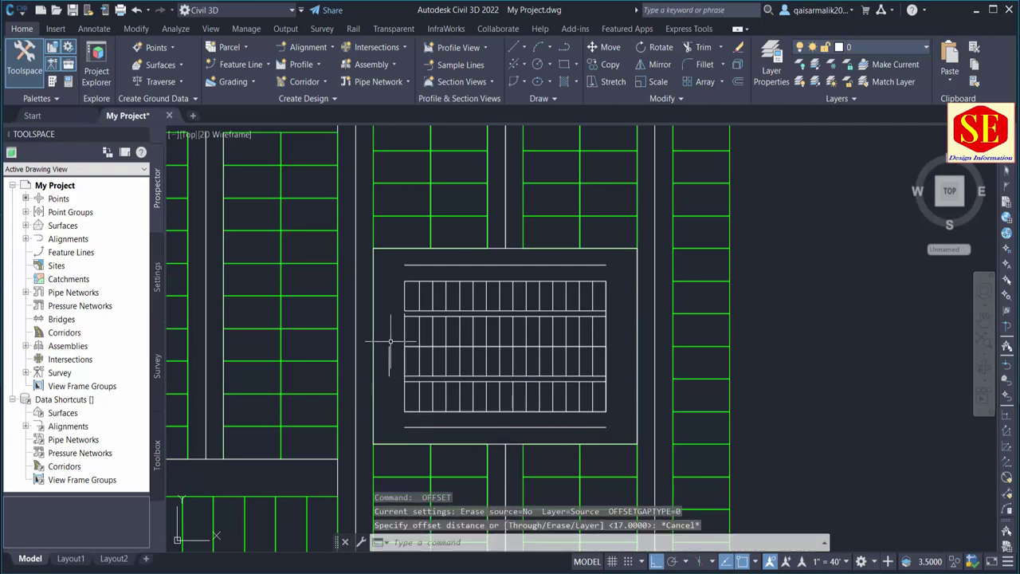
- Erase the stray short vertical line and extend both new lines to the road boundaries
left_click(393, 373)
type("e")
key("Return")
type("x")
key("Return")
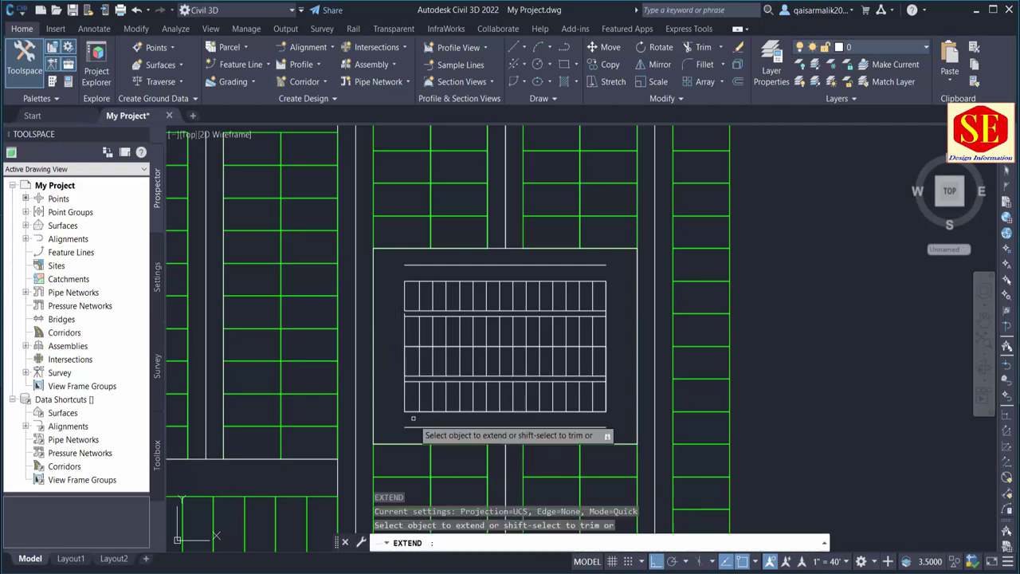
left_click(408, 427)
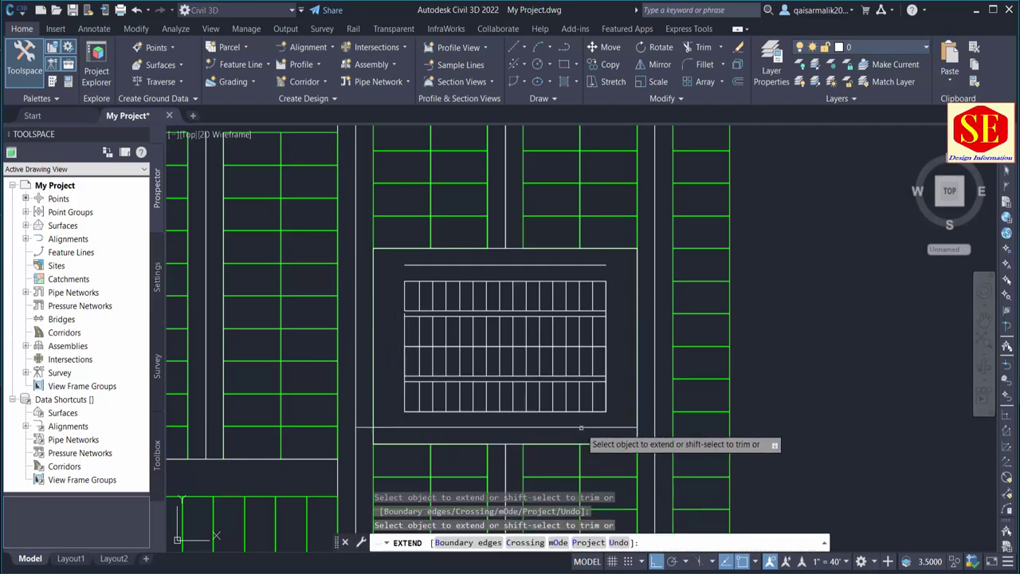
left_click(581, 428)
left_click(600, 264)
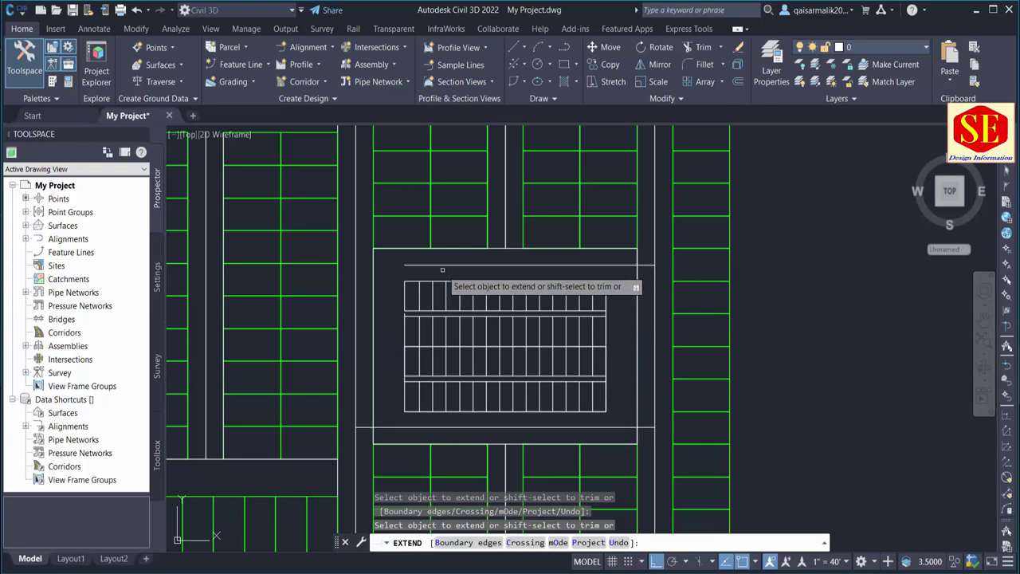
left_click_drag(432, 265, 419, 266)
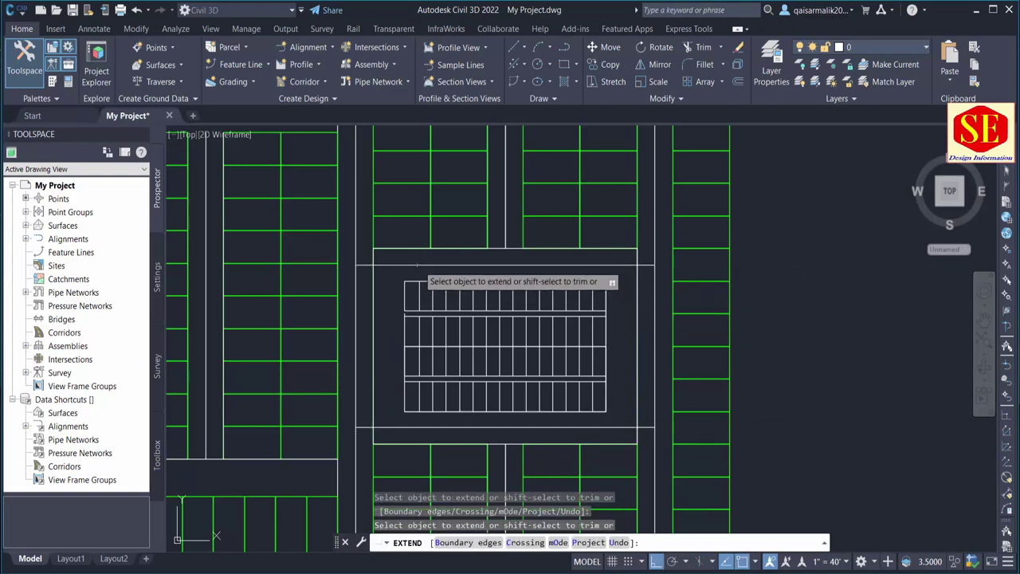
key("Escape")
- Erase a leftover line beside the stall block
left_click(365, 349)
type("e")
key("Return")
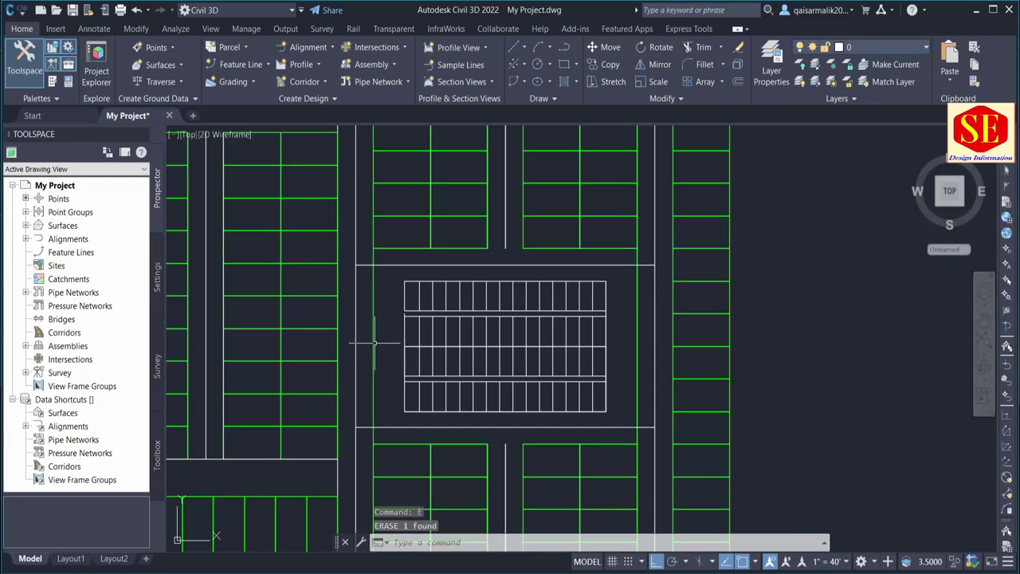
scroll(521, 347, "down", 2)
scroll(578, 347, "up", 2)
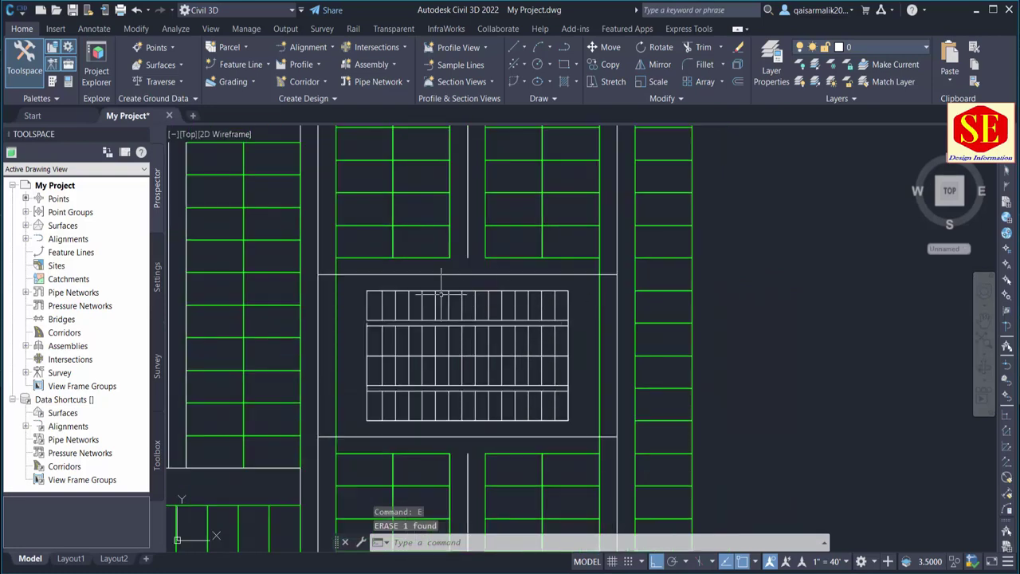
type("tr")
- Trim the crossing line segments at the stall block's upper-right and lower-right corners
key("Return")
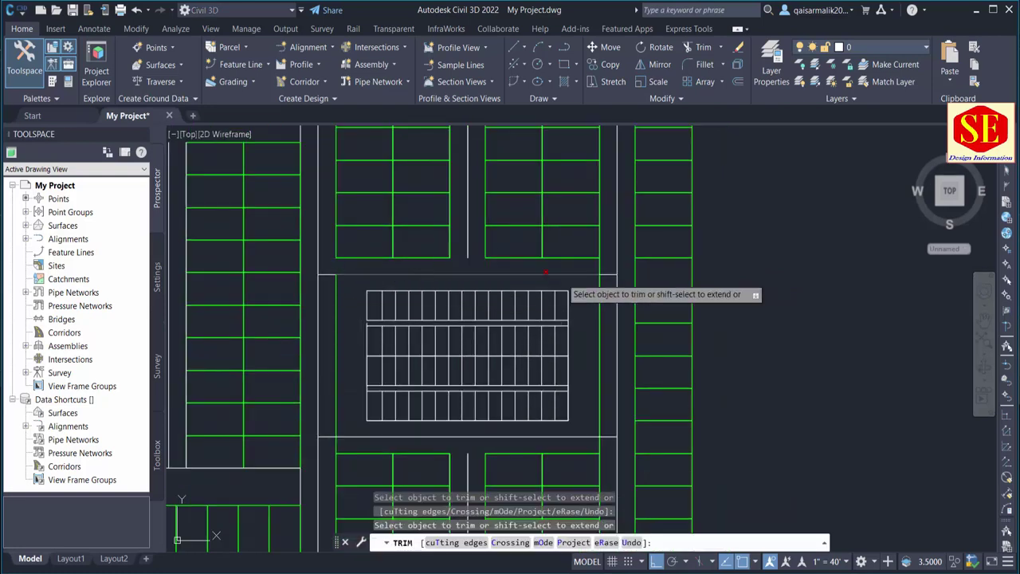
left_click(567, 271)
left_click(603, 261)
key("Return")
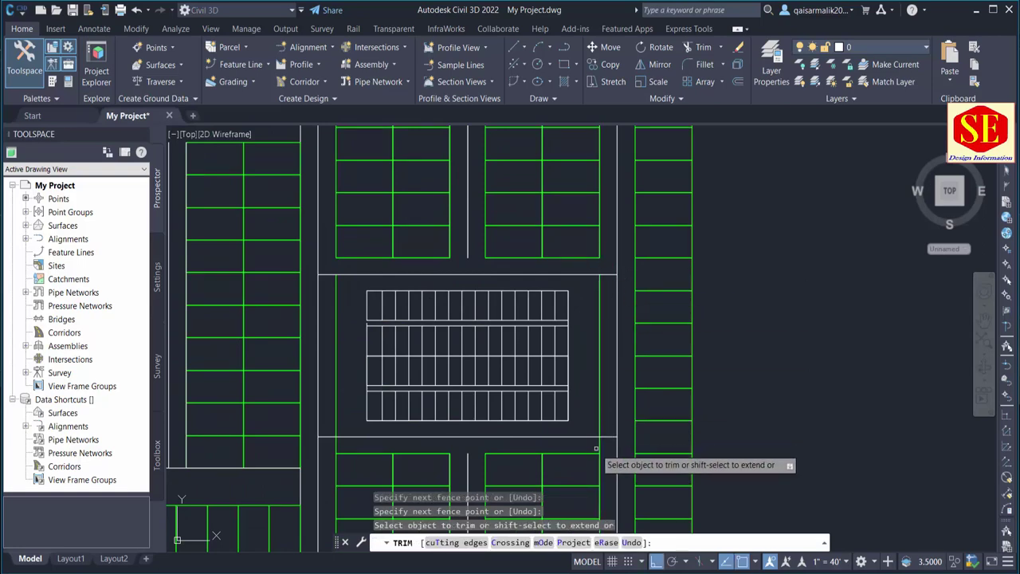
left_click(599, 441)
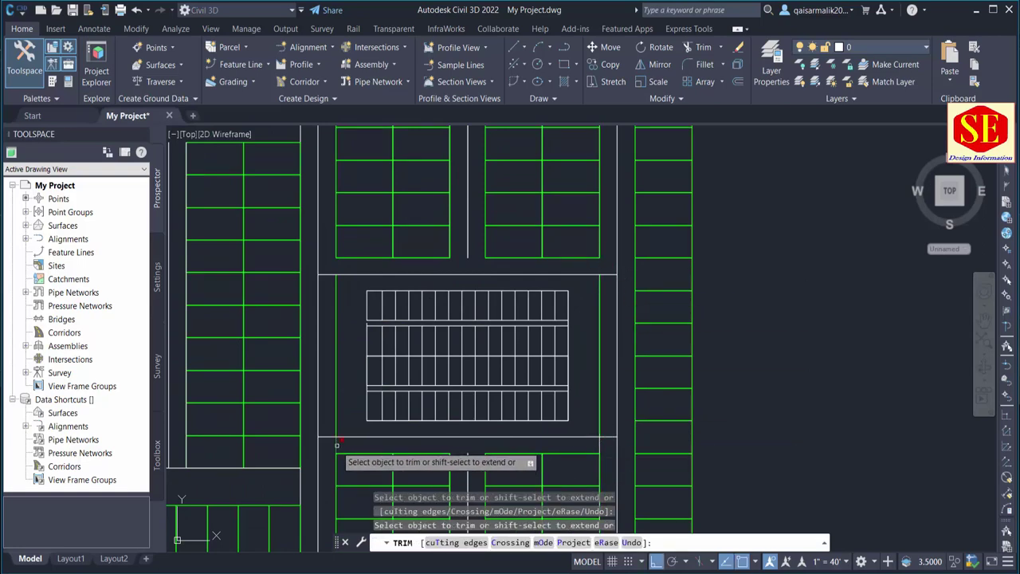
key("Escape")
- Erase the short green segment and the line stubs left of the stall block
left_click(336, 404)
type("e")
key("Return")
left_click(345, 297)
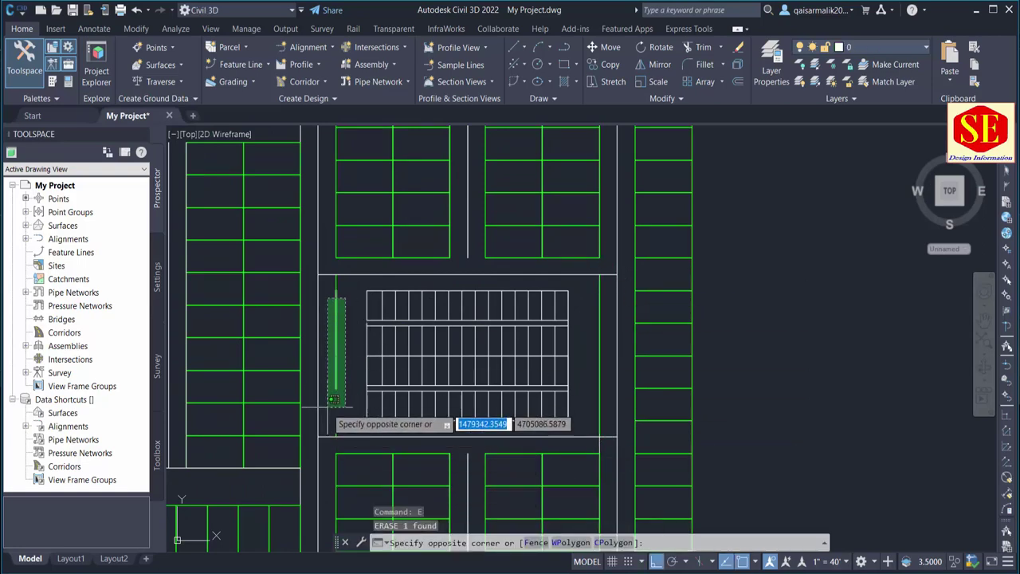
type("e")
left_click(338, 428)
left_click(328, 265)
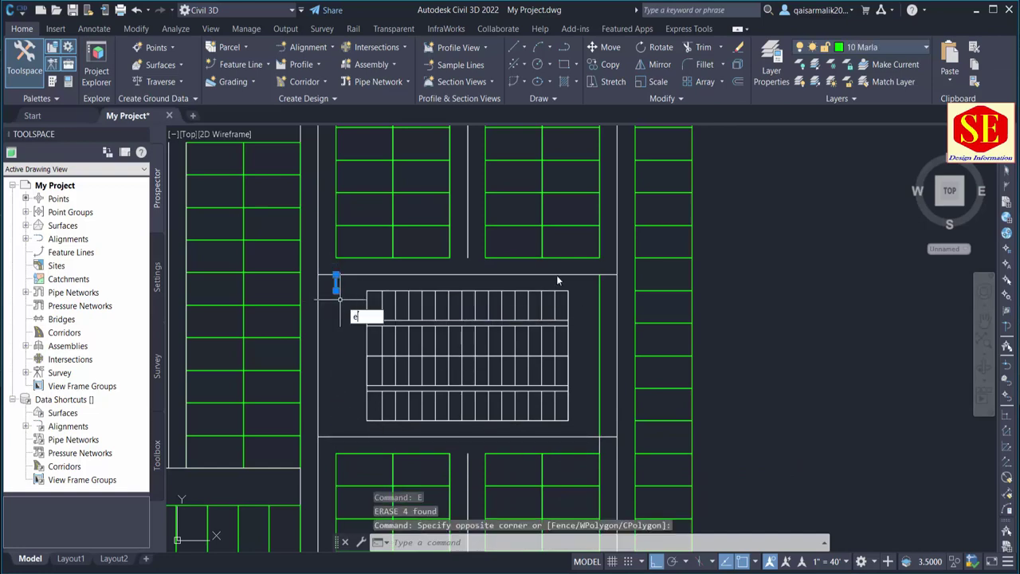
left_click(344, 285)
key("Return")
- Erase the leftover vertical lines to the right of the stall block
left_click(595, 269)
left_click(622, 439)
type("e")
key("Return")
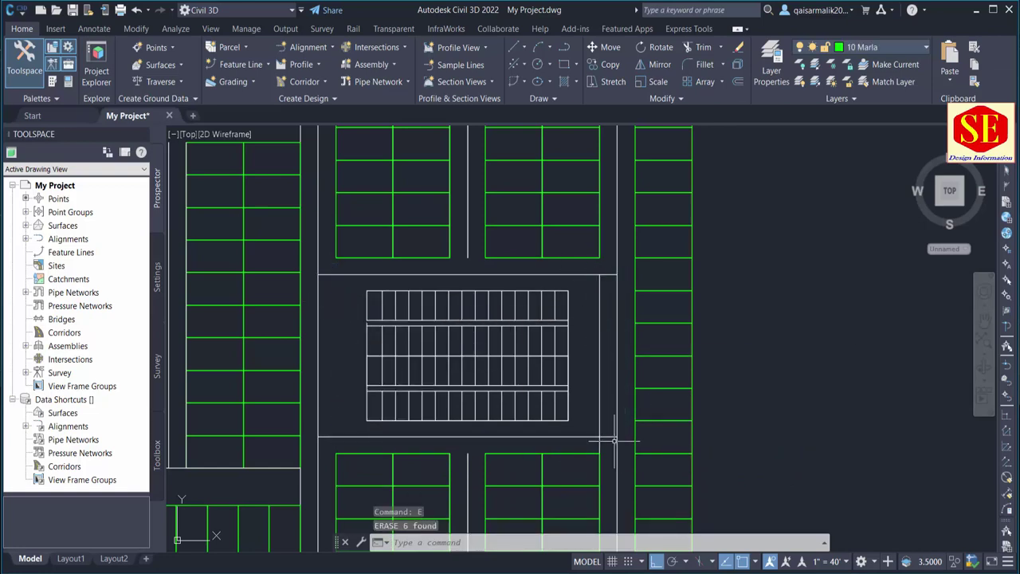
scroll(599, 387, "up", 2)
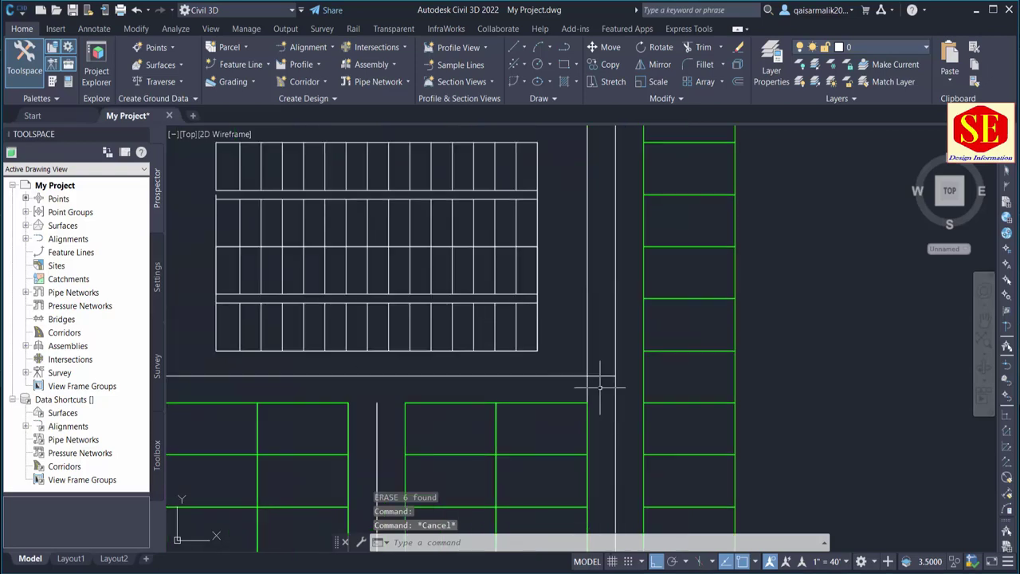
type("tr")
key("Return")
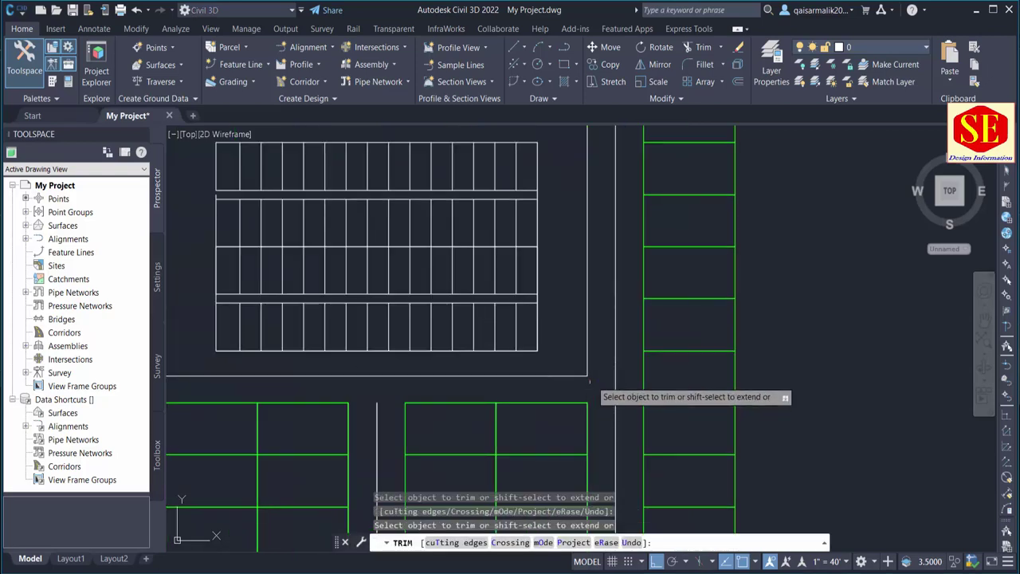
key("Escape")
left_click(587, 368)
type("e")
key("Return")
scroll(607, 387, "down", 4)
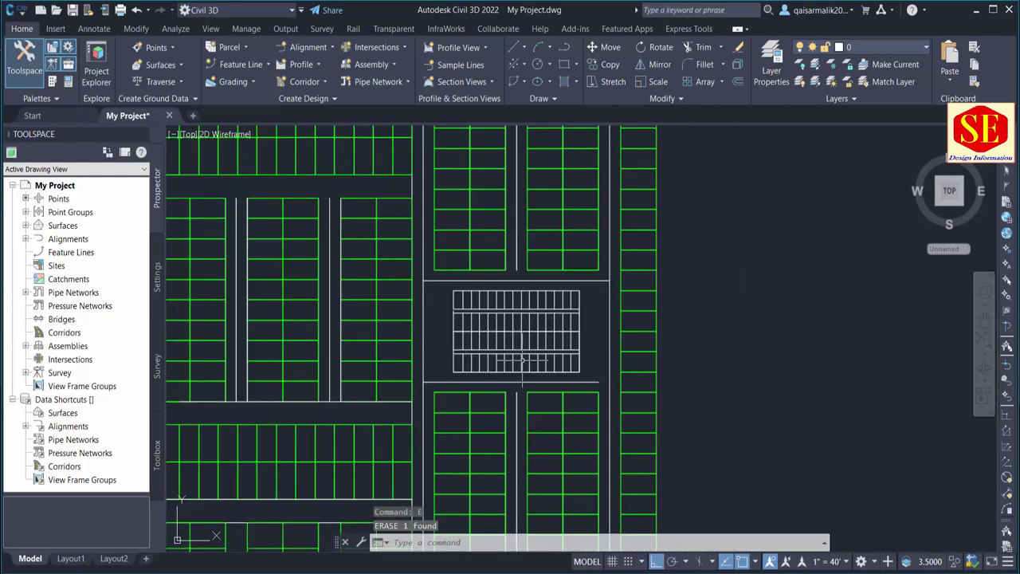
- Navigate to the red plot area and erase a crossing selection of the middle plots
scroll(502, 307, "up", 4)
scroll(583, 299, "down", 5)
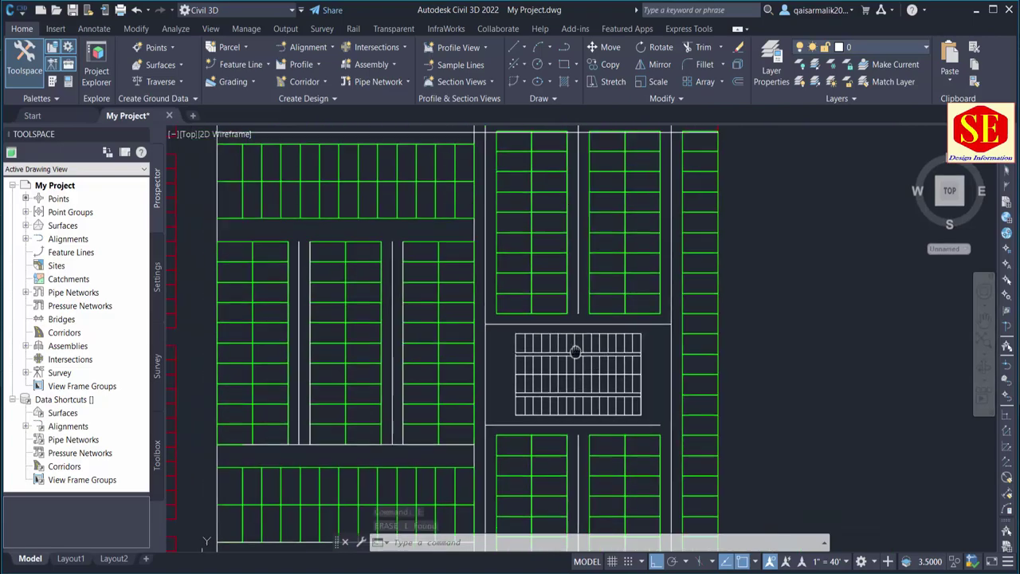
scroll(666, 334, "down", 2)
middle_click_drag(666, 335, 641, 240)
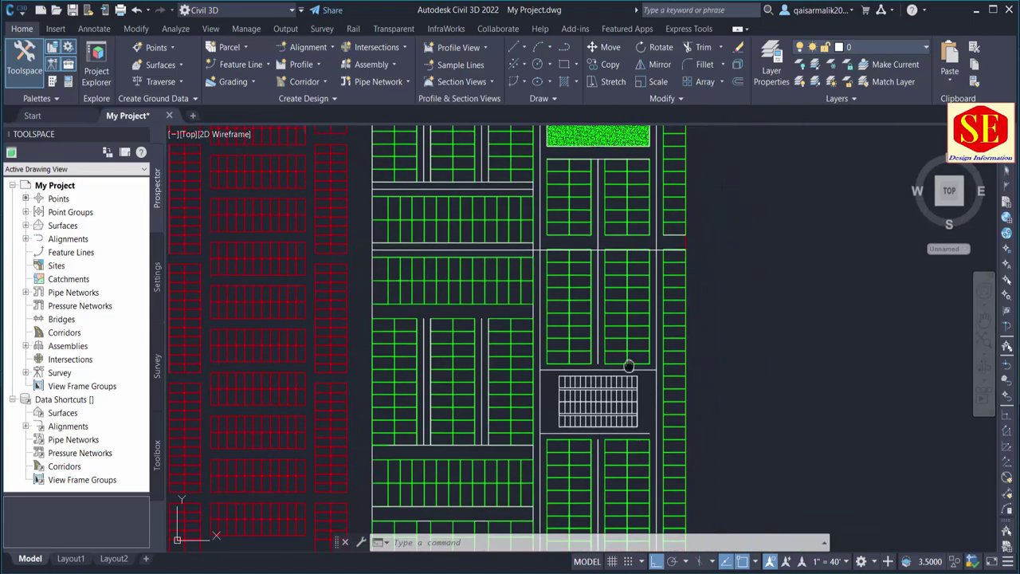
middle_click_drag(629, 365, 588, 375)
scroll(497, 319, "down", 2)
scroll(507, 365, "up", 3)
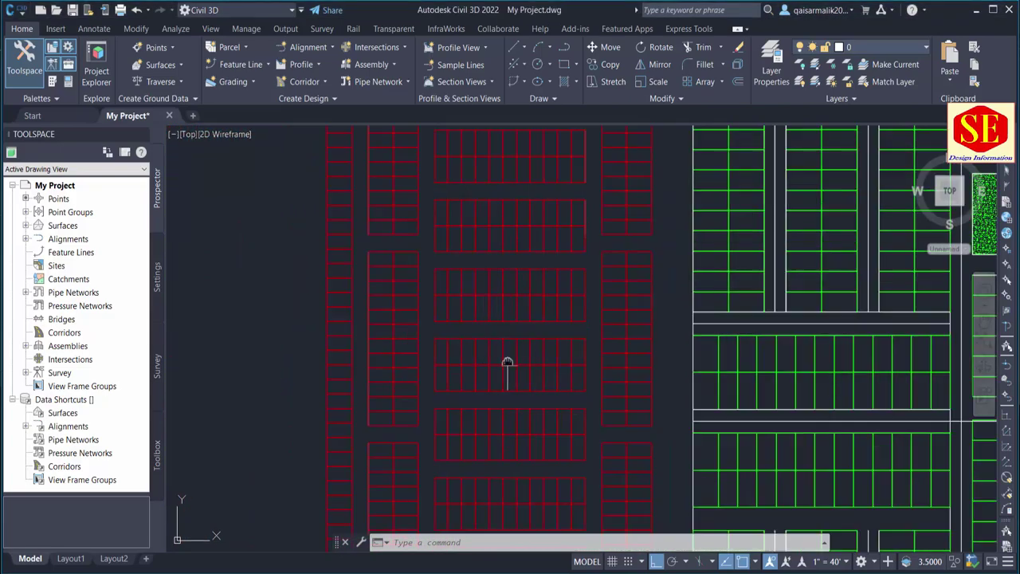
middle_click_drag(507, 365, 516, 285)
left_click(598, 255)
left_click(452, 307)
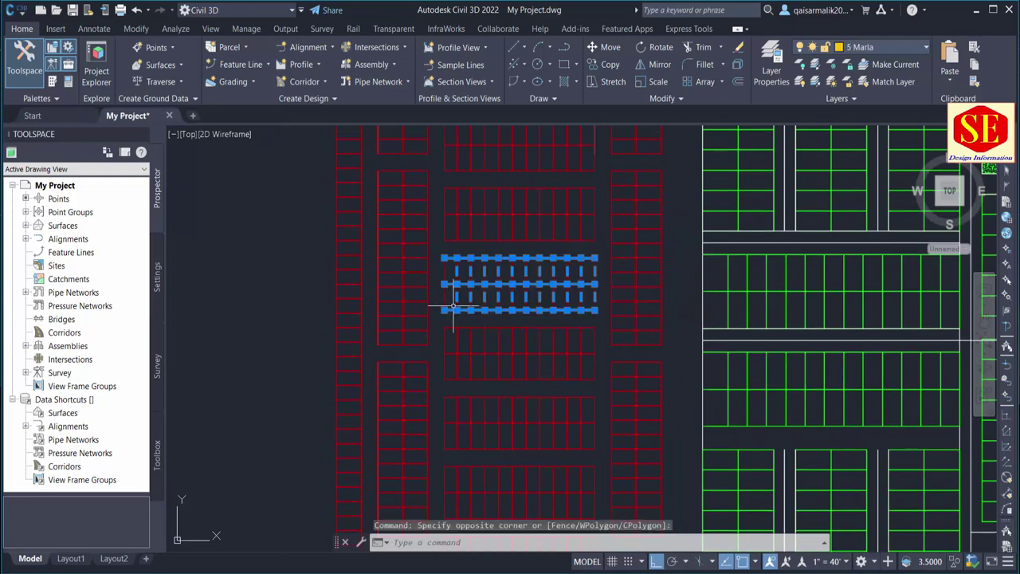
type("e")
key("Return")
- Erase the remaining middle plot lines, leaving an empty space among the red blocks
scroll(560, 296, "up", 2)
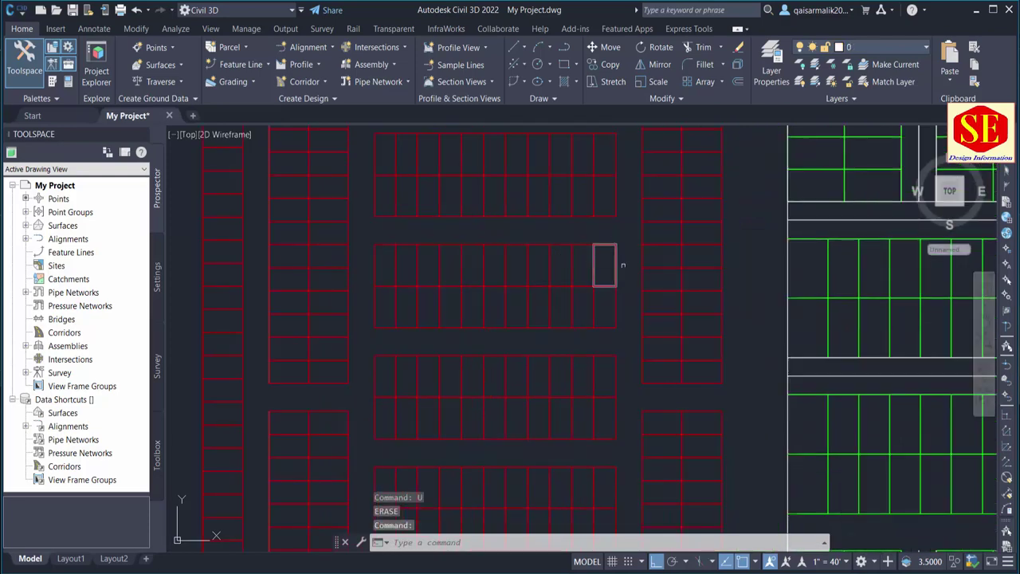
left_click(606, 303)
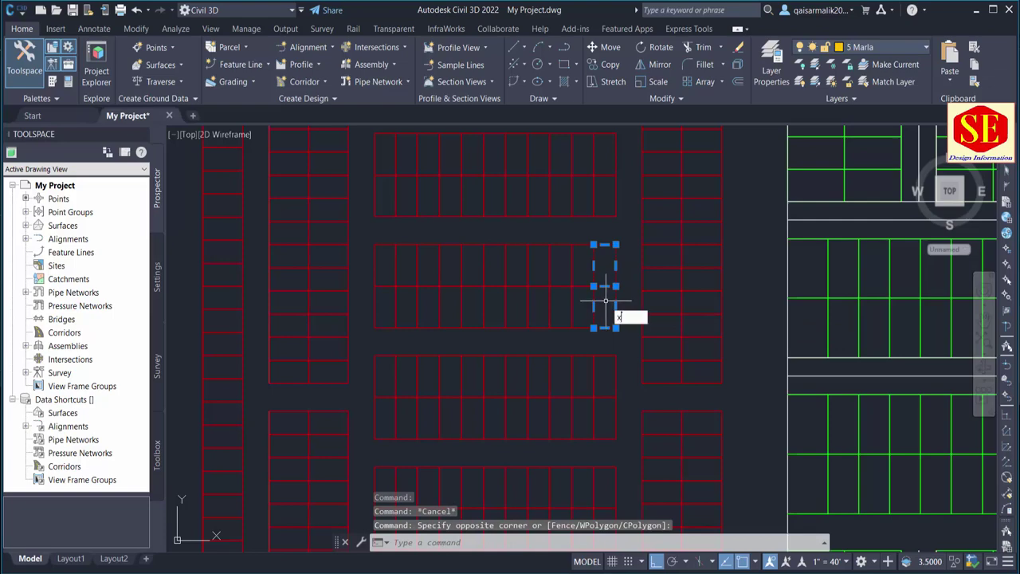
left_click(614, 273)
left_click(391, 319)
type("e")
key("Return")
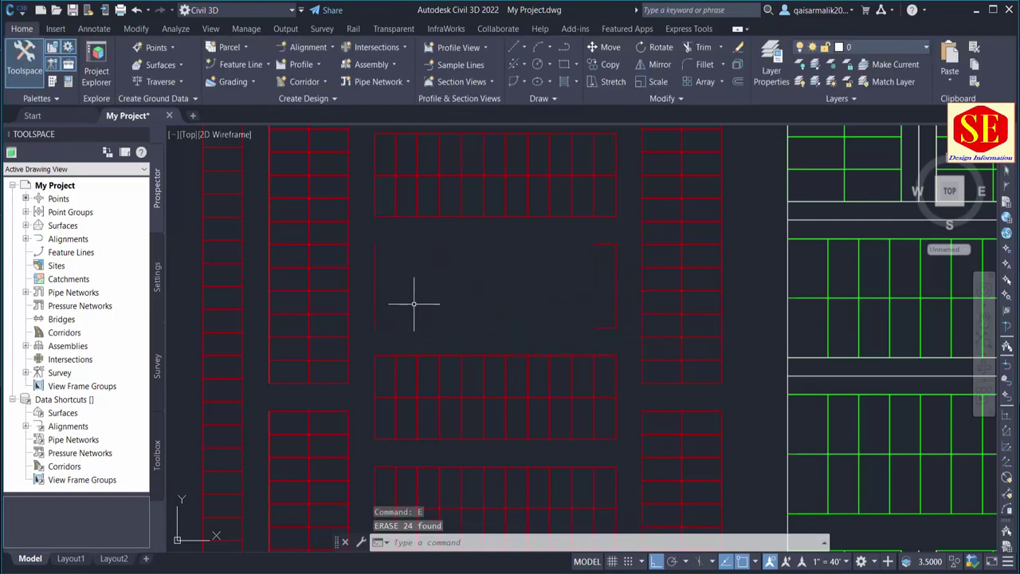
type("ex")
key("Return")
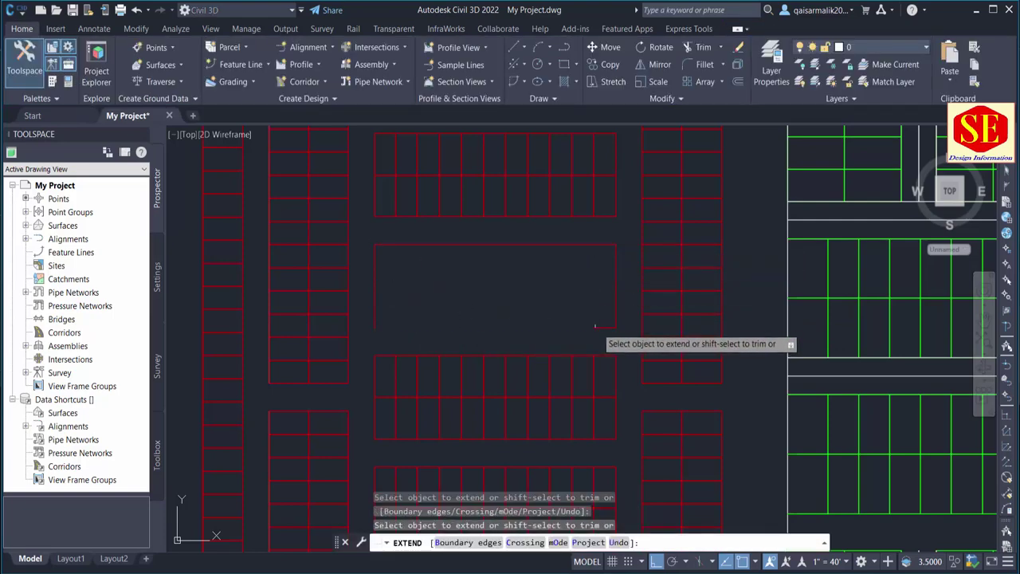
- Fill the middle rectangle among the red stall rows with a green concrete hatch
key("Escape")
scroll(501, 295, "down", 2)
type("h")
key("Return")
left_click(498, 297)
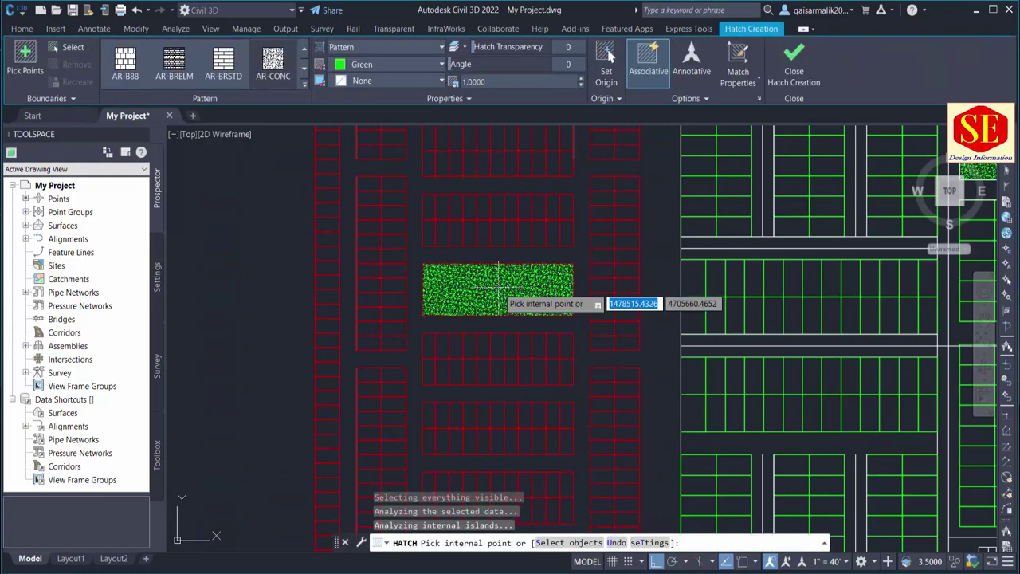
key("Escape")
scroll(526, 326, "down", 2)
middle_click_drag(537, 337, 540, 267)
middle_click_drag(547, 400, 547, 359)
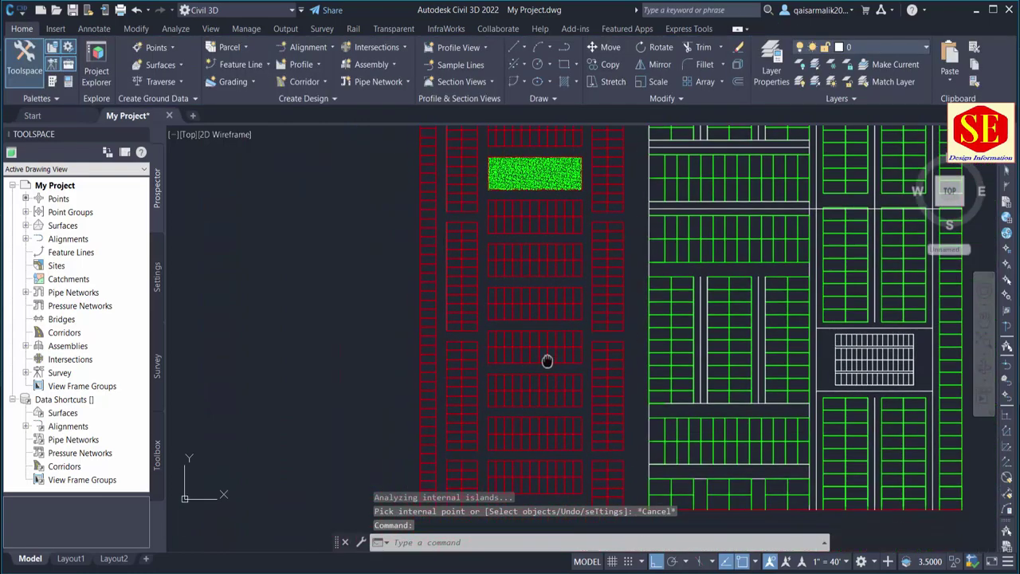
scroll(459, 329, "down", 1)
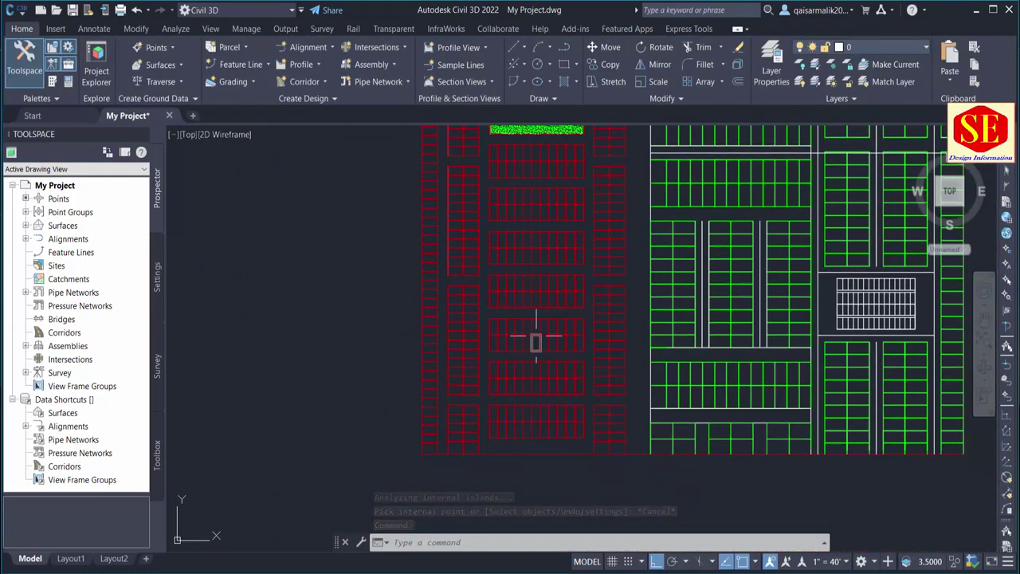
scroll(611, 319, "up", 2)
scroll(605, 316, "up", 2)
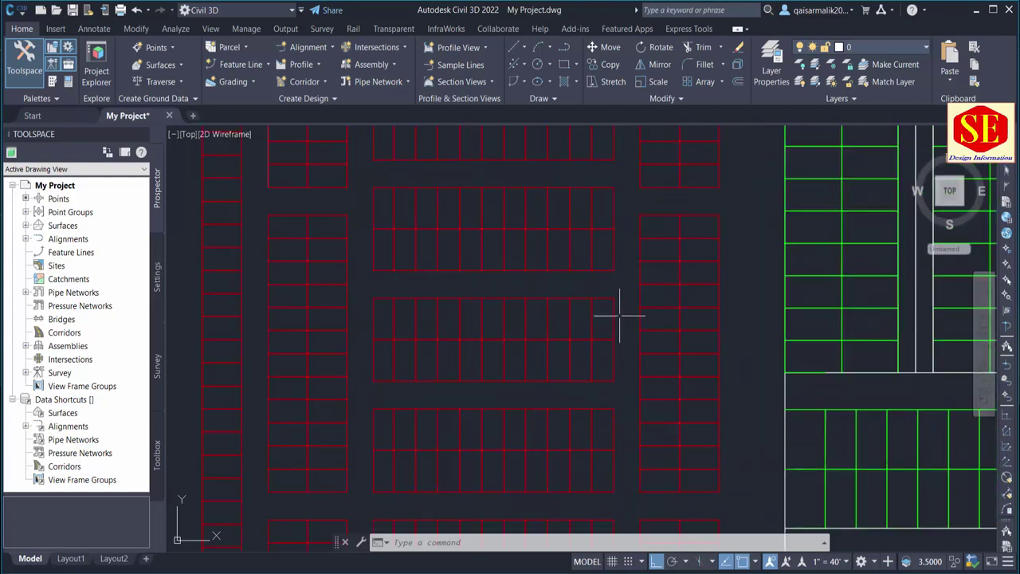
- Erase the middle block's stall lines and extend its edges to close the rectangle
left_click(603, 360)
type("X")
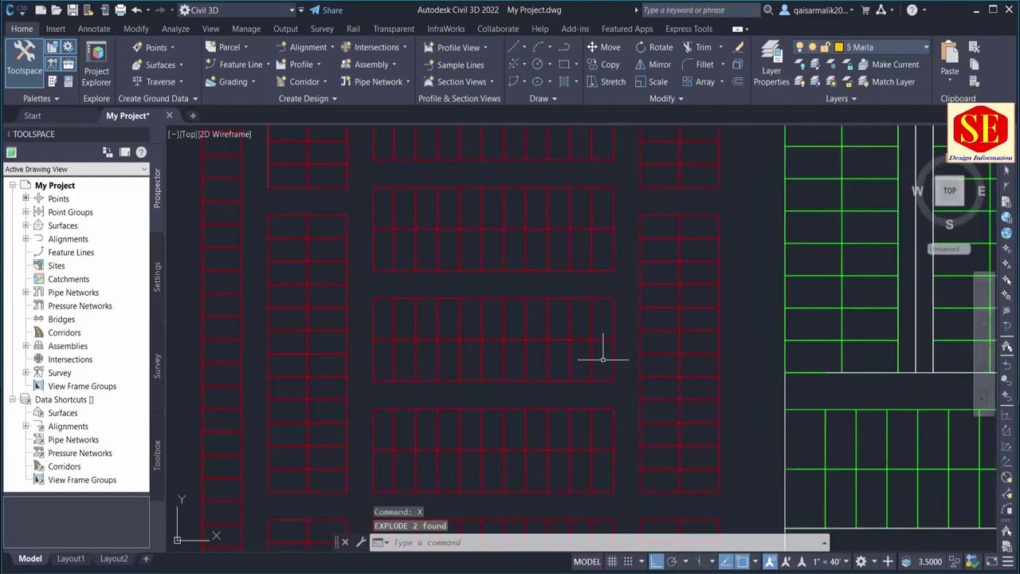
left_click(391, 351)
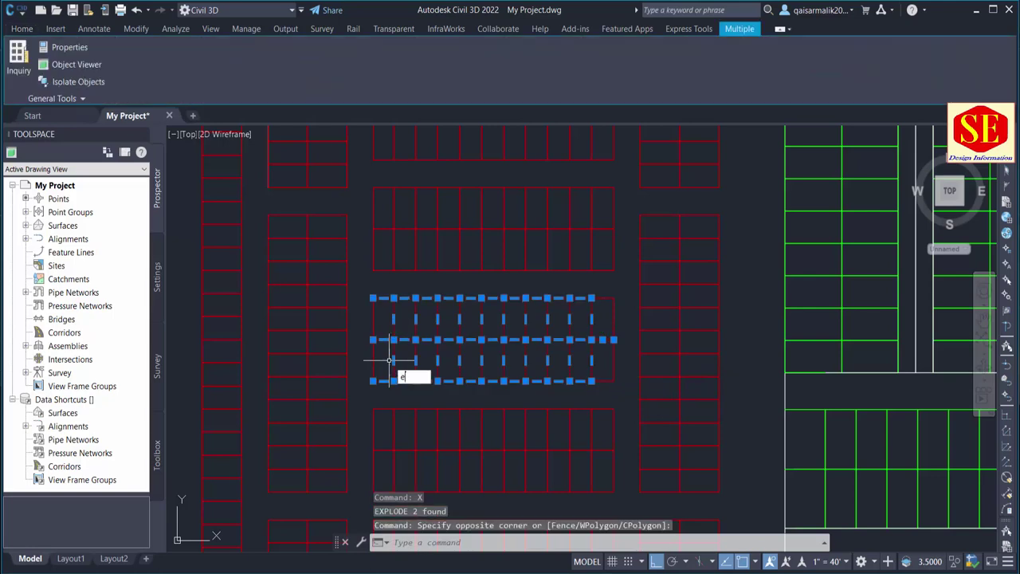
key("Delete")
type("ex")
key("Return")
left_click(591, 315)
left_click(597, 301)
key("Return")
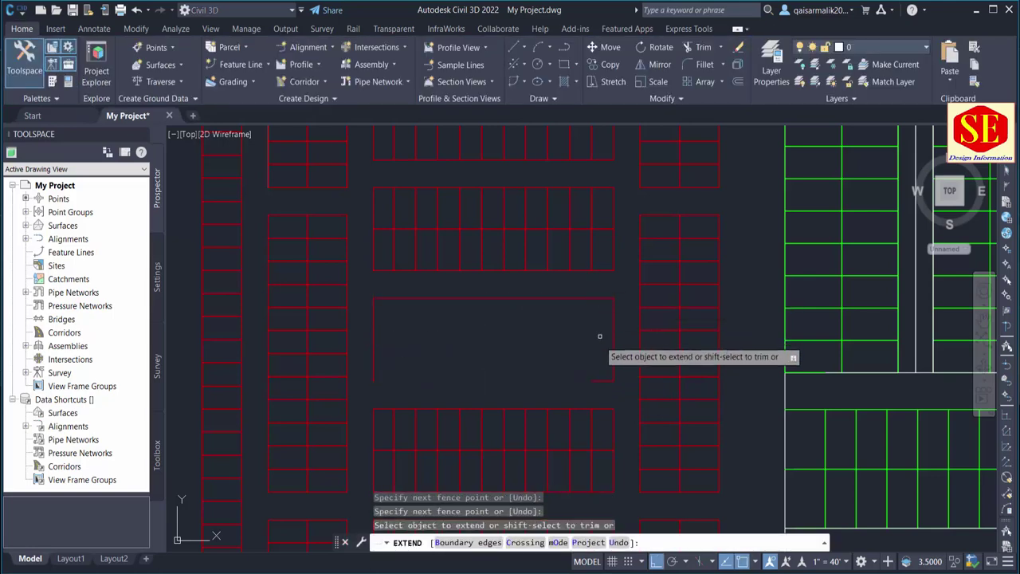
key("Escape")
- Draw a horizontal line across the empty rectangle and centre it in view
type("tr")
key("Return")
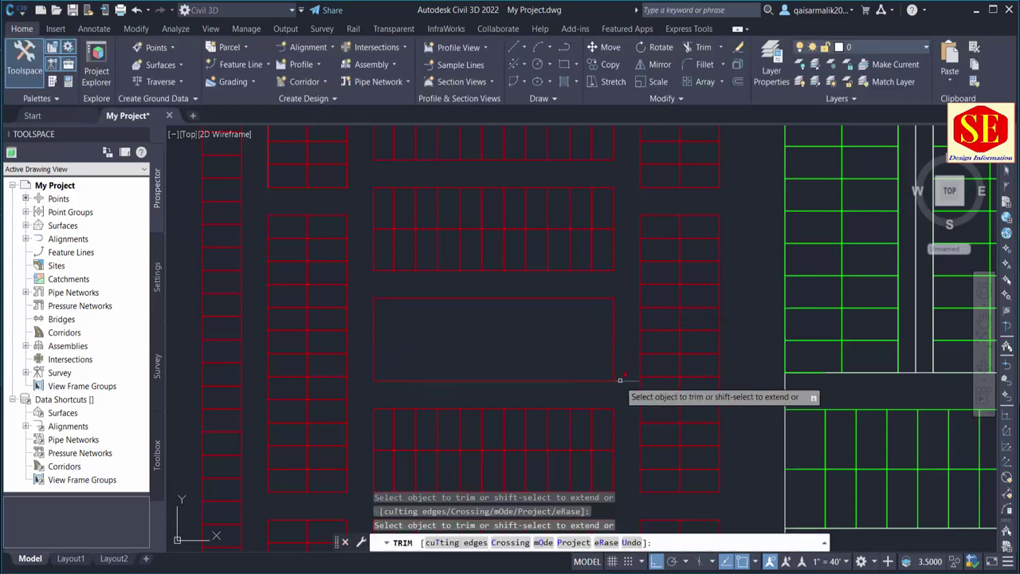
key("Escape")
key("Escape")
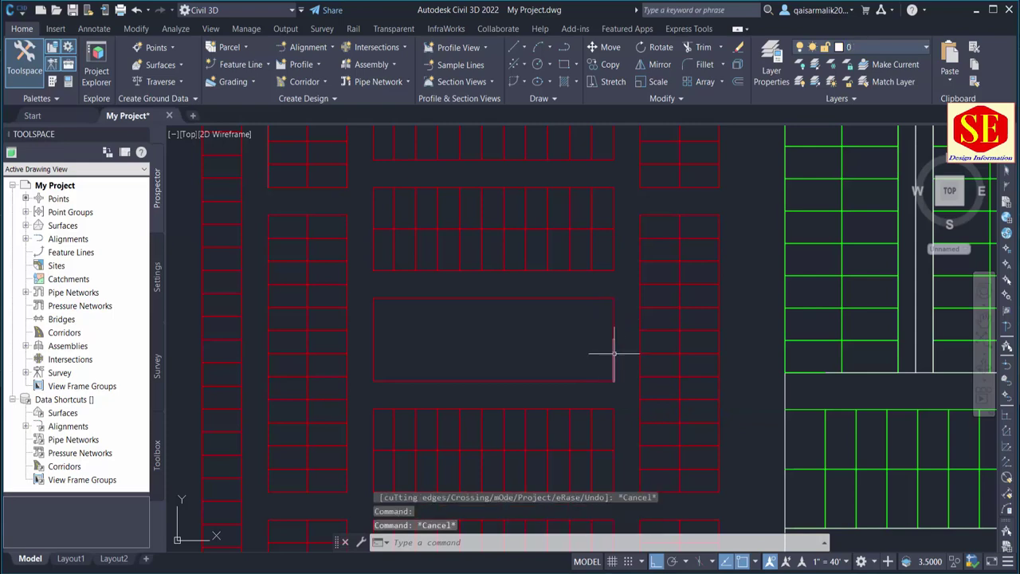
type("l")
key("Return")
left_click(614, 340)
left_click(373, 341)
key("Escape")
middle_click_drag(486, 343, 478, 395)
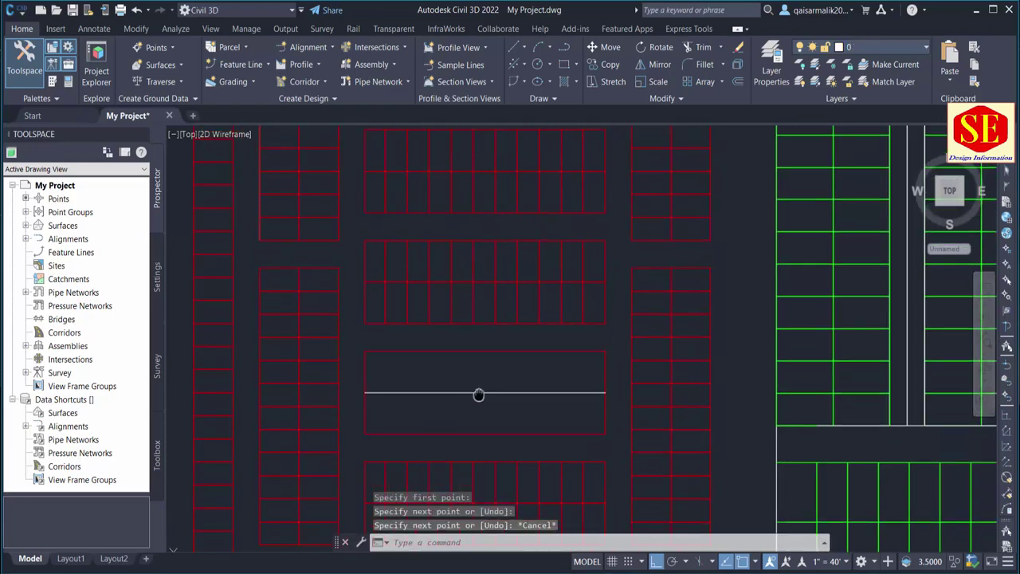
scroll(478, 395, "down", 4)
scroll(468, 397, "up", 4)
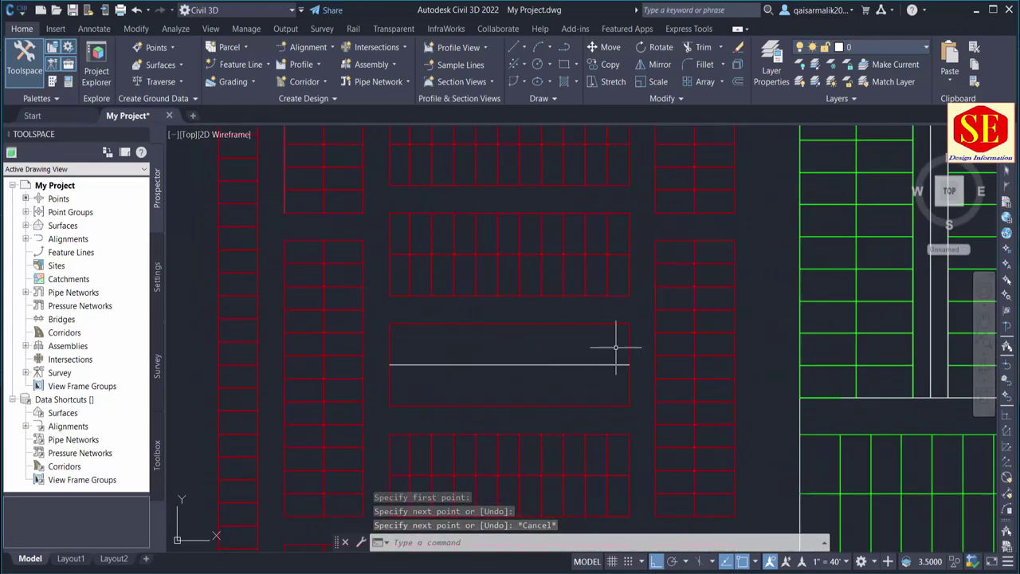
middle_click_drag(616, 347, 669, 366)
- Add 'Market' multiline text at height 20 in the rectangle, correcting the misspelt 'Markeet'
type("mt")
key("Return")
left_click(445, 345)
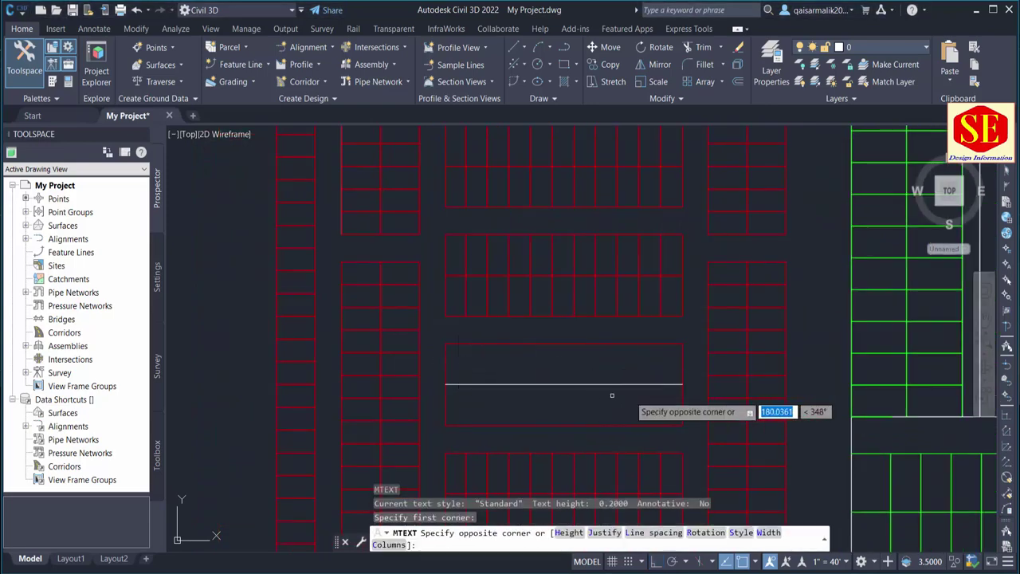
left_click(630, 399)
type("Markeet")
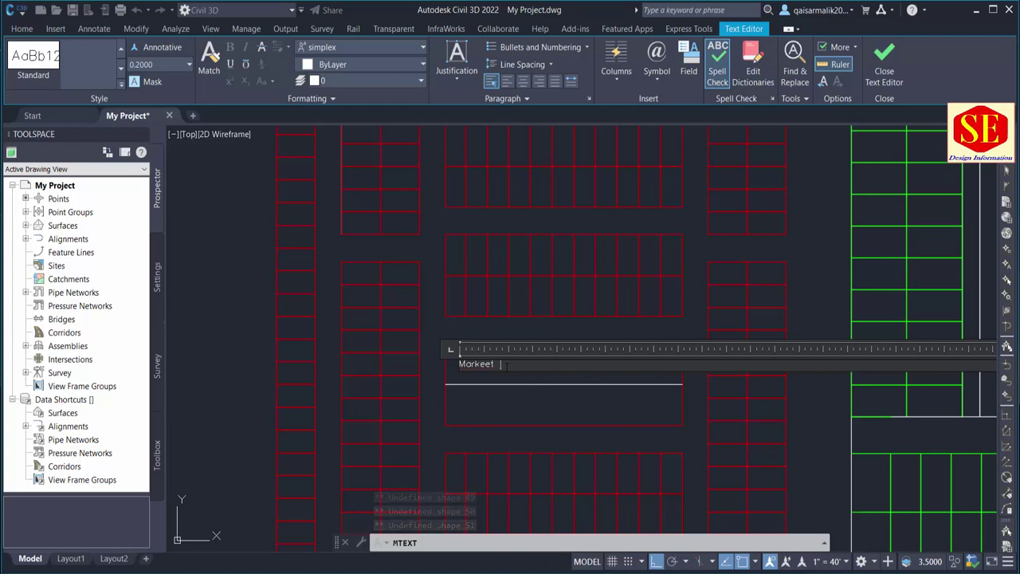
right_click(488, 365)
left_click(520, 156)
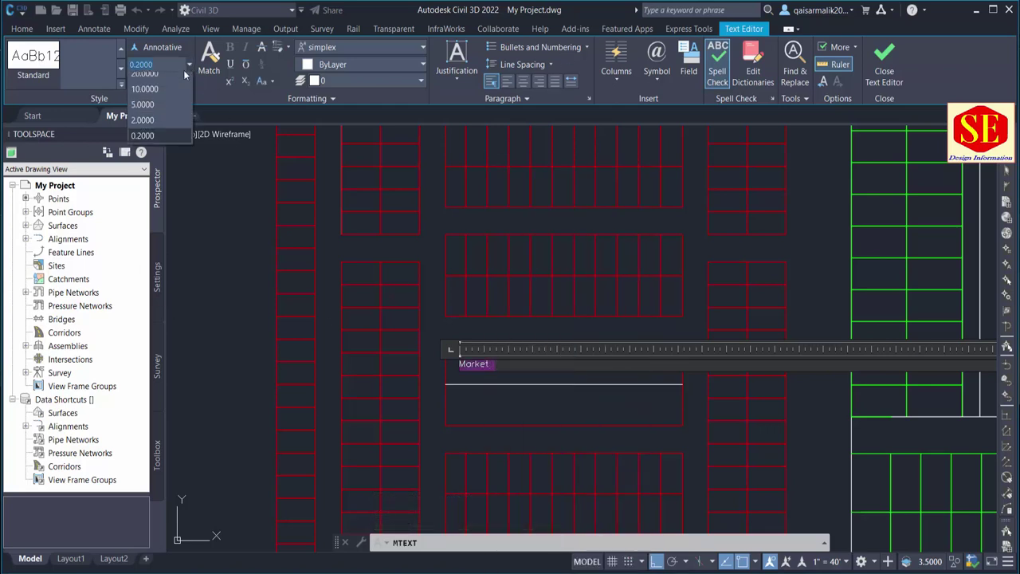
left_click(183, 71)
left_click(525, 335)
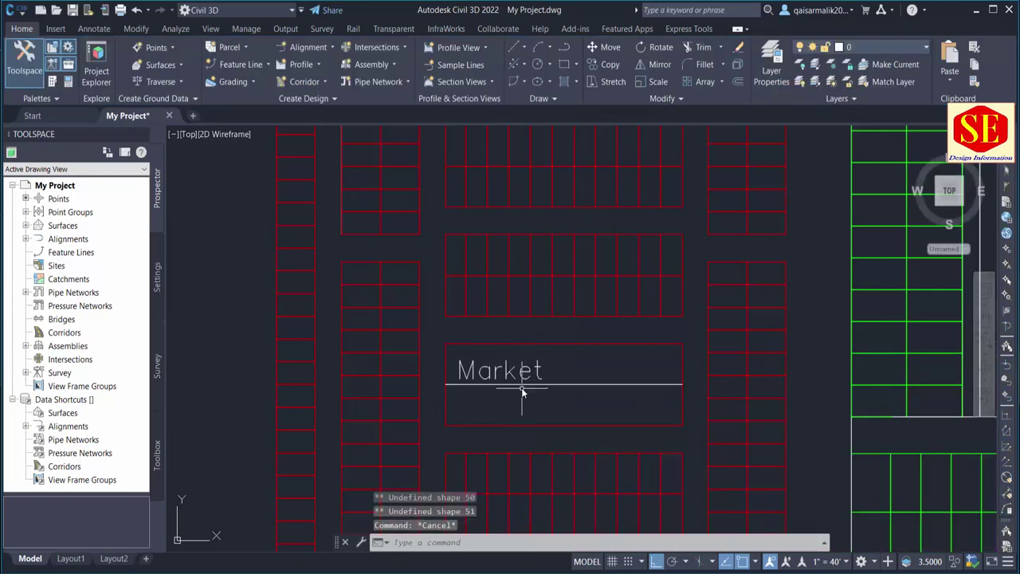
- Move the Market text to its new position inside the rectangle
type("m")
key("Return")
key("Return")
left_click(567, 375)
left_click(605, 371)
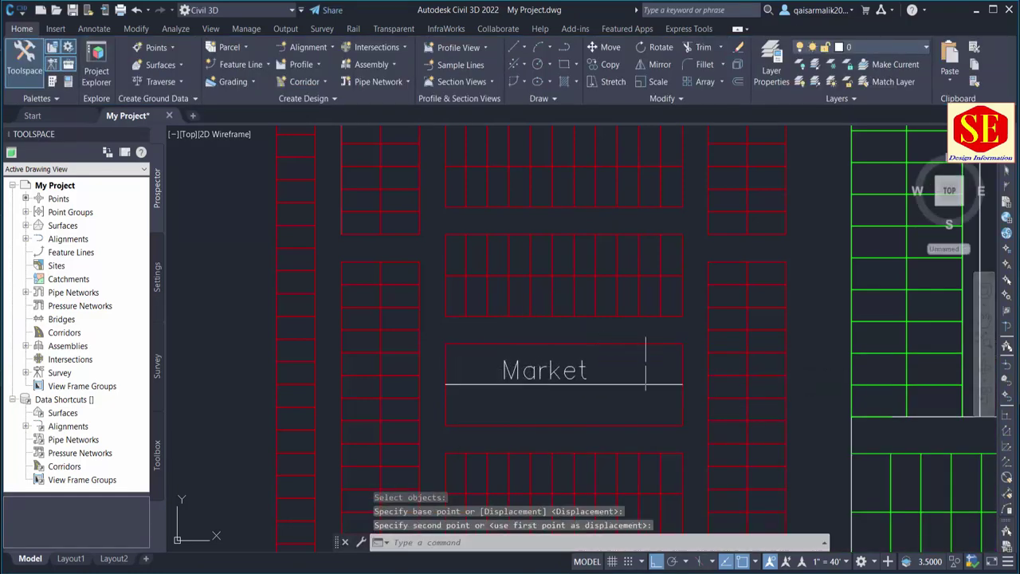
scroll(550, 375, "down", 4)
middle_click_drag(546, 372, 461, 359)
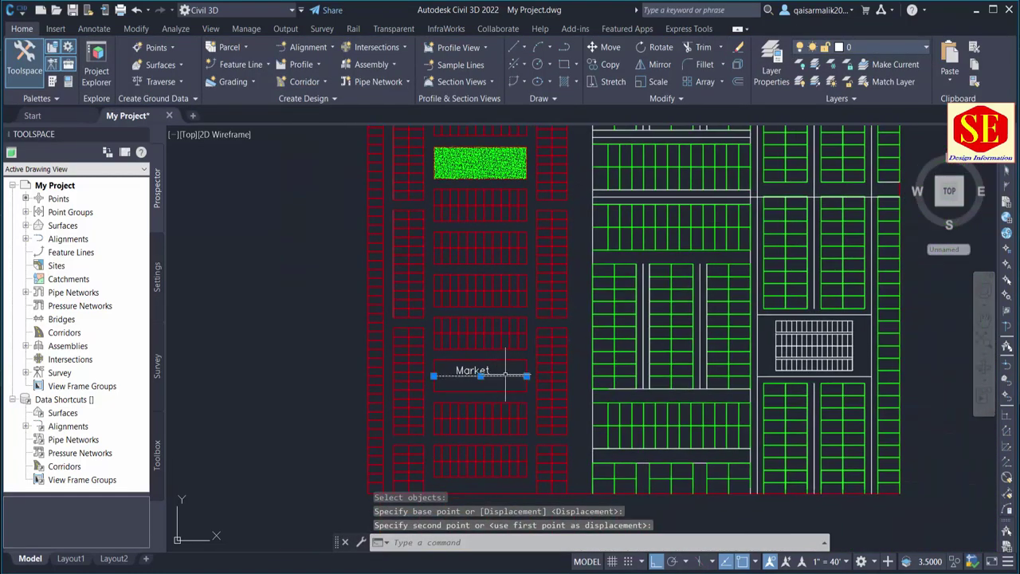
- Erase the line under Market and edit the label to read 'Market Block'
type("e")
key("Return")
double_click(474, 371)
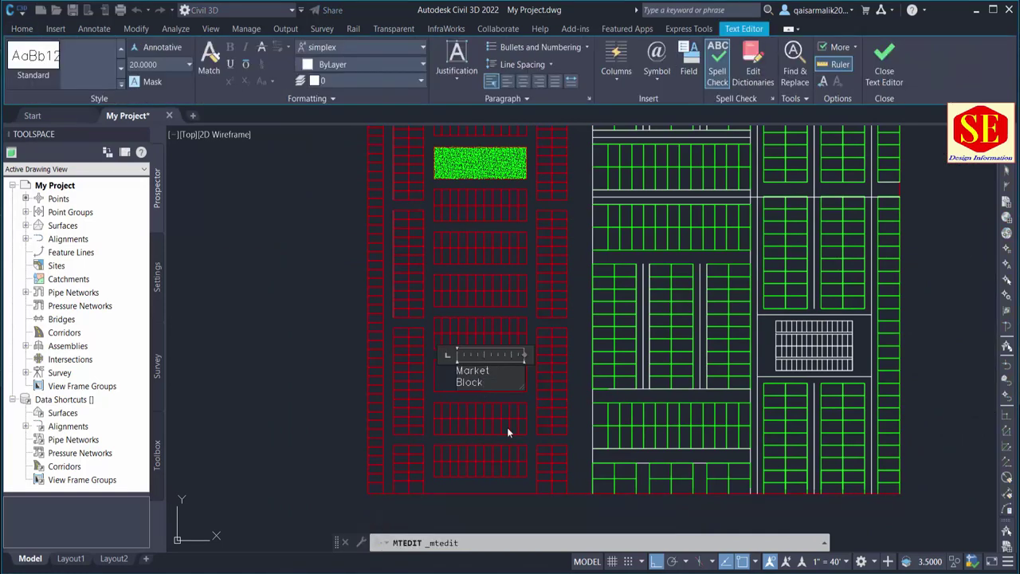
key("Escape")
- Pan and zoom across the layout to bring Market Block and the Plots legend into view
mouse_move(474, 381)
middle_mouse_down()
mouse_move(499, 244)
mouse_move(497, 326)
middle_mouse_up()
scroll(499, 239, "down", 2)
scroll(494, 211, "up", 4)
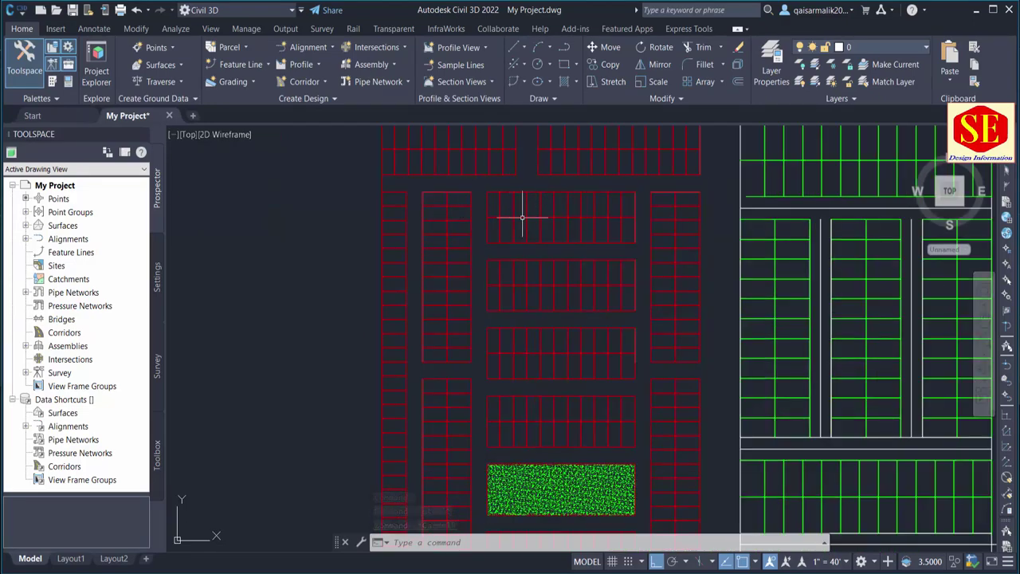
scroll(588, 364, "down", 1)
scroll(531, 307, "down", 1)
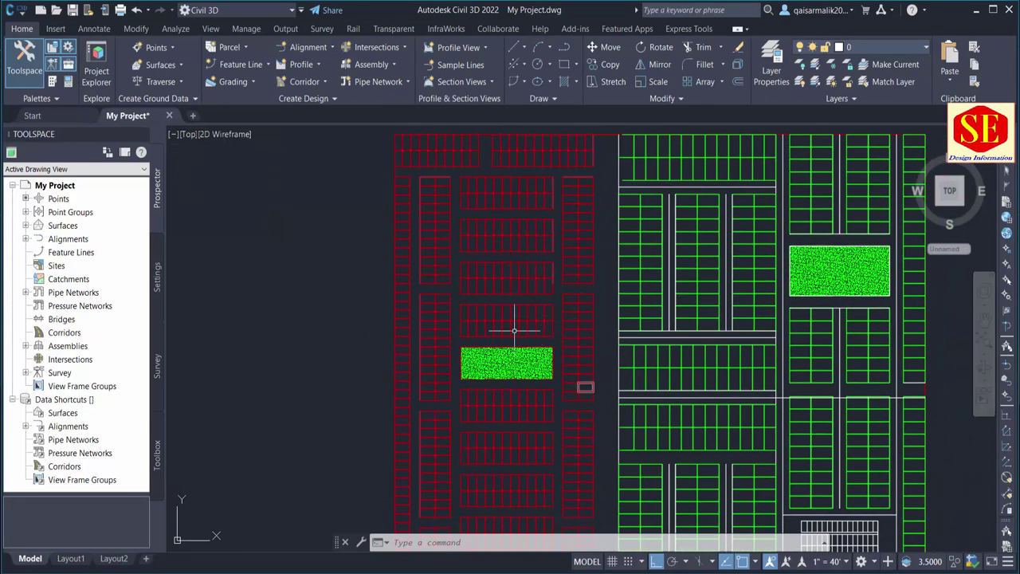
middle_click_drag(444, 471, 499, 415)
scroll(496, 312, "down", 2)
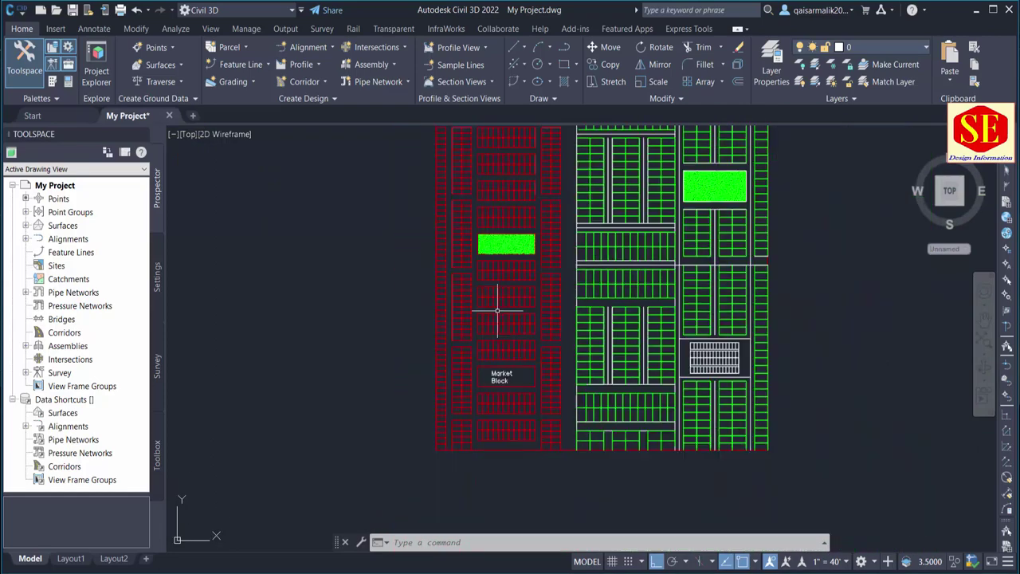
scroll(544, 335, "down", 1)
scroll(577, 295, "down", 2)
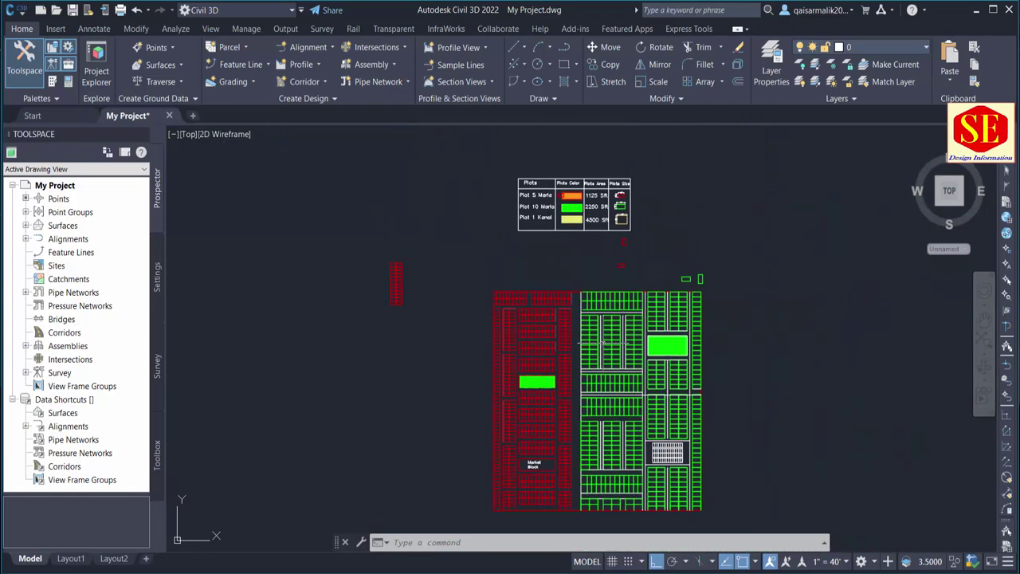
scroll(620, 204, "up", 2)
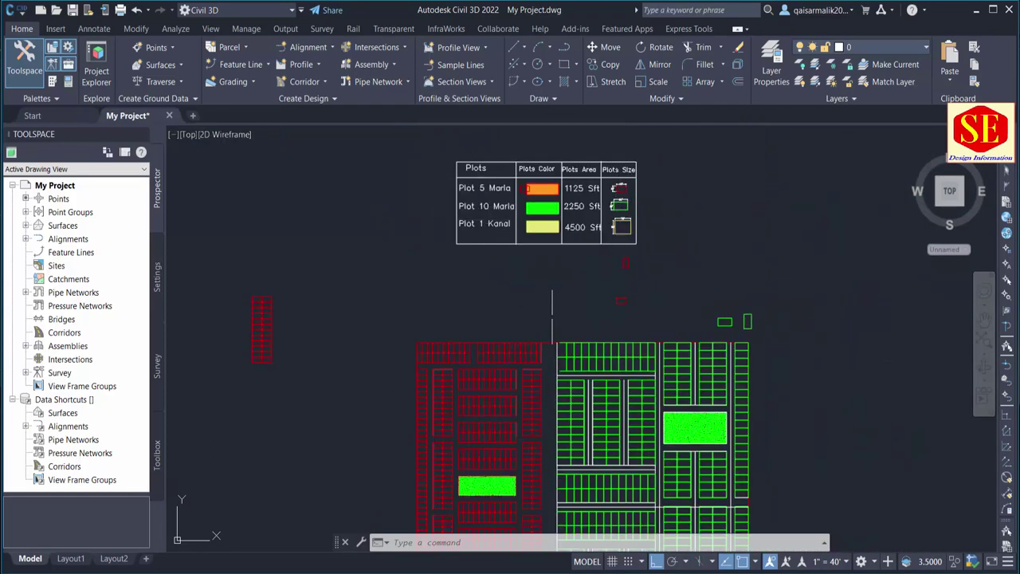
middle_click_drag(551, 316, 554, 253)
middle_click_drag(638, 507, 640, 435)
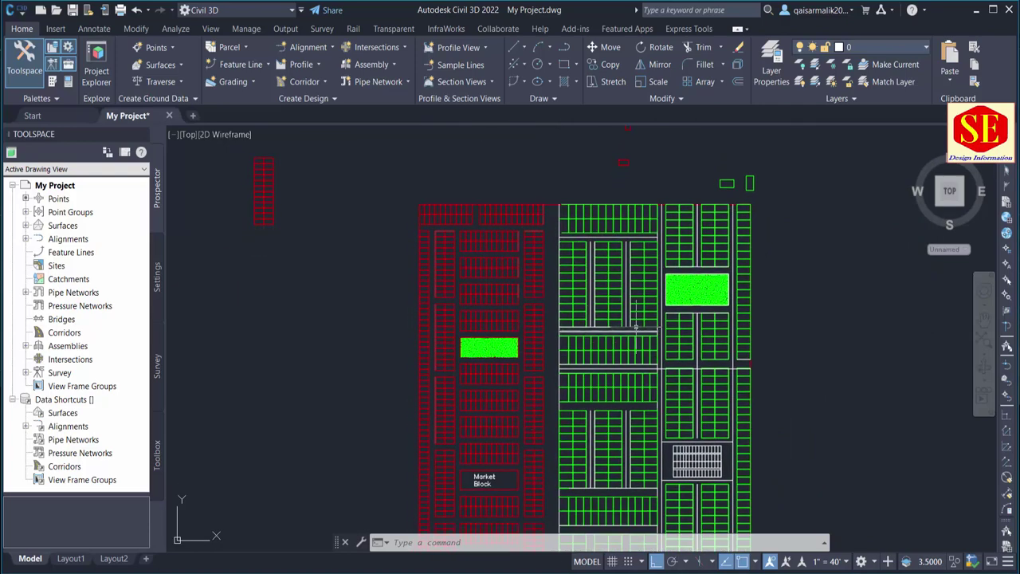
middle_click_drag(411, 278, 457, 402)
- Erase the stray objects near the Plots legend and the isolated red stall column
left_click(844, 242)
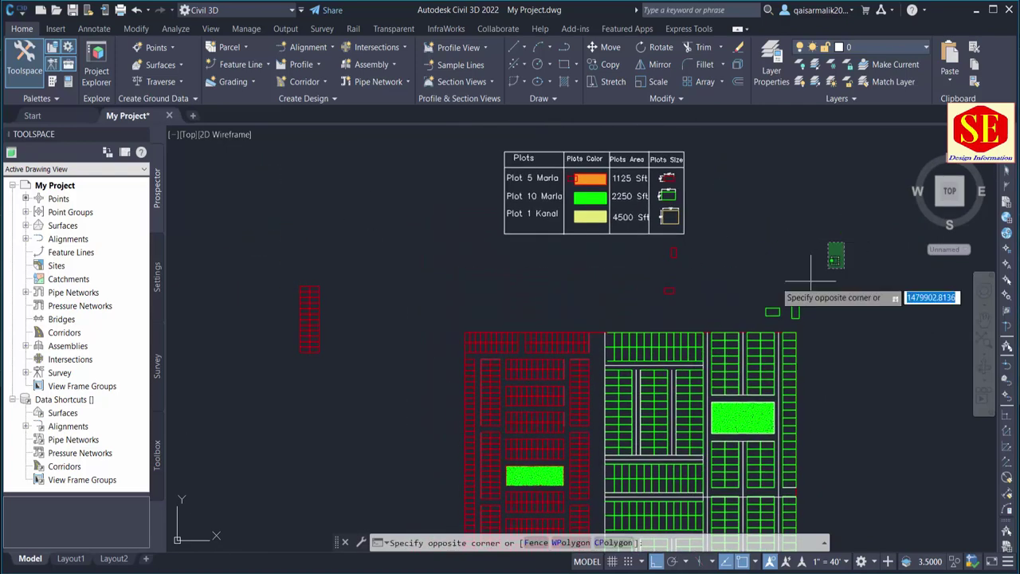
left_click(644, 313)
key("Delete")
left_click(343, 258)
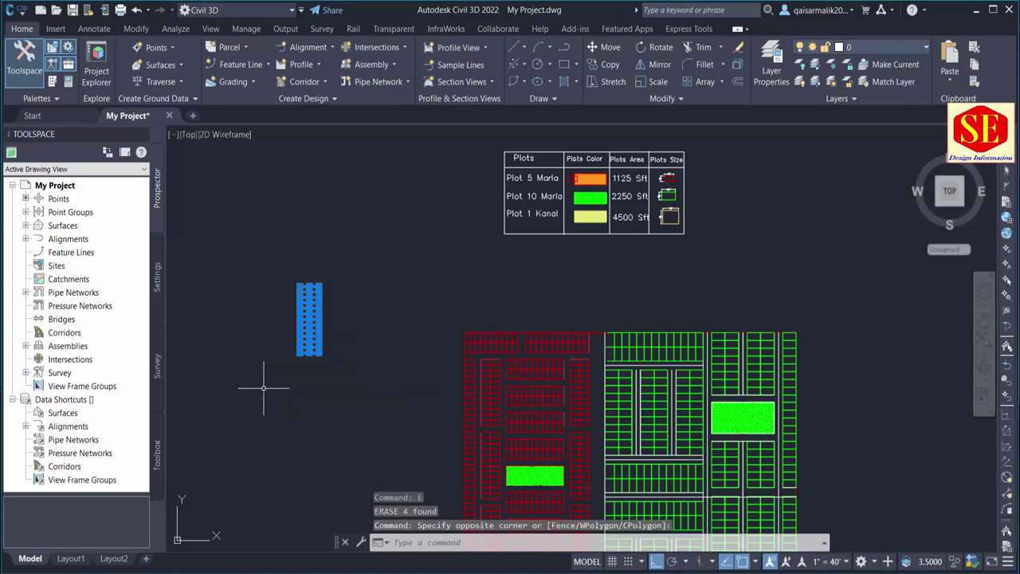
mouse_move(687, 361)
middle_mouse_down()
mouse_move(687, 259)
mouse_move(694, 467)
middle_mouse_up()
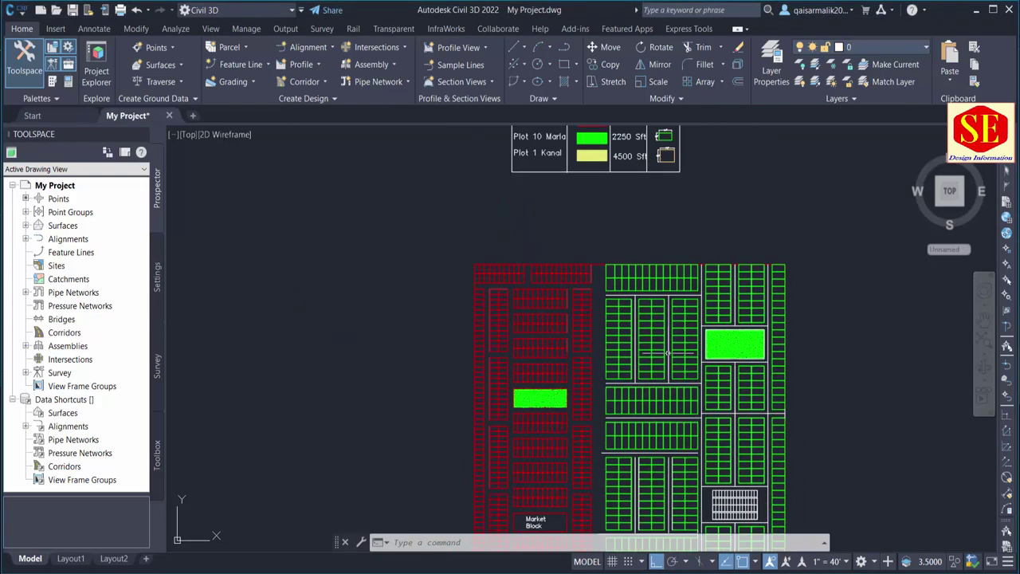
scroll(725, 274, "up", 2)
scroll(849, 322, "up", 1)
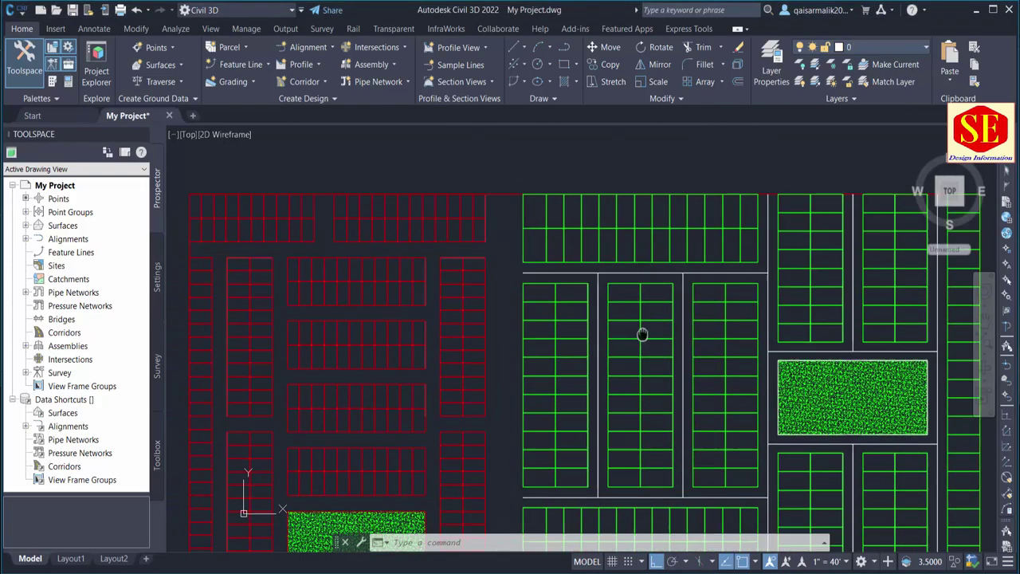
scroll(642, 335, "up", 1)
middle_click_drag(587, 225, 587, 263)
- Draw a vertical line along the top edge of the red stall block
type("l")
key("Return")
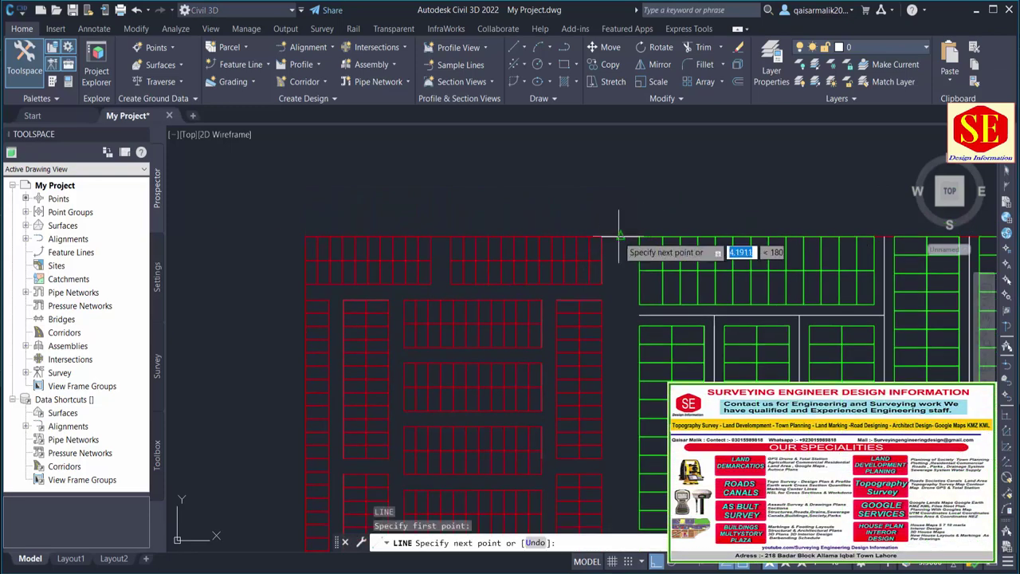
scroll(619, 236, "down", 2)
middle_click_drag(638, 454, 638, 295)
scroll(637, 295, "up", 2)
left_click(638, 307)
key("Escape")
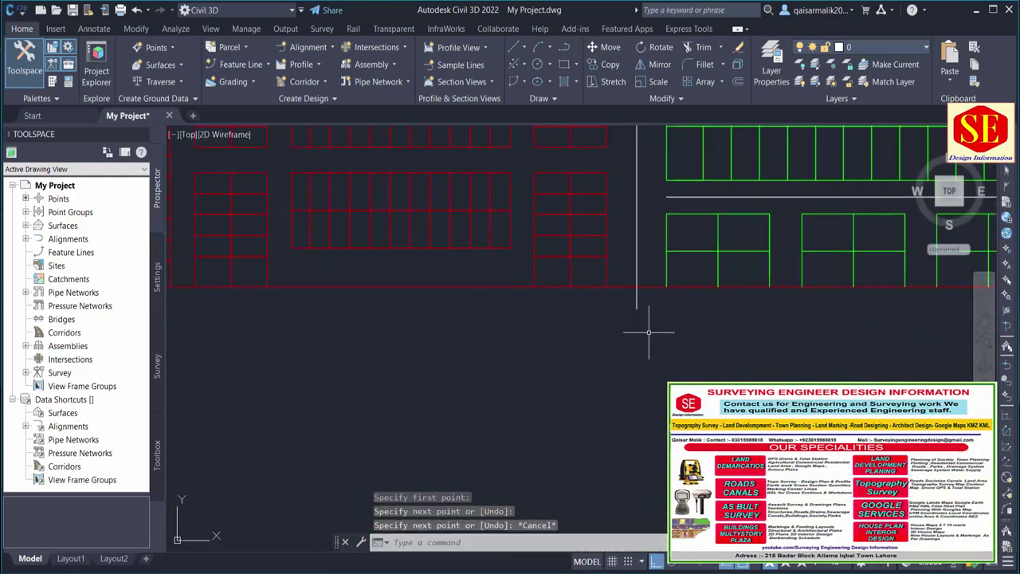
type("tr")
- Extend the road lines near Market Block to their boundaries with a fence
key("Return")
key("Escape")
scroll(662, 332, "down", 2)
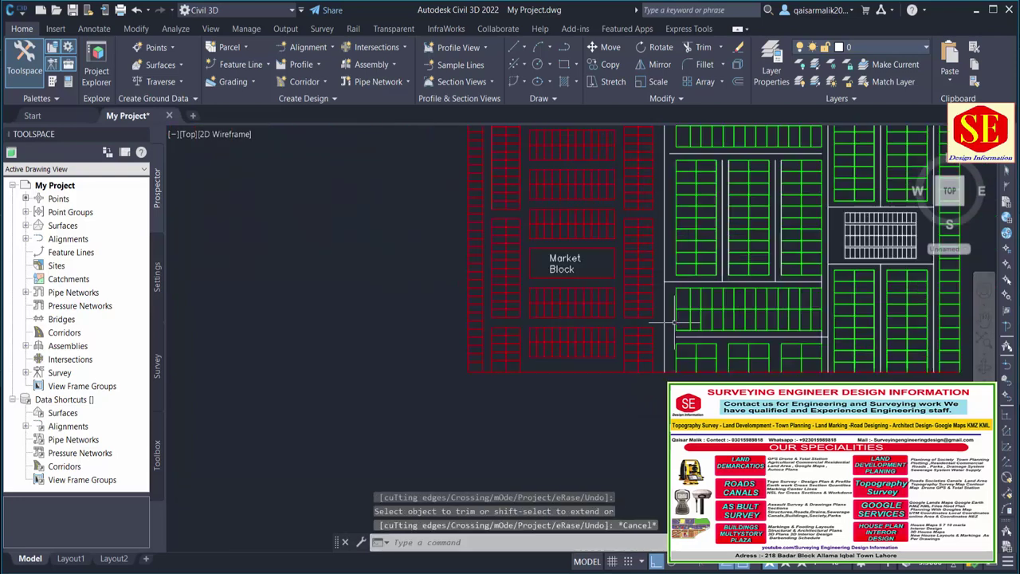
scroll(679, 331, "up", 2)
type("e")
key("Return")
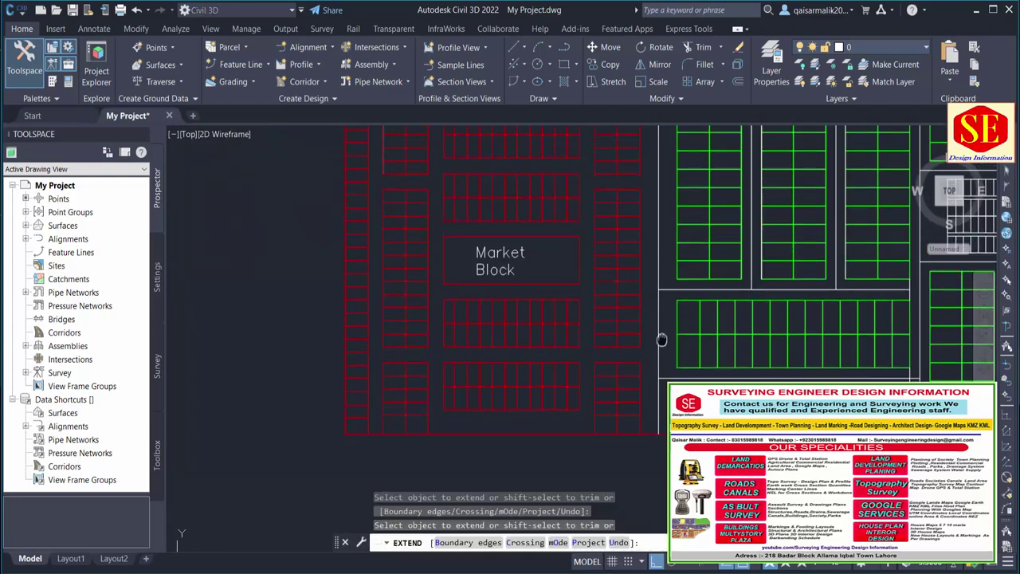
scroll(675, 328, "up", 2)
scroll(675, 327, "down", 2)
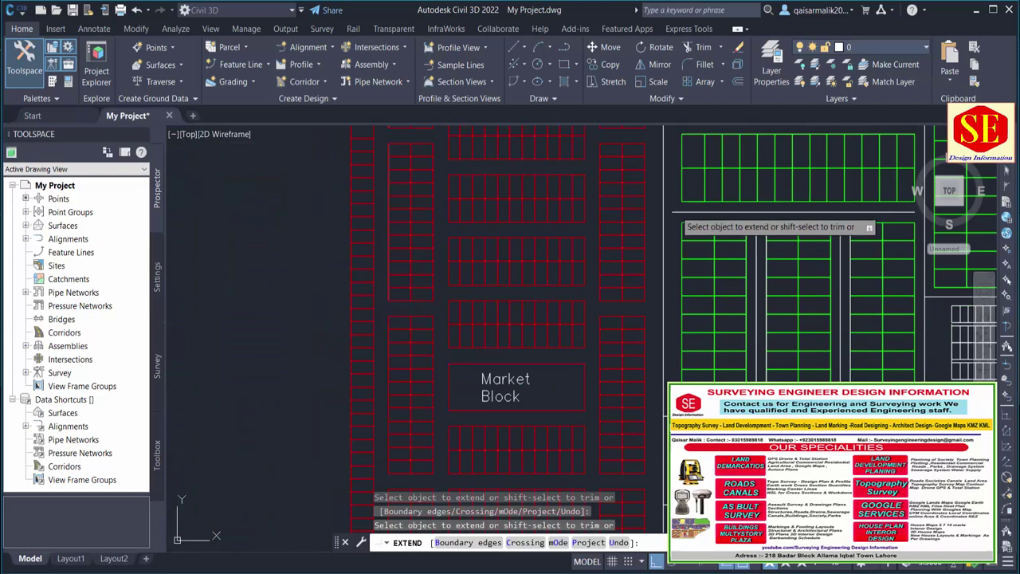
left_click(676, 212)
key("Return")
- Extend the road line beside the hatched parking block to its next boundary
middle_click_drag(676, 212, 696, 356)
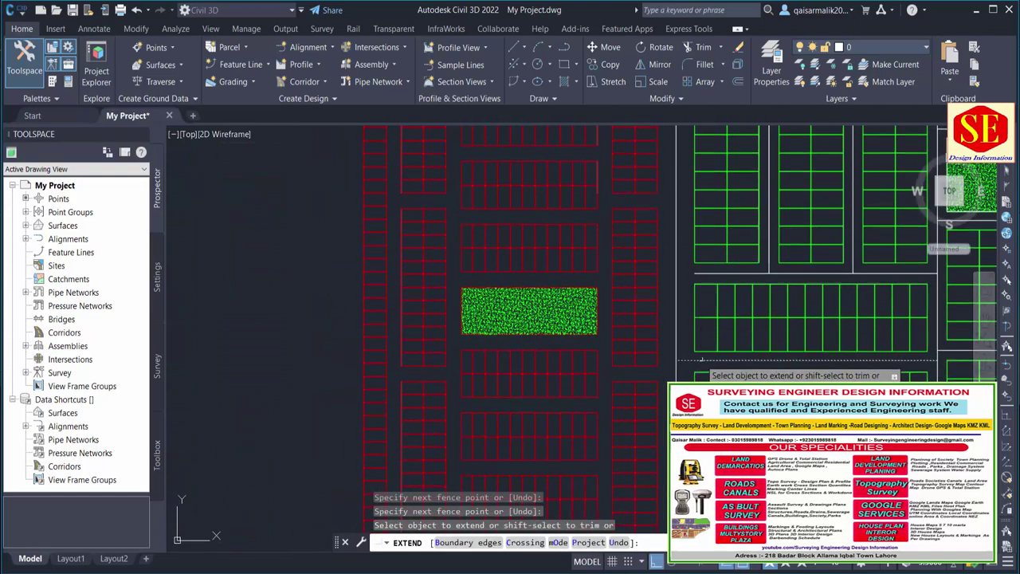
left_click(701, 360)
scroll(701, 274, "down", 2)
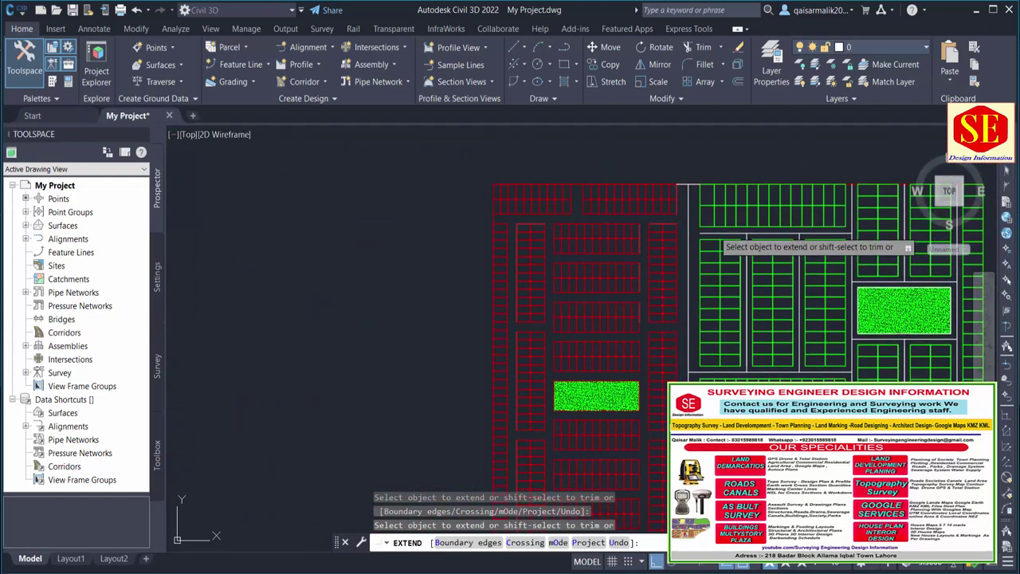
left_click(719, 243)
key("Escape")
scroll(684, 273, "up", 2)
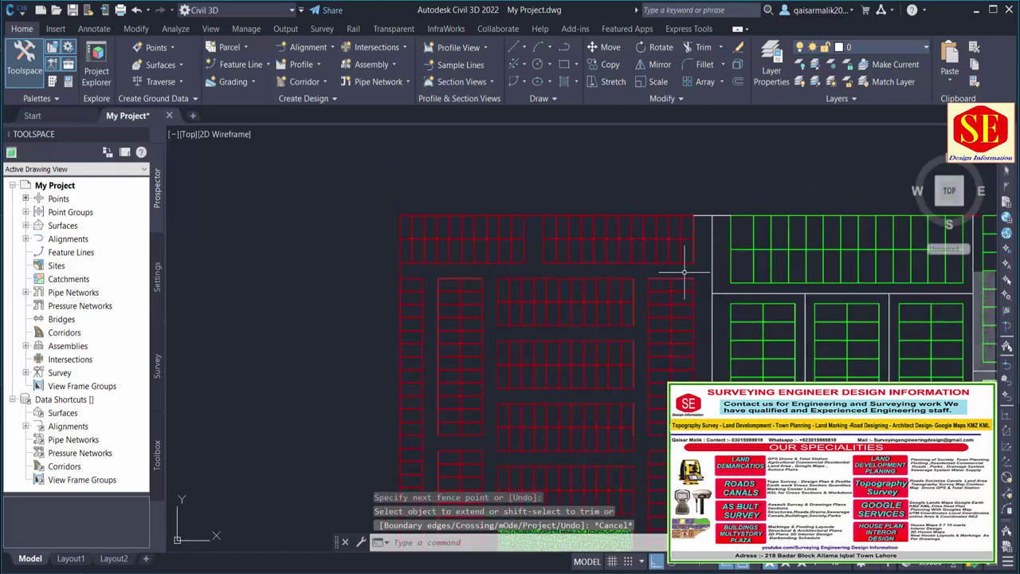
type("l")
key("Return")
- Draw a horizontal road line leftward from the parking block corner
scroll(687, 267, "up", 2)
left_click(691, 260)
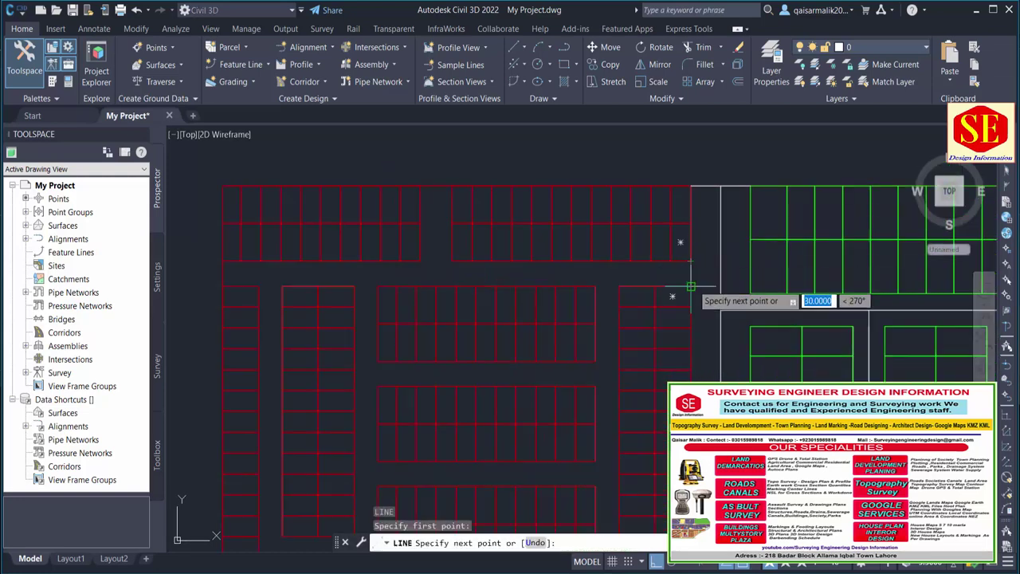
key("Escape")
key("Return")
left_click(691, 274)
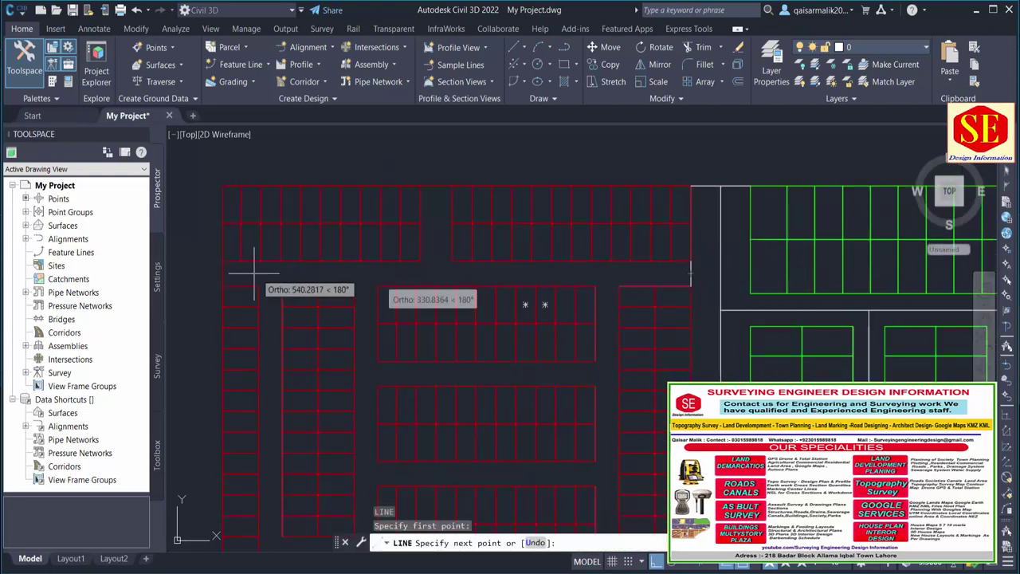
left_click(222, 273)
middle_click_drag(446, 273, 627, 273)
- Draw a vertical road line from above the parking row down to the horizontal road line
key("Return")
key("Return")
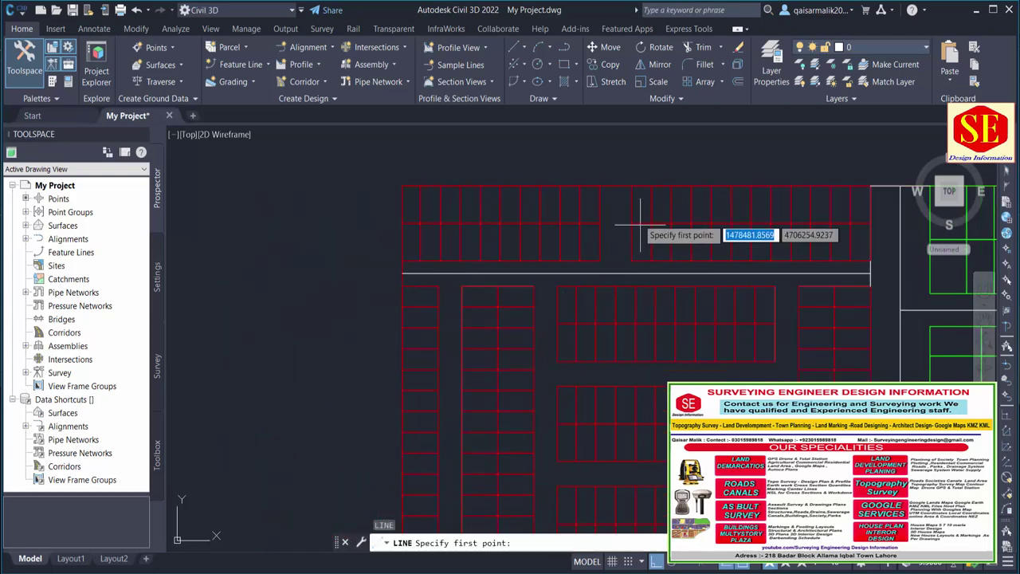
left_click(604, 190)
key("Escape")
key("Return")
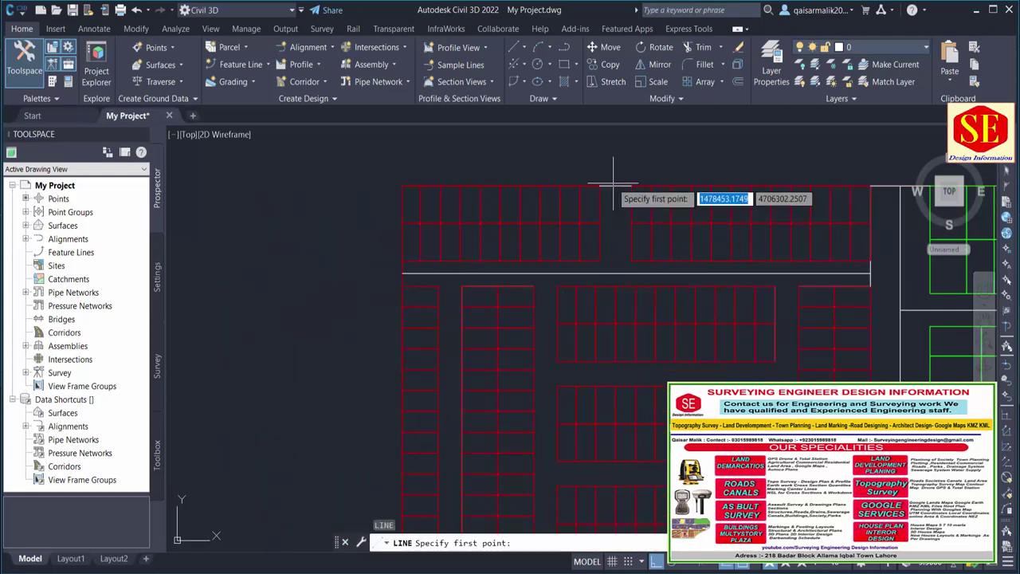
left_click(615, 187)
left_click(616, 273)
key("Escape")
middle_click_drag(719, 347, 737, 294)
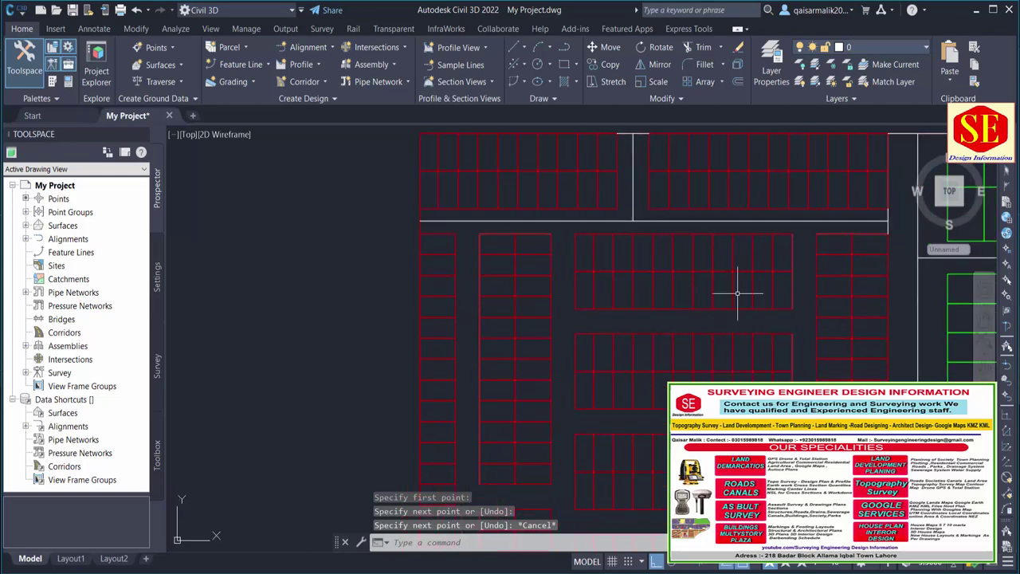
- Attempt another road line near the upper right of the parking area, then cancel it
key("Return")
scroll(817, 234, "up", 2)
left_click(804, 234)
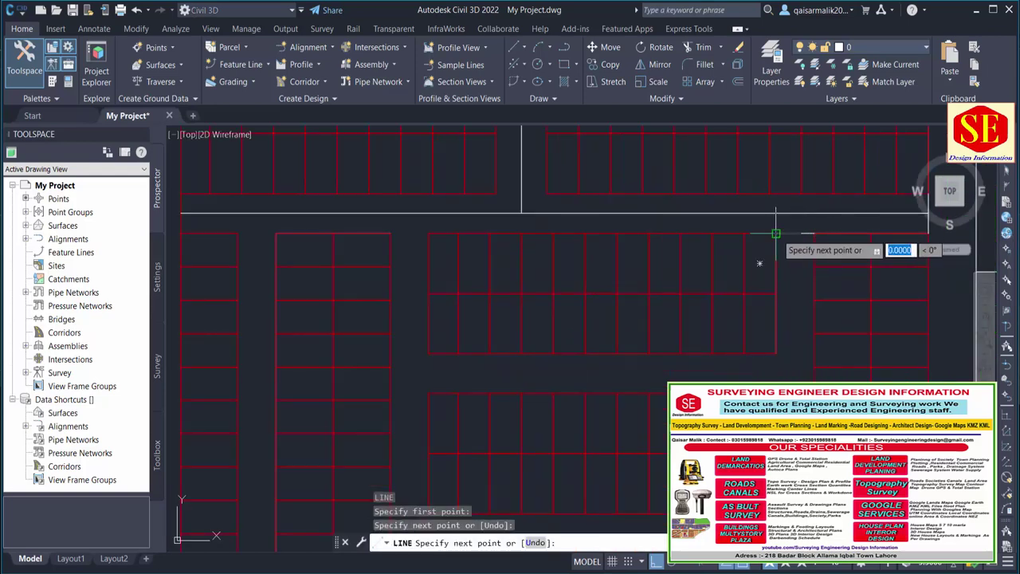
key("Escape")
key("Return")
left_click(785, 231)
scroll(787, 248, "down", 2)
scroll(788, 264, "down", 2)
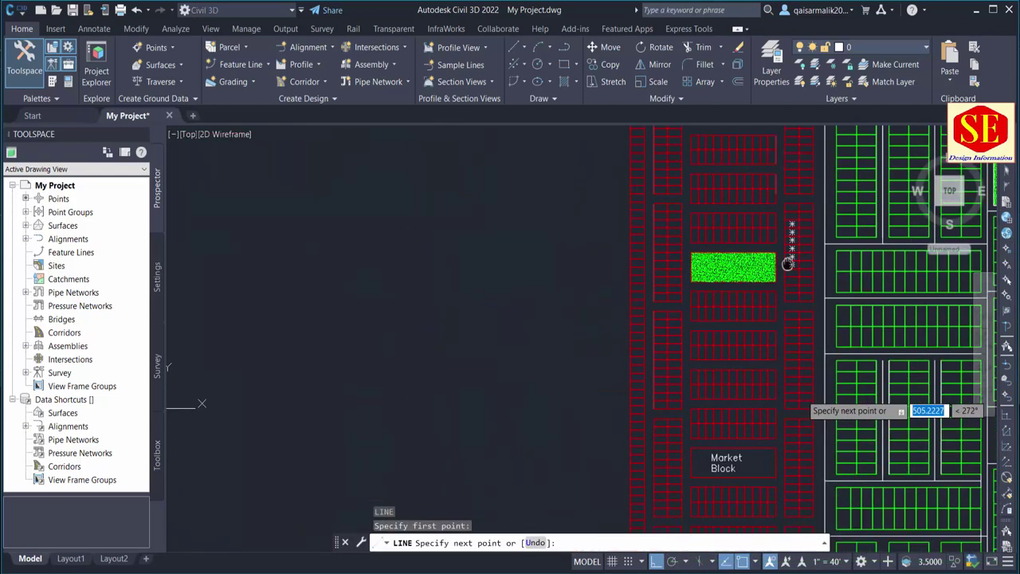
scroll(785, 319, "up", 3)
key("Escape")
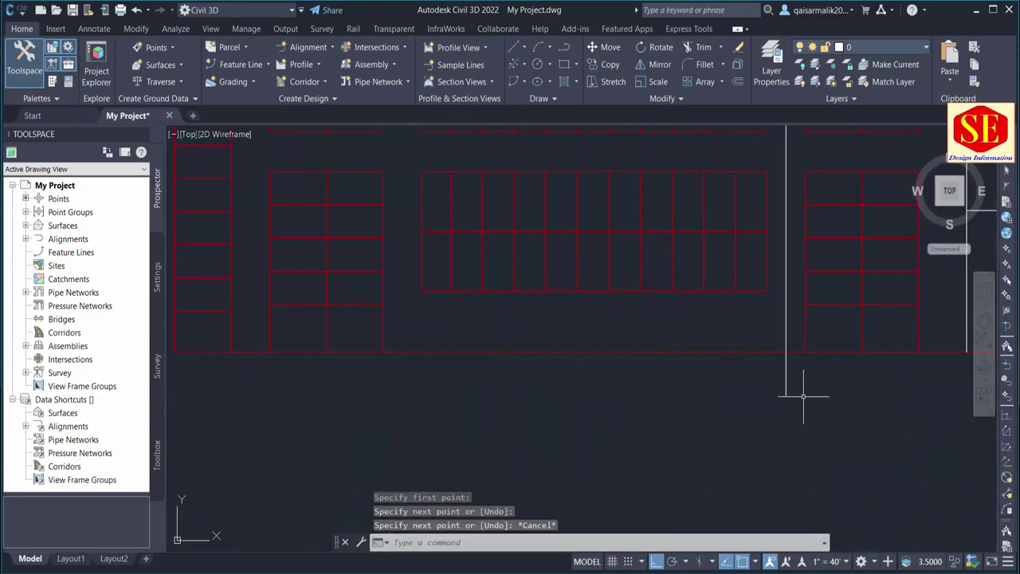
- Trim the crossing road lines with a fence, then briefly try extending them
type("tr")
key("Return")
left_click(797, 402)
key("Return")
scroll(816, 258, "down", 3)
key("Escape")
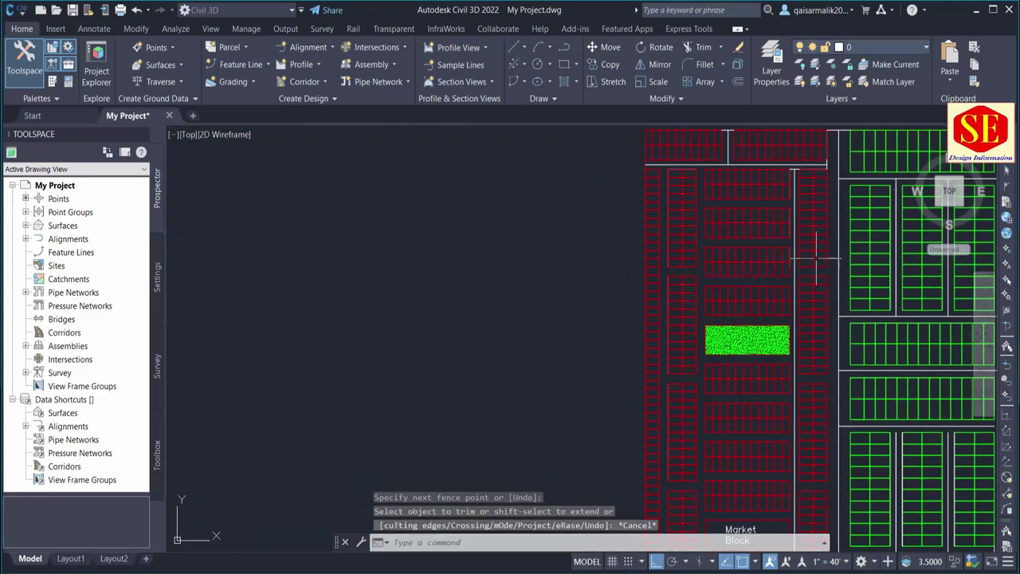
scroll(817, 257, "up", 4)
key("Return")
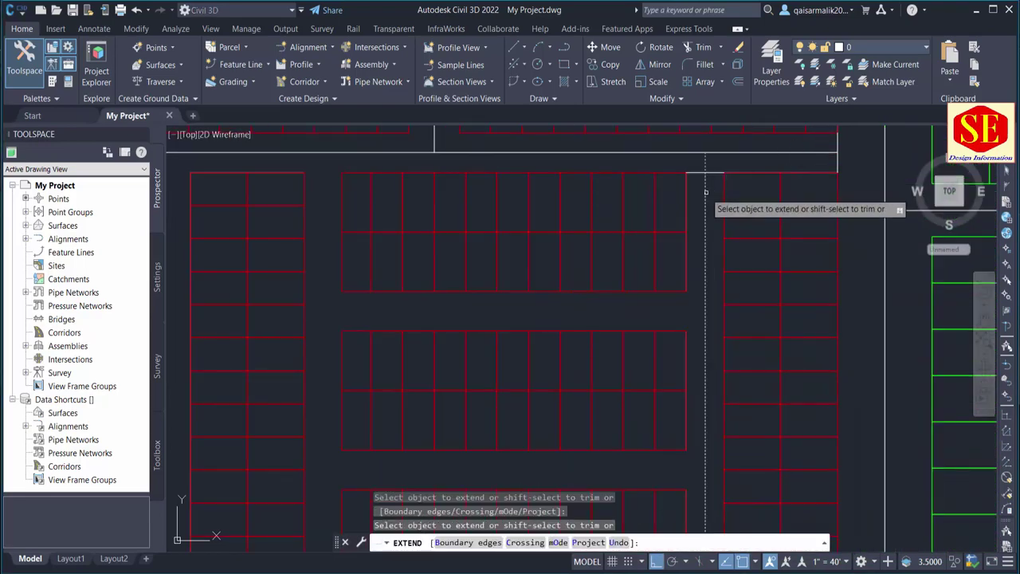
middle_click_drag(705, 192, 773, 215)
key("Escape")
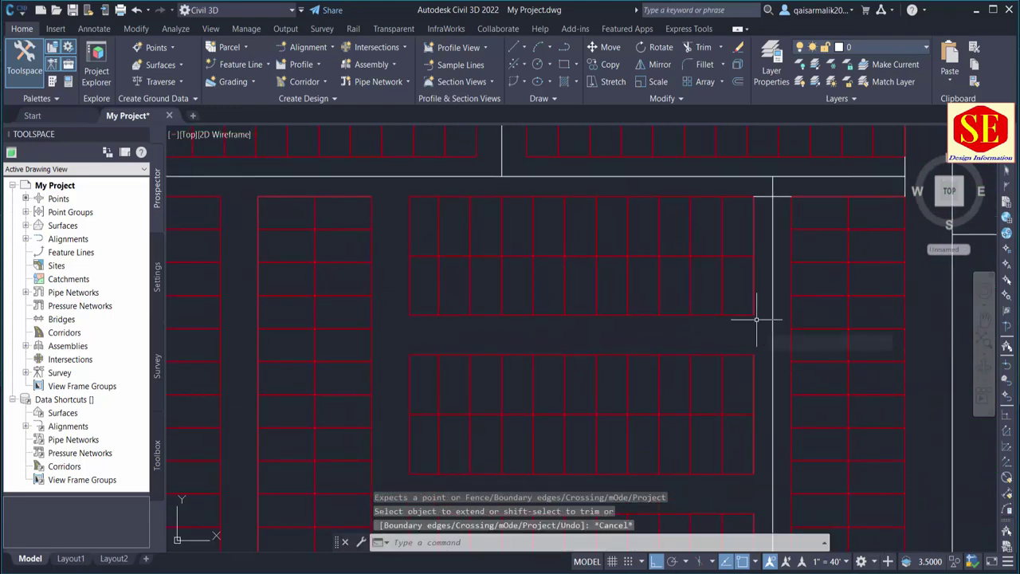
- Draw a short vertical line at the block edge and a horizontal road line leftward from it
type("l")
key("Return")
left_click(753, 315)
left_click(754, 355)
key("Escape")
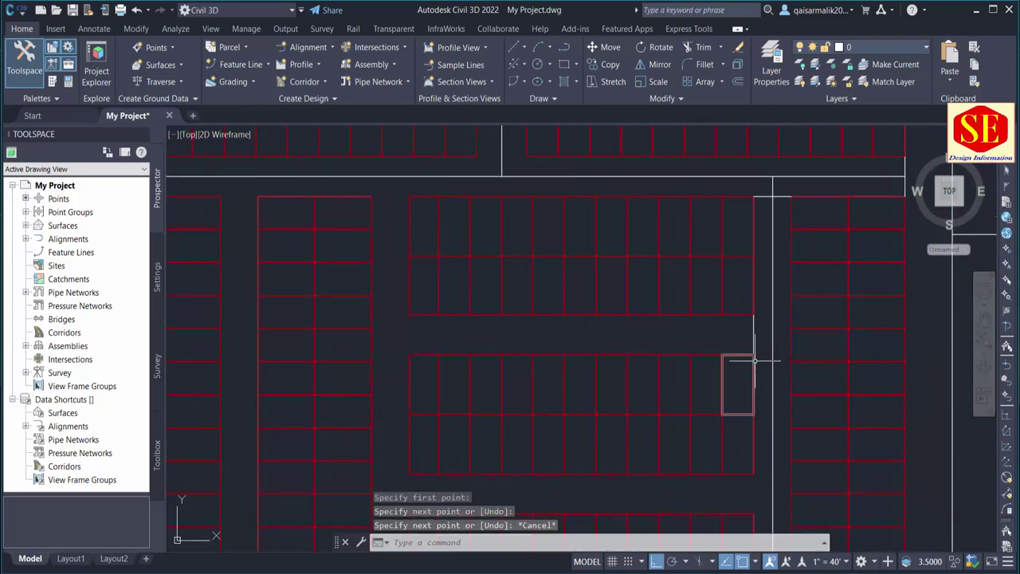
key("Return")
left_click(753, 334)
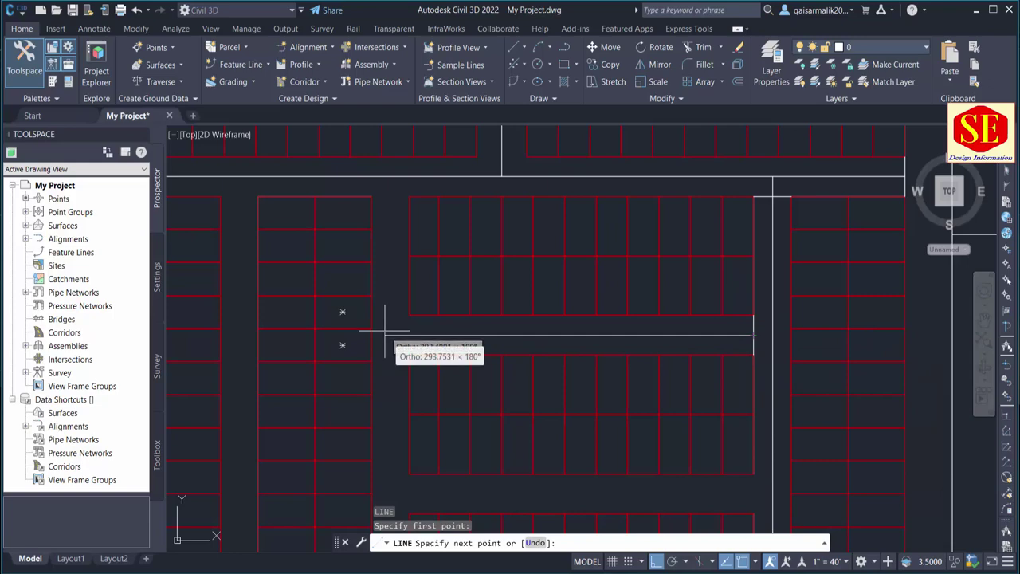
left_click(388, 335)
middle_click_drag(405, 332, 457, 361)
- Start a new road line near the top of the parking area and cancel it
key("Return")
key("Return")
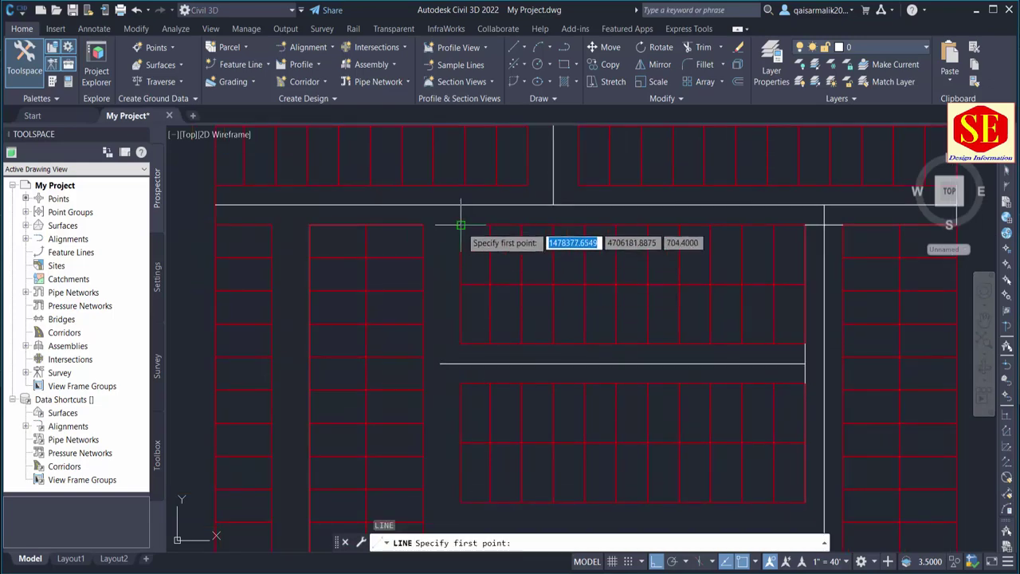
left_click(461, 226)
scroll(485, 183, "down", 5)
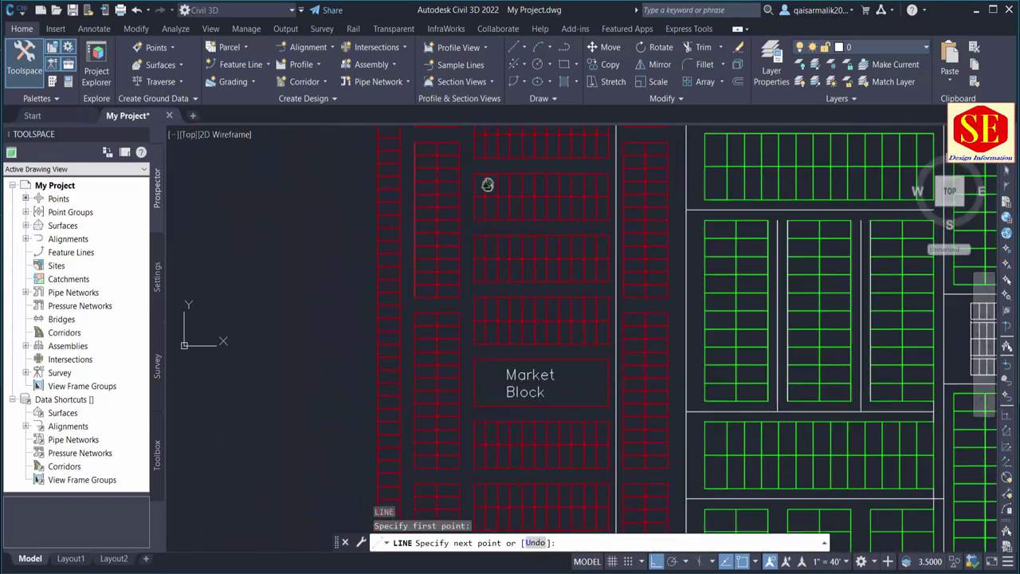
scroll(471, 364, "up", 5)
key("Escape")
scroll(474, 325, "up", 2)
- Extend the horizontal road line to the boundary and erase a stray line
type("tr")
key("Return")
scroll(473, 326, "down", 5)
scroll(701, 160, "up", 5)
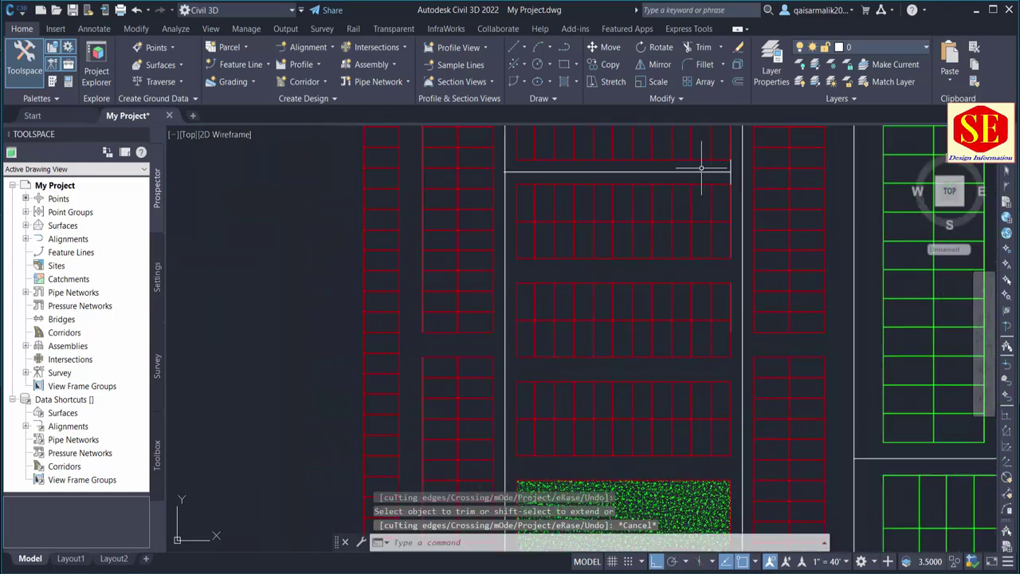
left_click(706, 156, "shift")
key("Escape")
scroll(479, 166, "up", 1)
key("Return")
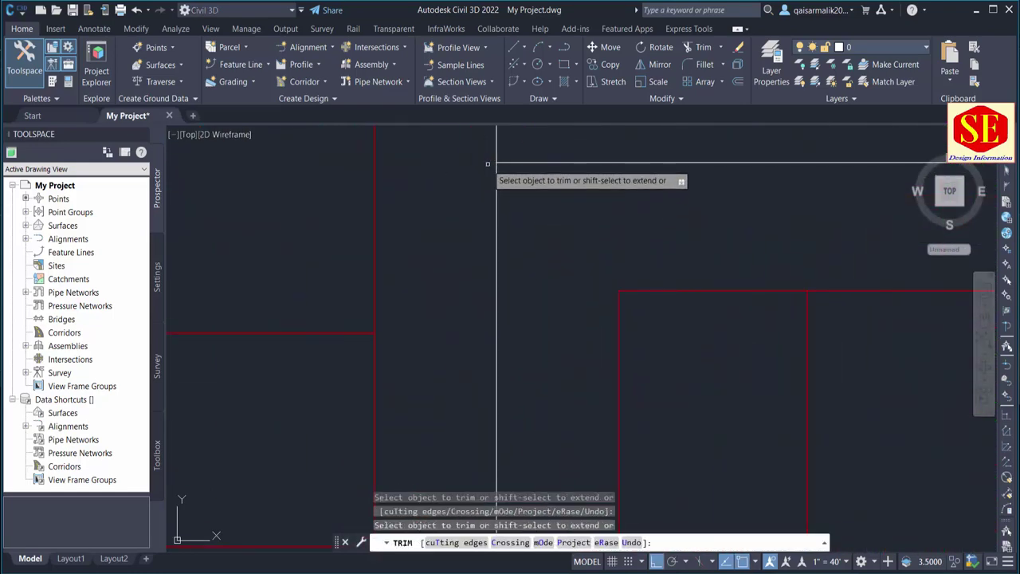
key("Escape")
scroll(489, 170, "down", 5)
scroll(674, 278, "up", 5)
left_click(690, 271)
key("e")
key("Return")
- Copy the road line to three lower positions across the parking rows
type("co")
key("Return")
left_click(664, 271)
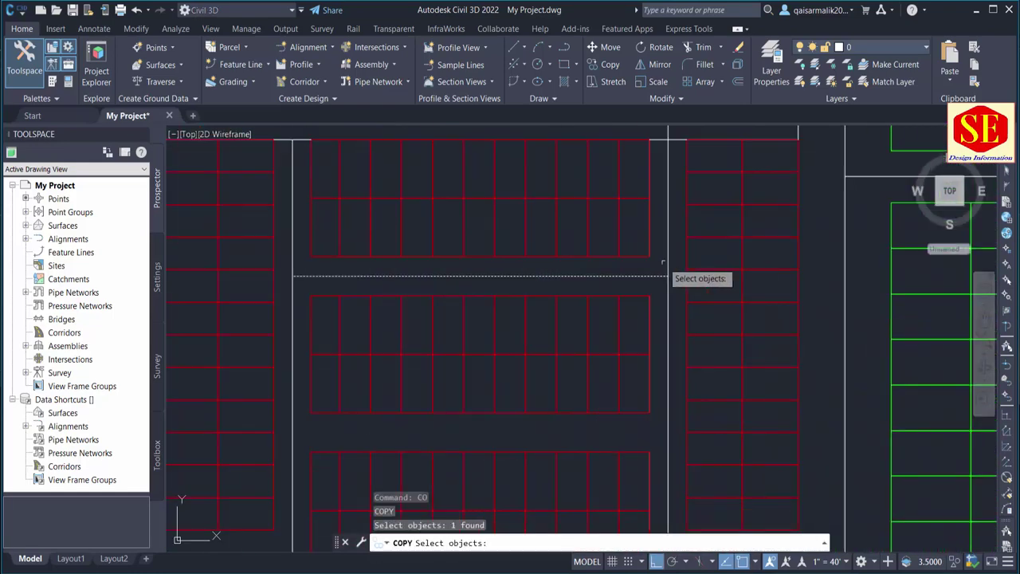
key("Return")
left_click(661, 403)
left_click(662, 239)
left_click(656, 303)
left_click(658, 346)
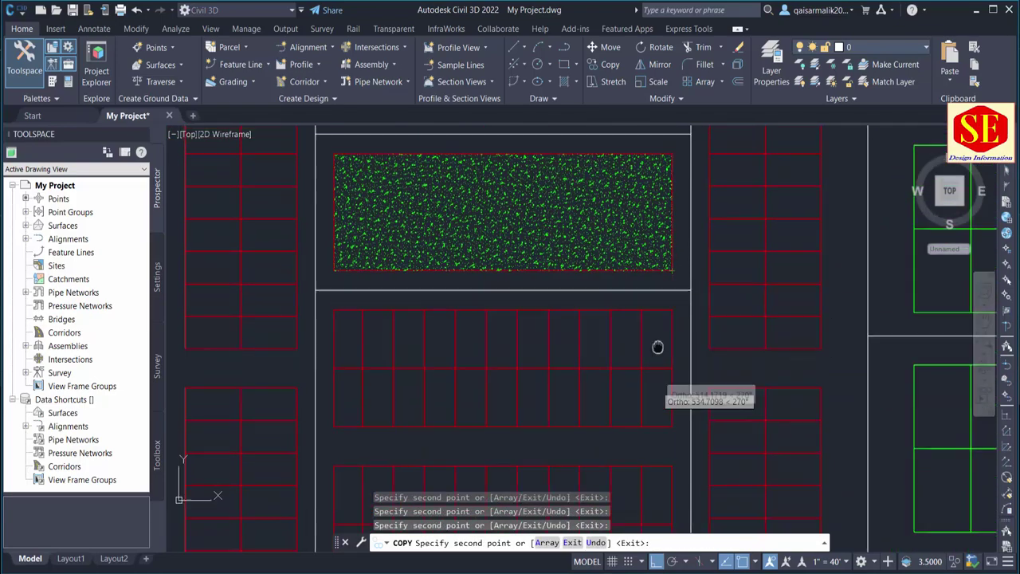
middle_click_drag(658, 346, 671, 269)
scroll(677, 270, "down", 3)
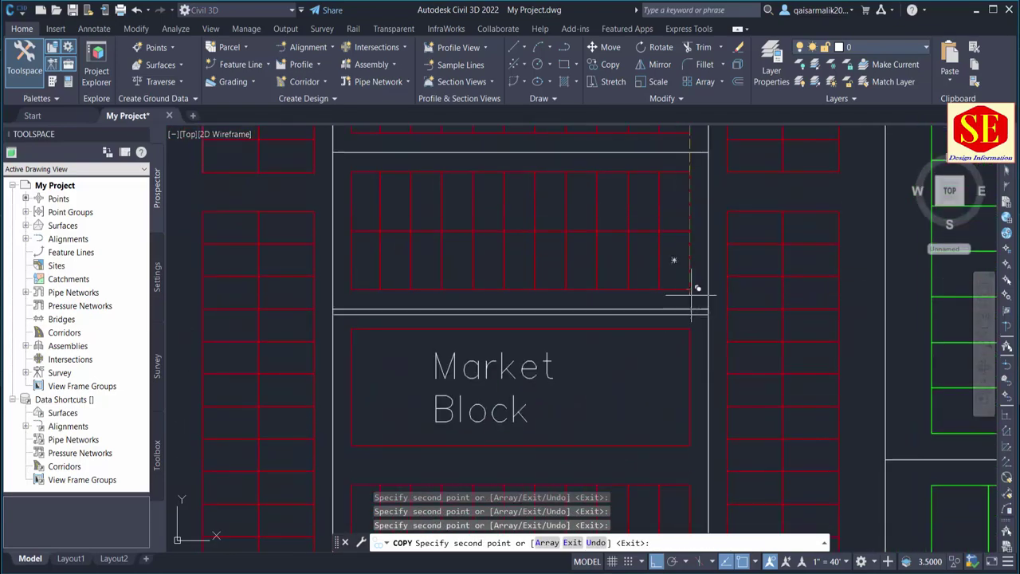
scroll(672, 287, "up", 3)
key("Escape")
- Select a line at the top parking block, cancel, and pan the view
scroll(683, 356, "down", 3)
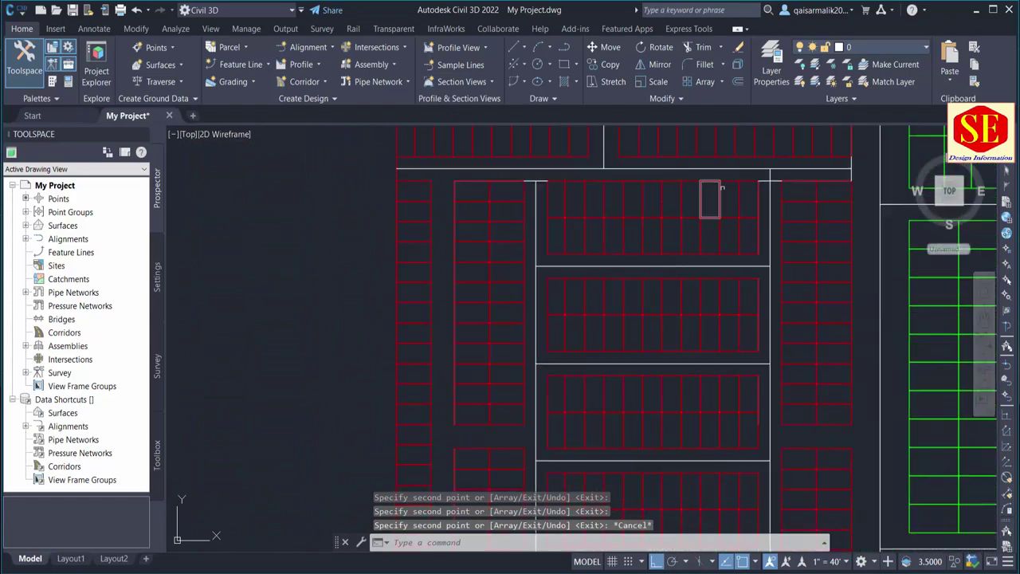
scroll(765, 183, "up", 3)
left_click(765, 183)
key("Escape")
middle_click_drag(413, 182, 599, 231)
type("co")
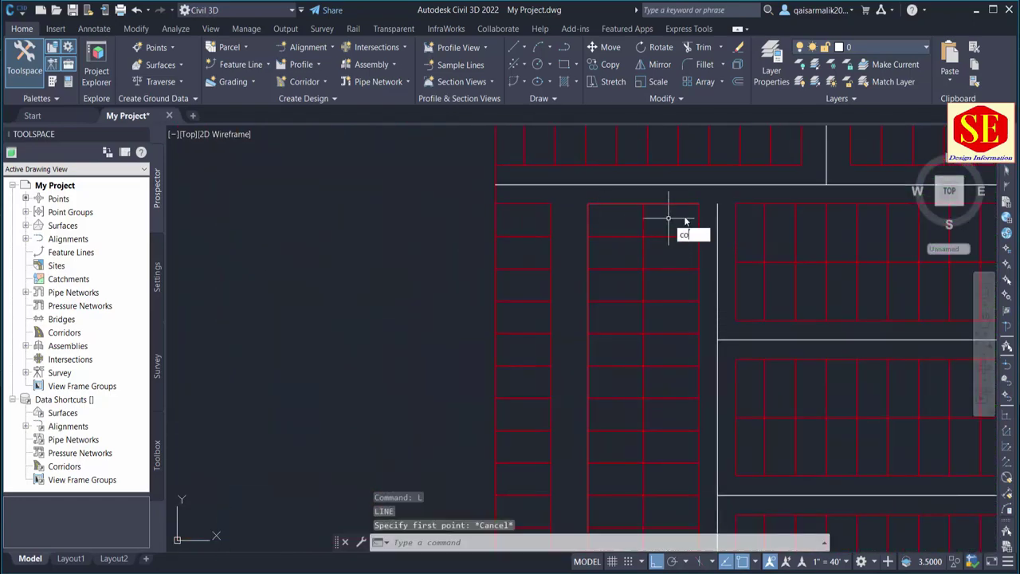
- Copy a road line up to a new position, then start and cancel a line
key("Return")
left_click(717, 223)
key("Return")
left_click(717, 220)
left_click(630, 144)
key("Escape")
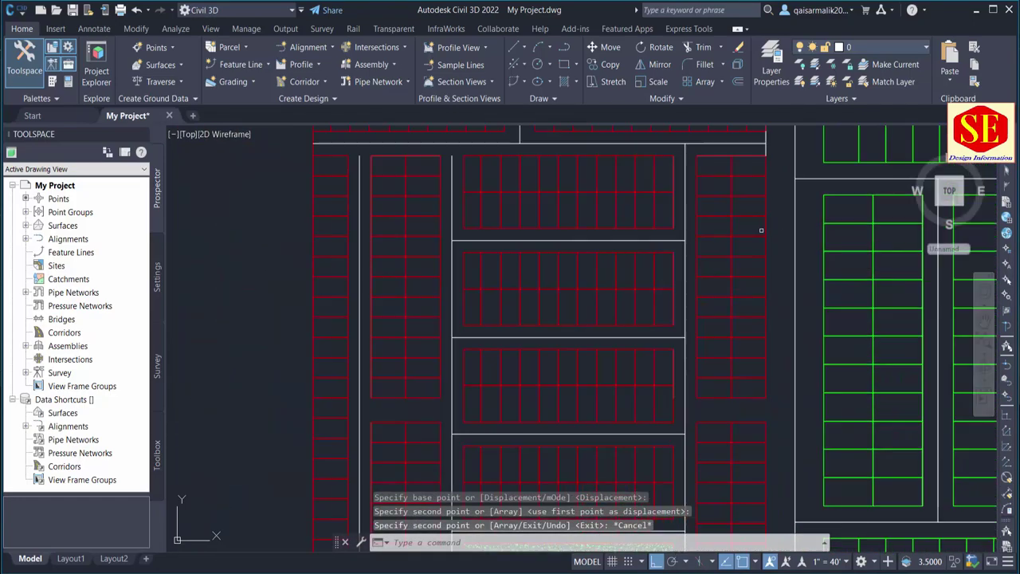
scroll(762, 230, "up", 2)
key("l")
key("Return")
key("Escape")
left_click(768, 320)
key("Escape")
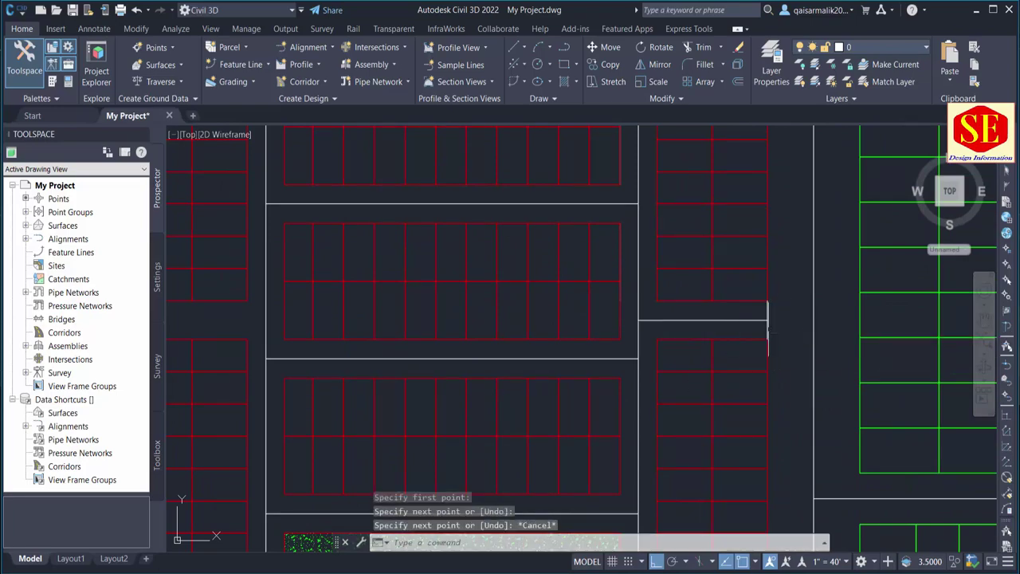
- Copy the road line to three more positions along the parking rows
type("o")
key("Return")
left_click(742, 290)
left_click(758, 382)
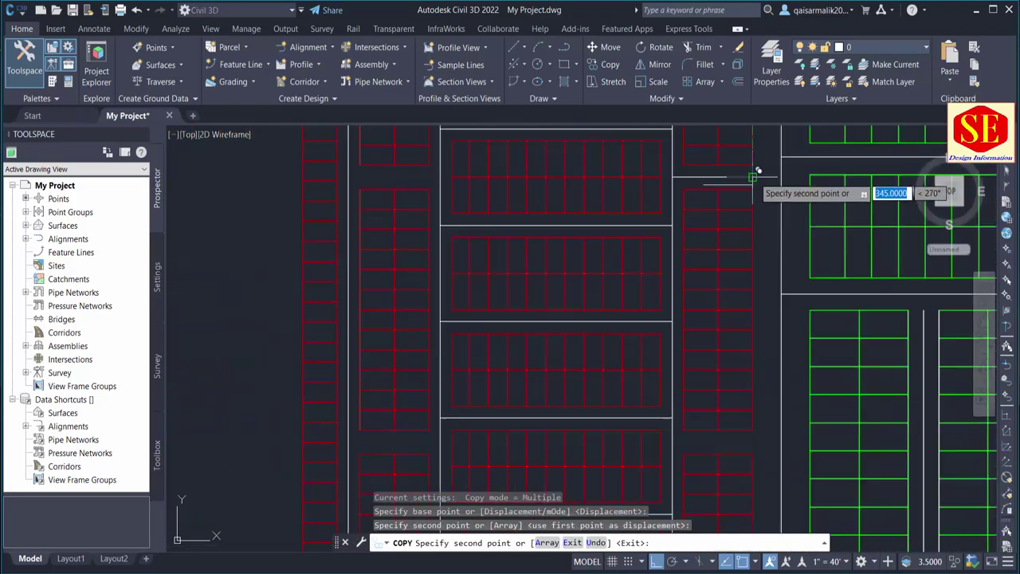
left_click(774, 170)
left_click(433, 234)
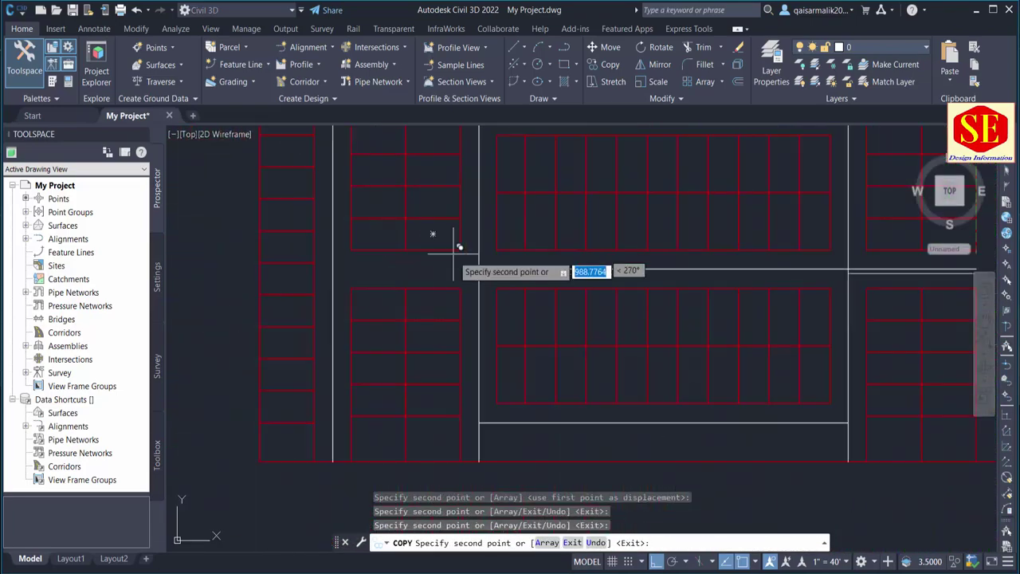
middle_click_drag(433, 235, 455, 230)
scroll(455, 230, "up", 2)
scroll(487, 285, "down", 3)
middle_click_drag(492, 412, 510, 271)
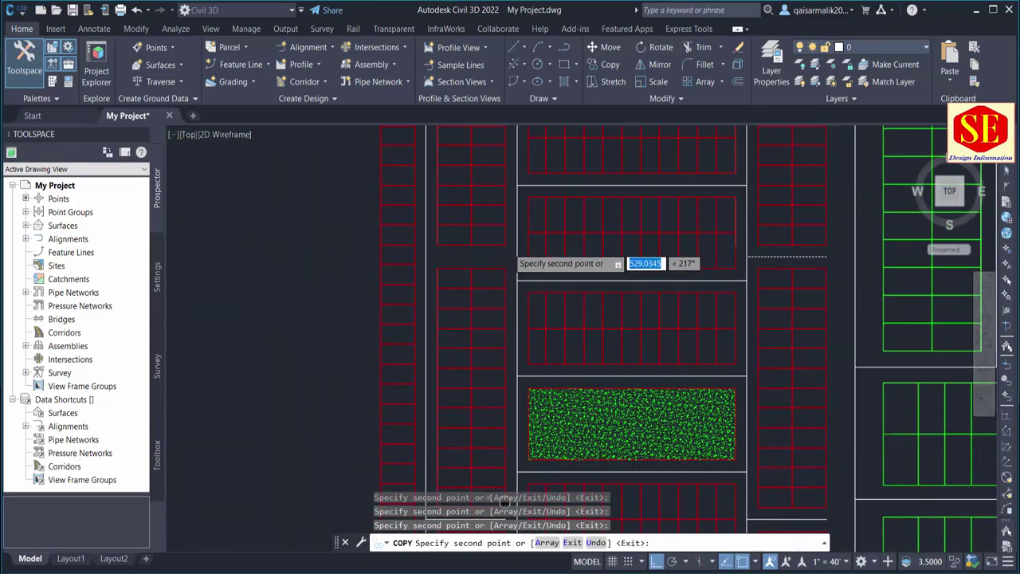
scroll(515, 244, "up", 2)
scroll(514, 243, "down", 2)
key("Return")
- Extend the copied road lines with a fence so they meet the vertical road lines
type("ex")
key("Return")
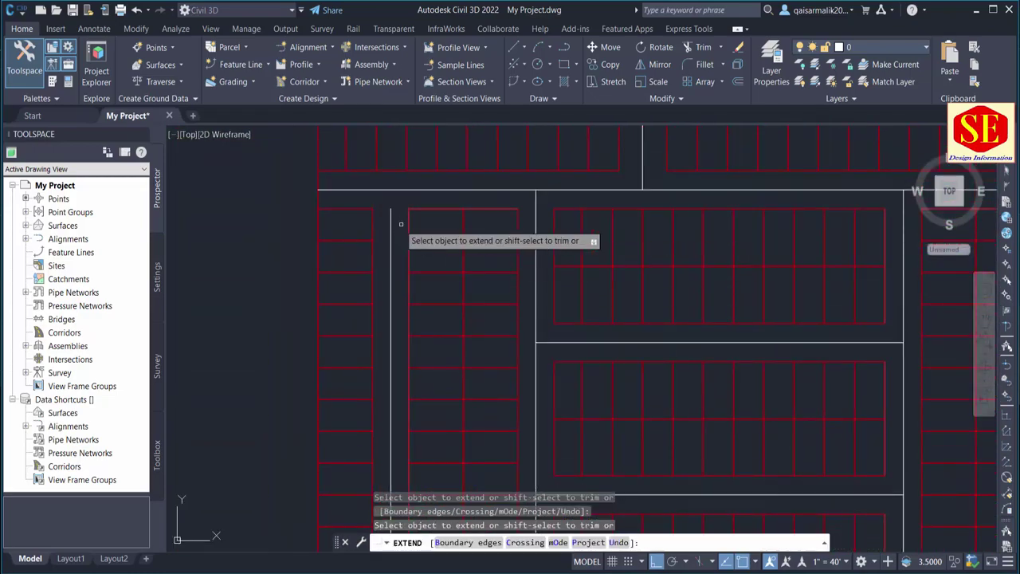
mouse_move(455, 290)
middle_mouse_down()
mouse_move(510, 303)
mouse_move(496, 198)
middle_mouse_up()
left_click(476, 325)
key("Return")
middle_click_drag(786, 375, 724, 284)
middle_click_drag(769, 183, 769, 399)
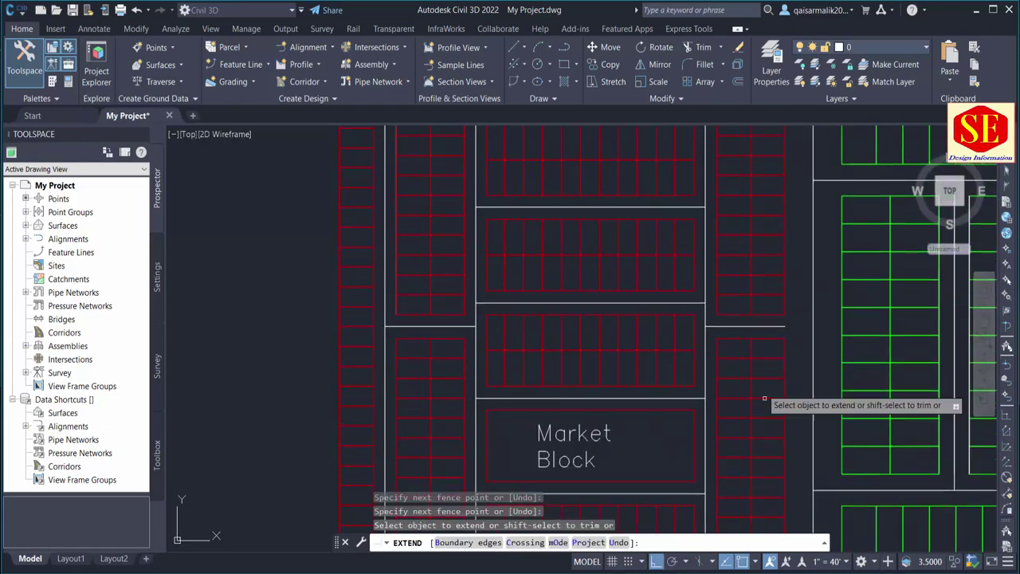
mouse_move(833, 399)
middle_mouse_down()
mouse_move(781, 317)
mouse_move(779, 421)
middle_mouse_up()
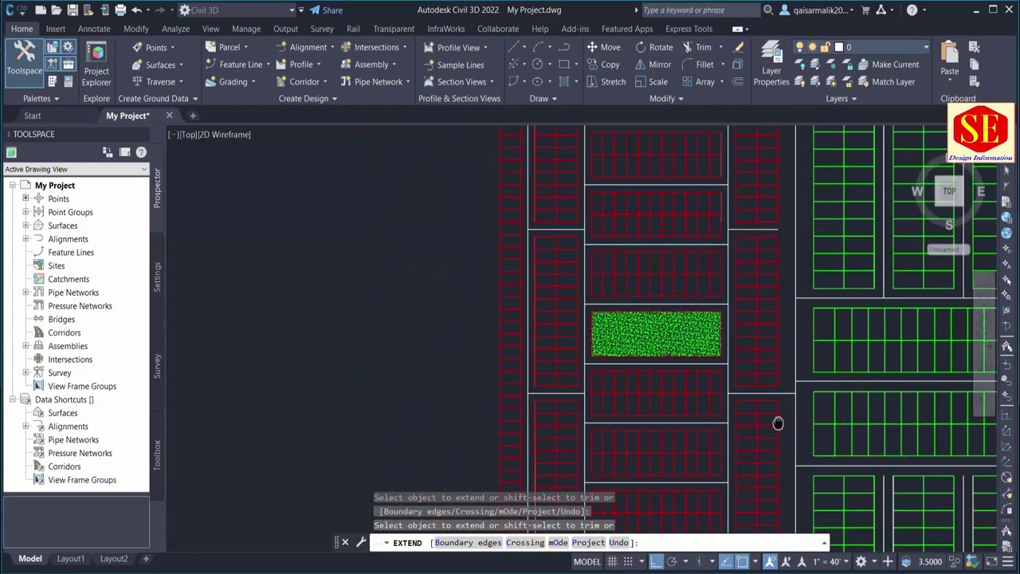
middle_click_drag(745, 175, 761, 399)
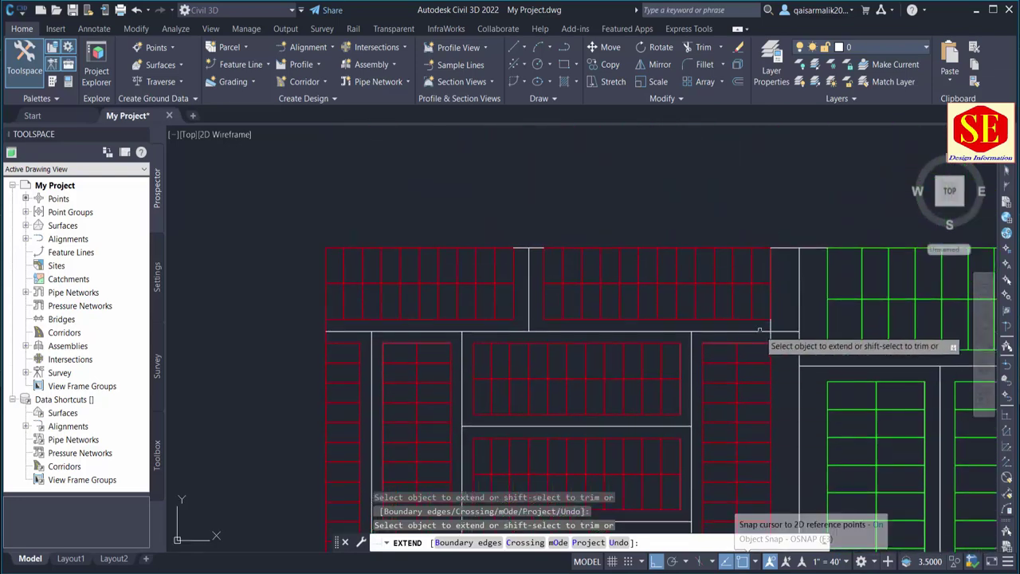
- Window-select the stray white horizontal line and erase it
key("Escape")
scroll(765, 341, "up", 3)
left_click(786, 317)
left_click(785, 343)
type("e")
key("Return")
scroll(718, 319, "down", 3)
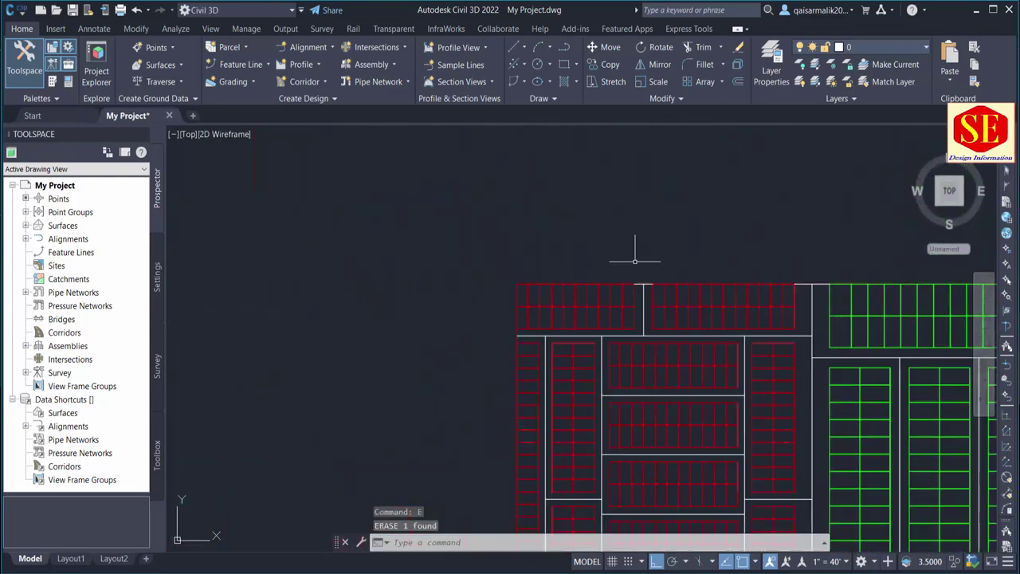
scroll(642, 301, "up", 3)
scroll(666, 255, "down", 2)
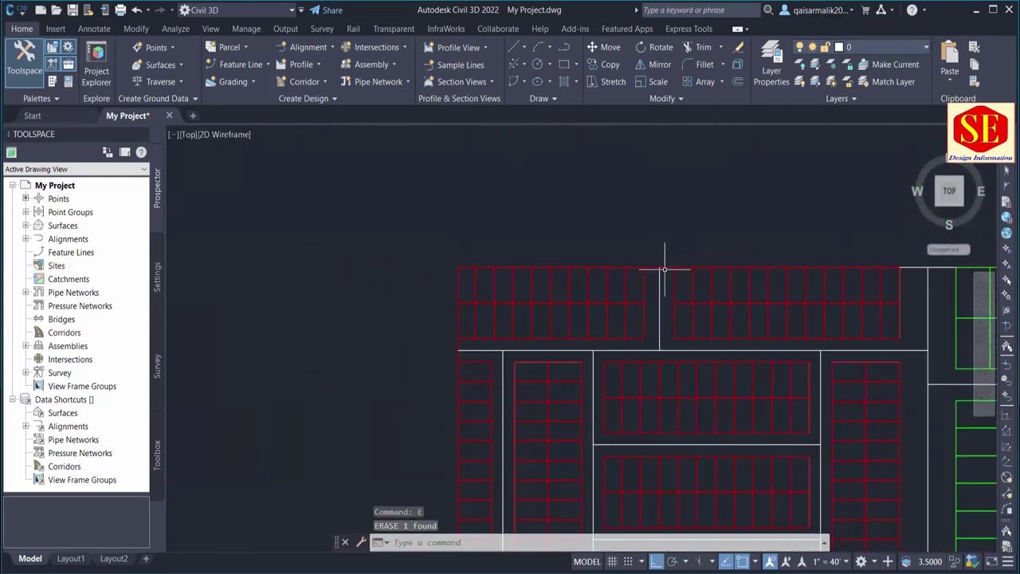
scroll(663, 271, "up", 2)
- Trim the short red segment between the top plot grids with a fence
type("tr")
key("Return")
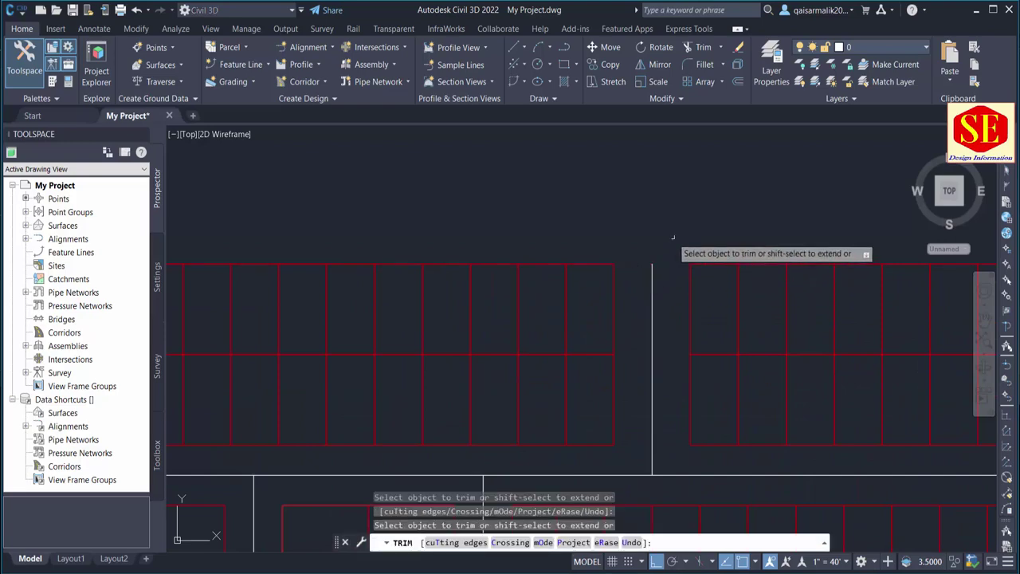
scroll(813, 307, "down", 2)
scroll(789, 275, "down", 2)
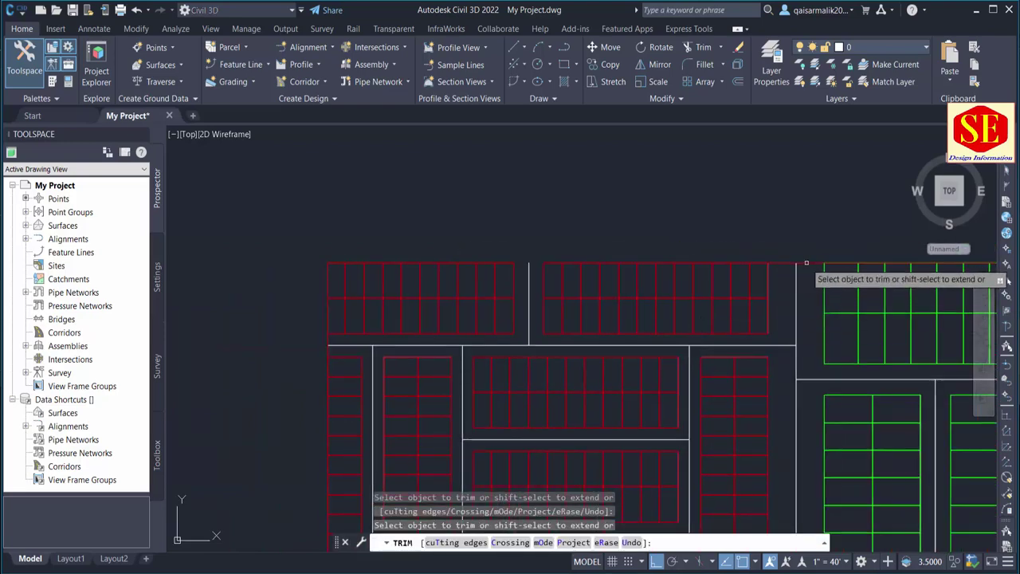
scroll(806, 262, "down", 3)
scroll(837, 172, "up", 3)
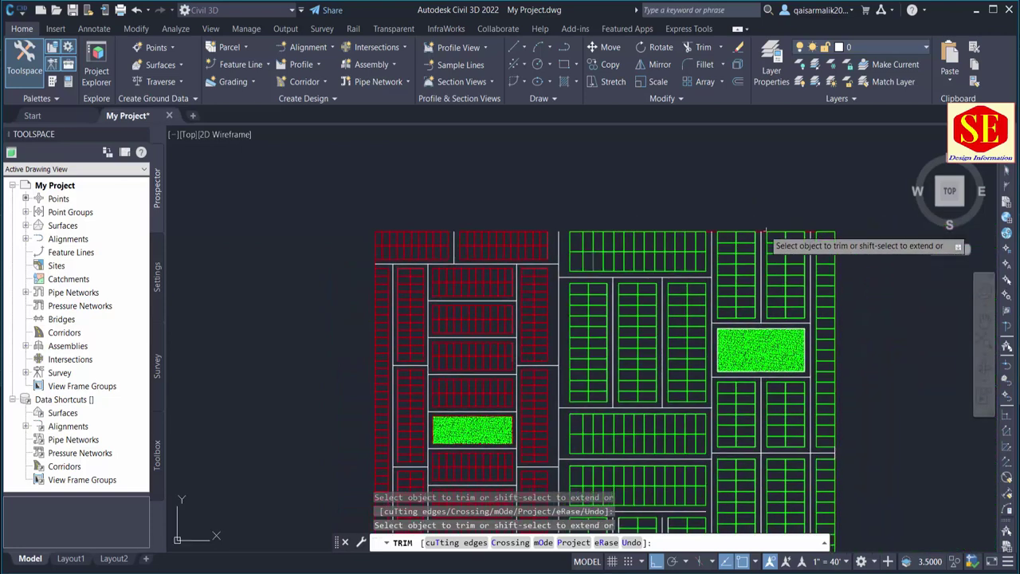
scroll(718, 215, "up", 3)
left_click_drag(603, 260, 762, 261)
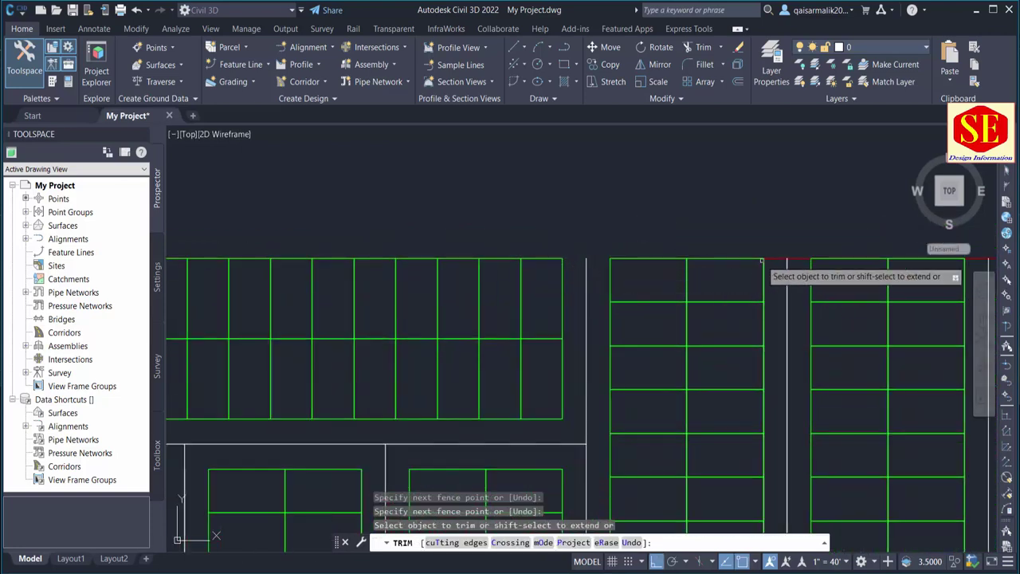
middle_click_drag(776, 255, 683, 228)
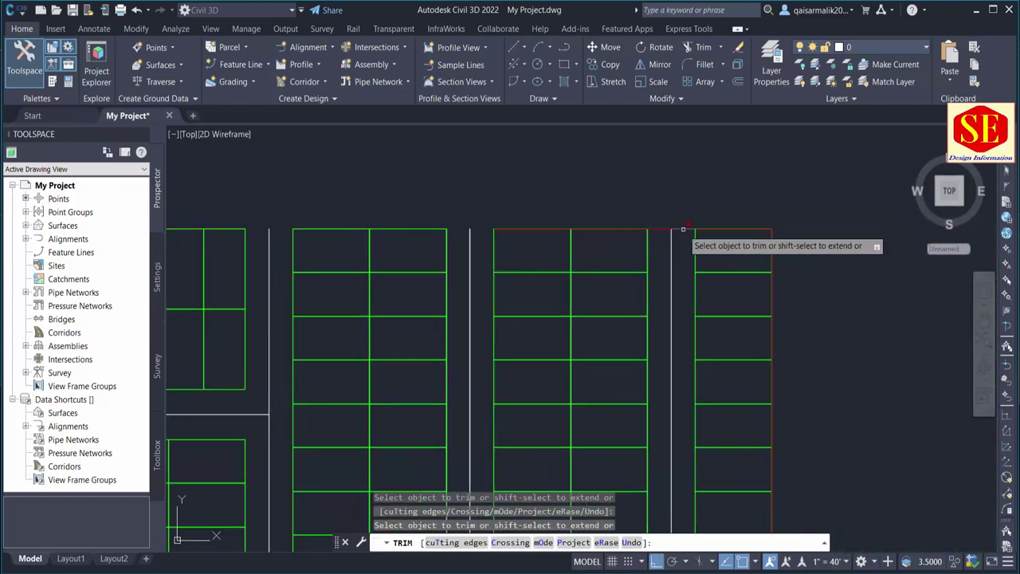
scroll(665, 229, "down", 3)
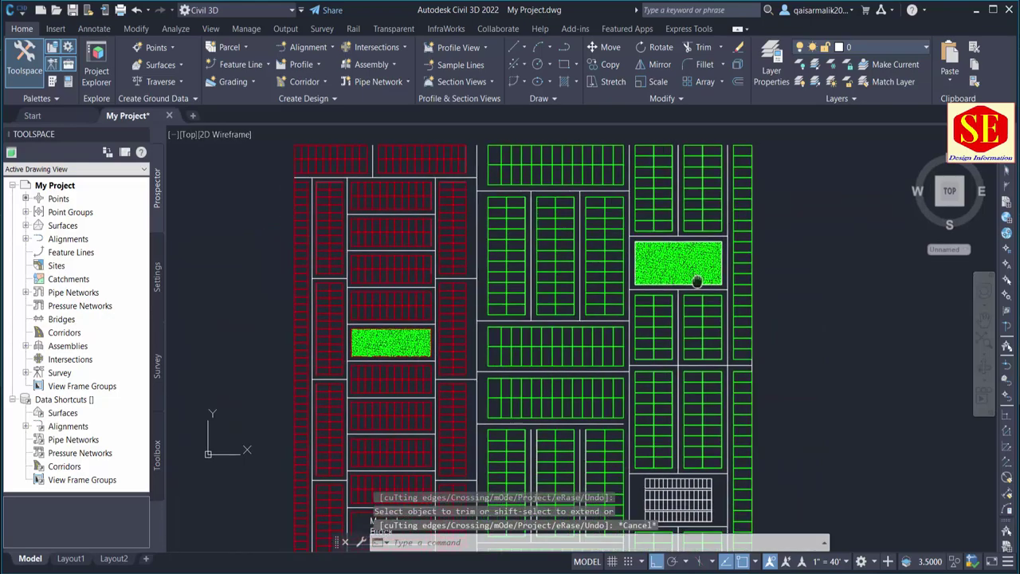
scroll(436, 333, "up", 1)
key("Escape")
- Pan across the plot layout to review the trimmed corners
middle_click_drag(436, 333, 616, 333)
middle_click_drag(364, 318, 364, 380)
scroll(367, 398, "down", 2)
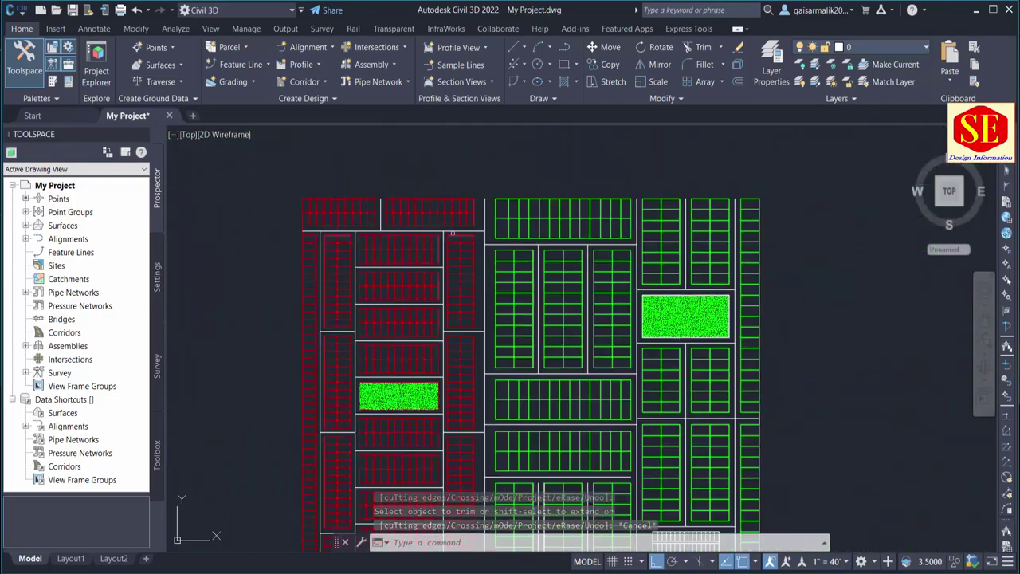
middle_click_drag(481, 270, 476, 84)
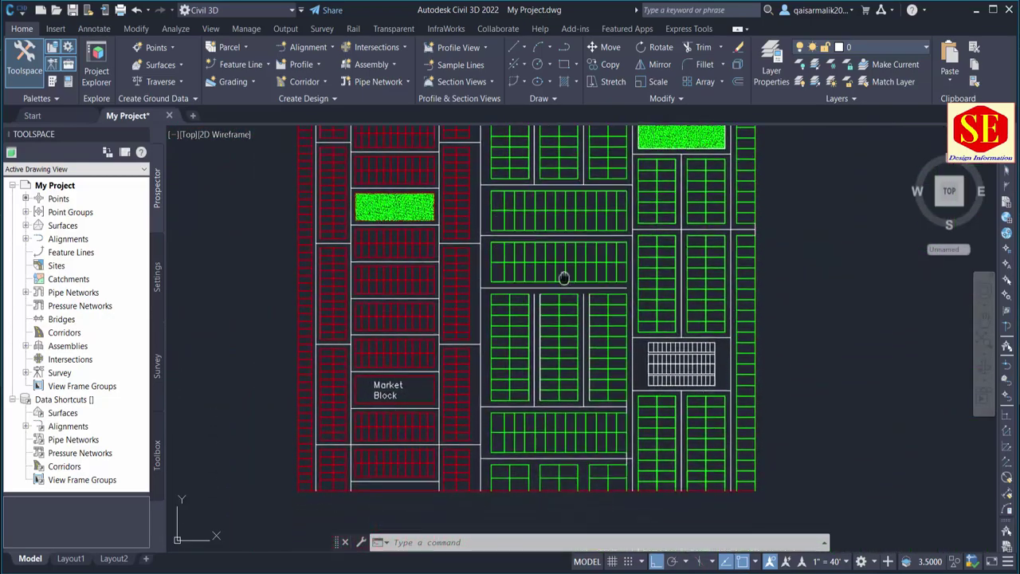
middle_click_drag(563, 276, 586, 446)
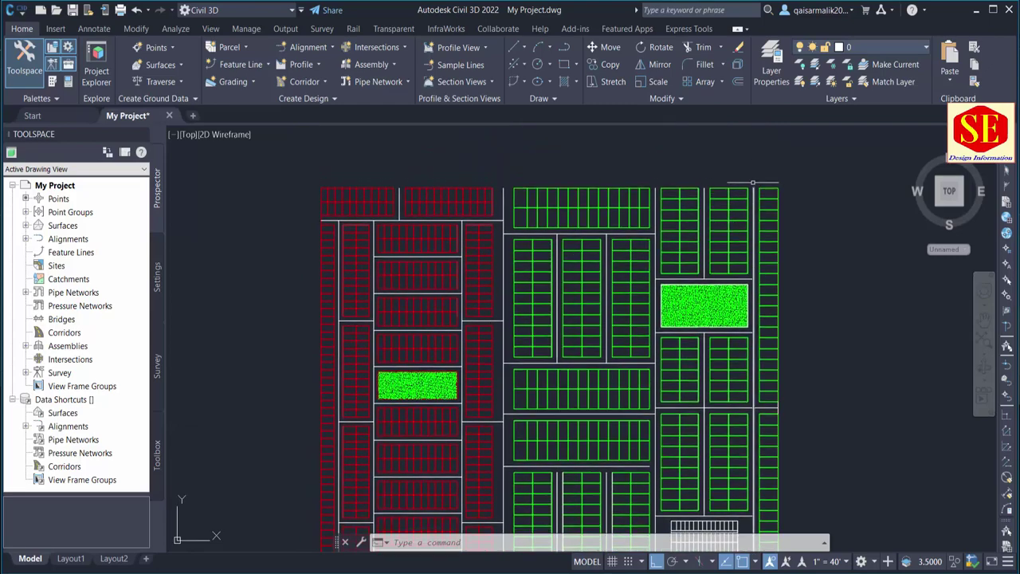
- Copy the Market Block text beside the green plots and edit the copy to read Lane -01
scroll(507, 388, "up", 1)
middle_click_drag(507, 388, 558, 271)
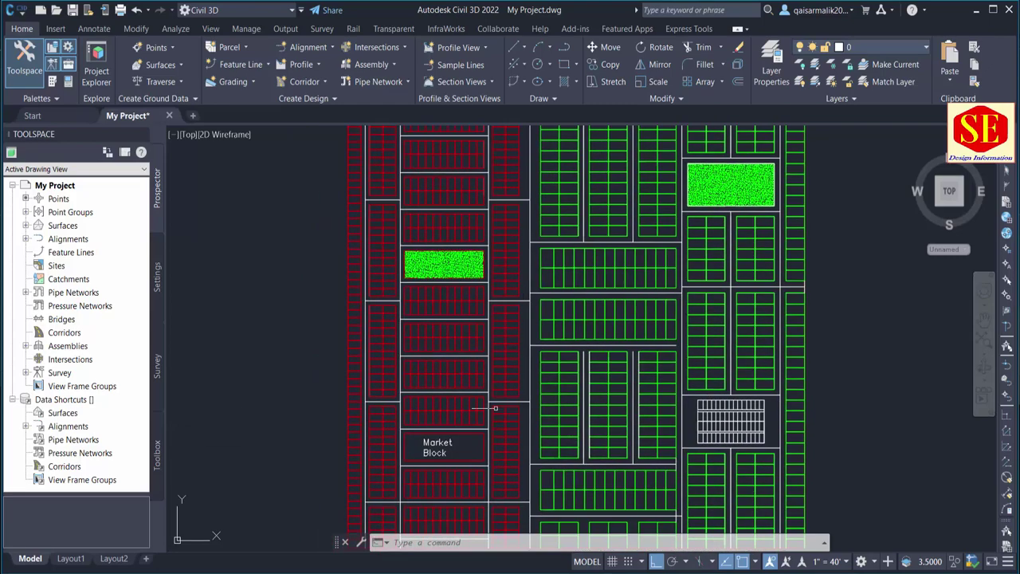
scroll(478, 447, "up", 1)
type("co")
key("Return")
key("Return")
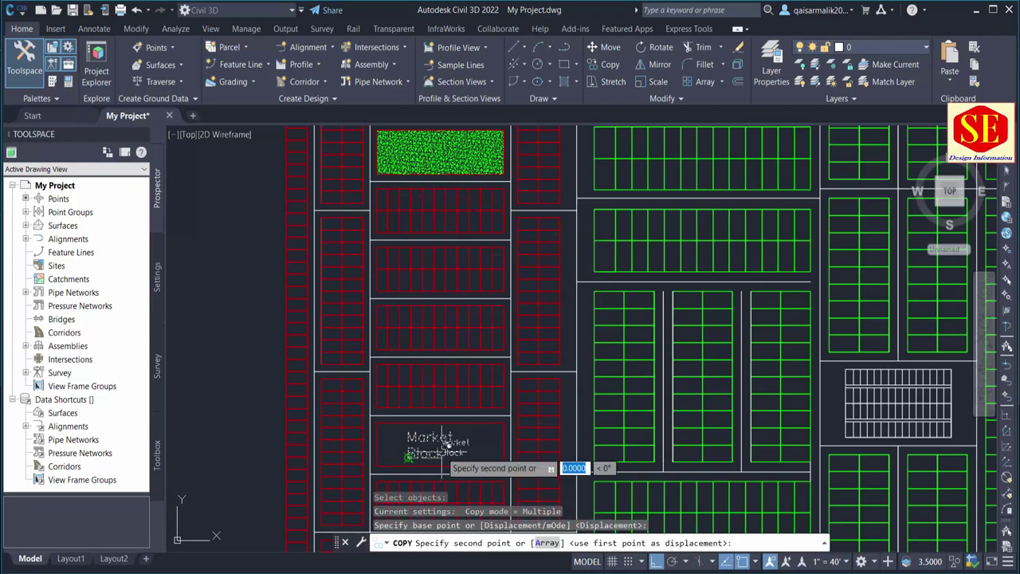
left_click(444, 438)
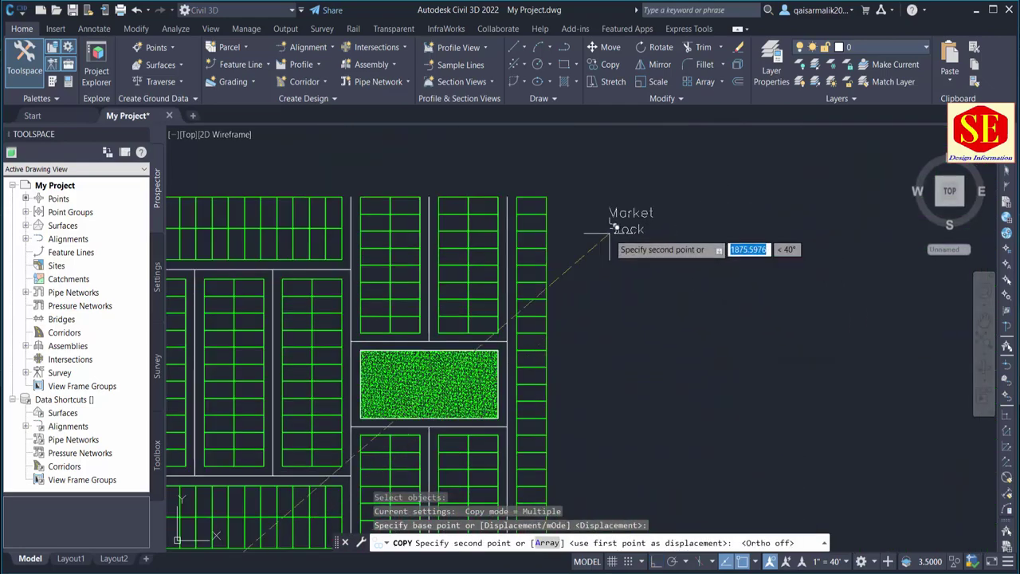
left_click(606, 211)
key("Escape")
double_click(593, 212)
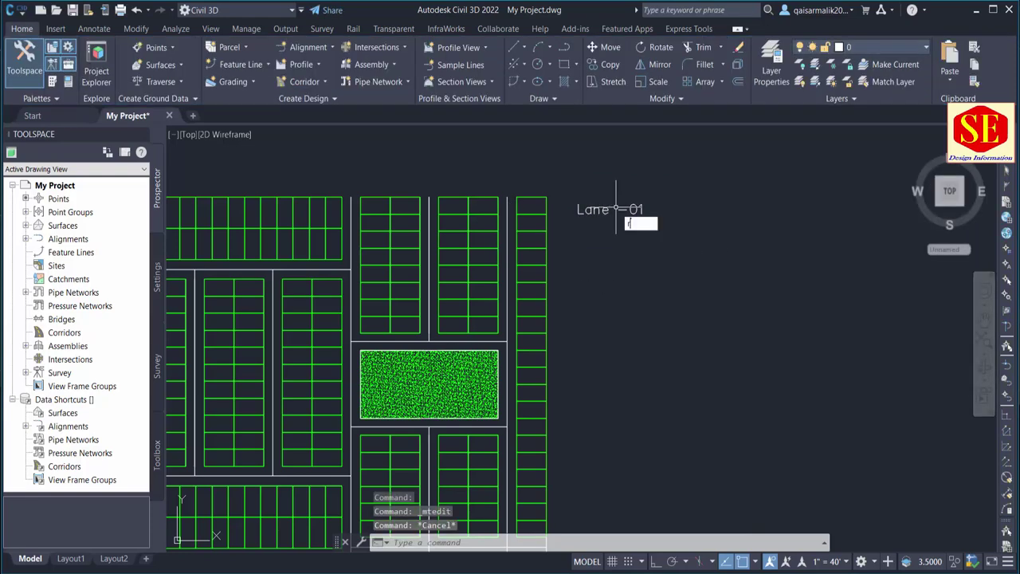
- Rotate the Lane -01 label 90° so it stands vertically
type("o")
key("Return")
left_click(626, 209)
key("Return")
left_click(644, 245)
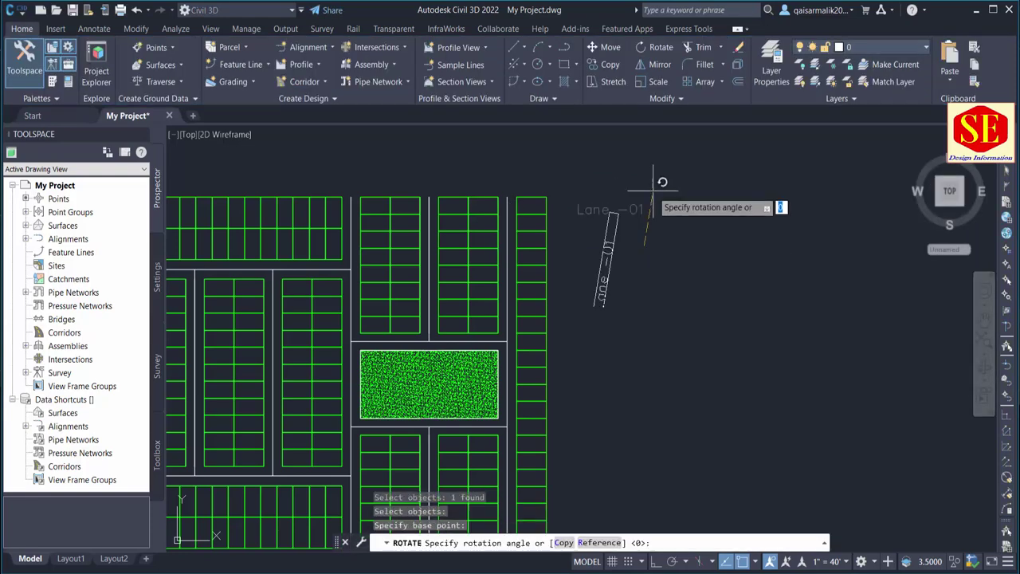
type("0")
key("Return")
key("Escape")
type("c")
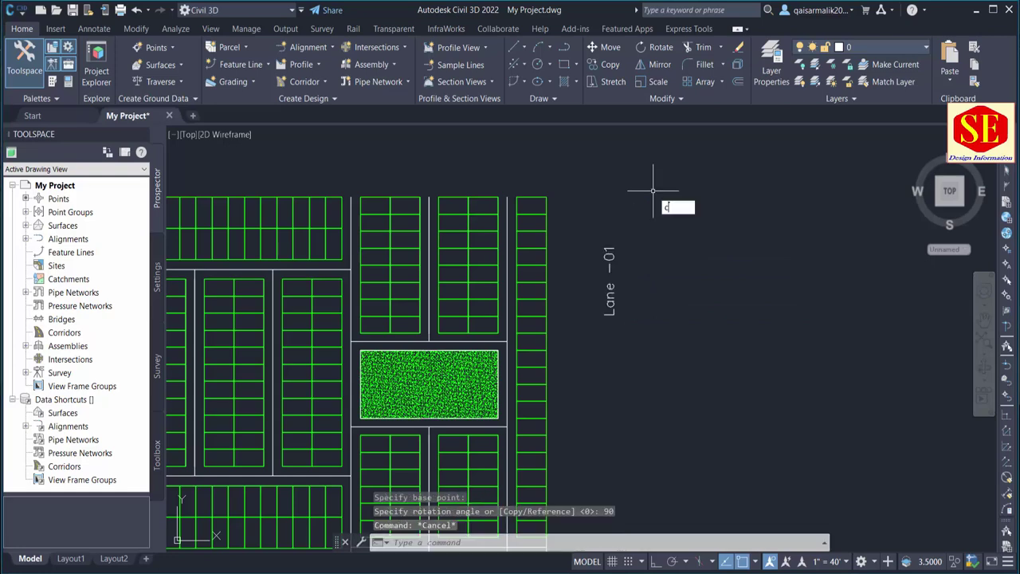
- Start copying the vertical Lane -01 label into the lanes, with its base point set
key("Return")
left_click(610, 284)
key("Return")
left_click(715, 294)
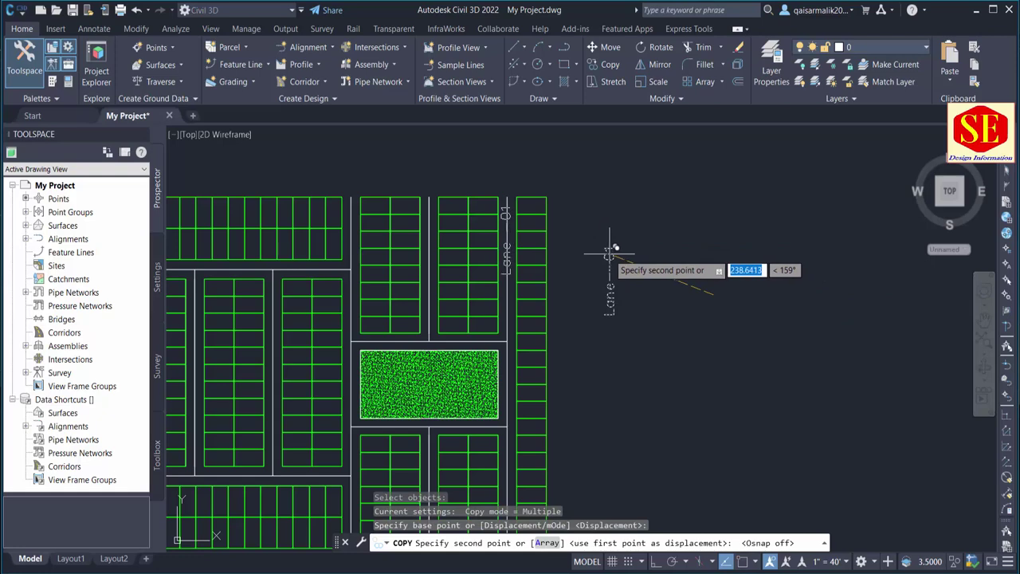
- Place two Lane -01 copies in neighbouring lanes and relabel them Lane -02 and Lane -03
left_click(609, 253)
left_click(532, 253)
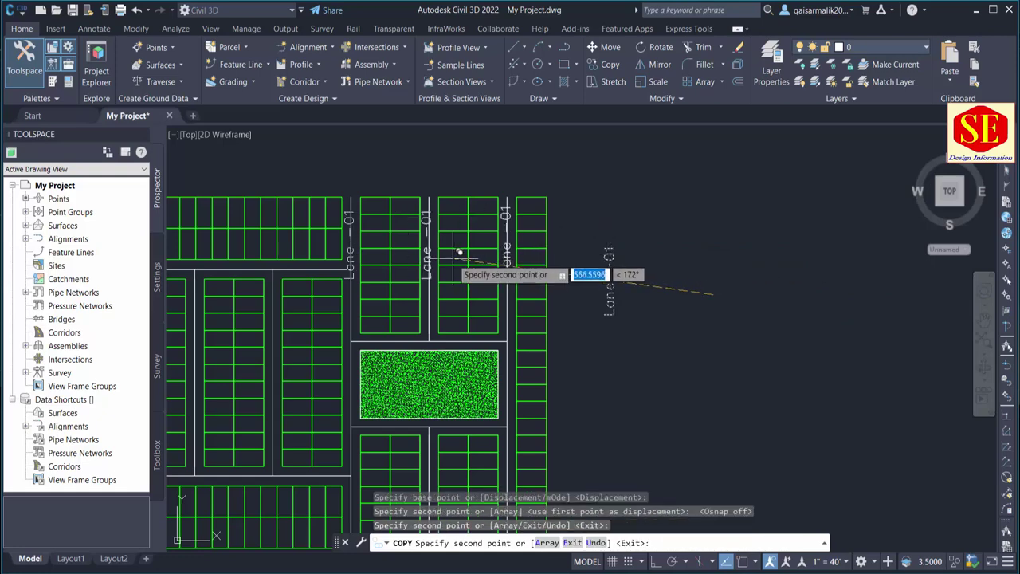
key("Escape")
double_click(427, 254)
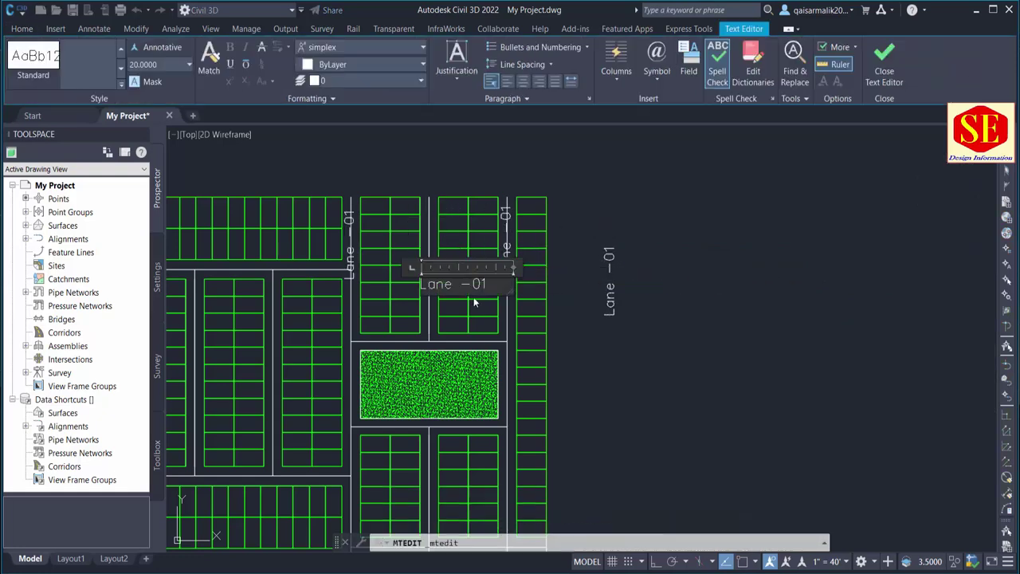
type("2")
left_click(542, 295)
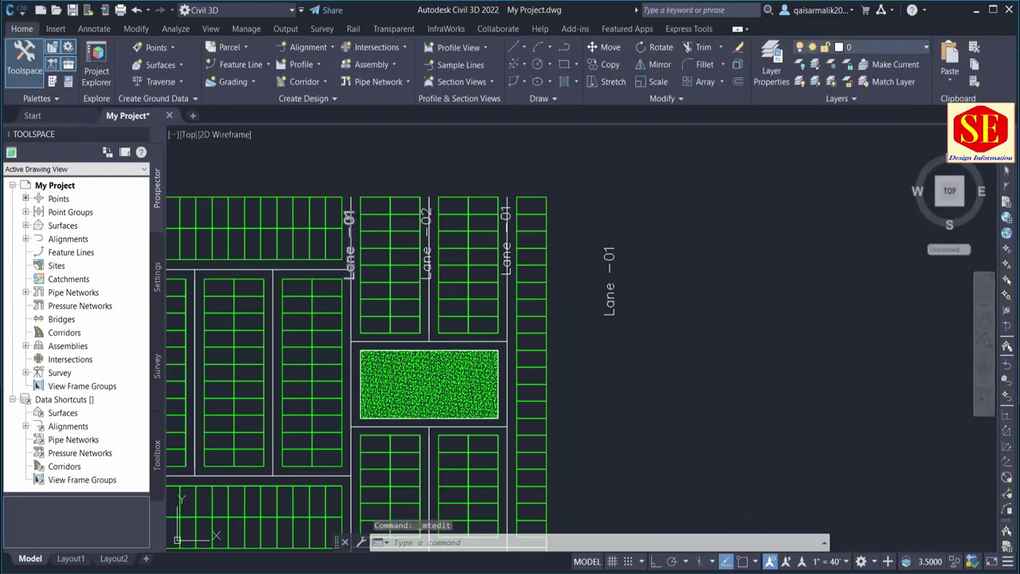
double_click(348, 239)
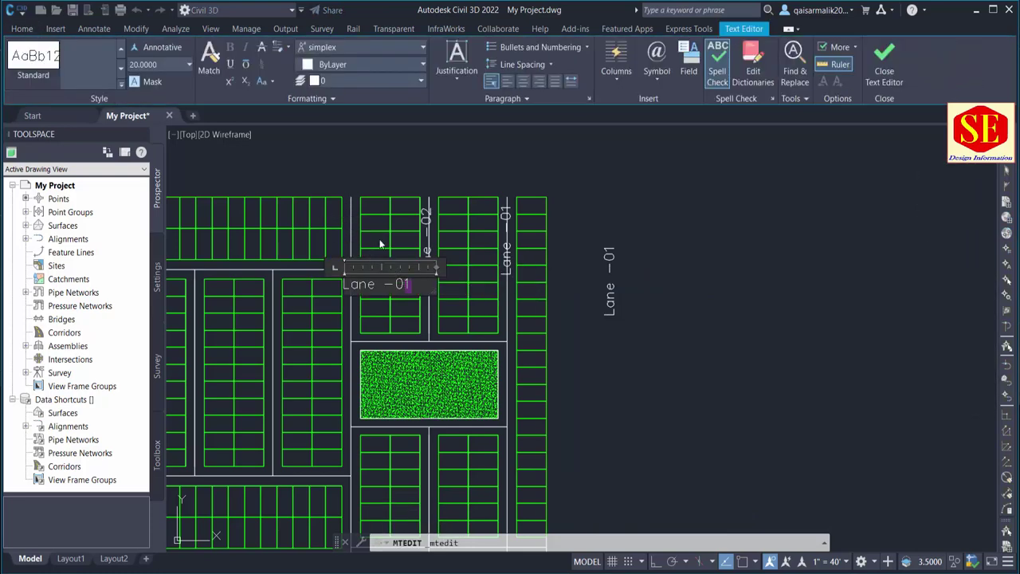
left_click(389, 285)
type("3")
left_click(380, 346)
- Copy the Lane -03 label into two more lanes over the green plots
mouse_move(368, 274)
middle_mouse_down()
mouse_move(531, 241)
mouse_move(583, 245)
middle_mouse_up()
right_click(588, 253)
left_click(622, 275)
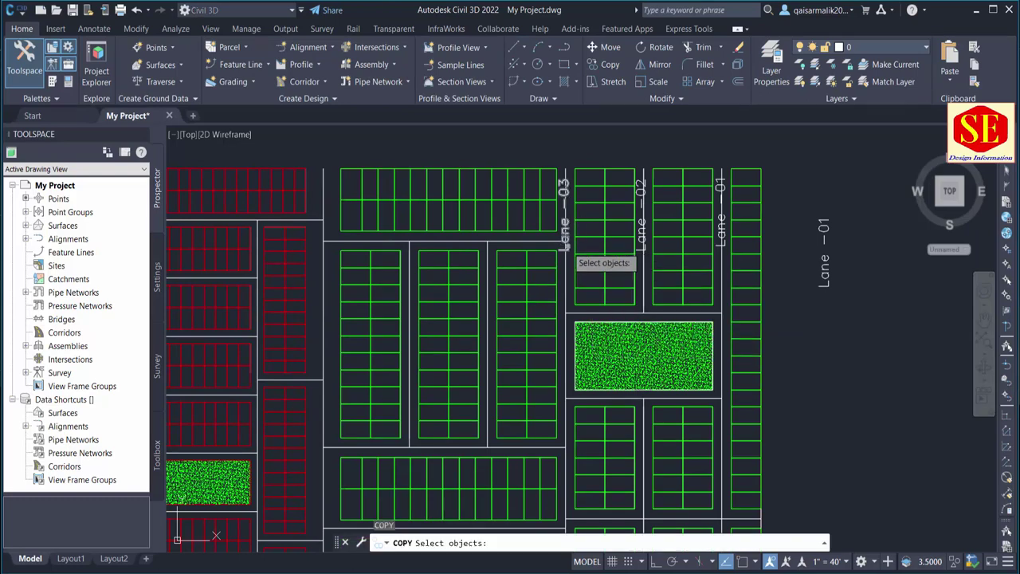
left_click(566, 239)
key("Return")
left_click(568, 249)
scroll(487, 345, "up", 2)
left_click(512, 337)
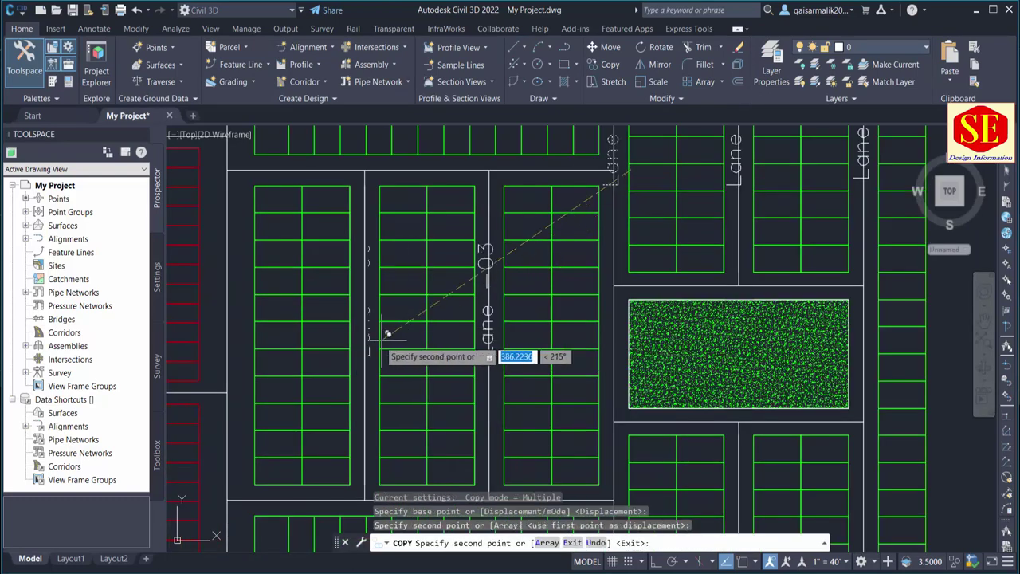
left_click(388, 336)
key("Escape")
- Relabel the new copies as Lane -04 and Lane 05
left_click(478, 341)
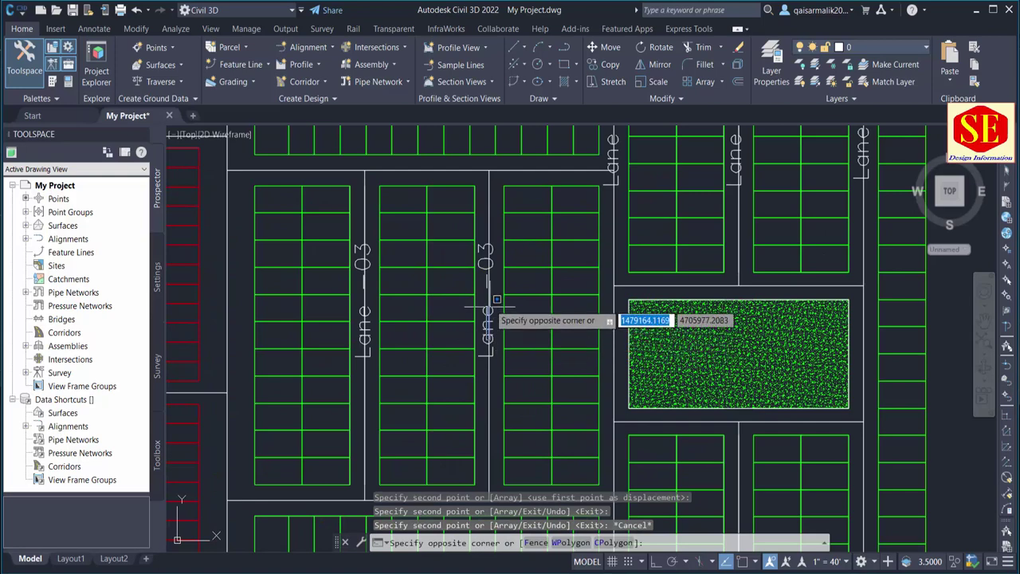
key("Escape")
left_click(488, 323)
key("Escape")
double_click(488, 315)
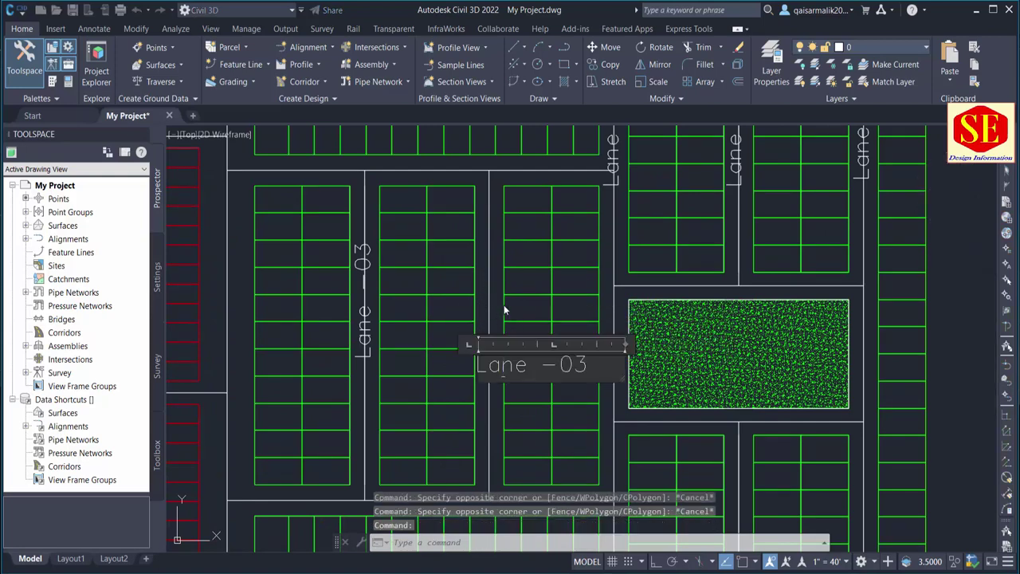
left_click(600, 406)
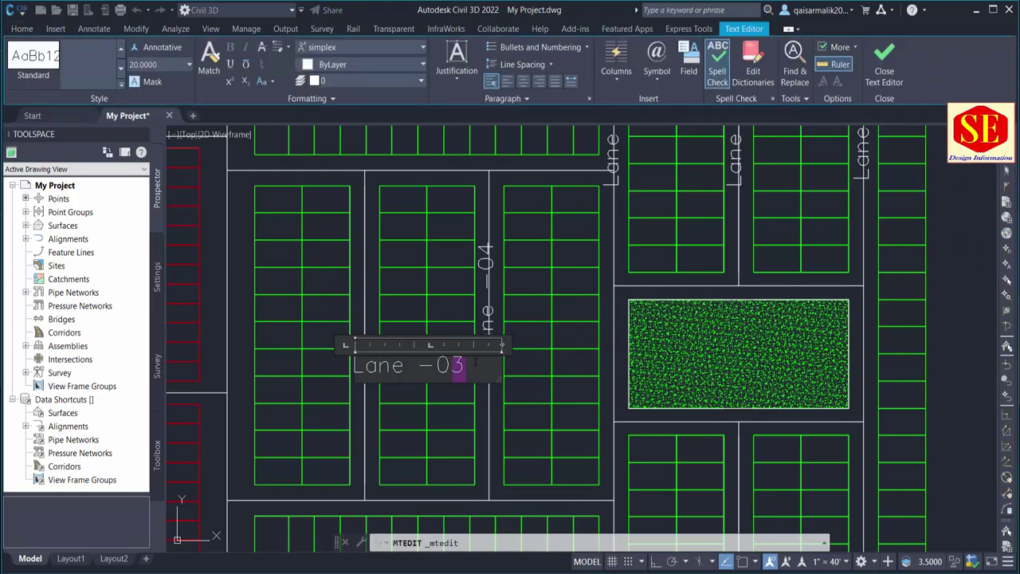
type("5")
key("Escape")
scroll(491, 435, "down", 5)
scroll(559, 295, "up", 2)
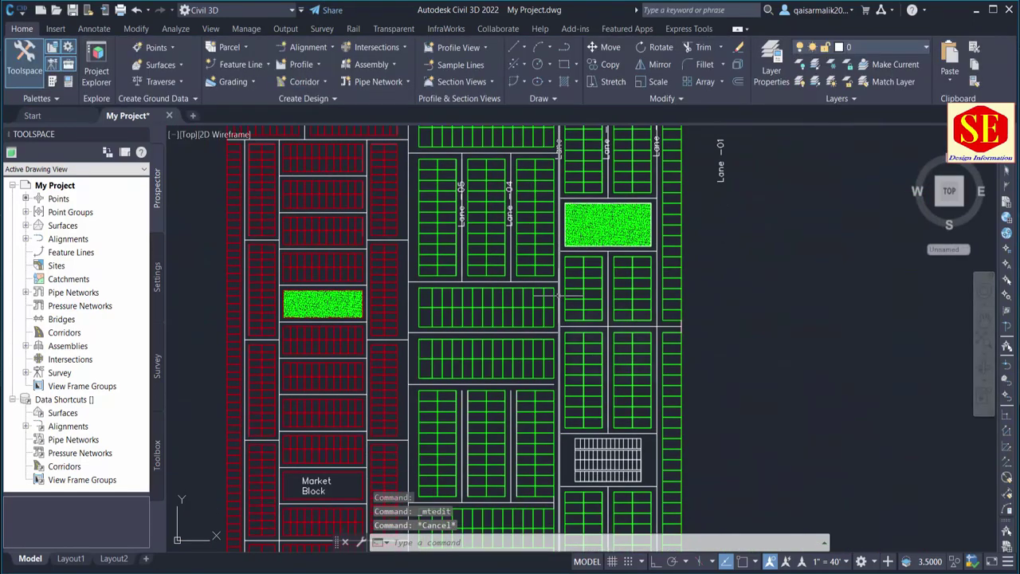
- Copy the Lane 05 label into a lower lane and rename it Lane -6
middle_click_drag(606, 321, 600, 393)
type("o")
key("Return")
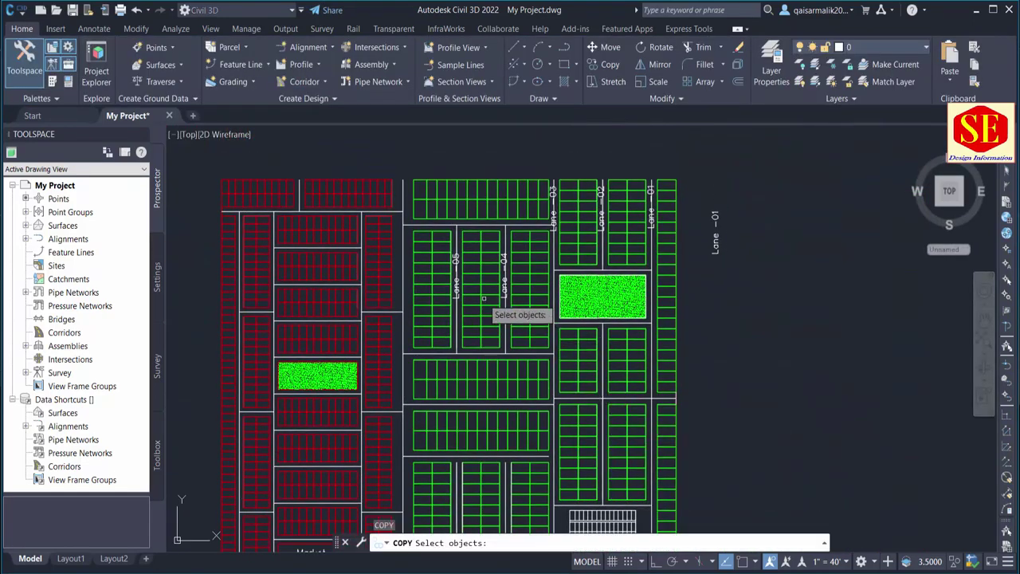
left_click(456, 287)
key("Return")
left_click(474, 334)
scroll(625, 463, "up", 2)
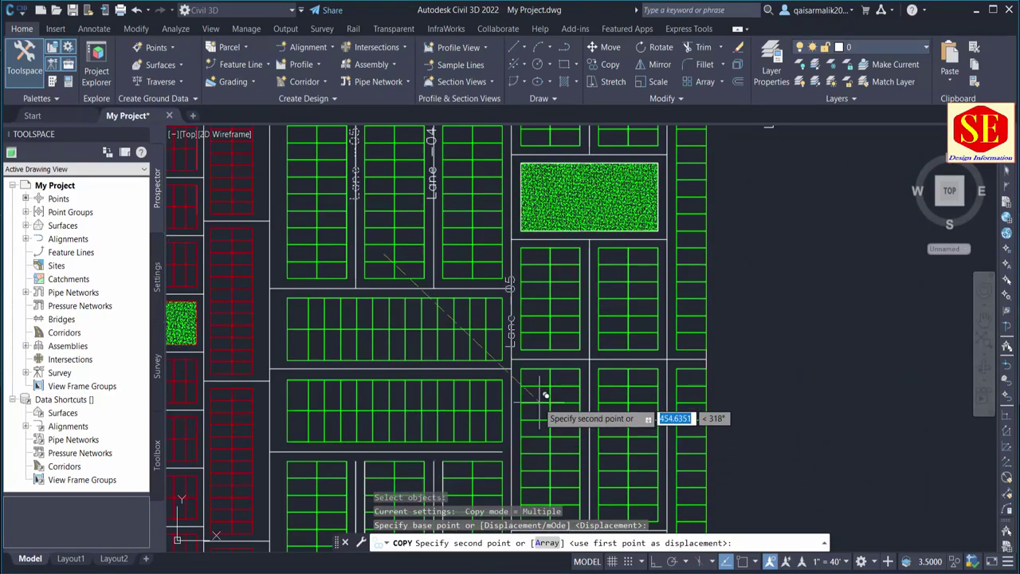
mouse_move(549, 380)
middle_mouse_down()
mouse_move(552, 550)
mouse_move(556, 455)
middle_mouse_up()
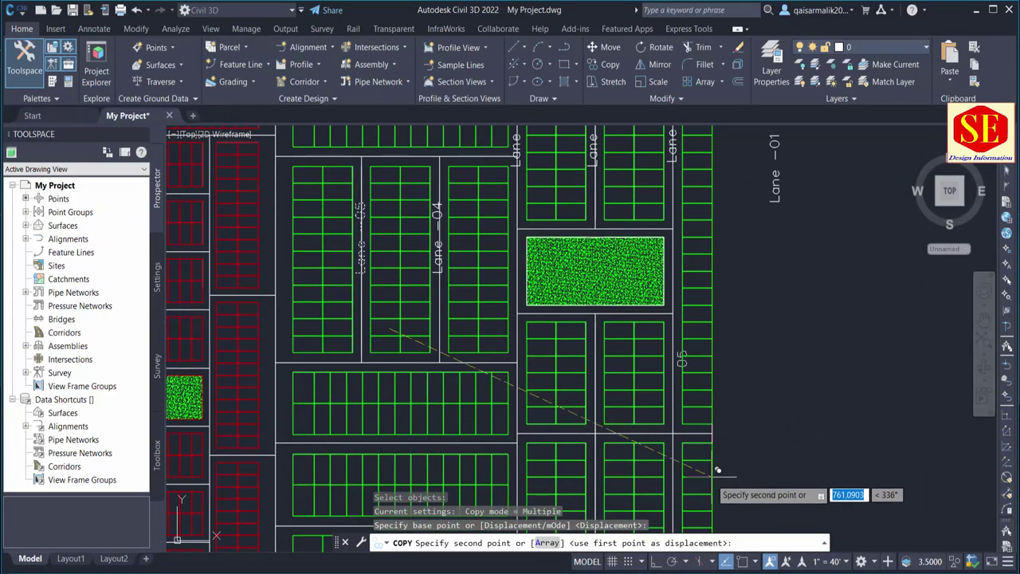
left_click(630, 454)
key("Escape")
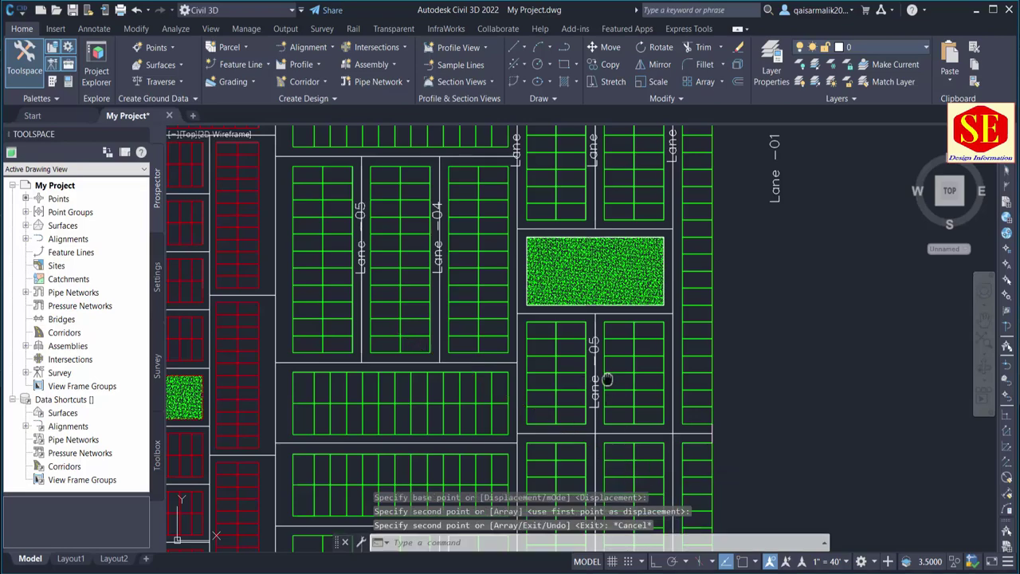
mouse_move(605, 373)
middle_mouse_down()
mouse_move(610, 443)
mouse_move(616, 337)
middle_mouse_up()
double_click(591, 340)
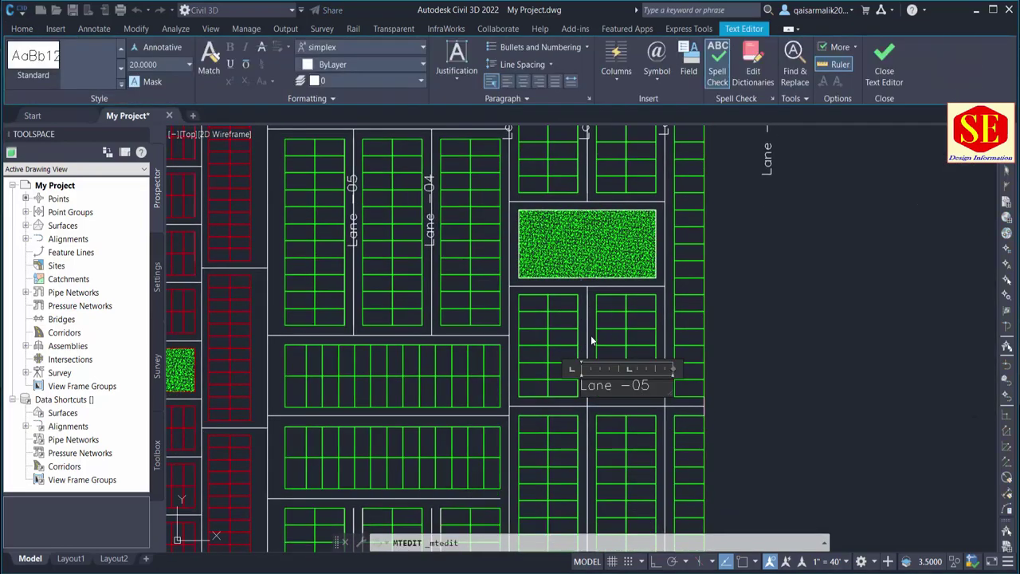
scroll(659, 383, "down", 2)
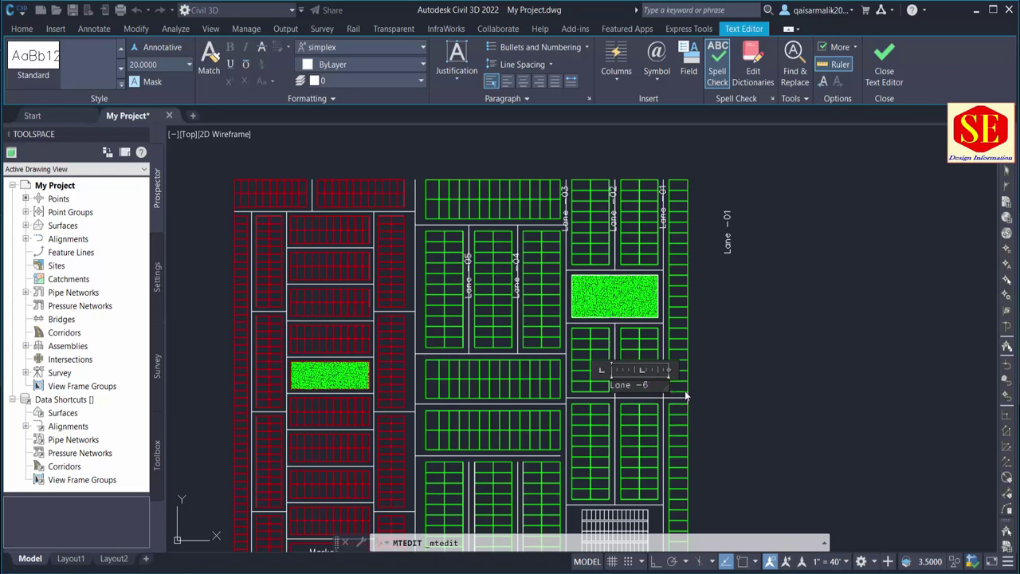
key("Escape")
- Copy Lane -6 into the lane below and rename it Lane -7
middle_click_drag(686, 397, 630, 264)
scroll(624, 339, "up", 2)
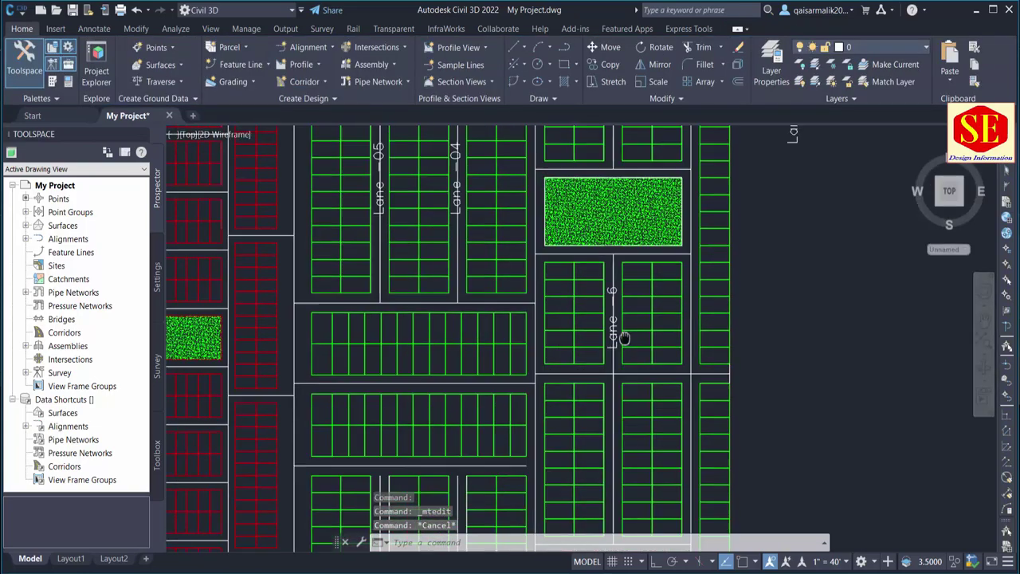
middle_click_drag(624, 339, 621, 321)
type("CO")
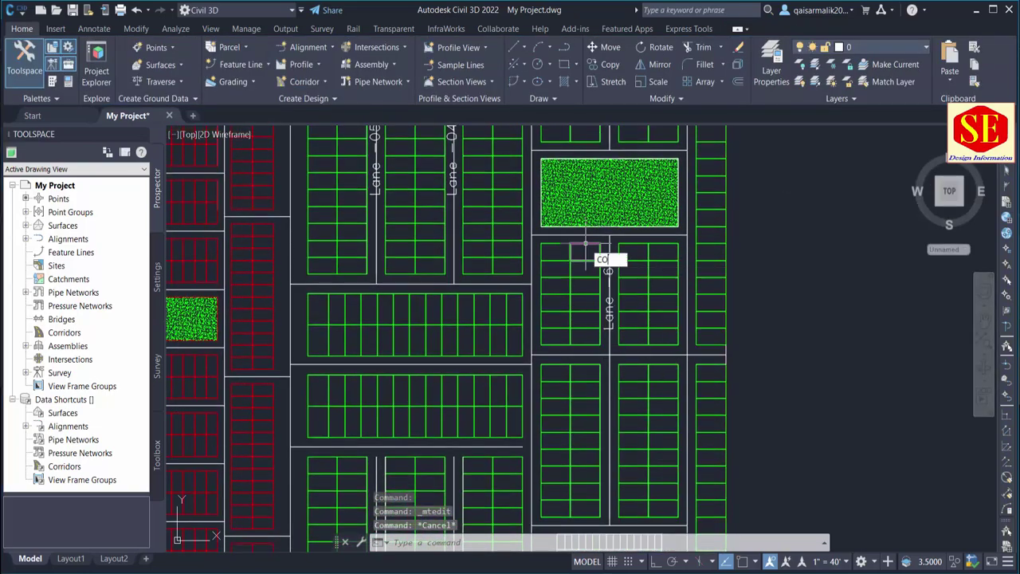
key("Return")
left_click(698, 312)
key("Return")
left_click(699, 446)
middle_click_drag(656, 217, 682, 257)
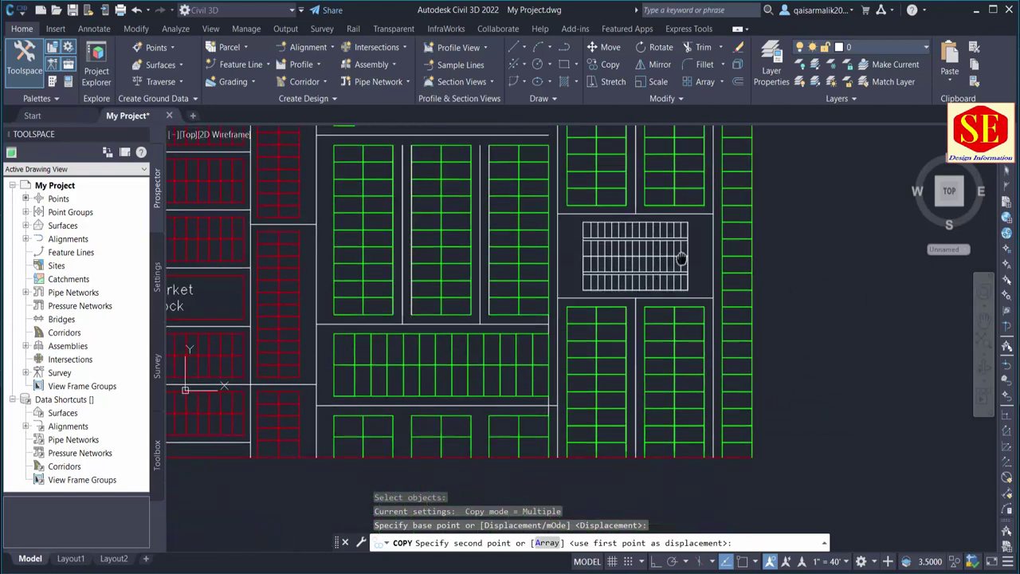
left_click(698, 322)
key("Escape")
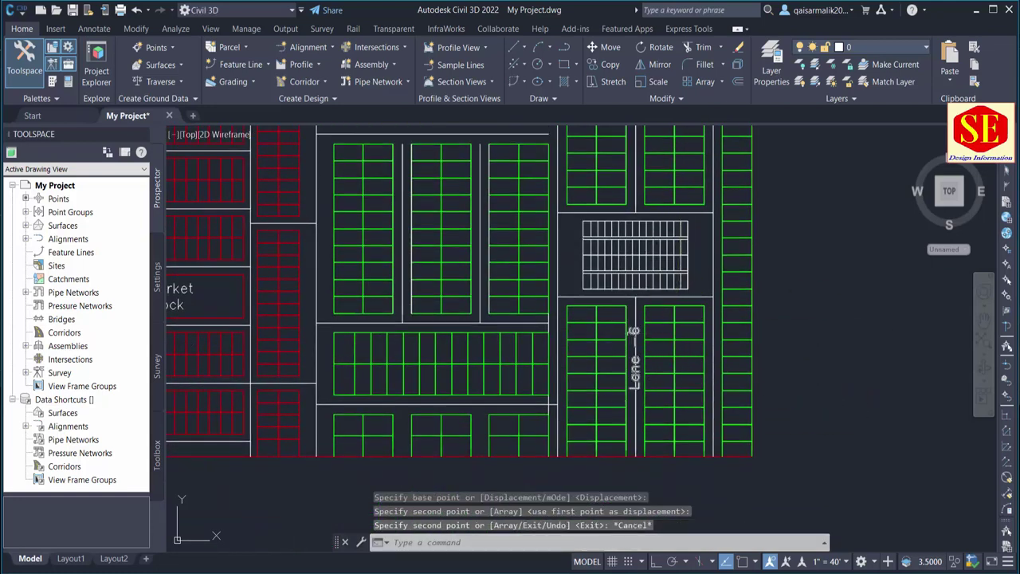
double_click(635, 350)
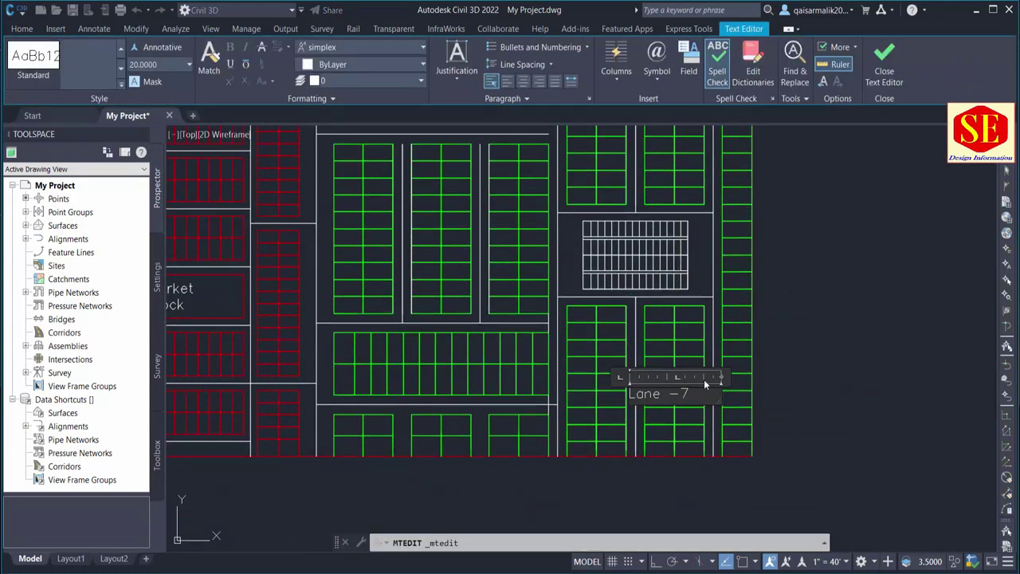
left_click(712, 431)
- Copy Lane -7 into the lanes beside the Market Block, renaming them Lane -8 and Lane -9
type("co")
key("Return")
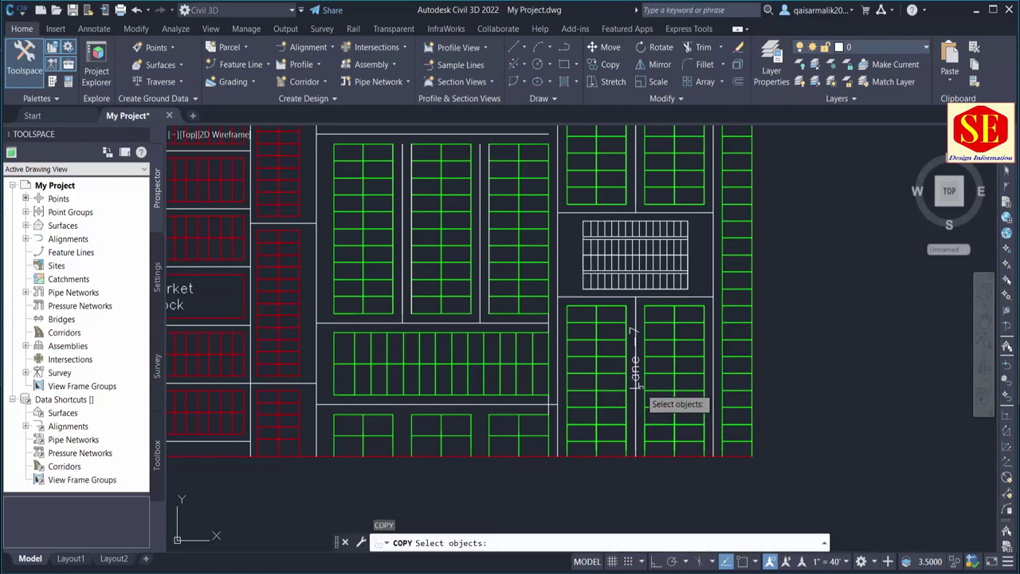
left_click(635, 385)
key("Return")
left_click(660, 388)
scroll(661, 388, "down", 3)
scroll(729, 353, "up", 3)
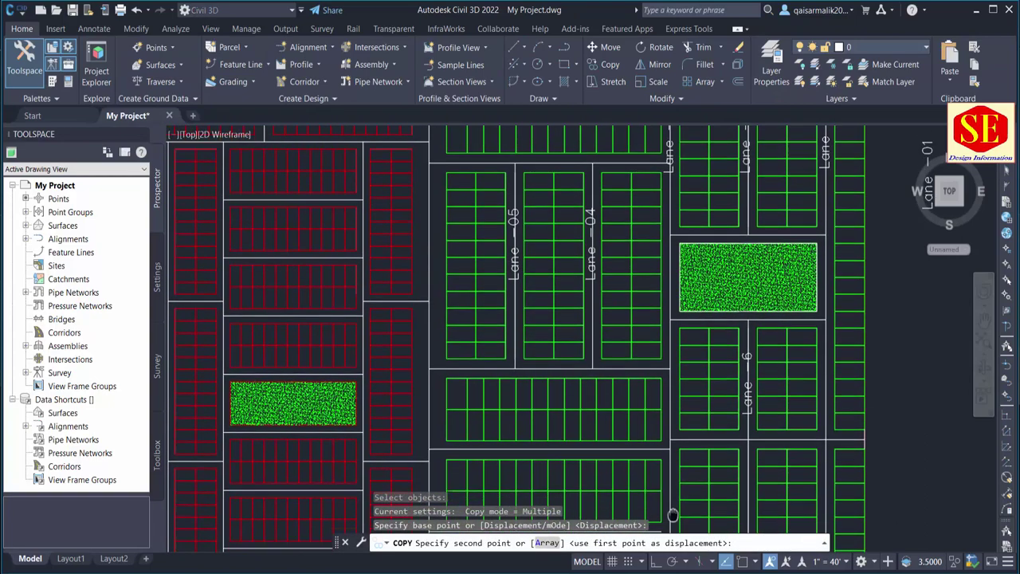
middle_click_drag(672, 515, 661, 264)
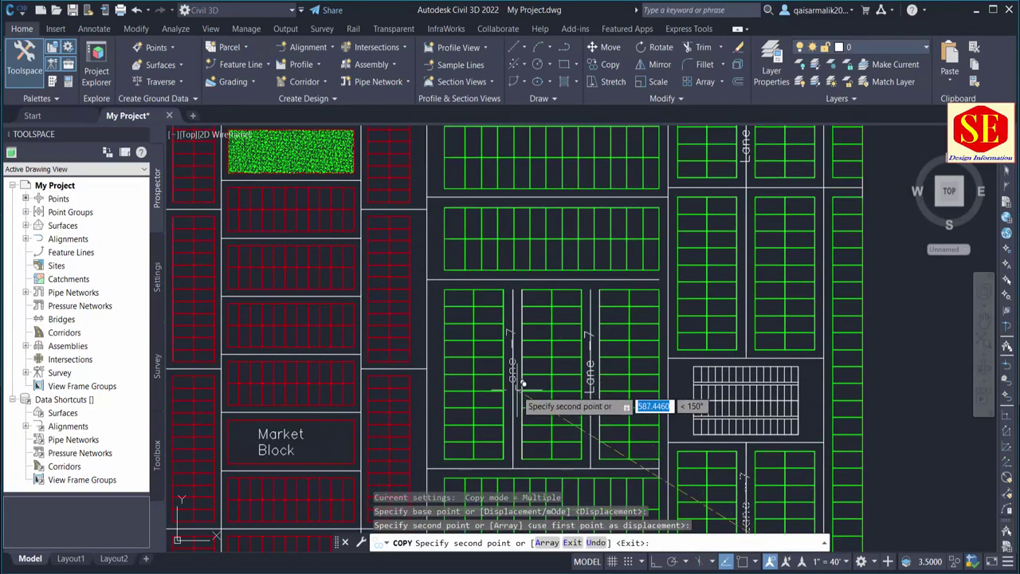
left_click(524, 385)
key("Escape")
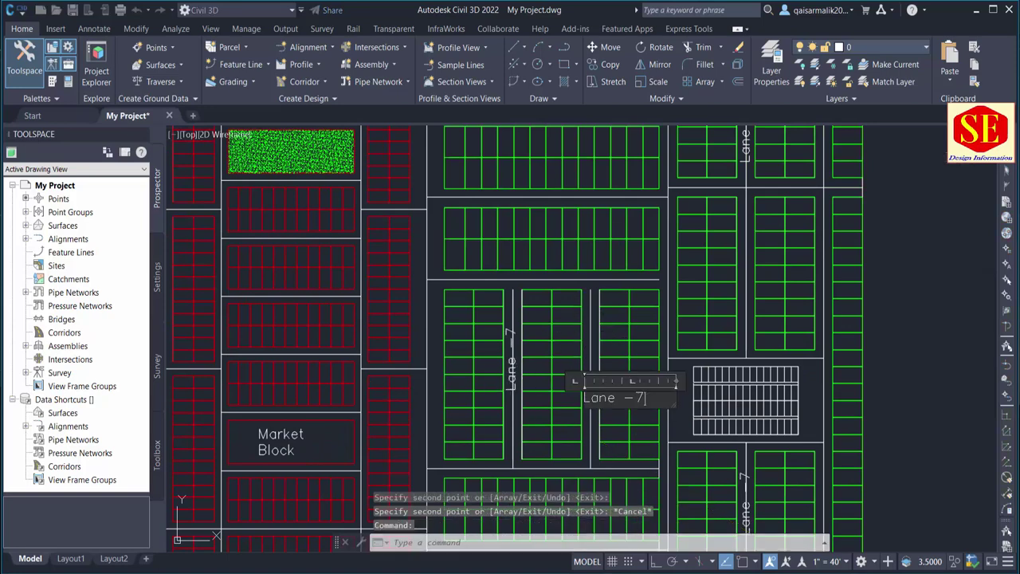
double_click(592, 364)
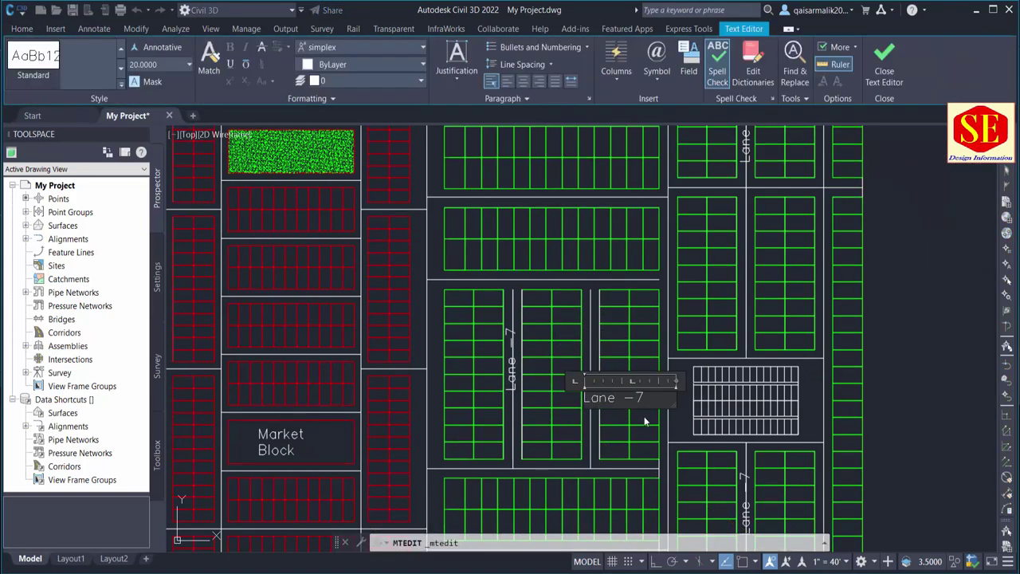
type("8")
left_click(513, 339)
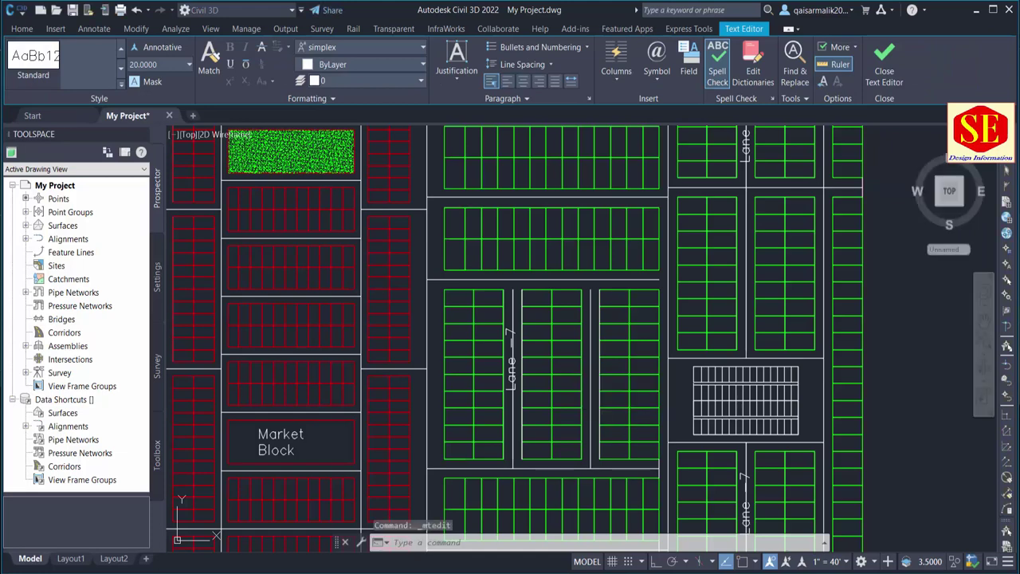
double_click(511, 351)
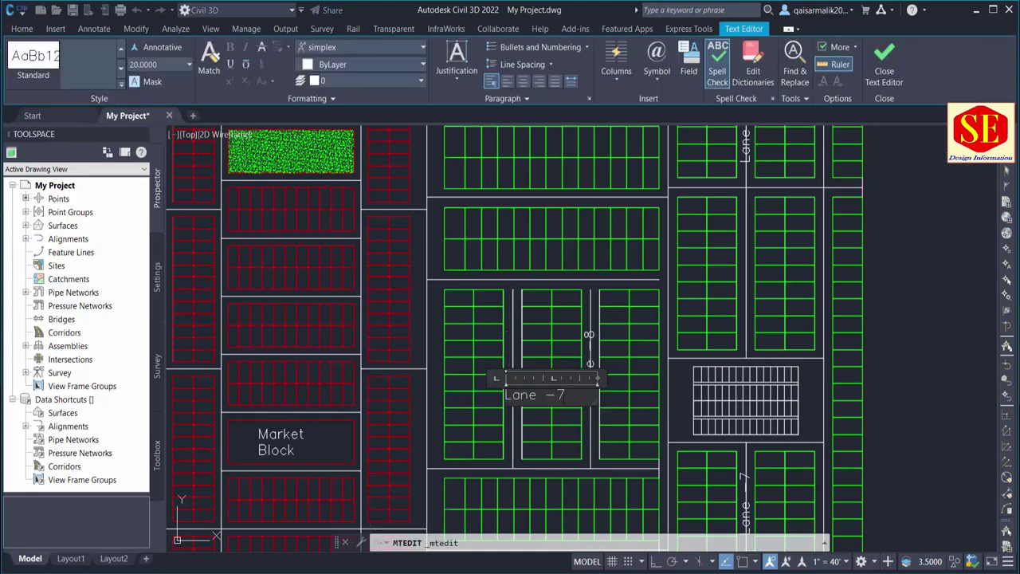
type("9")
left_click(562, 414)
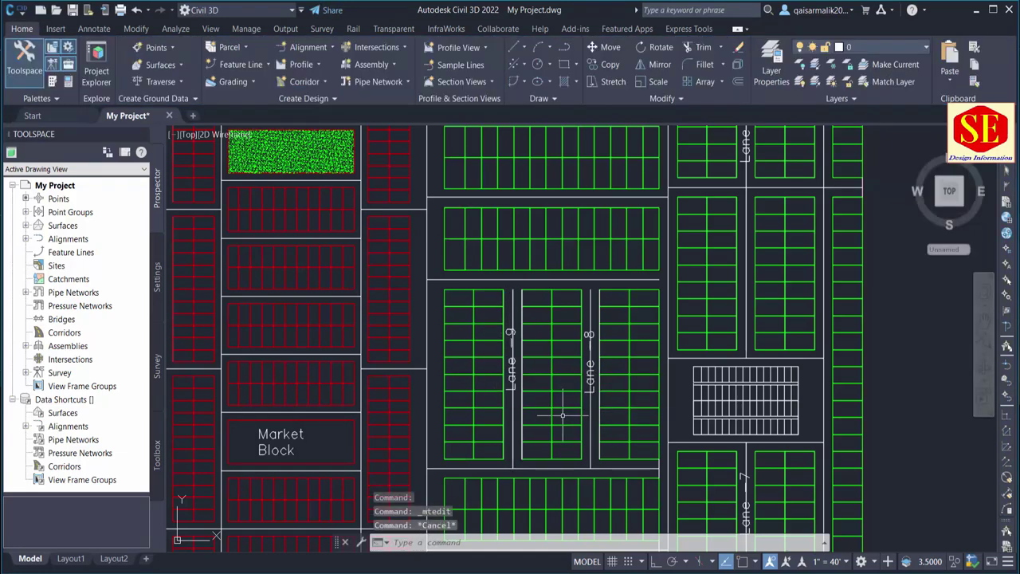
- Extend the lane dividing lines to the road edge
type("ex")
key("Return")
left_click_drag(597, 305, 514, 305)
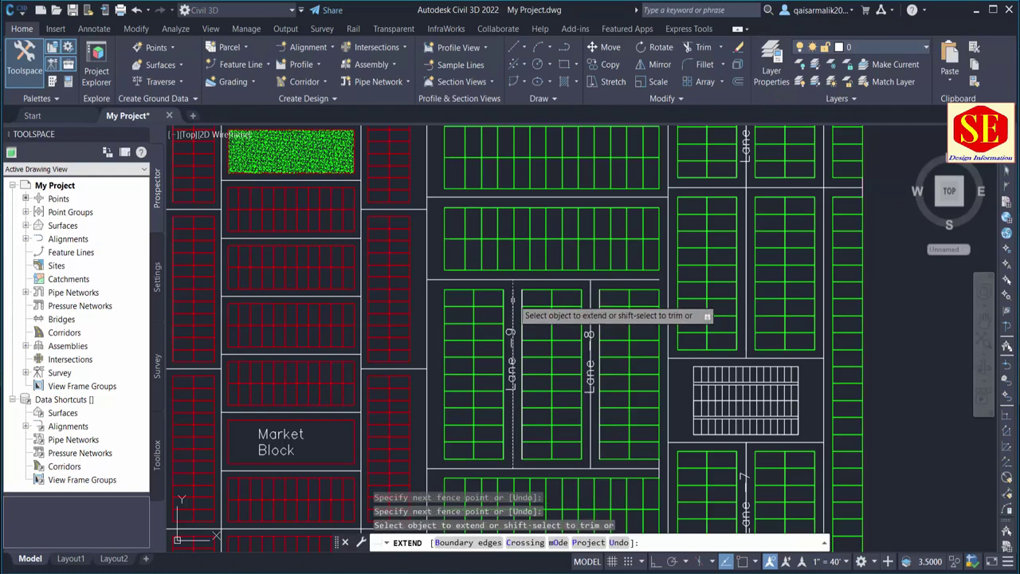
key("Escape")
scroll(514, 305, "down", 3)
scroll(717, 239, "up", 3)
- Make a spare copy of the Lane -01 label beside the layout
type("co")
key("Return")
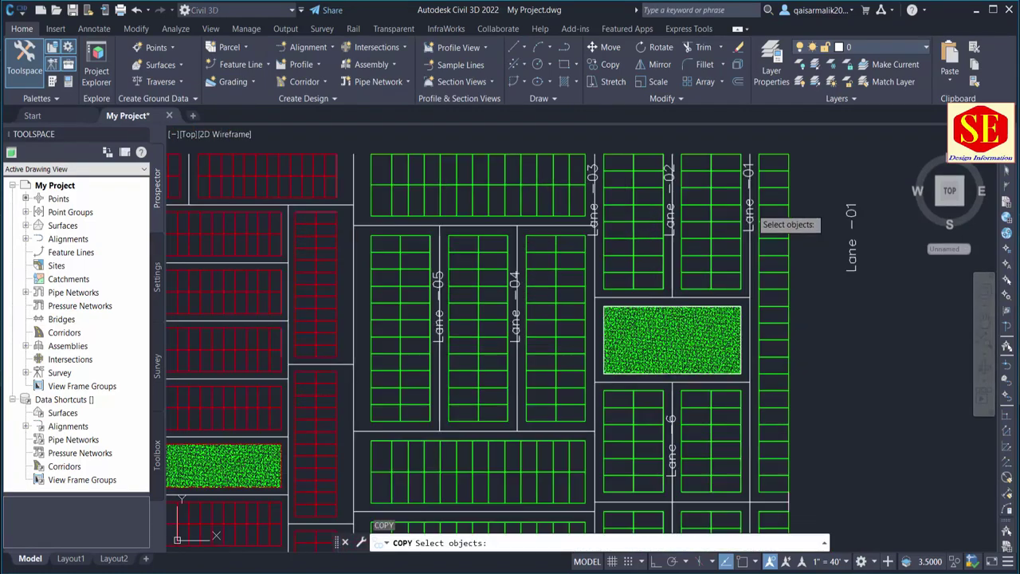
left_click(789, 225)
key("Return")
scroll(790, 225, "down", 2)
left_click(866, 417)
scroll(832, 423, "up", 3)
key("Escape")
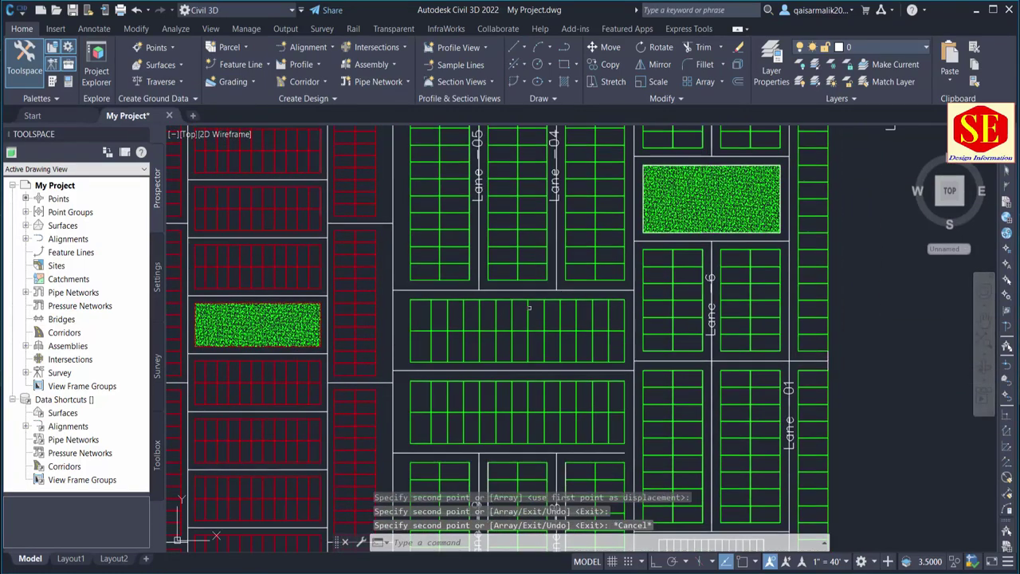
key("space")
left_click(683, 257)
key("Return")
left_click(661, 295)
scroll(661, 296, "down", 2)
scroll(709, 329, "up", 2)
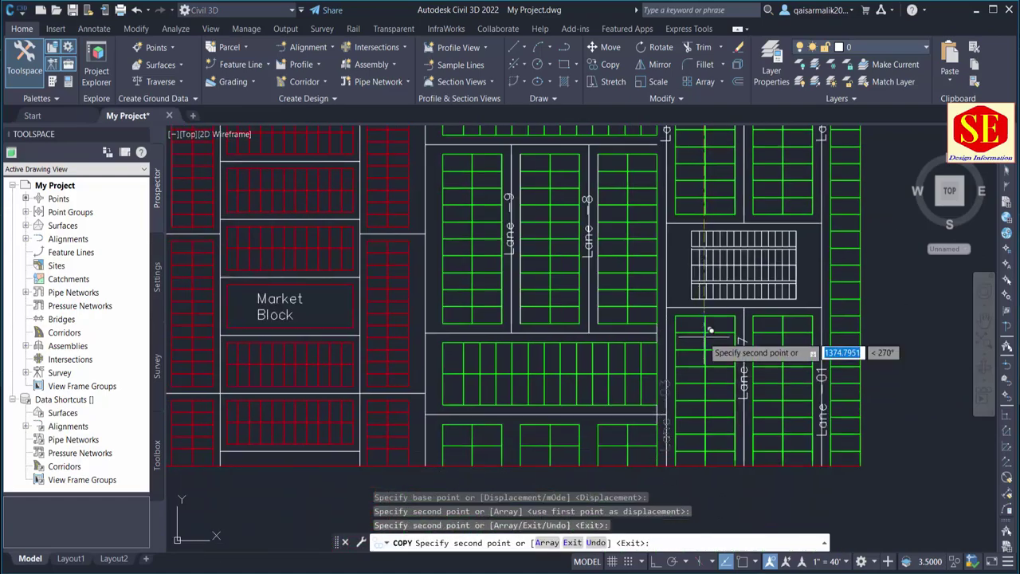
scroll(709, 329, "down", 2)
scroll(877, 239, "up", 2)
- Place the final Lane -01 label copy and relabel the right-hand copy Street -01
left_click(763, 263)
key("Return")
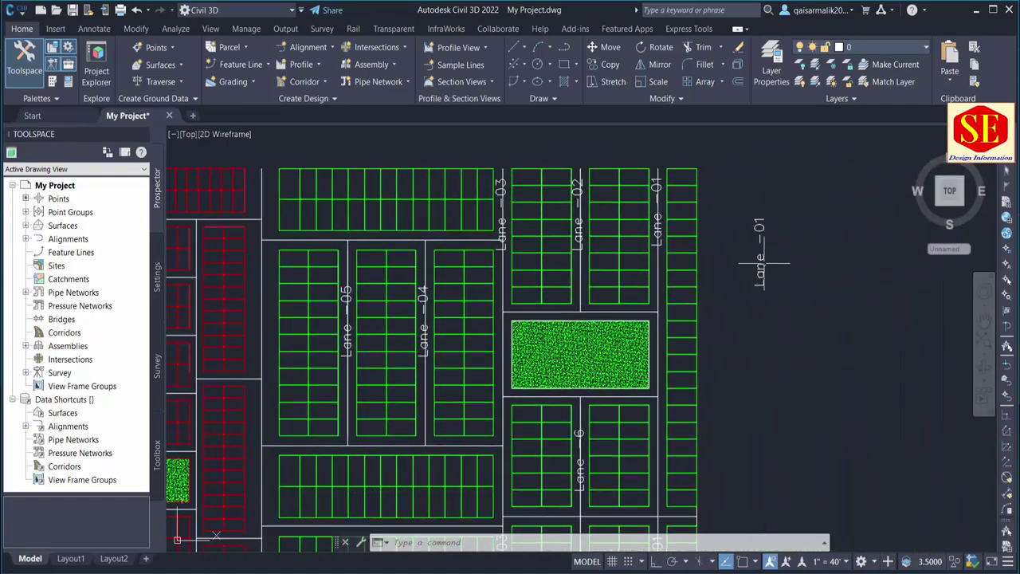
type("ro")
left_click(764, 263)
key("Return")
left_click(785, 268)
double_click(873, 285)
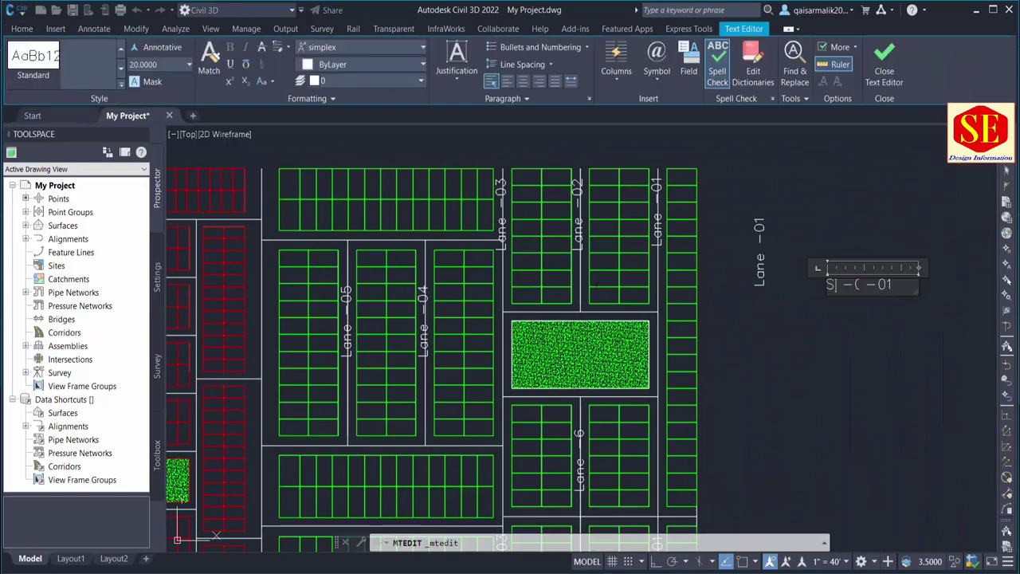
left_click(815, 411)
- Rotate the Street -01 label so it lies horizontal
type("ro")
left_click(873, 285)
key("Return")
left_click(844, 284)
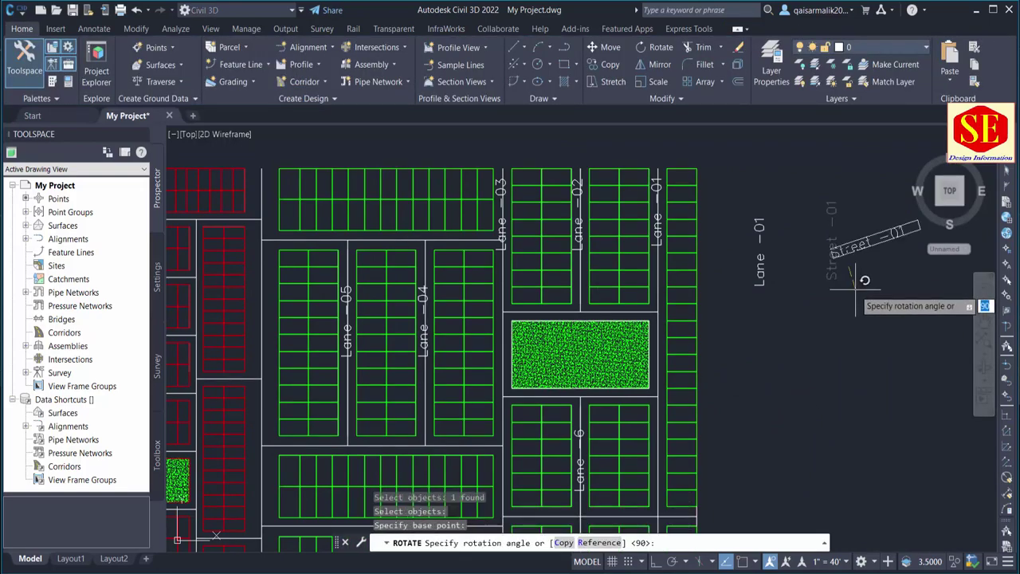
key("Return")
- Copy the Street -01 label onto two more roads
type("co")
left_click(845, 346)
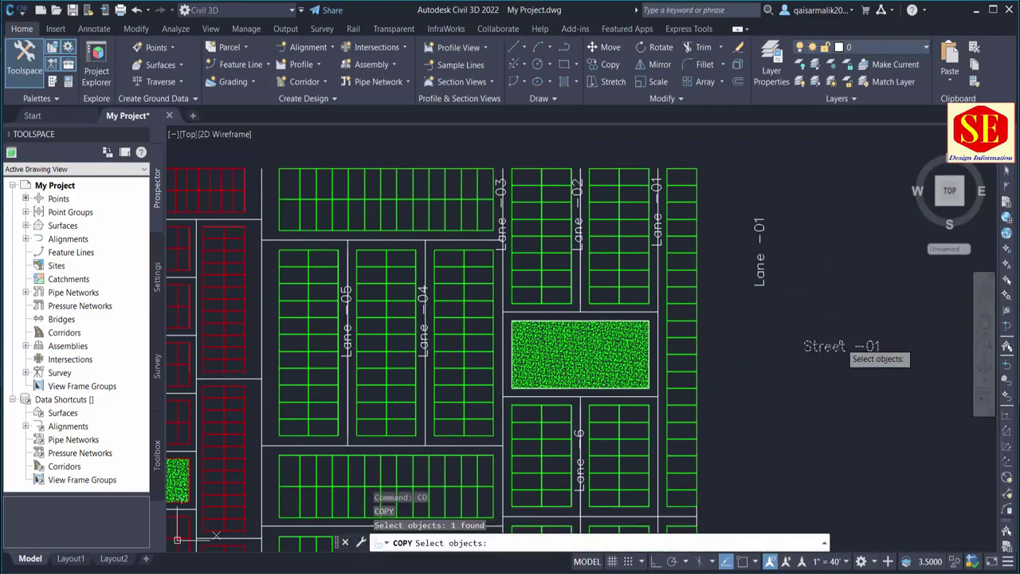
key("Return")
left_click(843, 391)
scroll(603, 275, "up", 2)
left_click(558, 397)
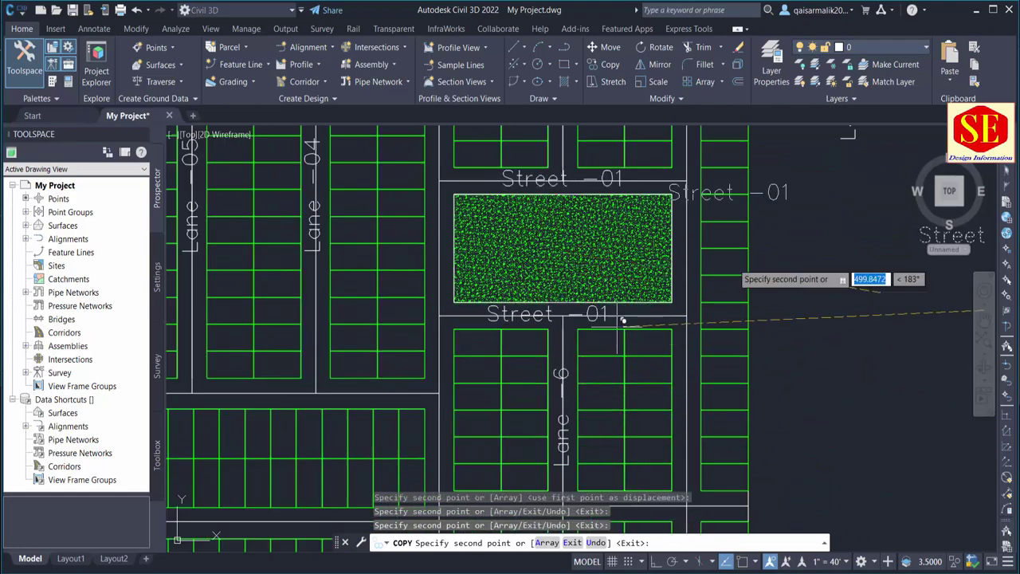
scroll(741, 267, "down", 3)
scroll(455, 383, "up", 3)
left_click(543, 262)
scroll(522, 391, "down", 3)
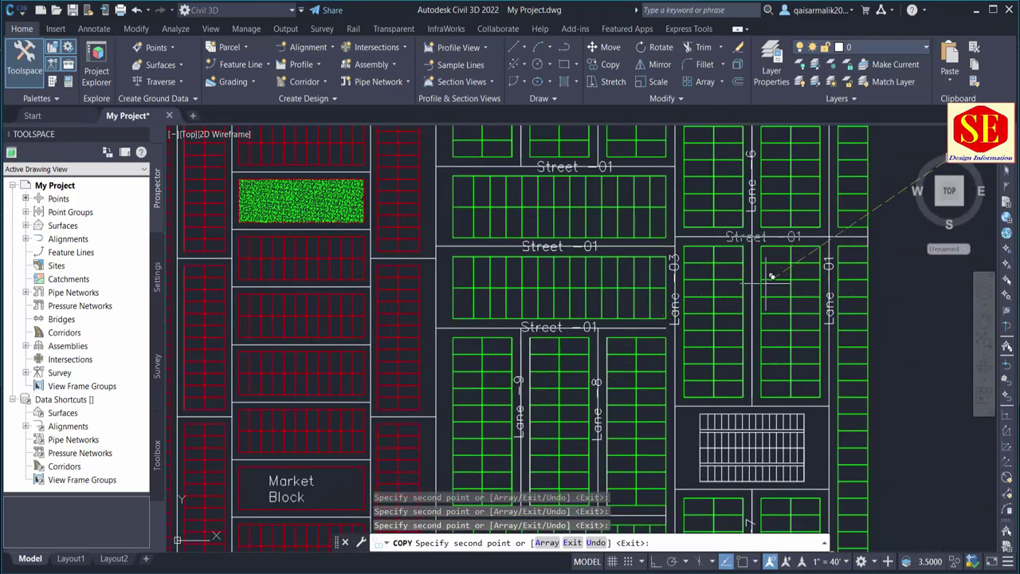
scroll(770, 273, "up", 2)
scroll(765, 375, "up", 1)
scroll(749, 428, "down", 1)
scroll(600, 335, "up", 1)
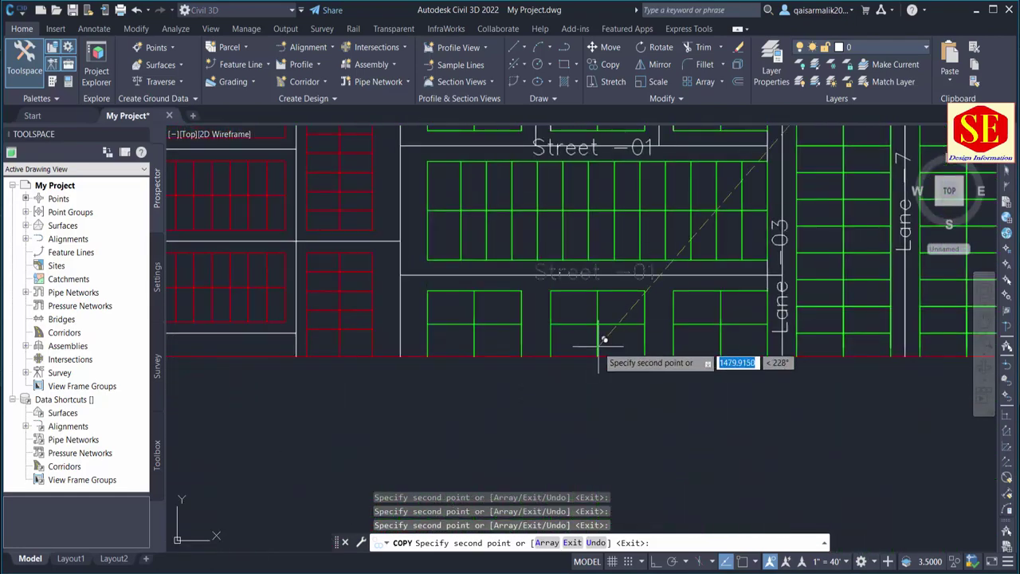
scroll(600, 334, "down", 3)
key("Escape")
- Renumber three copied labels to Street -02, -03 and -04
scroll(667, 240, "up", 3)
mouse_move(667, 240)
middle_mouse_down()
mouse_move(674, 363)
mouse_move(651, 175)
middle_mouse_up()
double_click(673, 362)
type("2")
double_click(636, 299)
type("3")
middle_click_drag(652, 309, 644, 203)
double_click(626, 321)
type("4")
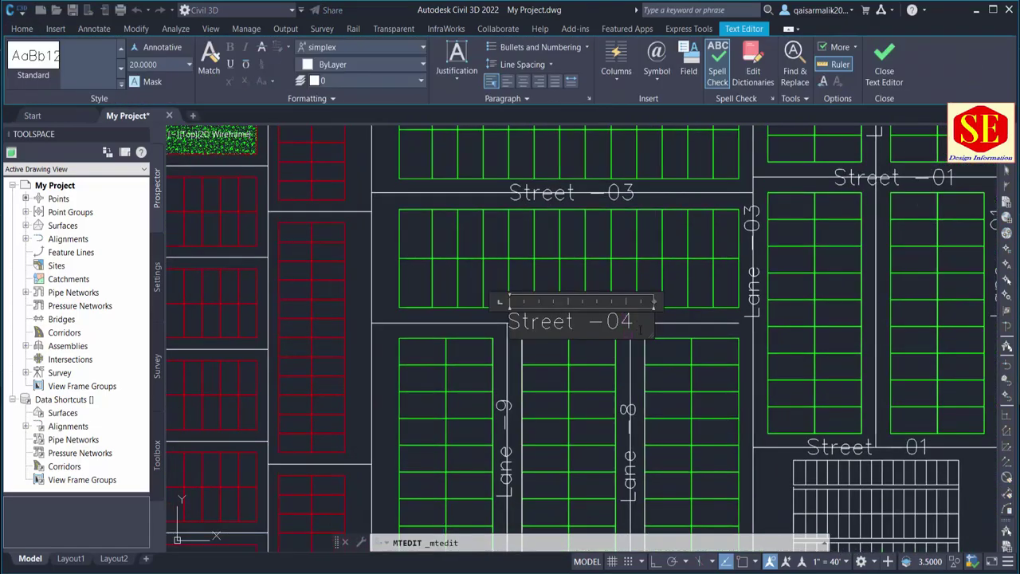
- Renumber the next two labels to Street -05 and Street -06
double_click(506, 405)
left_click(702, 398)
middle_click_drag(702, 398, 695, 159)
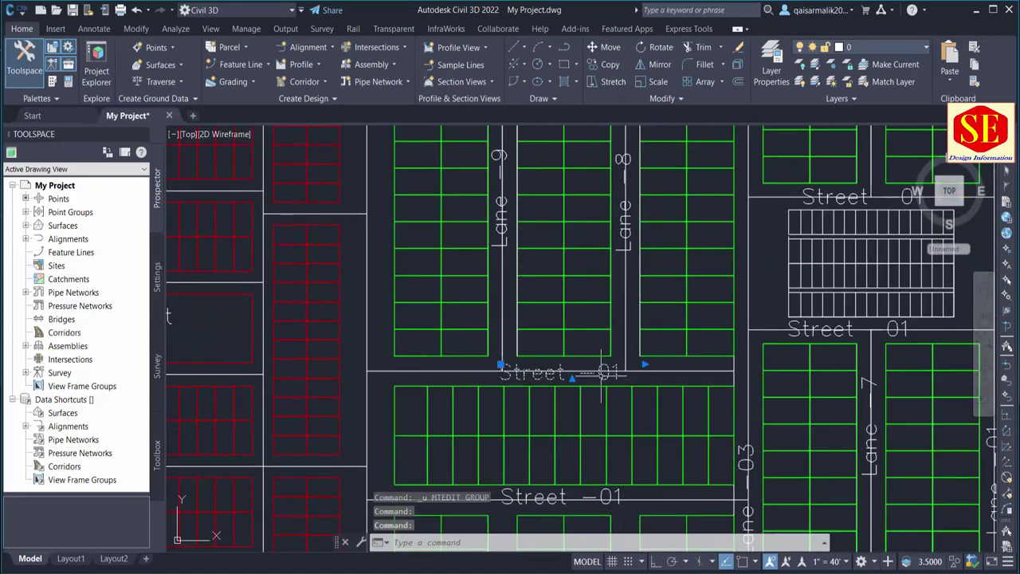
double_click(614, 372)
type("5")
left_click(562, 498)
double_click(562, 496)
type("6")
left_click(702, 430)
- Renumber two more labels to Street -7 and Street -08
middle_click_drag(701, 430, 622, 558)
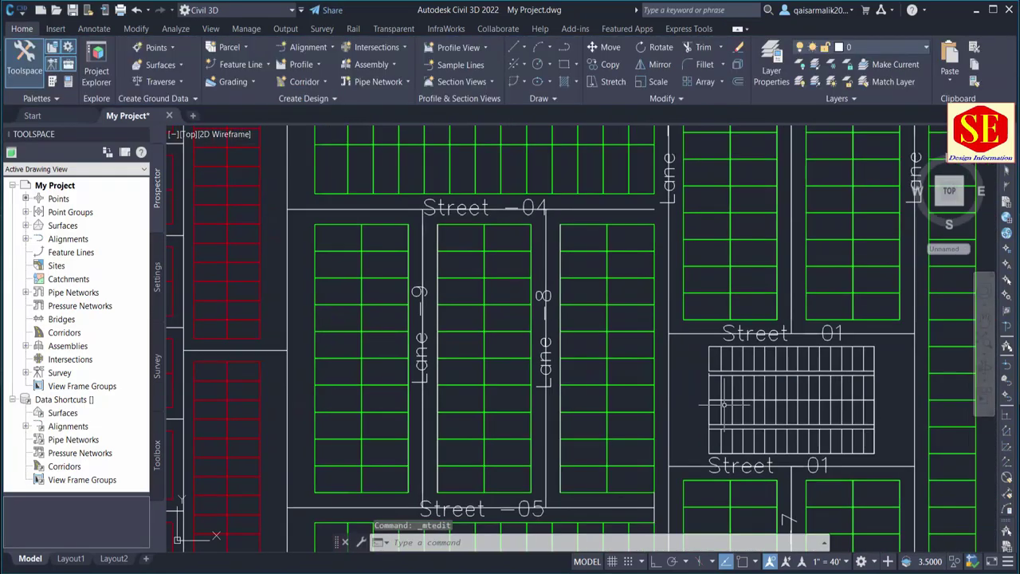
scroll(558, 335, "down", 2)
scroll(558, 335, "up", 2)
double_click(765, 362)
type("7")
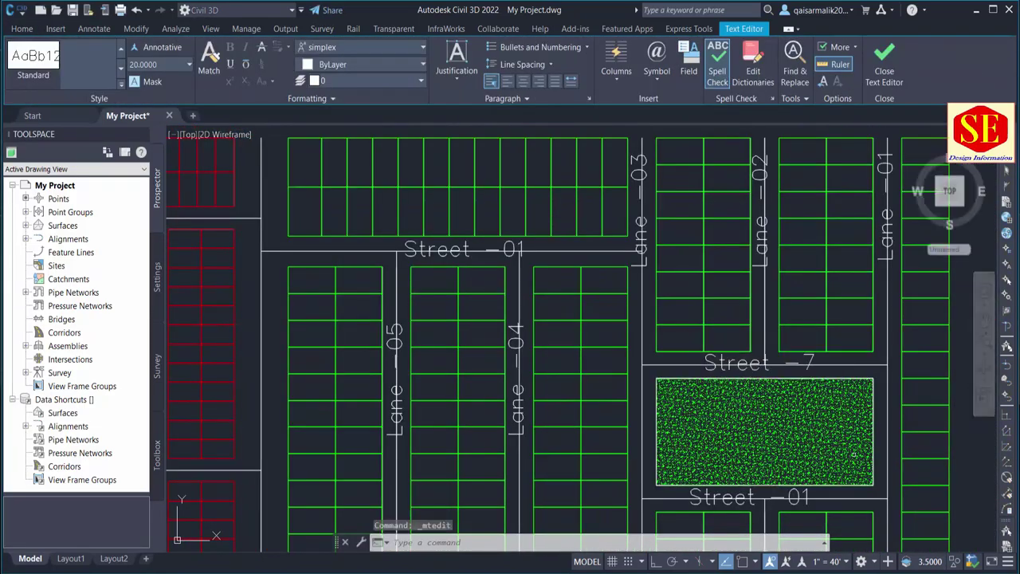
left_click(805, 494)
mouse_move(805, 494)
middle_mouse_down()
mouse_move(796, 359)
mouse_move(781, 414)
middle_mouse_up()
double_click(797, 363)
type("08")
left_click(829, 369)
- Renumber the remaining Street -01 labels, ending with Street -11
double_click(789, 428)
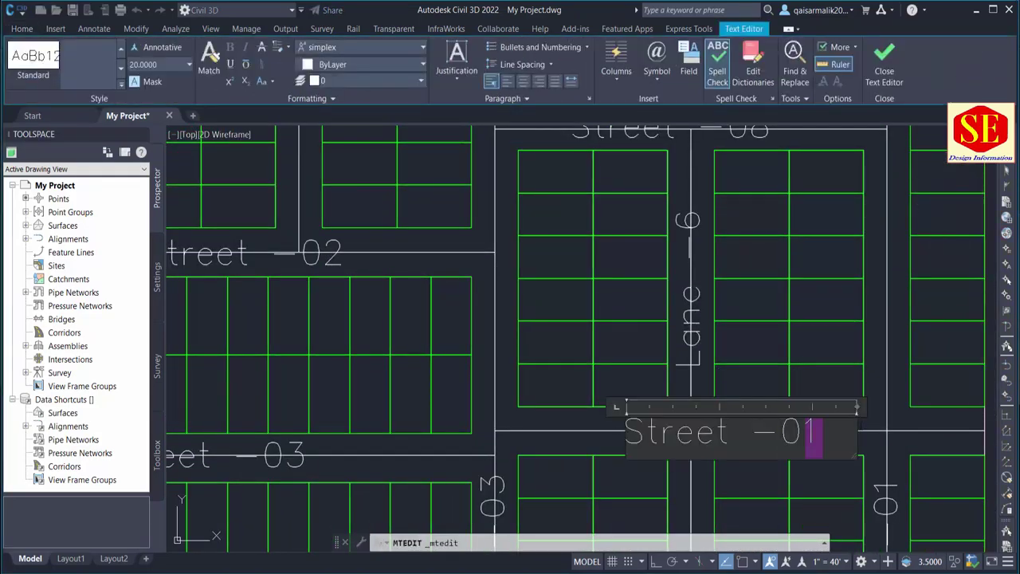
type("9")
left_click(781, 430)
scroll(770, 373, "up", 3)
double_click(769, 372)
scroll(769, 372, "down", 3)
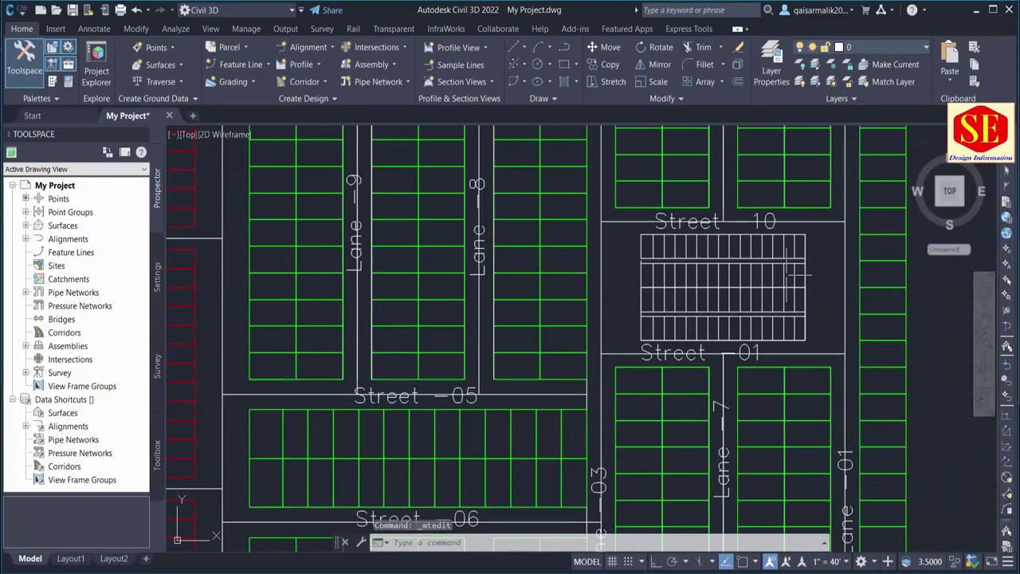
double_click(749, 357)
type("11")
left_click(683, 369)
scroll(683, 369, "down", 3)
key("Escape")
middle_click_drag(684, 369, 540, 304)
scroll(541, 304, "up", 2)
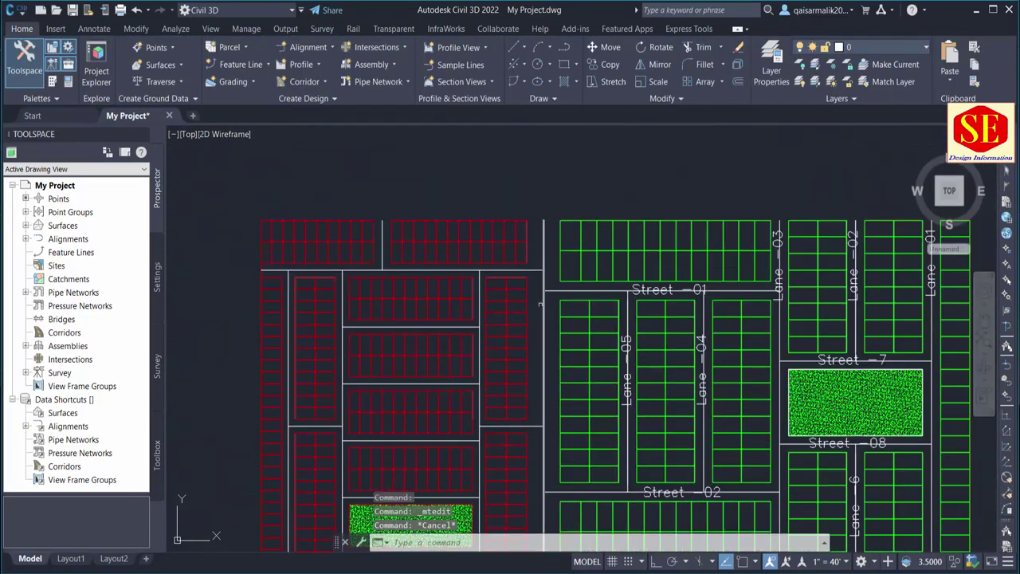
type("c")
- Copy the Lane -03 label onto the main road and change it to 75' Wide RD
key("Return")
left_click(777, 239)
left_click(590, 303)
key("Escape")
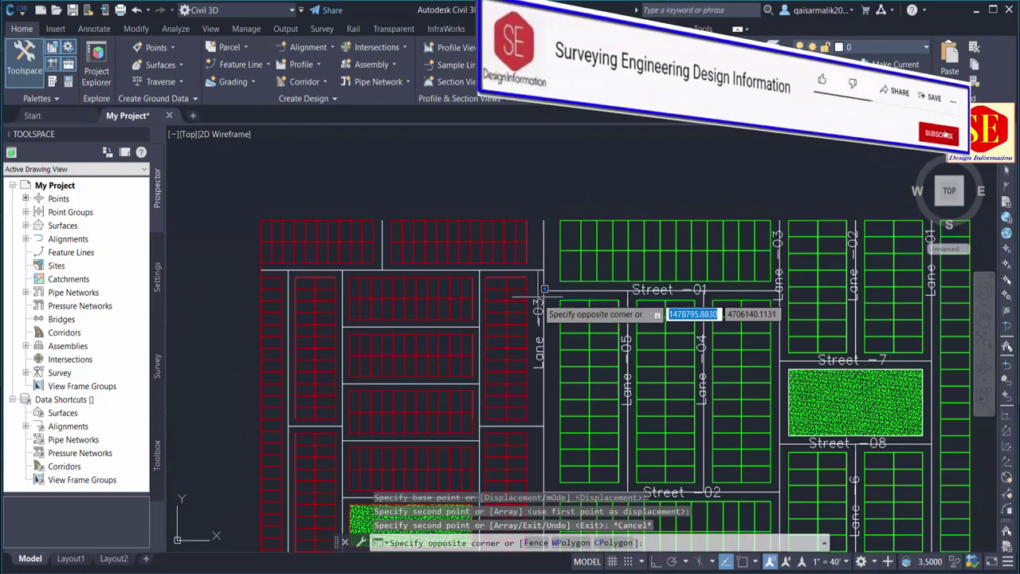
double_click(547, 324)
type("75'")
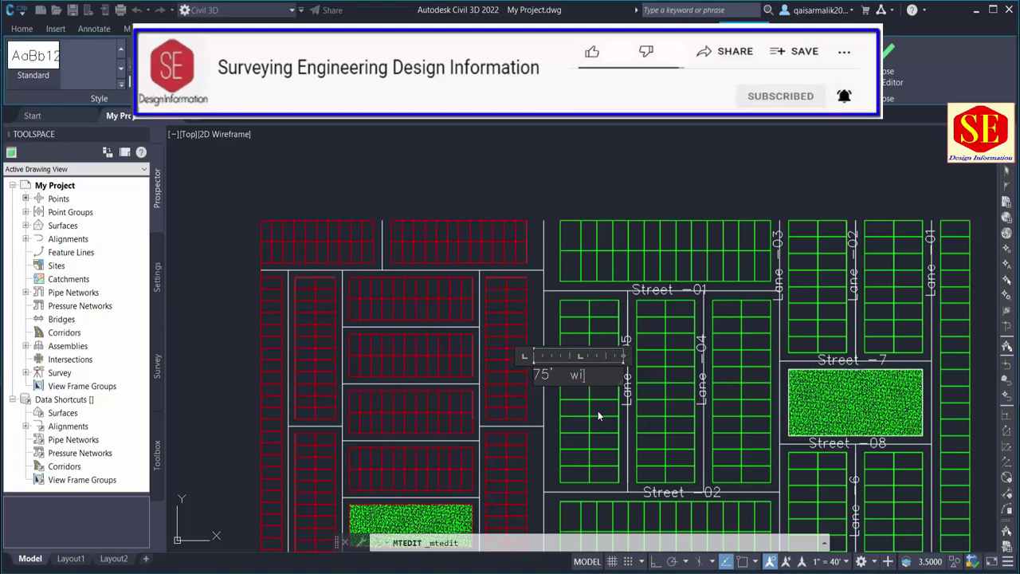
type(" Wide RD")
left_click(598, 411)
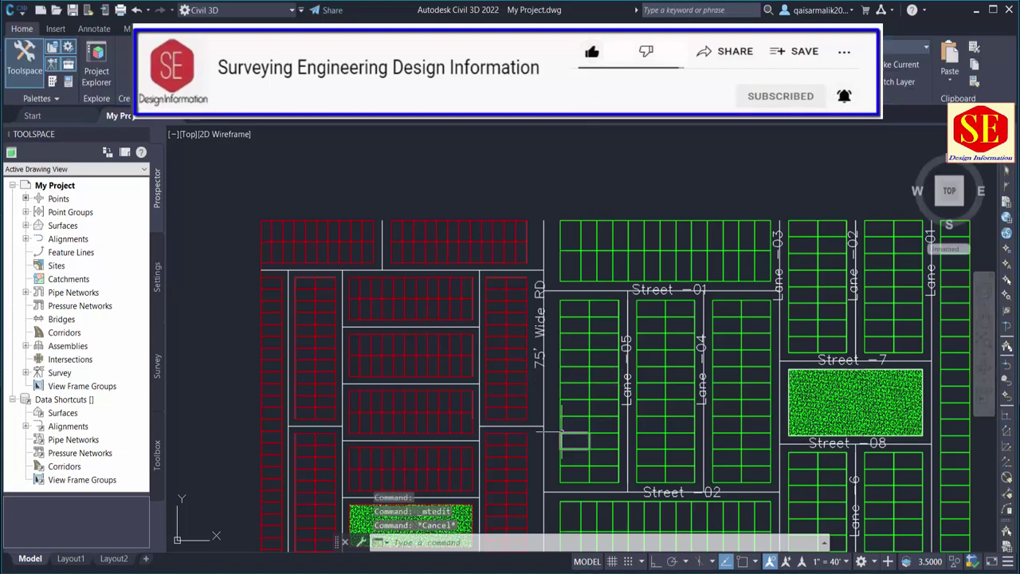
- Copy the 75' Wide RD label further down the main road
type("co")
key("Return")
left_click(538, 343)
middle_click_drag(551, 471, 579, 198)
left_click(558, 271)
key("Escape")
scroll(558, 319, "down", 5)
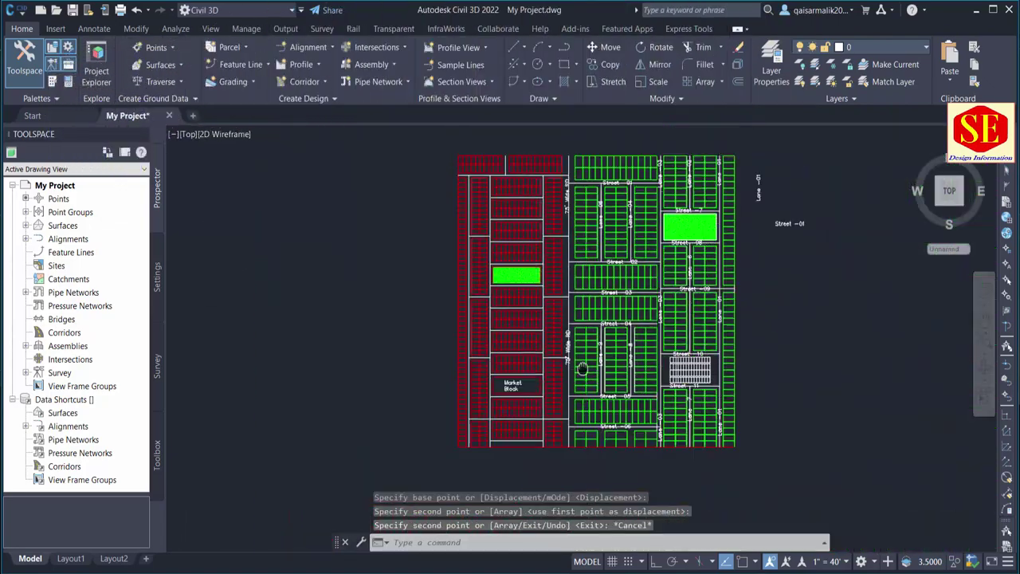
scroll(558, 319, "up", 5)
middle_click_drag(296, 308, 467, 285)
scroll(467, 285, "down", 2)
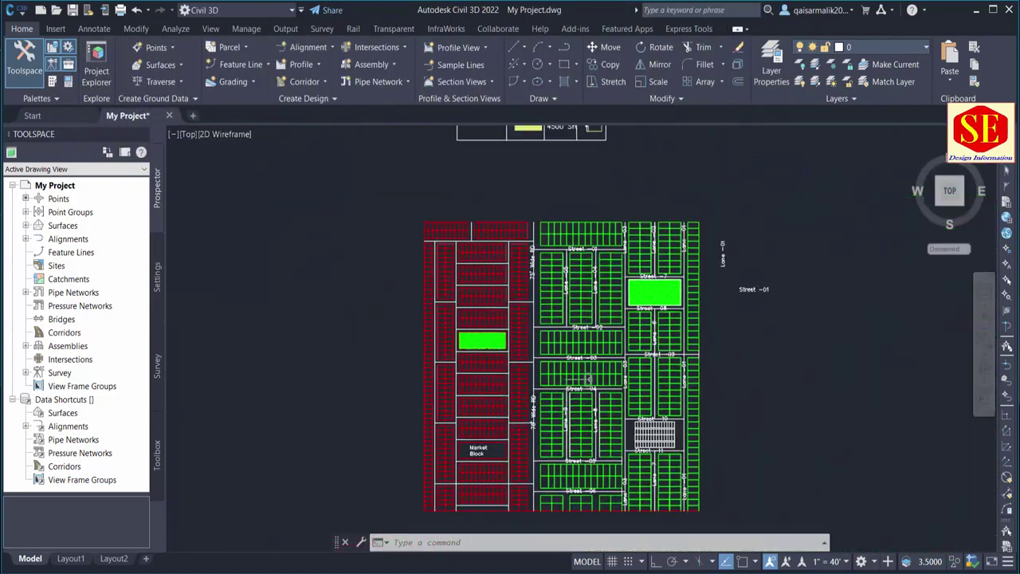
scroll(467, 284, "up", 1)
mouse_move(919, 373)
middle_mouse_down()
mouse_move(679, 294)
mouse_move(709, 327)
middle_mouse_up()
- Draw a circle in the open space right of the layout
key("Return")
left_click(699, 277)
left_click(746, 315)
key("Escape")
- Copy the Street -01 label to the circle's centre
type("c")
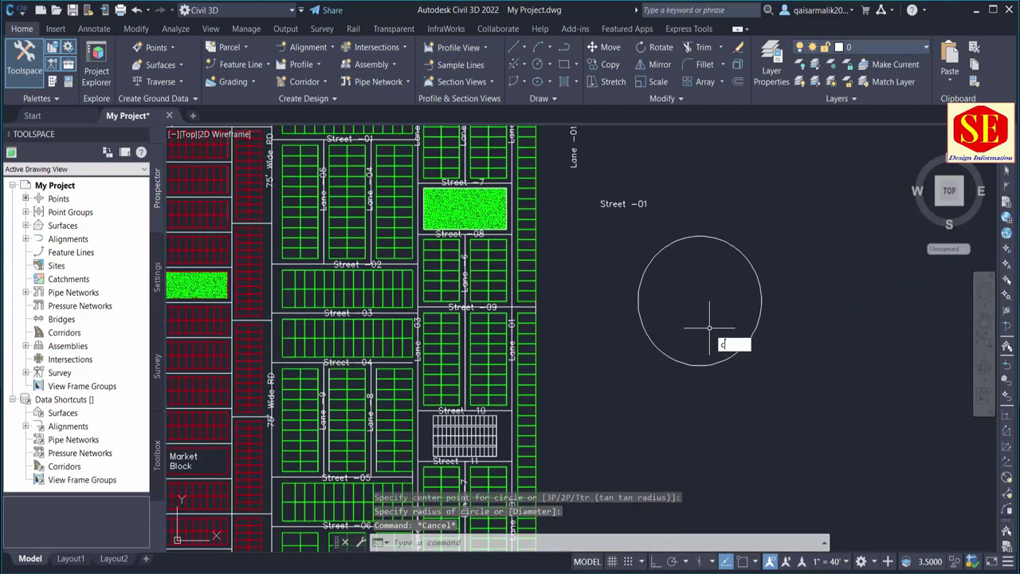
type("o")
key("Return")
left_click(623, 204)
key("Return")
left_click(623, 204)
left_click(700, 300)
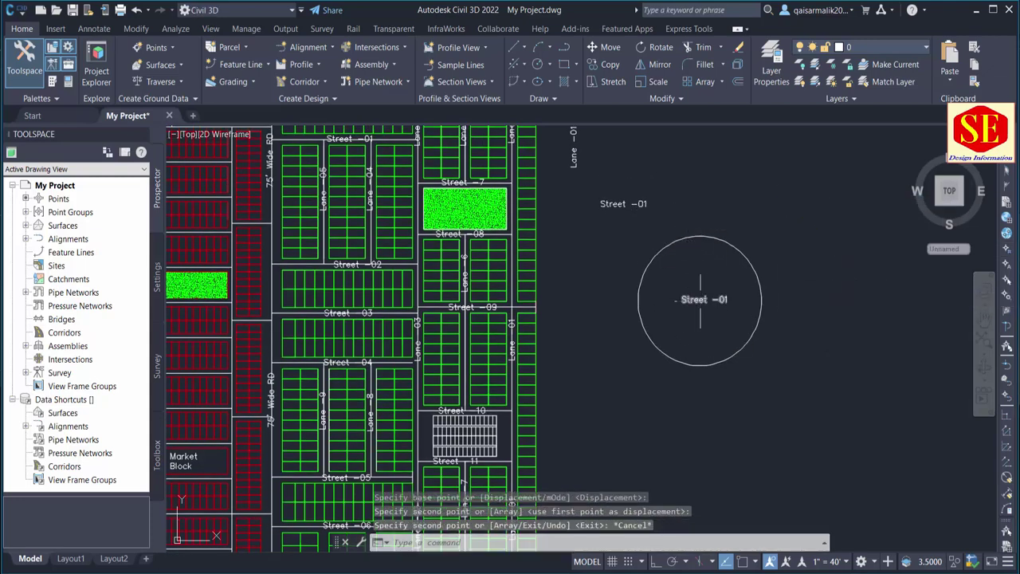
- Change the copied label to Block A with text height 50 on one line
double_click(700, 300)
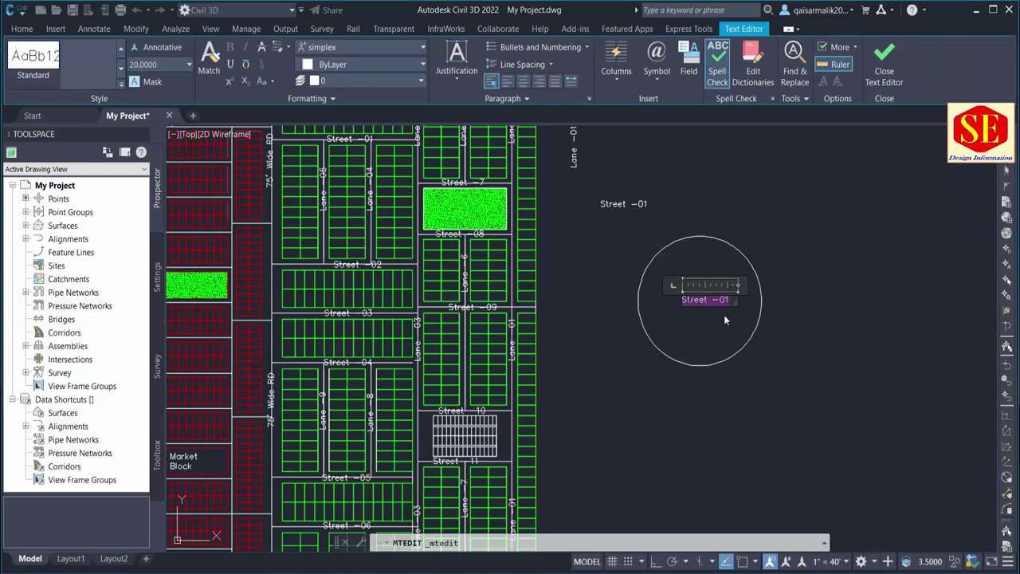
type("Block")
type(" A")
key("ctrl+a")
key("Return")
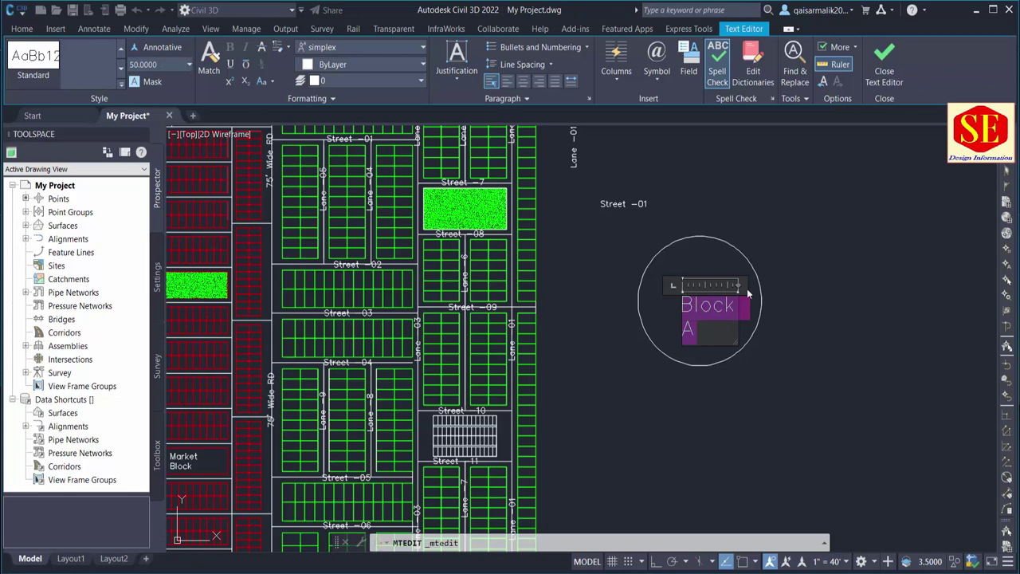
left_click_drag(748, 293, 767, 287)
left_click(745, 365)
- Move the Block A label up-left inside the circle
key("m")
key("Return")
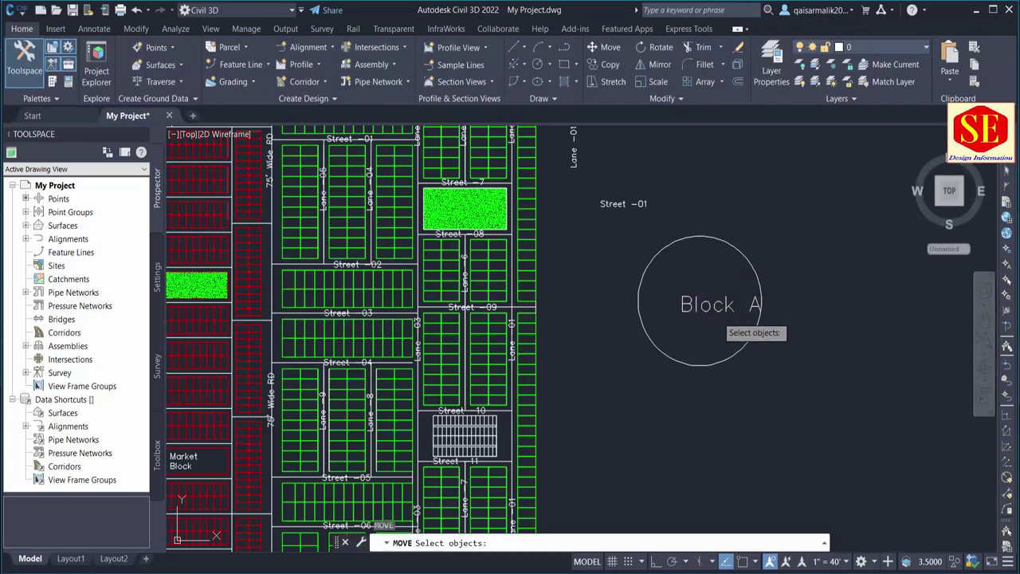
left_click(718, 306)
key("Return")
left_click(716, 305)
left_click(693, 295)
- Set the Block A label font to Sitka Subheading
double_click(694, 294)
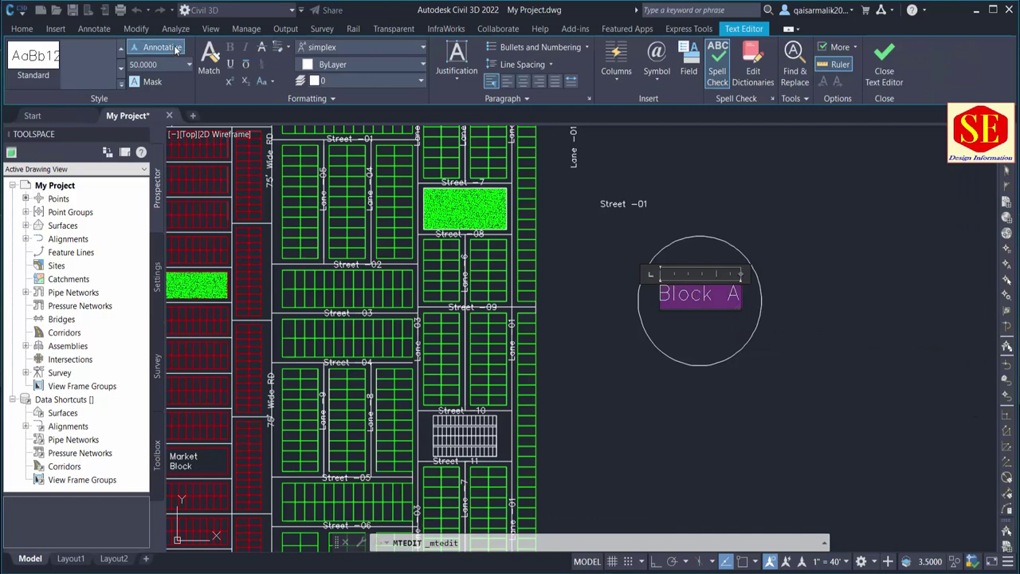
left_click(356, 47)
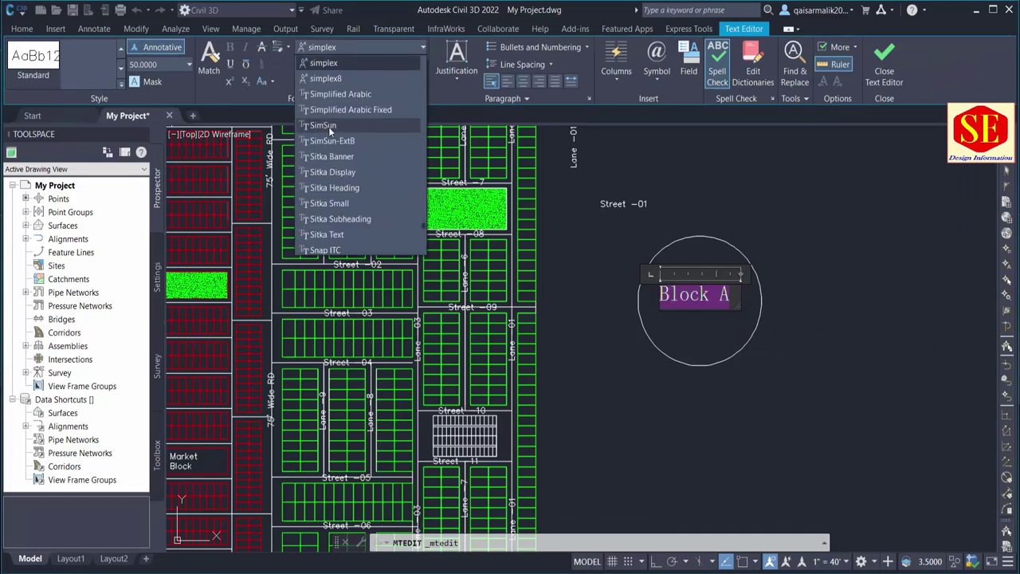
left_click(323, 222)
key("Escape")
type("sc")
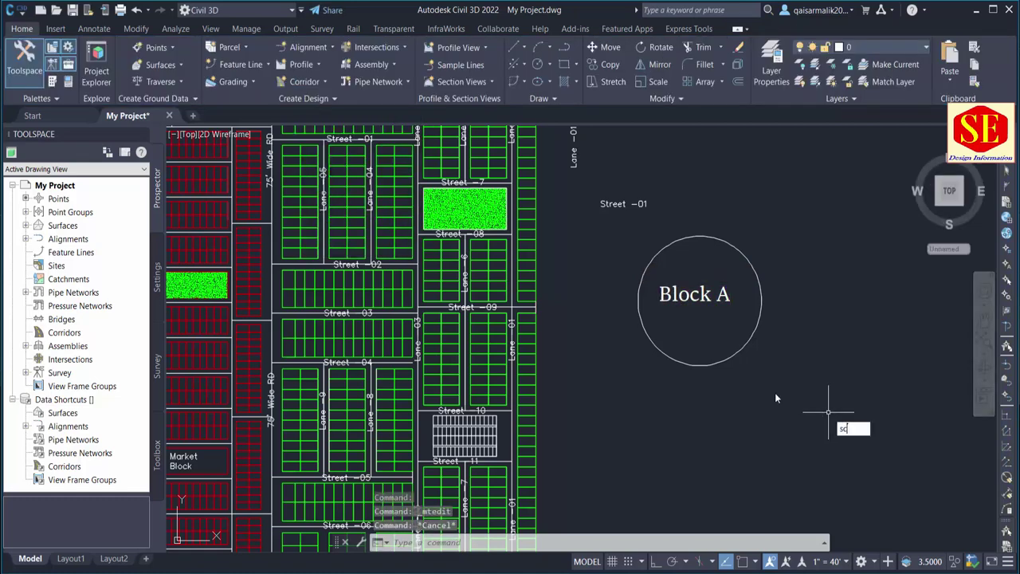
- Scale the Block A label by a factor of 1.25
key("Return")
left_click(703, 295)
key("Return")
left_click(801, 377)
type("1.25")
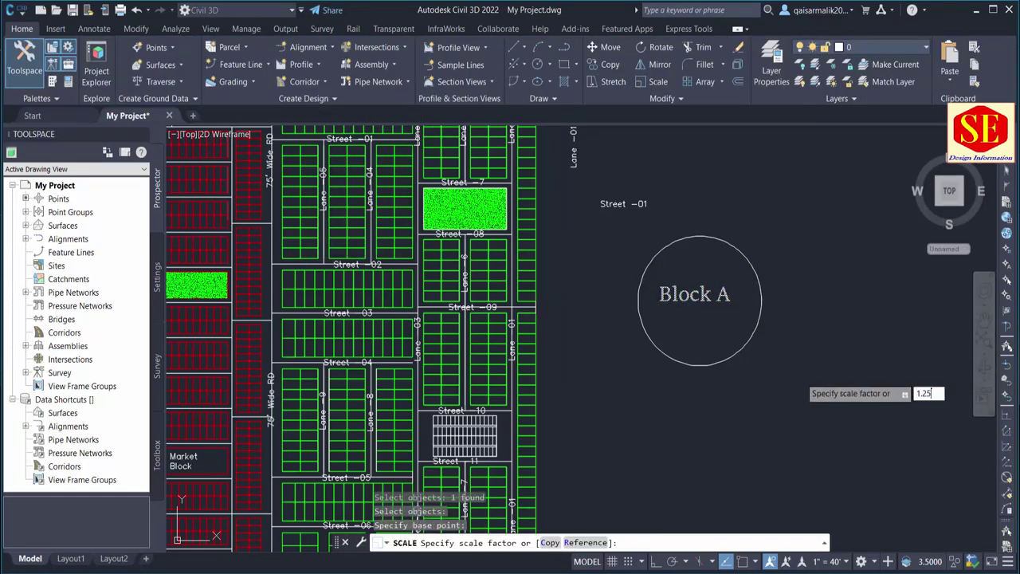
key("Return")
- Start moving the Block A label, then cancel and leave it in place
type("m")
key("Return")
left_click(722, 302)
key("Return")
left_click(730, 305)
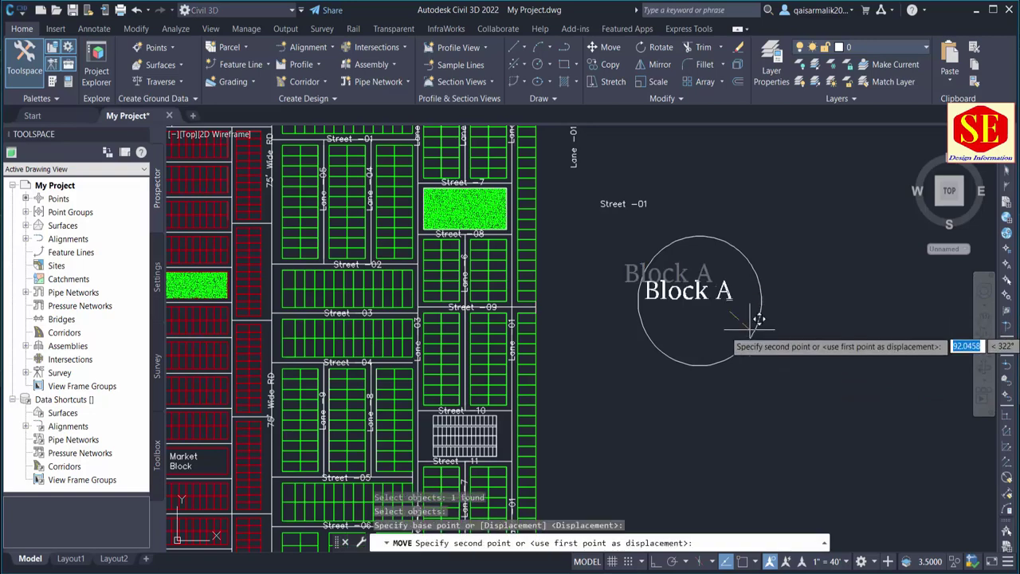
key("Escape")
scroll(811, 335, "down", 2)
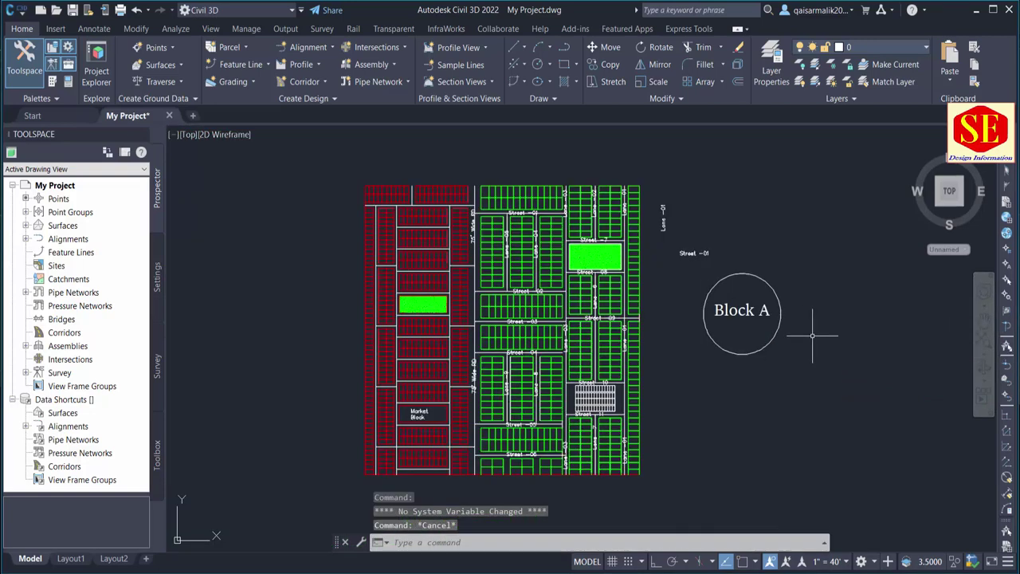
- Start a block definition from the Block A circle and label, then cancel it
type("b")
key("Return")
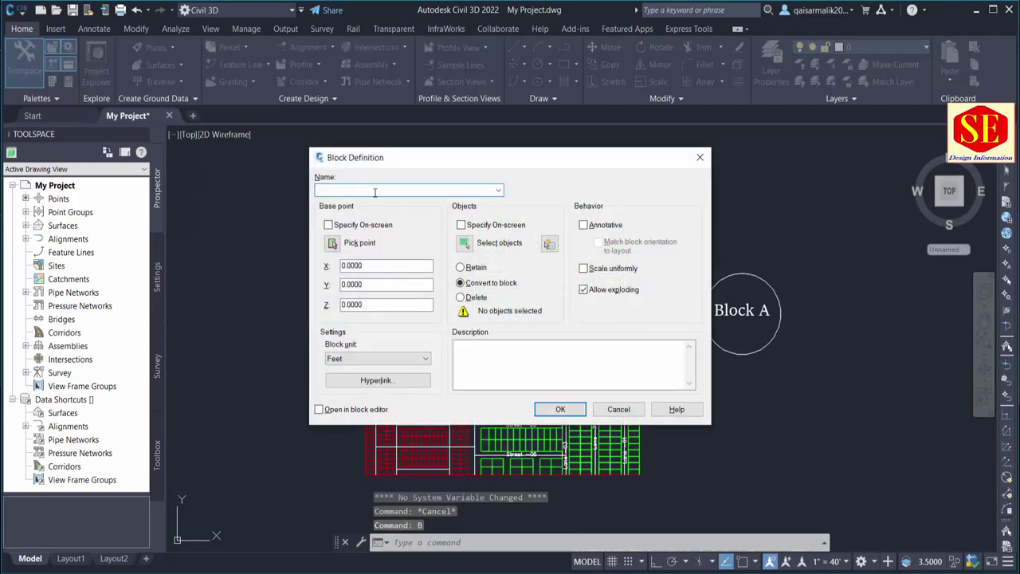
type("B A")
left_click(464, 250)
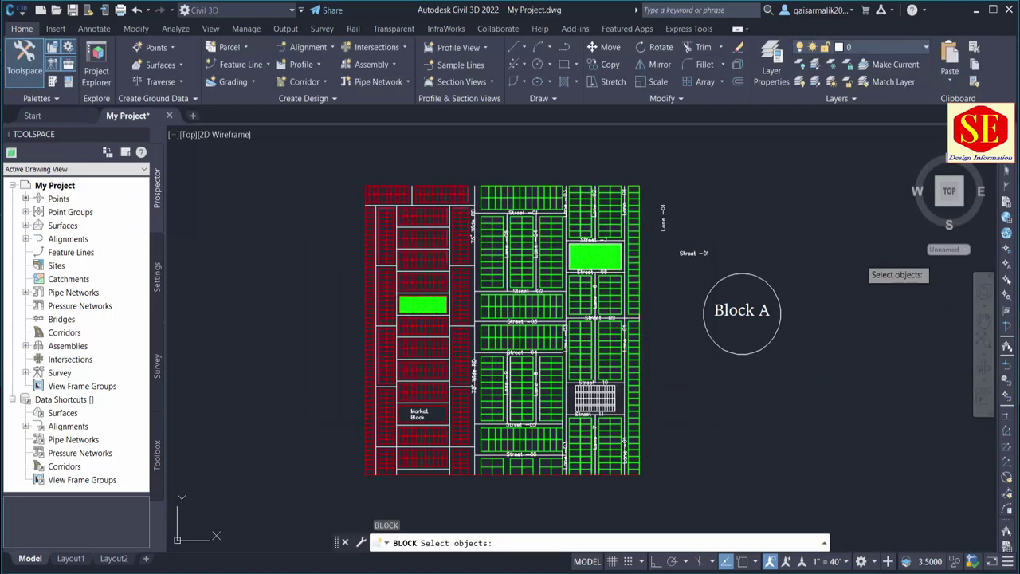
left_click(797, 239)
left_click(761, 300)
left_click(761, 301)
left_click(740, 315)
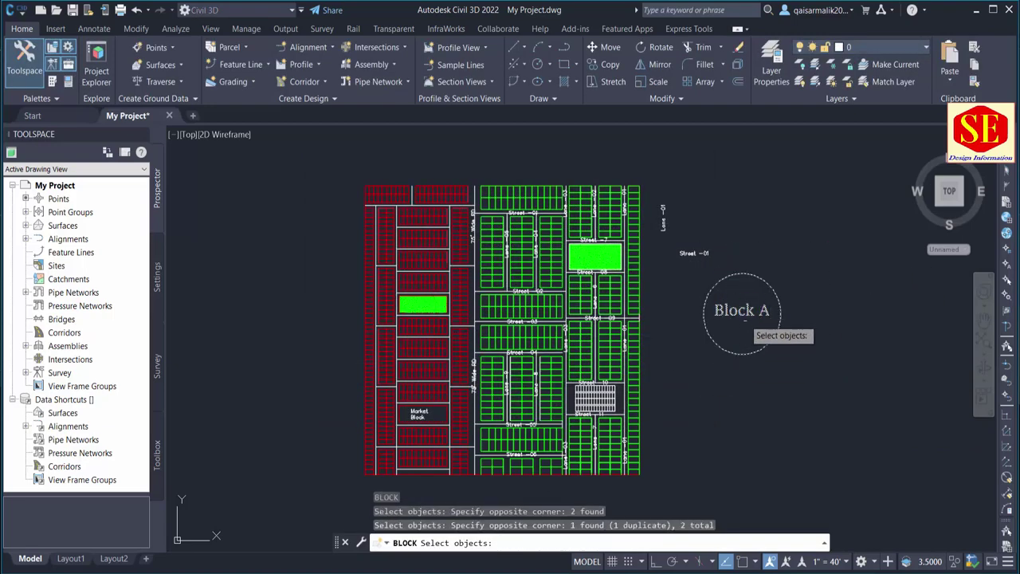
key("Return")
left_click(617, 410)
type("c")
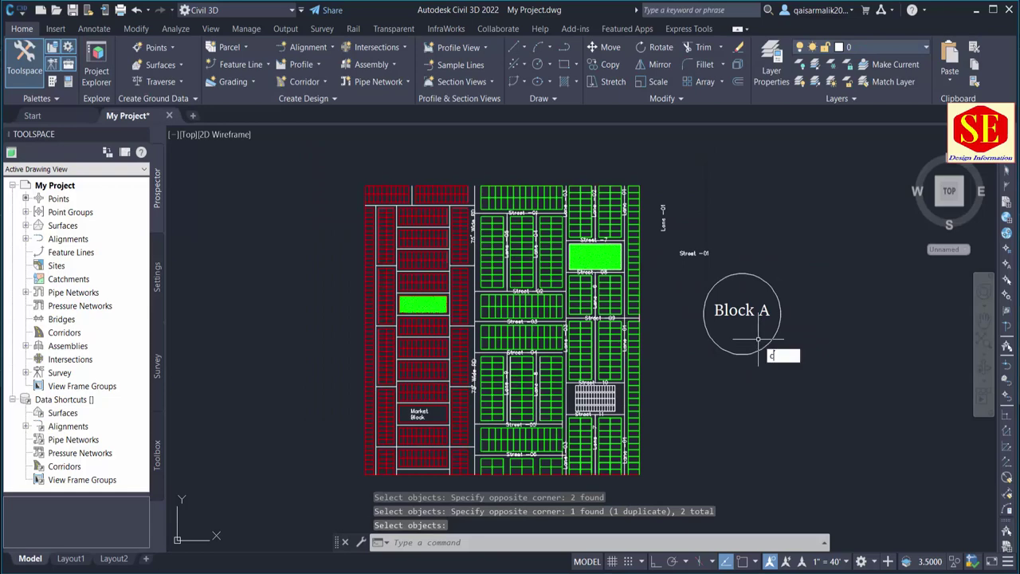
- Copy the Block A circle onto the green lots
type("o")
key("Return")
key("Return")
left_click(769, 314)
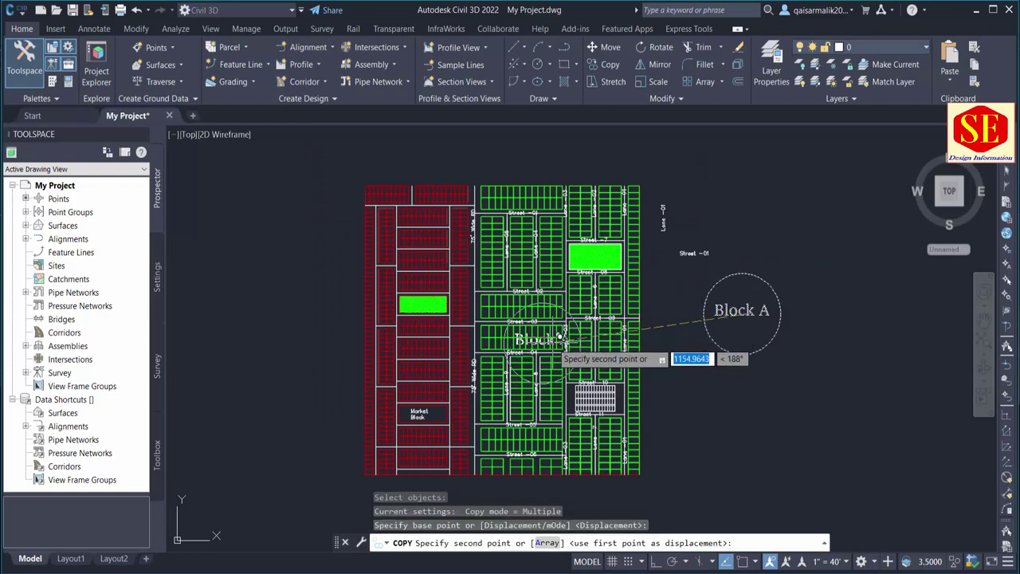
left_click(568, 341)
key("Escape")
- Copy the Block A circle and label to a spot below the original
middle_click_drag(747, 312, 794, 330)
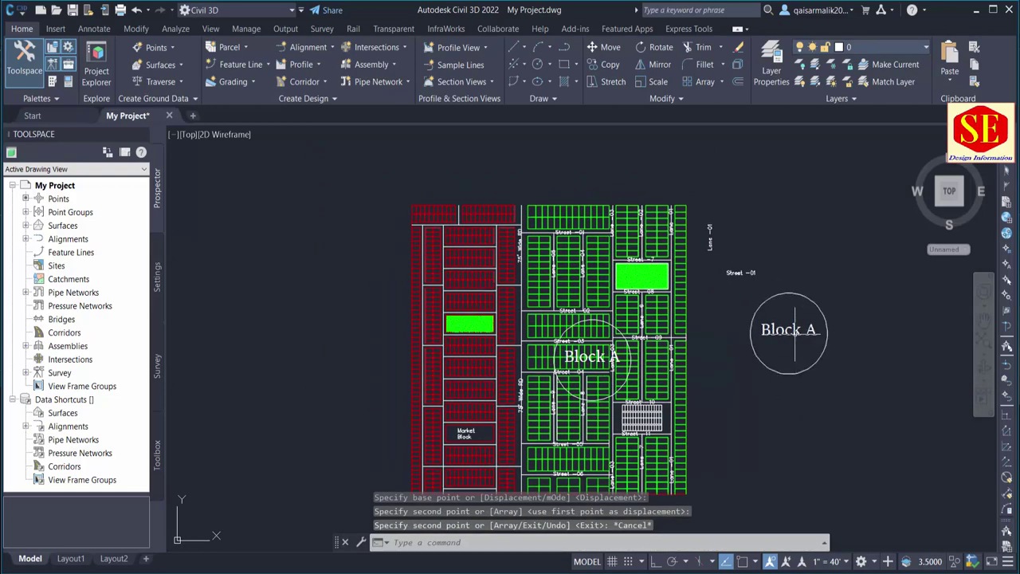
left_click(807, 353)
key("Return")
left_click(806, 337)
middle_click_drag(806, 459, 806, 337)
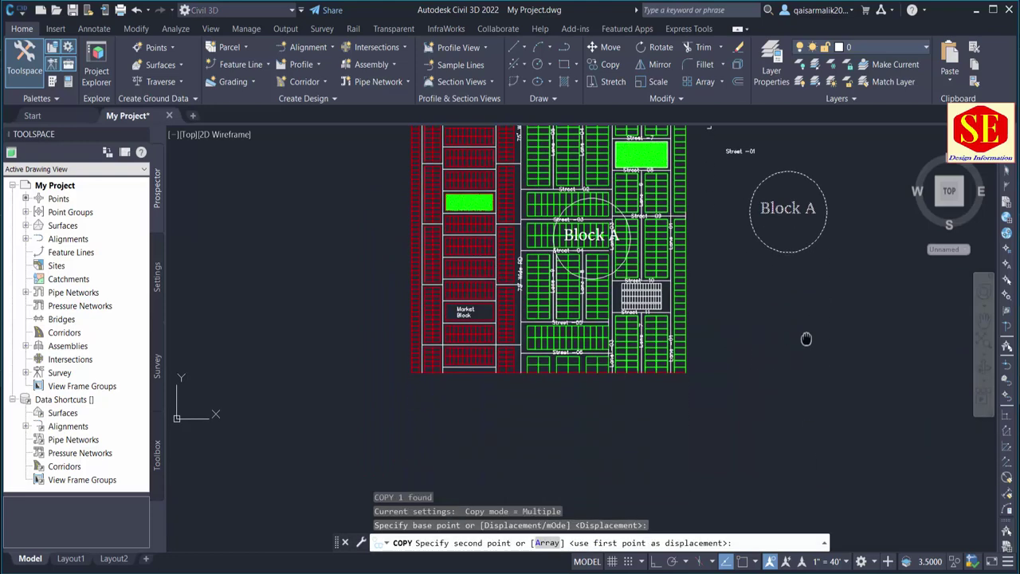
left_click(806, 337)
- Open the lower copied Block A label for editing to rename it Block B
double_click(789, 327)
key("Escape")
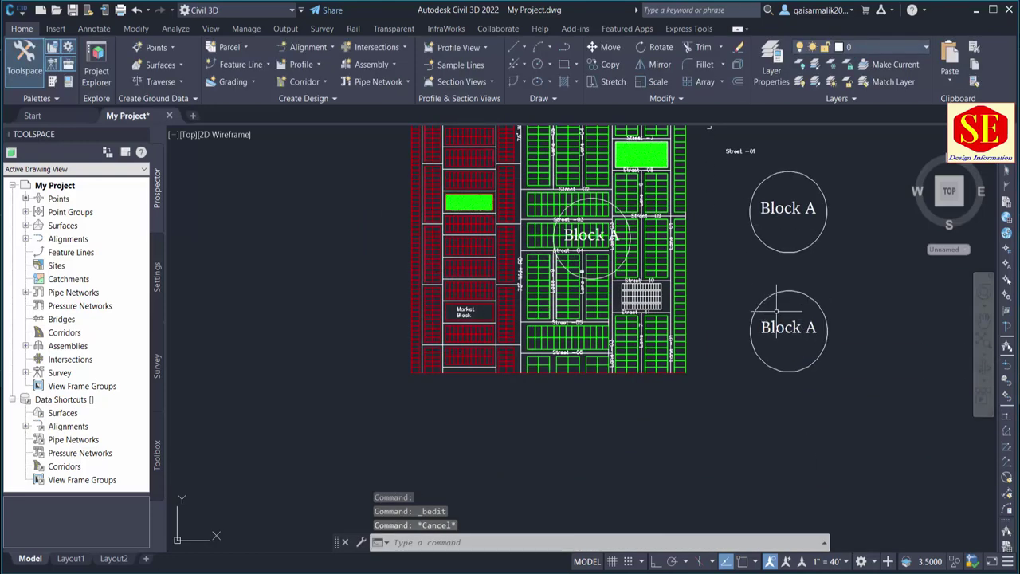
left_click(754, 309)
key("Escape")
type("X")
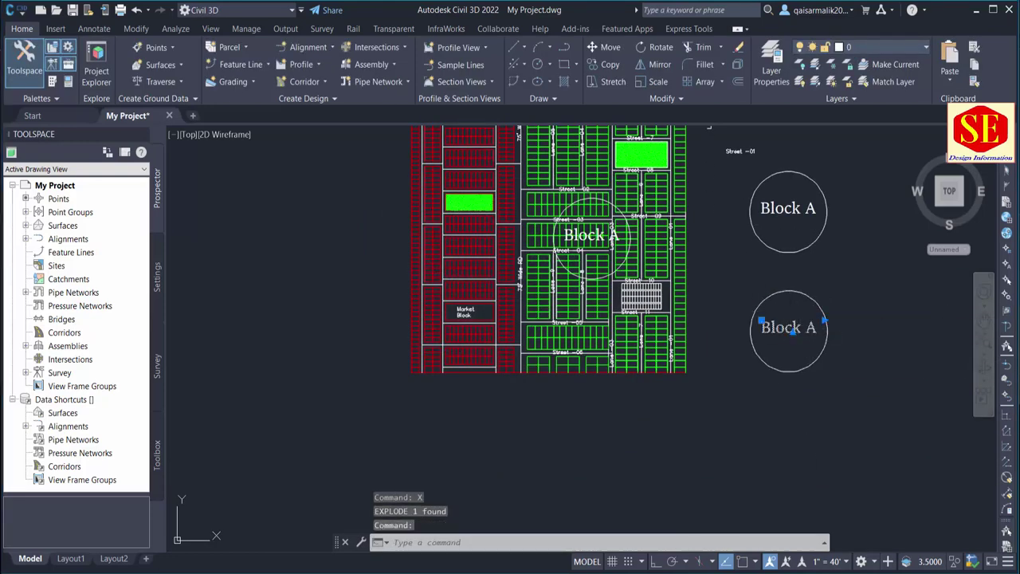
double_click(789, 327)
type("B")
- Define block B-B from the Block B circle and its label
key("Escape")
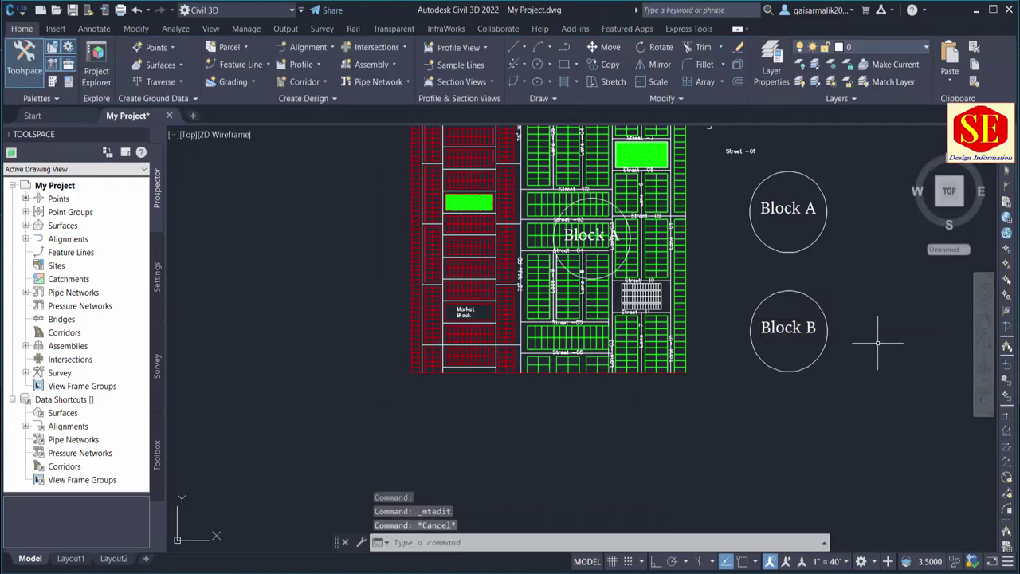
type("b")
key("Return")
type("dd")
type("B-B")
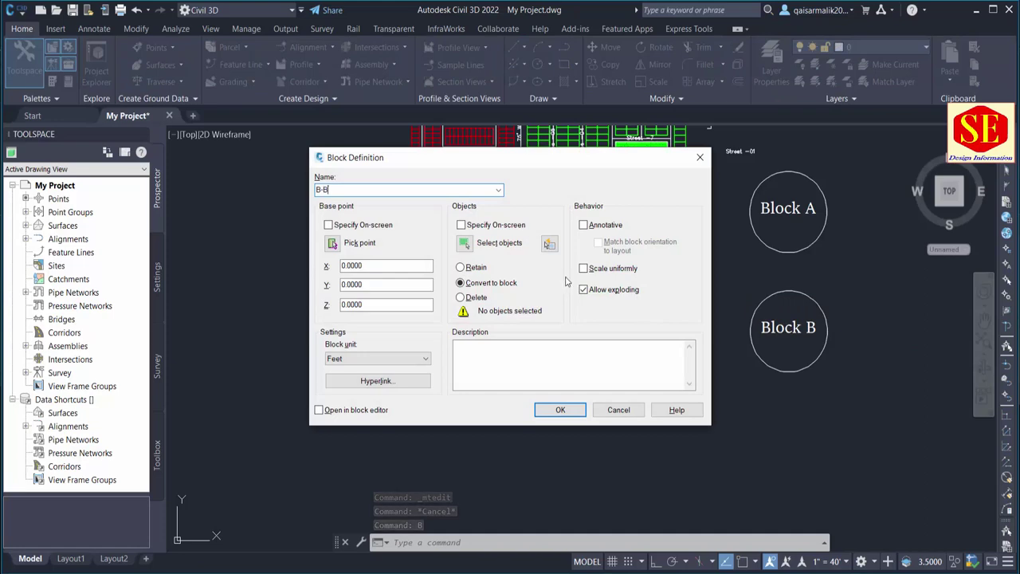
left_click(490, 253)
left_click(829, 290)
left_click(722, 406)
key("Return")
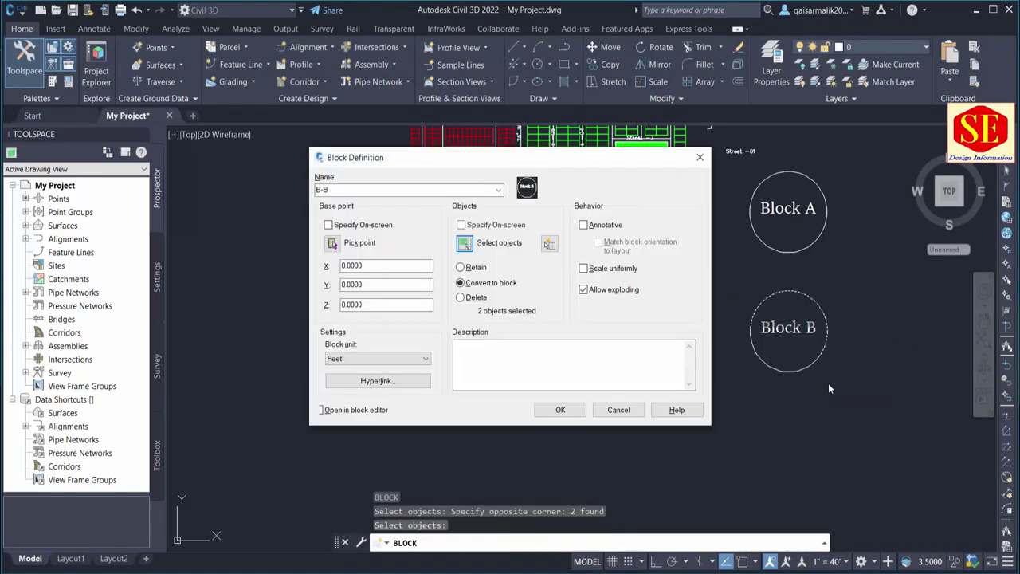
left_click(560, 410)
- Move the Block B circle onto the red plot area beside Block A
type("m")
key("Return")
left_click(802, 343)
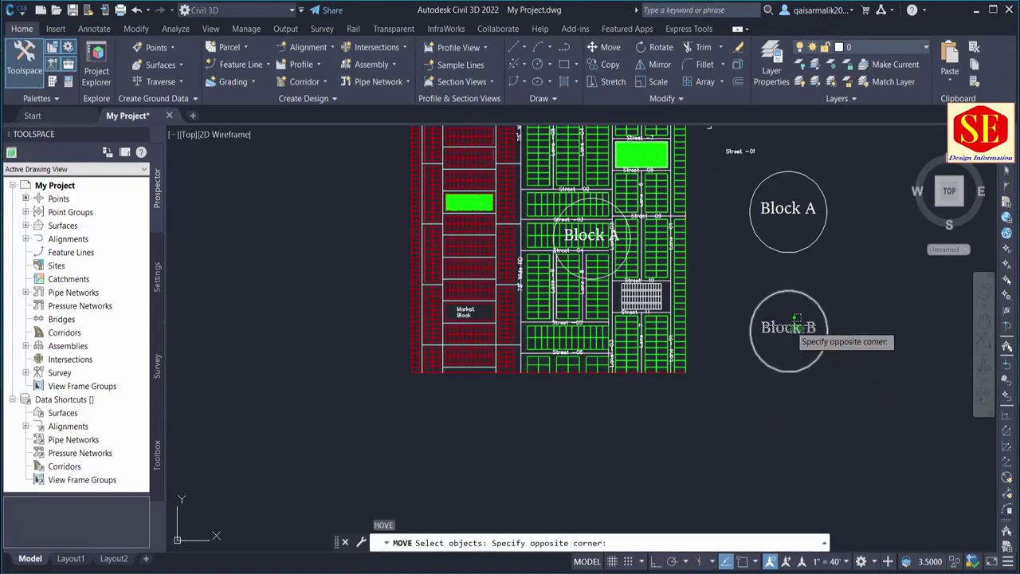
left_click(781, 318)
key("Return")
left_click(794, 327)
middle_click_drag(638, 255, 692, 346)
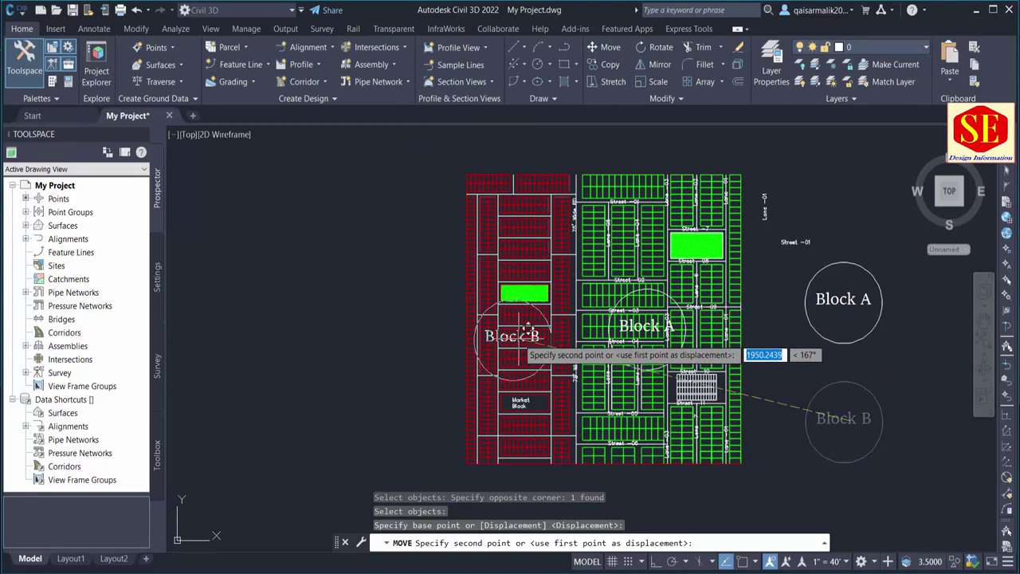
left_click(518, 335)
key("Escape")
key("Escape")
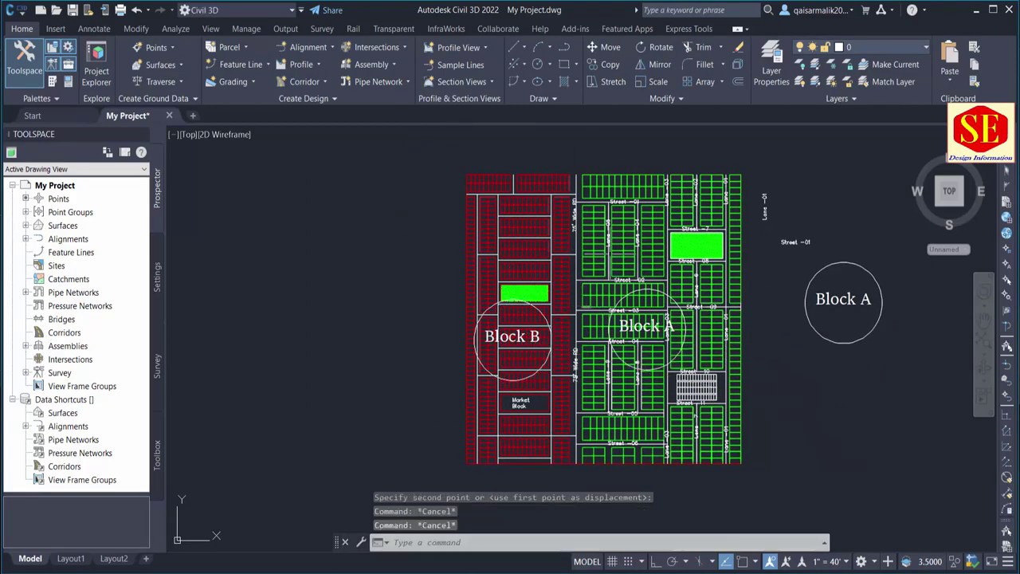
middle_click_drag(546, 269, 596, 296)
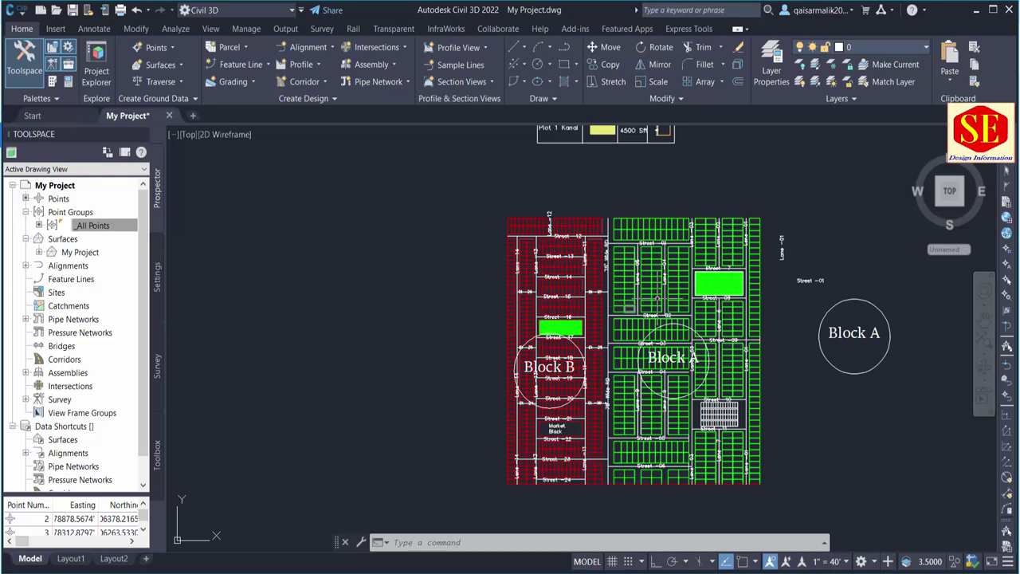
- Erase the stray Block A circle and the Street -01 and Lane -01 labels
scroll(711, 363, "up", 2)
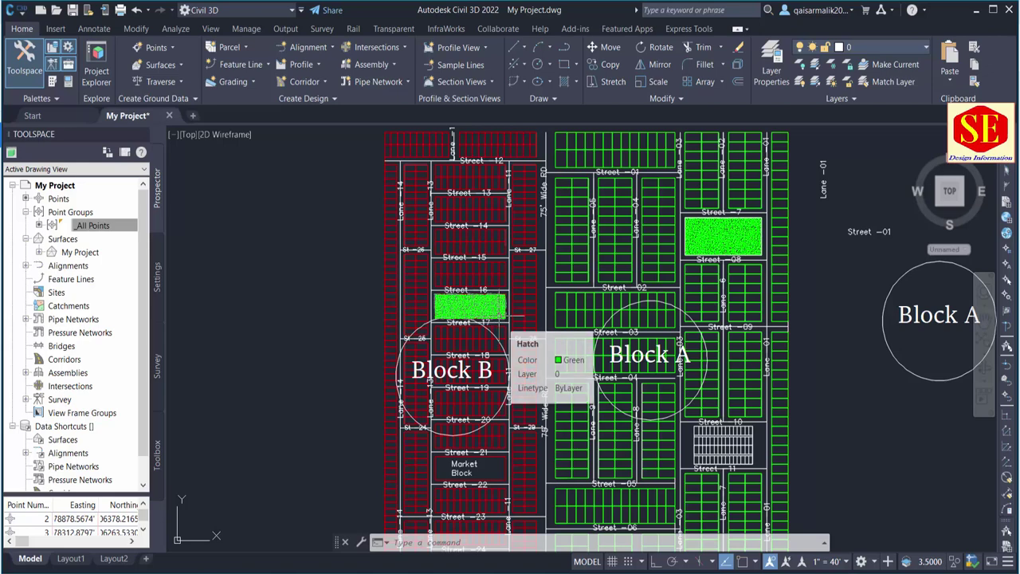
scroll(502, 311, "down", 2)
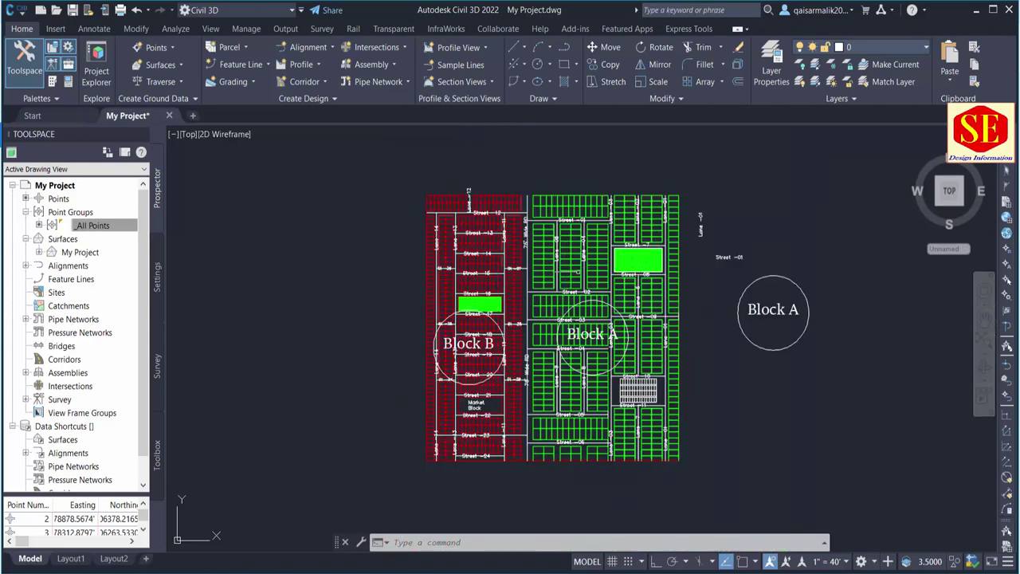
scroll(620, 259, "up", 2)
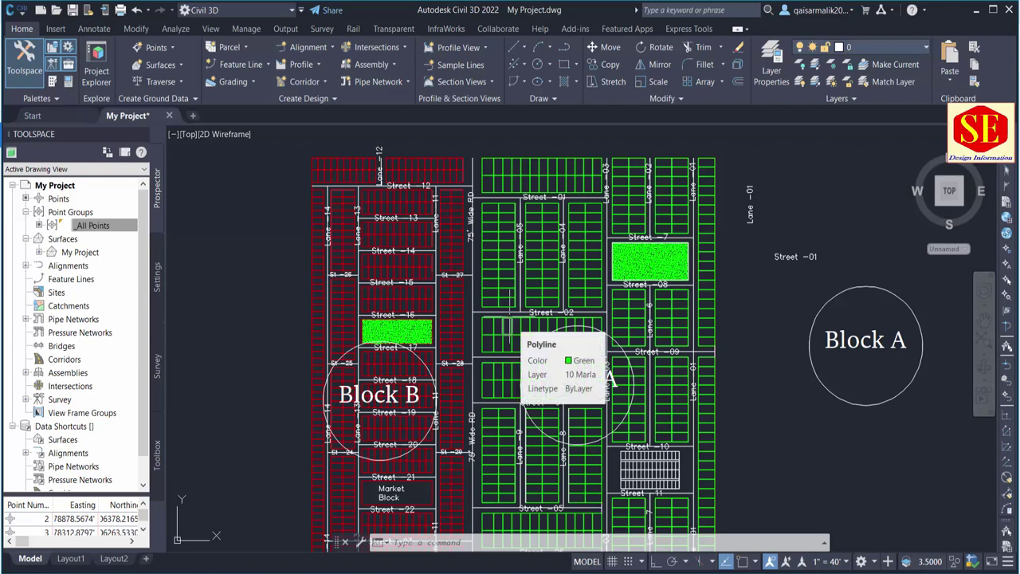
scroll(508, 318, "down", 2)
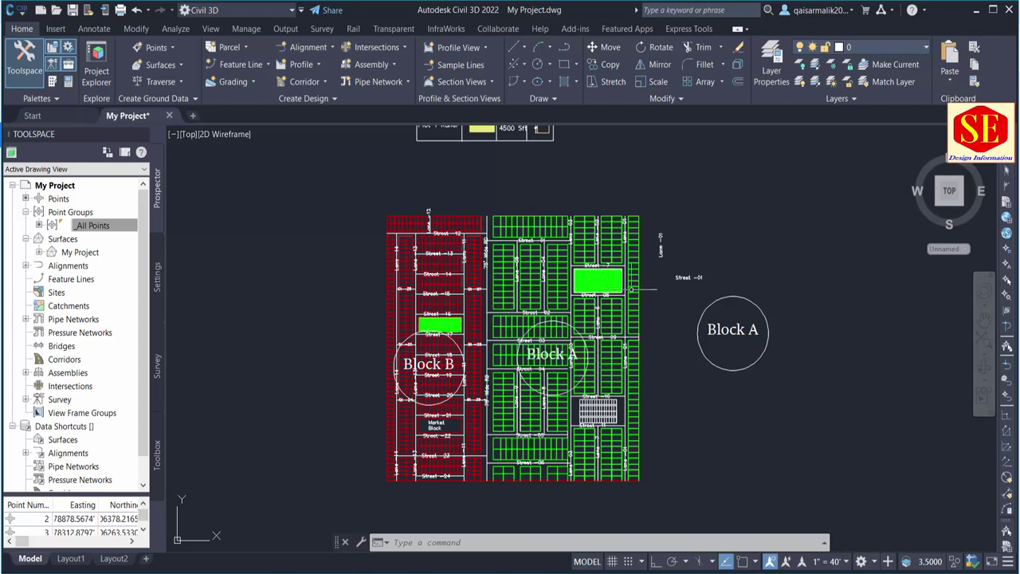
scroll(635, 273, "up", 2)
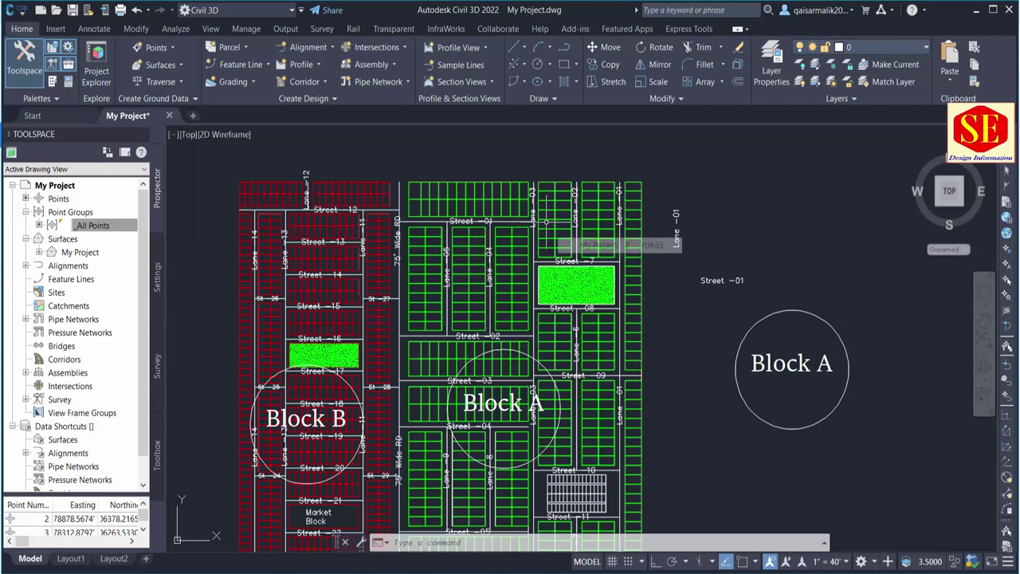
mouse_move(546, 223)
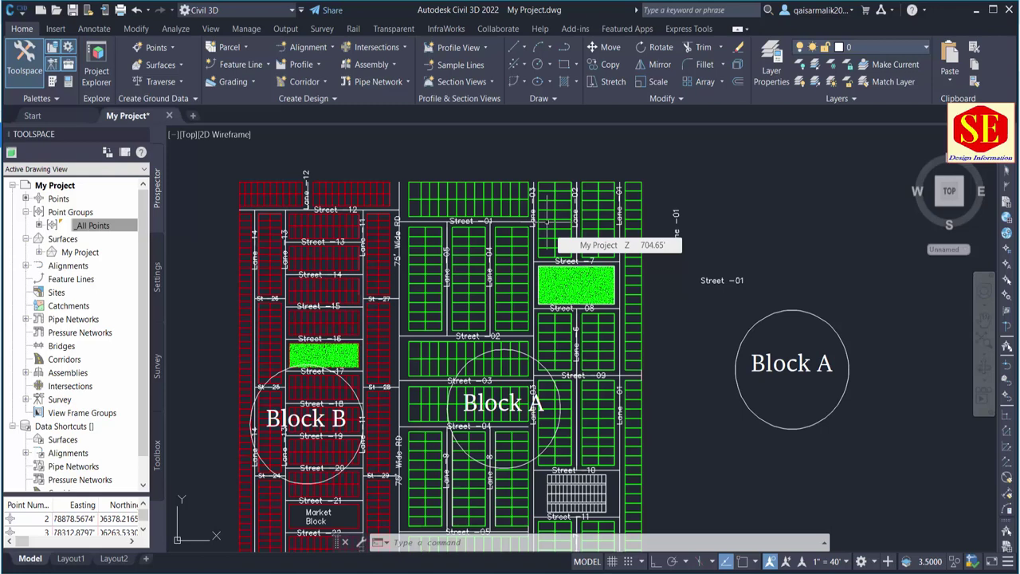
scroll(634, 249, "down", 2)
left_click(817, 183)
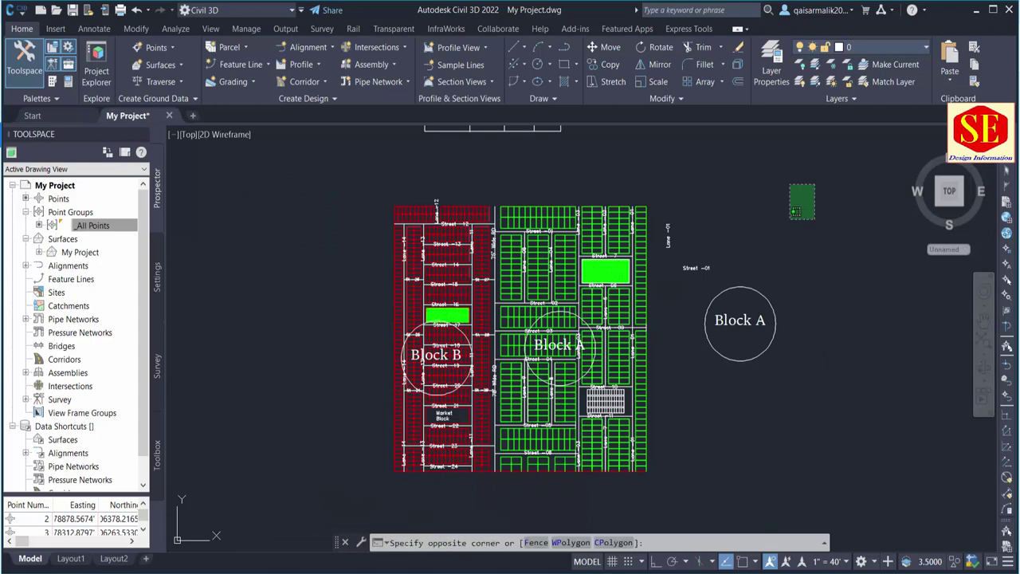
left_click(666, 364)
type("e")
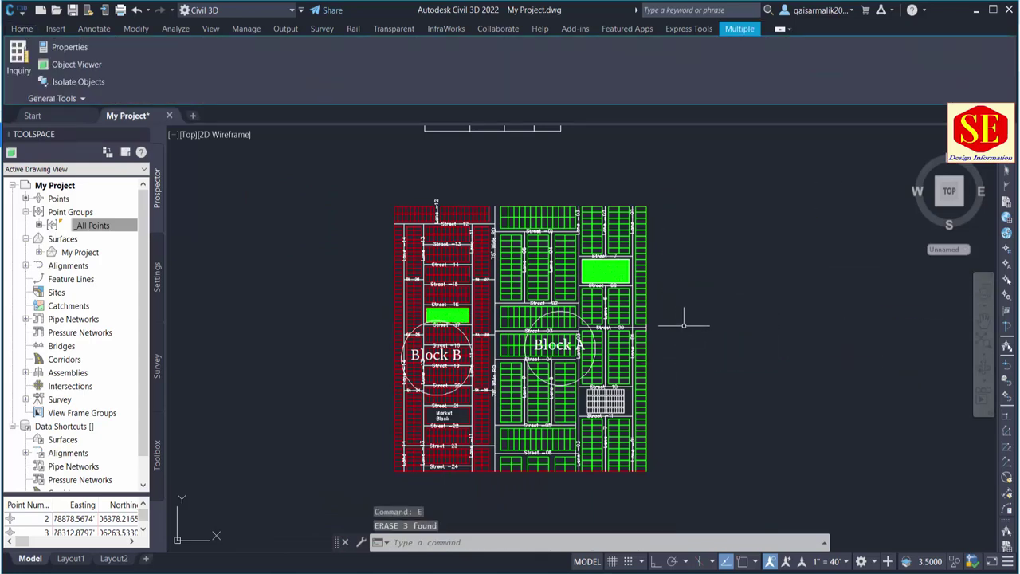
key("Return")
- Select the plot legend table for a move, then cancel without moving it
middle_click_drag(667, 318, 679, 414)
type("m")
key("Return")
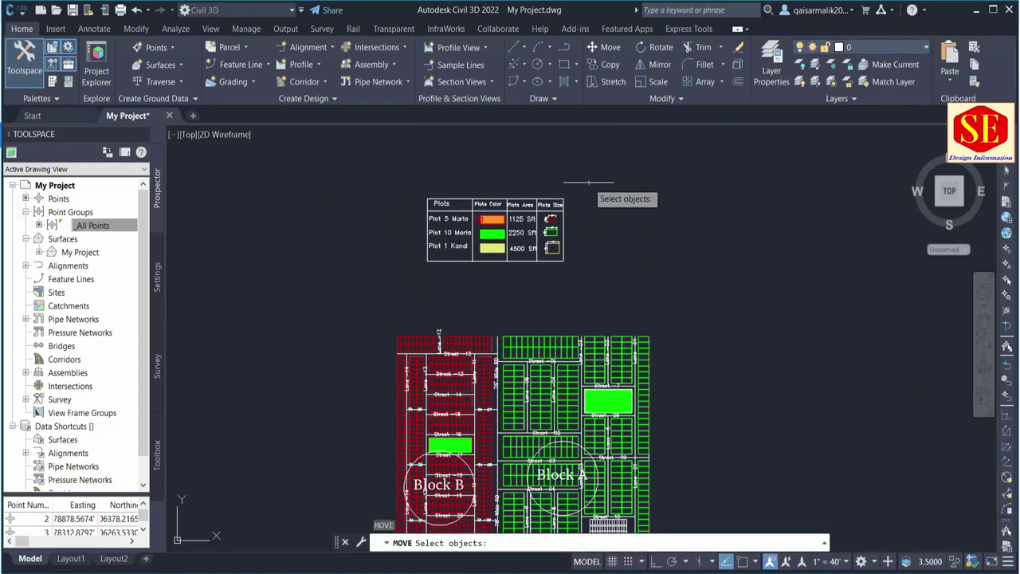
left_click(616, 181)
left_click(389, 303)
key("Return")
left_click(664, 215)
key("Escape")
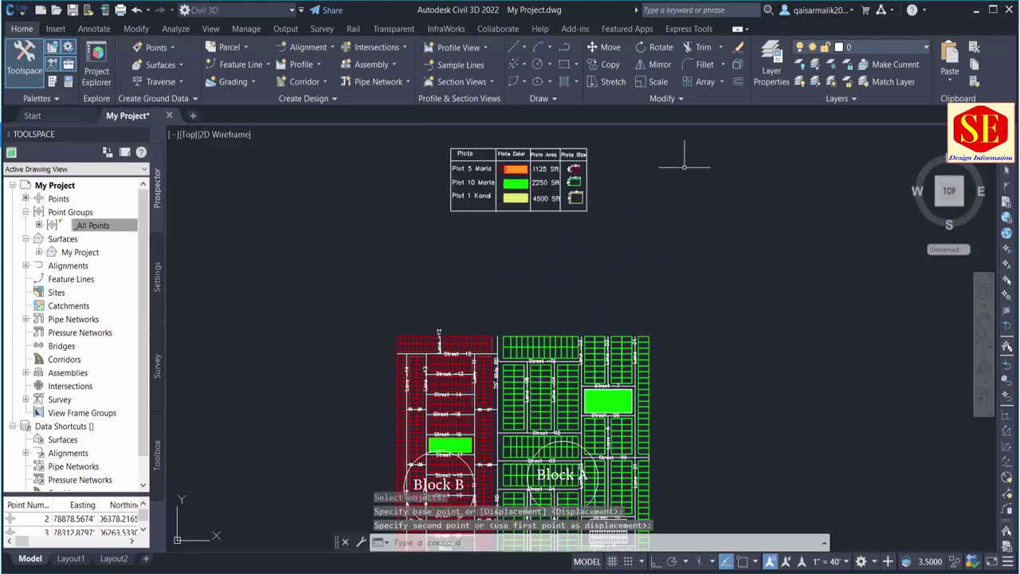
middle_click_drag(642, 319, 650, 241)
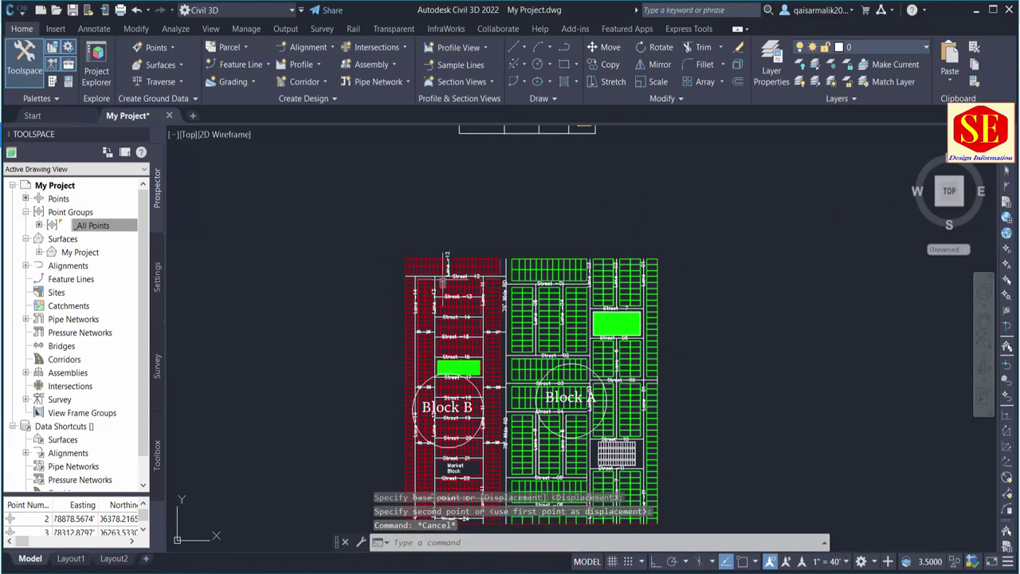
middle_click_drag(487, 242, 492, 204)
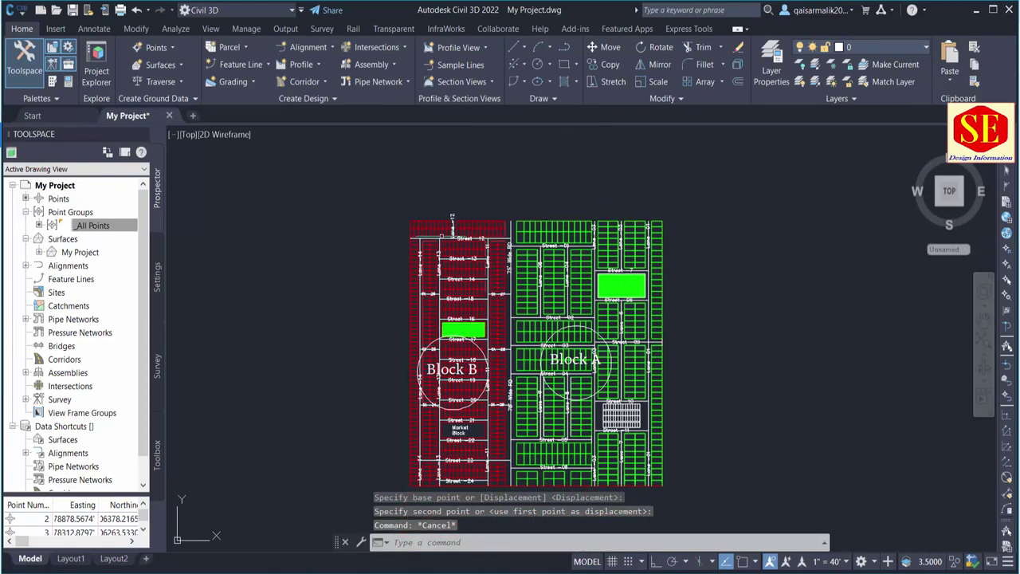
- Give the _All Points group the Basic point style and Elevation Only point labels
right_click(84, 226)
left_click(424, 300)
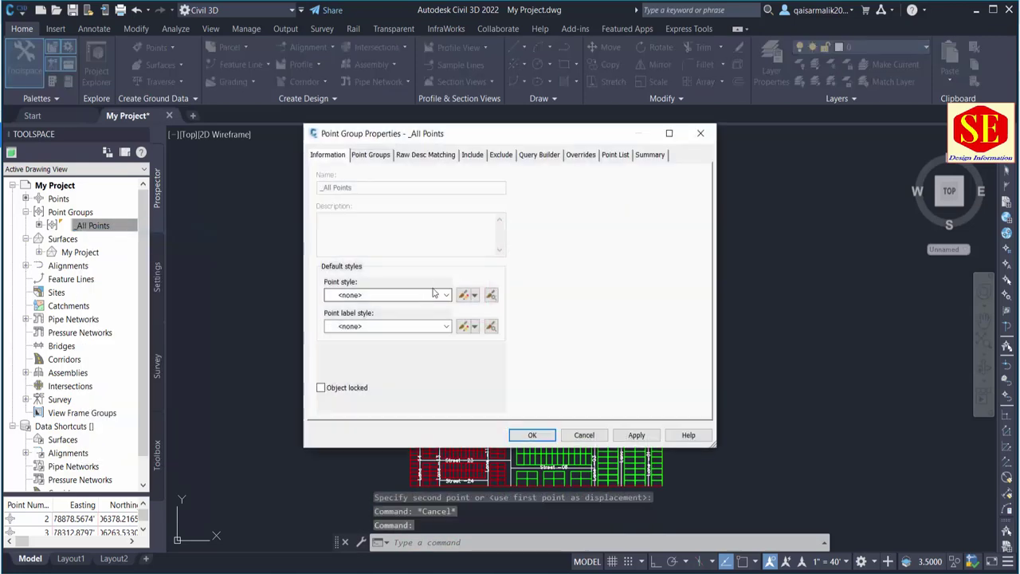
left_click(371, 296)
left_click(360, 318)
left_click(408, 300)
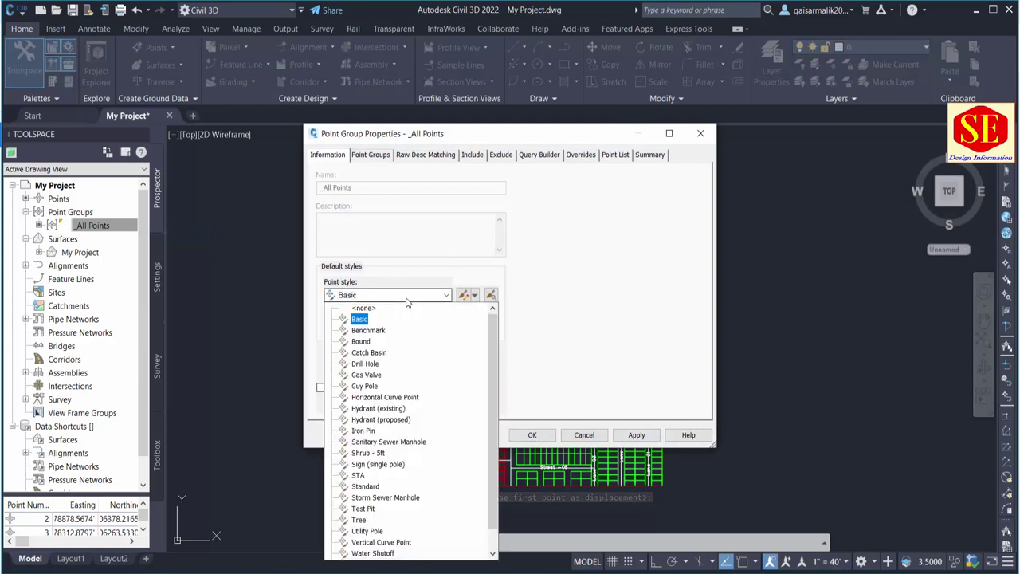
left_click(409, 301)
left_click(395, 327)
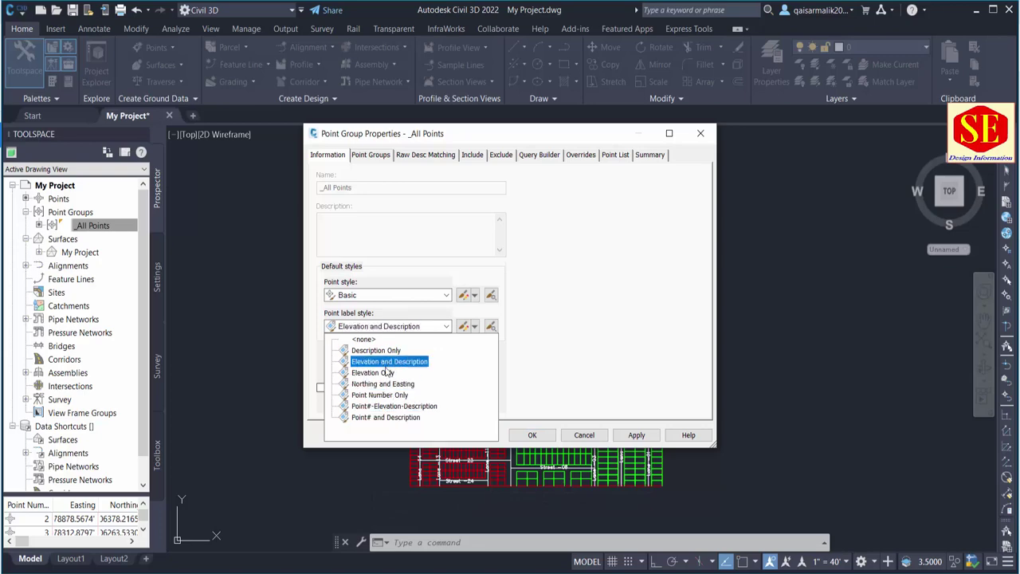
left_click(388, 373)
left_click(636, 434)
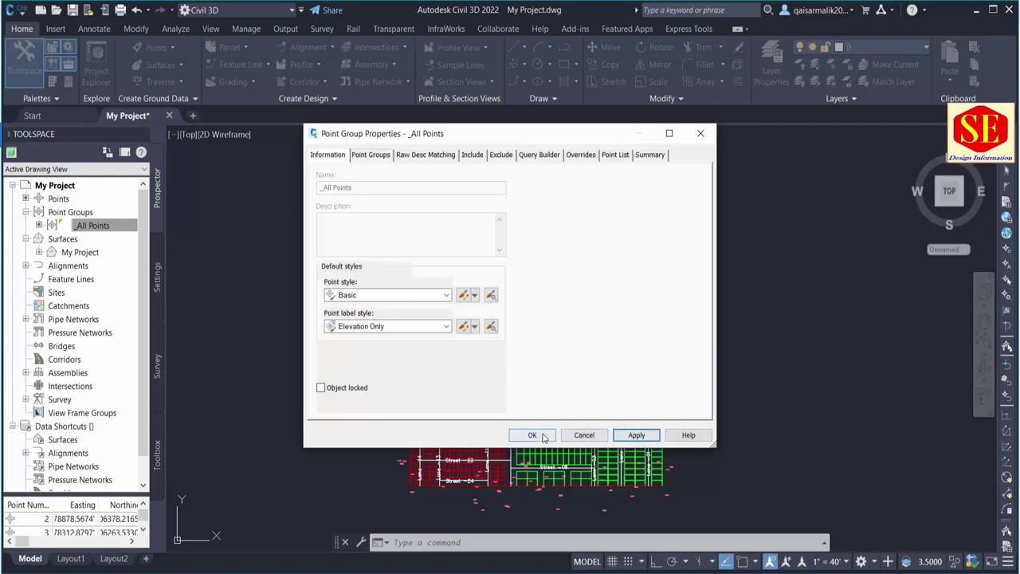
left_click(532, 435)
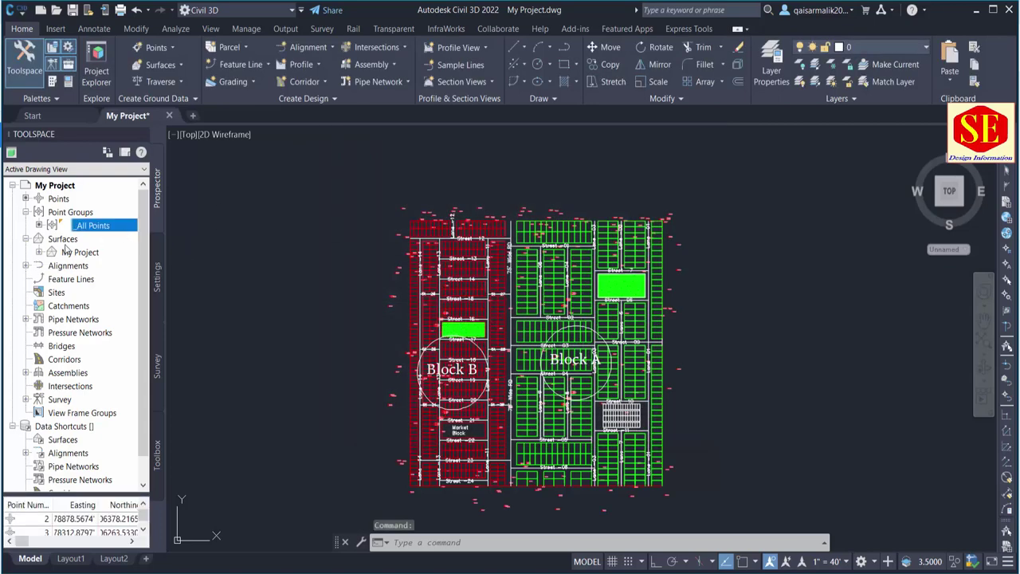
- Set the My Project surface style to Contours 1' and 5' (Background)
right_click(67, 241)
left_click(52, 252)
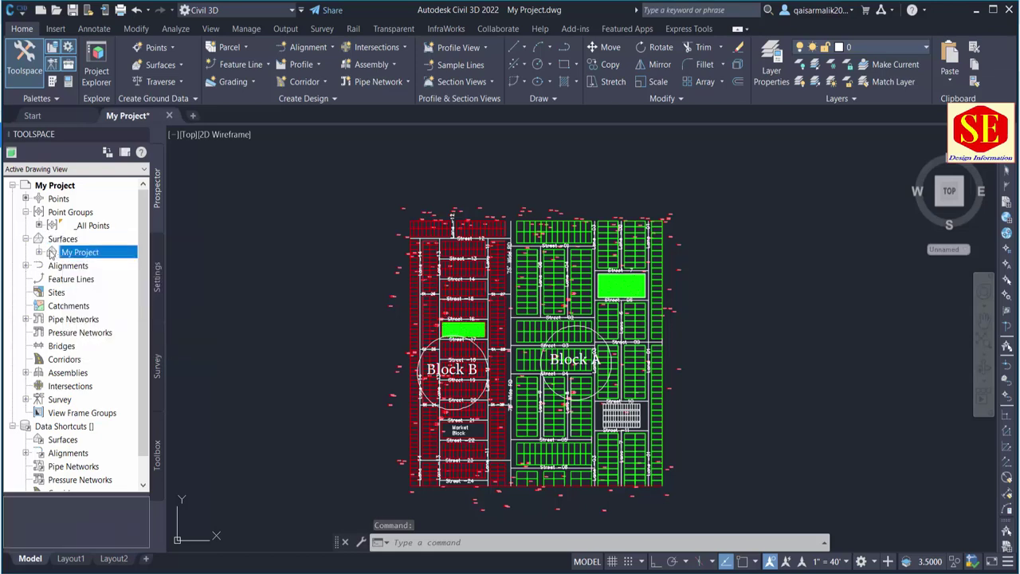
right_click(78, 253)
left_click(119, 263)
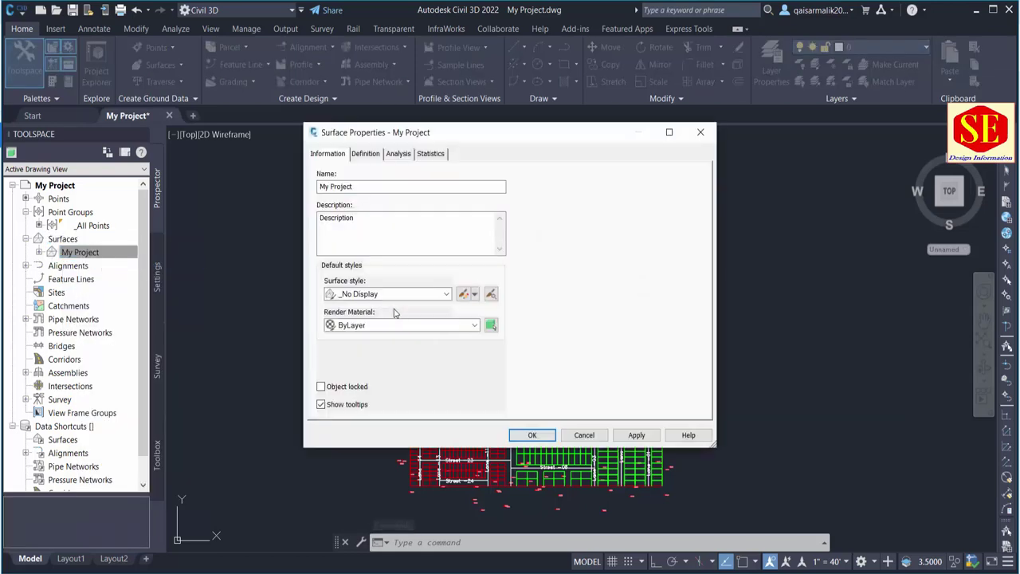
left_click(391, 294)
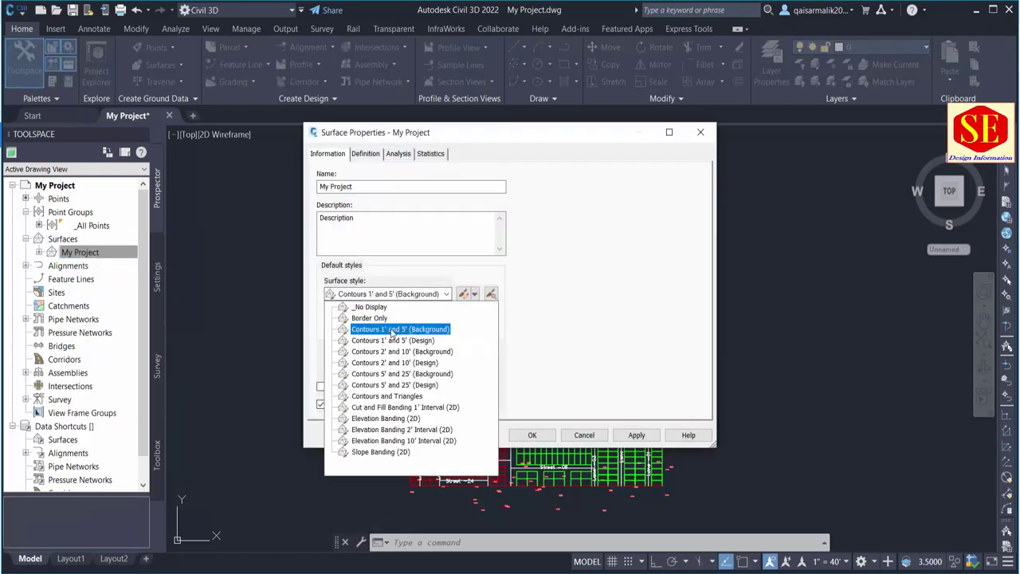
left_click(392, 329)
left_click(637, 436)
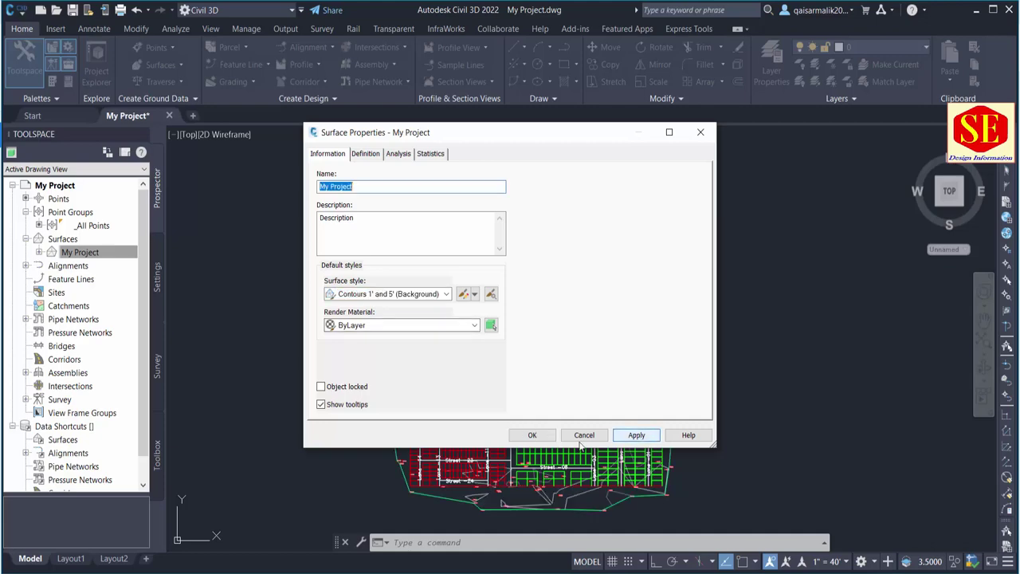
left_click(532, 435)
scroll(550, 327, "down", 1)
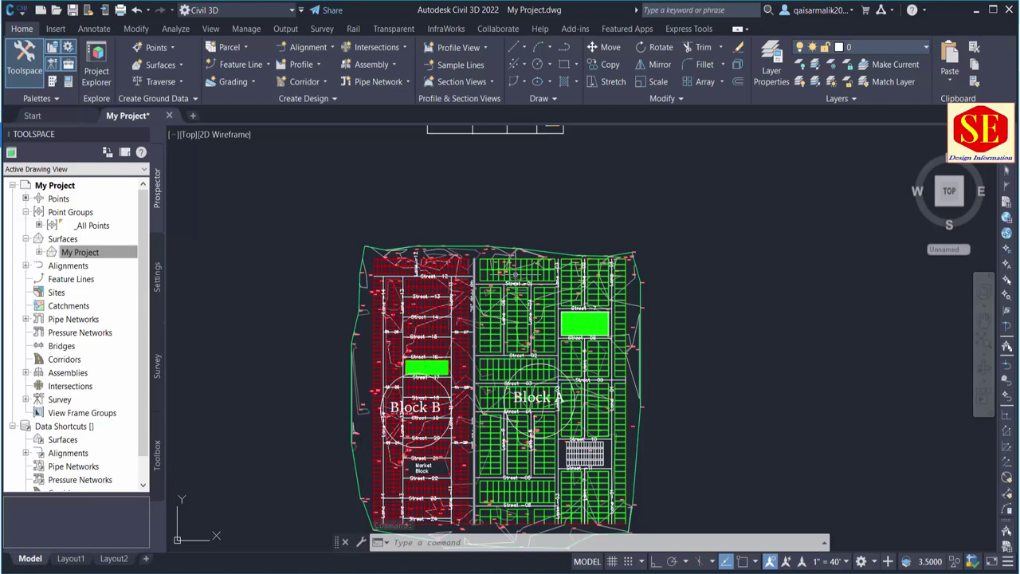
middle_click_drag(520, 265, 520, 236)
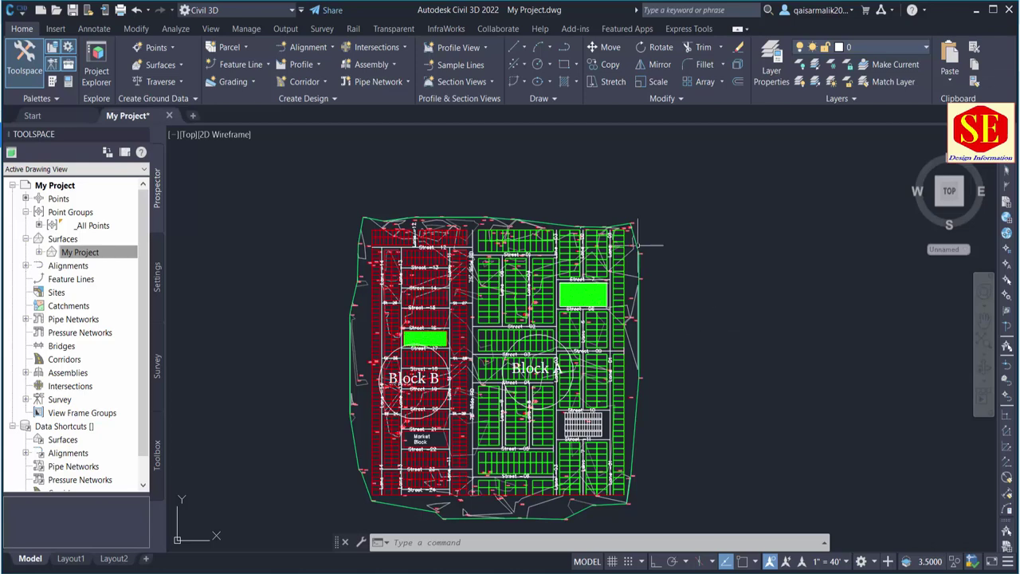
mouse_move(583, 296)
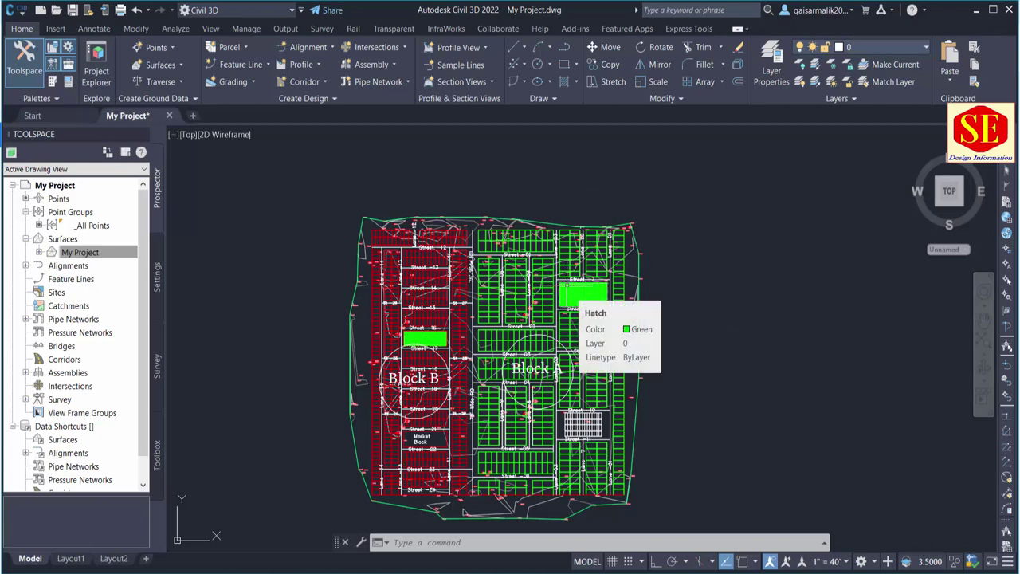
scroll(554, 255, "up", 2)
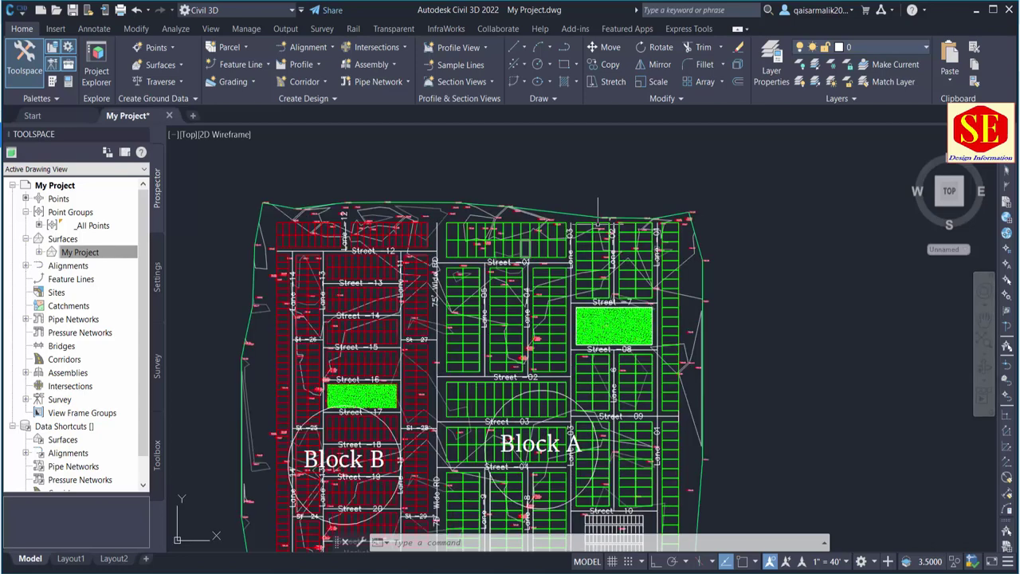
scroll(558, 259, "up", 2)
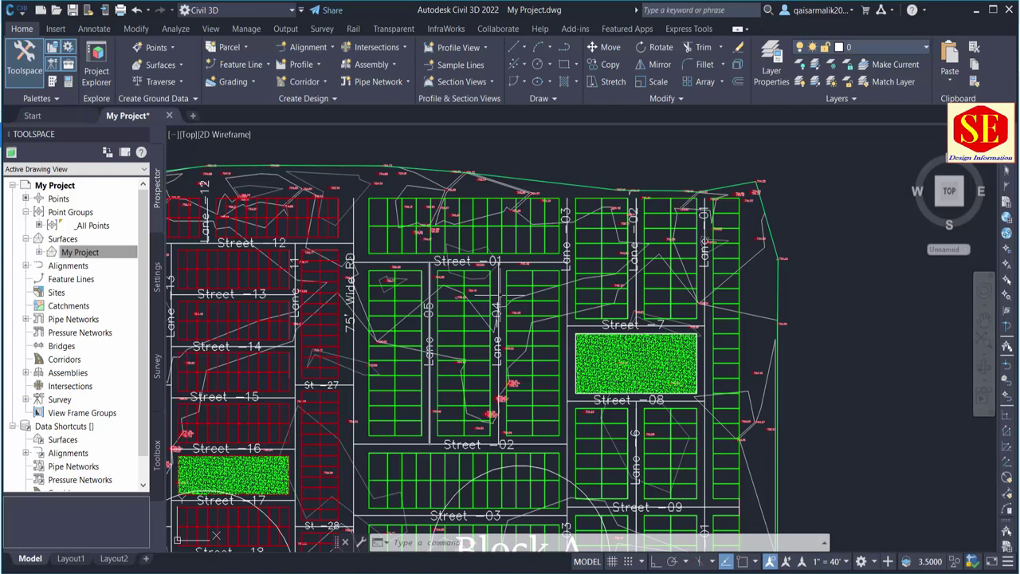
left_click(373, 82)
left_click(377, 84)
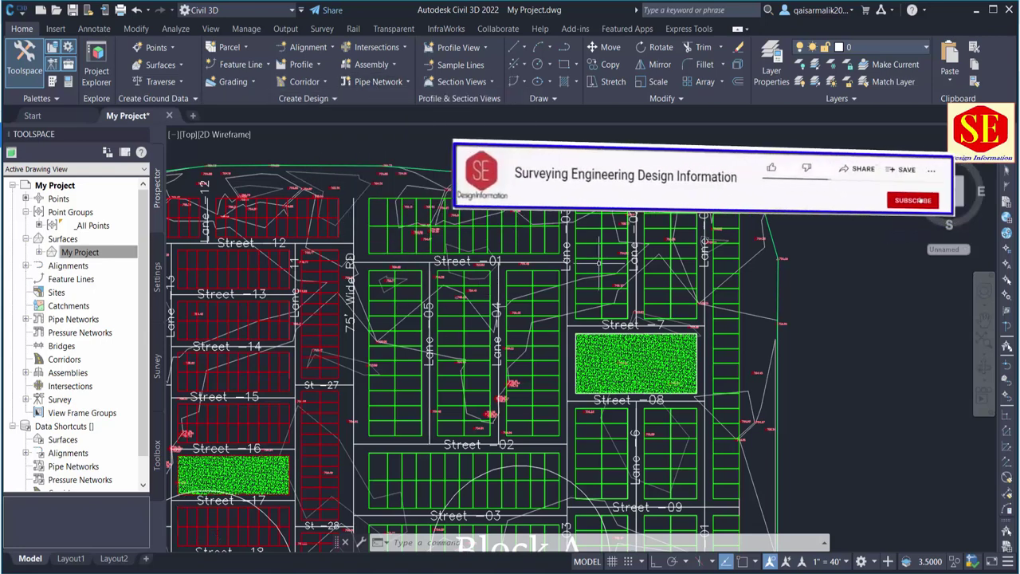
scroll(611, 266, "down", 2)
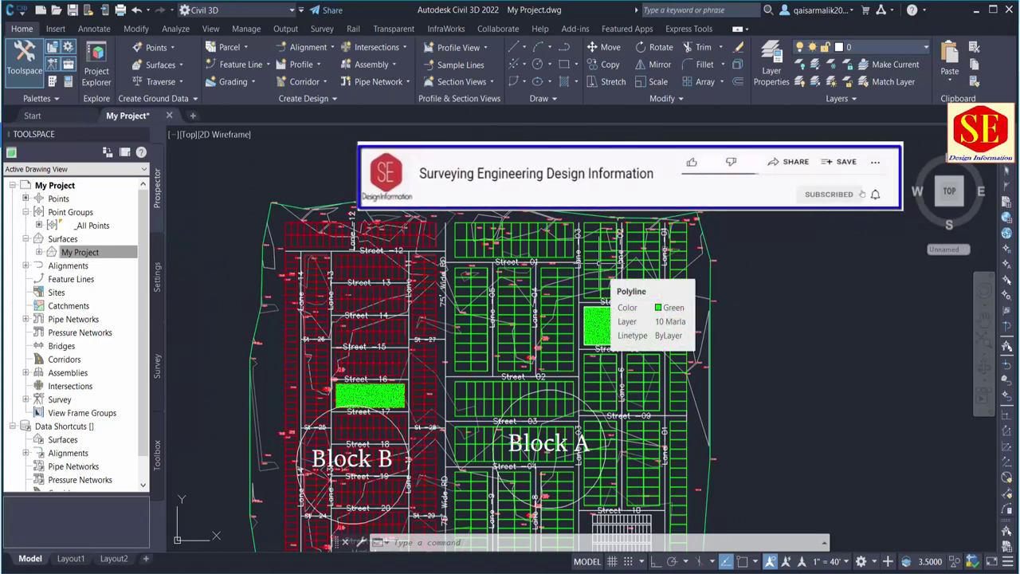
scroll(595, 247, "down", 2)
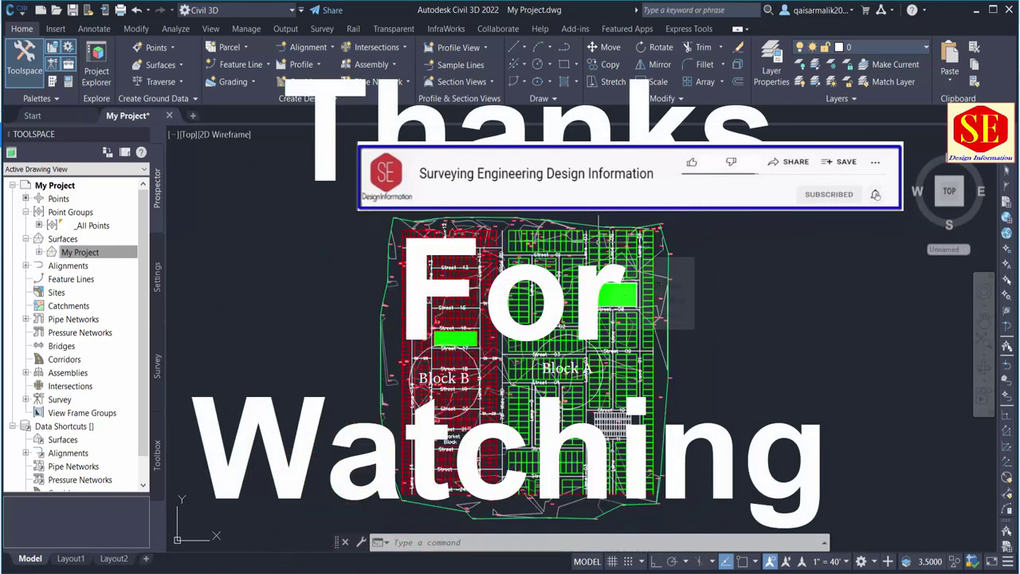